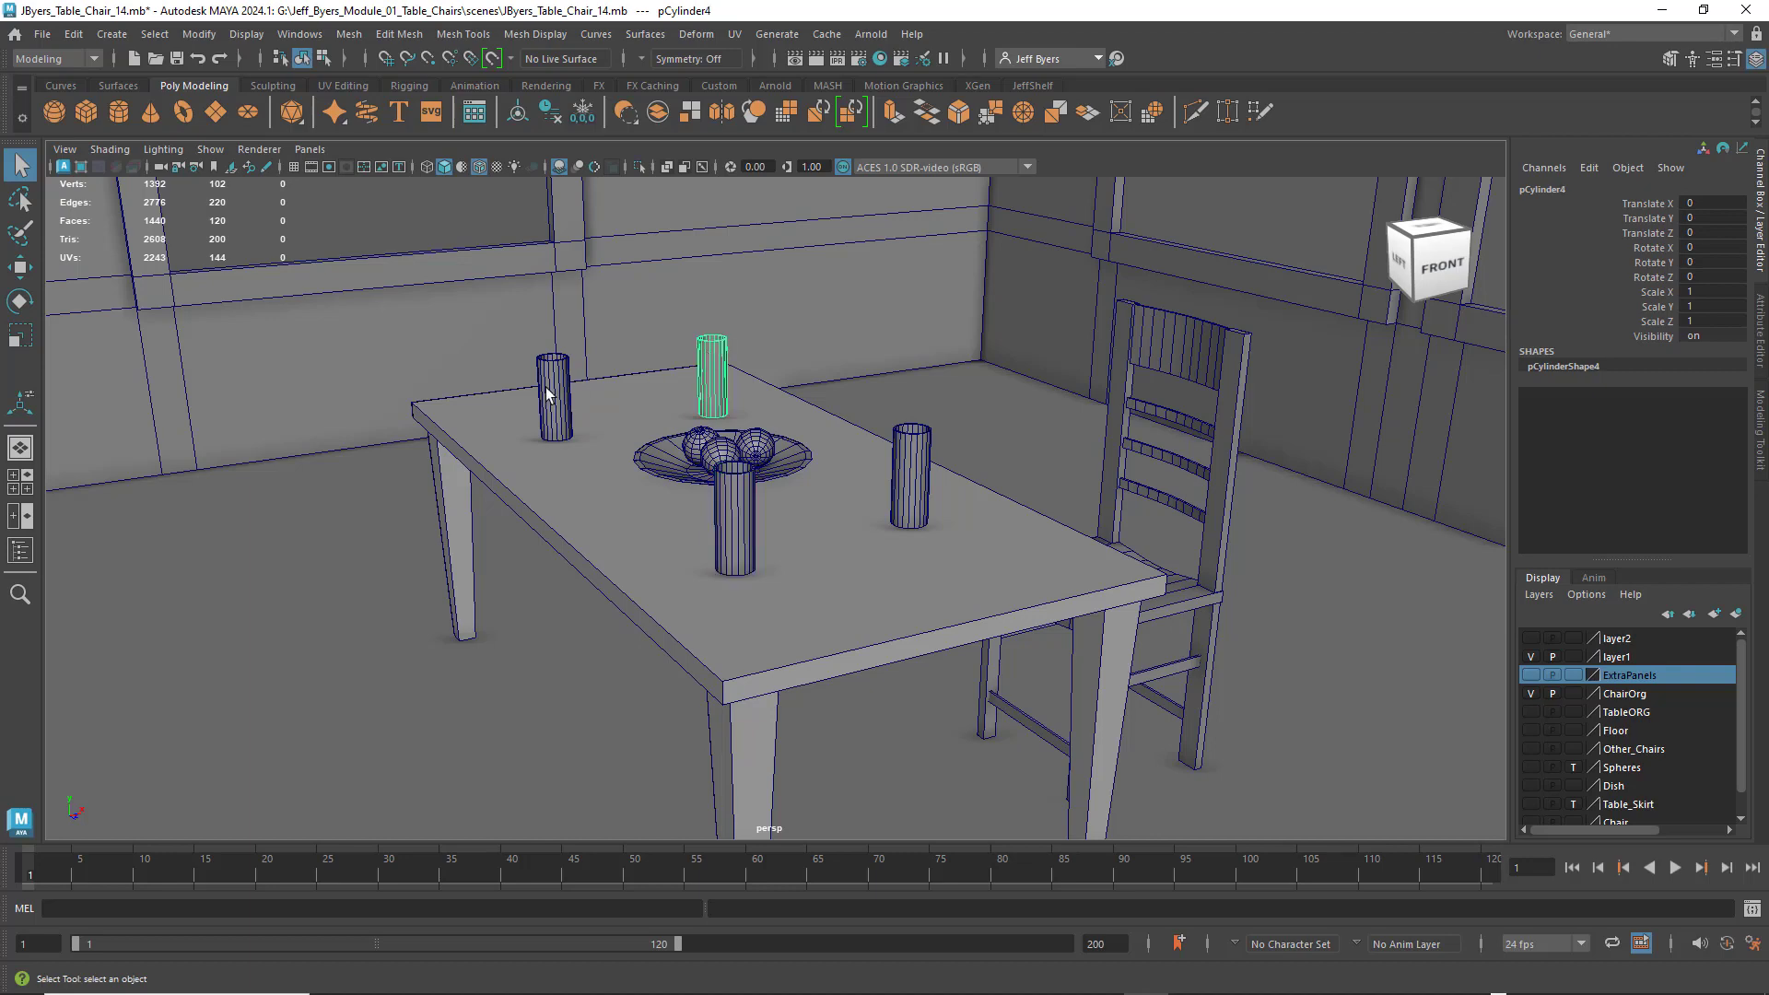
- Examine the four upright cylinders on the tabletop by selecting each one individually
{"action": "left_click", "coordinate": [552, 396]}
{"action": "left_click", "coordinate": [922, 465]}
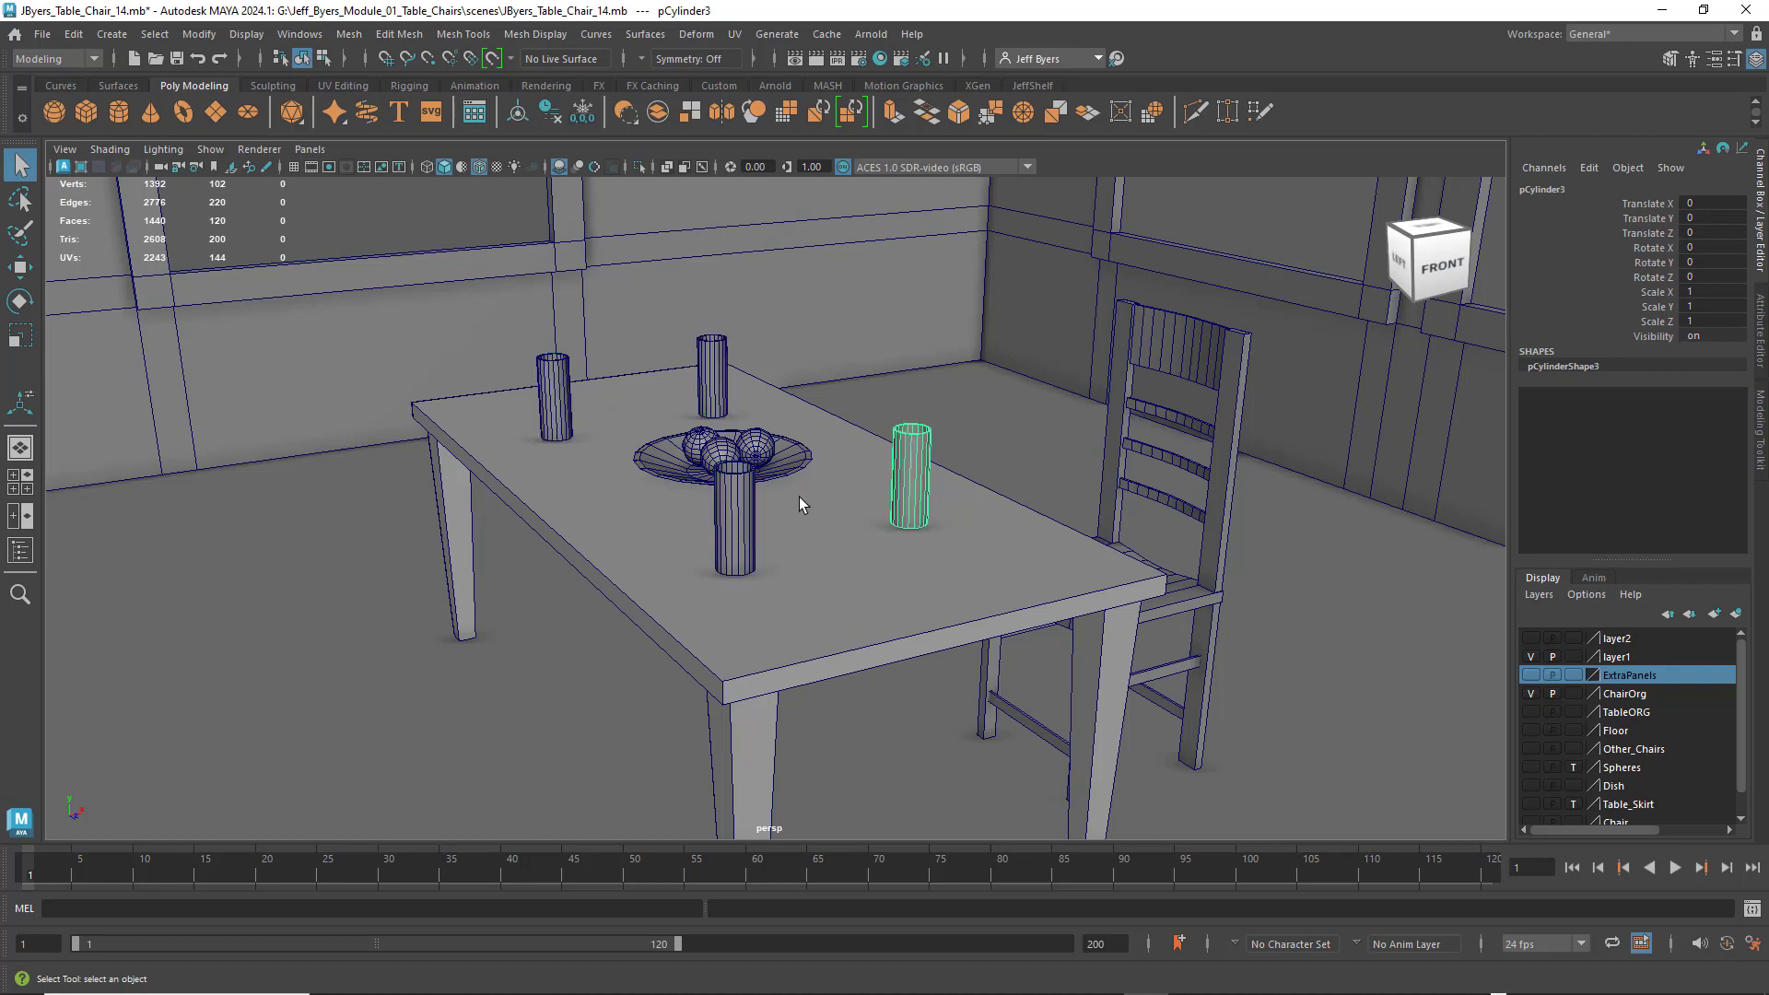
{"action": "left_click", "coordinate": [733, 500]}
{"action": "scroll", "coordinate": [816, 492], "scroll_direction": "up", "scroll_amount": 3}
{"action": "left_click_drag", "start_coordinate": [794, 479], "coordinate": [789, 502], "text": "alt"}
{"action": "middle_click_drag", "start_coordinate": [1011, 483], "coordinate": [942, 464], "text": "alt"}
{"action": "left_click", "coordinate": [938, 470]}
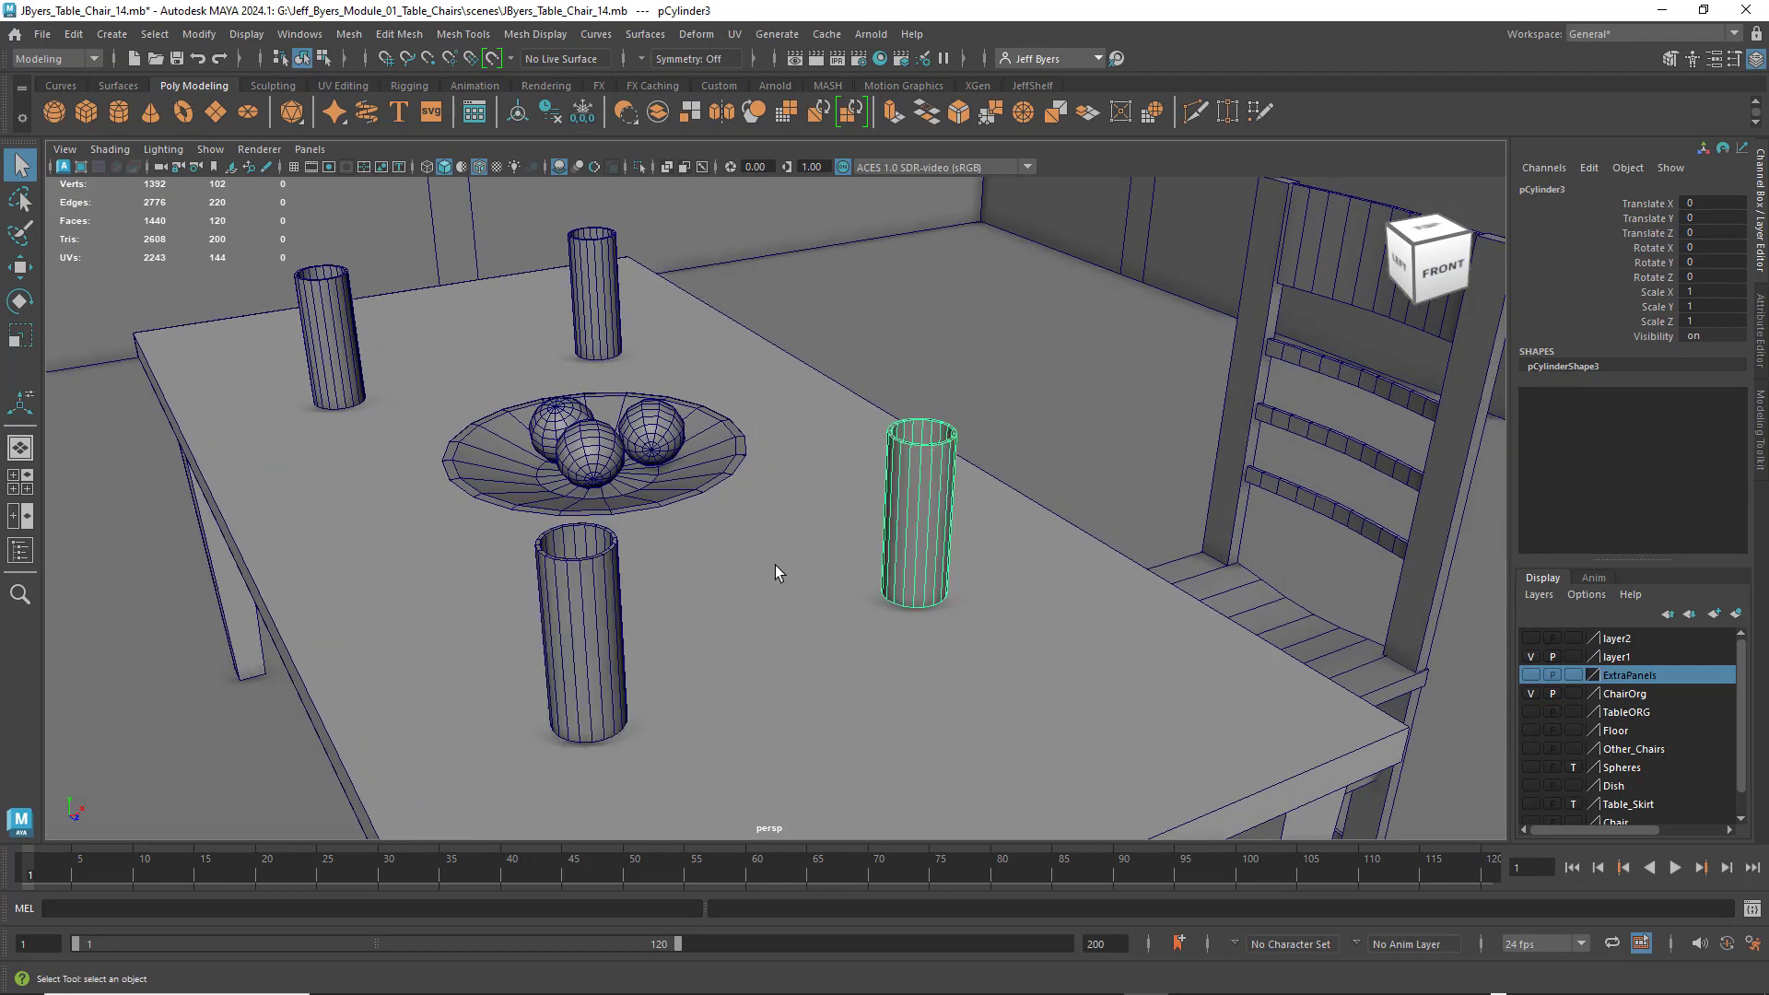
{"action": "left_click", "coordinate": [586, 584]}
{"action": "left_click", "coordinate": [605, 279]}
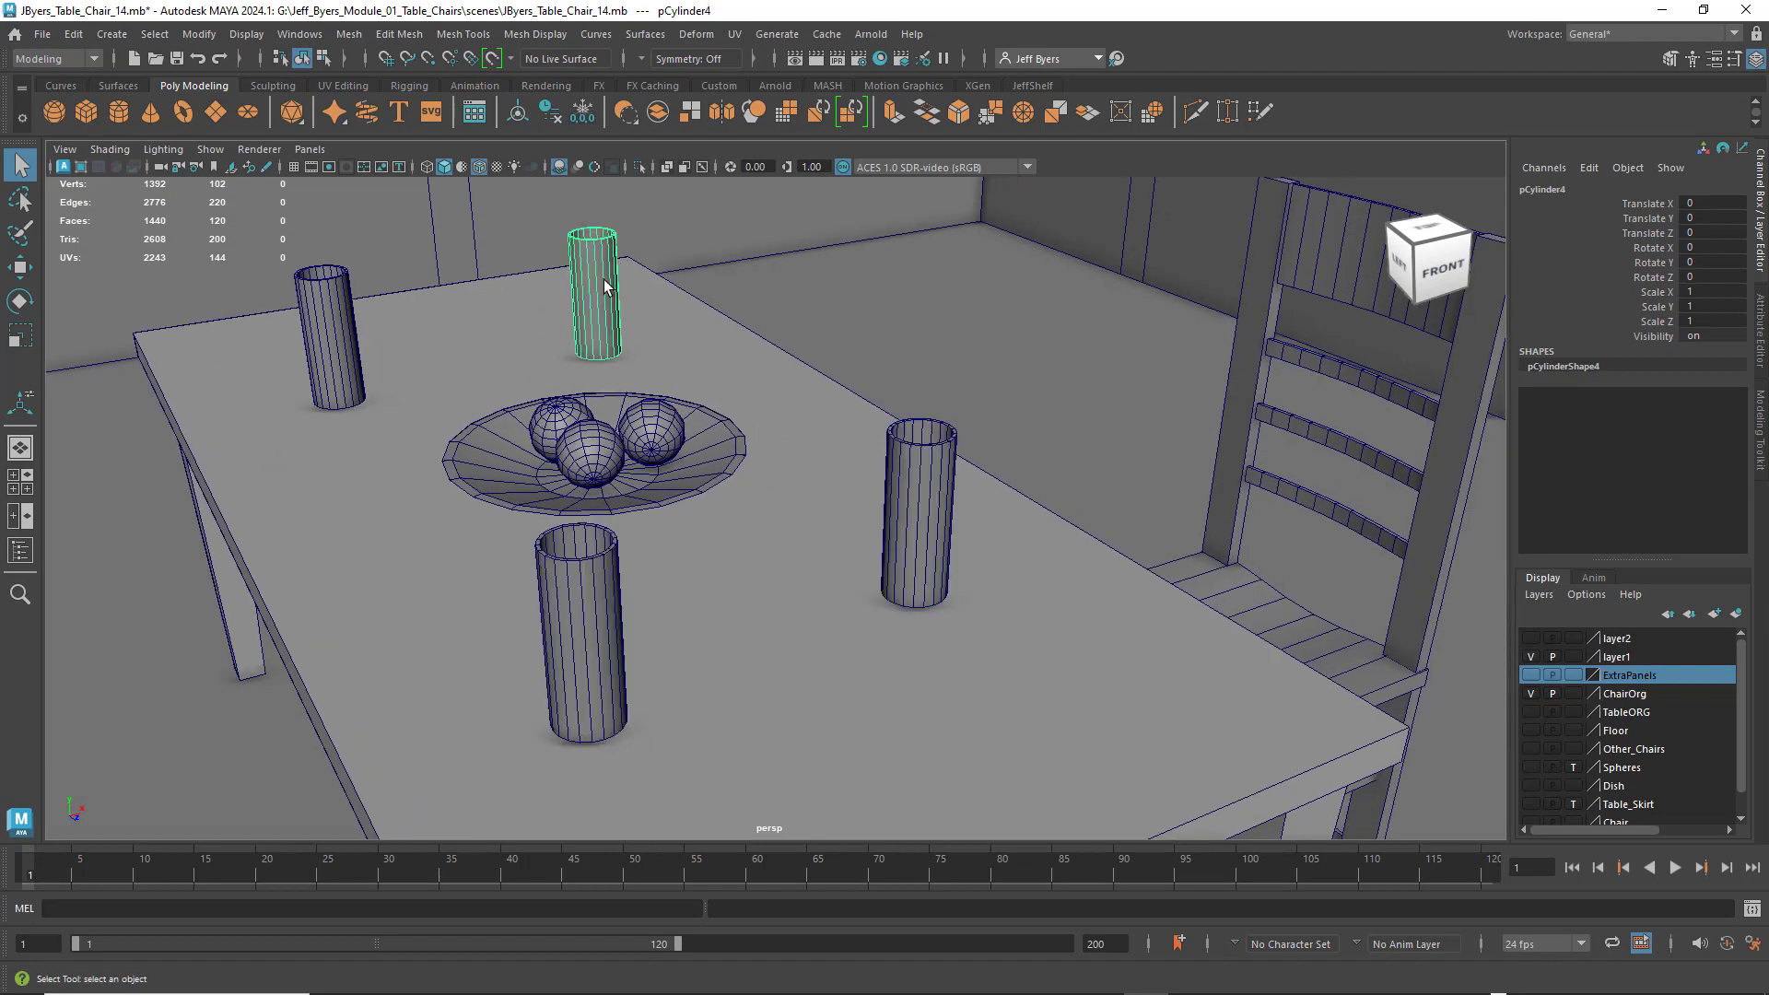
{"action": "left_click", "coordinate": [337, 308]}
{"action": "left_click_drag", "start_coordinate": [600, 402], "coordinate": [838, 489], "text": "alt"}
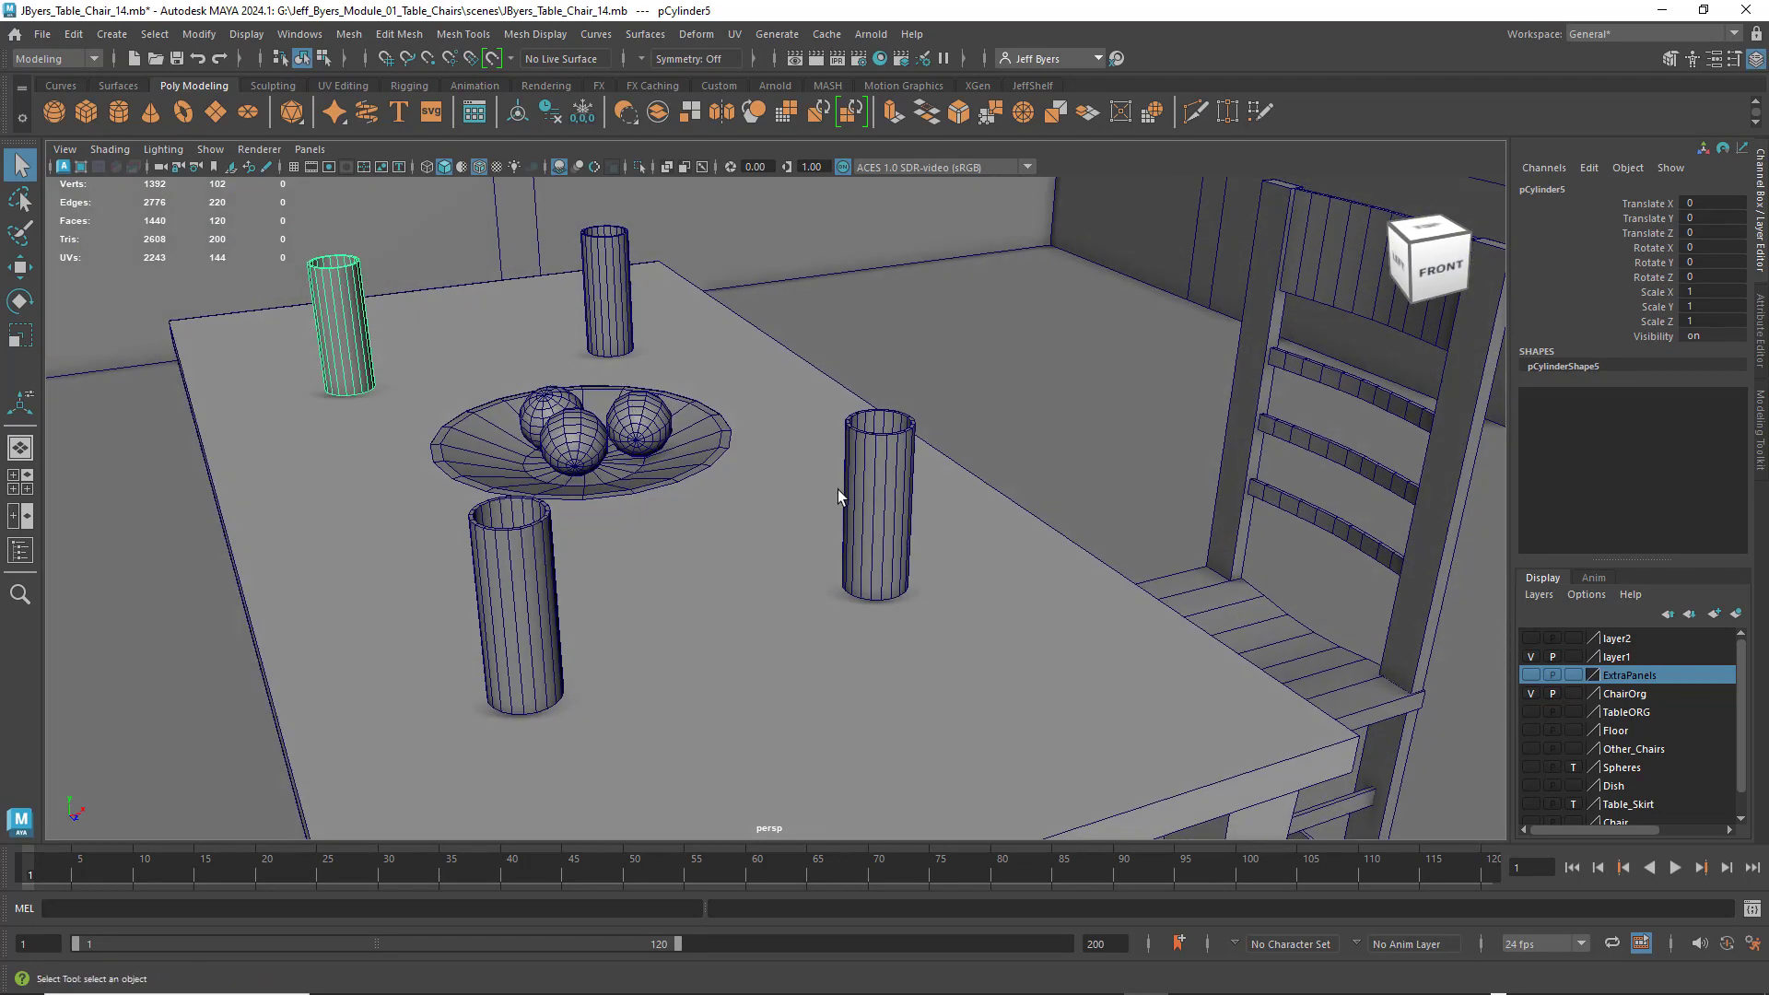
{"action": "scroll", "coordinate": [859, 505], "scroll_direction": "up", "scroll_amount": 5}
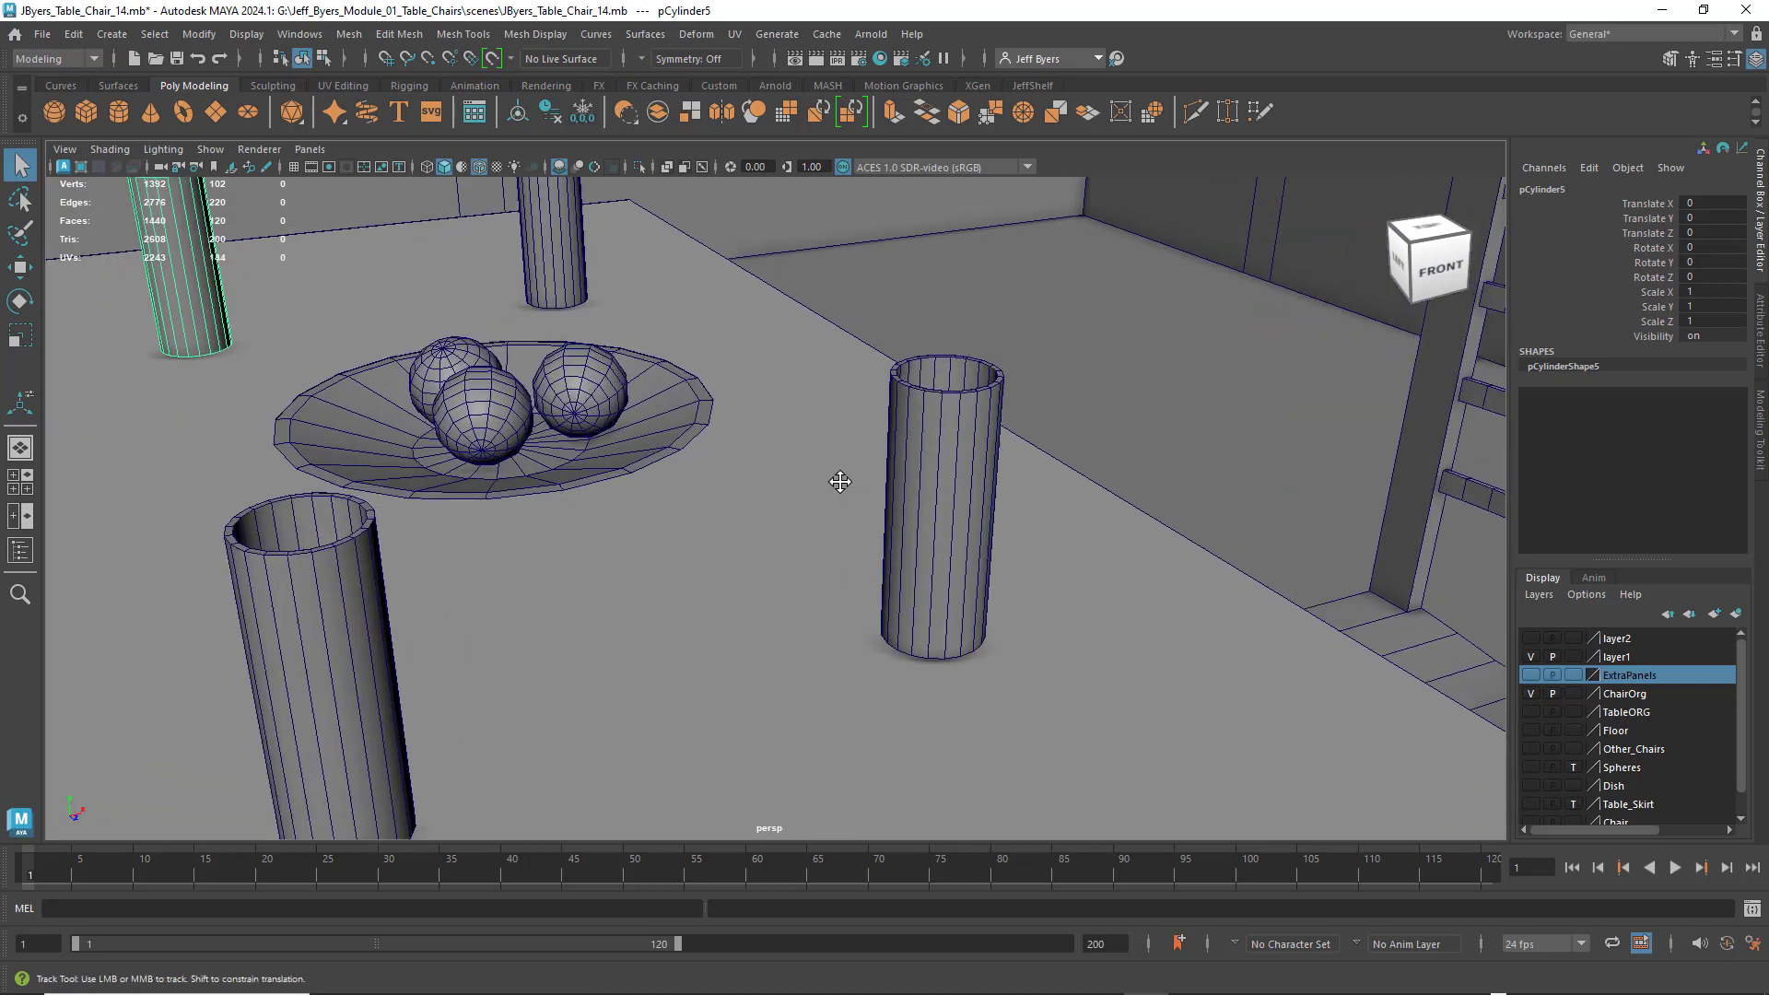
- Examine the dish and the three spheres resting on it by selecting each object in turn
{"action": "left_click", "coordinate": [785, 524]}
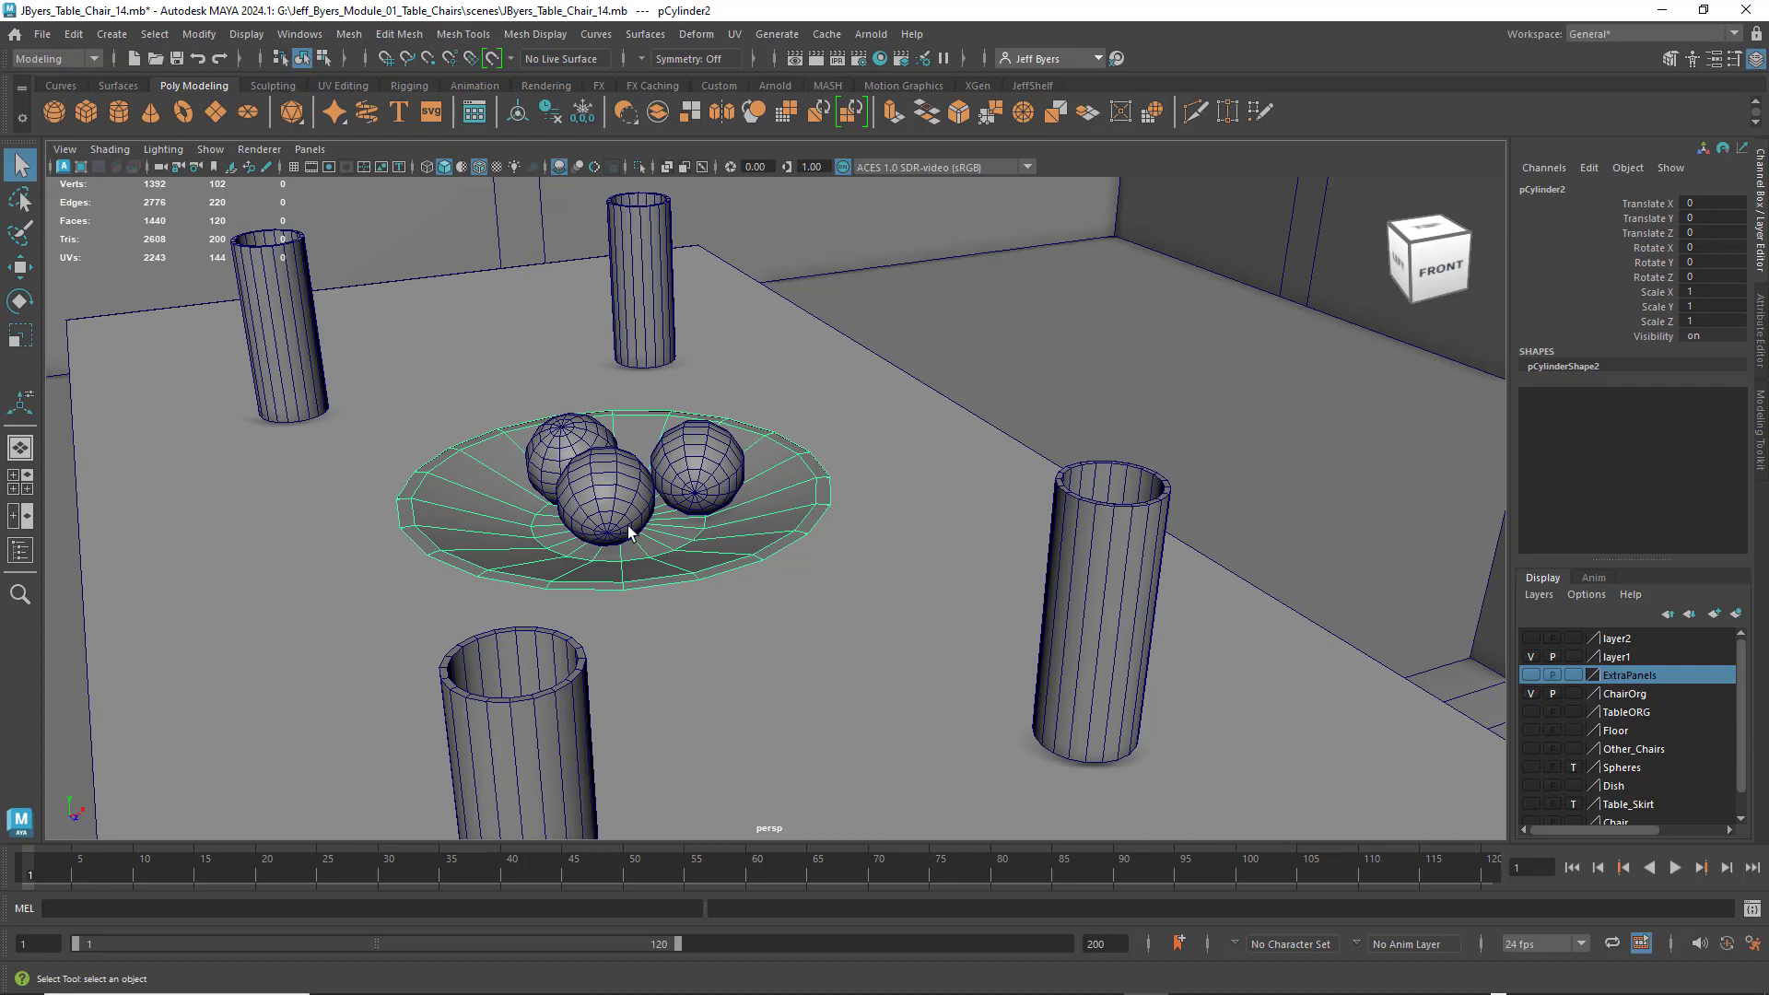
{"action": "left_click_drag", "start_coordinate": [687, 562], "coordinate": [705, 564], "text": "alt"}
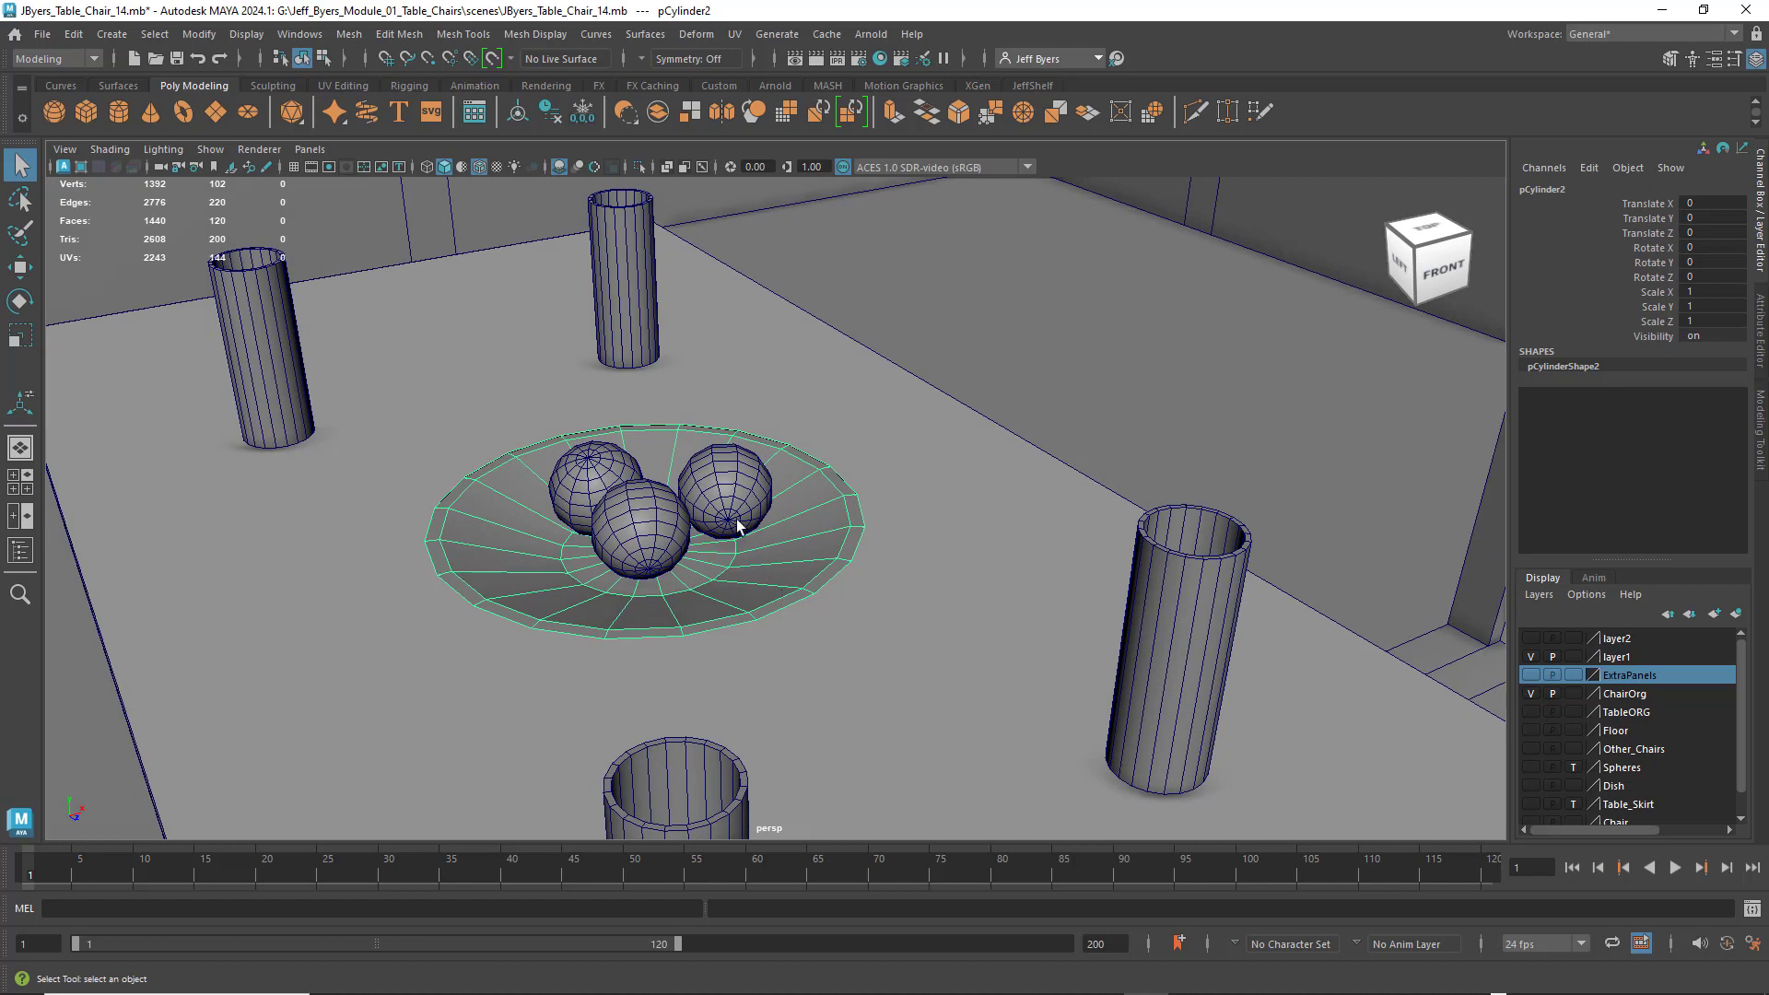
{"action": "left_click", "coordinate": [694, 474]}
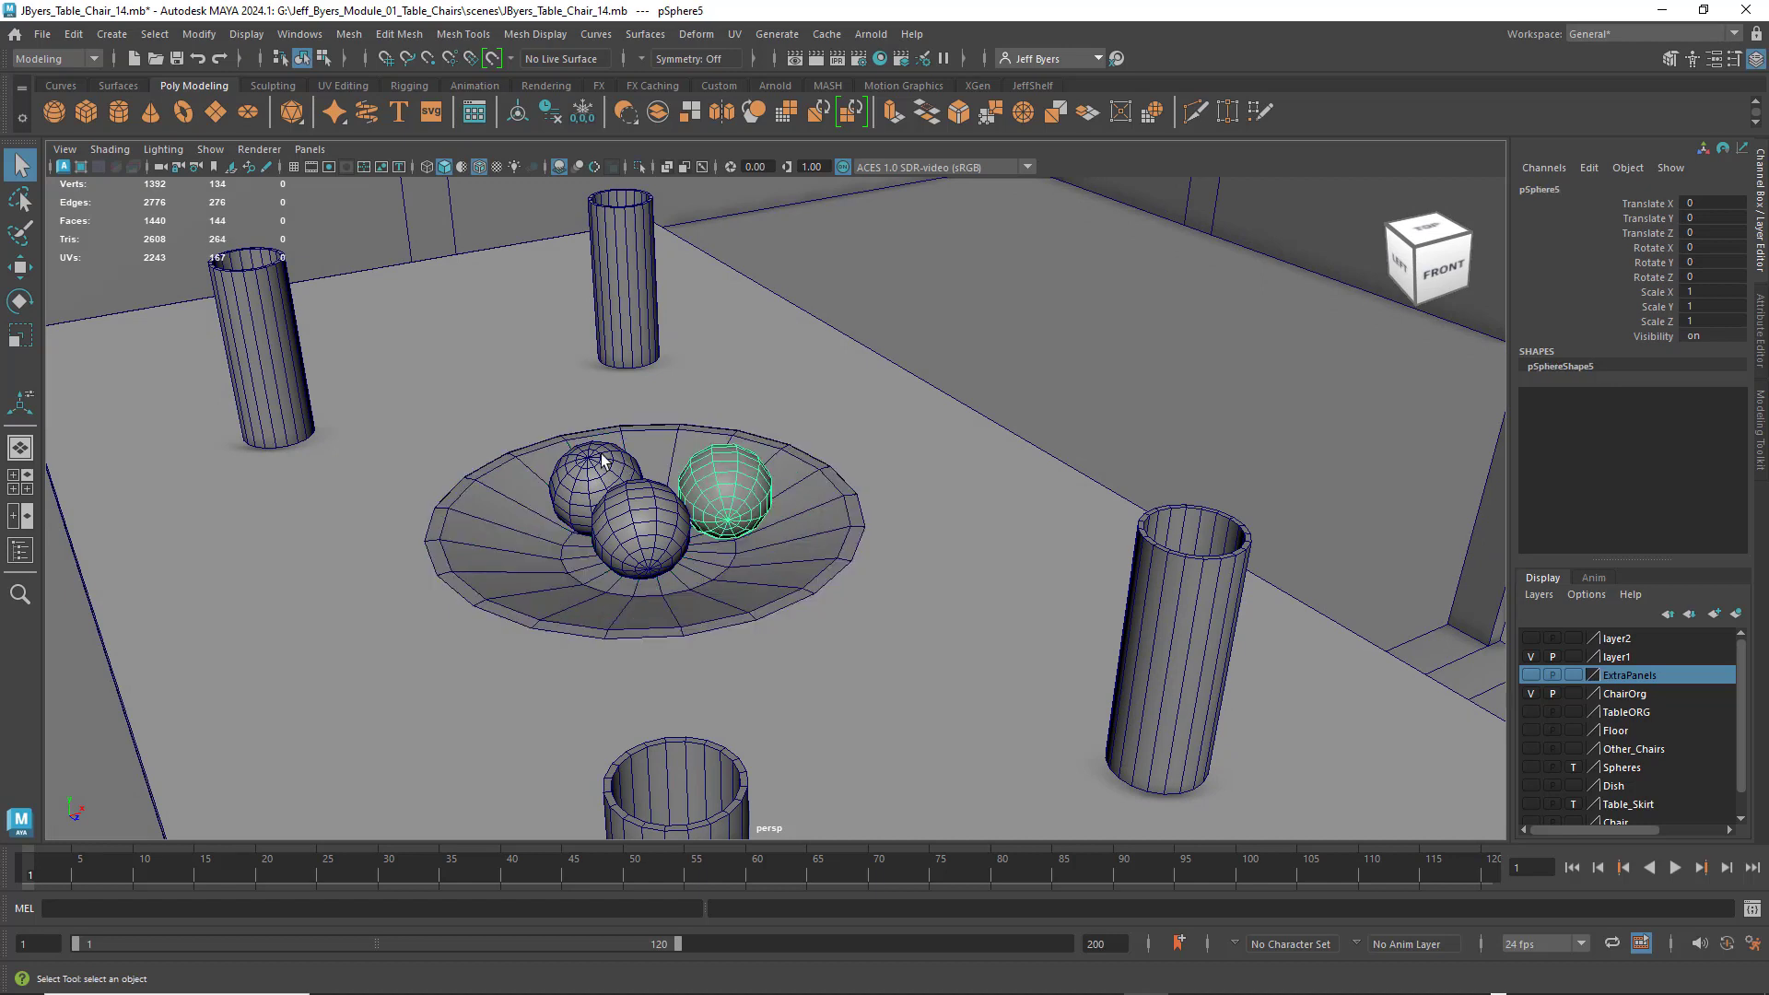
{"action": "left_click", "coordinate": [601, 455]}
{"action": "left_click", "coordinate": [635, 526]}
{"action": "left_click", "coordinate": [722, 485]}
{"action": "left_click", "coordinate": [603, 464]}
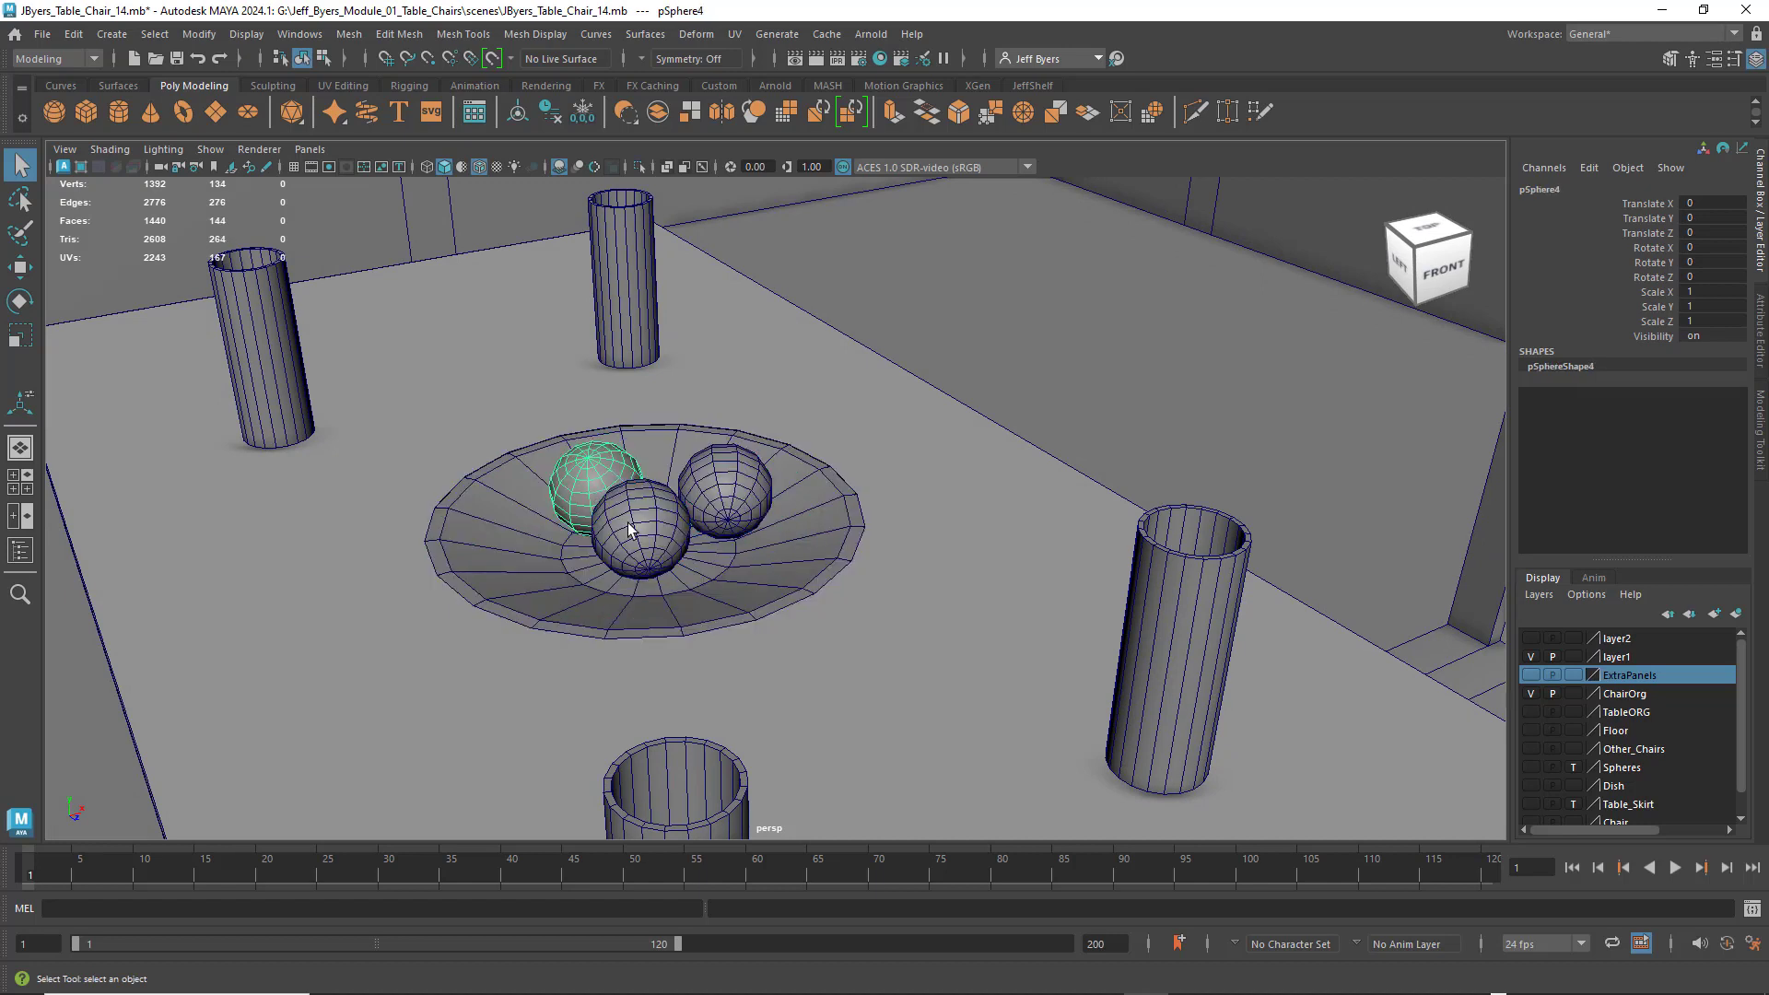
{"action": "left_click", "coordinate": [725, 489]}
{"action": "left_click", "coordinate": [571, 497]}
{"action": "left_click", "coordinate": [640, 530]}
{"action": "left_click", "coordinate": [725, 489]}
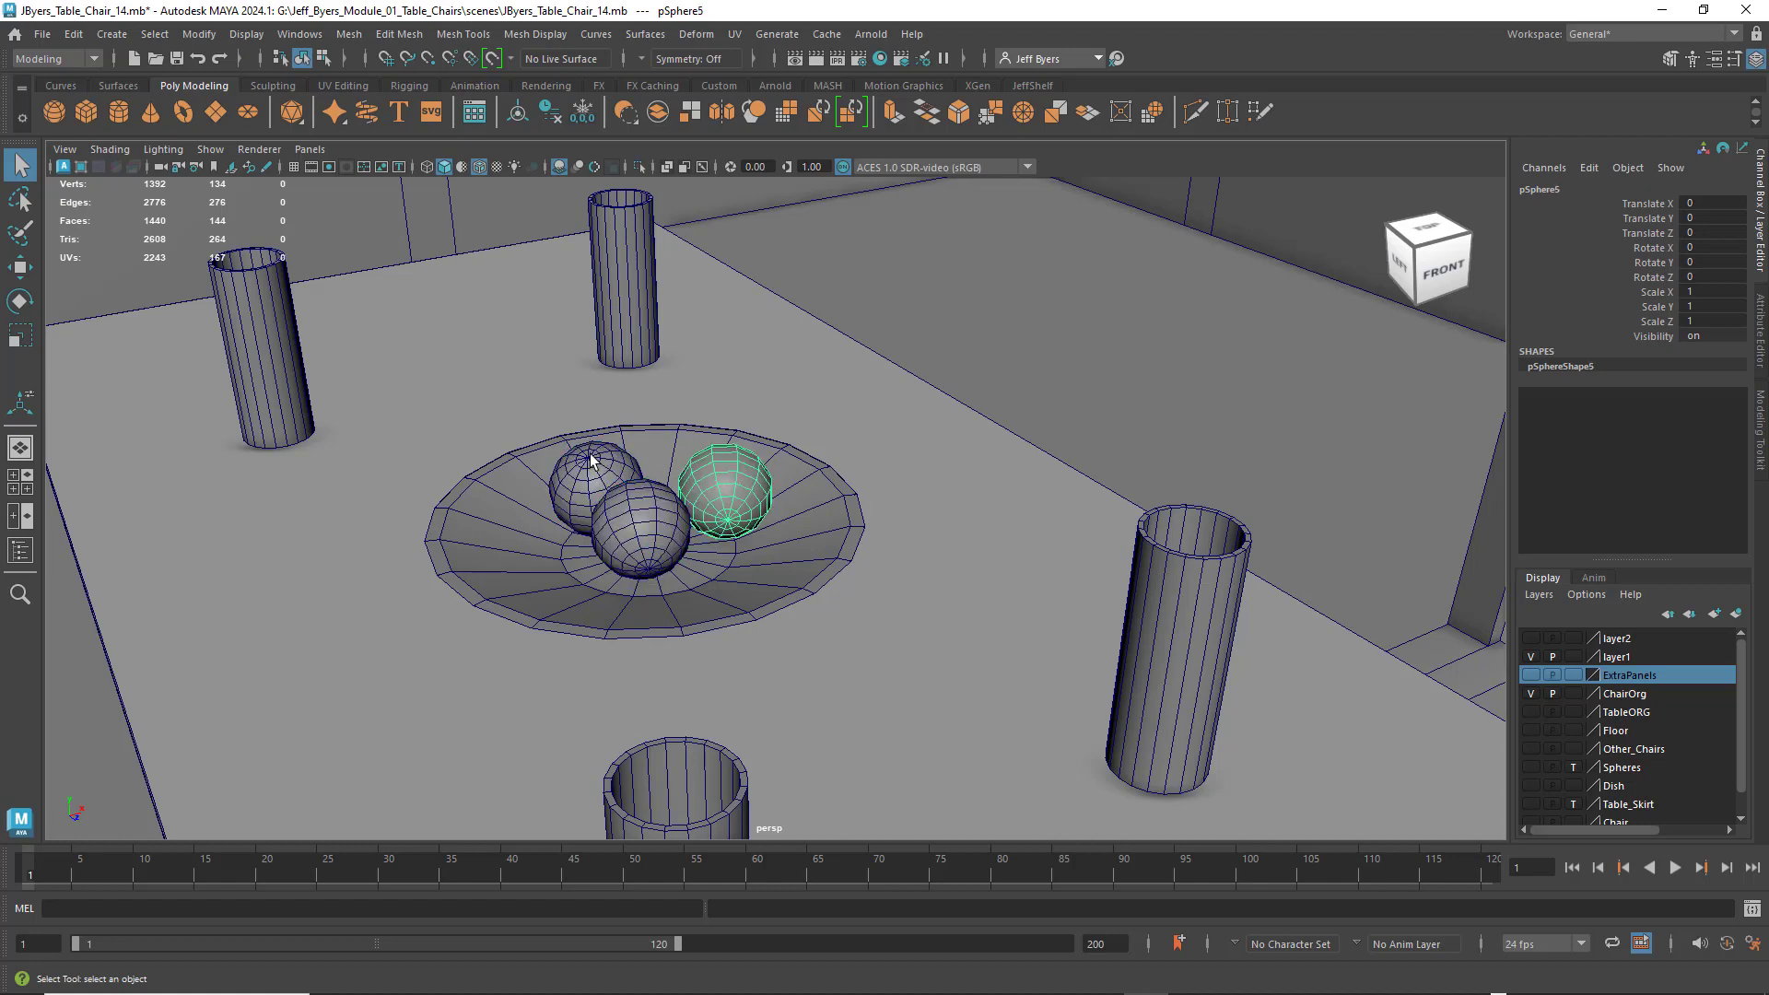
{"action": "left_click", "coordinate": [591, 460]}
{"action": "left_click", "coordinate": [641, 530]}
{"action": "left_click", "coordinate": [726, 489]}
{"action": "left_click", "coordinate": [585, 488]}
{"action": "left_click", "coordinate": [641, 530]}
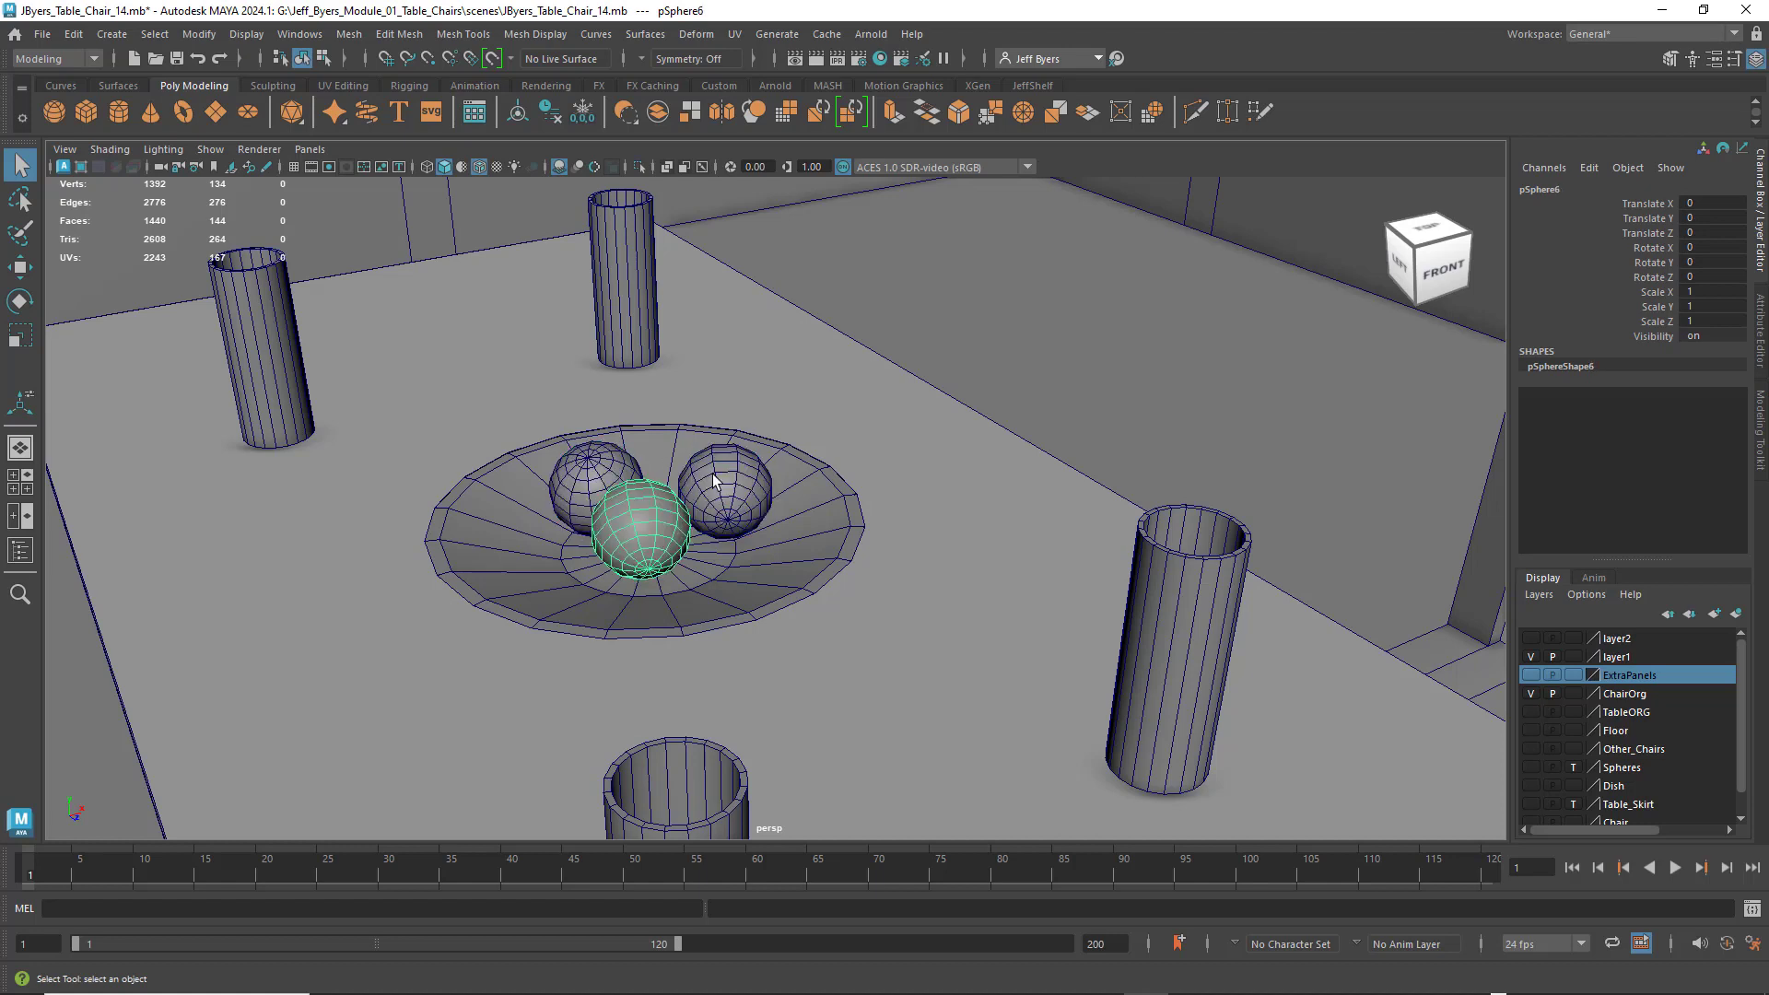
{"action": "left_click", "coordinate": [713, 478]}
{"action": "left_click", "coordinate": [603, 462]}
{"action": "left_click", "coordinate": [647, 539]}
{"action": "left_click", "coordinate": [718, 498]}
{"action": "left_click", "coordinate": [603, 470]}
{"action": "left_click", "coordinate": [646, 524]}
{"action": "left_click", "coordinate": [741, 495]}
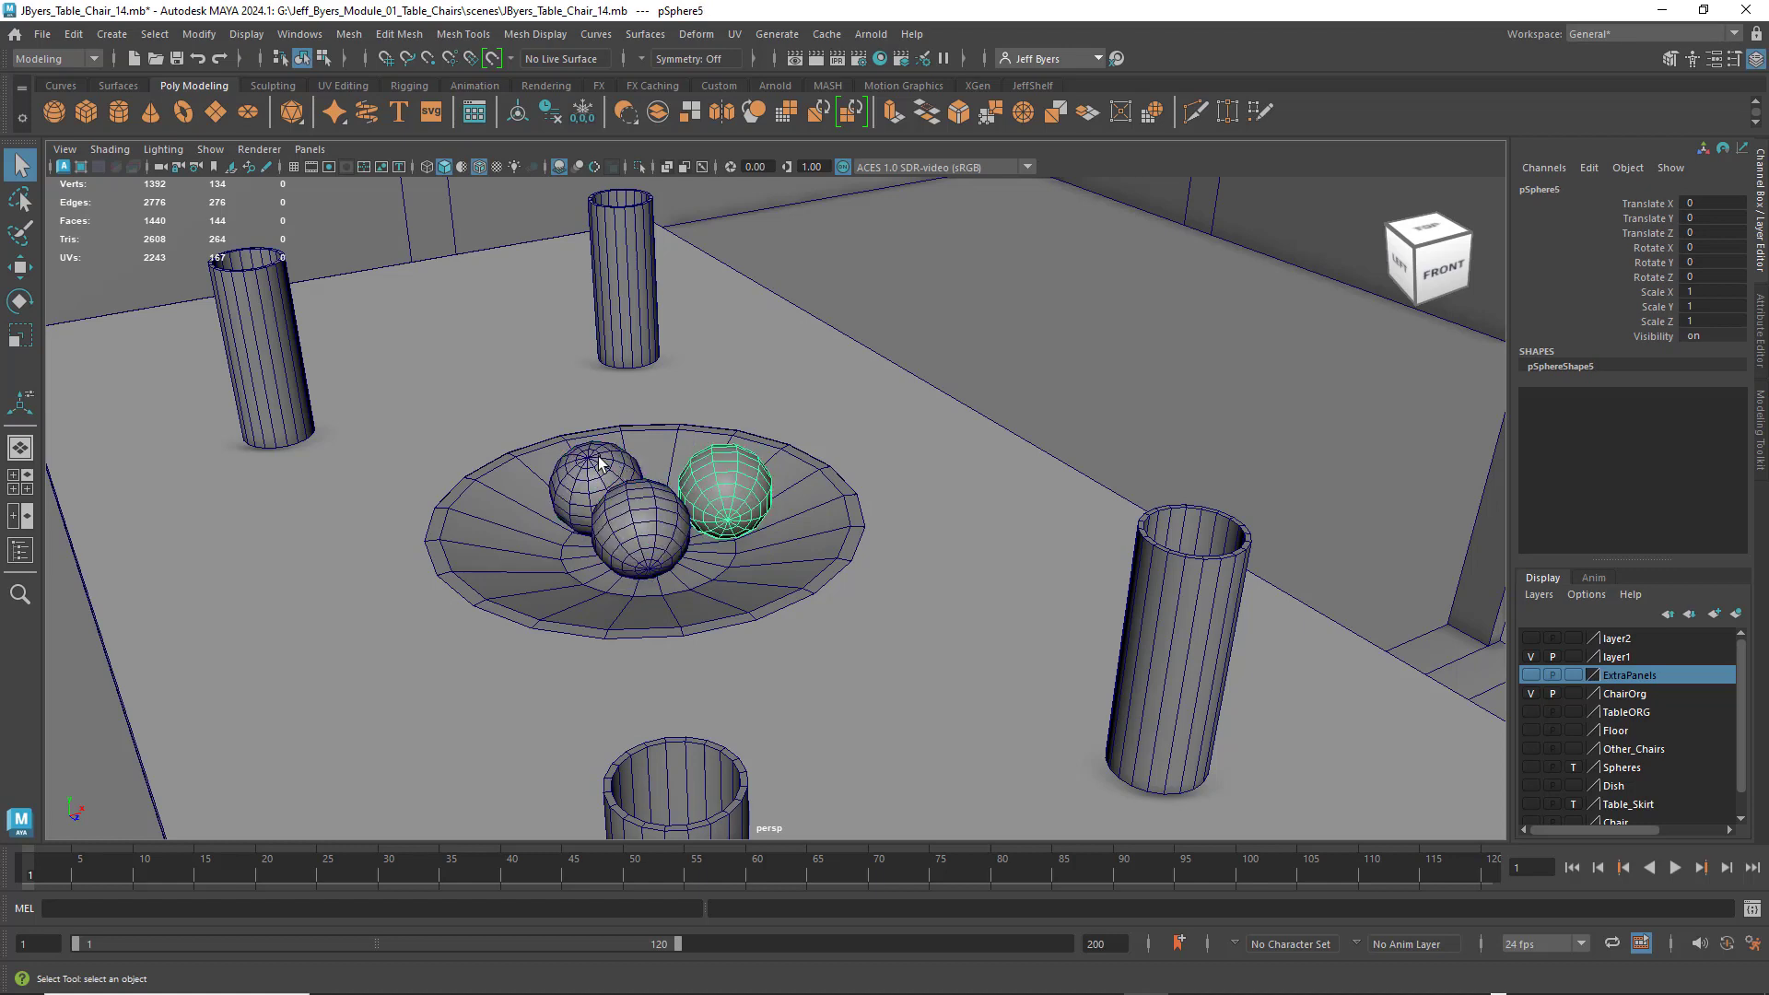
{"action": "left_click", "coordinate": [599, 463]}
{"action": "left_click", "coordinate": [648, 514]}
- Select the dish and apply a planar UV projection fitted to its bounding box, projected from the Y axis
{"action": "left_click", "coordinate": [755, 601]}
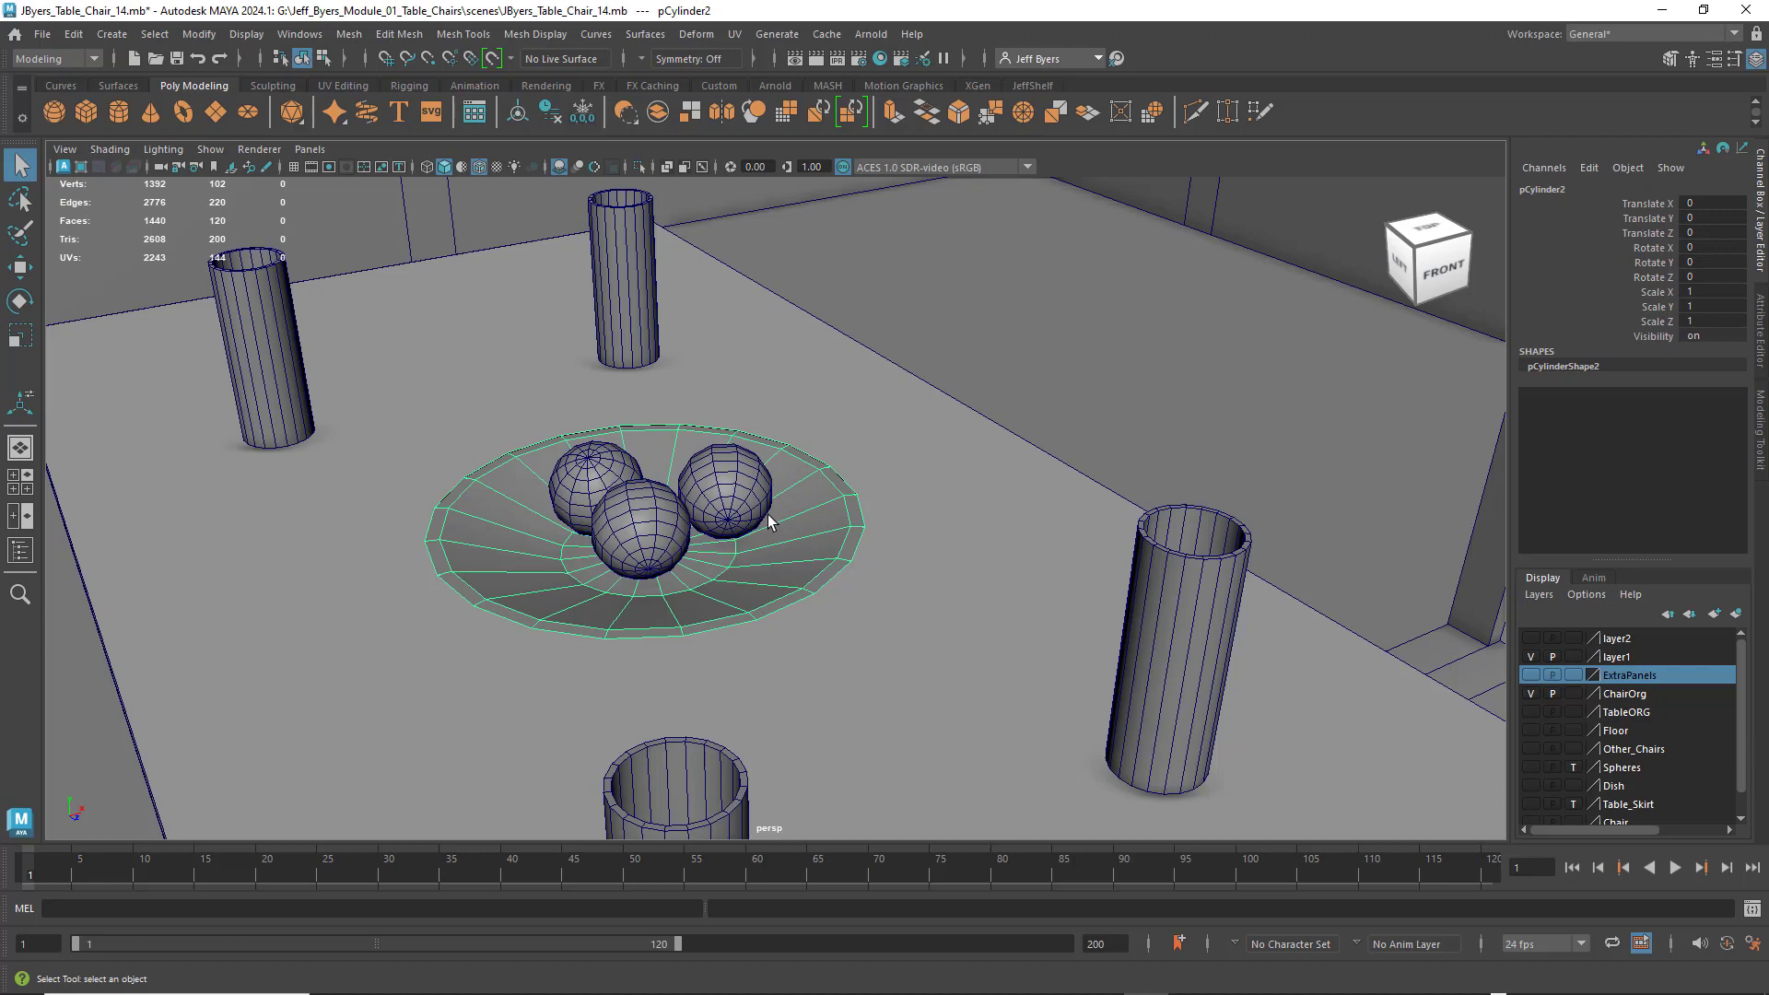
{"action": "scroll", "coordinate": [801, 512], "scroll_direction": "down", "scroll_amount": 10}
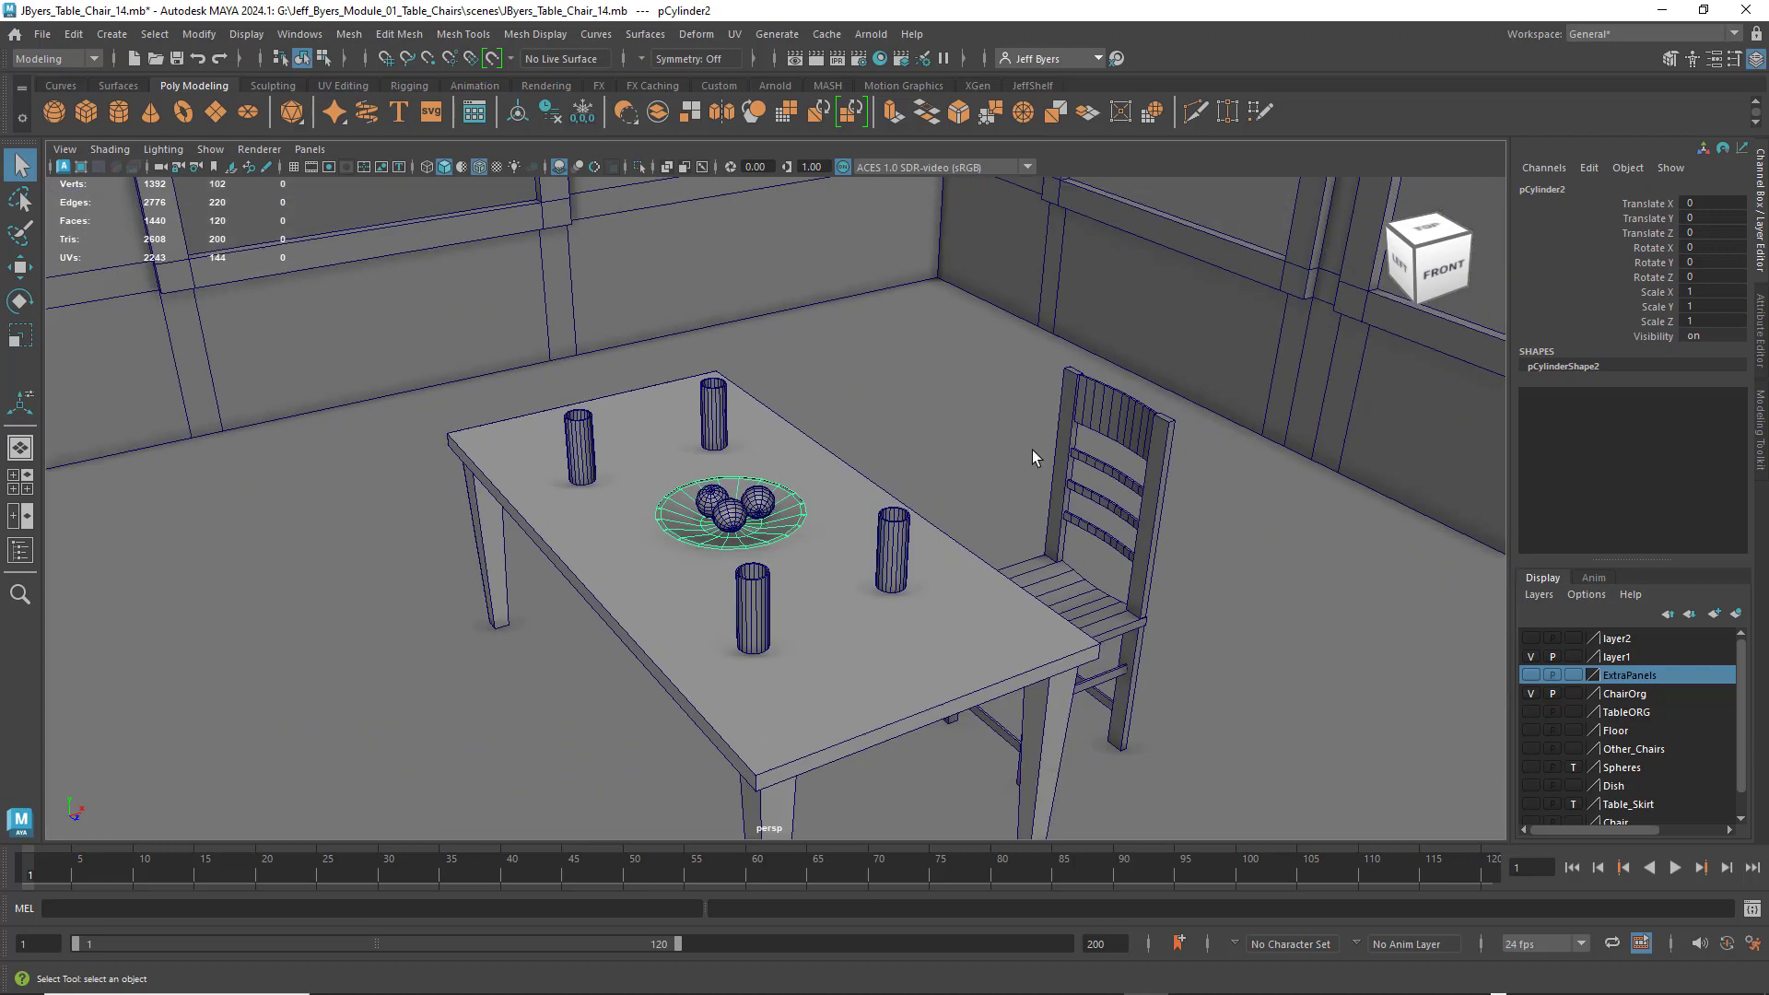
{"action": "scroll", "coordinate": [827, 423], "scroll_direction": "up", "scroll_amount": 10}
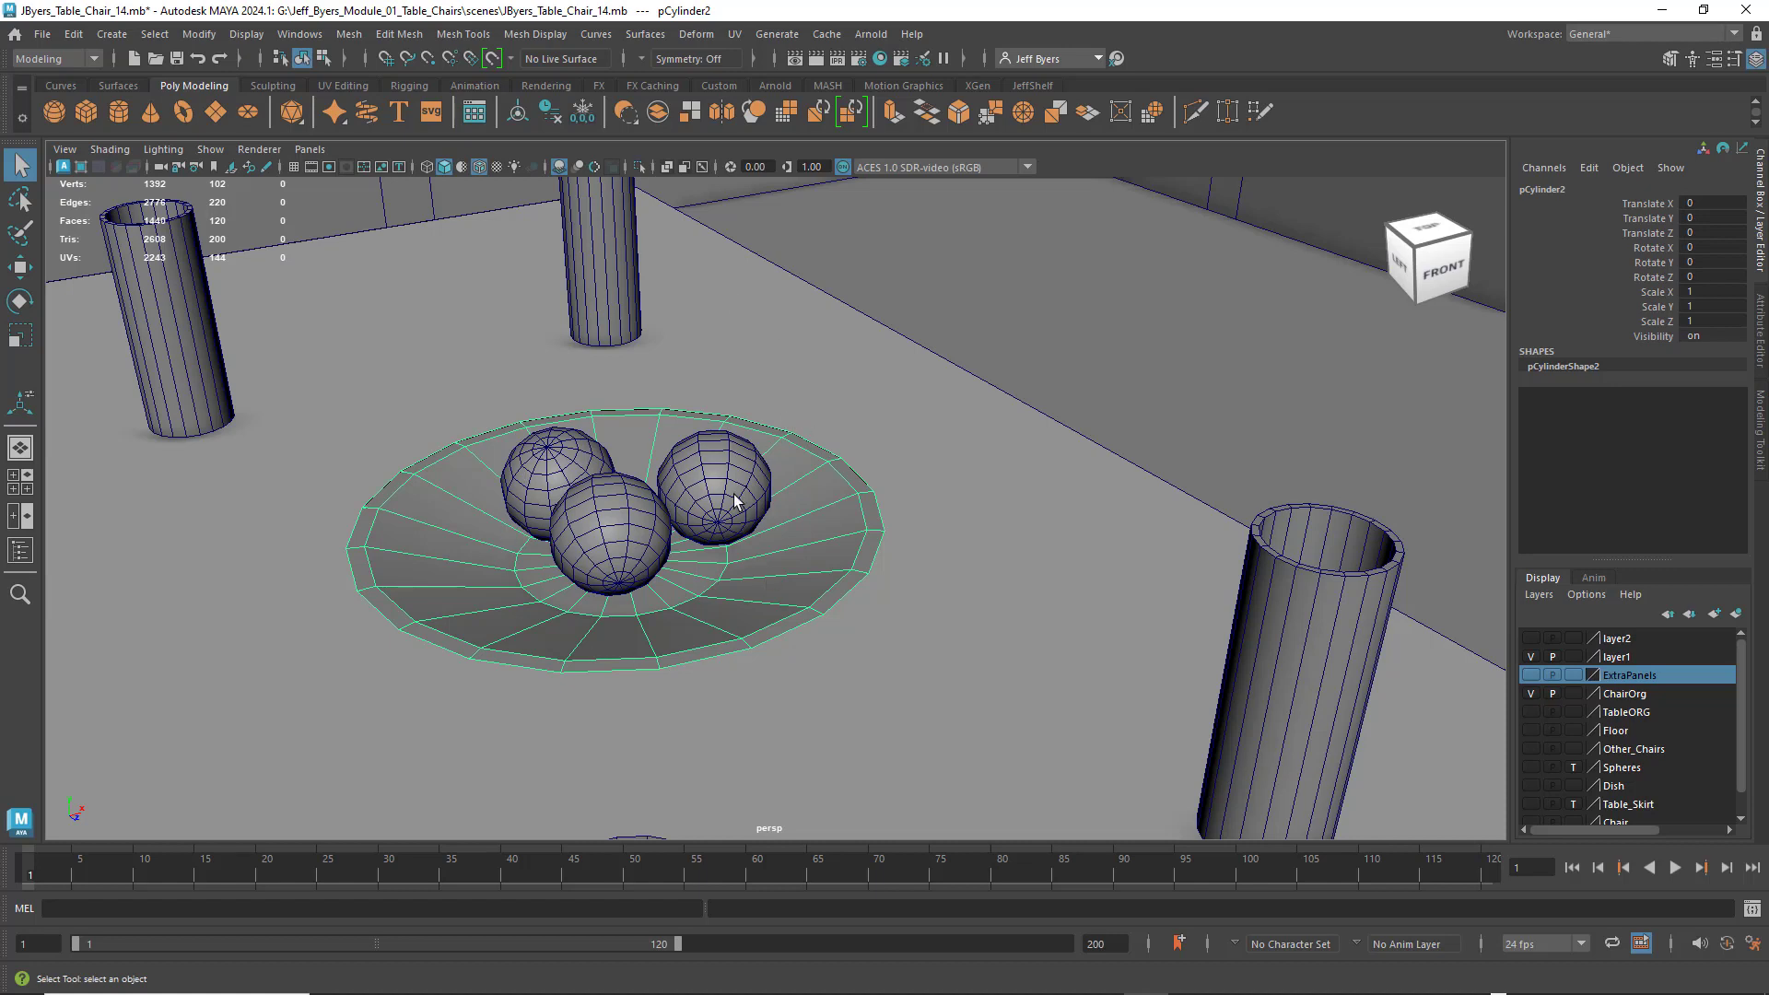
{"action": "left_click", "coordinate": [734, 37]}
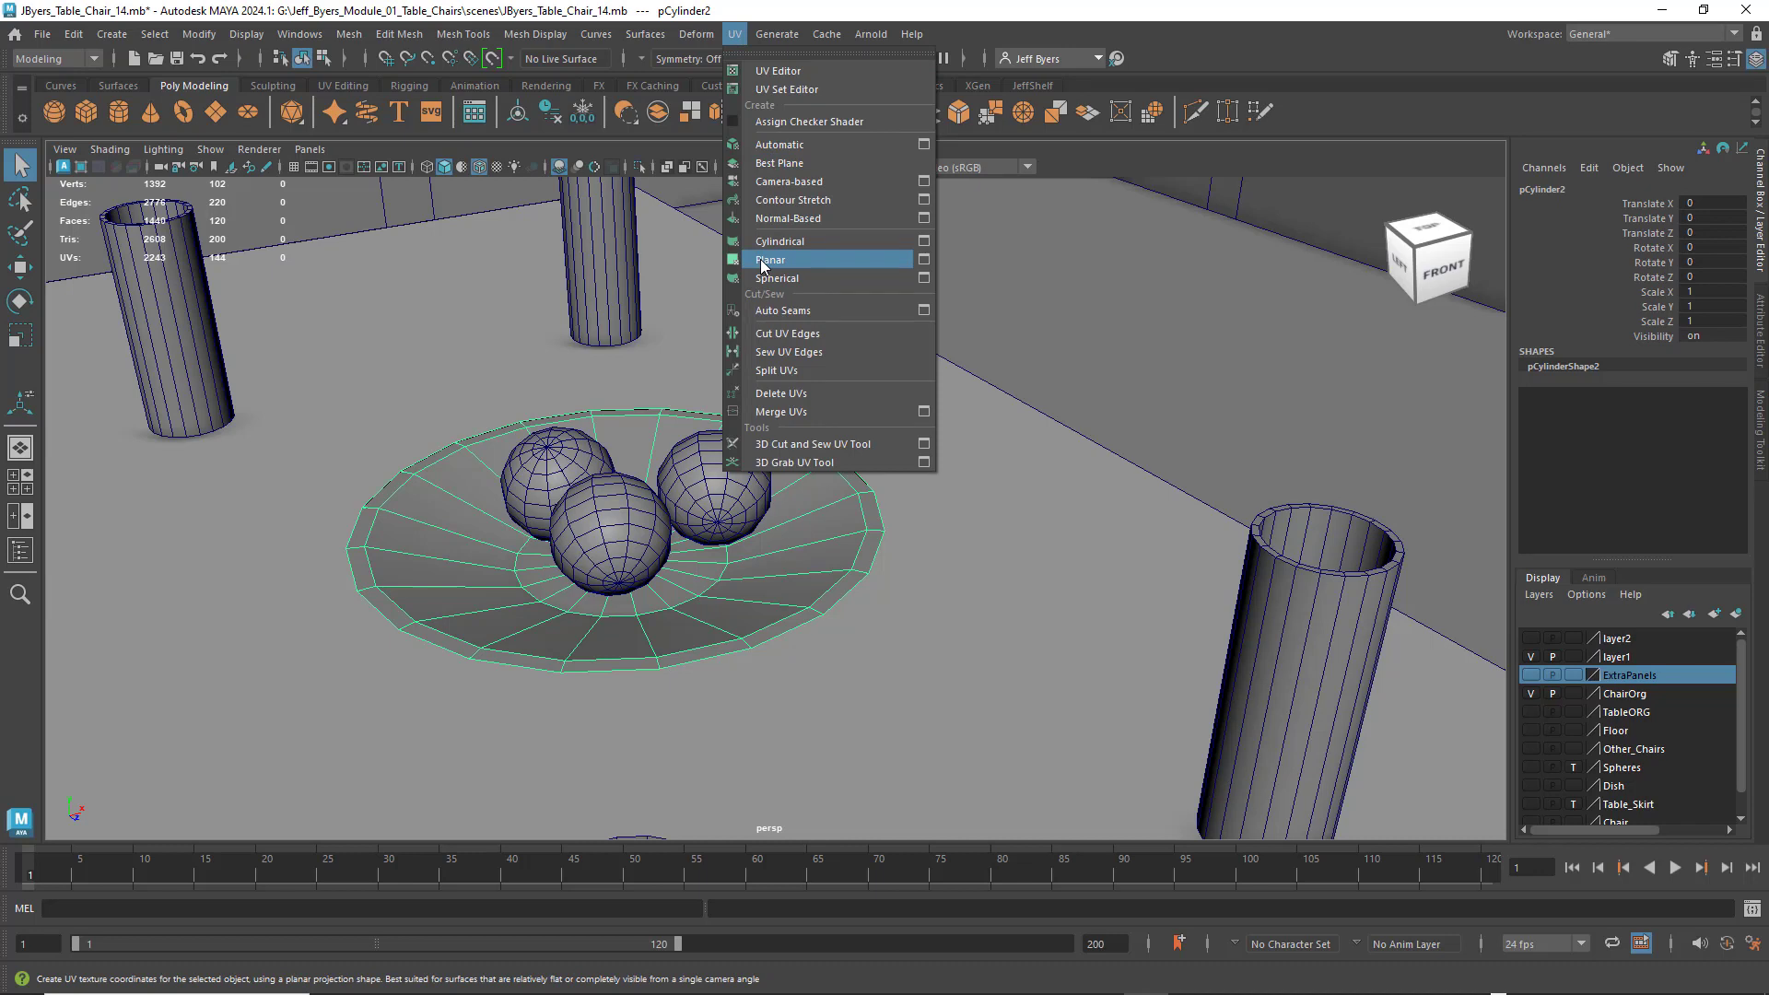
{"action": "left_click", "coordinate": [547, 347]}
{"action": "key", "text": "space"}
{"action": "left_click_drag", "start_coordinate": [526, 347], "coordinate": [536, 345]}
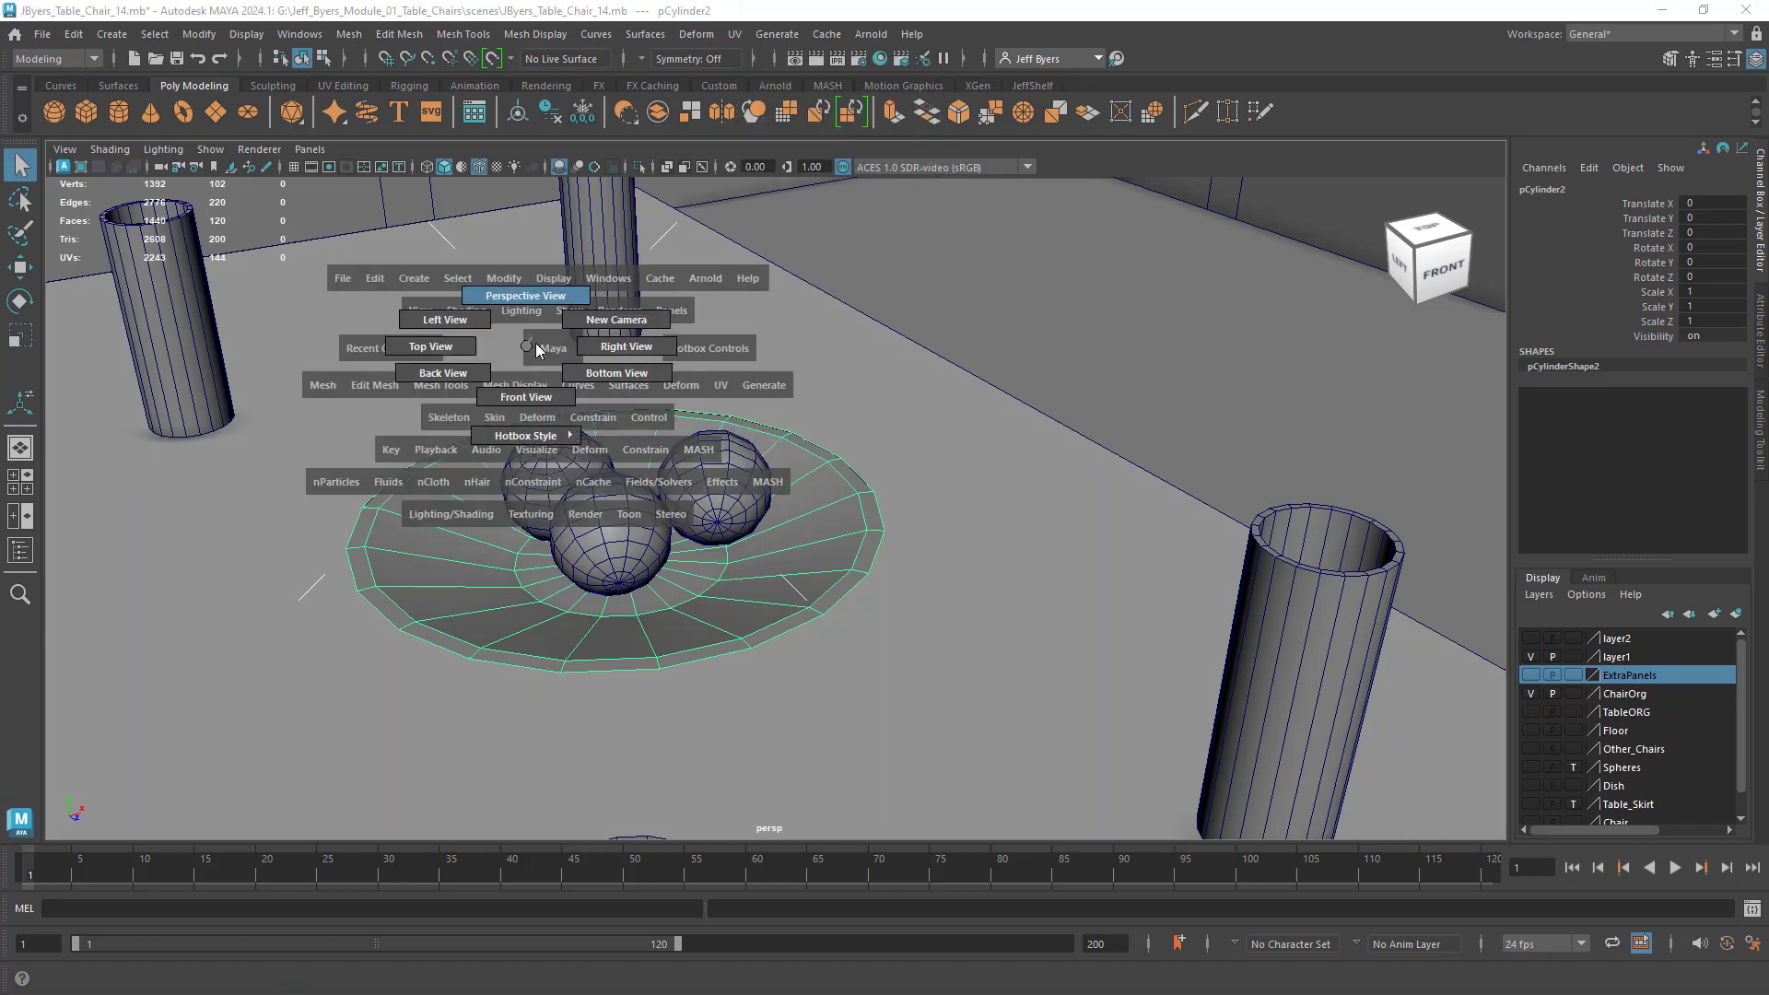
{"action": "left_click_drag", "start_coordinate": [921, 407], "coordinate": [956, 415], "text": "alt"}
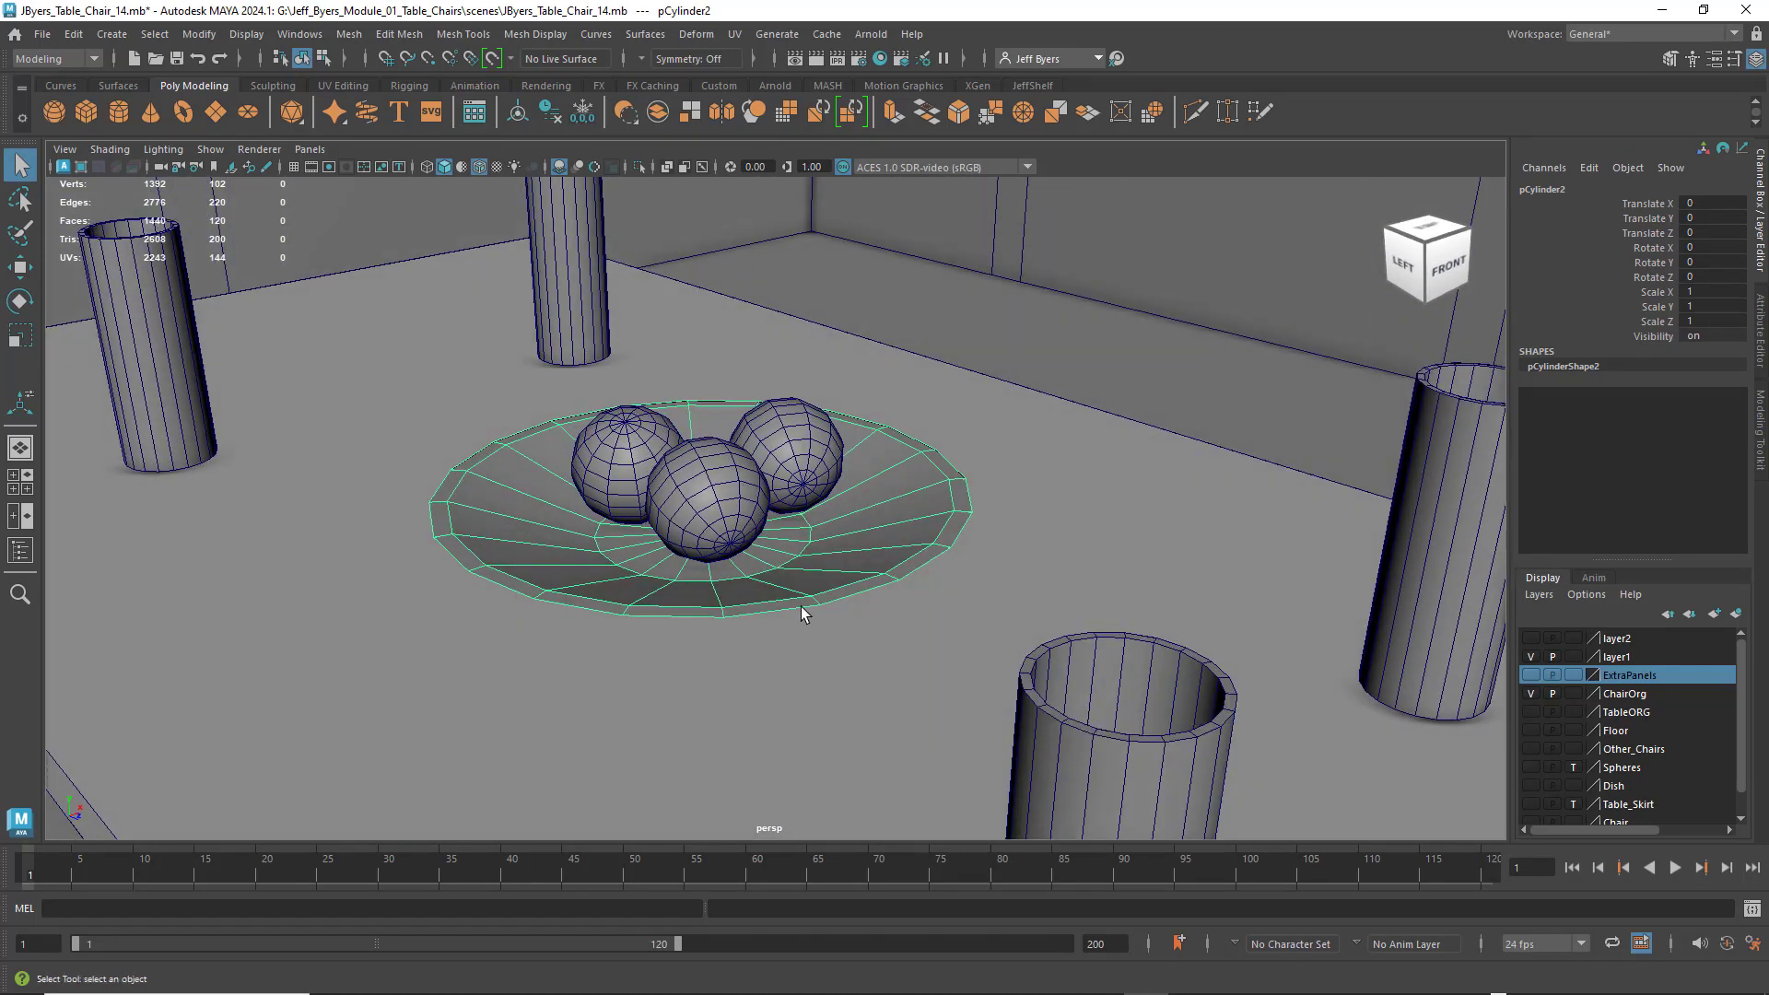
{"action": "left_click_drag", "start_coordinate": [860, 360], "coordinate": [904, 426], "text": "alt"}
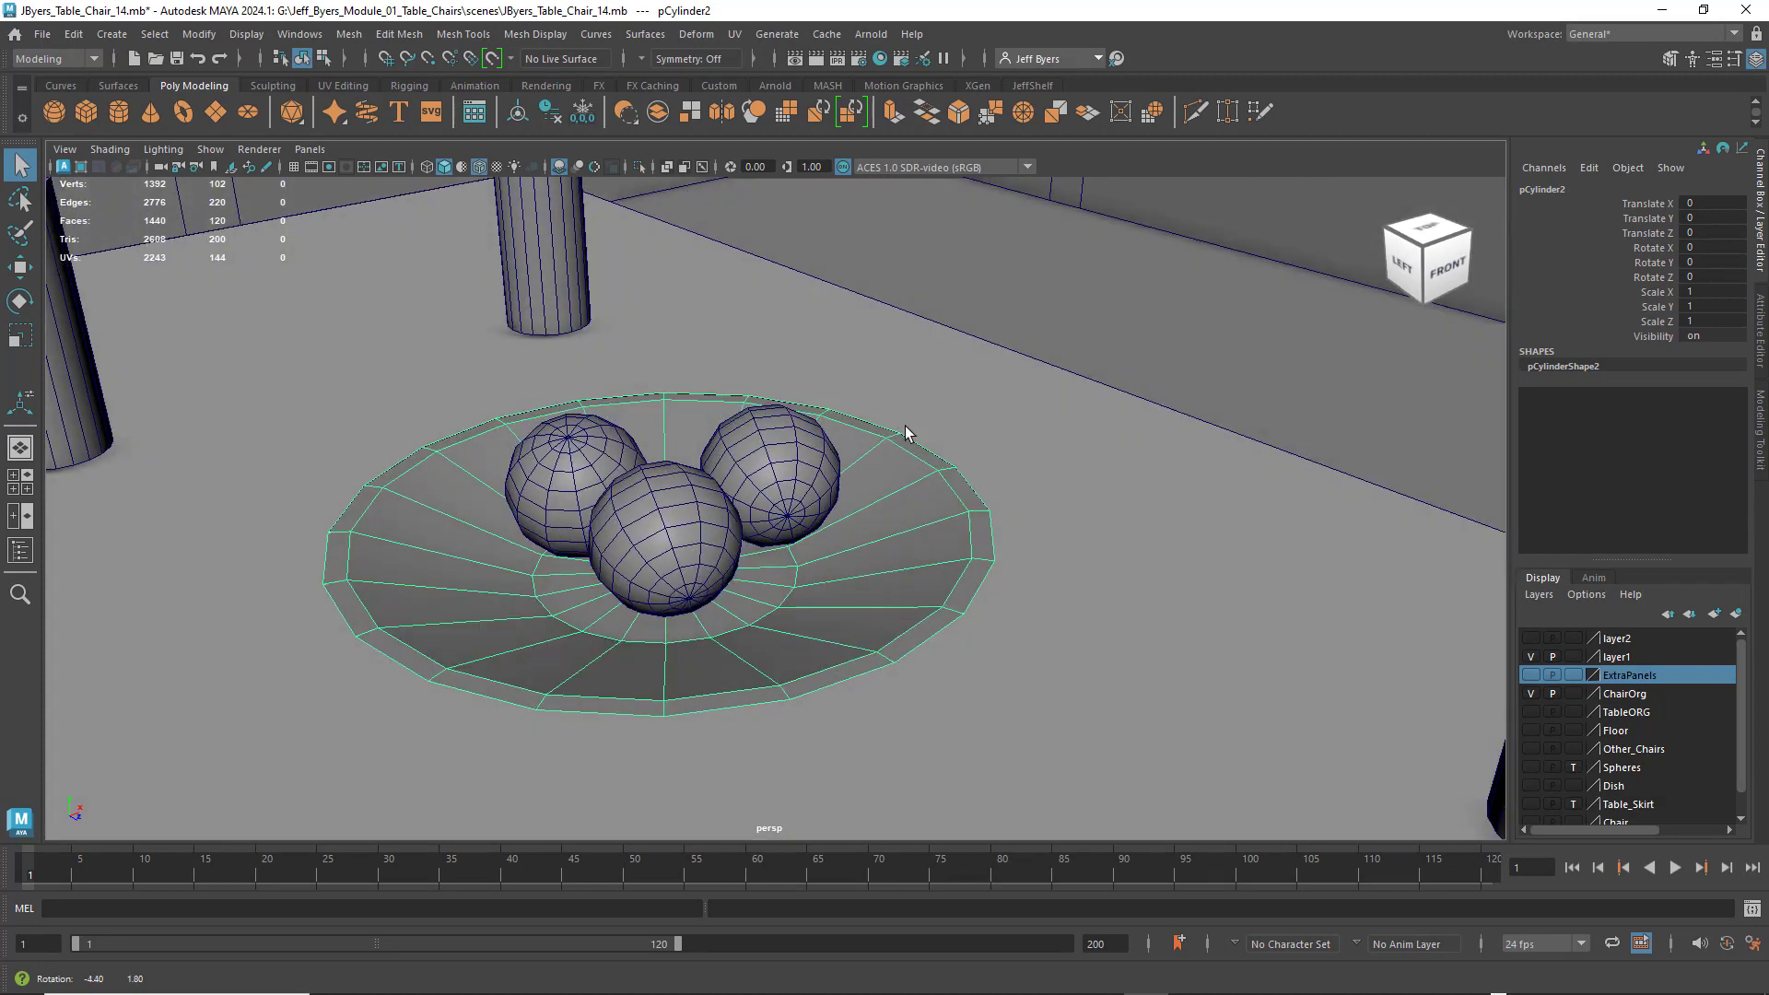
{"action": "scroll", "coordinate": [830, 450], "scroll_direction": "up", "scroll_amount": 2}
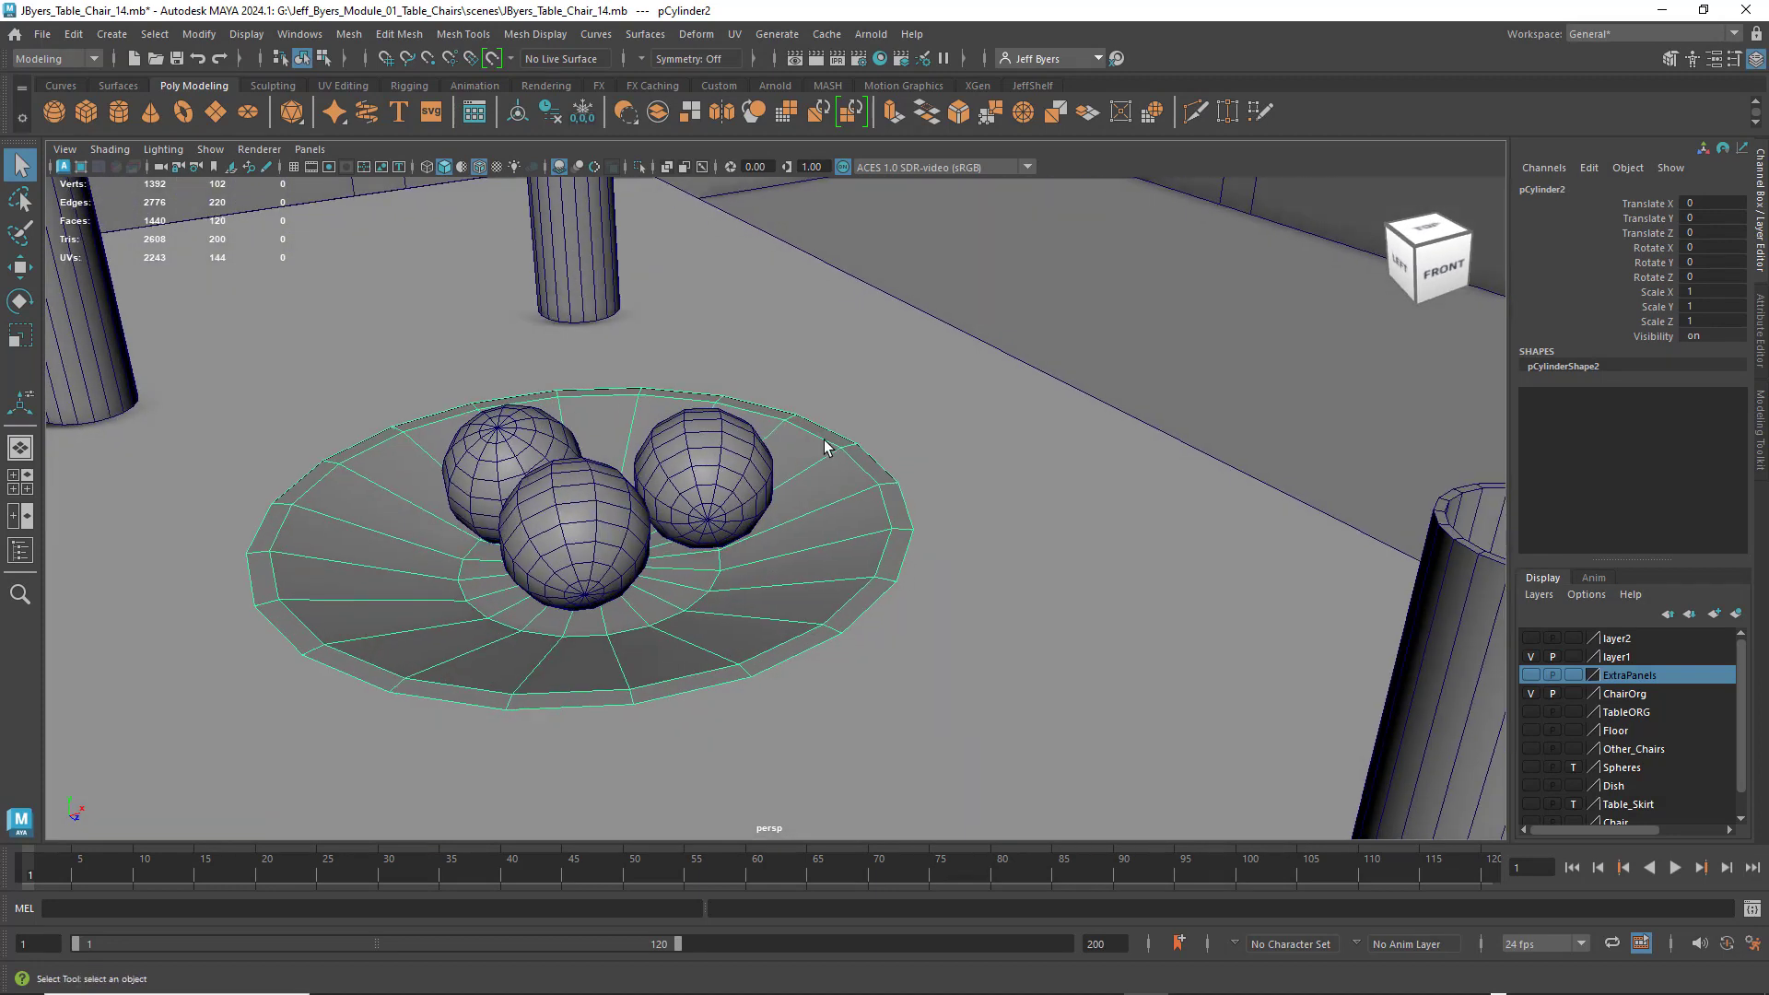
{"action": "middle_click_drag", "start_coordinate": [825, 440], "coordinate": [921, 415], "text": "alt"}
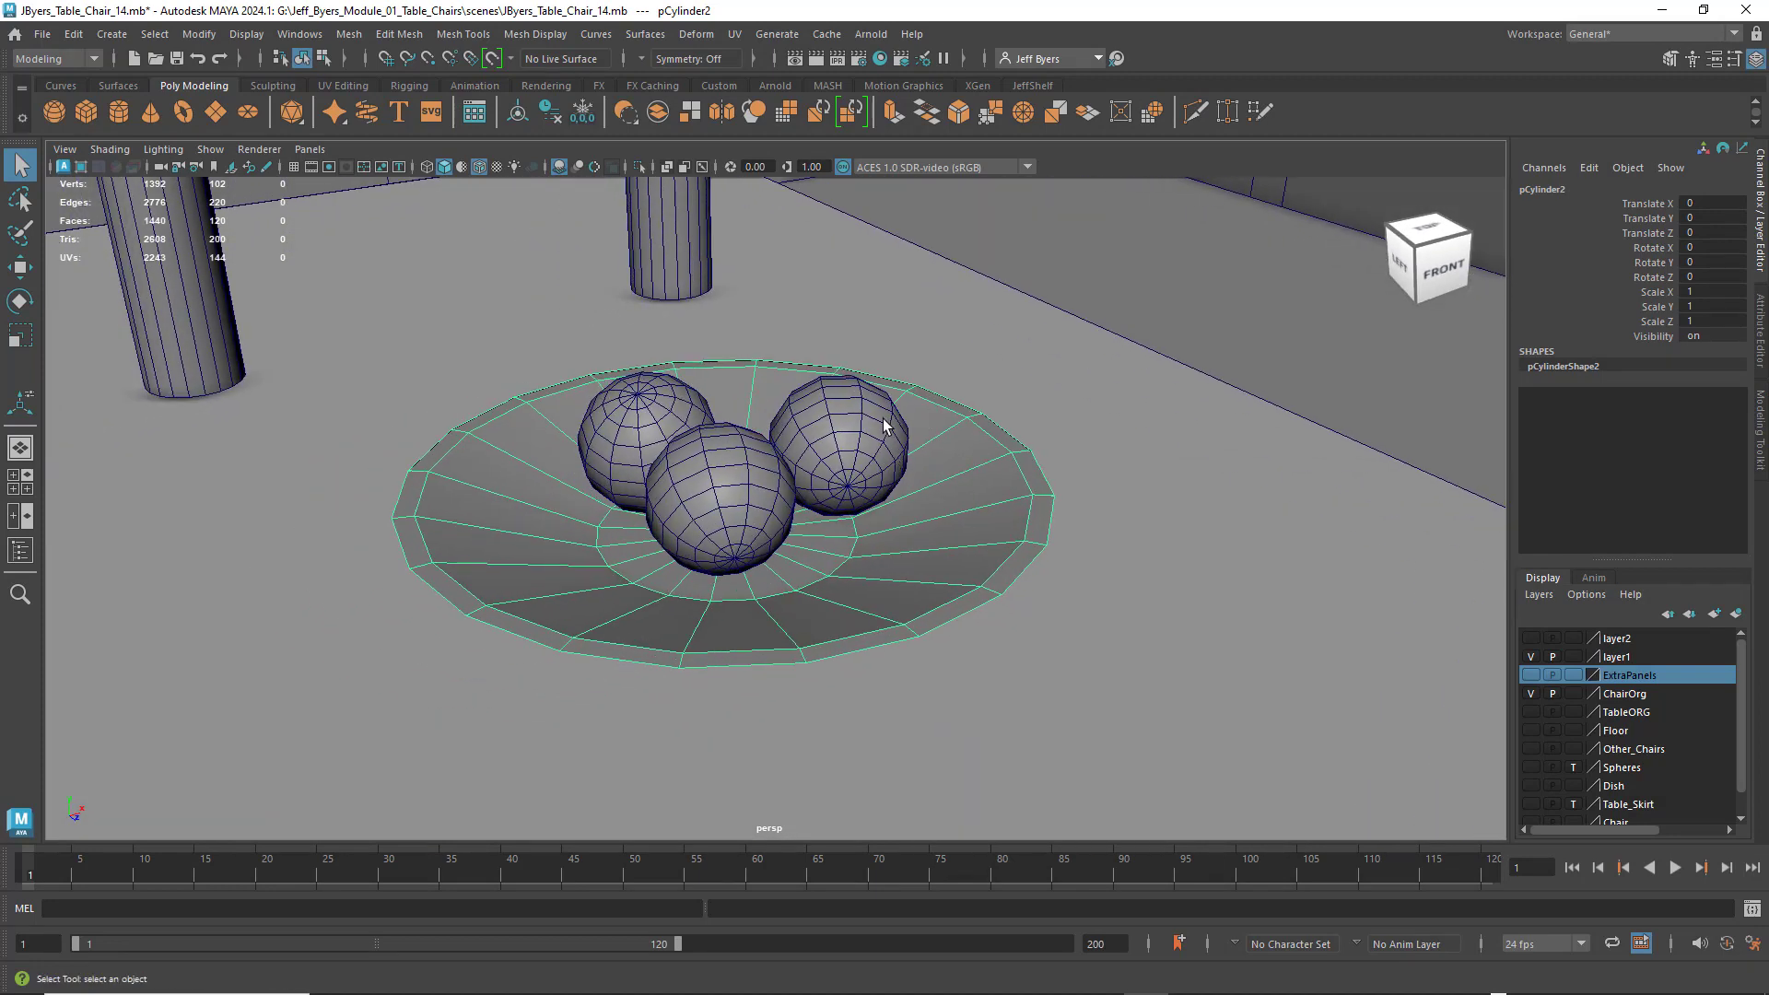
{"action": "scroll", "coordinate": [883, 418], "scroll_direction": "up", "scroll_amount": 1}
{"action": "left_click", "coordinate": [736, 34]}
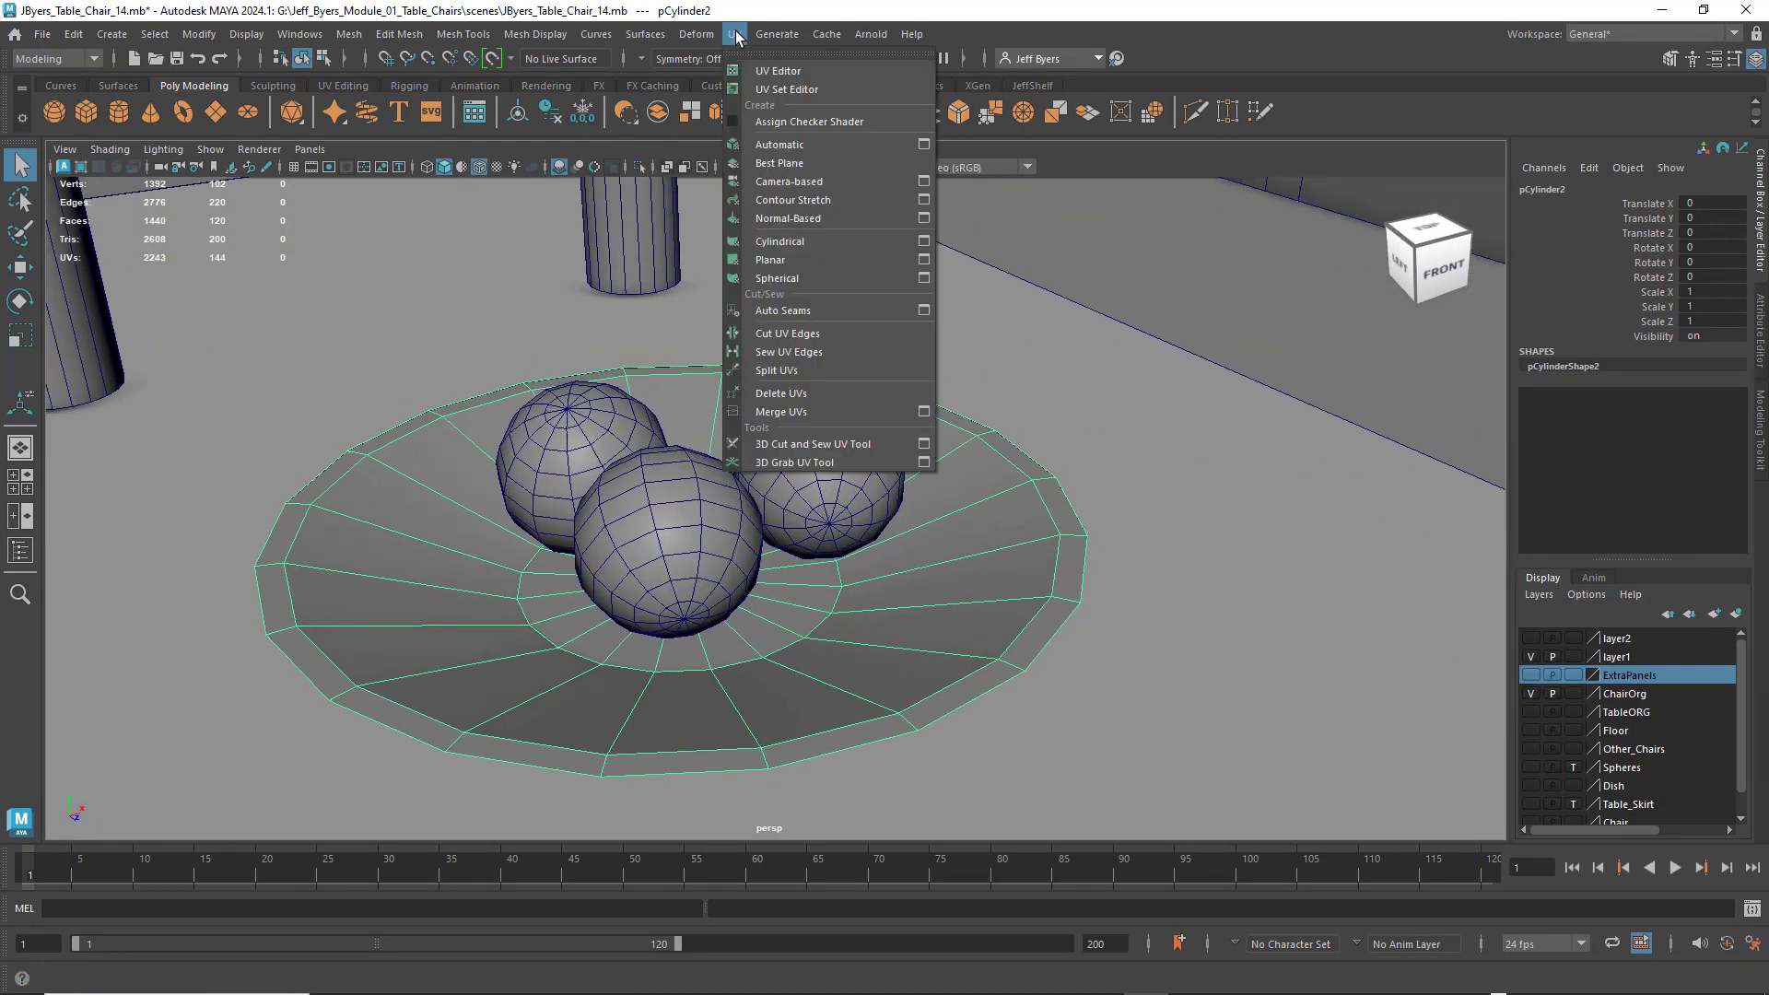
{"action": "left_click", "coordinate": [924, 260]}
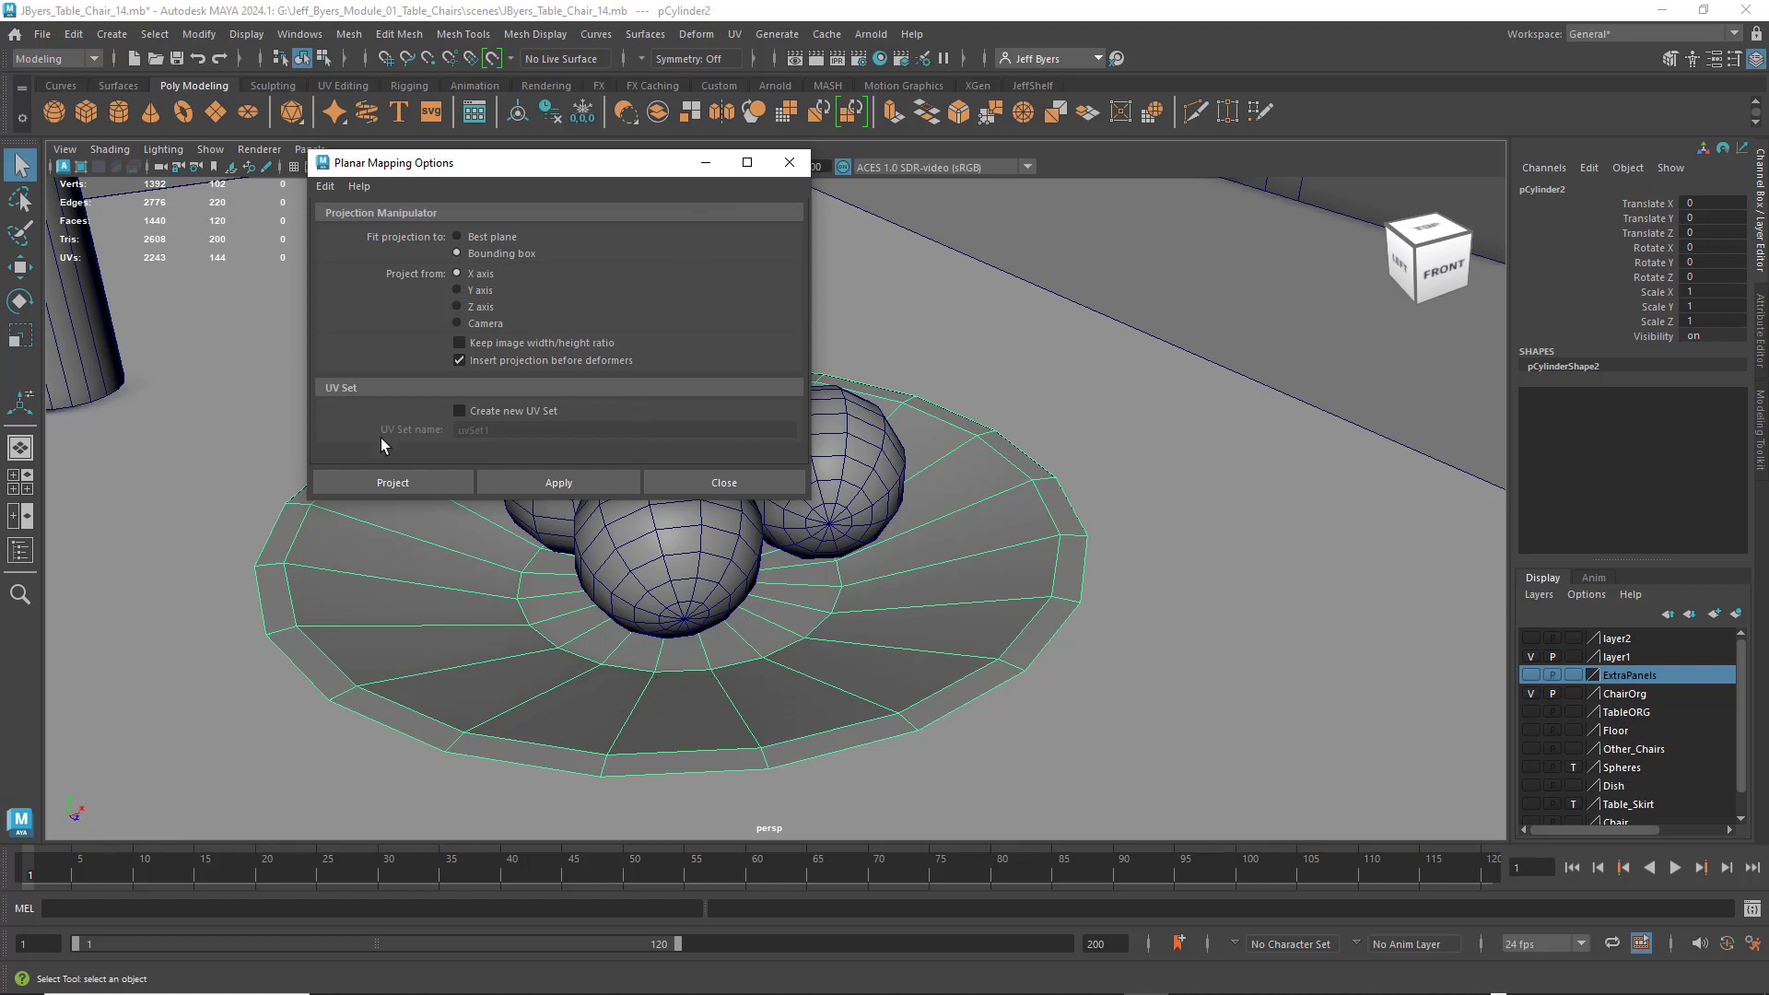
{"action": "left_click", "coordinate": [457, 291]}
{"action": "left_click", "coordinate": [393, 482]}
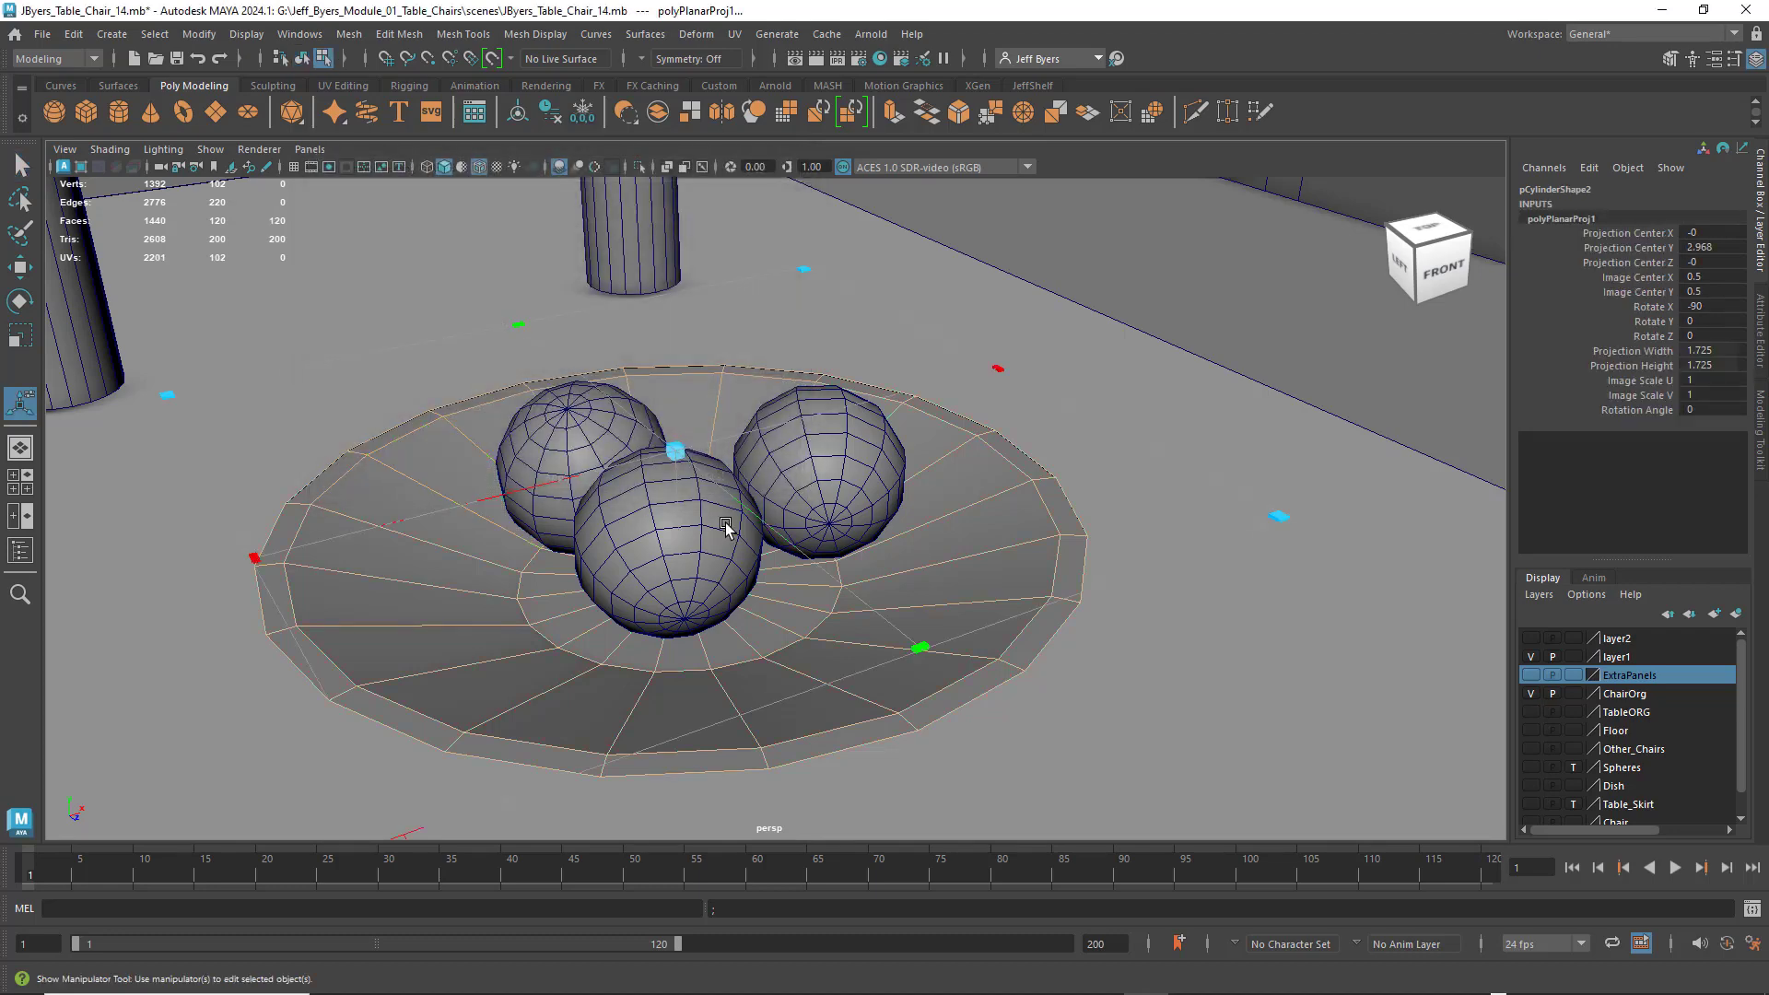
- Open the UV Editor to display the dish's planar UV layout
{"action": "scroll", "coordinate": [687, 572], "scroll_direction": "down", "scroll_amount": 3}
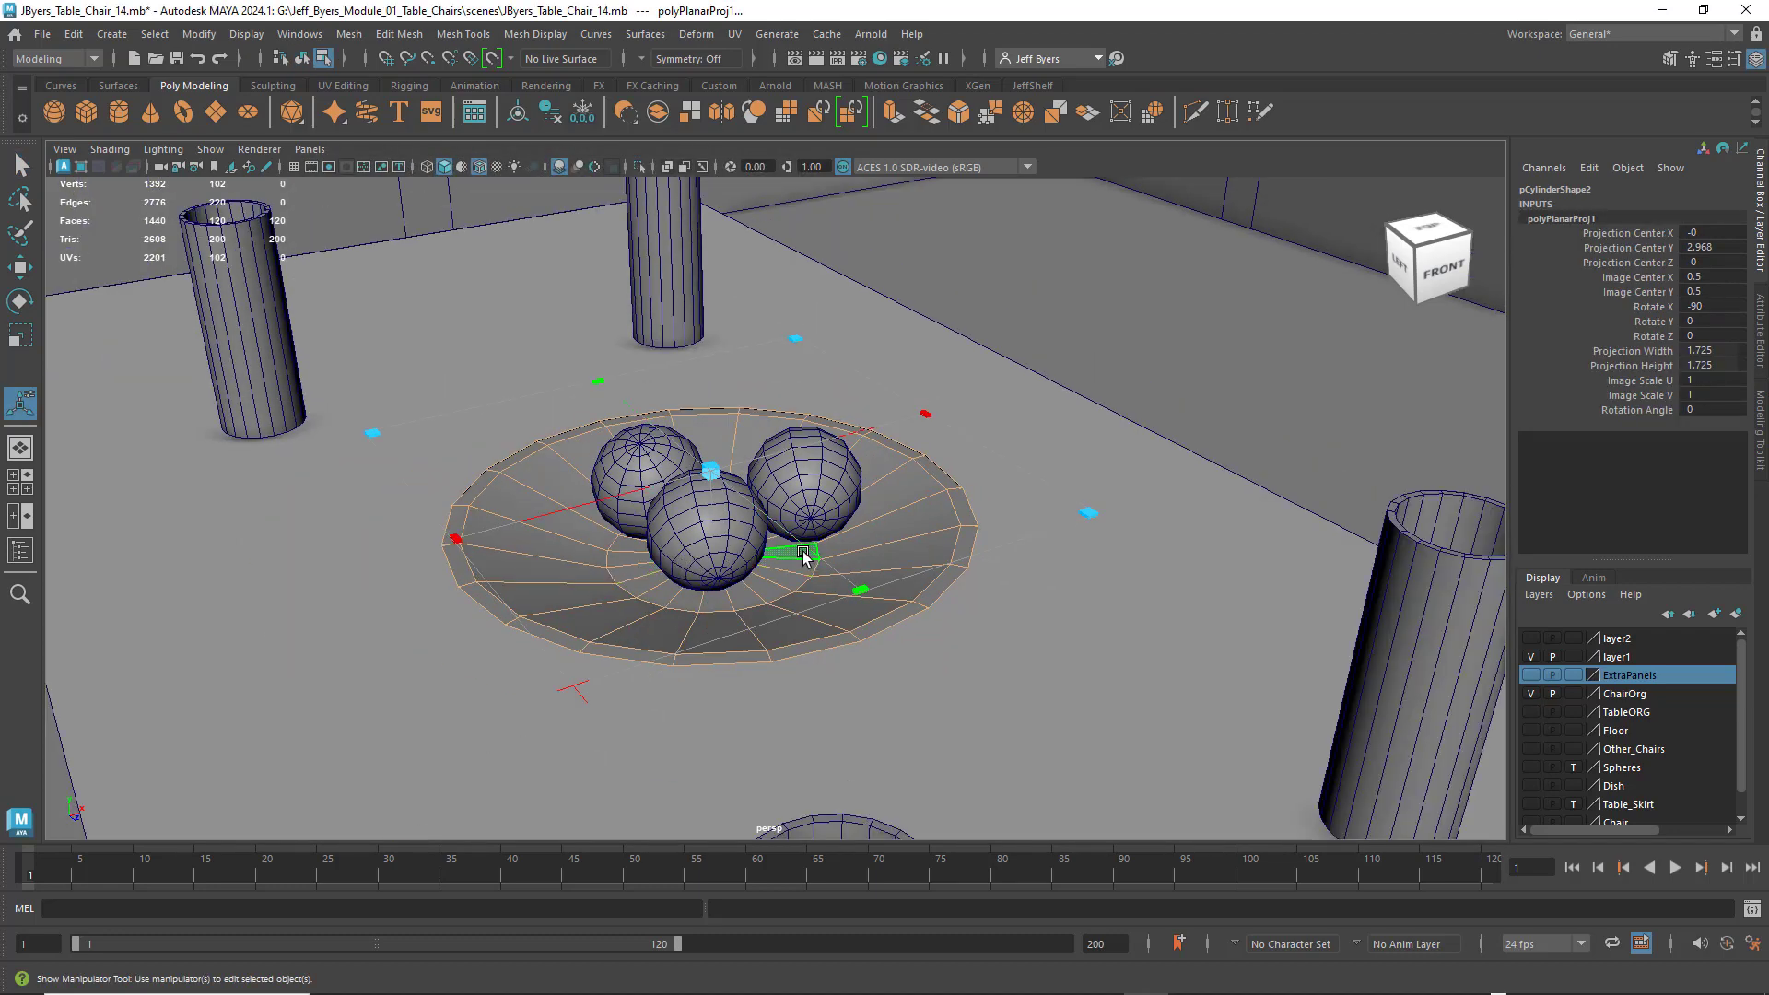
{"action": "mouse_move", "coordinate": [804, 555]}
{"action": "left_mouse_down", "text": "alt"}
{"action": "mouse_move", "coordinate": [828, 585]}
{"action": "mouse_move", "coordinate": [799, 560]}
{"action": "left_mouse_up", "text": "alt"}
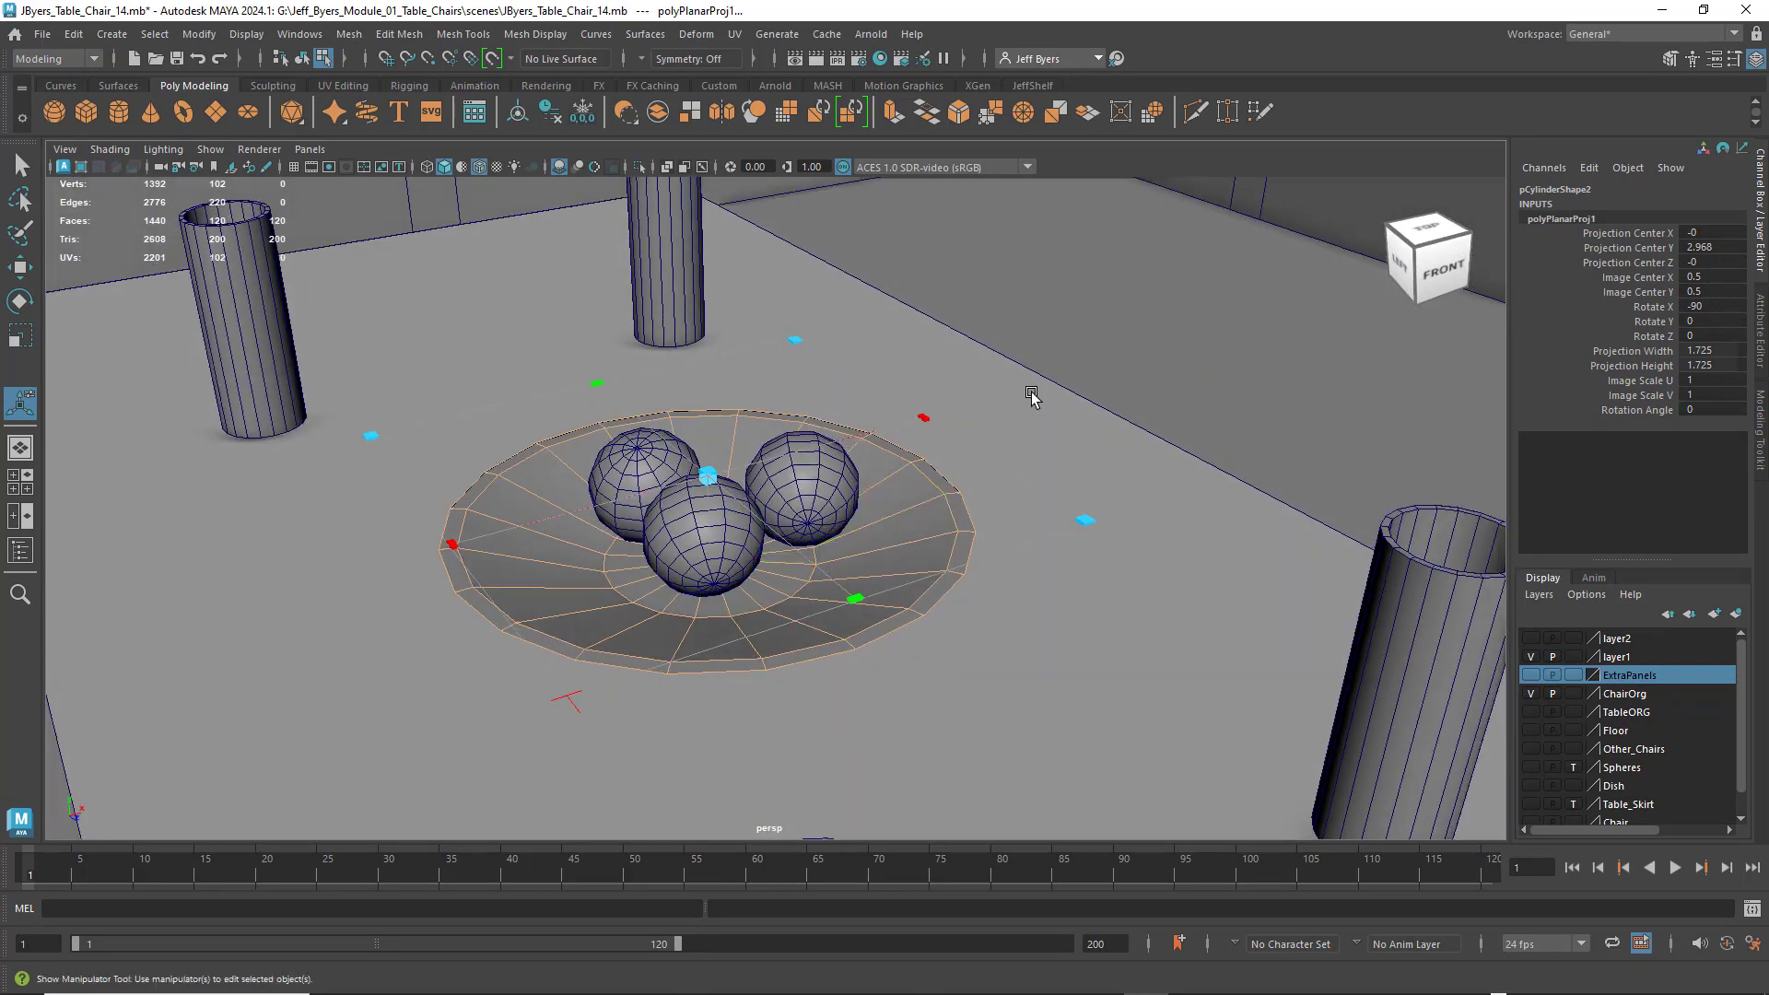
{"action": "left_click", "coordinate": [734, 37]}
{"action": "left_click", "coordinate": [767, 68]}
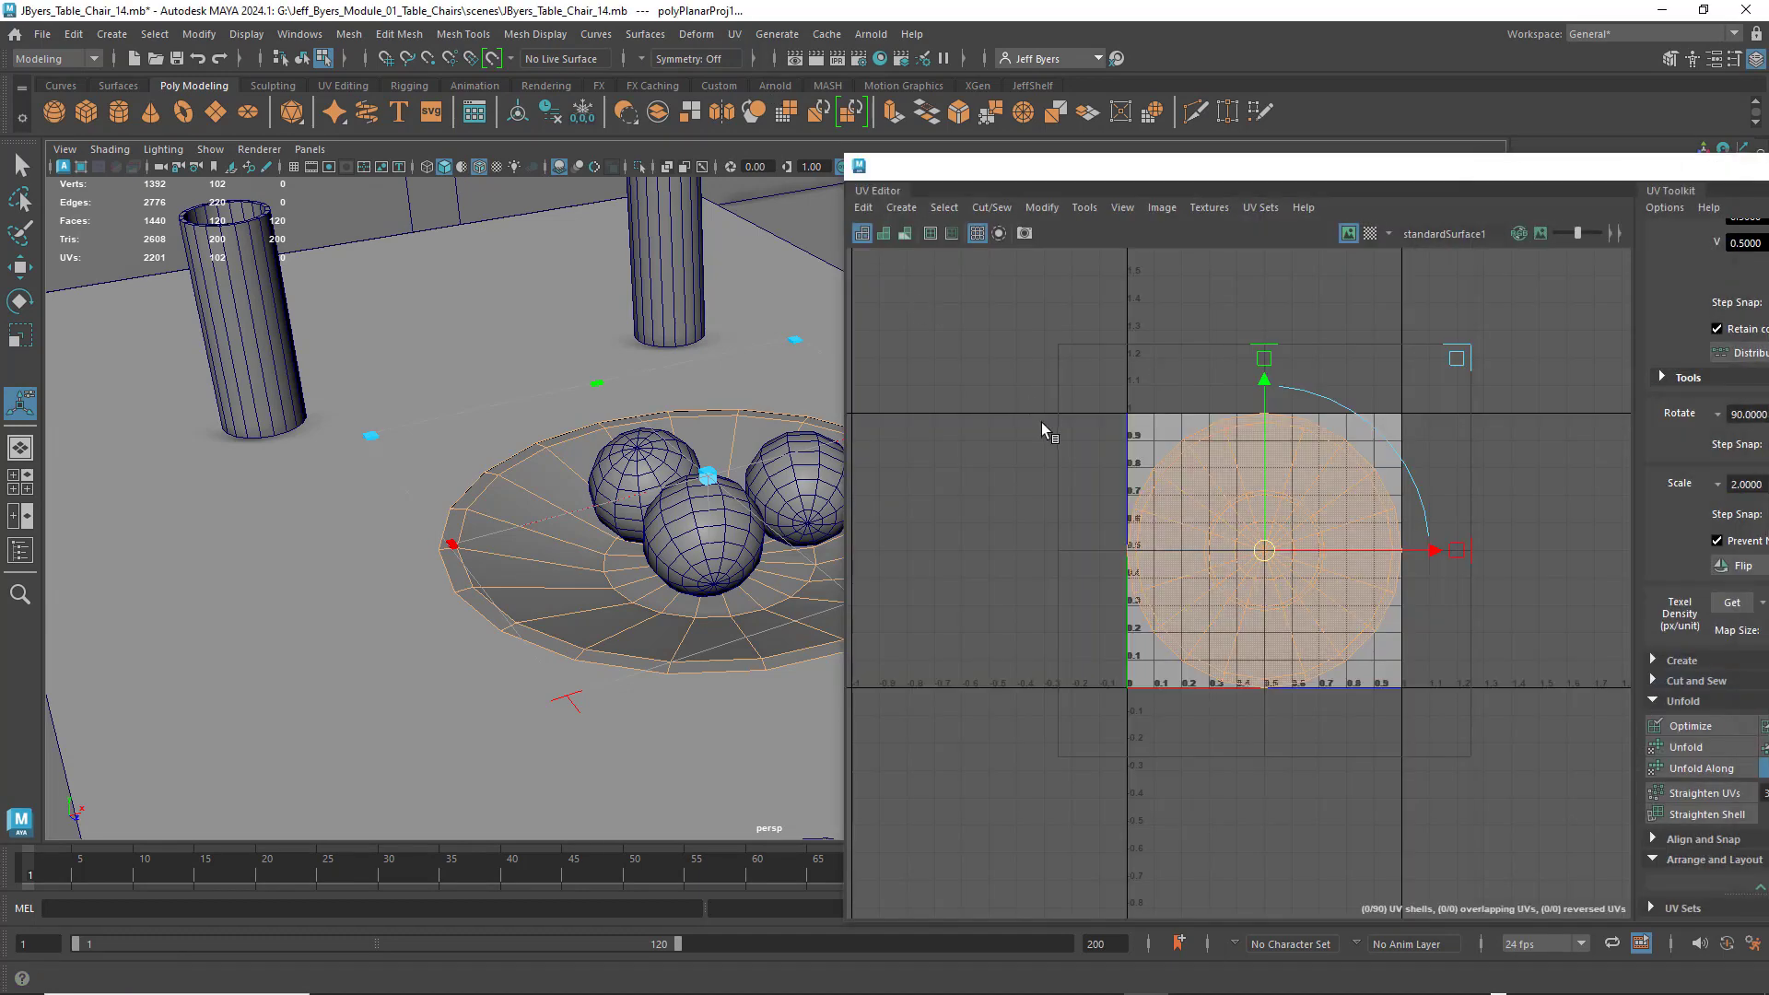
- Select the dish's whole UV shell and shift it slightly in the negative U direction
{"action": "middle_click_drag", "start_coordinate": [1317, 451], "coordinate": [1209, 424], "text": "alt"}
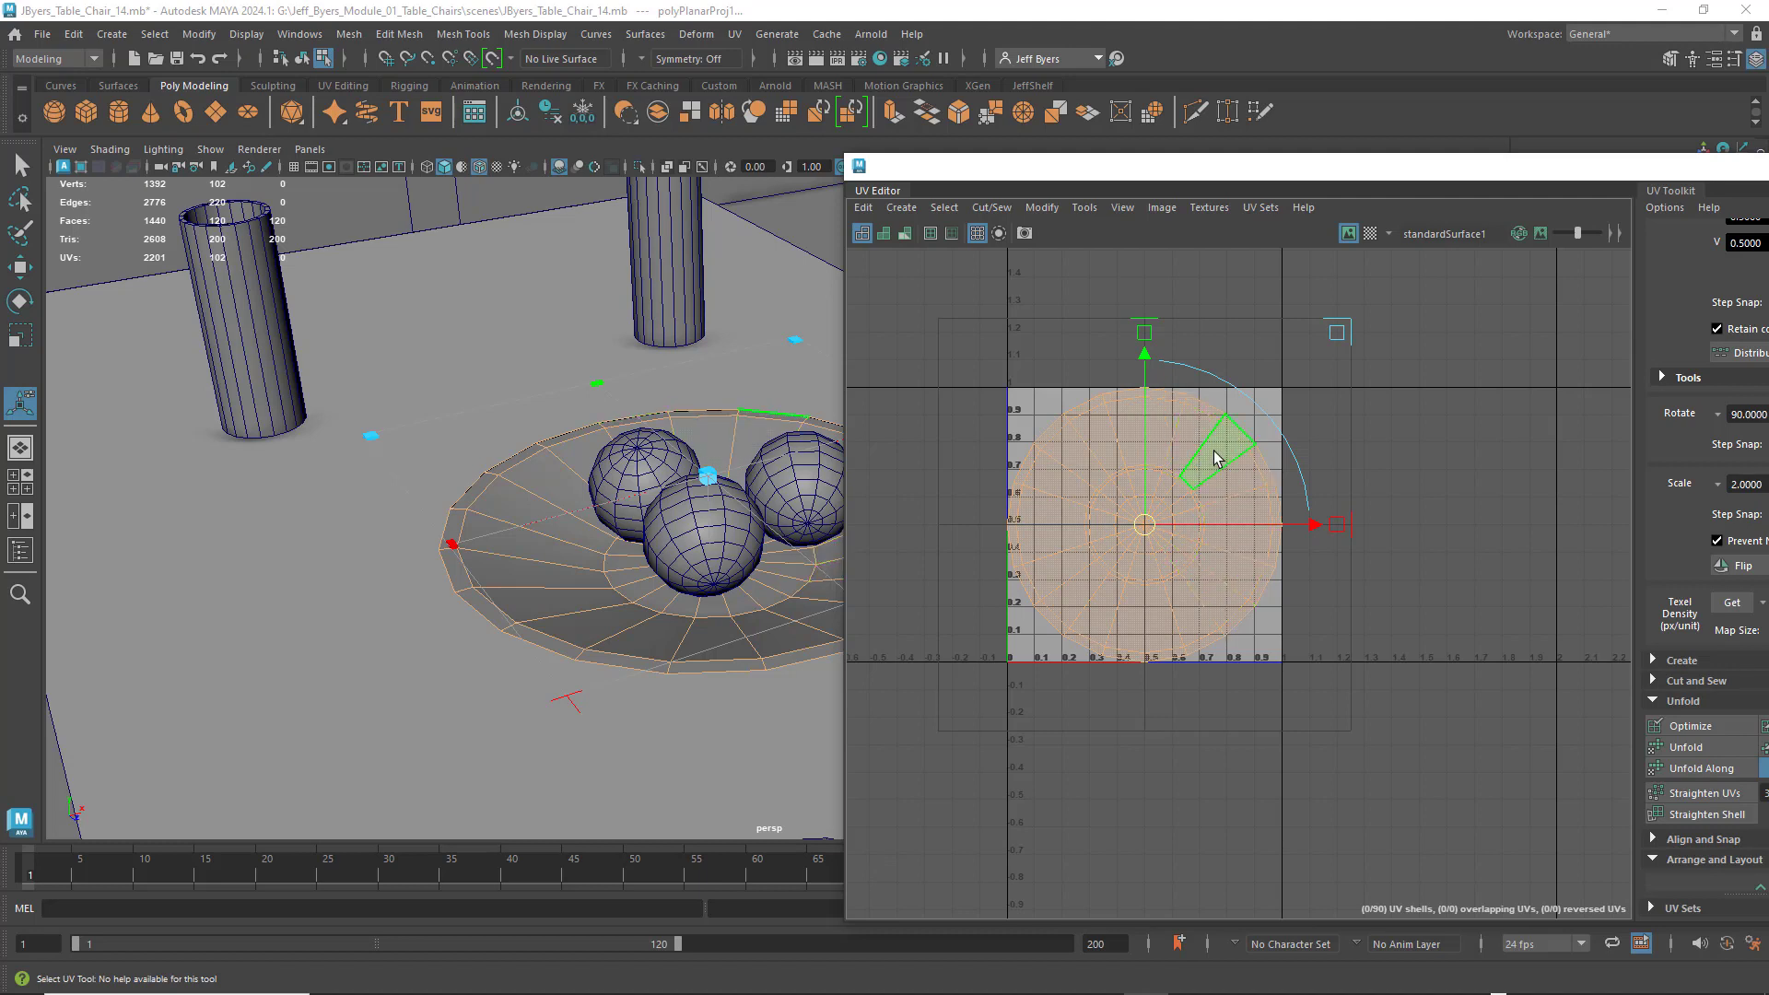
{"action": "right_click", "coordinate": [1220, 458]}
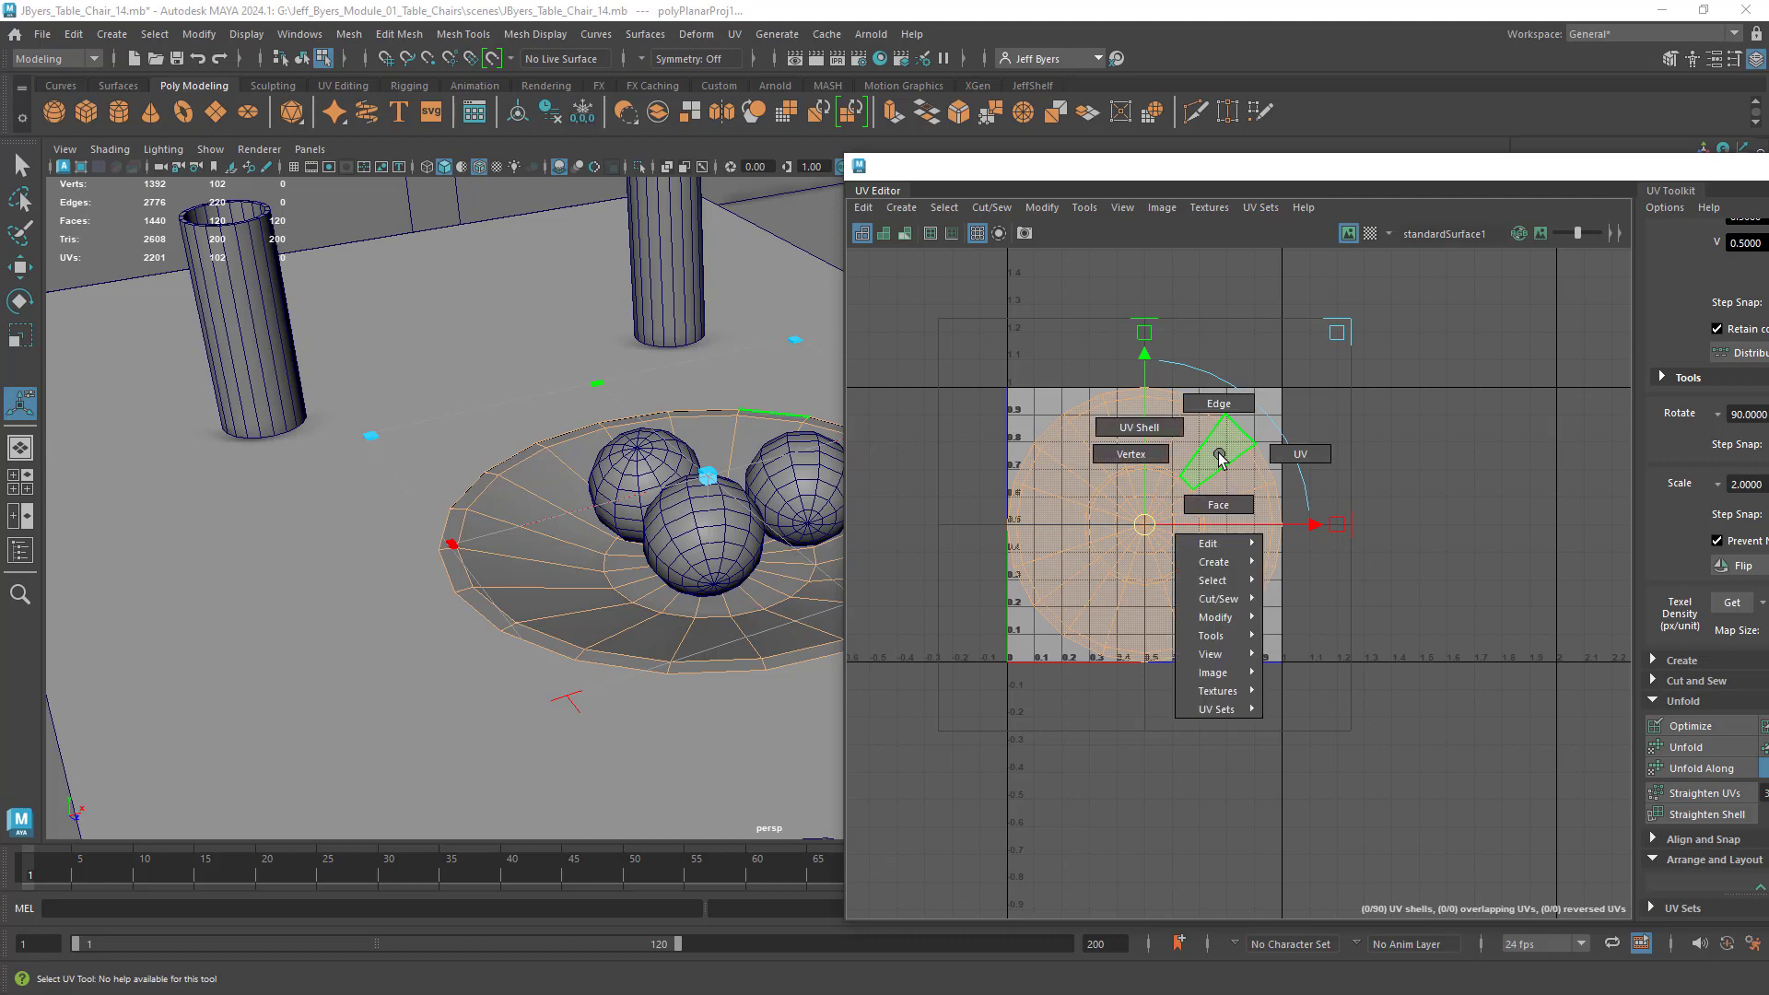
{"action": "left_click", "coordinate": [1157, 430]}
{"action": "left_click", "coordinate": [1191, 493]}
{"action": "left_click", "coordinate": [1231, 533]}
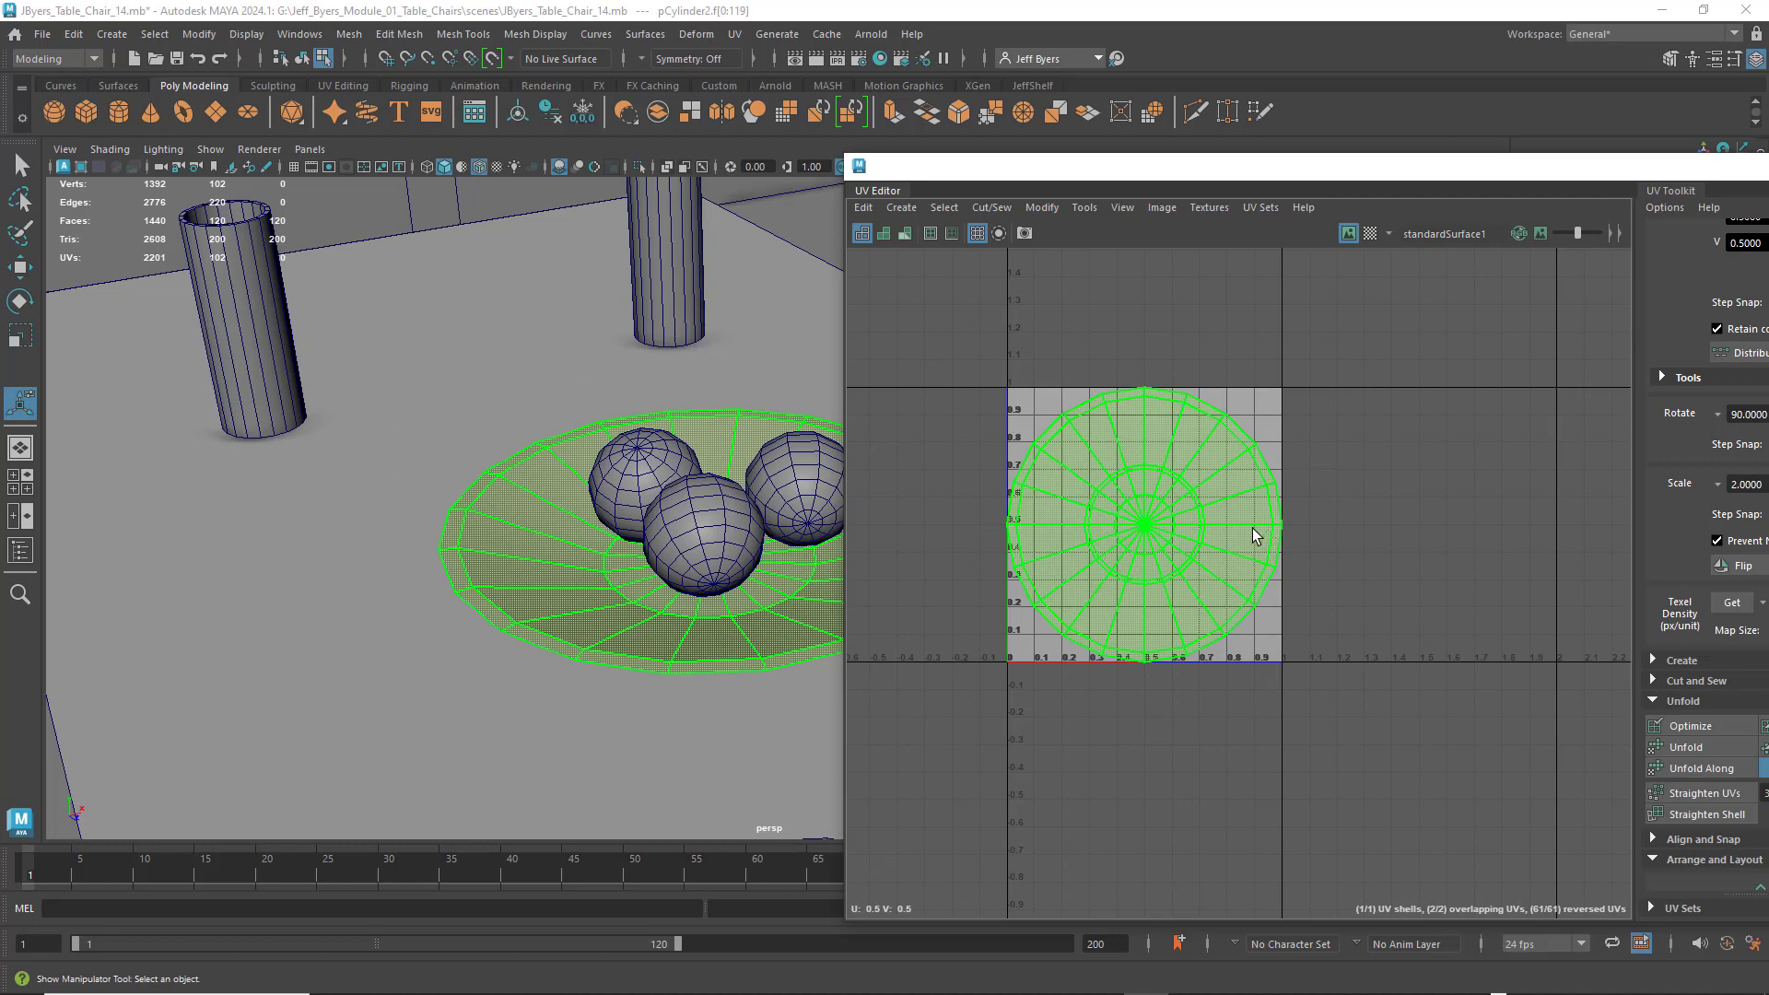
{"action": "key", "text": "w"}
{"action": "mouse_move", "coordinate": [1276, 524]}
{"action": "left_mouse_down"}
{"action": "mouse_move", "coordinate": [1507, 524]}
{"action": "mouse_move", "coordinate": [1273, 522]}
{"action": "left_mouse_up"}
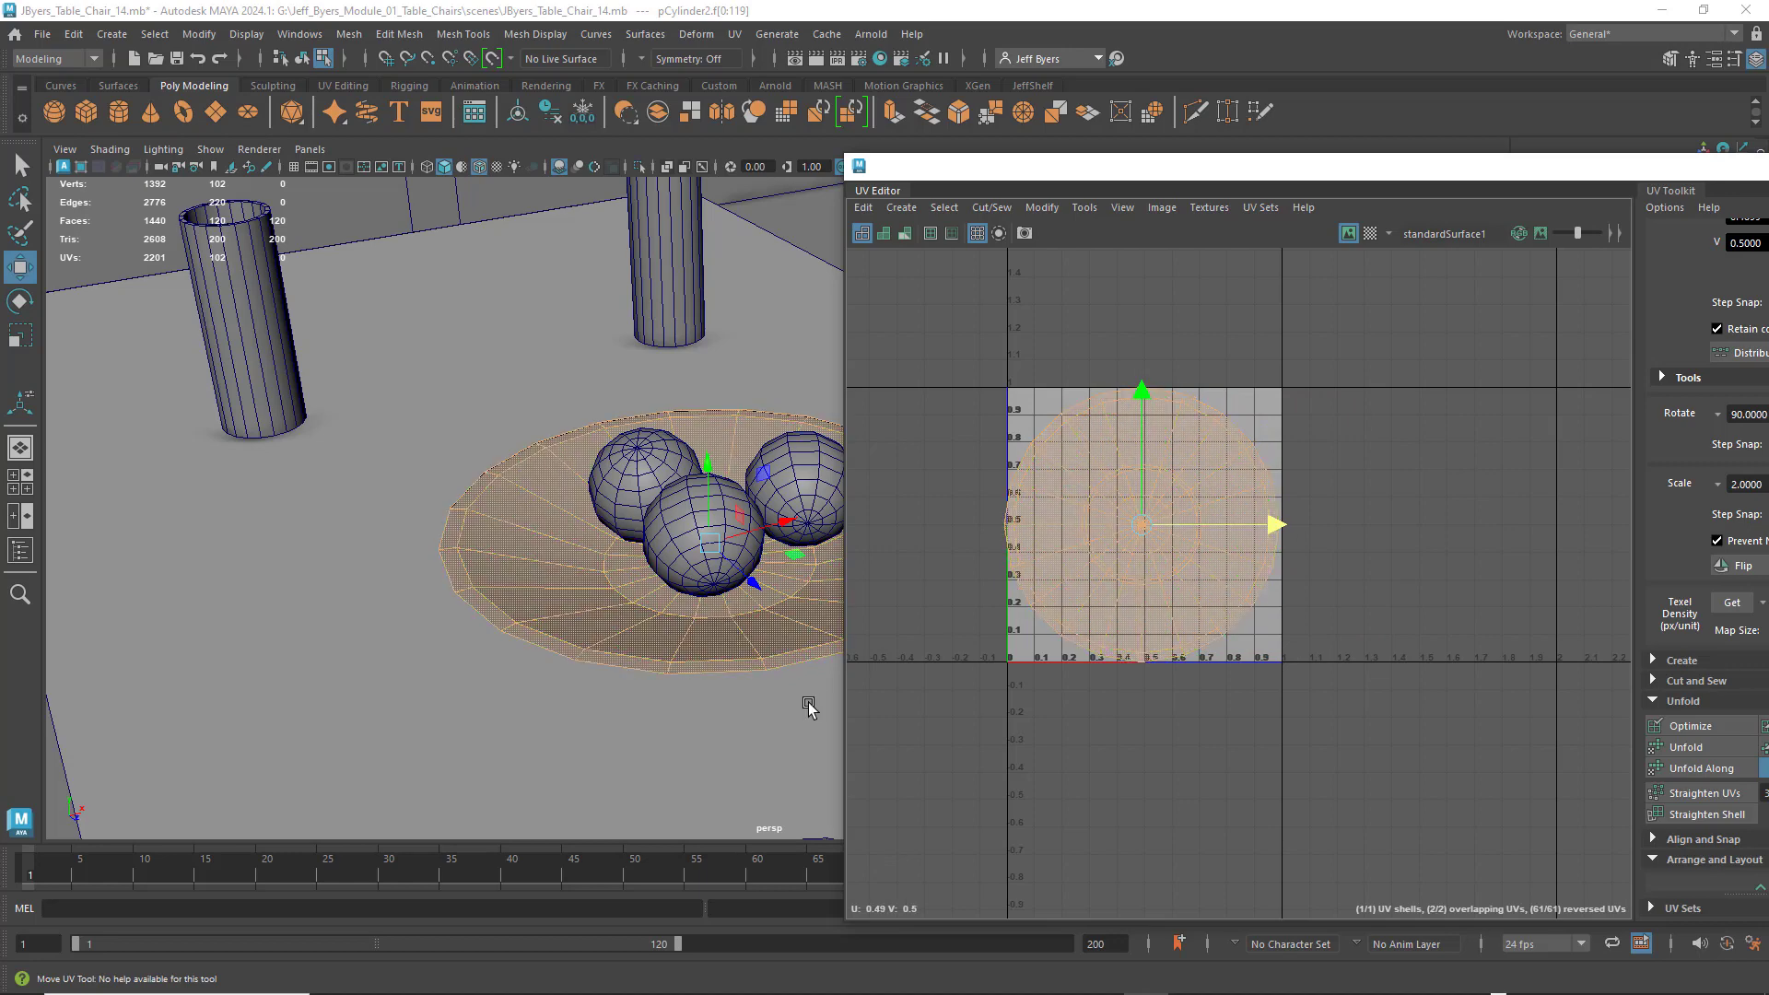
- Return to object selection, select the back wall plus the dish, and inspect the dish from its underside and from above
{"action": "mouse_move", "coordinate": [782, 716]}
{"action": "left_mouse_down", "text": "alt"}
{"action": "mouse_move", "coordinate": [789, 672]}
{"action": "mouse_move", "coordinate": [805, 688]}
{"action": "mouse_move", "coordinate": [782, 703]}
{"action": "mouse_move", "coordinate": [805, 691]}
{"action": "left_mouse_up", "text": "alt"}
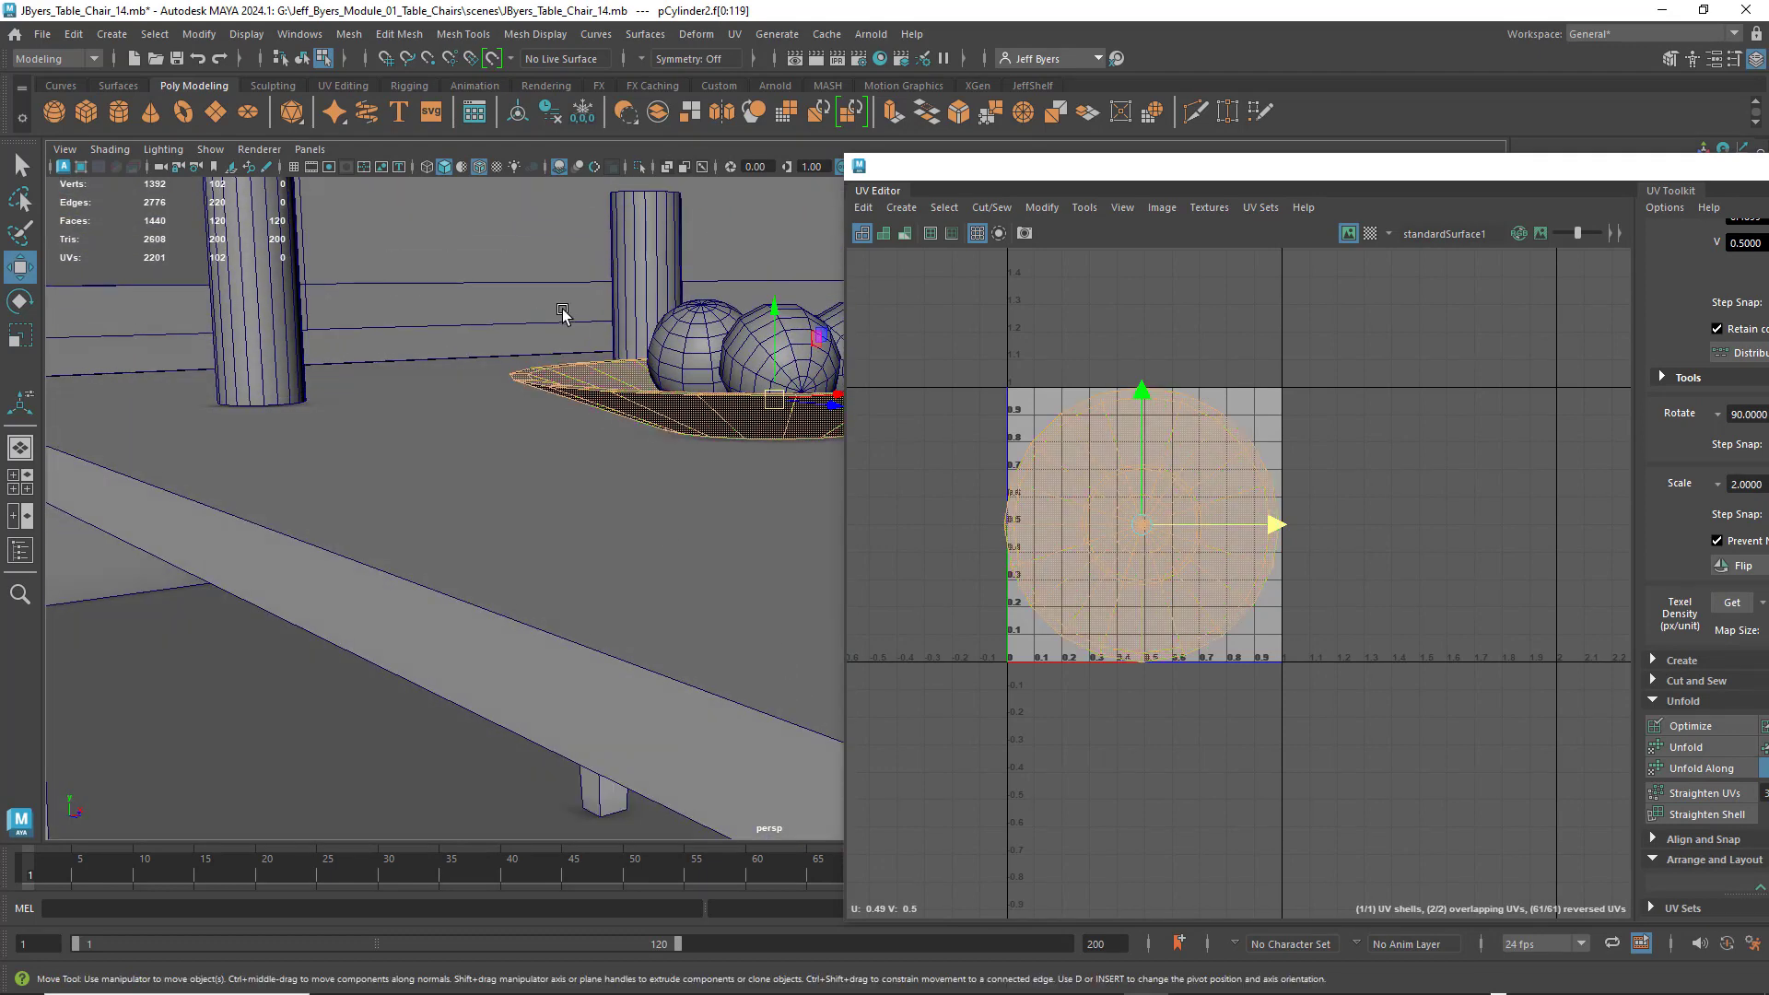
{"action": "right_click_drag", "start_coordinate": [525, 285], "coordinate": [511, 393]}
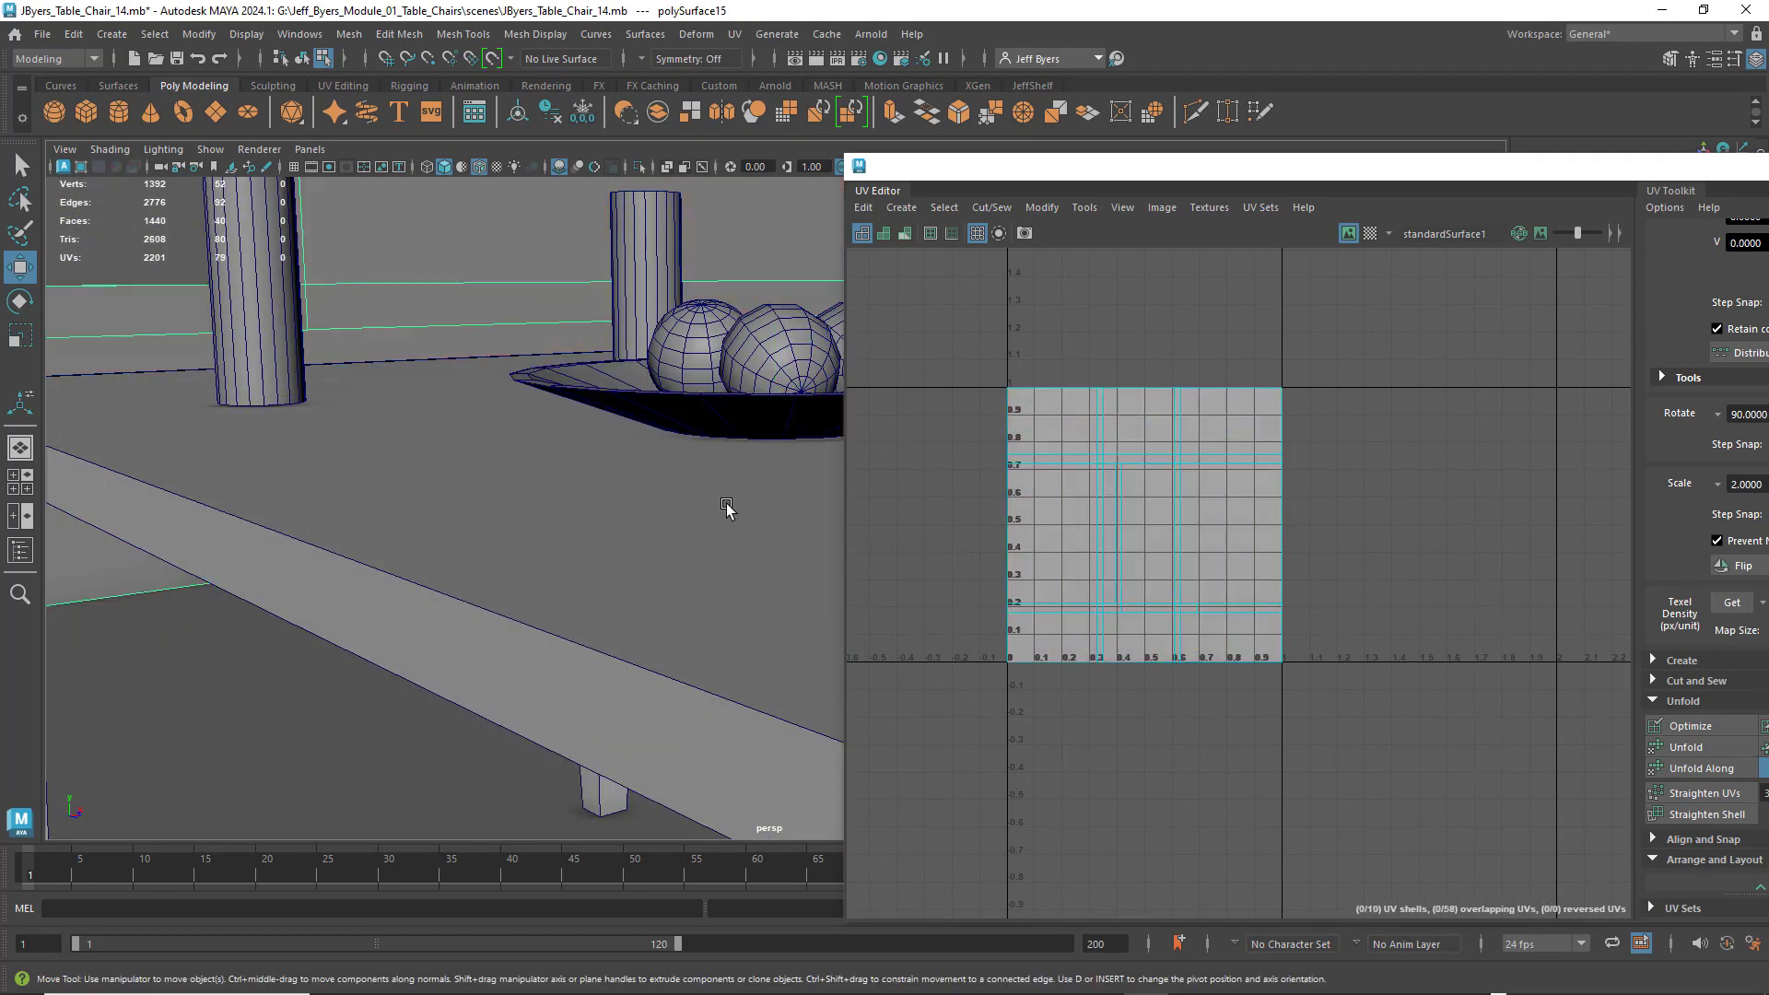
{"action": "left_click_drag", "start_coordinate": [610, 648], "coordinate": [572, 638], "text": "alt"}
{"action": "left_click", "coordinate": [685, 459], "text": "shift"}
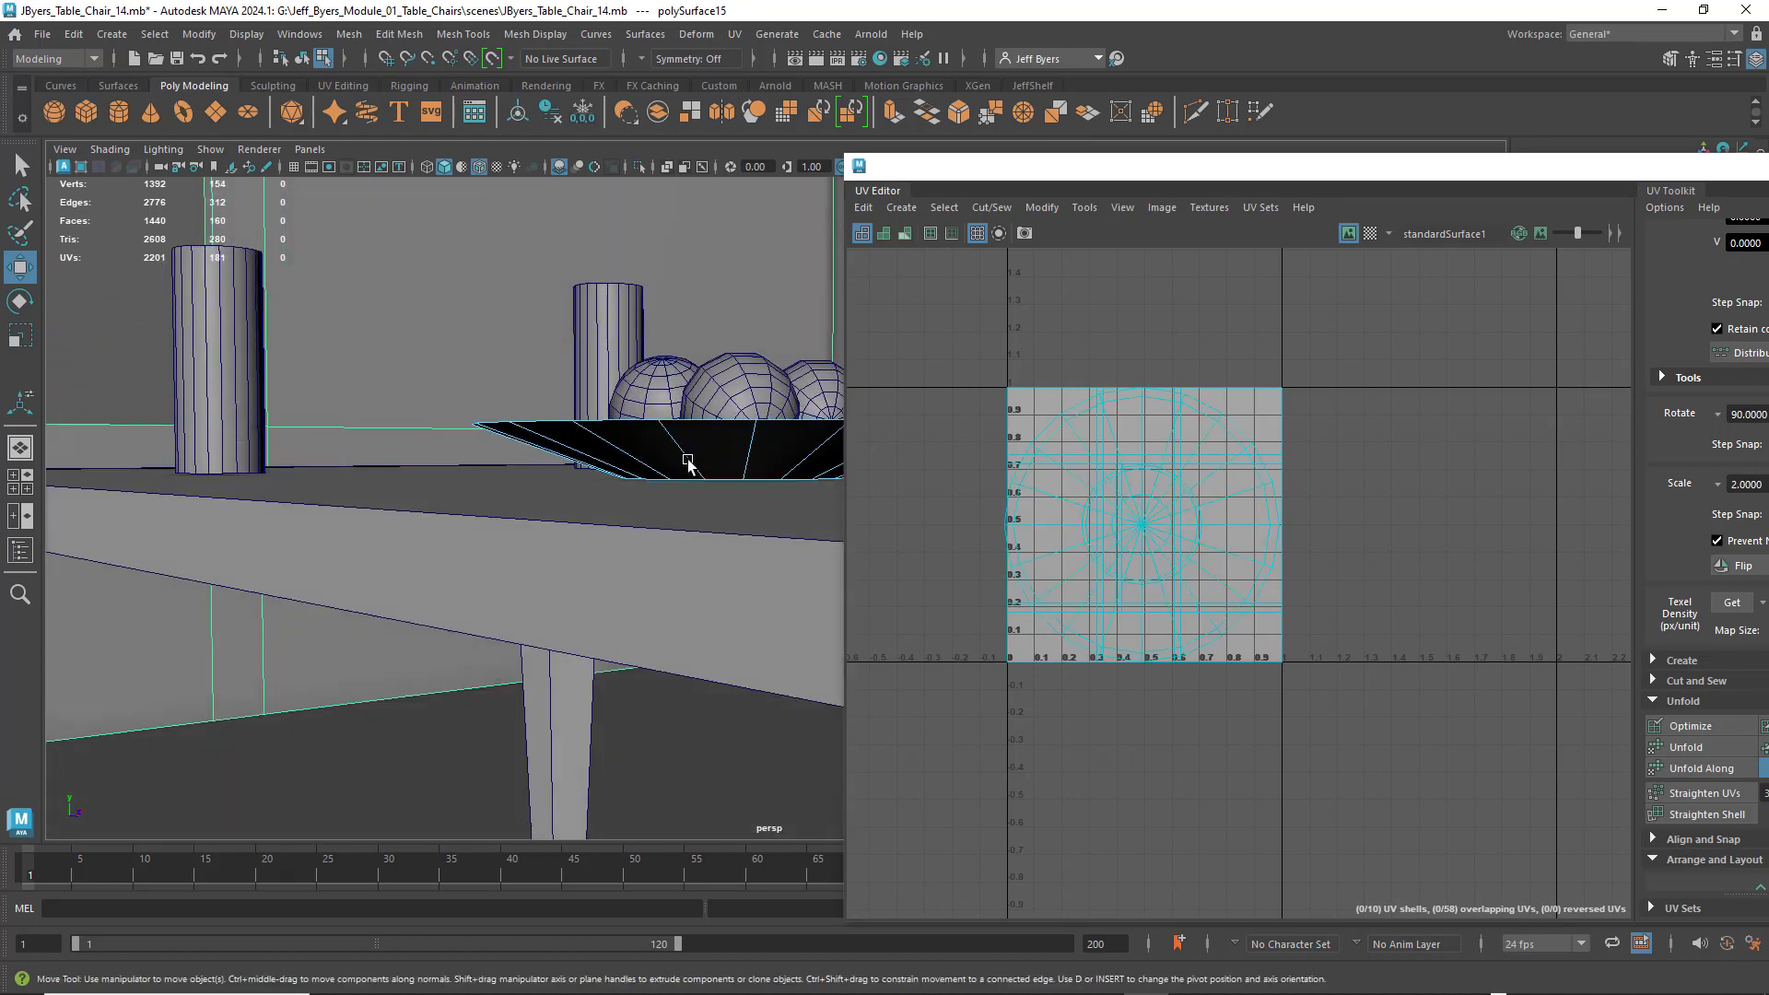
{"action": "left_click_drag", "start_coordinate": [690, 484], "coordinate": [693, 561], "text": "alt"}
{"action": "scroll", "coordinate": [643, 527], "scroll_direction": "down", "scroll_amount": 4}
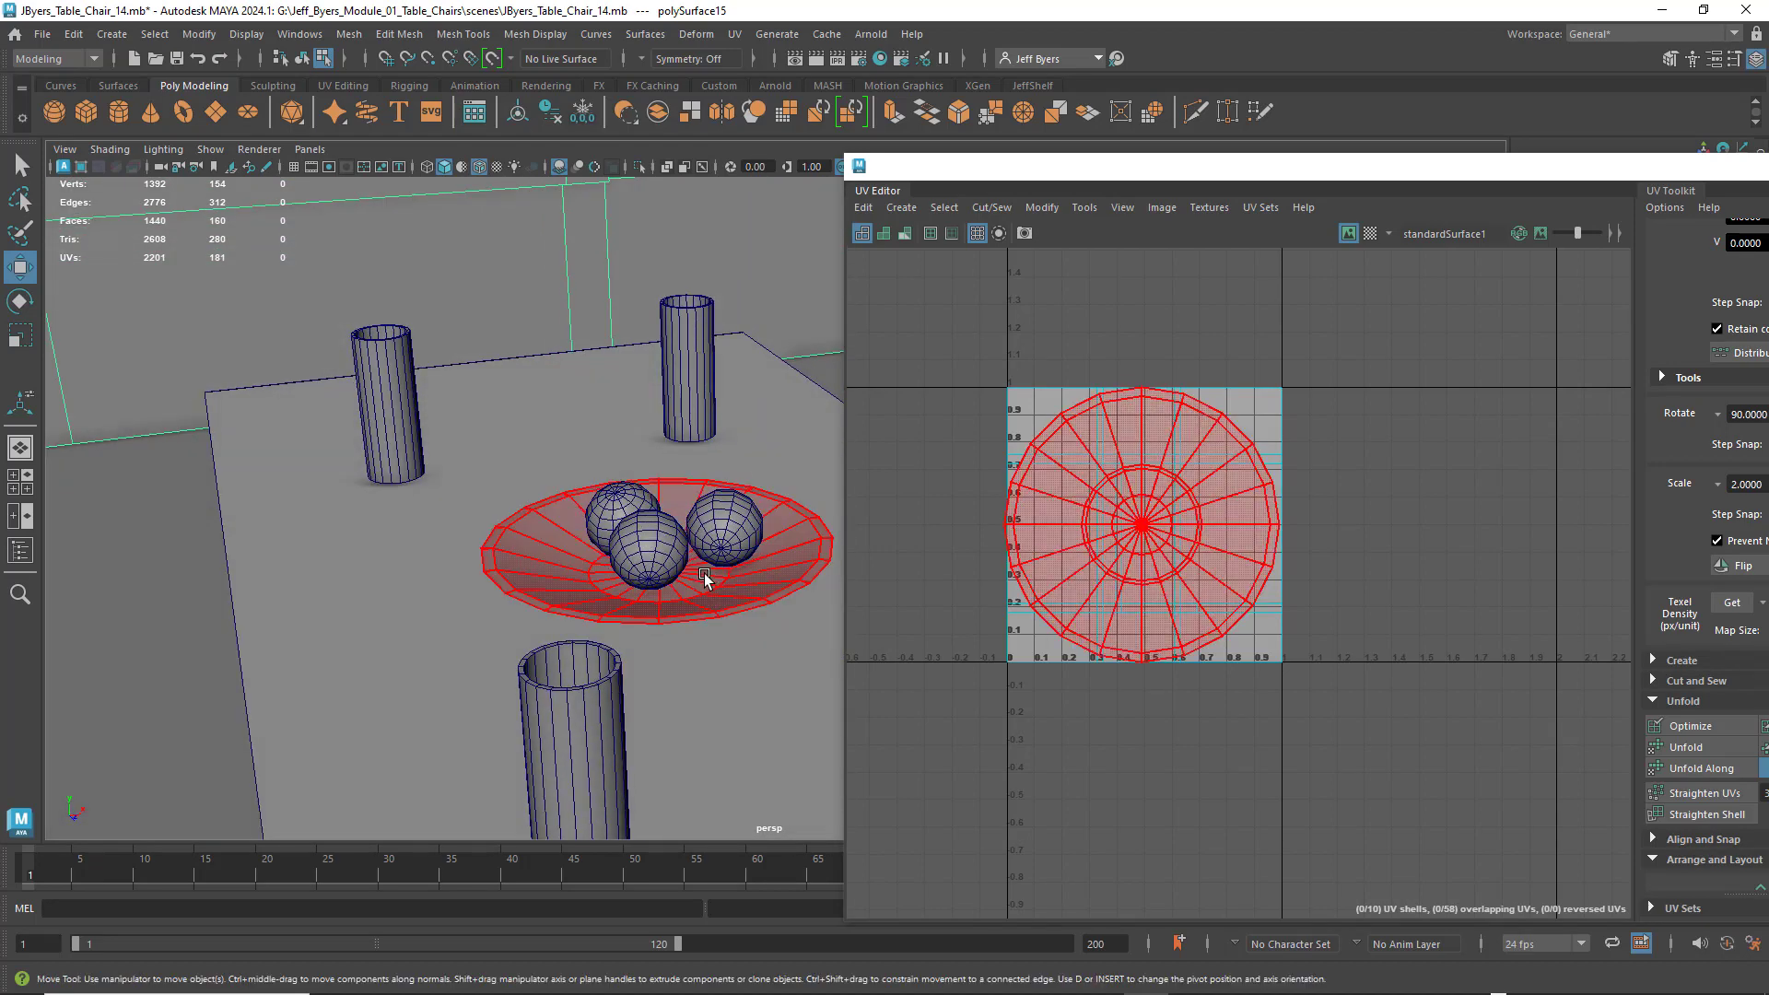
- Return the dish to object selection, isolate it to inspect its underside and rim, and restore the full scene display
{"action": "right_click_drag", "start_coordinate": [723, 587], "coordinate": [698, 578]}
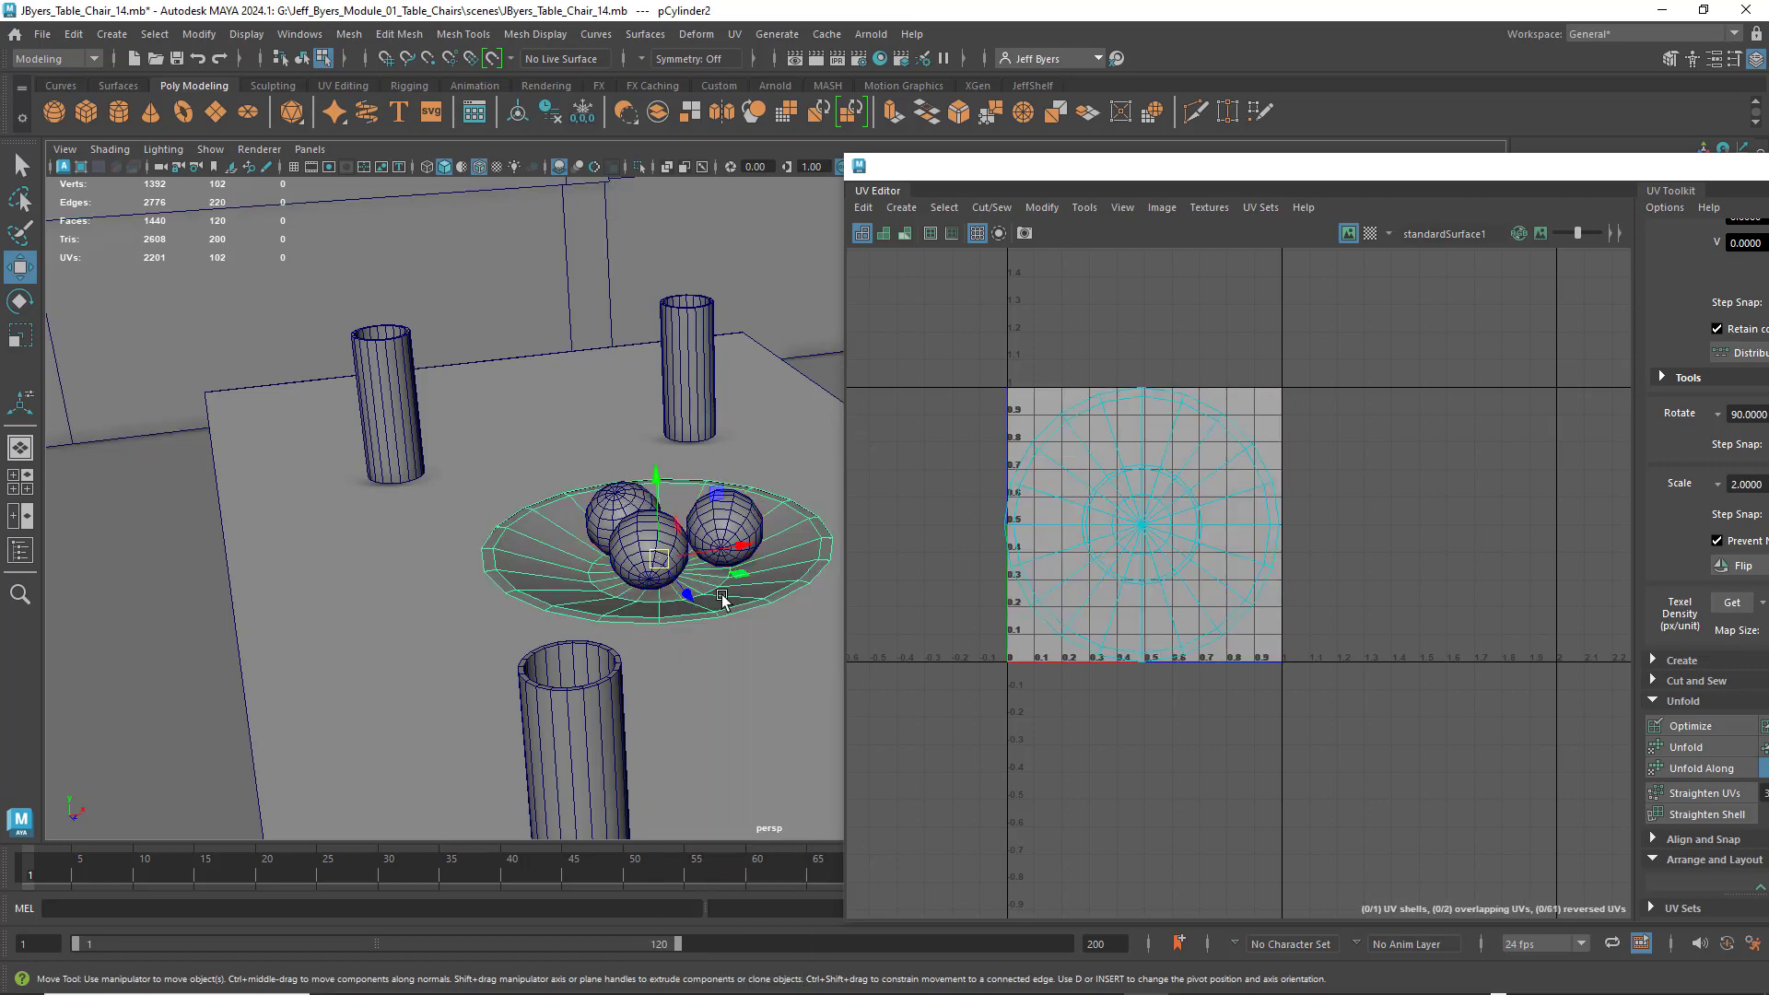
{"action": "key", "text": "ctrl+1"}
{"action": "left_click_drag", "start_coordinate": [721, 603], "coordinate": [672, 502], "text": "alt"}
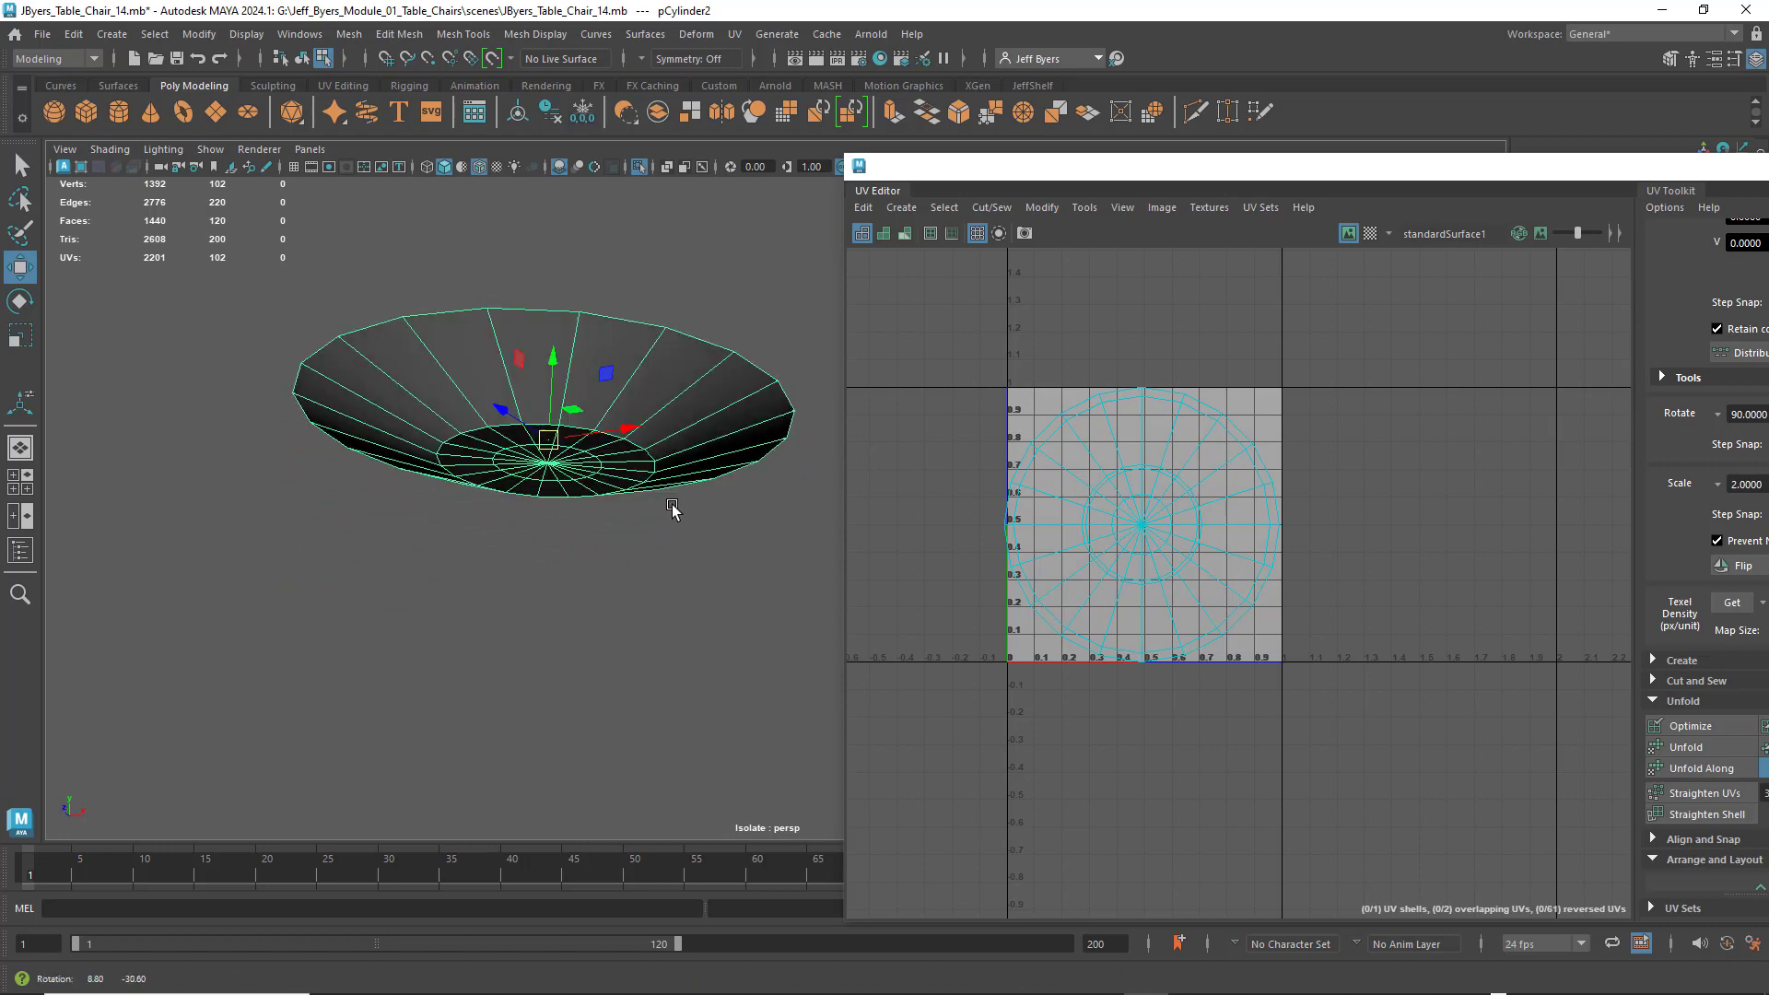
{"action": "left_click_drag", "start_coordinate": [687, 396], "coordinate": [738, 503], "text": "alt"}
{"action": "left_click_drag", "start_coordinate": [683, 565], "coordinate": [485, 597], "text": "alt"}
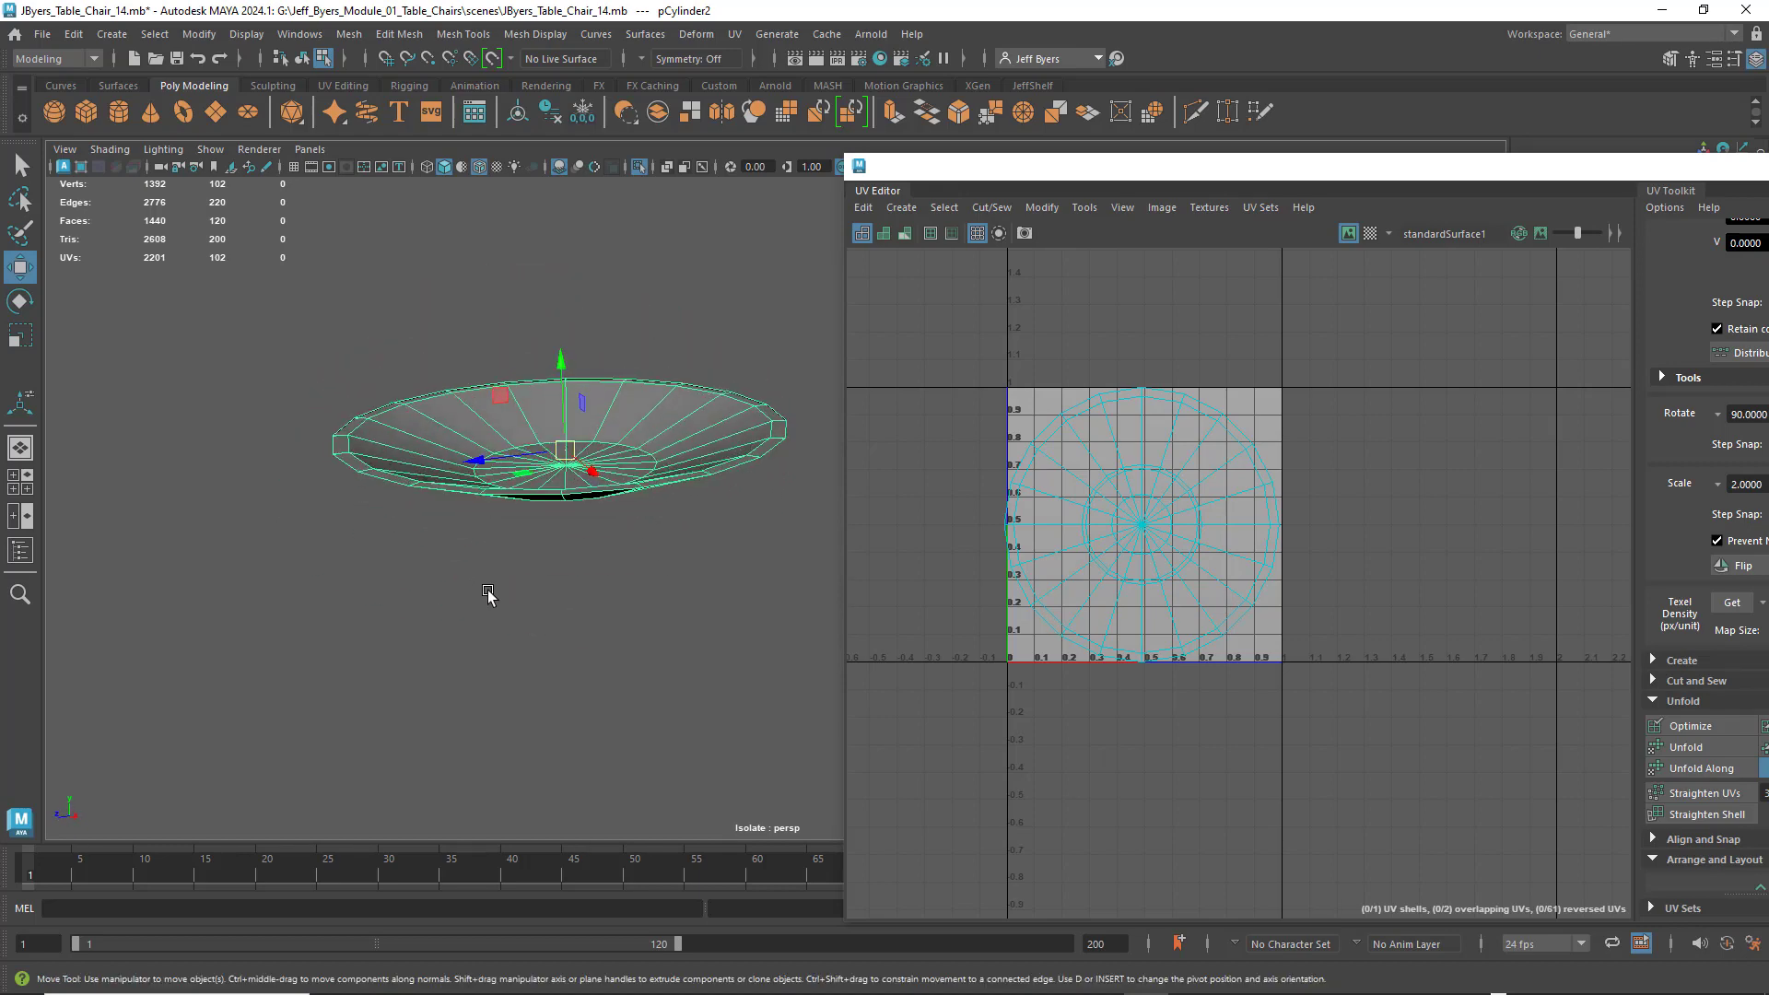
{"action": "key", "text": "ctrl+1"}
{"action": "scroll", "coordinate": [608, 594], "scroll_direction": "down", "scroll_amount": 5}
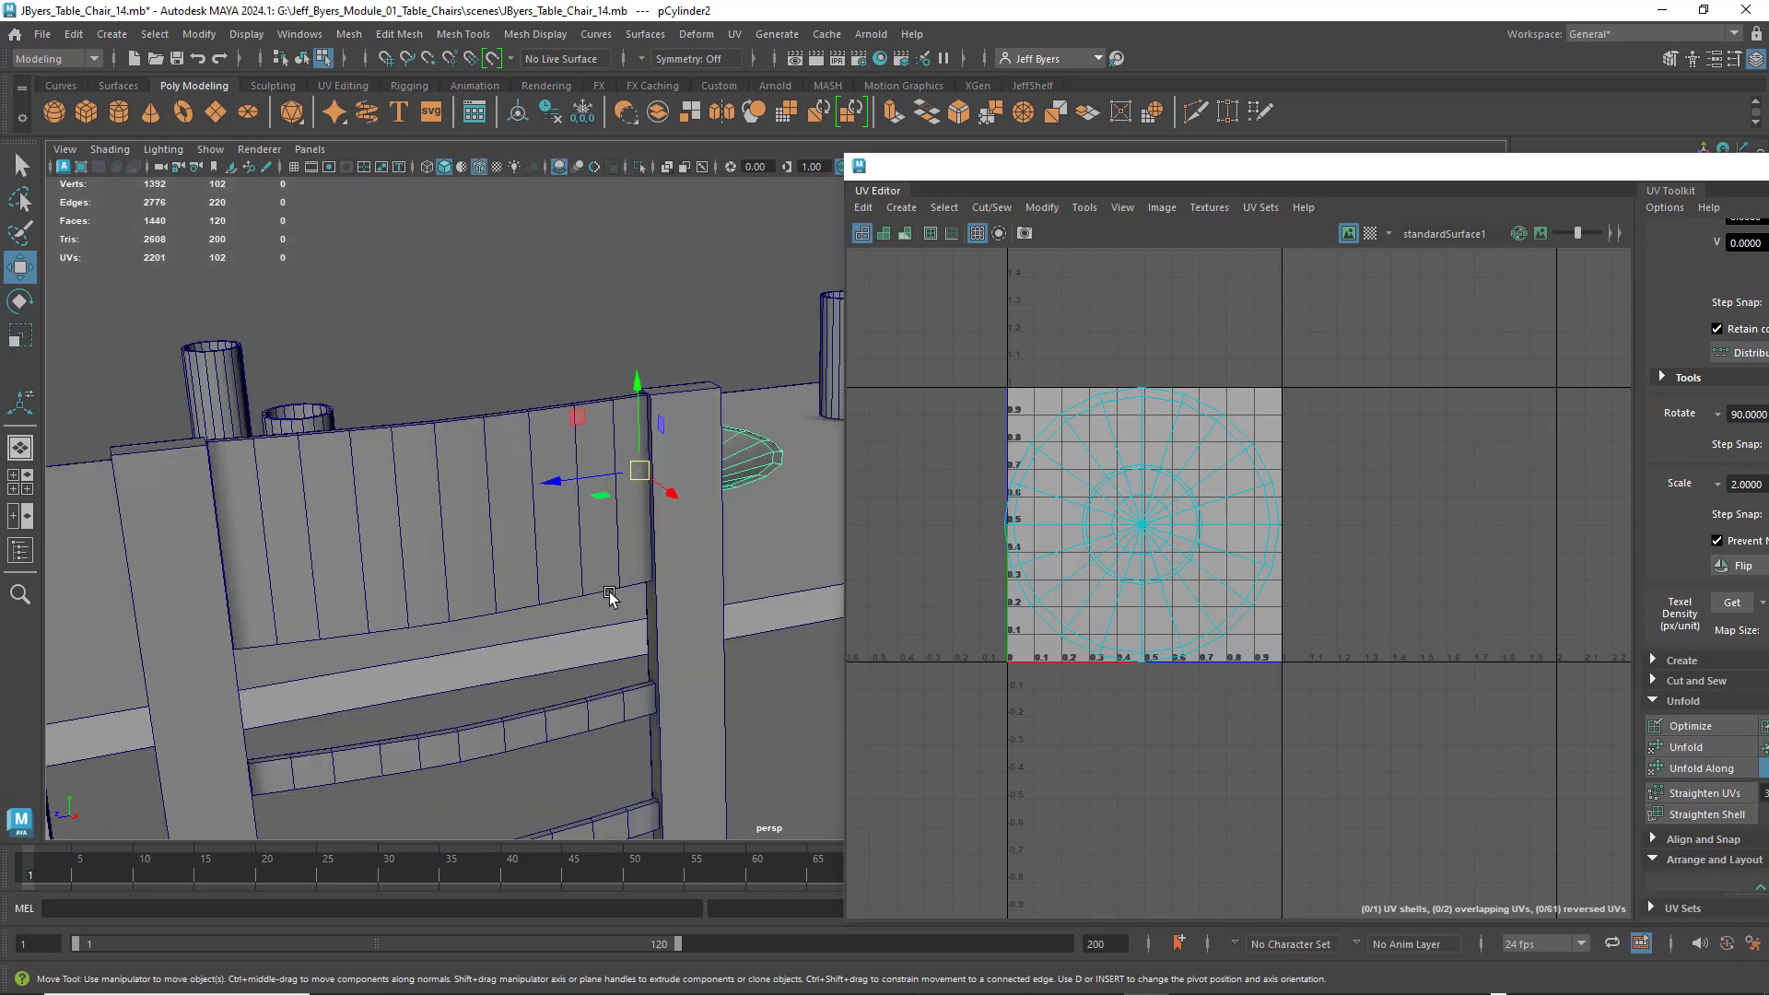
{"action": "left_click_drag", "start_coordinate": [651, 595], "coordinate": [559, 571], "text": "alt"}
- Select the dish's whole UV shell and scale it down slightly about its center to sit inside the 0 to 1 tile
{"action": "right_click_drag", "start_coordinate": [1193, 441], "coordinate": [1136, 425]}
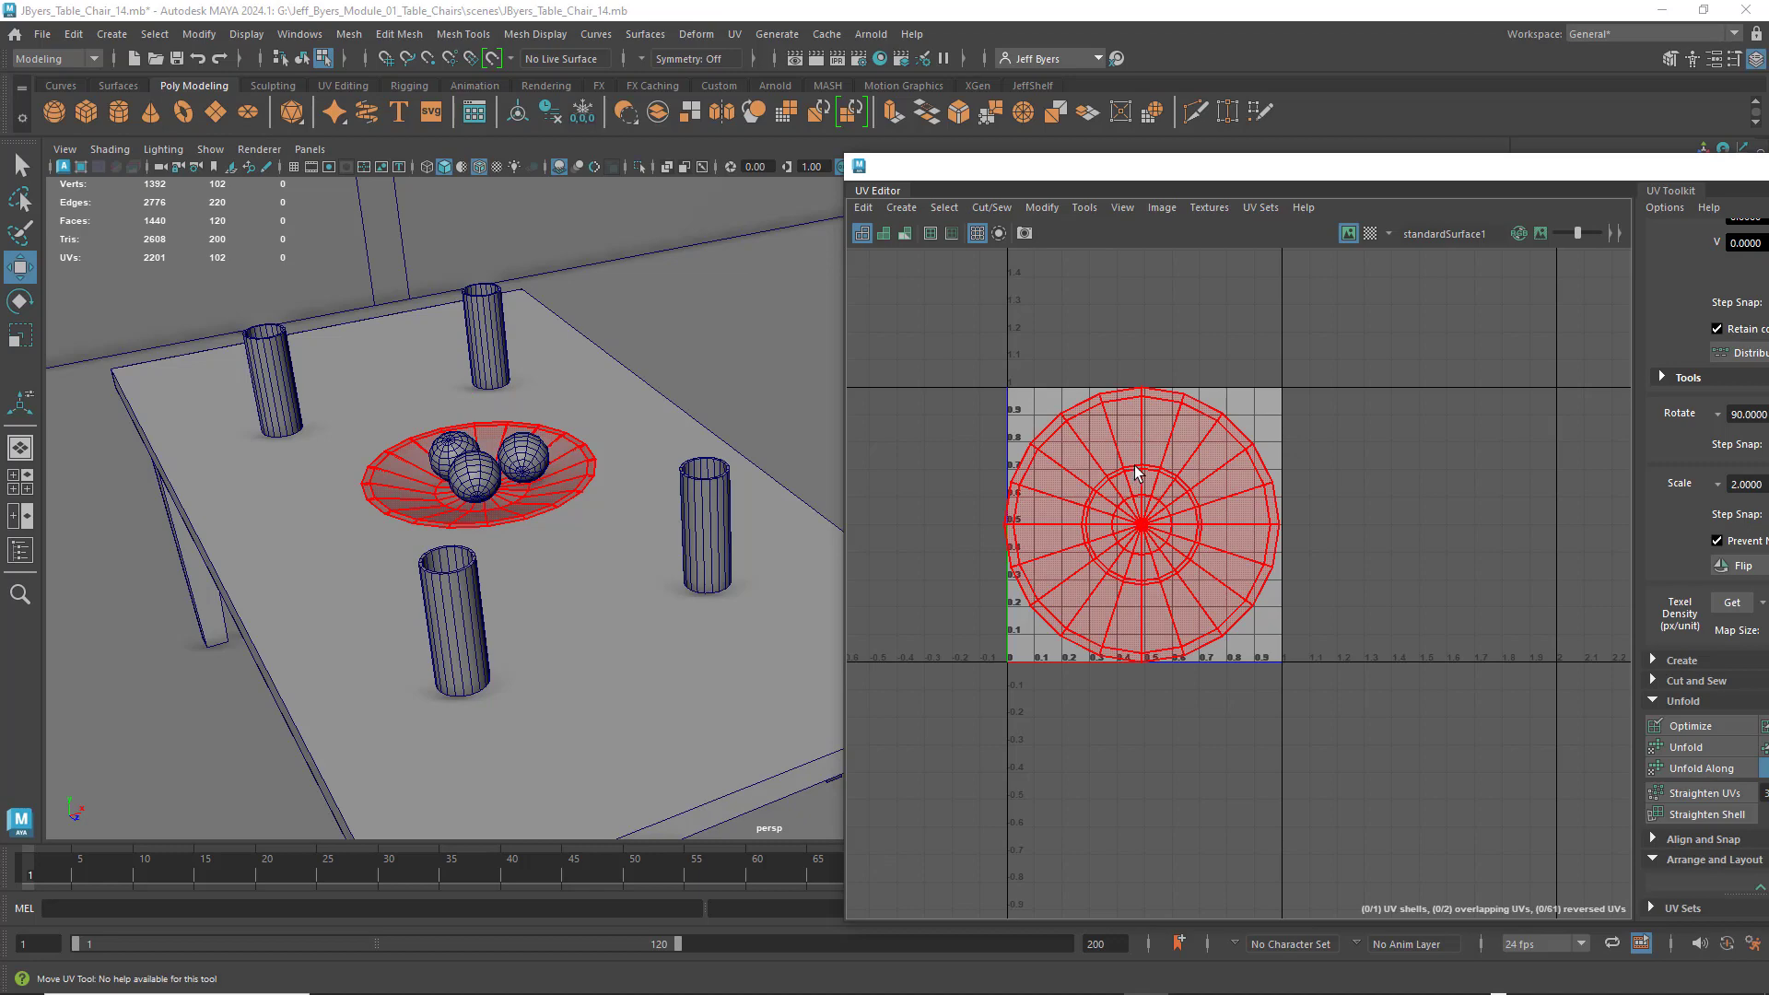
{"action": "left_click", "coordinate": [1149, 475]}
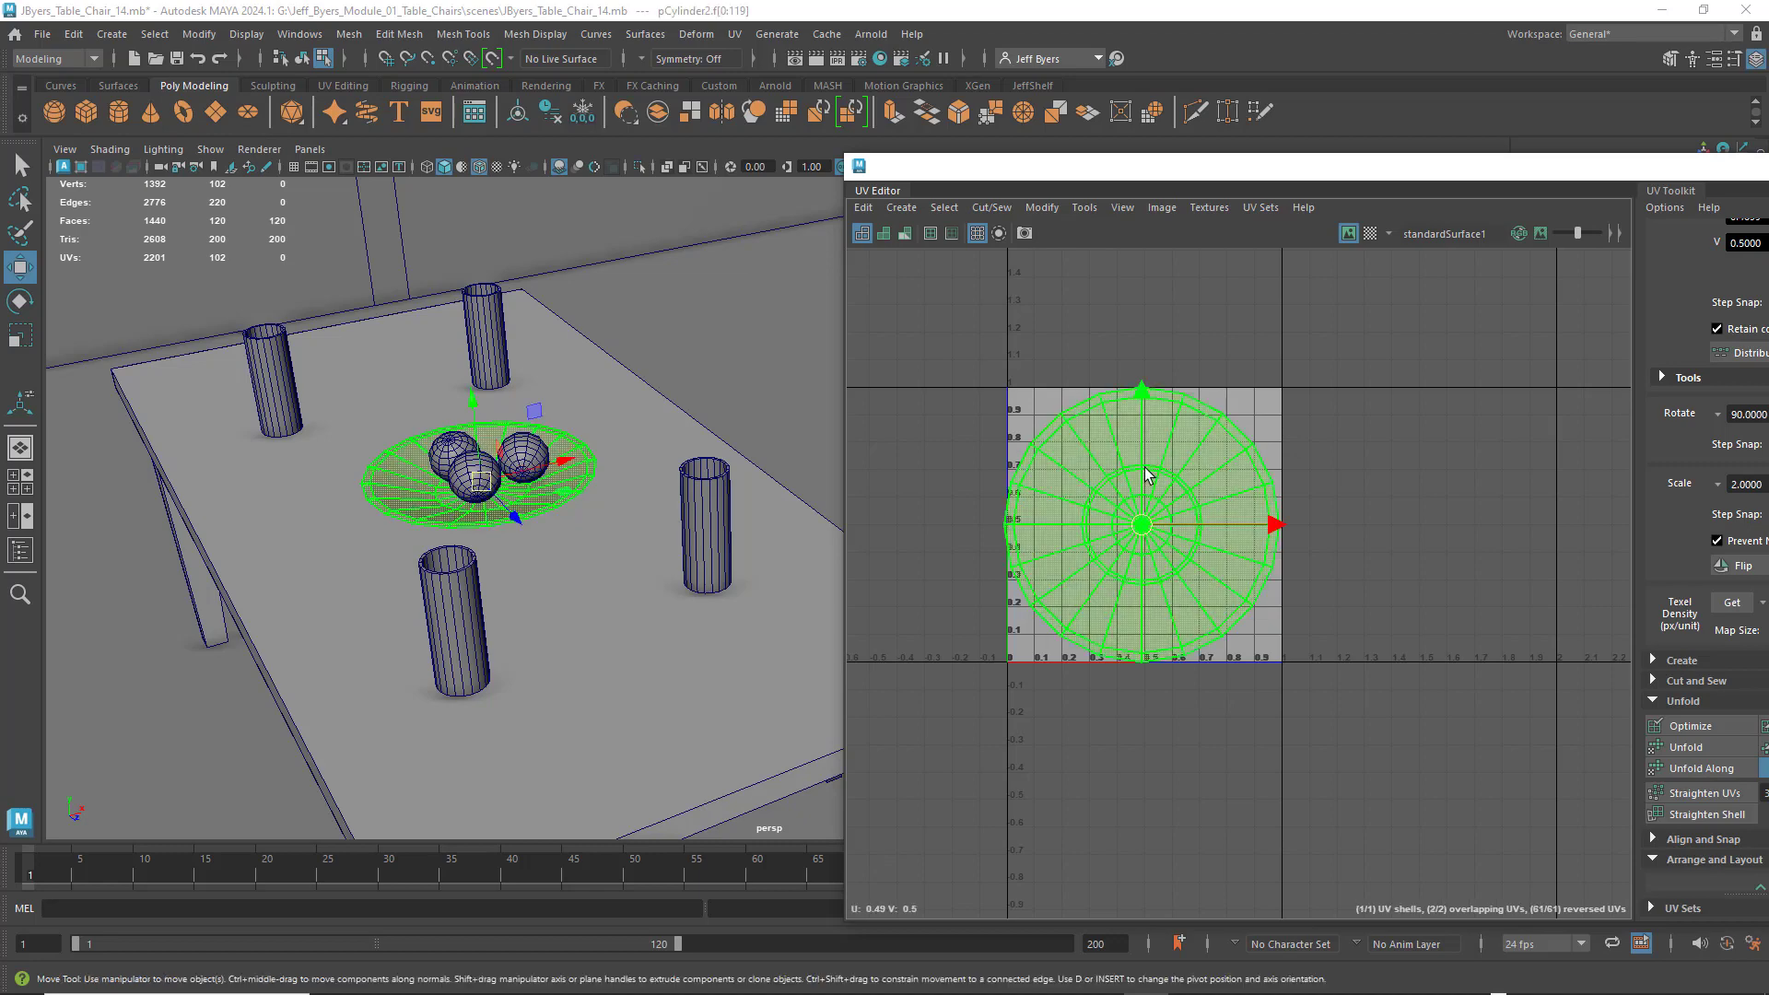
{"action": "key", "text": "r"}
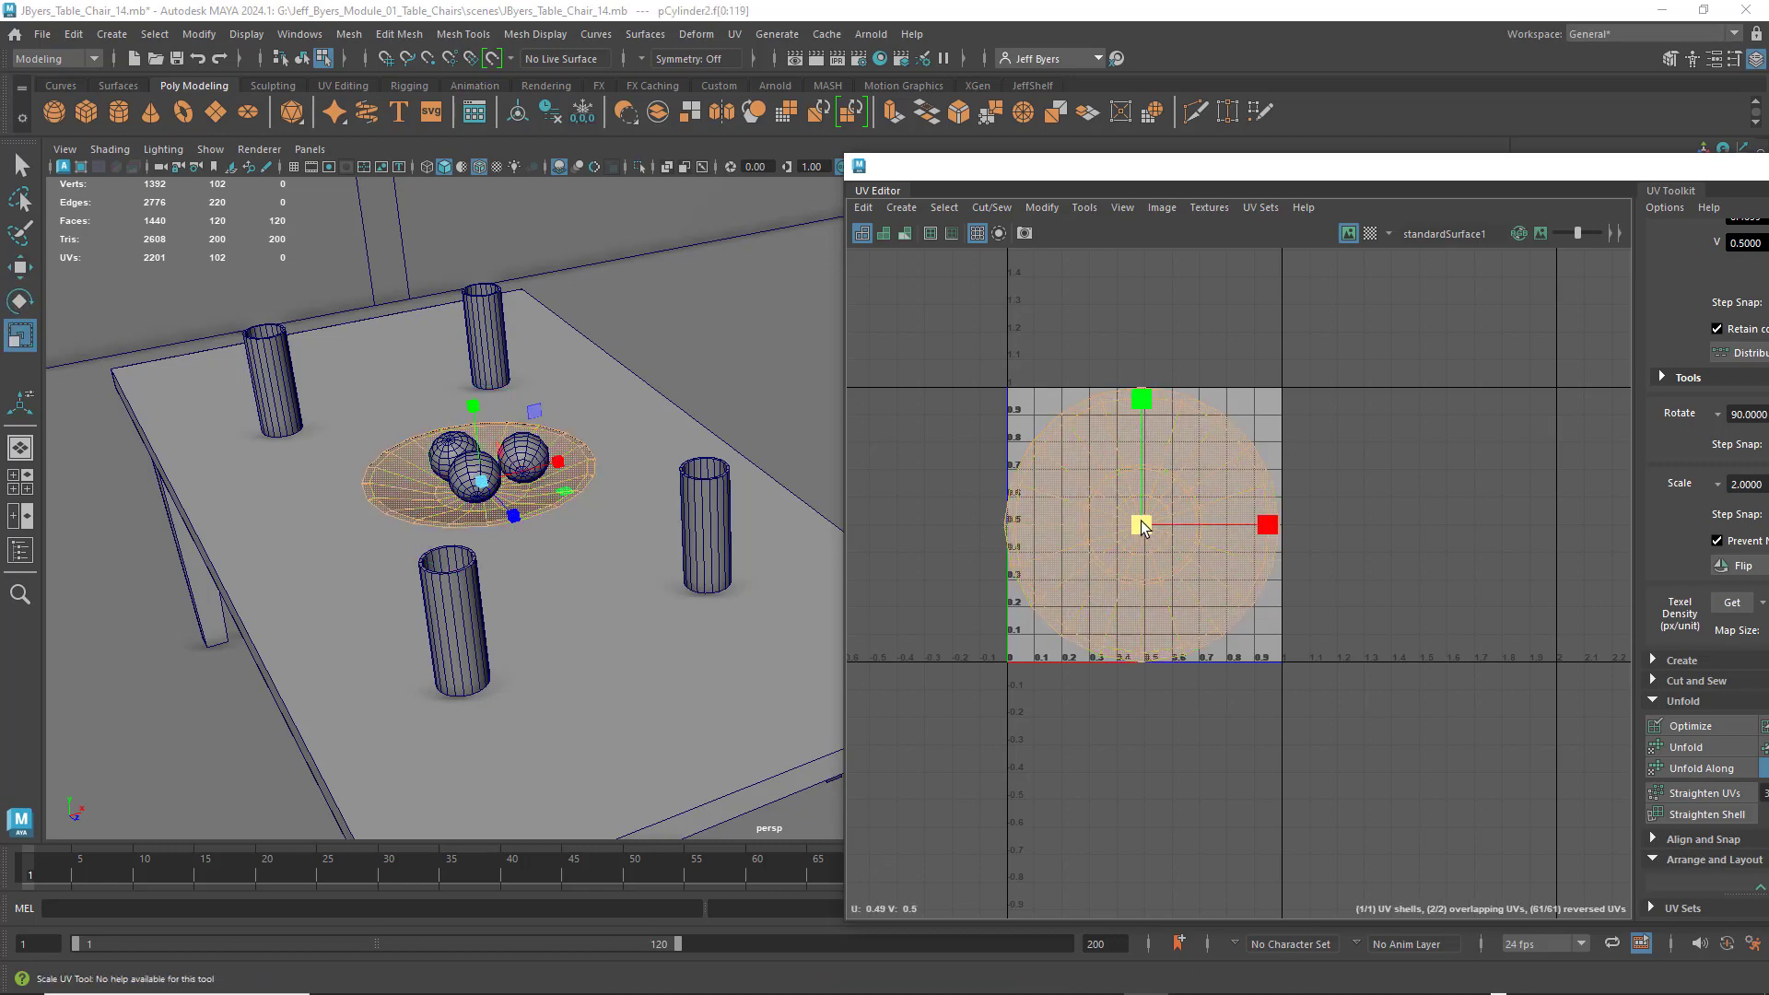
{"action": "left_click_drag", "start_coordinate": [1143, 526], "coordinate": [1172, 383]}
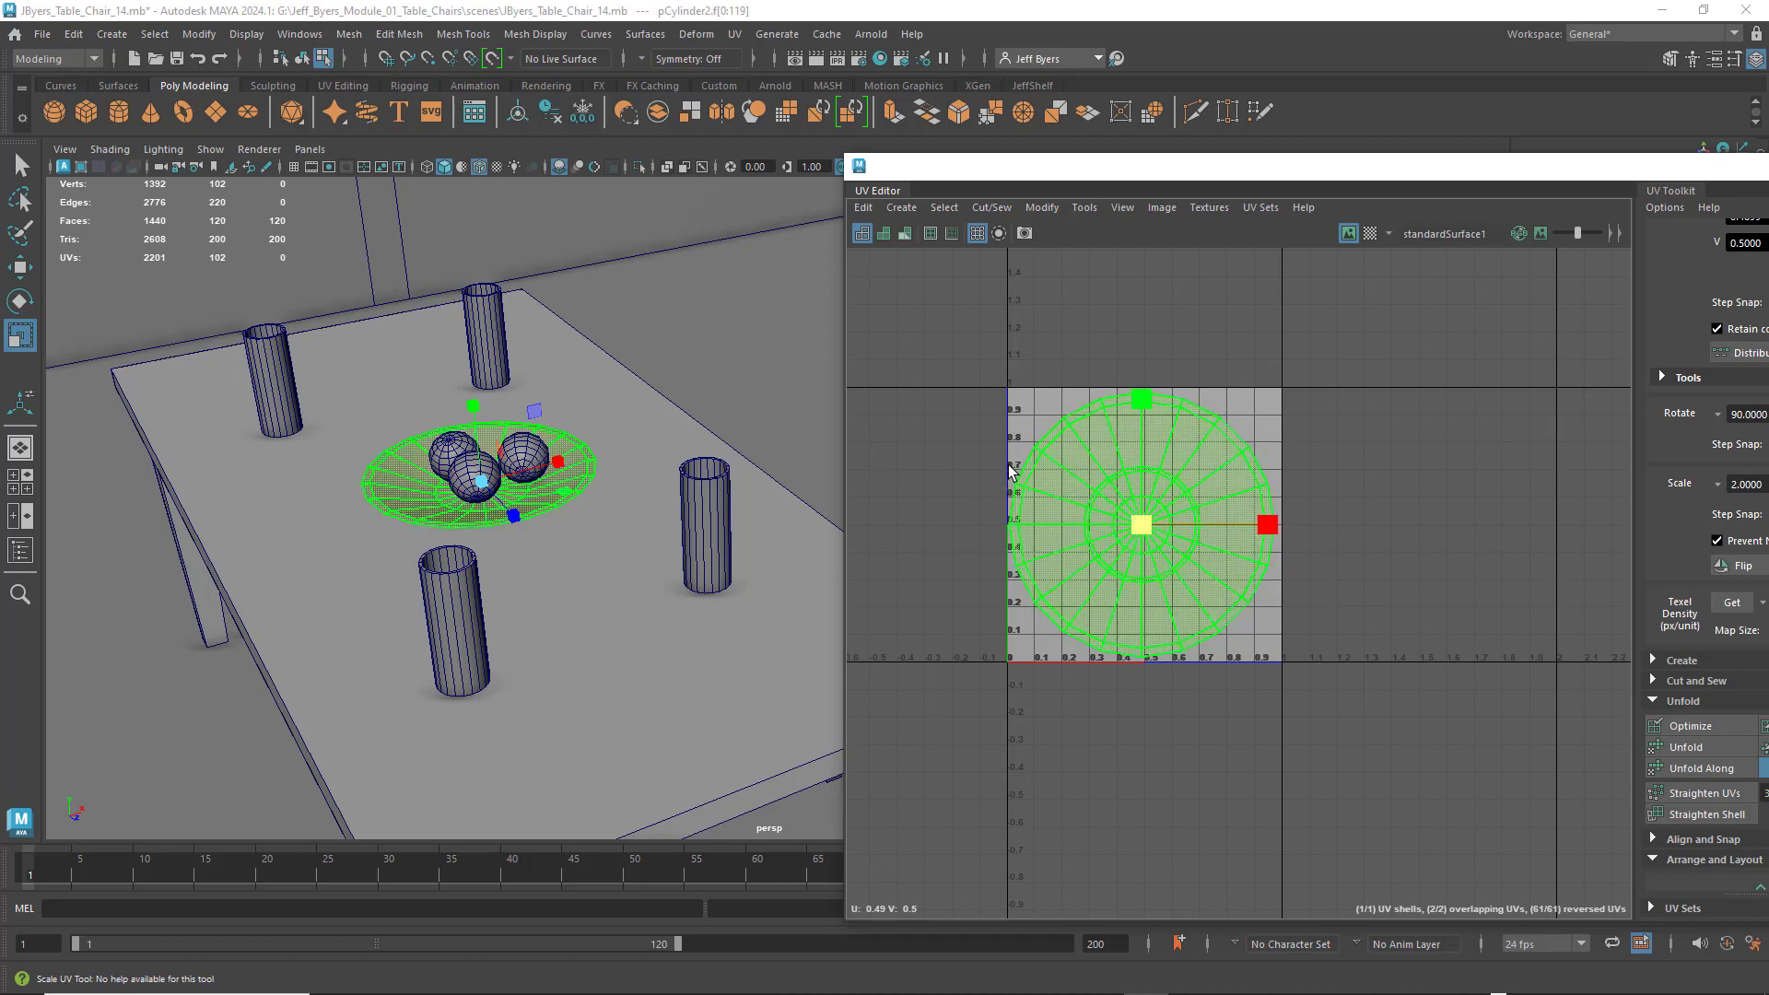
- Return to object selection and select the separate sphere beside the two touching spheres on the dish
{"action": "right_click_drag", "start_coordinate": [1009, 472], "coordinate": [934, 444]}
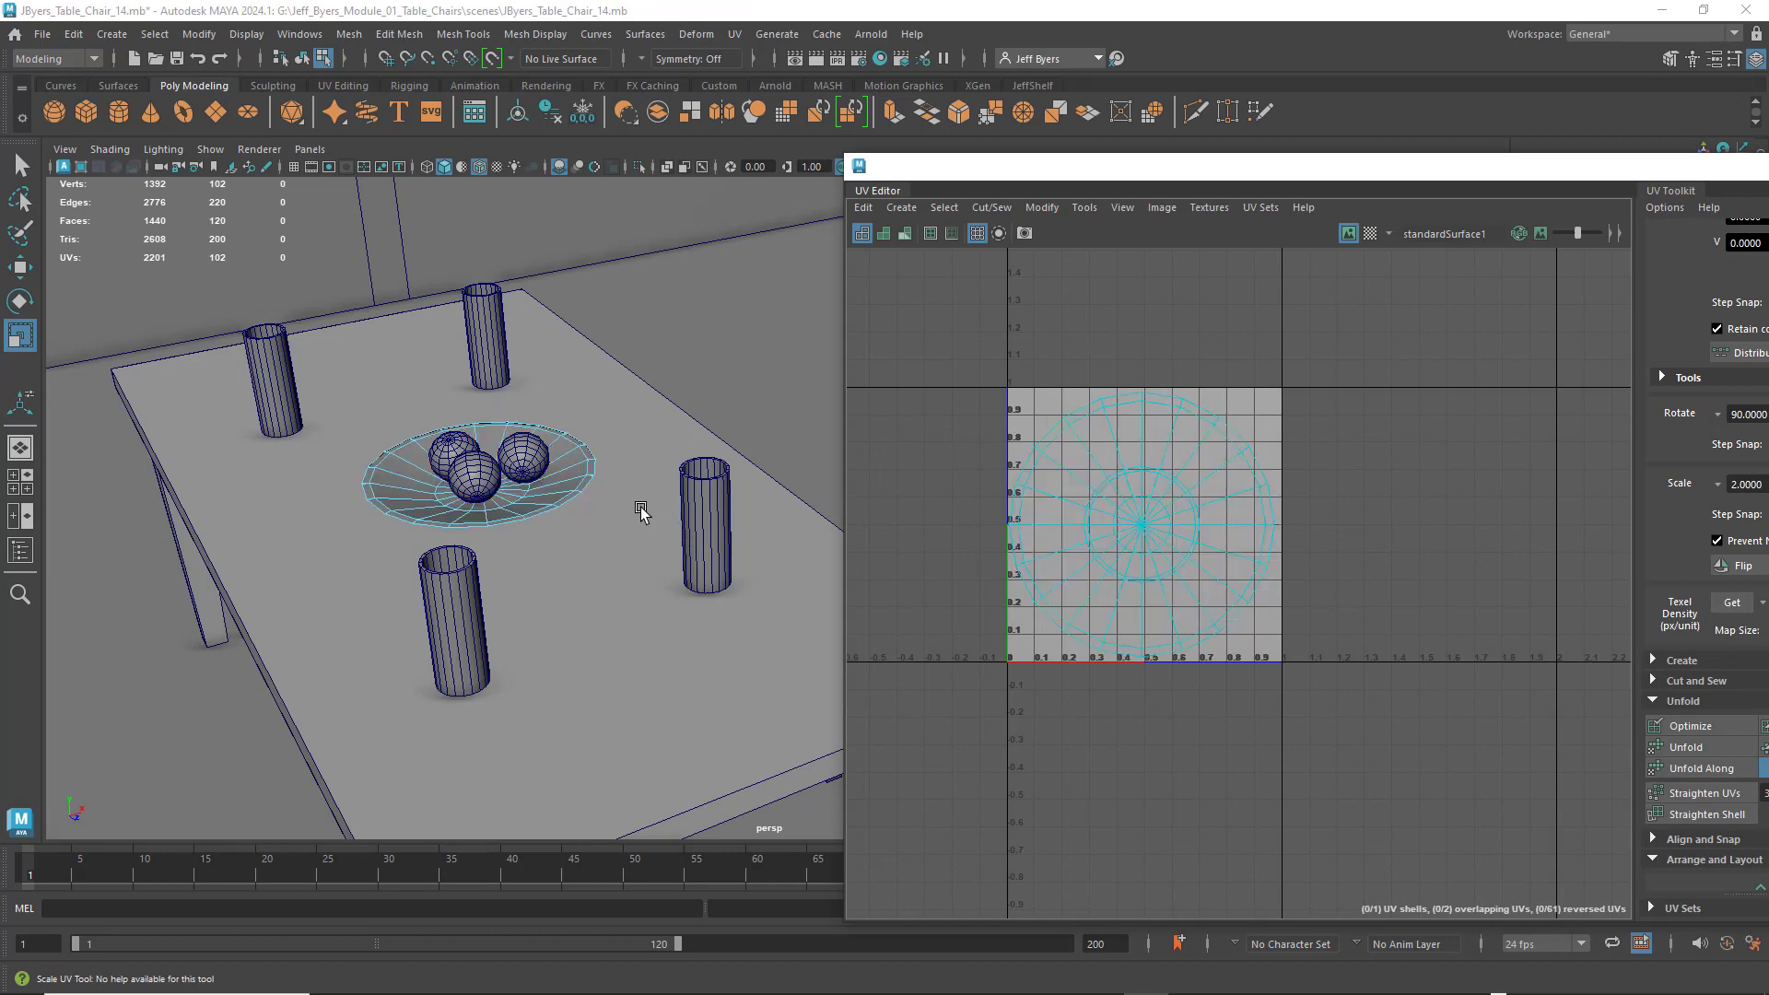
{"action": "left_click_drag", "start_coordinate": [641, 511], "coordinate": [636, 543], "text": "alt"}
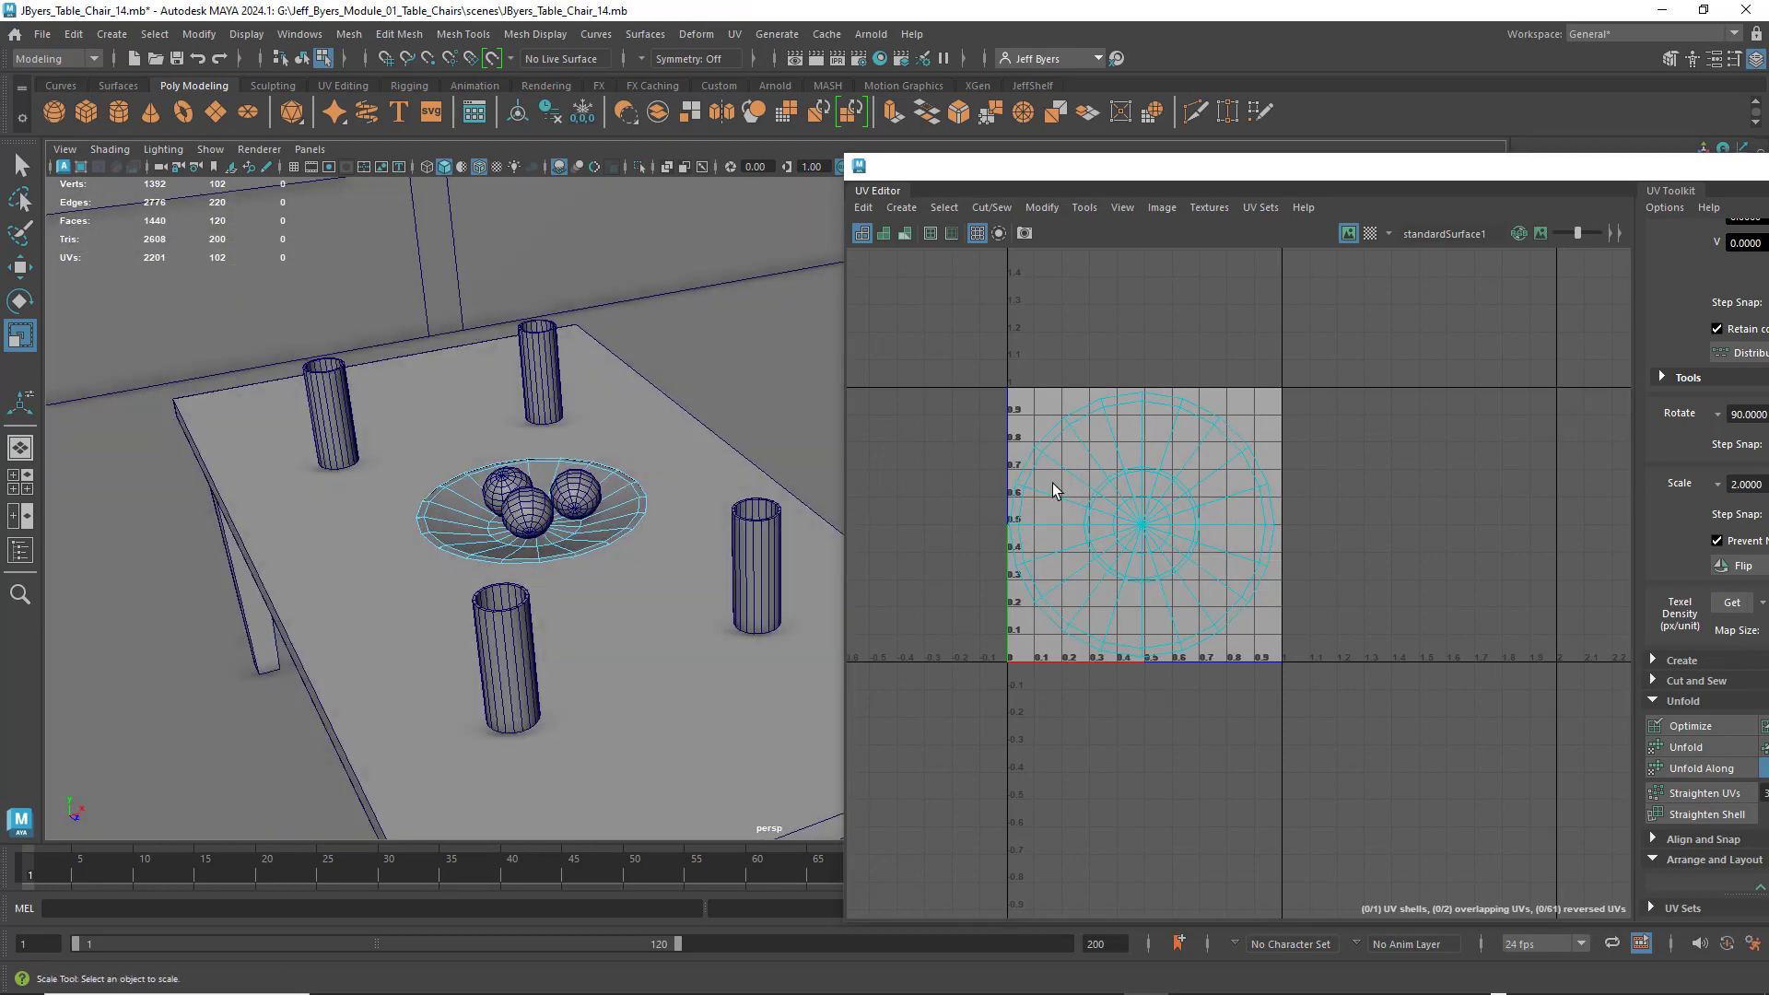
{"action": "left_click", "coordinate": [301, 58]}
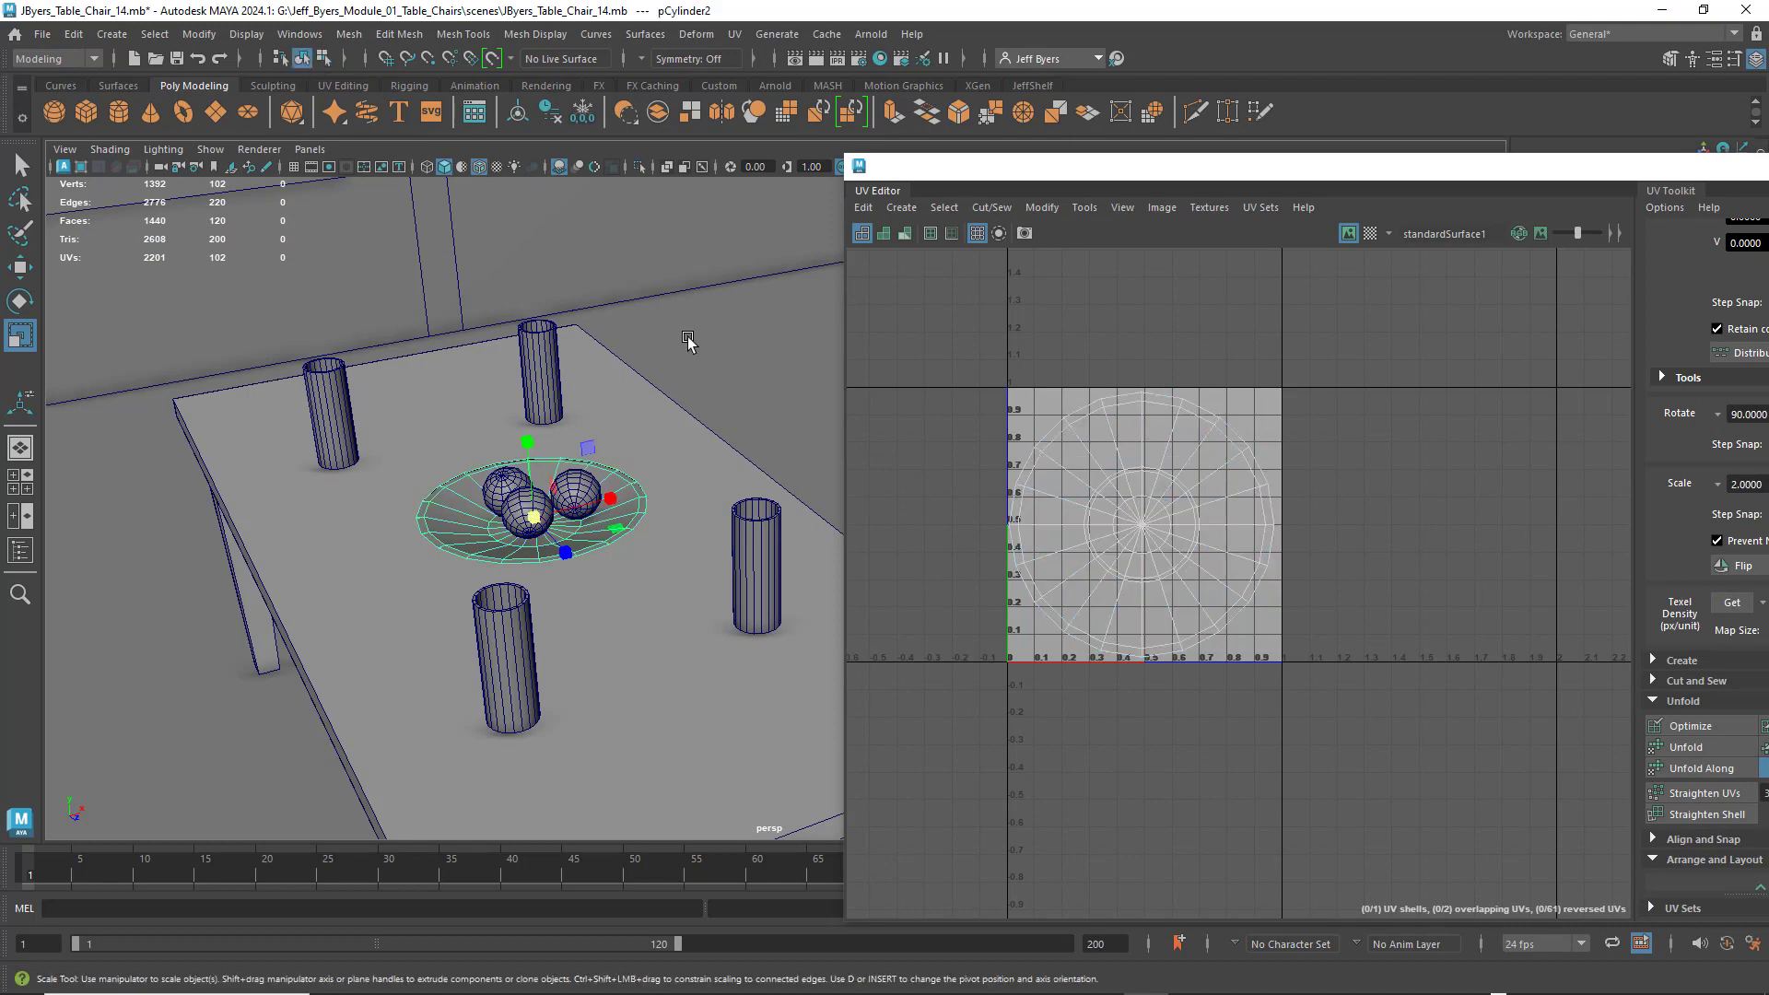
{"action": "key", "text": "q"}
{"action": "left_click", "coordinate": [703, 445]}
{"action": "left_click", "coordinate": [586, 494]}
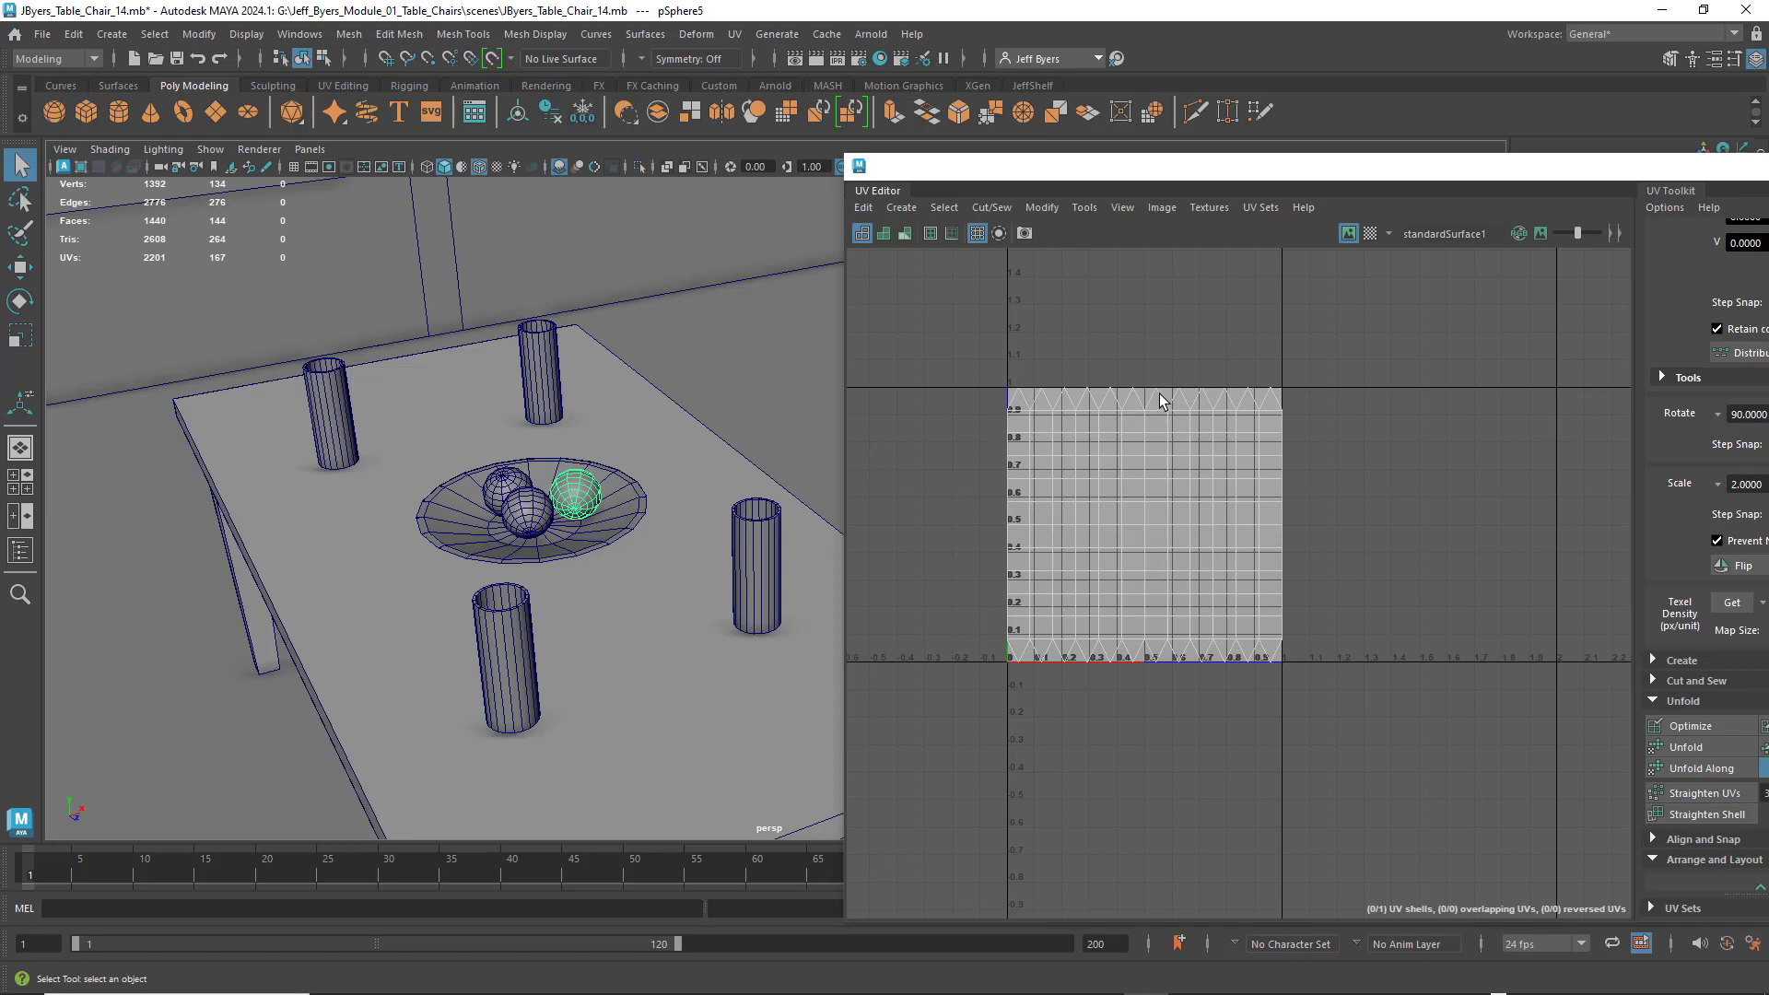
- Examine the selected sphere on the dish up close, from above, and from across the table
{"action": "scroll", "coordinate": [516, 508], "scroll_direction": "up", "scroll_amount": 6}
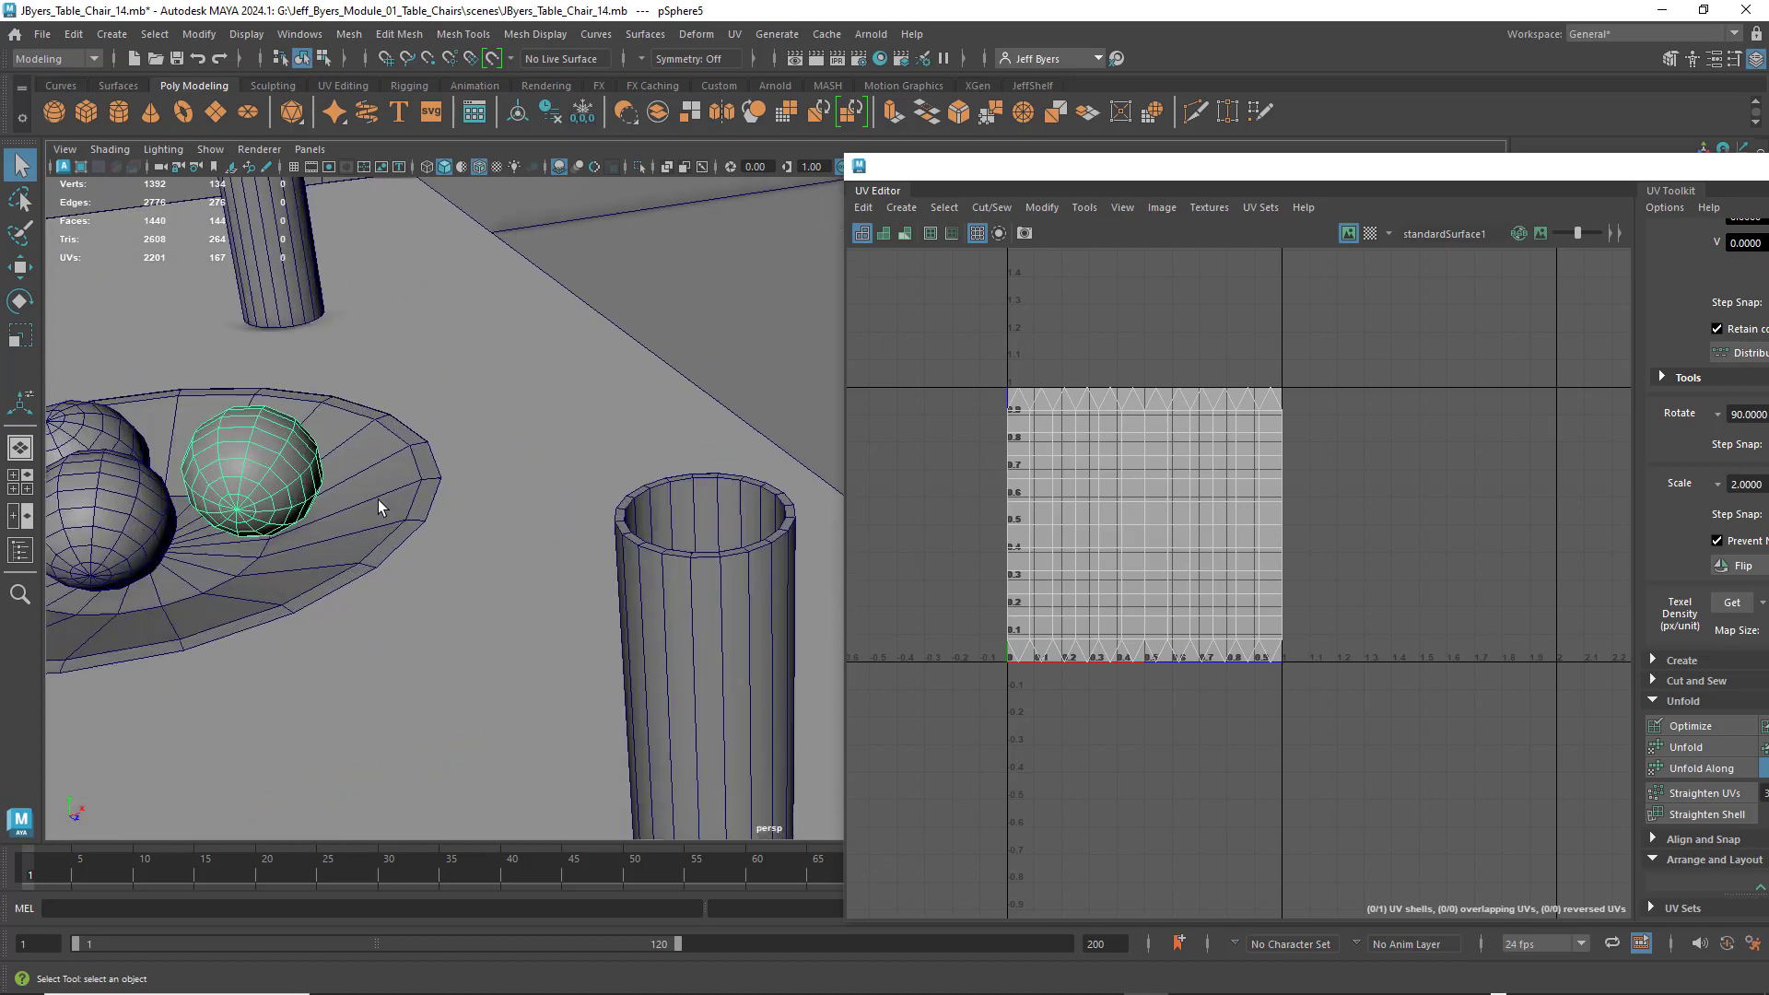
{"action": "middle_click_drag", "start_coordinate": [411, 499], "coordinate": [658, 502], "text": "alt"}
{"action": "scroll", "coordinate": [502, 511], "scroll_direction": "up", "scroll_amount": 6}
{"action": "middle_click_drag", "start_coordinate": [387, 514], "coordinate": [657, 507], "text": "alt"}
{"action": "left_click_drag", "start_coordinate": [657, 512], "coordinate": [600, 553], "text": "alt"}
{"action": "scroll", "coordinate": [909, 556], "scroll_direction": "down", "scroll_amount": 1}
{"action": "scroll", "coordinate": [700, 554], "scroll_direction": "down", "scroll_amount": 5}
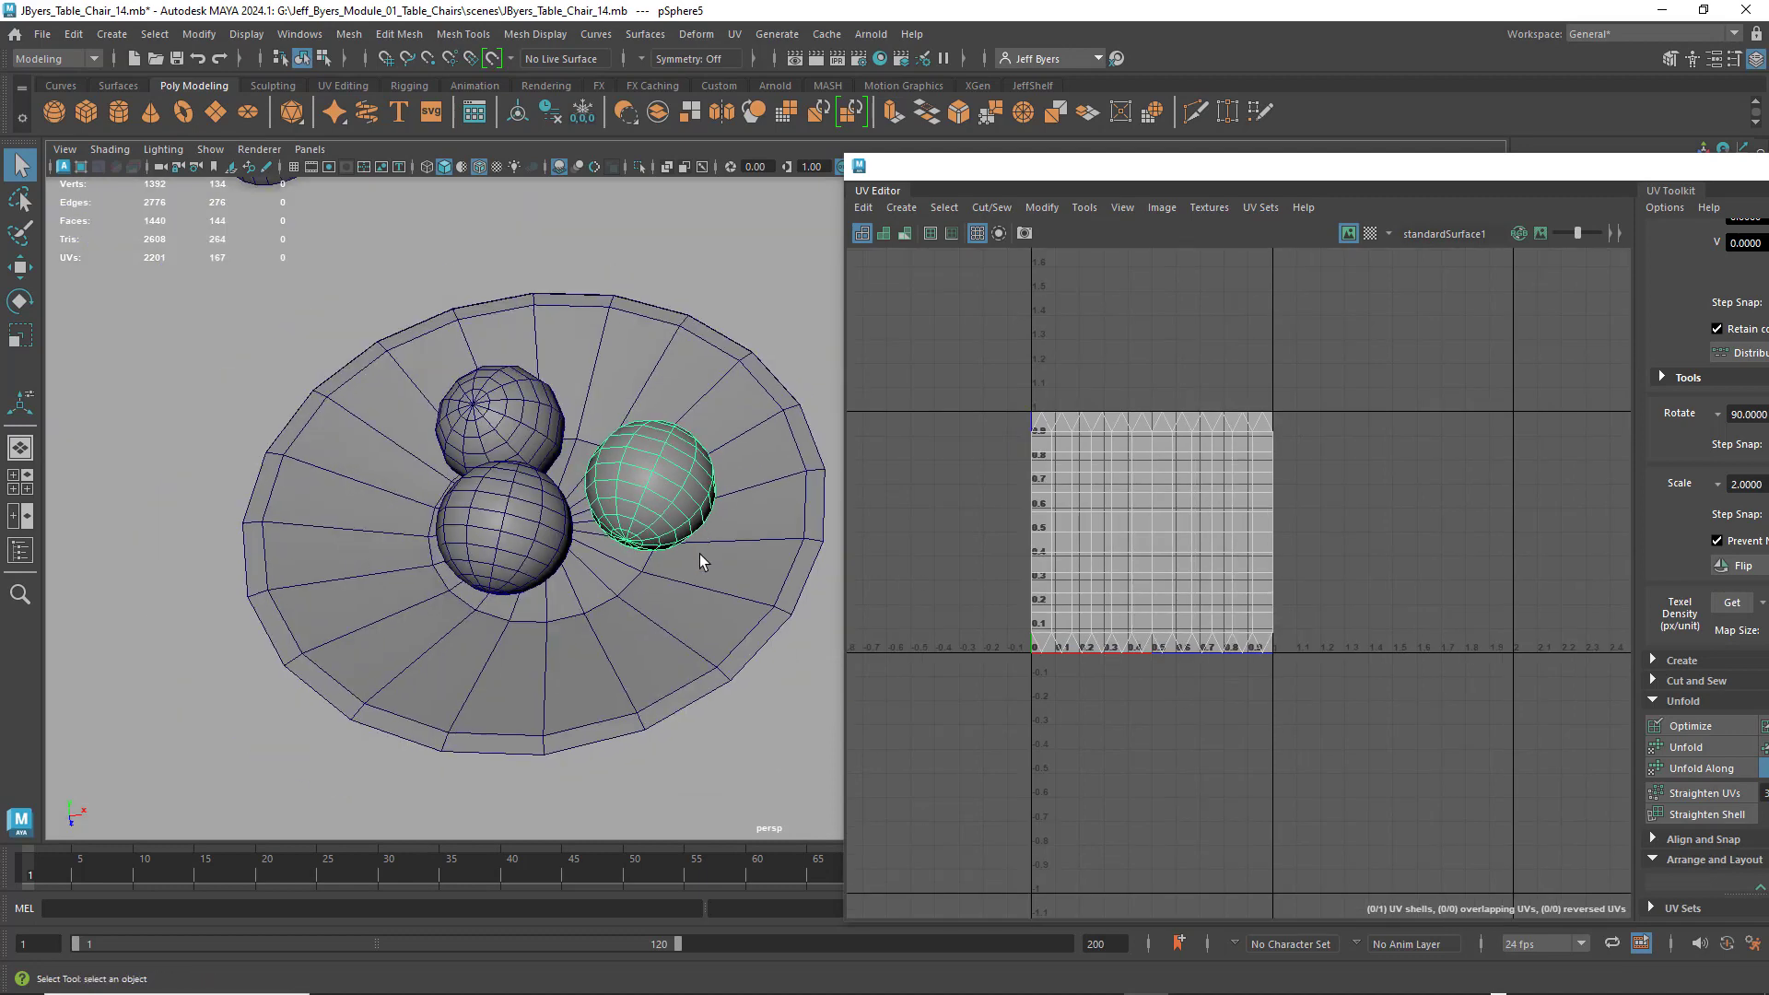
{"action": "scroll", "coordinate": [705, 549], "scroll_direction": "down", "scroll_amount": 3}
{"action": "middle_click_drag", "start_coordinate": [704, 549], "coordinate": [638, 524], "text": "alt"}
{"action": "left_click_drag", "start_coordinate": [638, 523], "coordinate": [680, 558], "text": "alt"}
{"action": "scroll", "coordinate": [623, 497], "scroll_direction": "down", "scroll_amount": 8}
{"action": "middle_click_drag", "start_coordinate": [680, 559], "coordinate": [394, 515], "text": "alt"}
{"action": "left_click_drag", "start_coordinate": [395, 514], "coordinate": [710, 563], "text": "alt"}
{"action": "middle_click_drag", "start_coordinate": [710, 562], "coordinate": [670, 551], "text": "alt"}
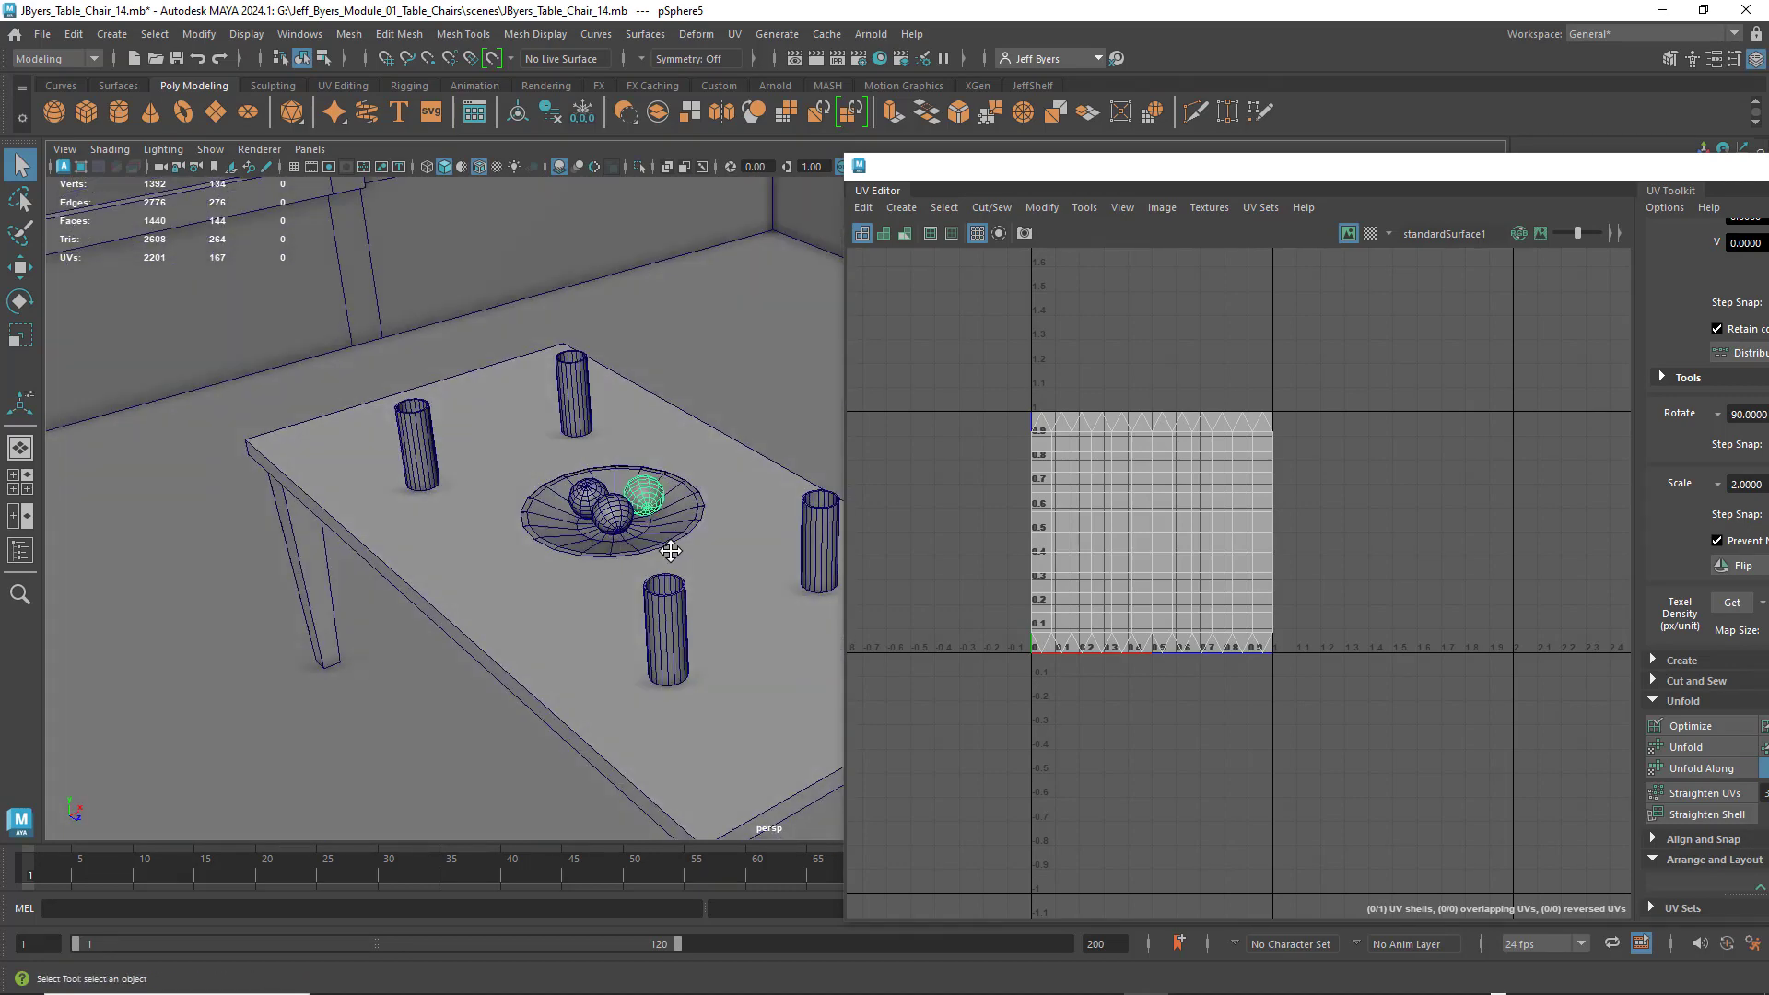
{"action": "left_click_drag", "start_coordinate": [671, 551], "coordinate": [593, 577], "text": "alt"}
{"action": "middle_click_drag", "start_coordinate": [592, 577], "coordinate": [655, 558], "text": "alt"}
{"action": "scroll", "coordinate": [688, 572], "scroll_direction": "up", "scroll_amount": 5}
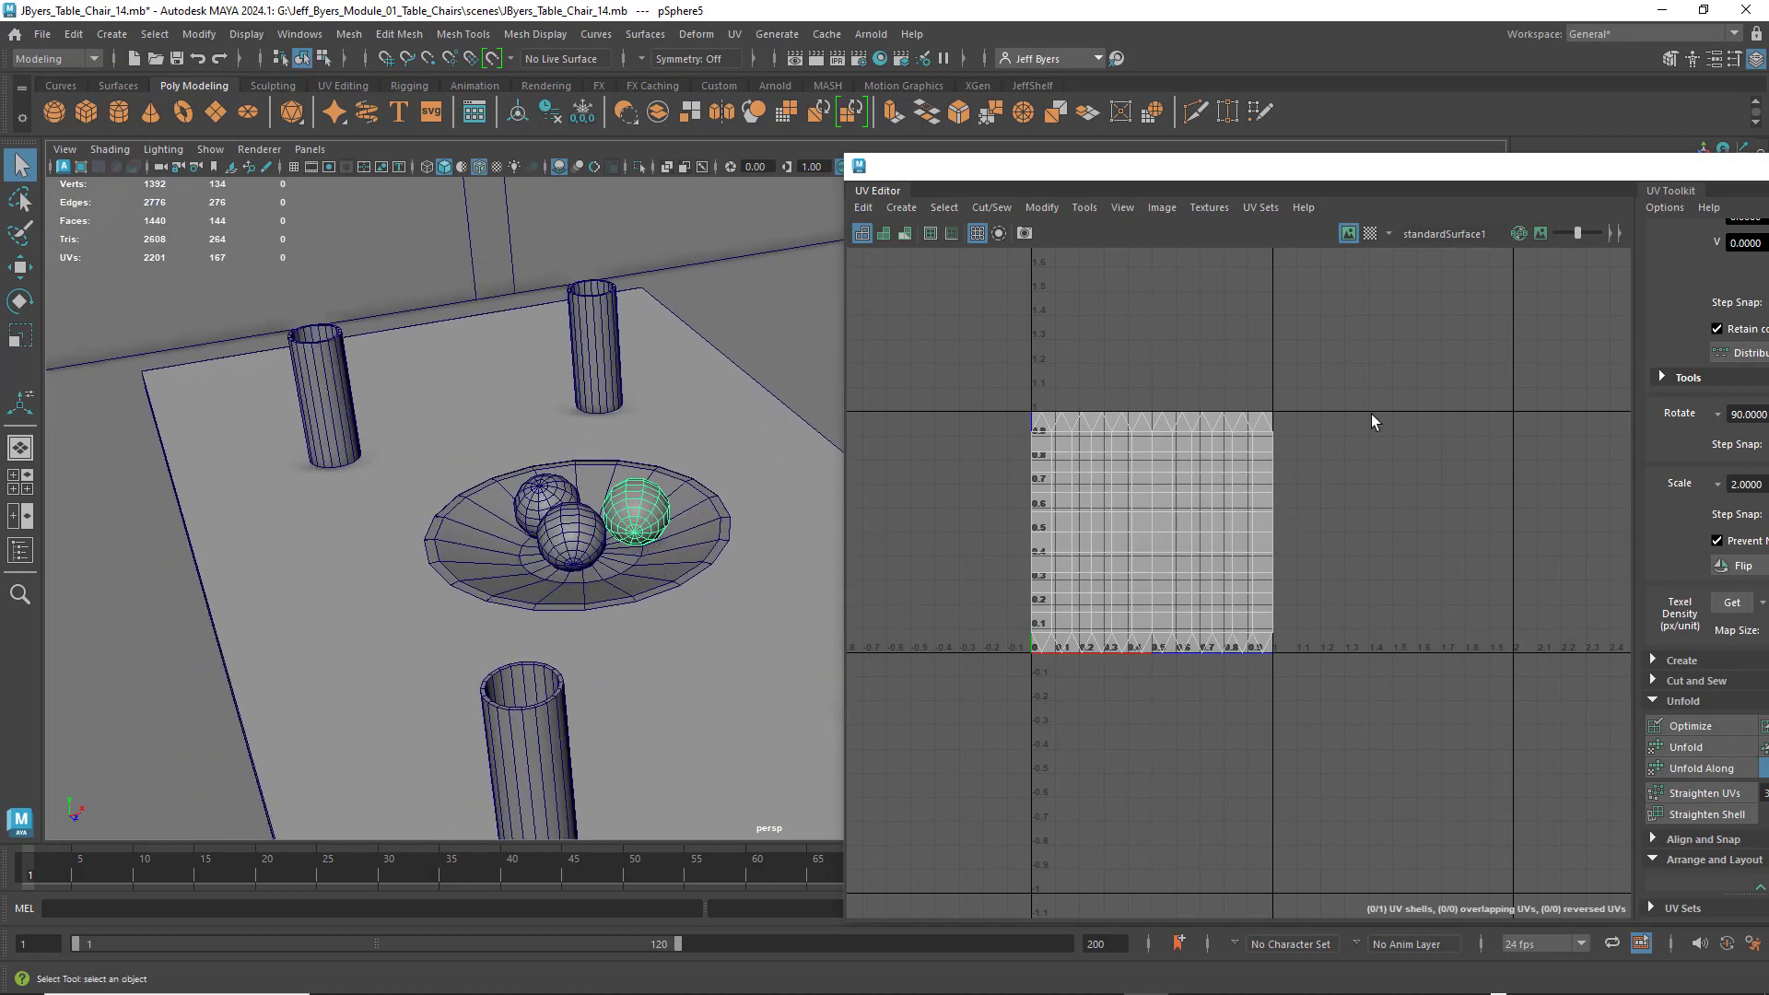
- Unfold the selected sphere's UVs and display the checker map on it
{"action": "left_click_drag", "start_coordinate": [1415, 175], "coordinate": [1331, 170]}
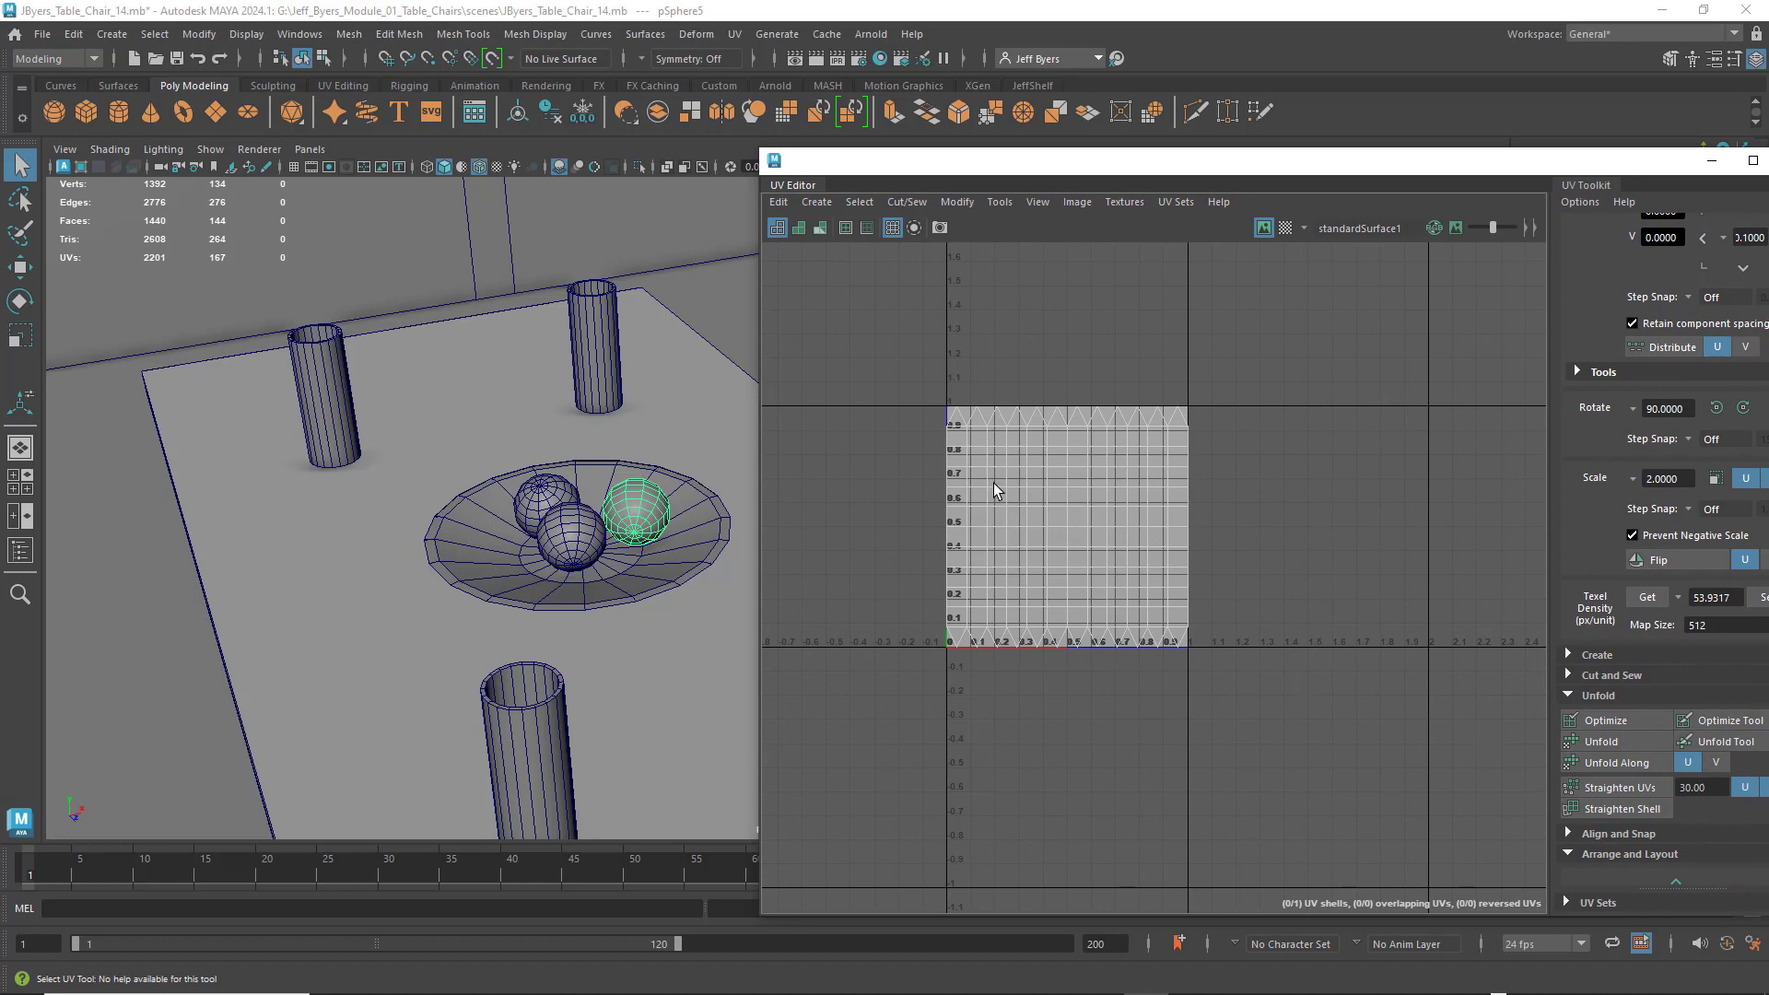
{"action": "right_click_drag", "start_coordinate": [993, 483], "coordinate": [1142, 578]}
{"action": "left_click", "coordinate": [1594, 742]}
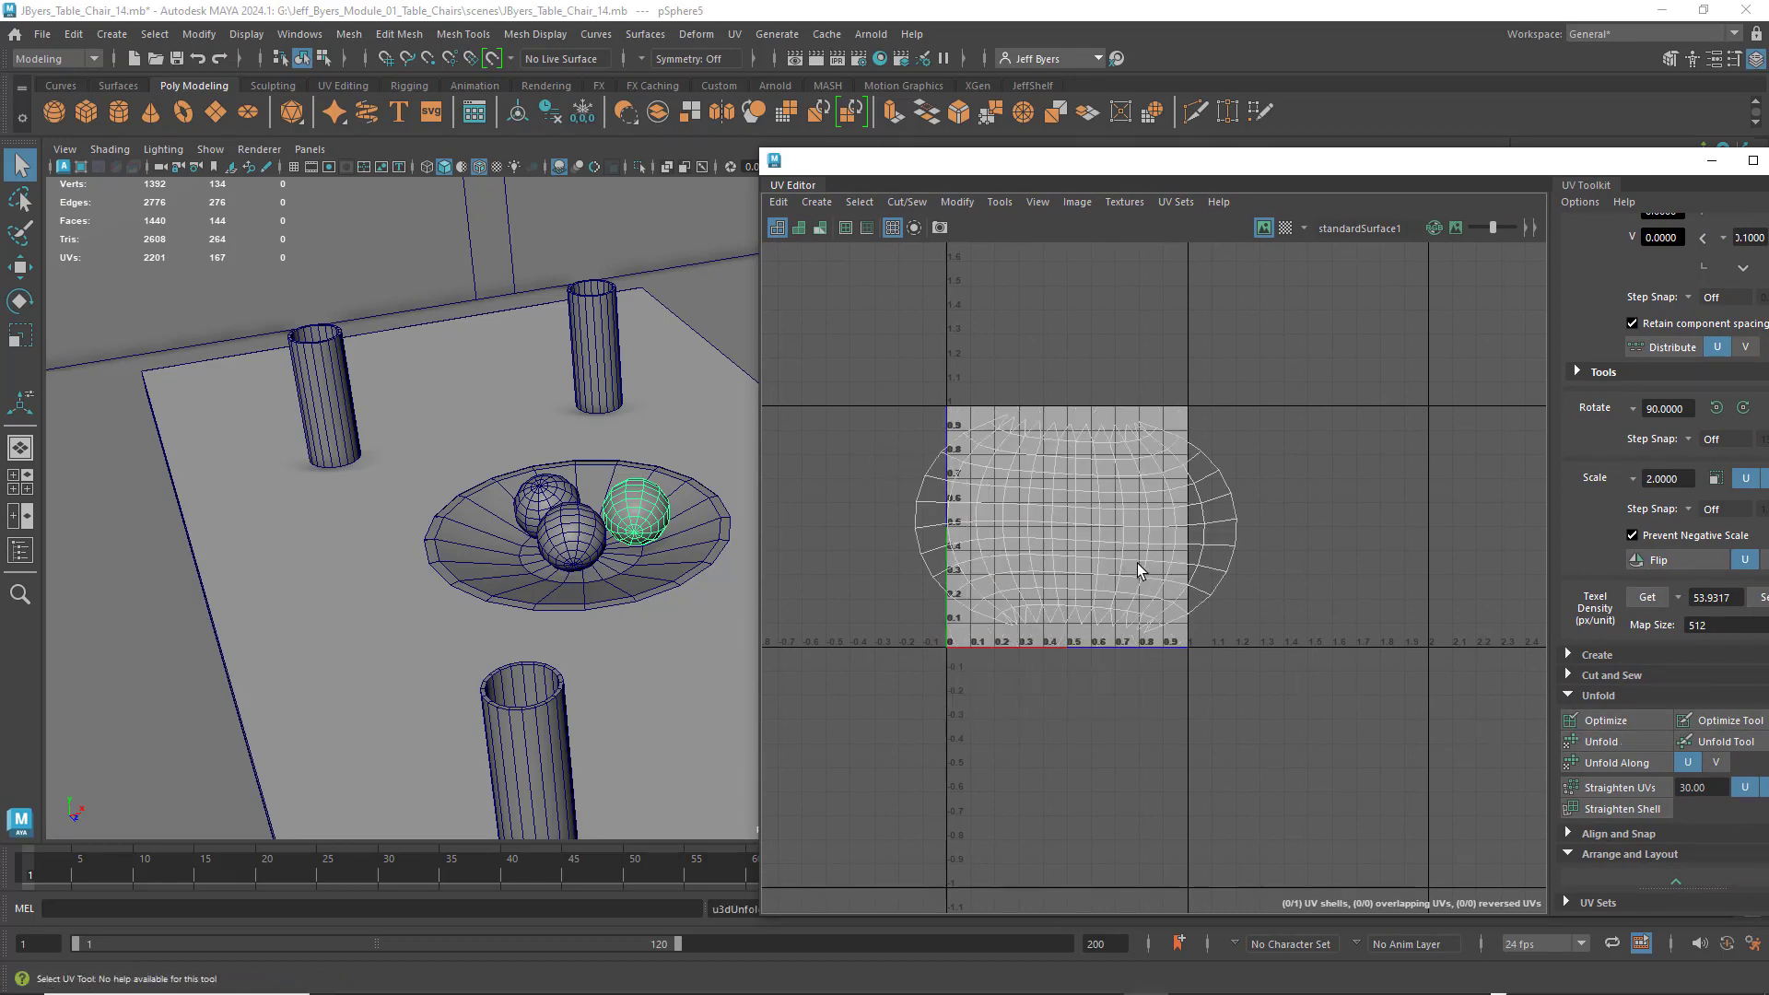
{"action": "left_click", "coordinate": [1285, 227]}
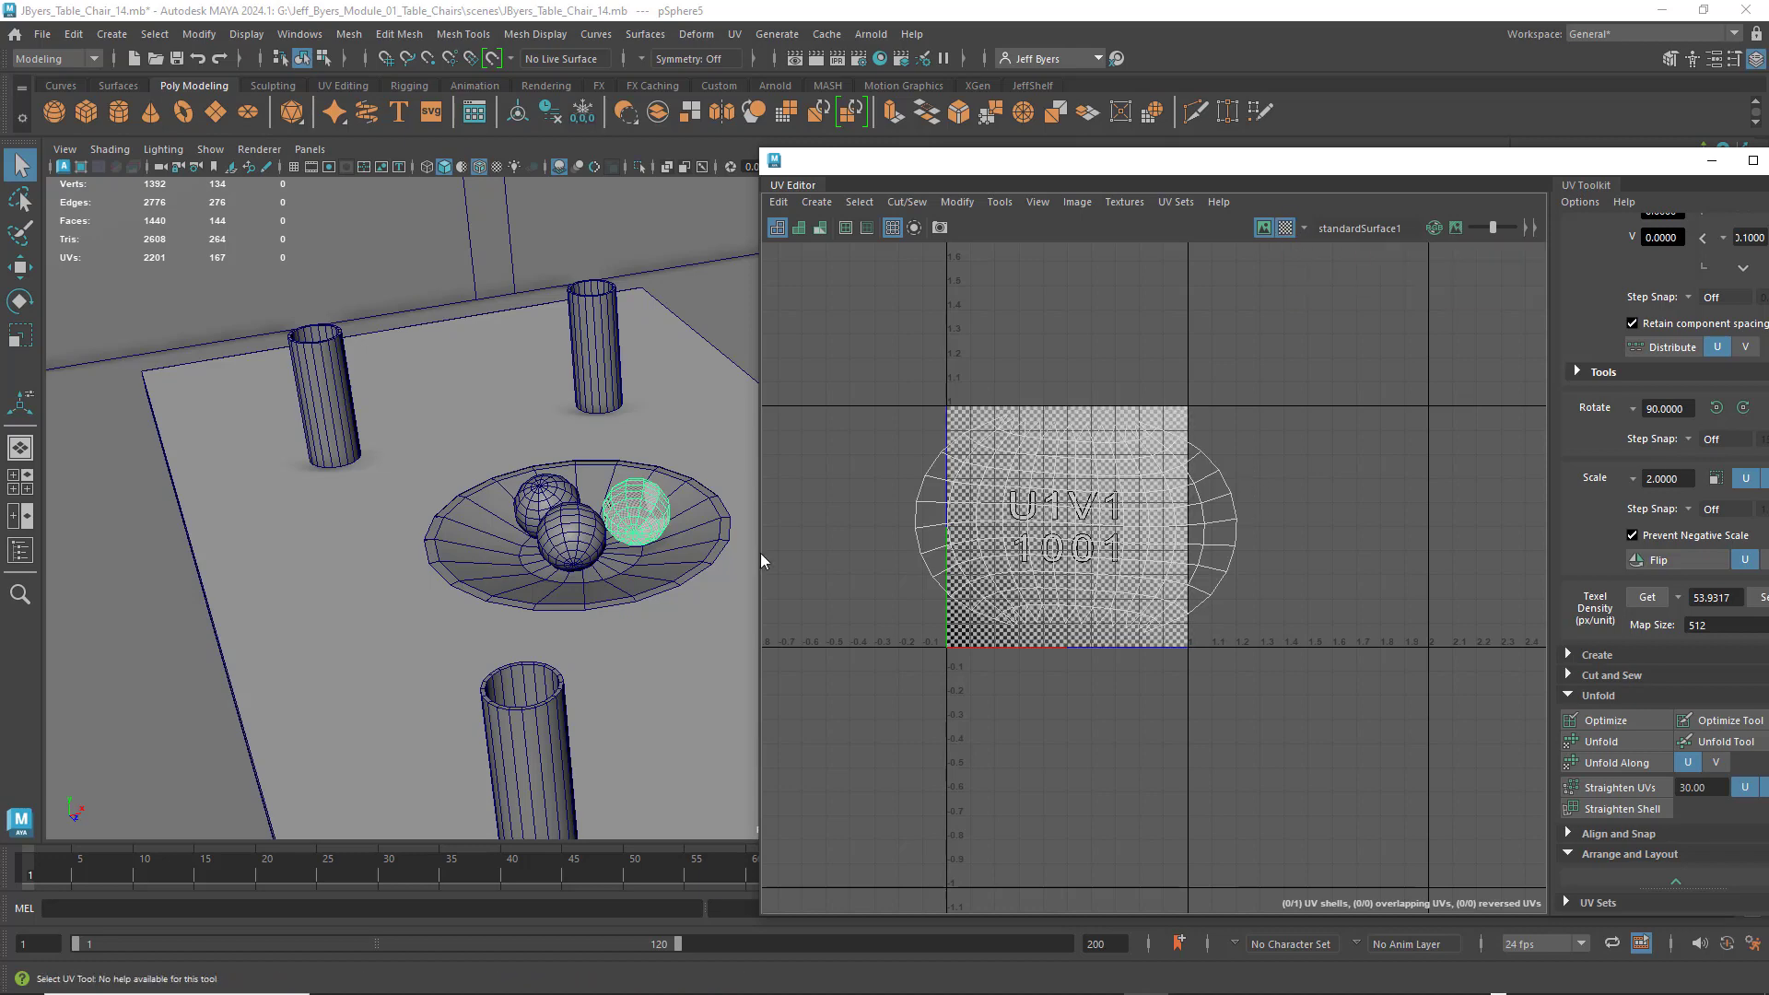
- Try scaling the sphere's unfolded UV shell down uniformly to a small area within the 0 to 1 tile
{"action": "scroll", "coordinate": [1082, 559], "scroll_direction": "up", "scroll_amount": 2}
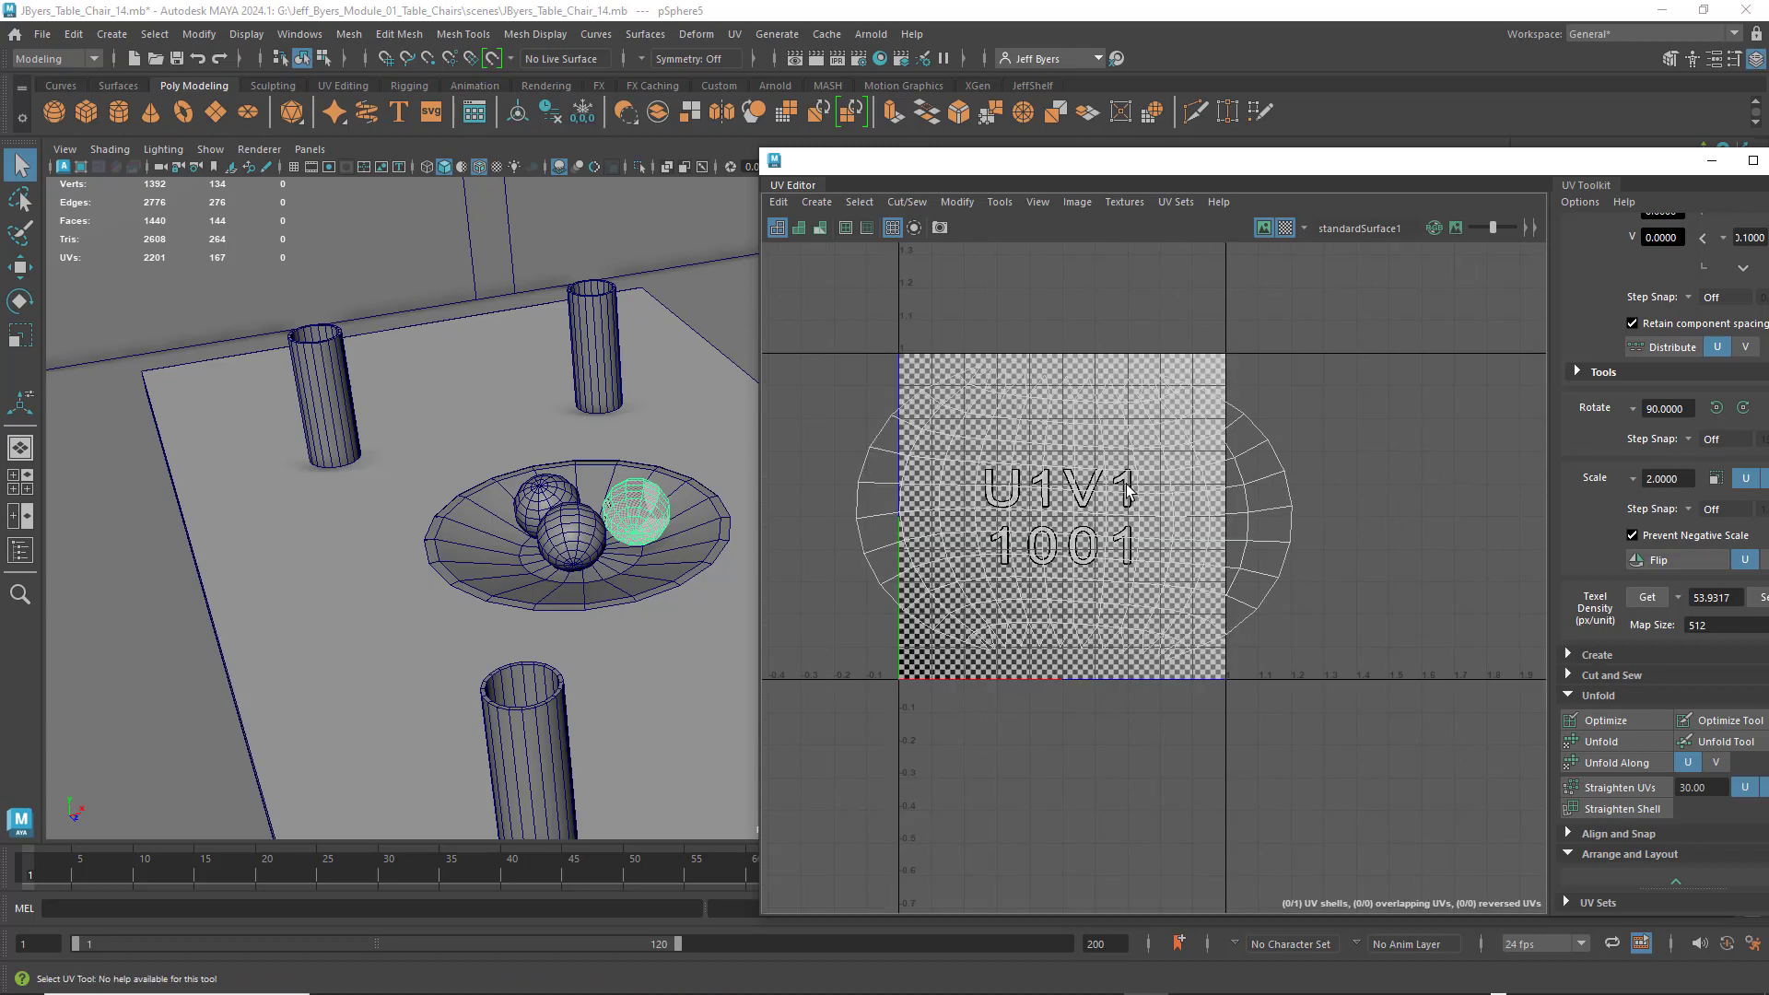
{"action": "right_click_drag", "start_coordinate": [1130, 491], "coordinate": [1068, 461]}
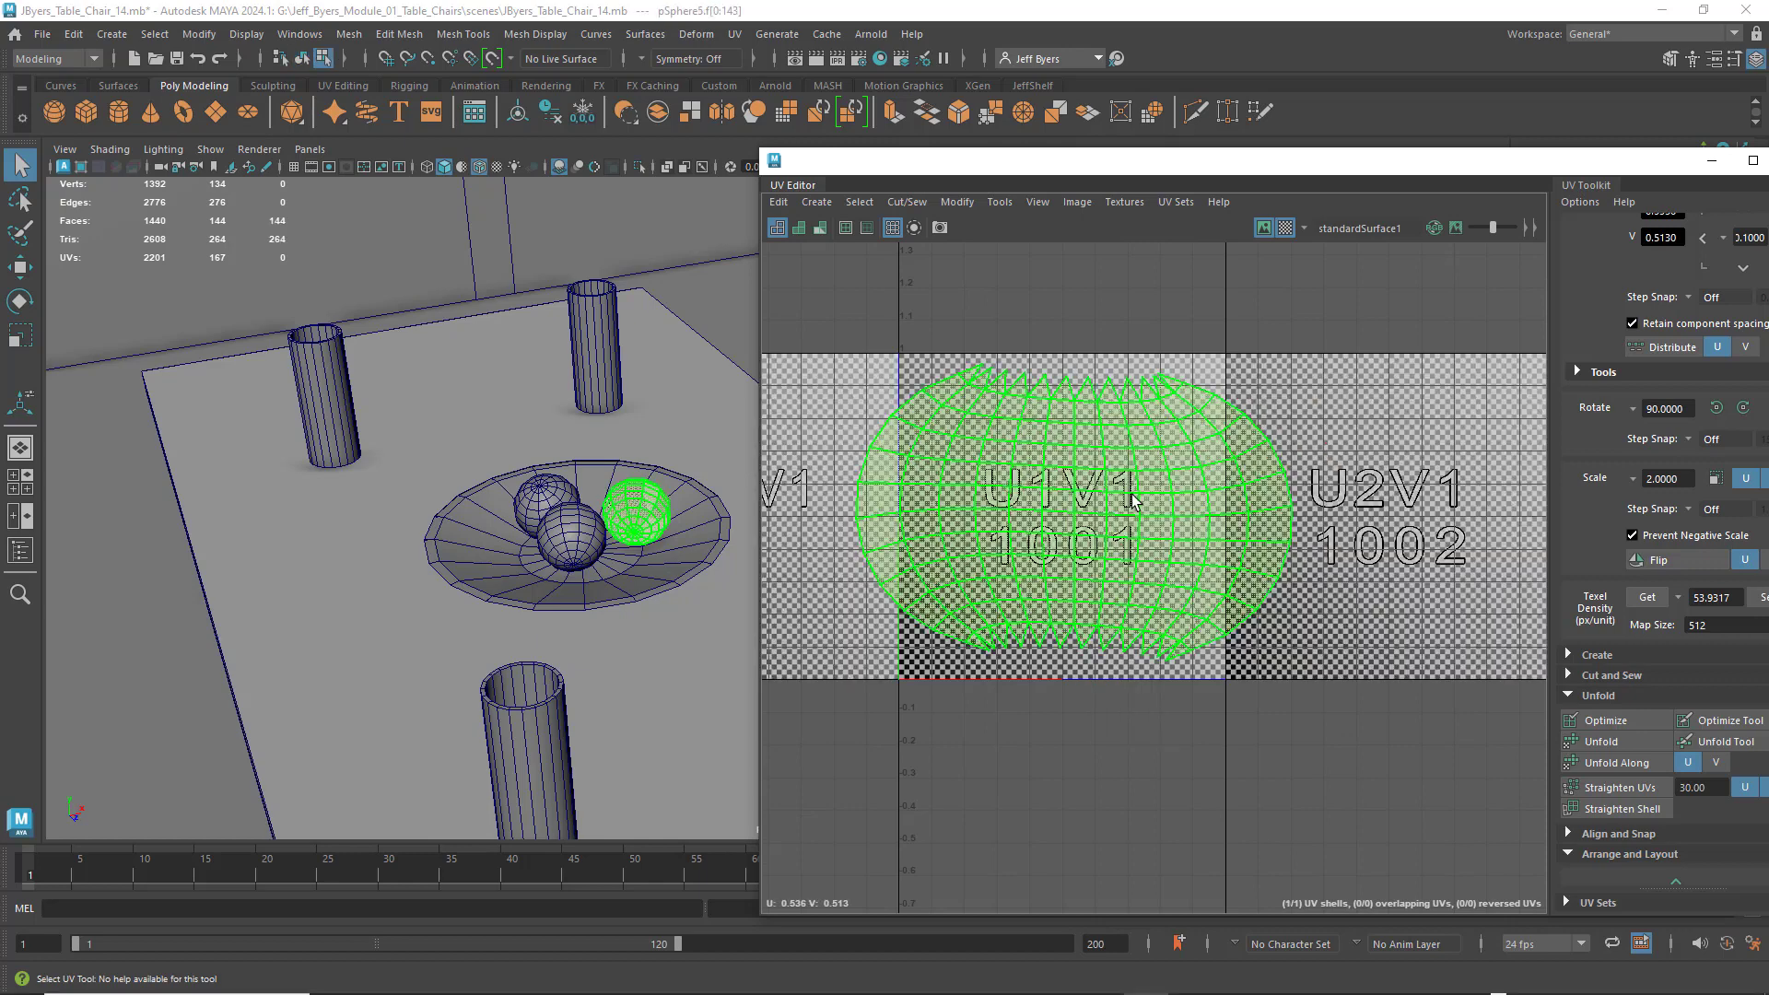
{"action": "key", "text": "r"}
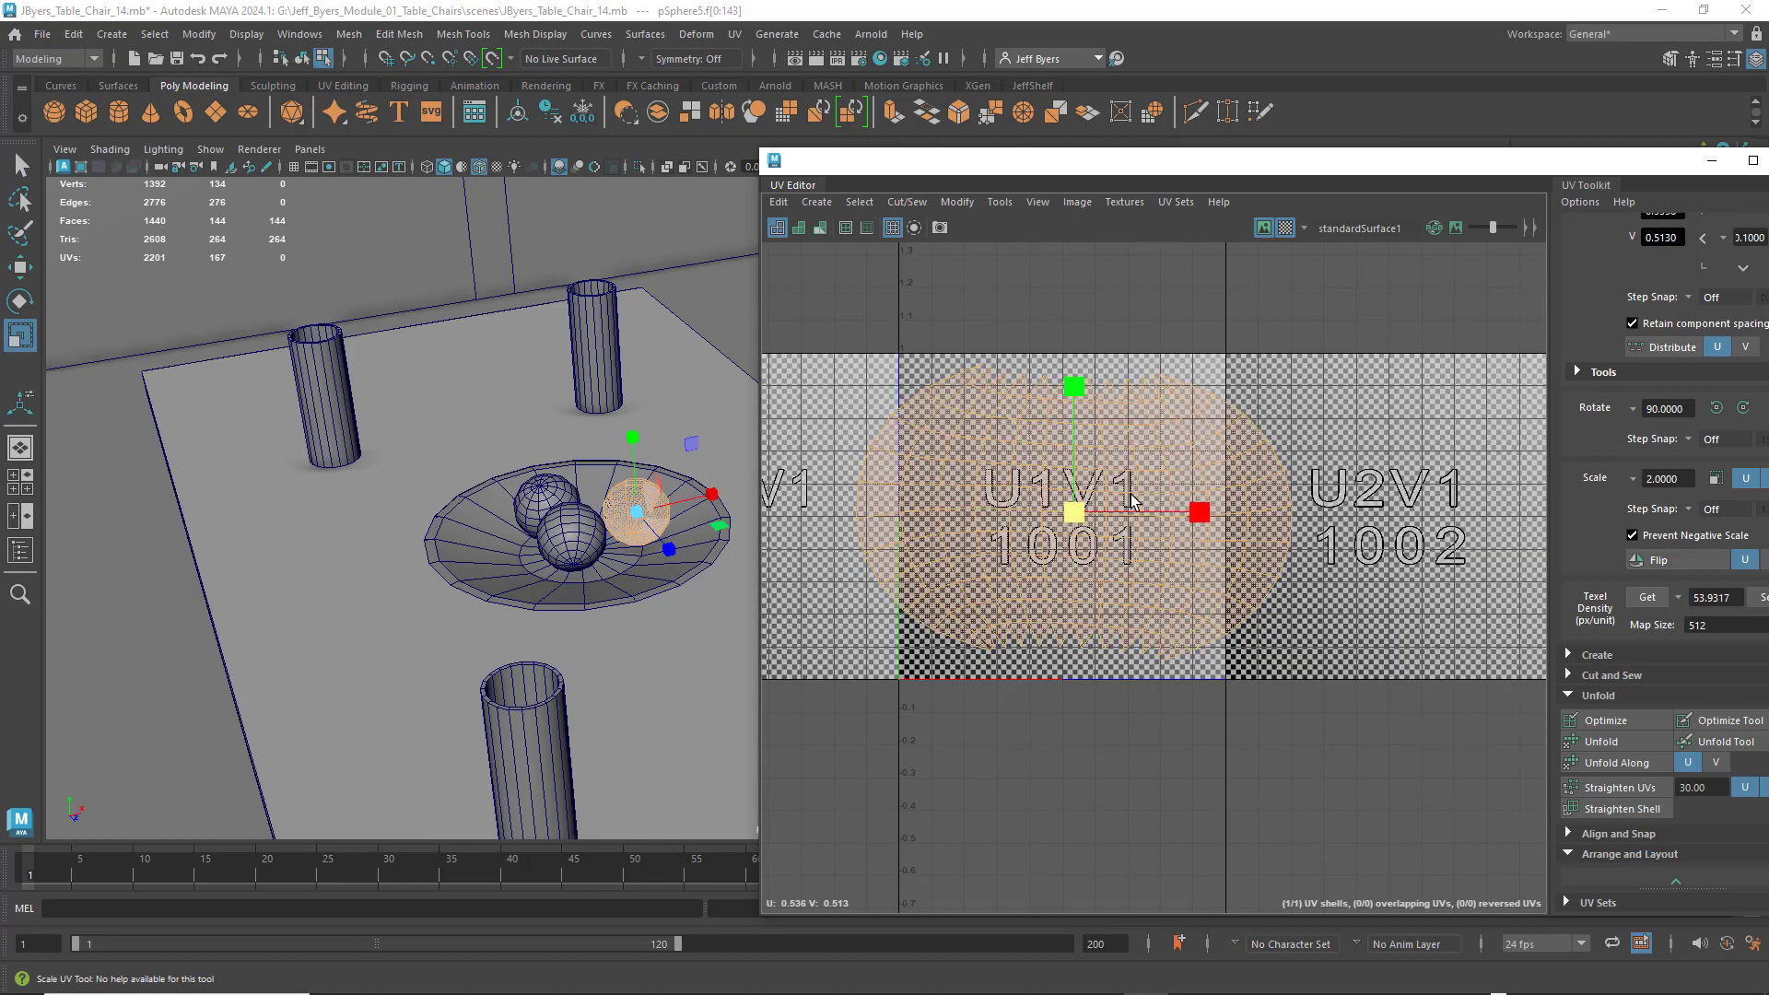
{"action": "left_click_drag", "start_coordinate": [1078, 513], "coordinate": [980, 535]}
- Move the UV Editor clear of the perspective view and examine the checker pattern on the sphere up close
{"action": "key", "text": "super"}
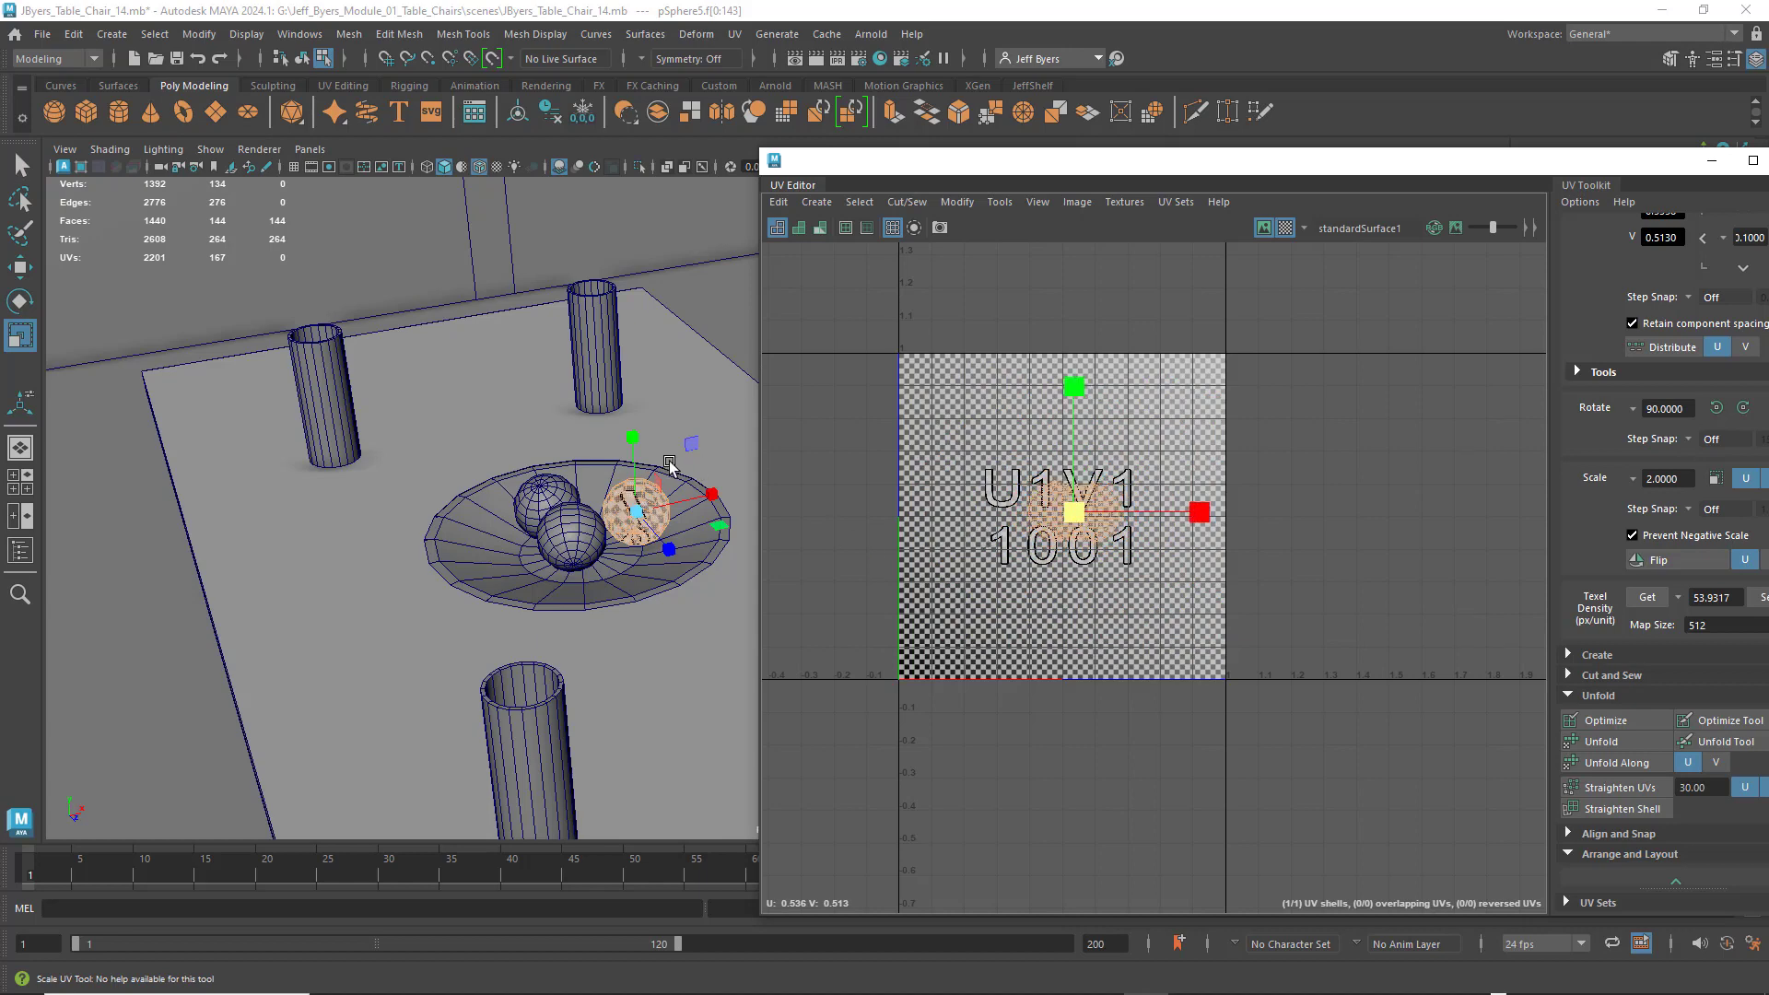
{"action": "key", "text": "super"}
{"action": "key", "text": "space"}
{"action": "left_click", "coordinate": [682, 455]}
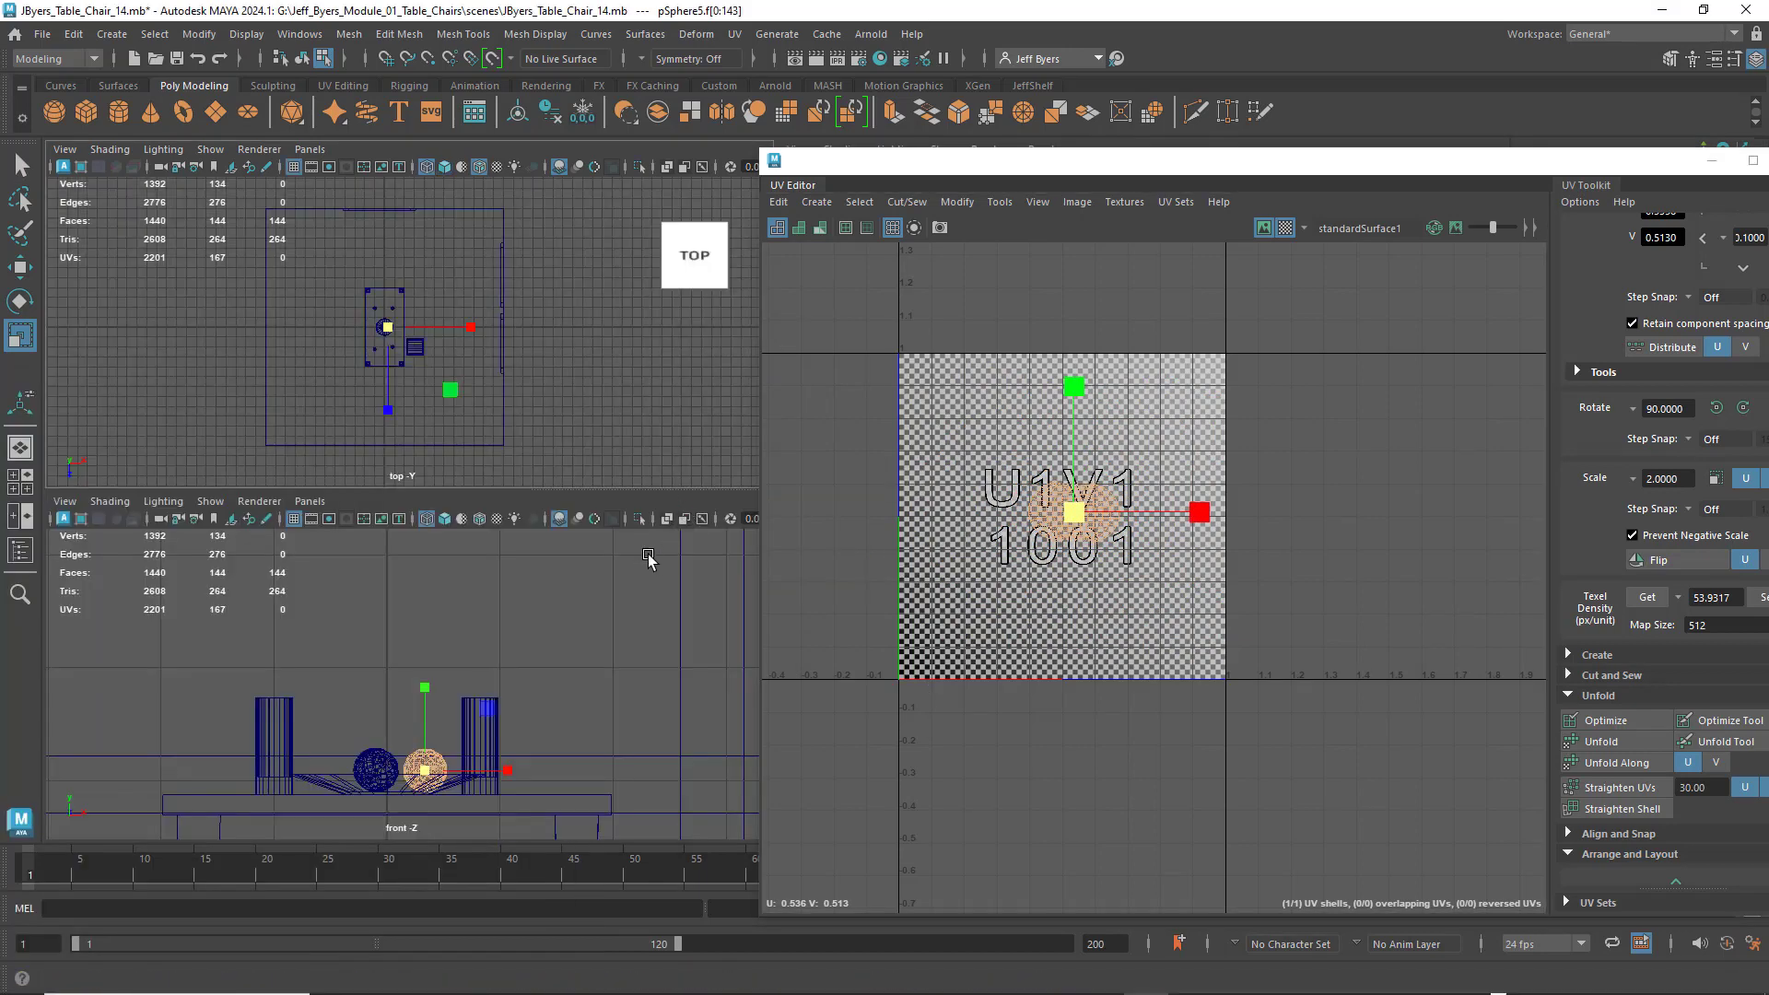
{"action": "key", "text": "space"}
{"action": "key", "text": "space"}
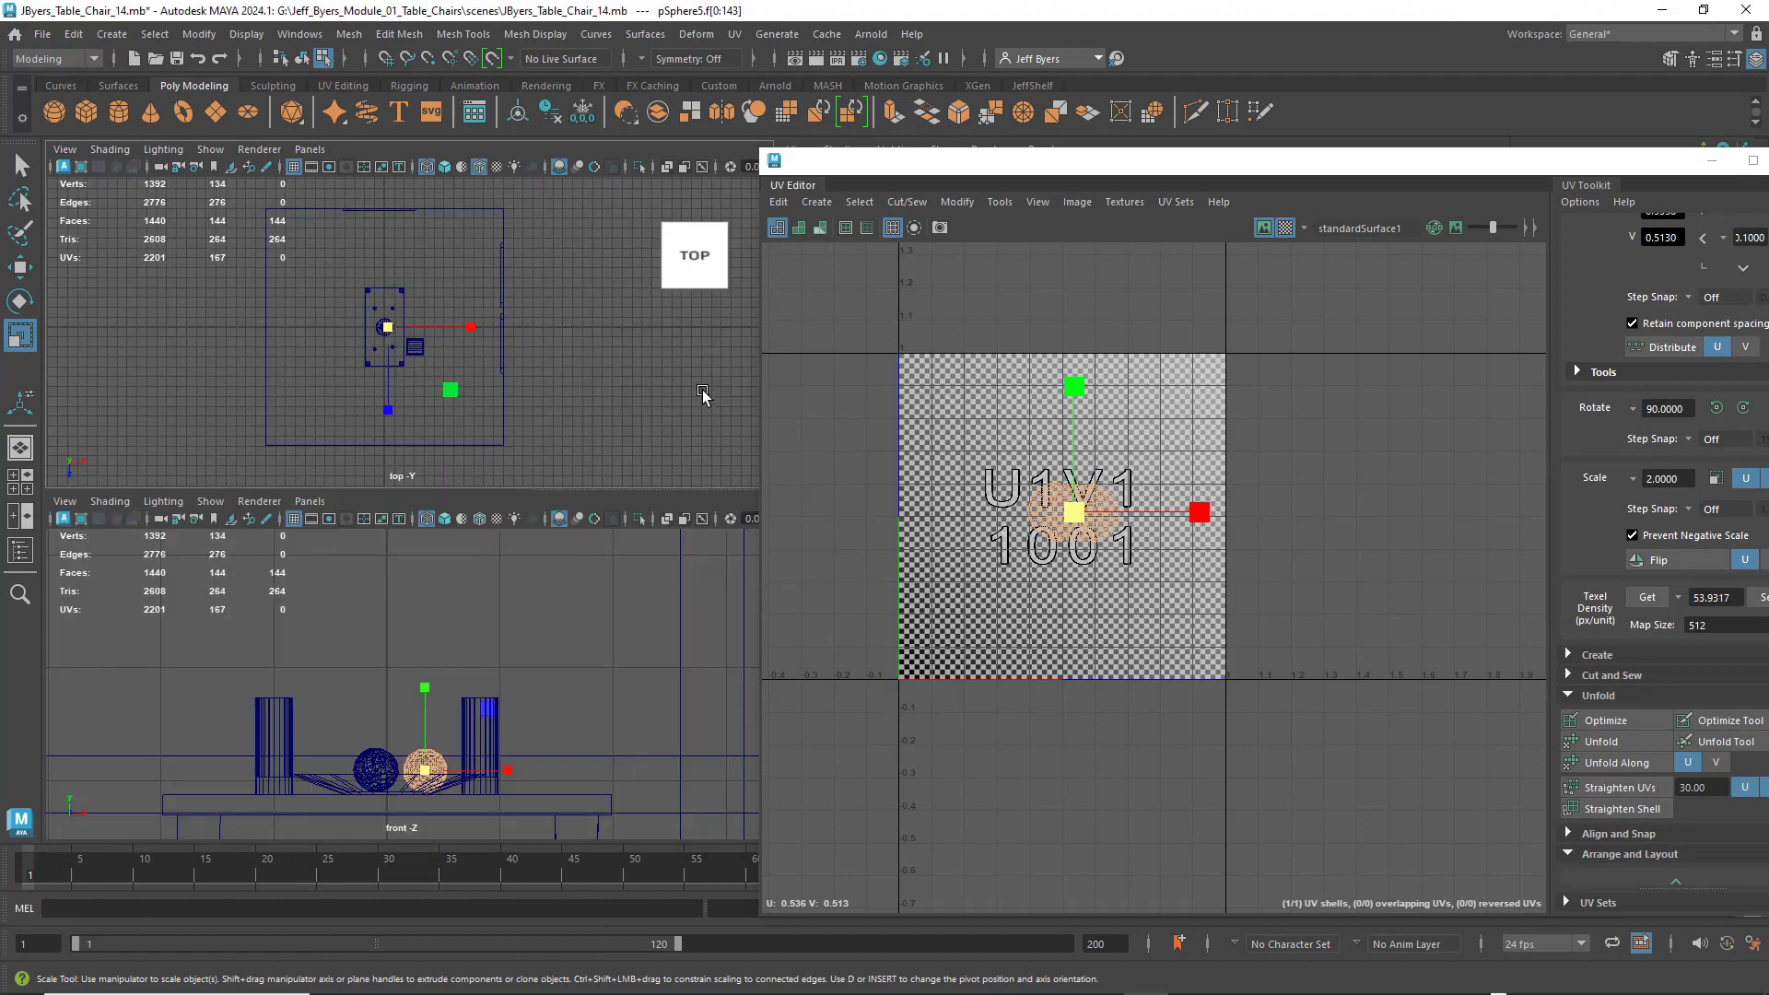
{"action": "left_click_drag", "start_coordinate": [911, 163], "coordinate": [972, 490]}
{"action": "key", "text": "space"}
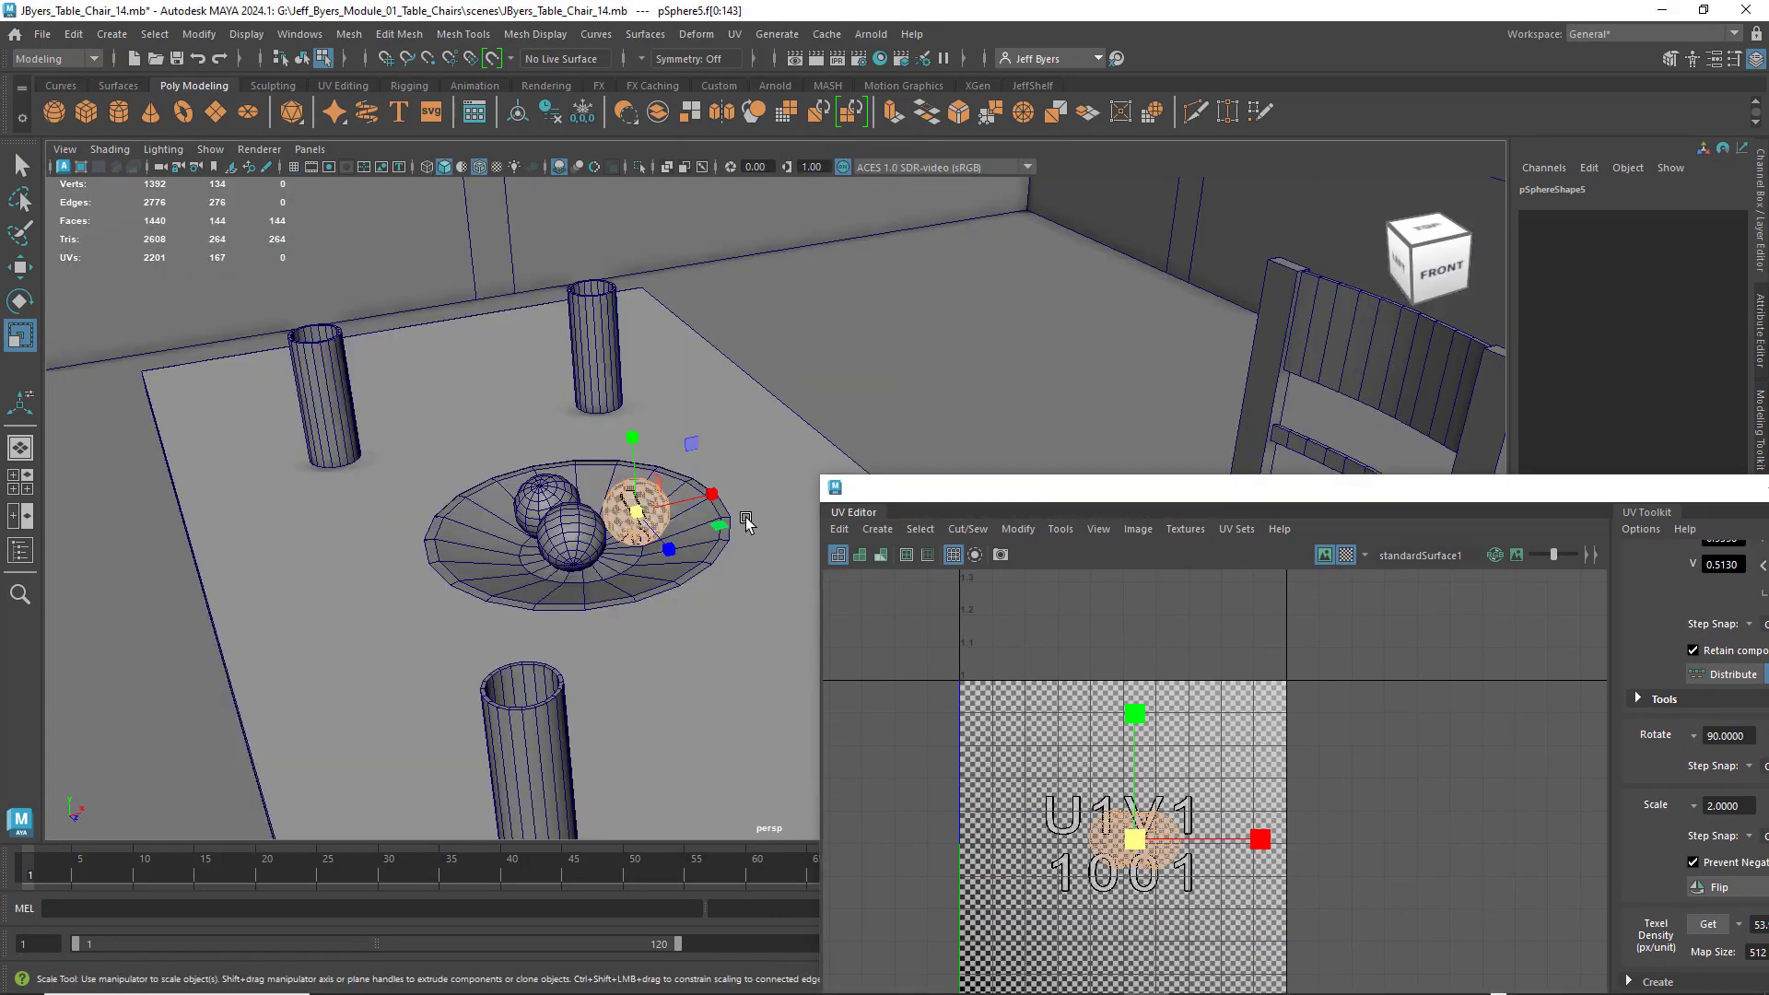
{"action": "left_click_drag", "start_coordinate": [676, 541], "coordinate": [696, 551], "text": "alt"}
{"action": "scroll", "coordinate": [696, 550], "scroll_direction": "up", "scroll_amount": 8}
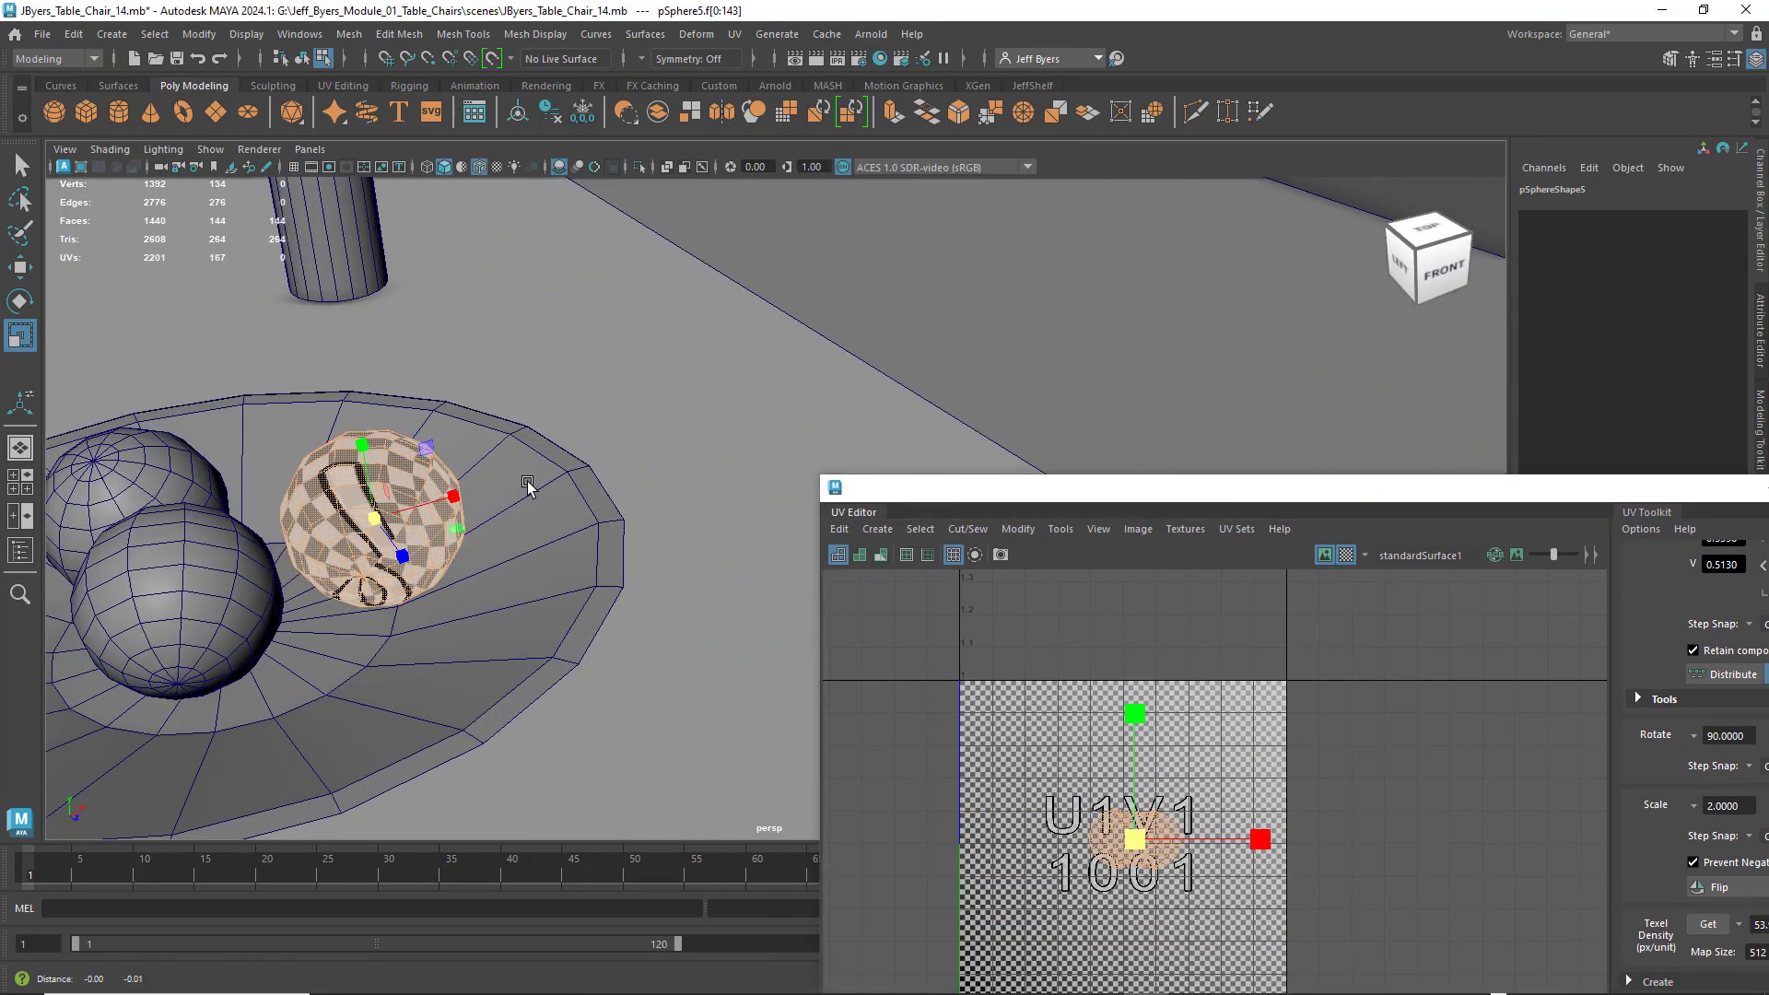
{"action": "left_click_drag", "start_coordinate": [662, 449], "coordinate": [590, 479], "text": "alt"}
- Undo the scaling and the unfolding of the sphere's UVs
{"action": "left_click_drag", "start_coordinate": [1074, 488], "coordinate": [934, 280]}
{"action": "key", "text": "ctrl+z"}
{"action": "key", "text": "ctrl+z"}
{"action": "key", "text": "ctrl+z"}
{"action": "key", "text": "ctrl+z"}
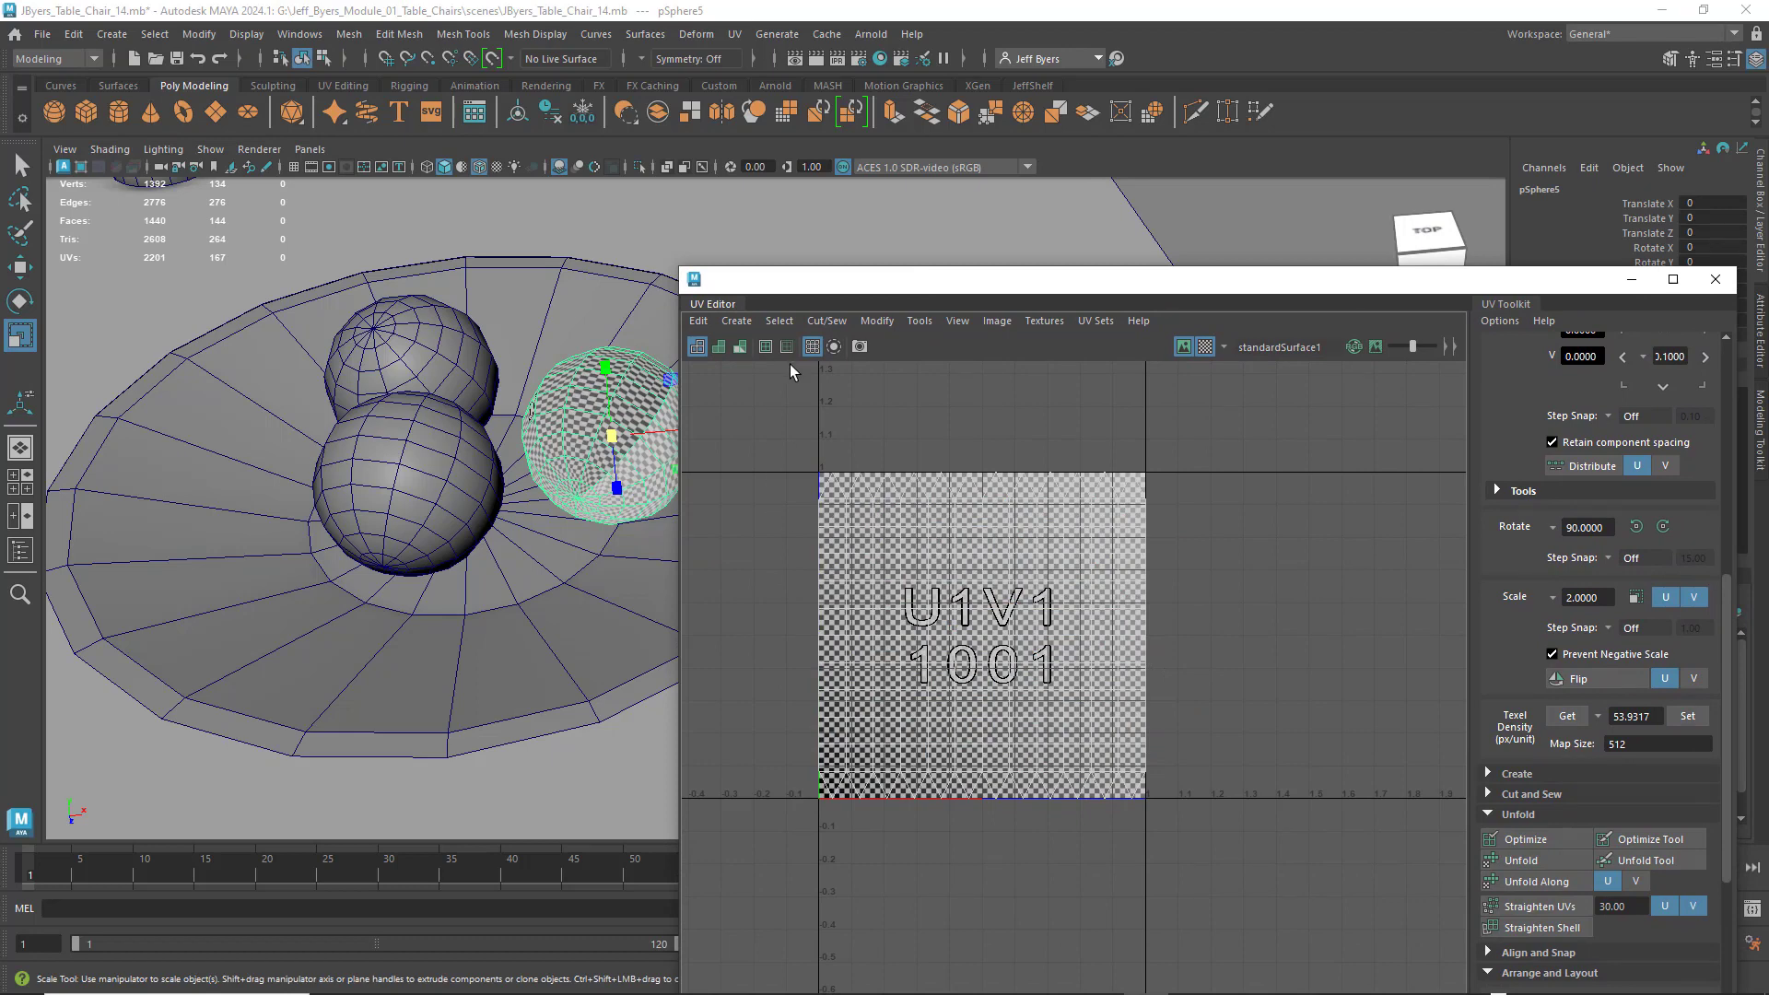
- Select the sphere's whole UV shell, scale it down uniformly, and compress it along V to about half its width
{"action": "left_click_drag", "start_coordinate": [801, 280], "coordinate": [955, 291]}
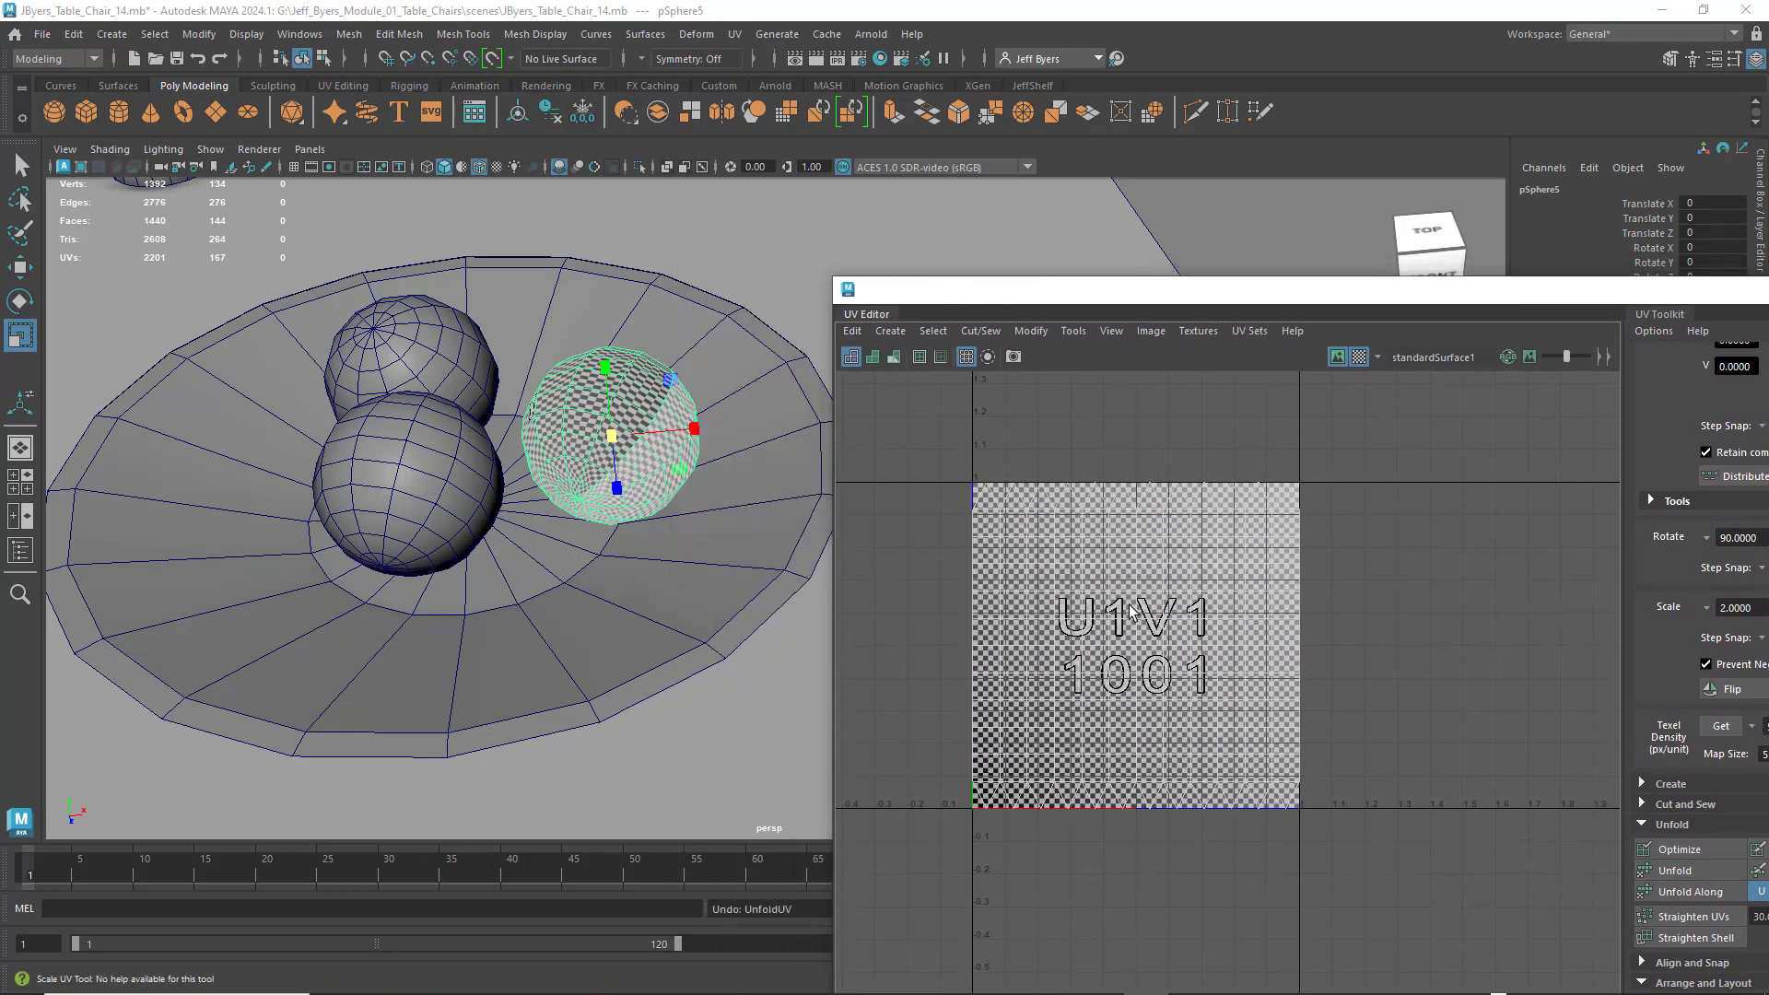
{"action": "right_click_drag", "start_coordinate": [1131, 571], "coordinate": [1064, 544]}
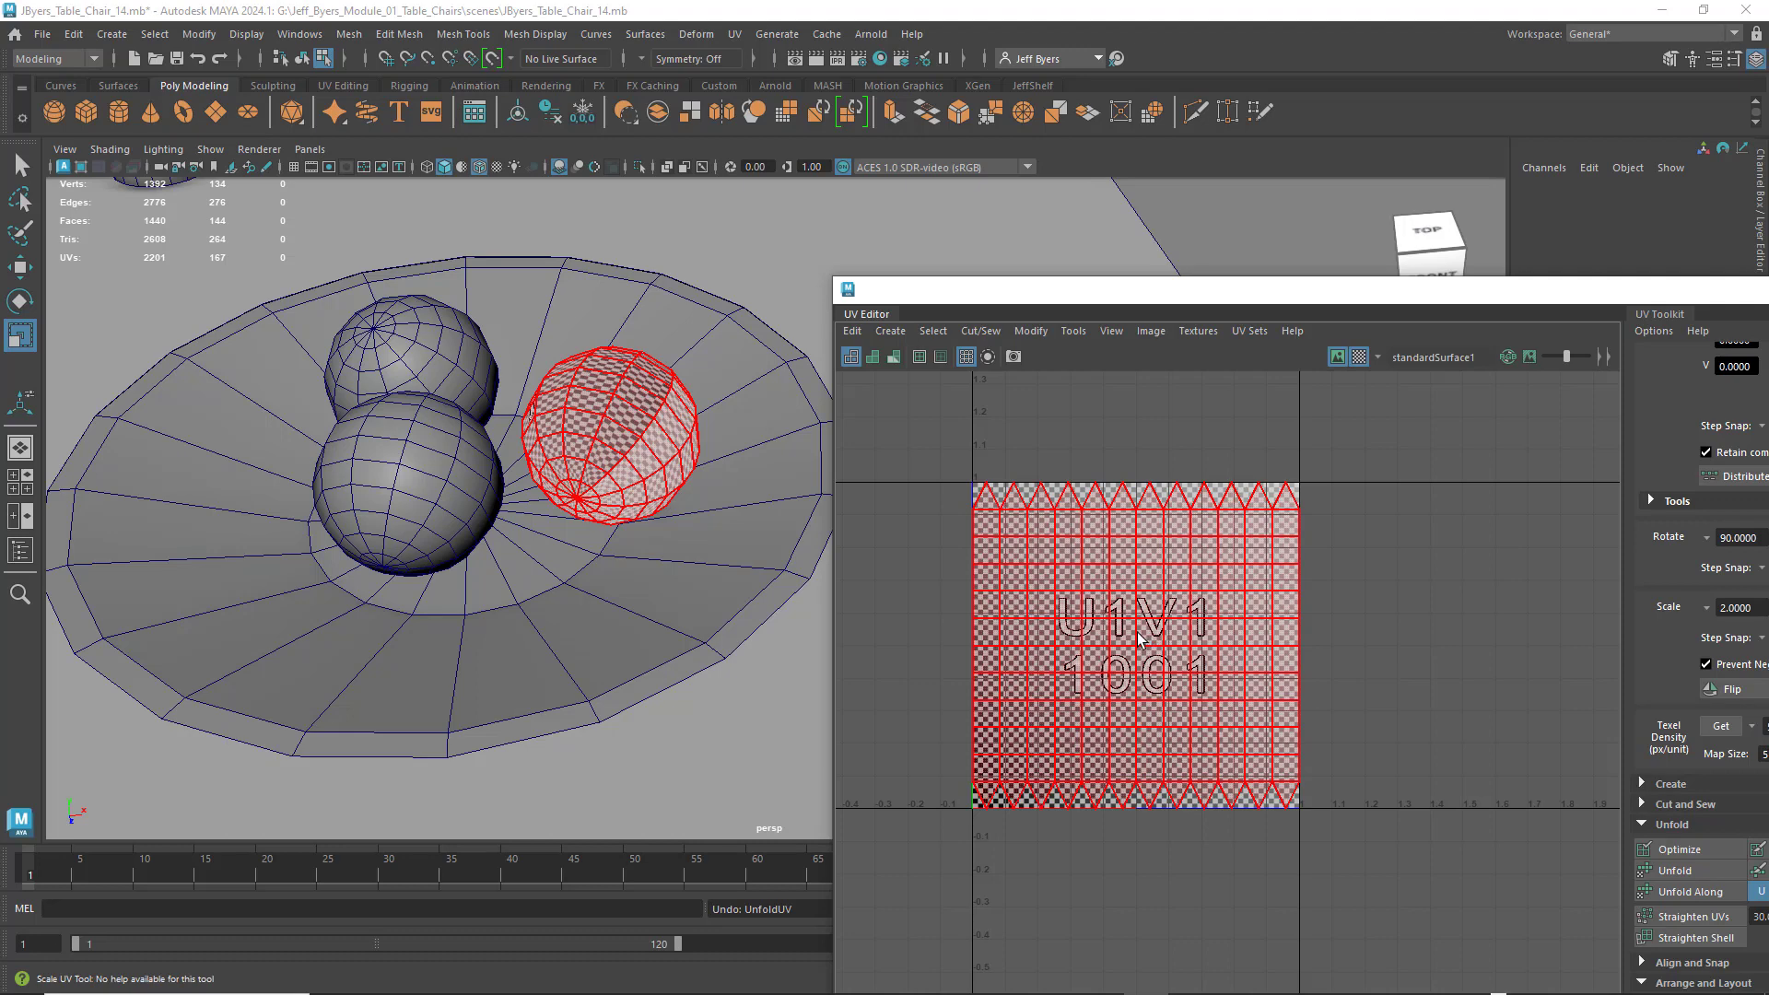
{"action": "double_click", "coordinate": [1133, 628]}
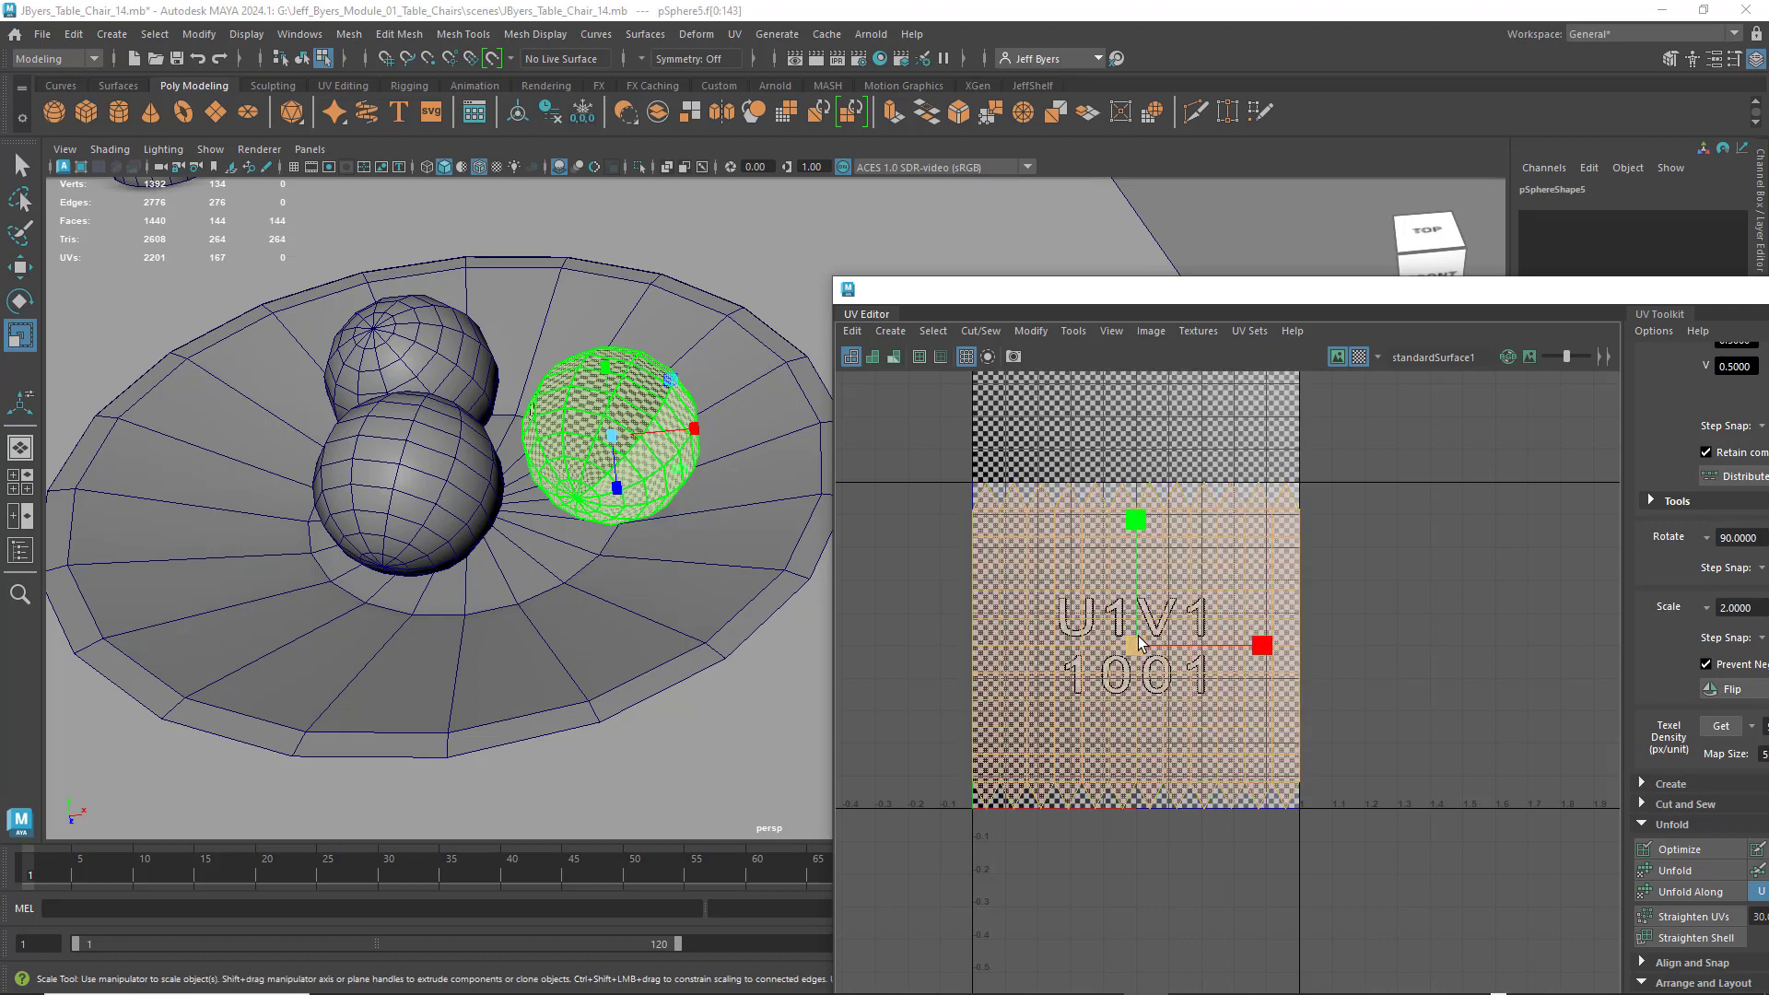
{"action": "left_click_drag", "start_coordinate": [1140, 643], "coordinate": [1095, 643]}
{"action": "left_click_drag", "start_coordinate": [1140, 523], "coordinate": [1133, 577]}
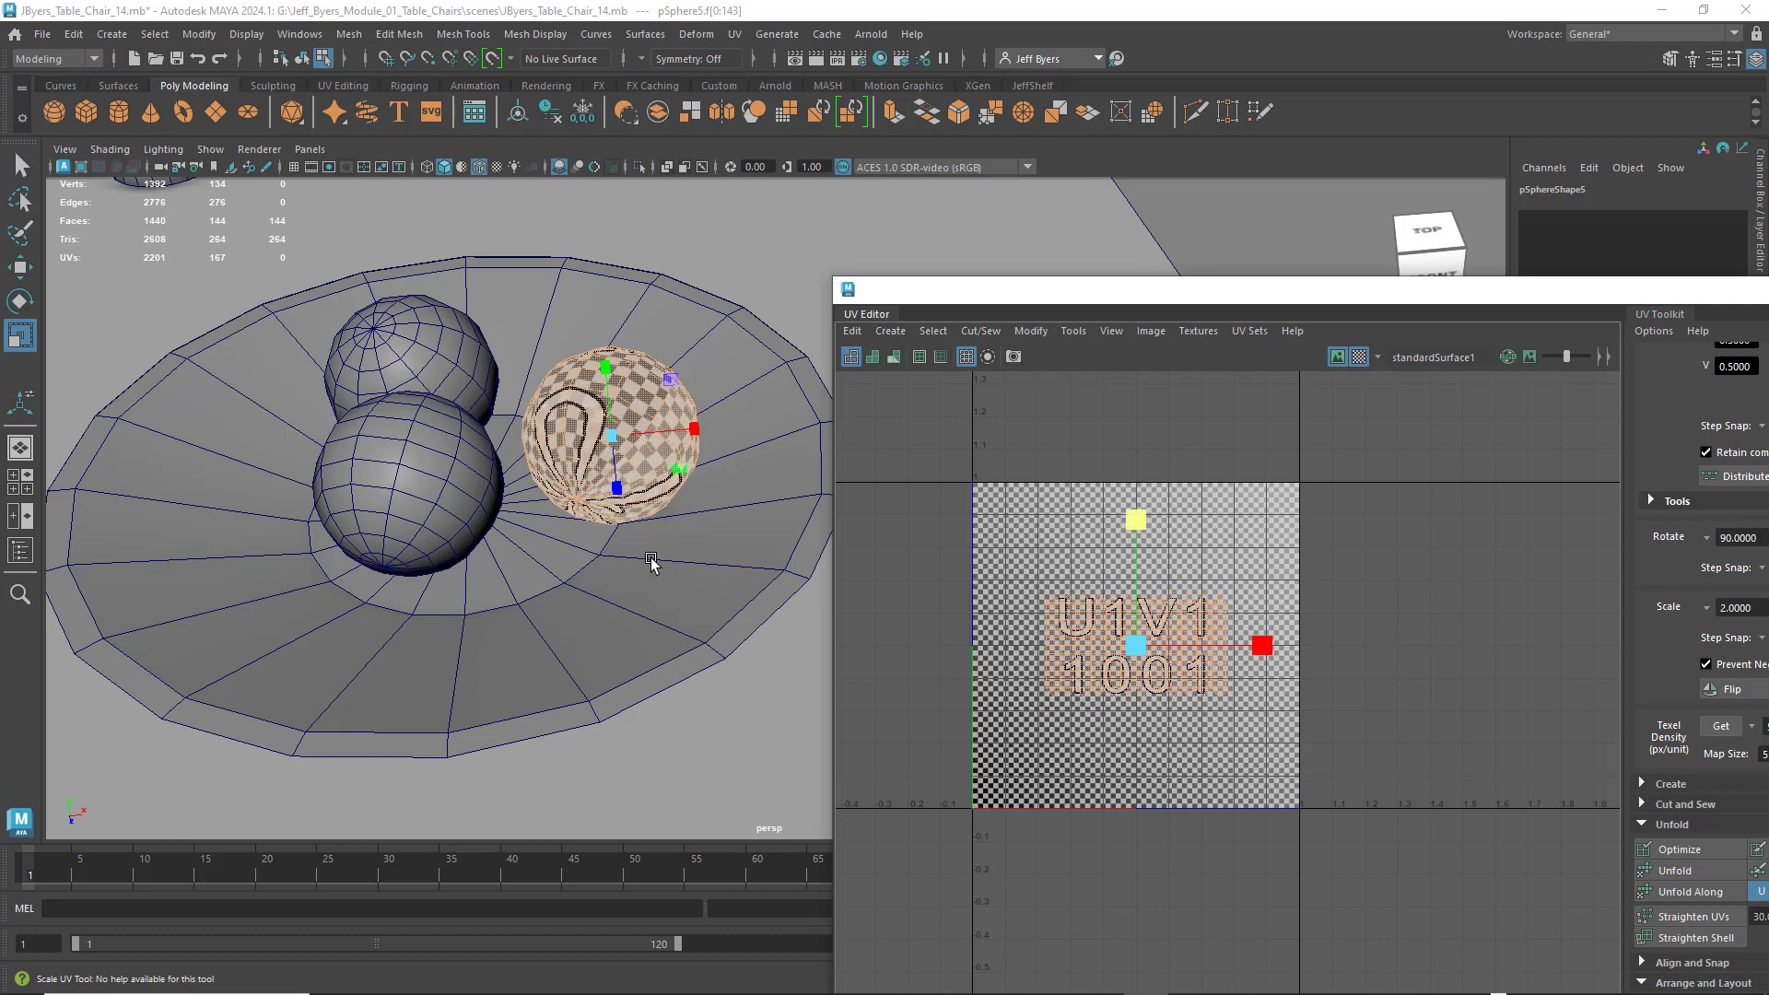
- Examine the checker pattern on the sphere from several angles for stretching
{"action": "left_click_drag", "start_coordinate": [651, 563], "coordinate": [654, 584], "text": "alt"}
{"action": "middle_click_drag", "start_coordinate": [606, 569], "coordinate": [562, 645], "text": "alt"}
{"action": "right_click_drag", "start_coordinate": [563, 645], "coordinate": [580, 620], "text": "alt"}
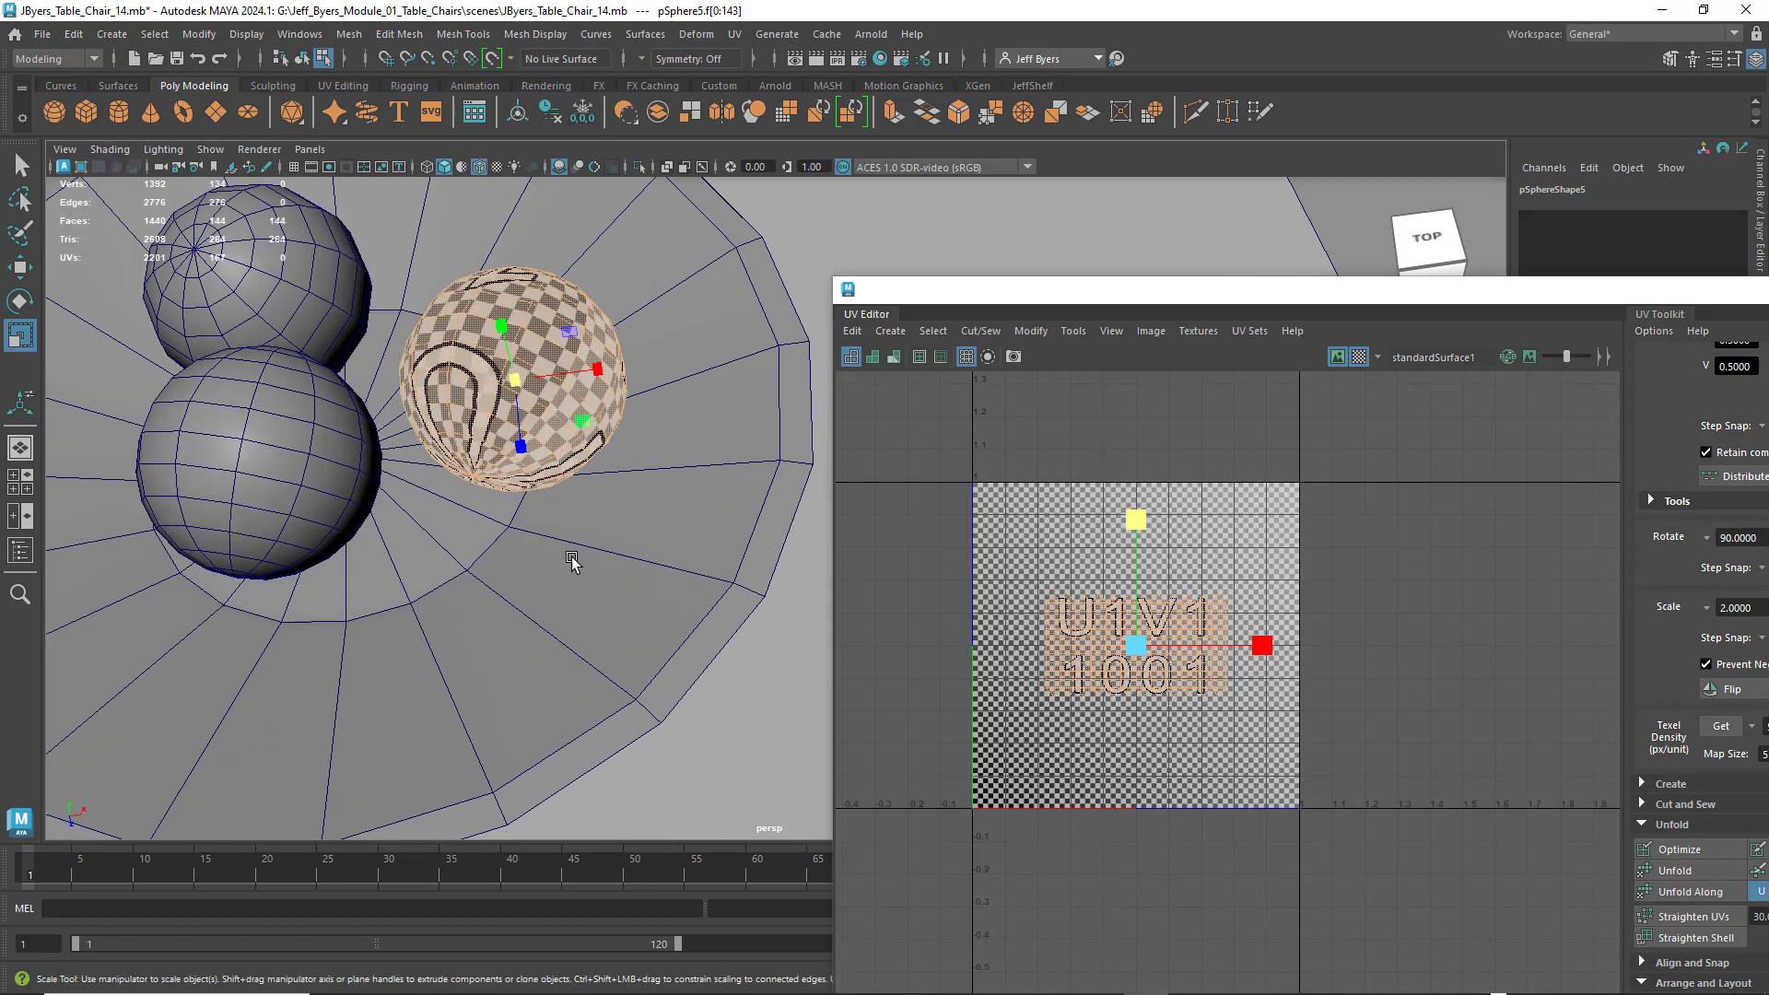
{"action": "left_click_drag", "start_coordinate": [572, 561], "coordinate": [664, 609], "text": "alt"}
{"action": "right_click_drag", "start_coordinate": [678, 623], "coordinate": [645, 573], "text": "alt"}
{"action": "scroll", "coordinate": [700, 634], "scroll_direction": "down", "scroll_amount": 4}
{"action": "left_click_drag", "start_coordinate": [634, 612], "coordinate": [518, 579], "text": "alt"}
{"action": "middle_click_drag", "start_coordinate": [518, 579], "coordinate": [526, 606], "text": "alt"}
{"action": "left_click_drag", "start_coordinate": [526, 611], "coordinate": [610, 610], "text": "alt"}
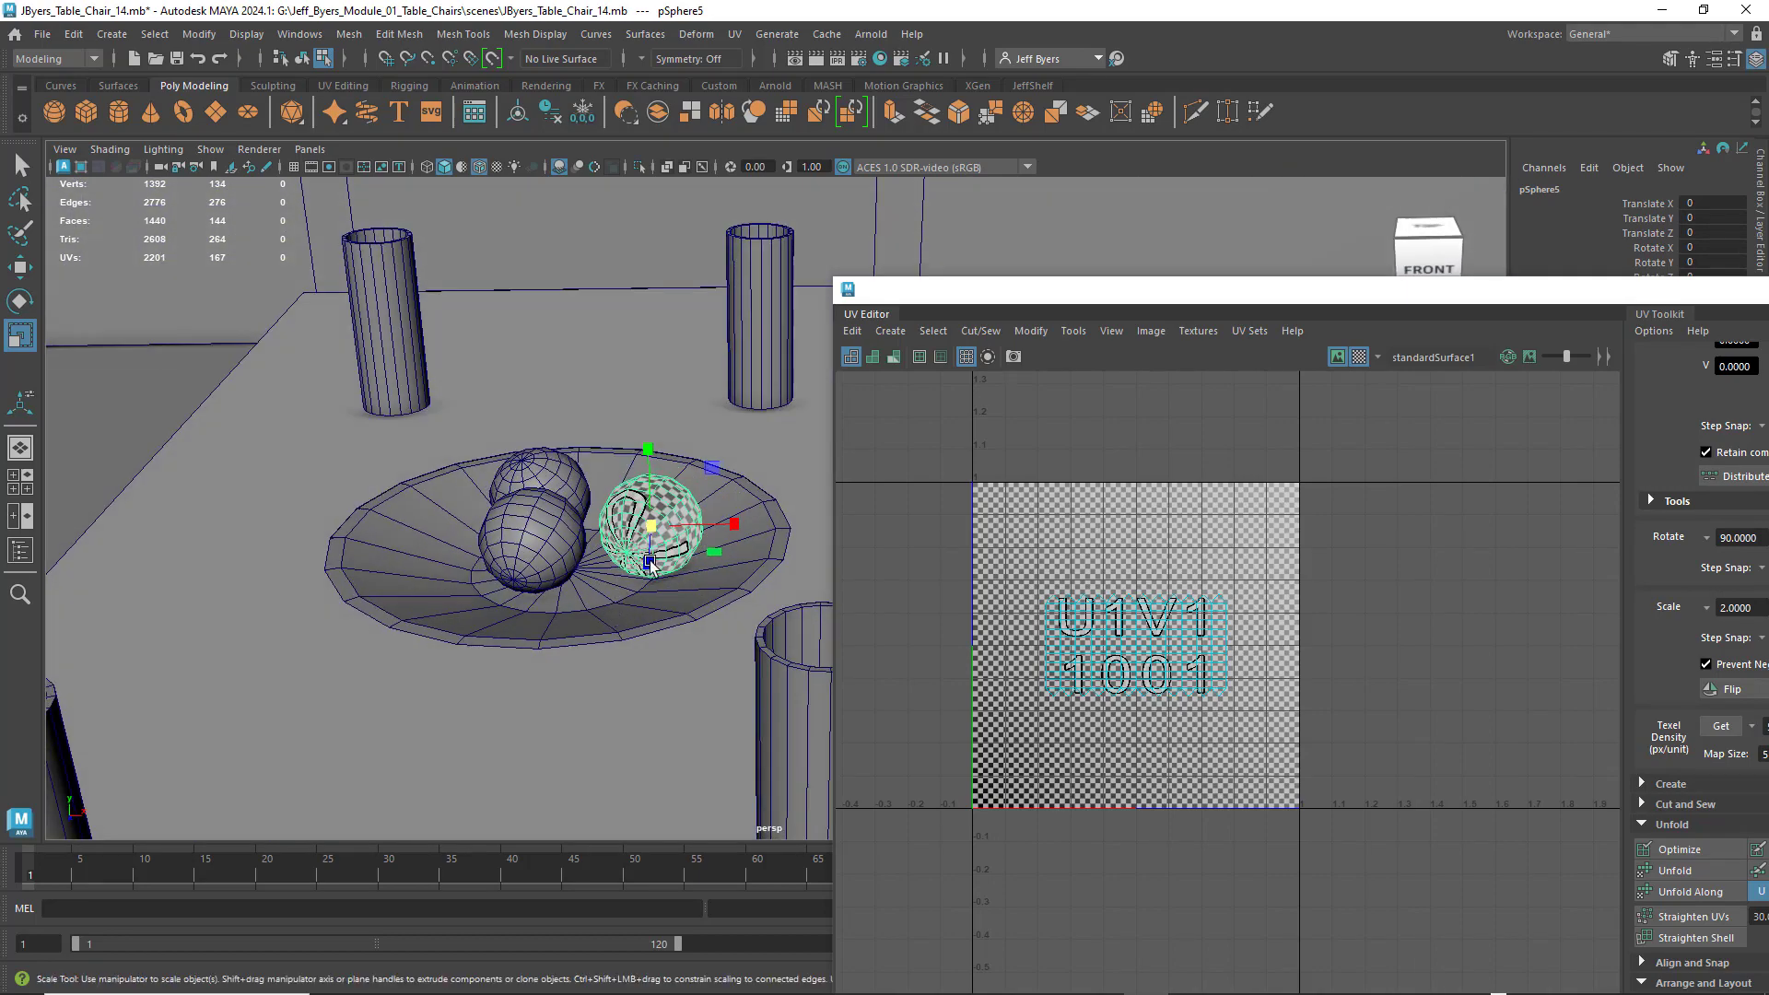
- Select the dish and examine its checker pattern and UV layout from several angles and a wider view
{"action": "left_click", "coordinate": [621, 627]}
{"action": "right_click", "coordinate": [626, 628]}
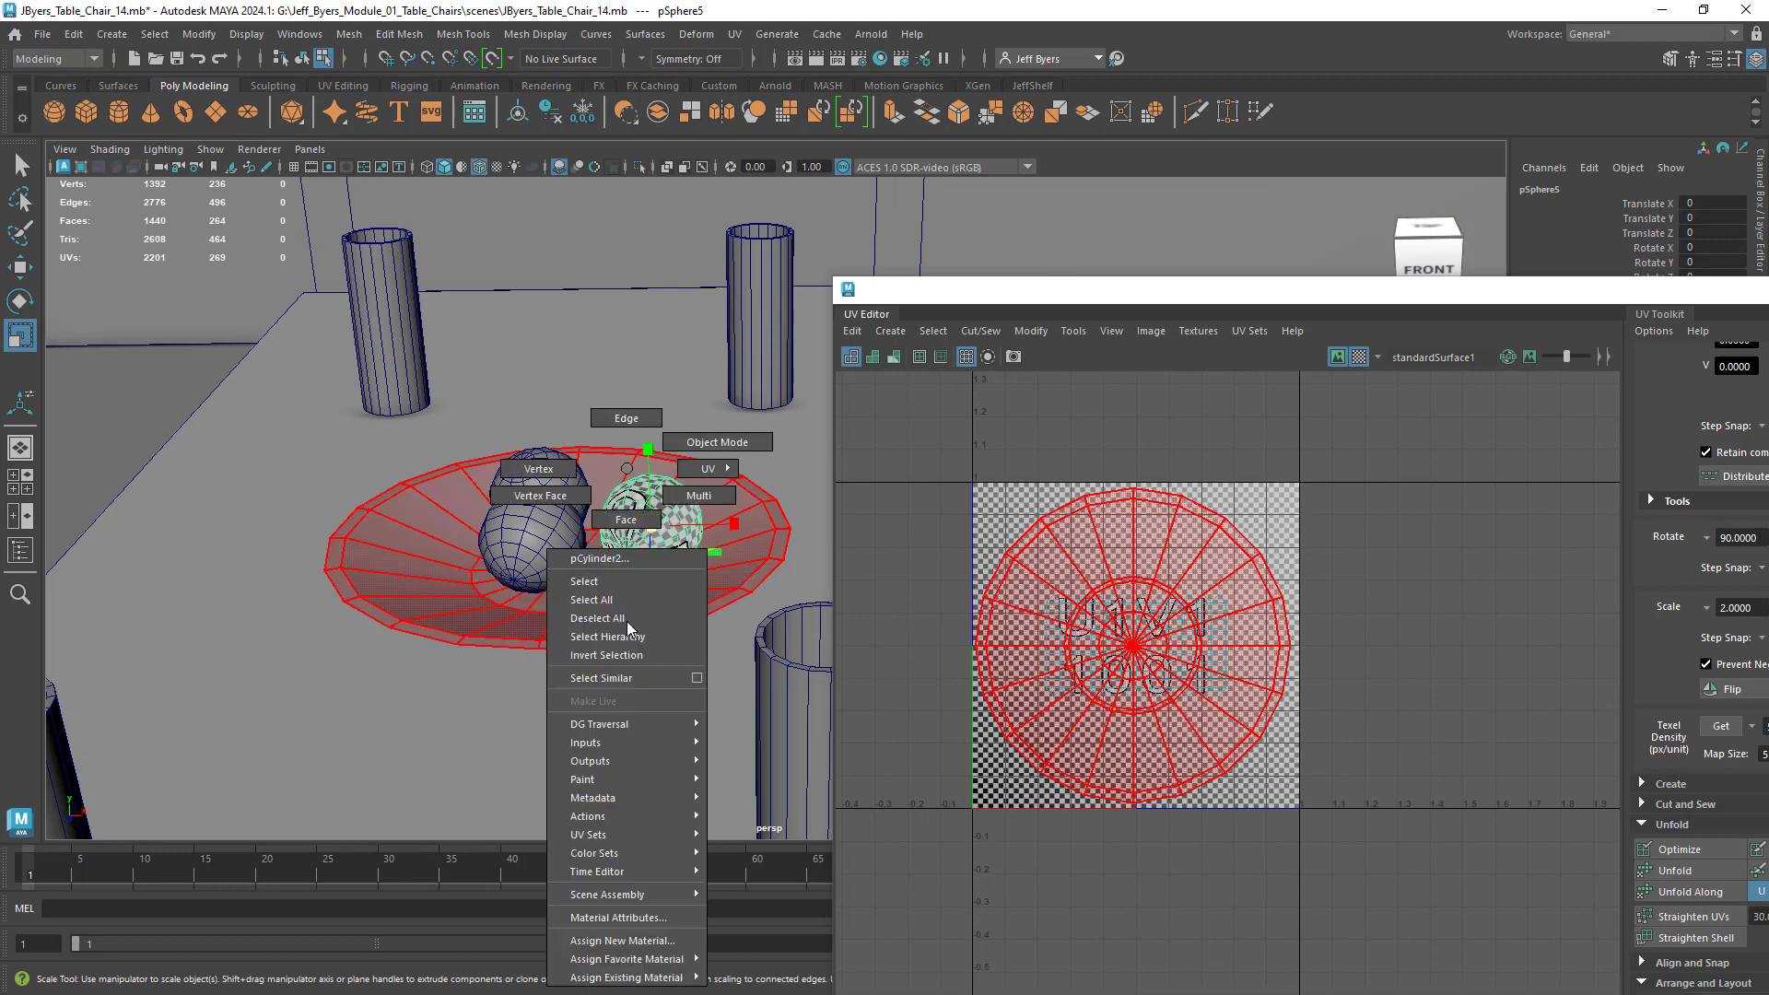
{"action": "left_click", "coordinate": [607, 590]}
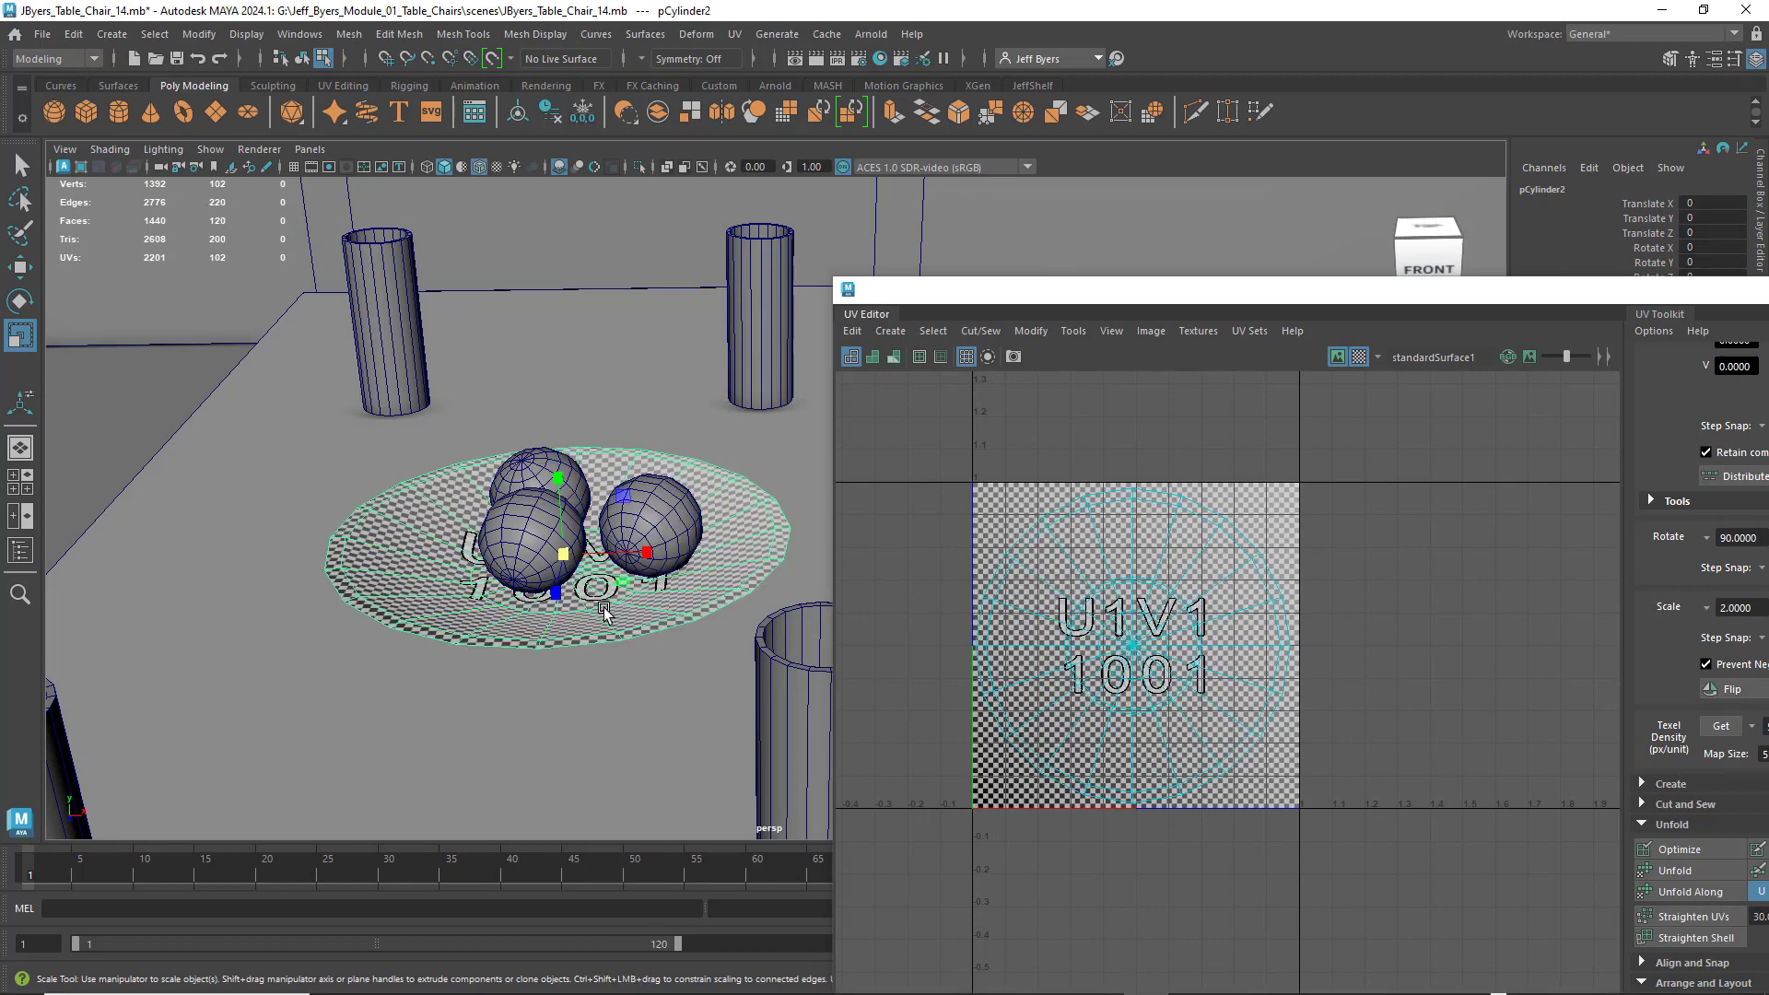
{"action": "mouse_move", "coordinate": [604, 608]}
{"action": "left_mouse_down", "text": "alt"}
{"action": "mouse_move", "coordinate": [625, 656]}
{"action": "mouse_move", "coordinate": [615, 613]}
{"action": "left_mouse_up", "text": "alt"}
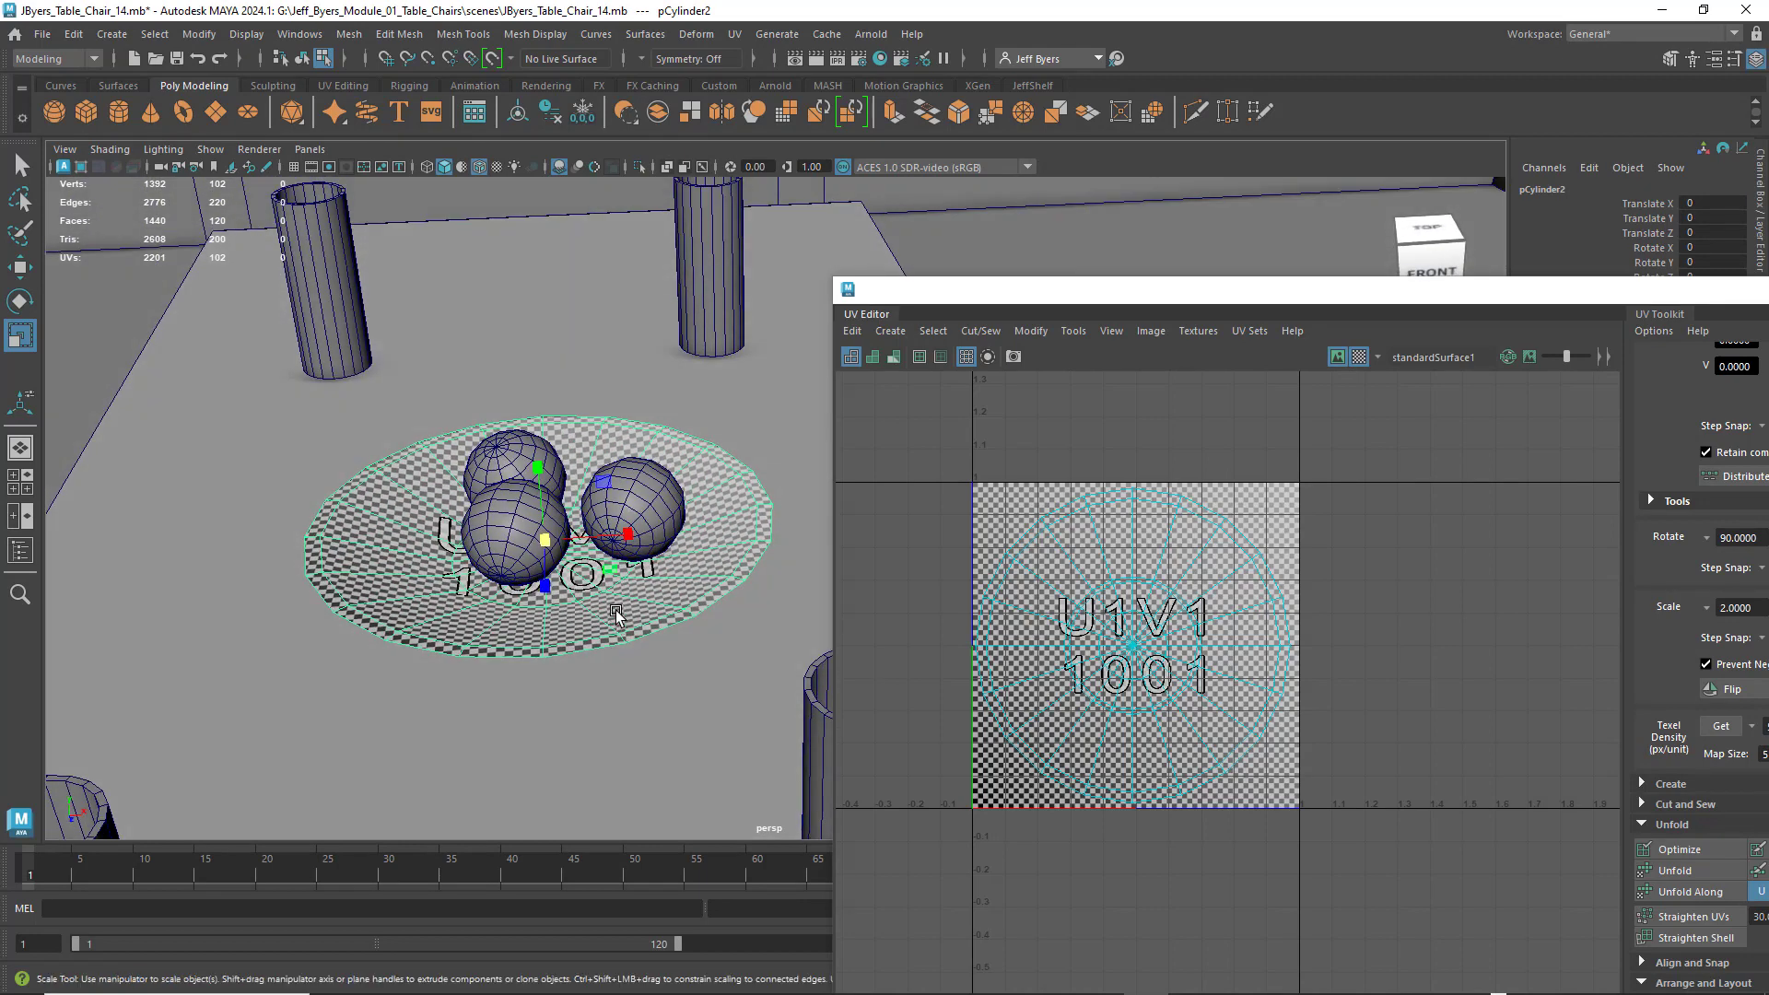
{"action": "scroll", "coordinate": [614, 612], "scroll_direction": "down", "scroll_amount": 3}
{"action": "middle_click_drag", "start_coordinate": [637, 613], "coordinate": [634, 647], "text": "alt"}
{"action": "scroll", "coordinate": [636, 645], "scroll_direction": "down", "scroll_amount": 1}
{"action": "left_click_drag", "start_coordinate": [638, 644], "coordinate": [682, 635], "text": "alt"}
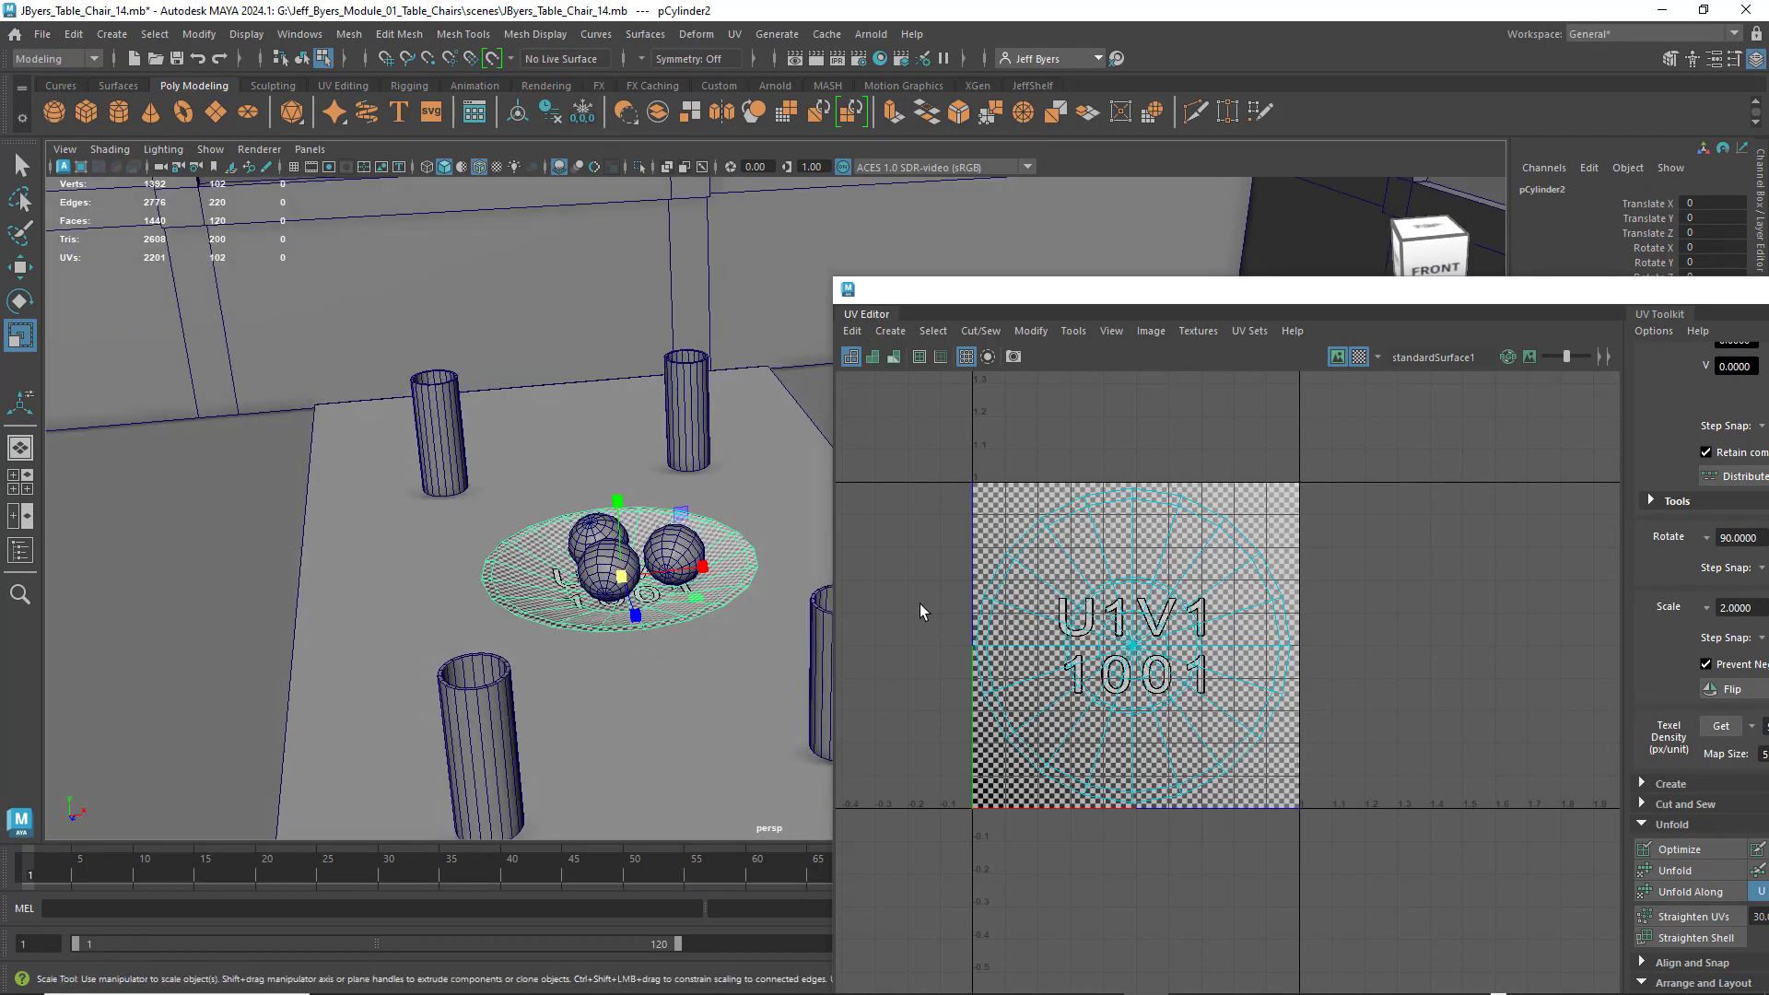
{"action": "mouse_move", "coordinate": [1071, 578]}
{"action": "right_mouse_down"}
{"action": "mouse_move", "coordinate": [1056, 640]}
{"action": "mouse_move", "coordinate": [1055, 569]}
{"action": "mouse_move", "coordinate": [1022, 562]}
{"action": "mouse_move", "coordinate": [1067, 625]}
{"action": "mouse_move", "coordinate": [1074, 580]}
{"action": "right_mouse_up"}
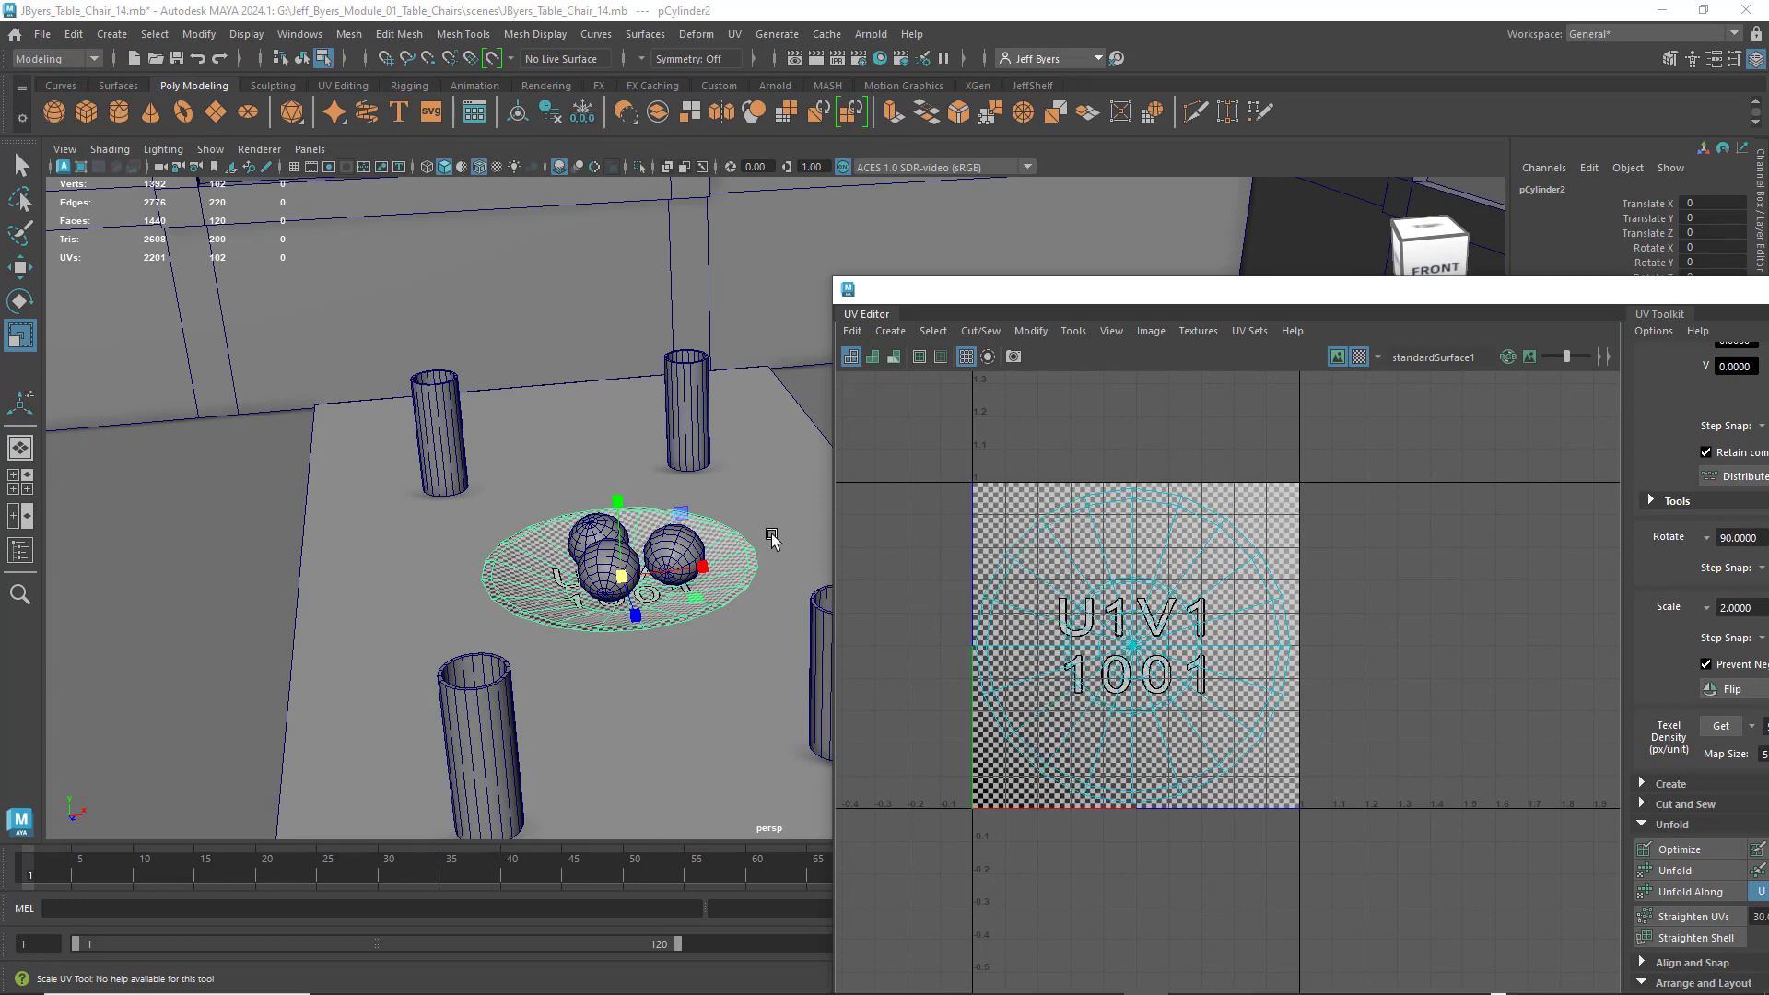
- Select the checker-mapped sphere in the dish, activate the Move tool, and shift the UV Editor window away from the table
{"action": "left_click", "coordinate": [673, 551]}
{"action": "right_click_drag", "start_coordinate": [673, 551], "coordinate": [657, 583]}
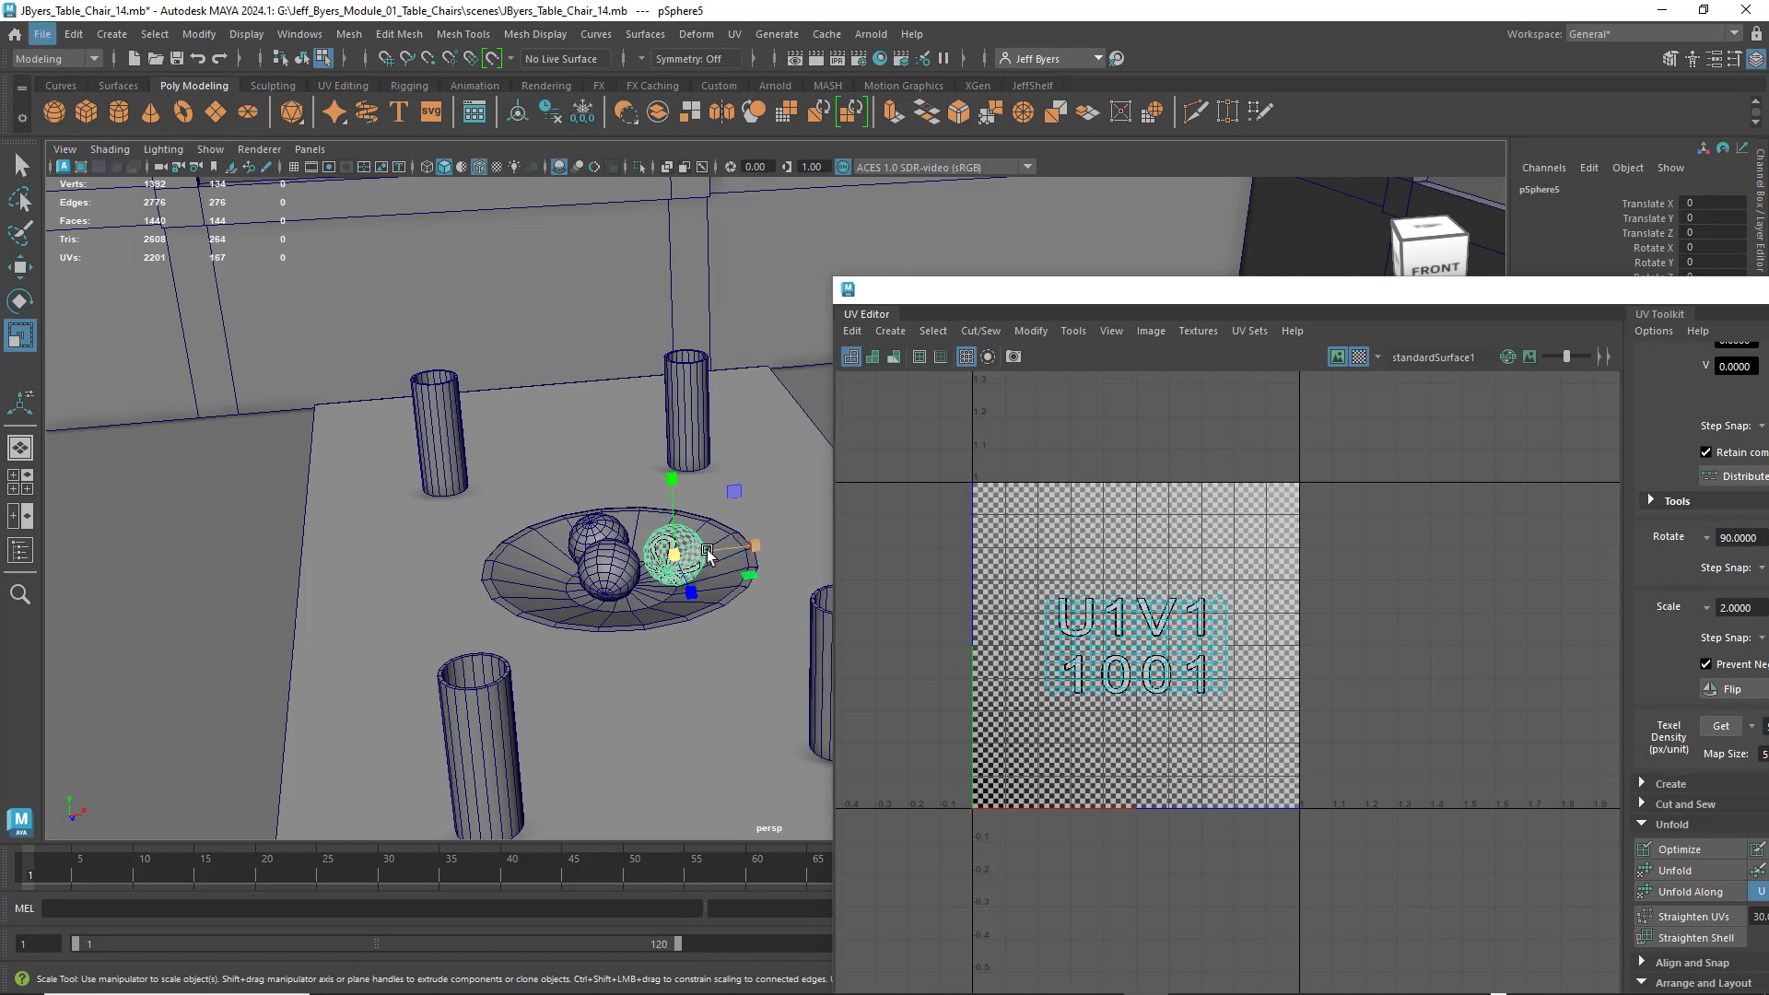
{"action": "key", "text": "w"}
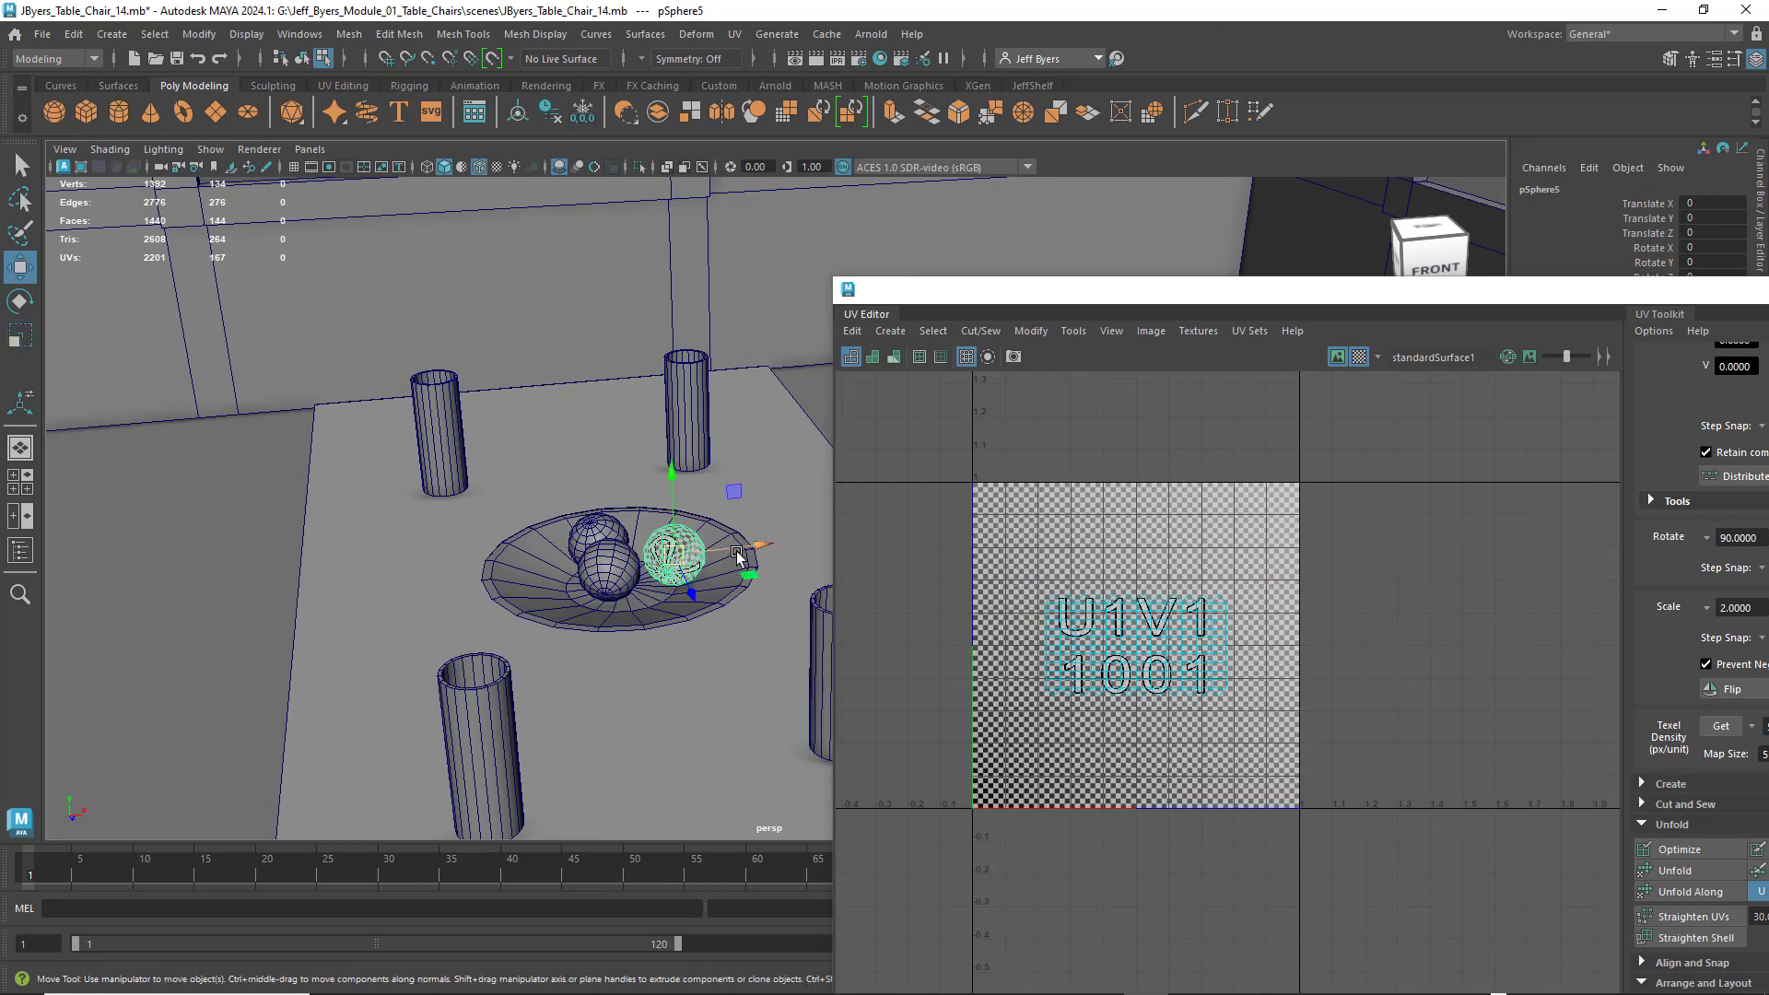
{"action": "left_click_drag", "start_coordinate": [737, 556], "coordinate": [593, 545], "text": "alt"}
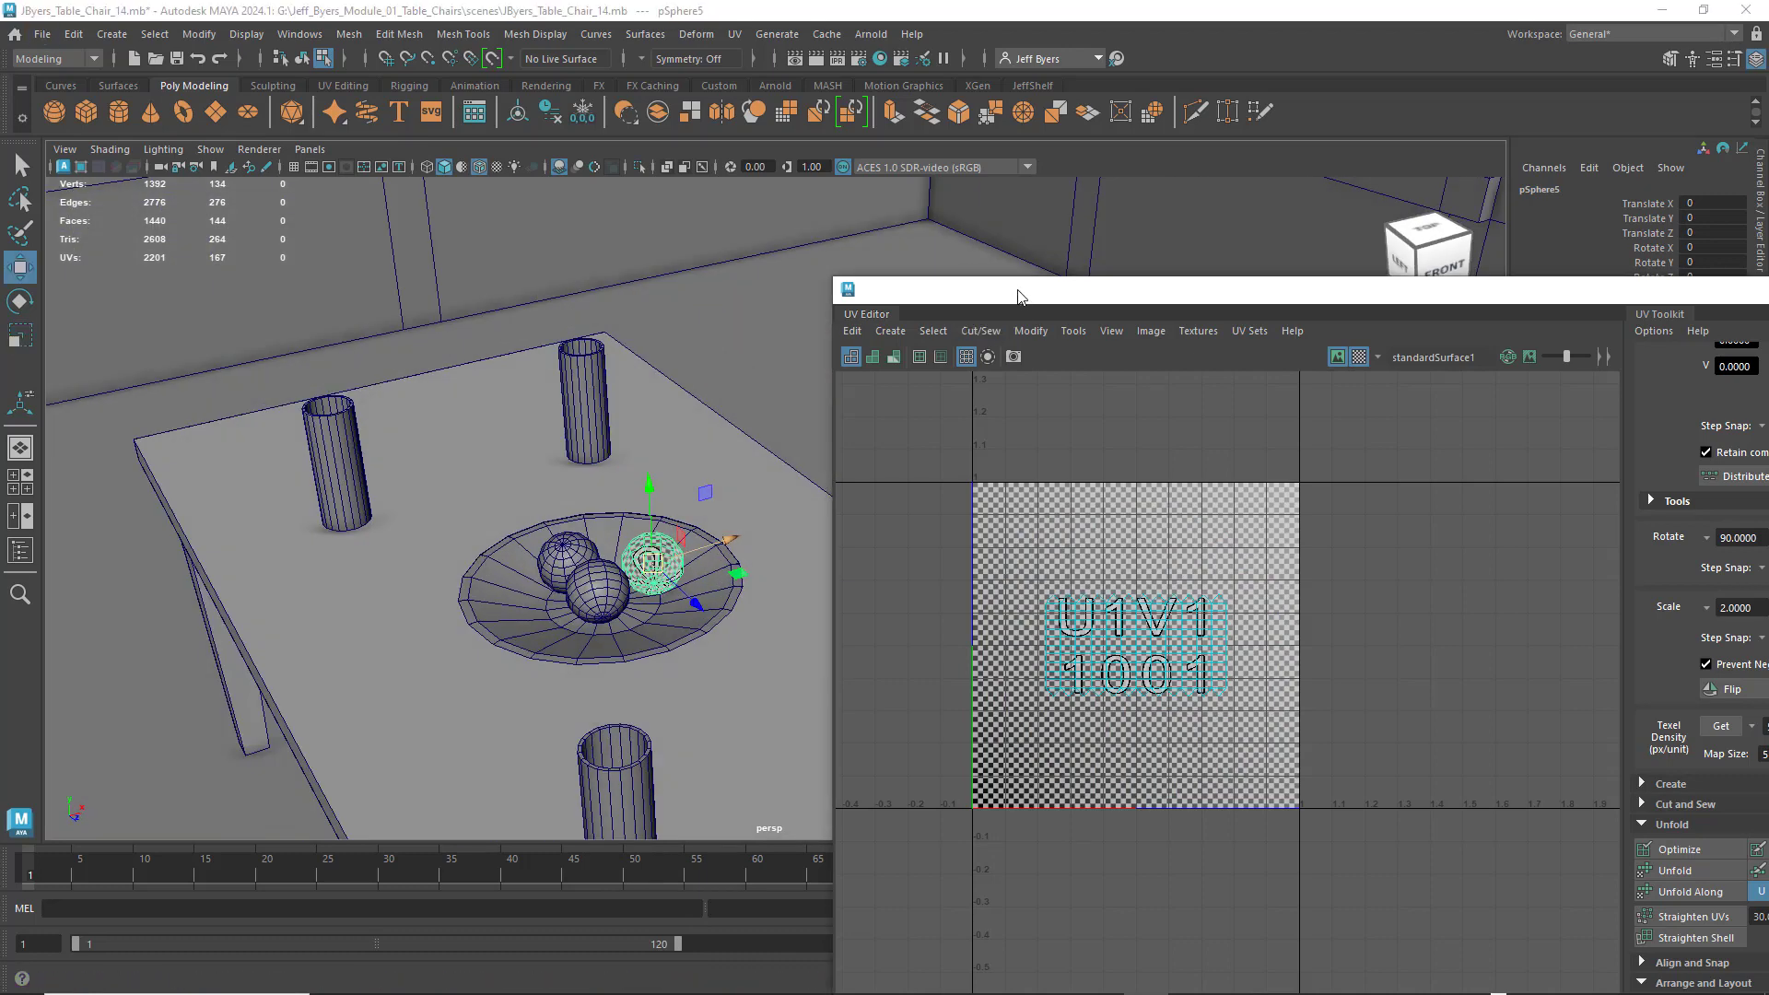
{"action": "left_click_drag", "start_coordinate": [1013, 293], "coordinate": [1048, 240]}
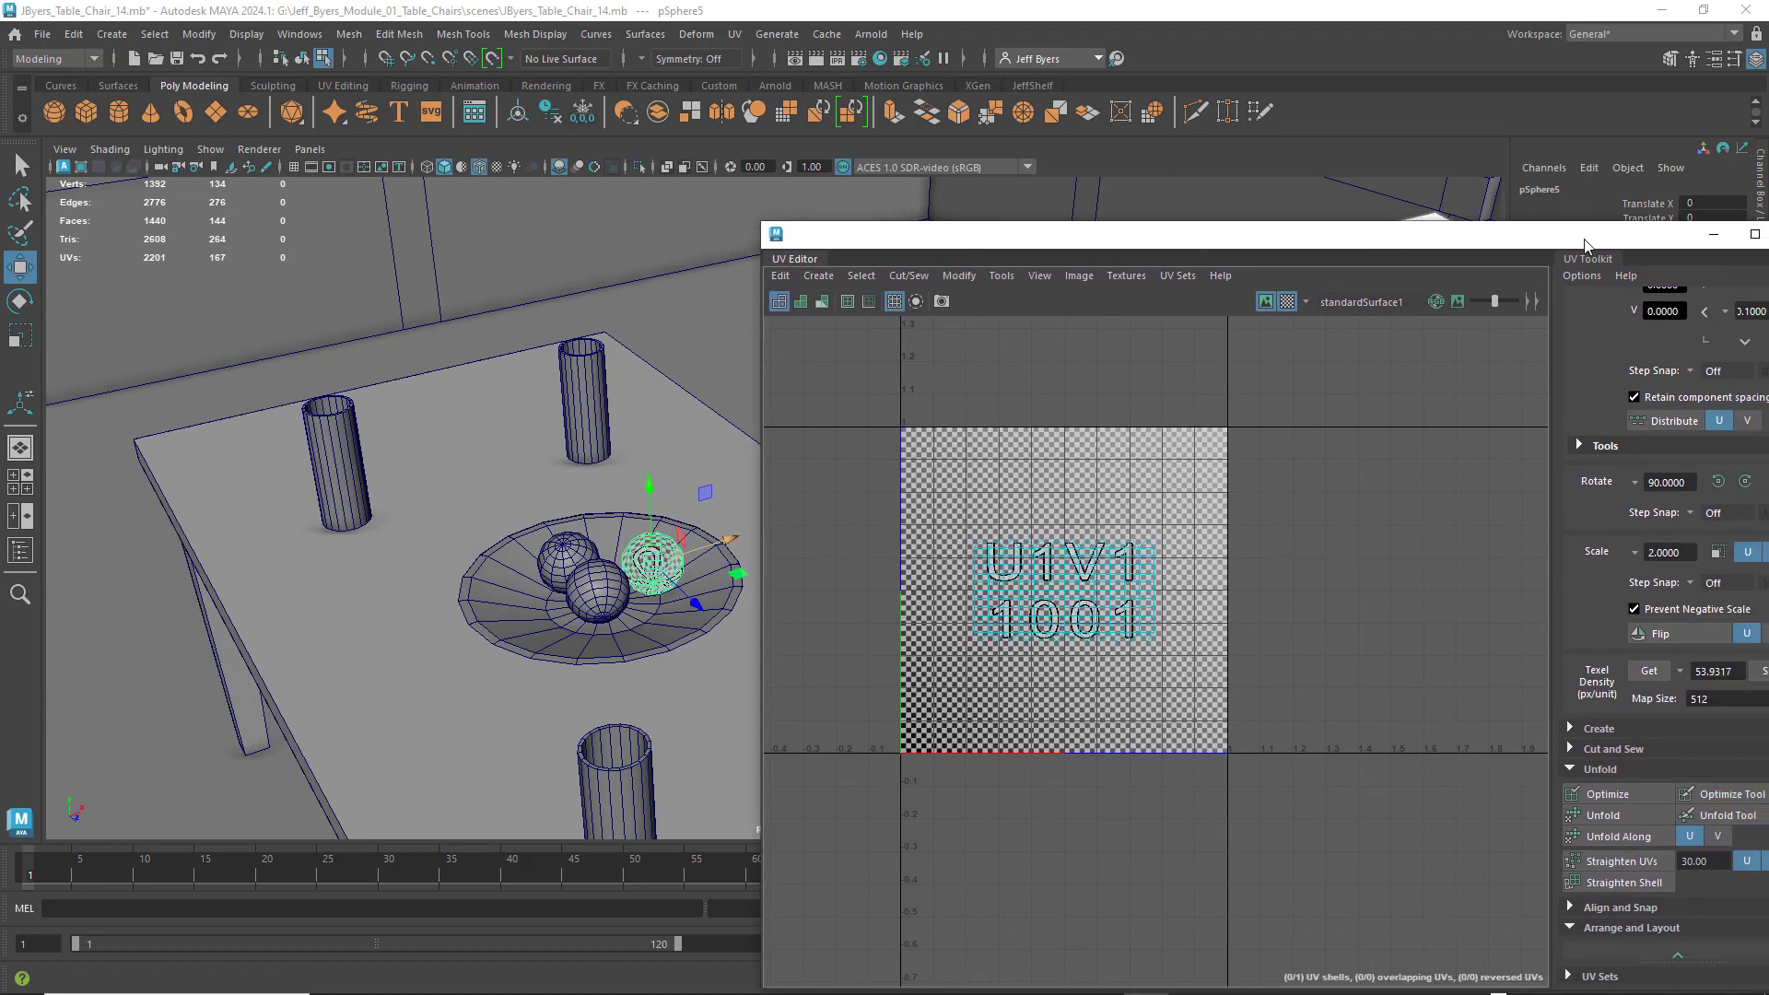
{"action": "left_click_drag", "start_coordinate": [1202, 238], "coordinate": [1331, 237]}
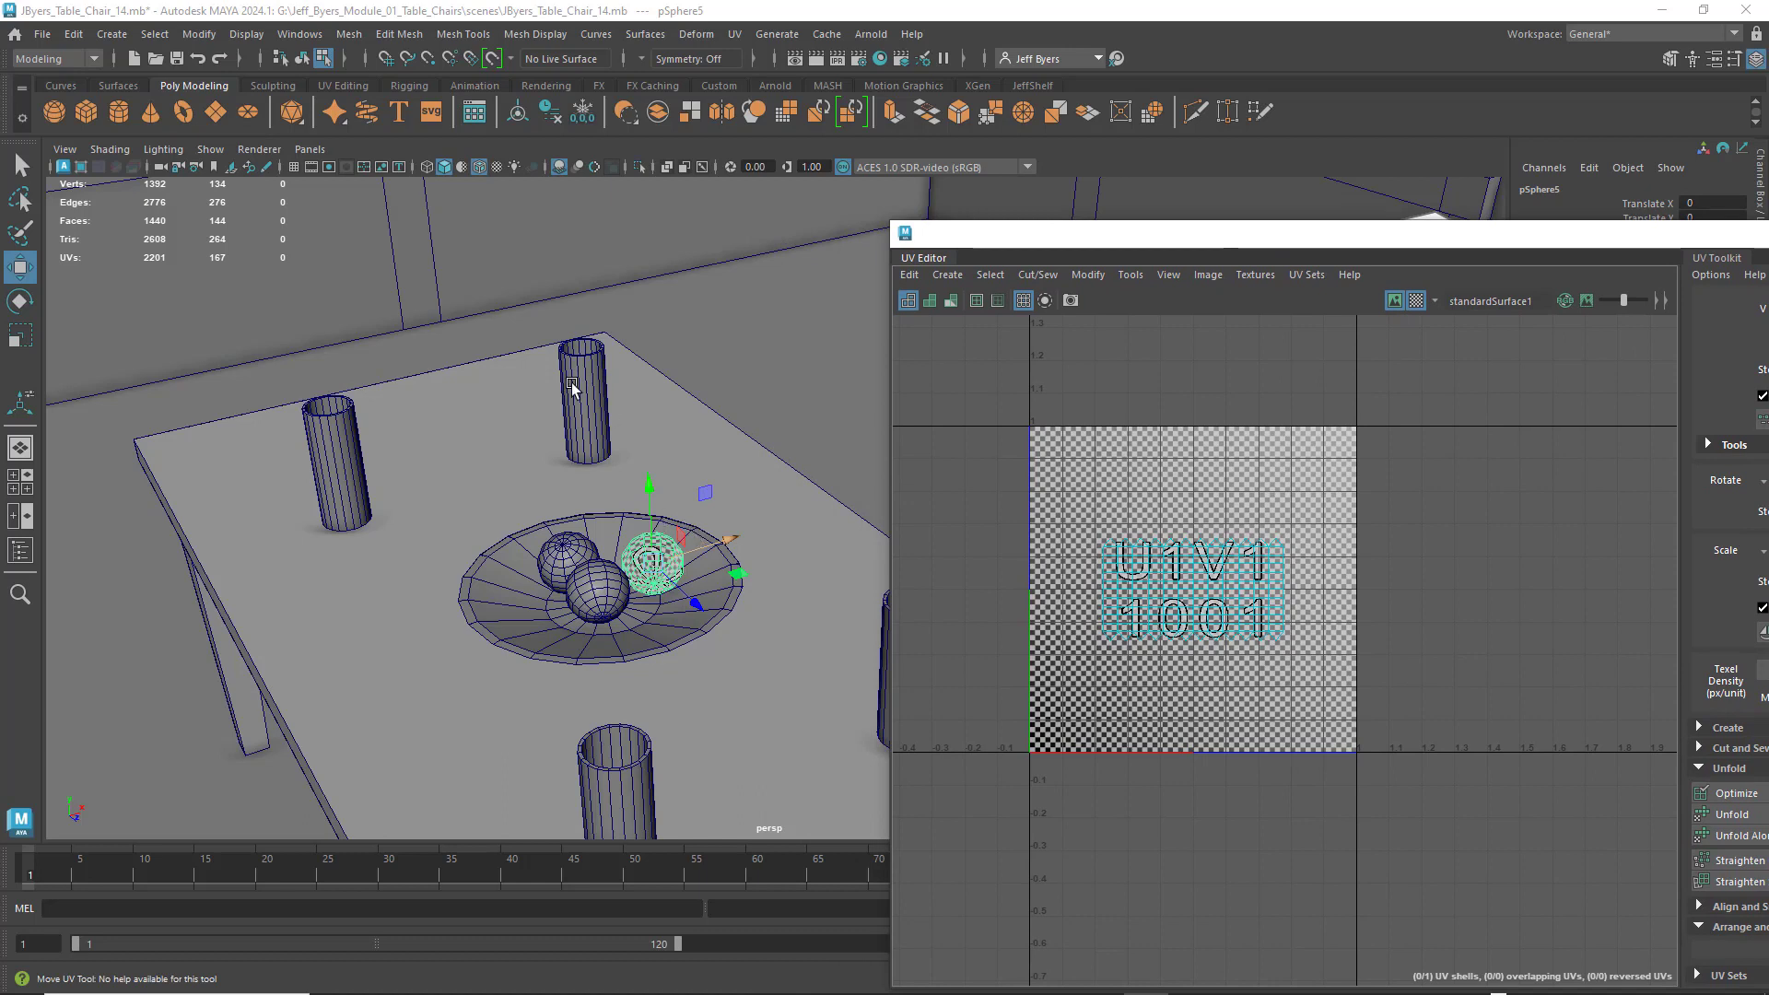
- Switch to object selection mode, turn off the checker map, and reposition the UV Editor window
{"action": "left_click", "coordinate": [301, 58]}
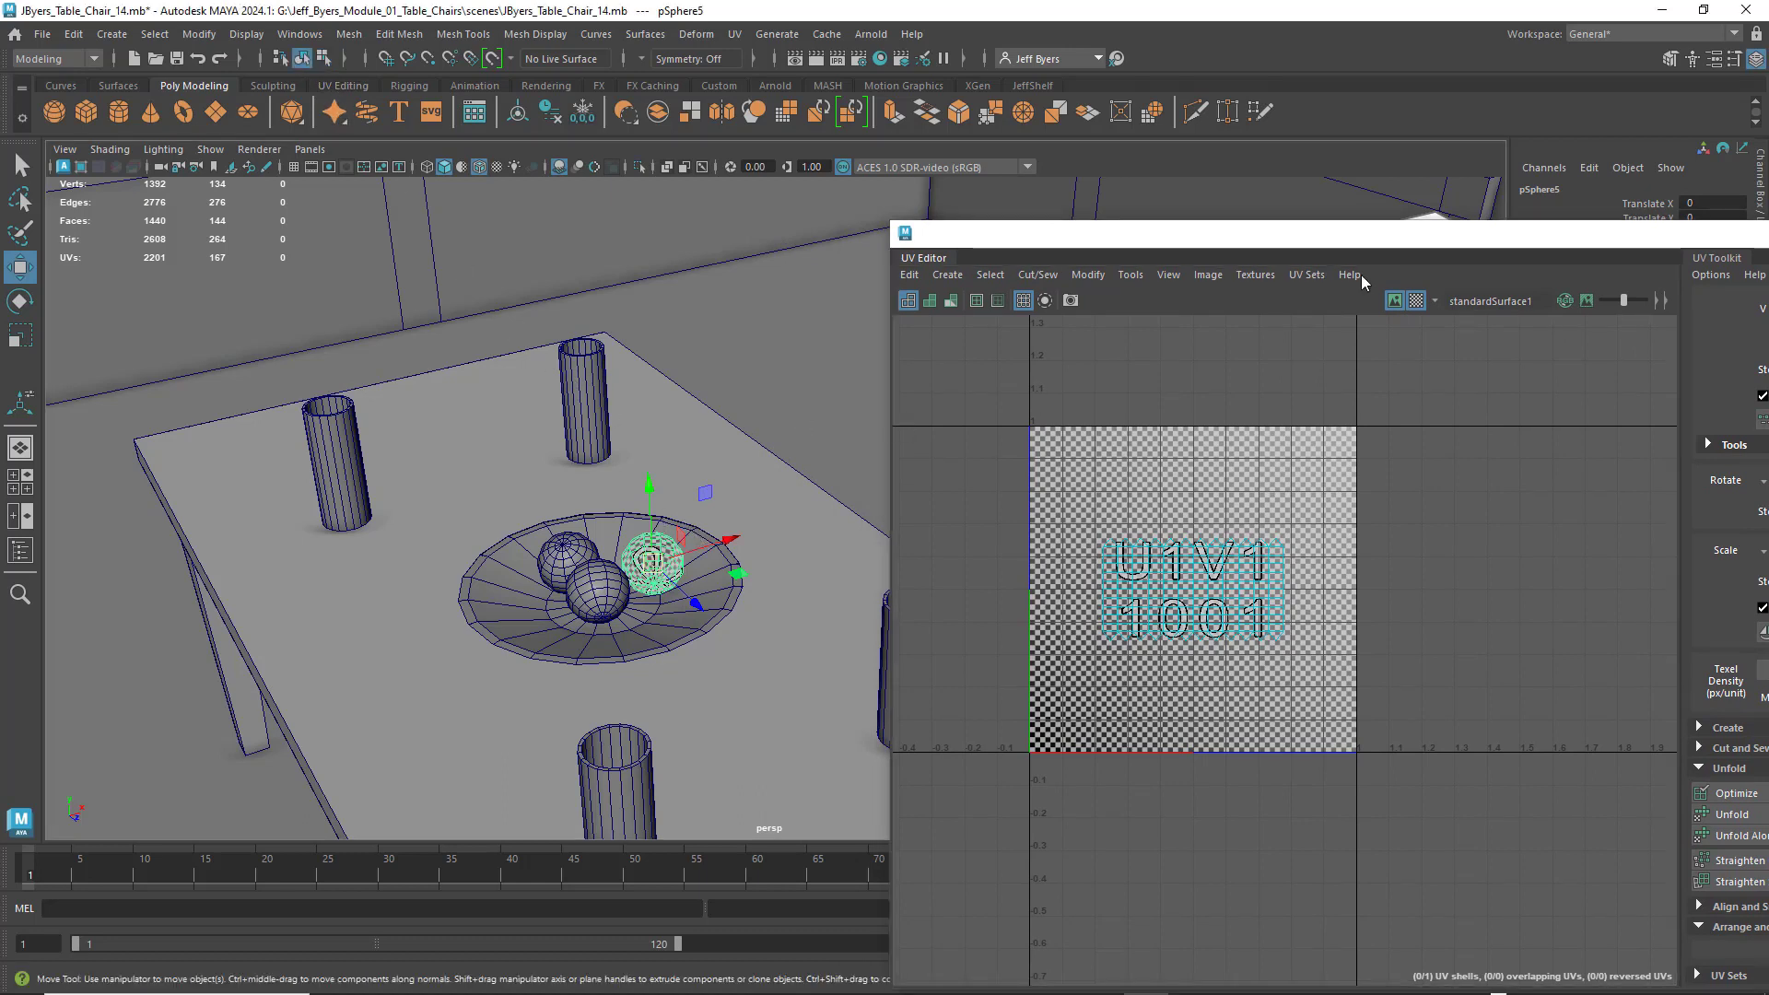
{"action": "left_click", "coordinate": [1420, 302]}
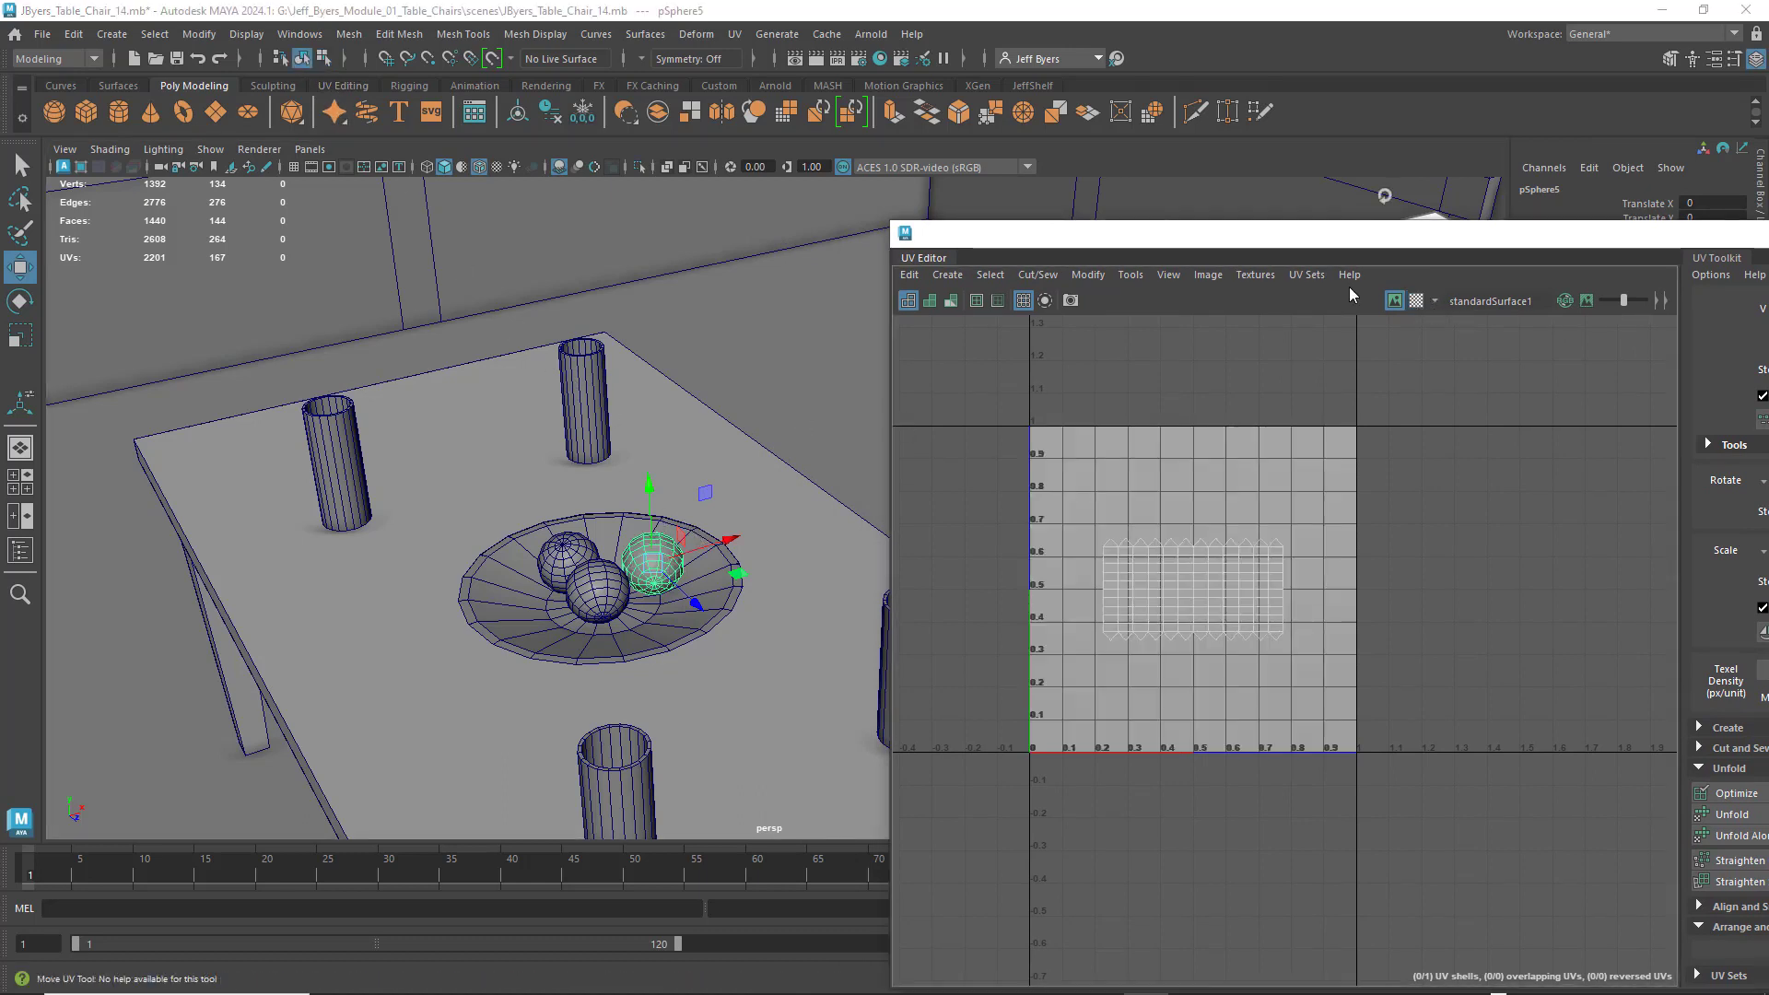
{"action": "left_click_drag", "start_coordinate": [1294, 242], "coordinate": [1242, 184]}
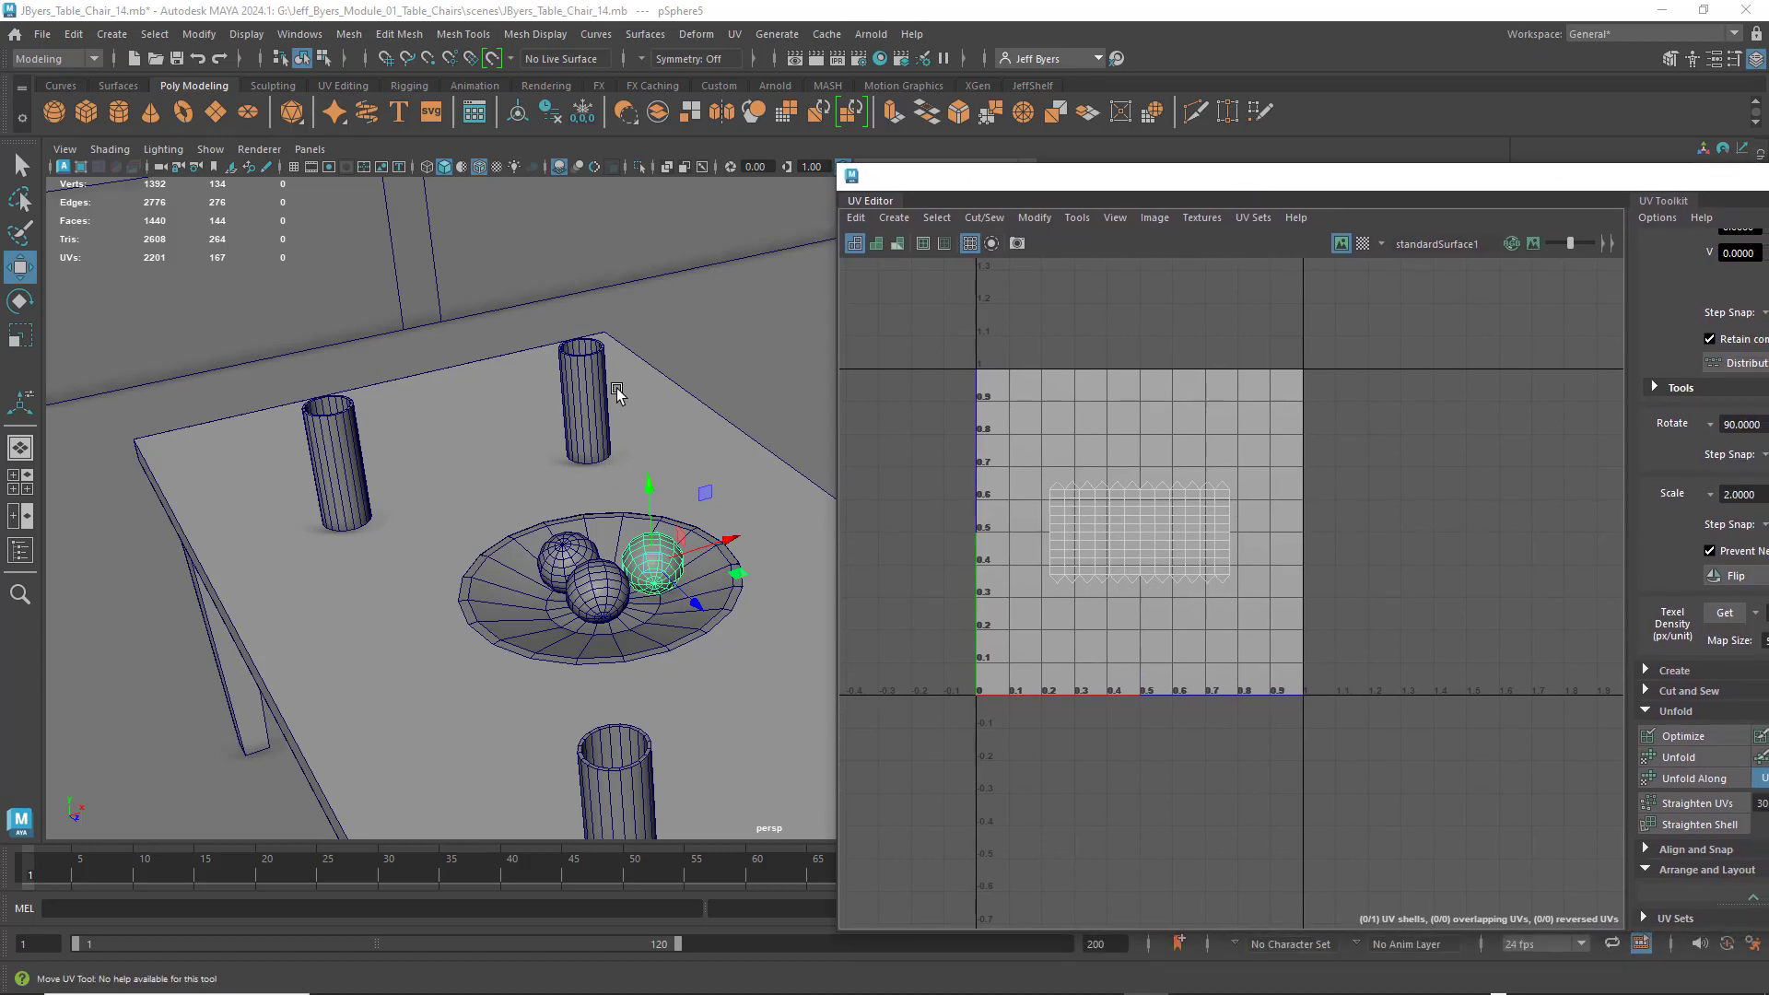
- Select the room's floor plane and its whole UV shell in the UV Editor
{"action": "scroll", "coordinate": [616, 391], "scroll_direction": "down", "scroll_amount": 6}
{"action": "scroll", "coordinate": [599, 369], "scroll_direction": "down", "scroll_amount": 8}
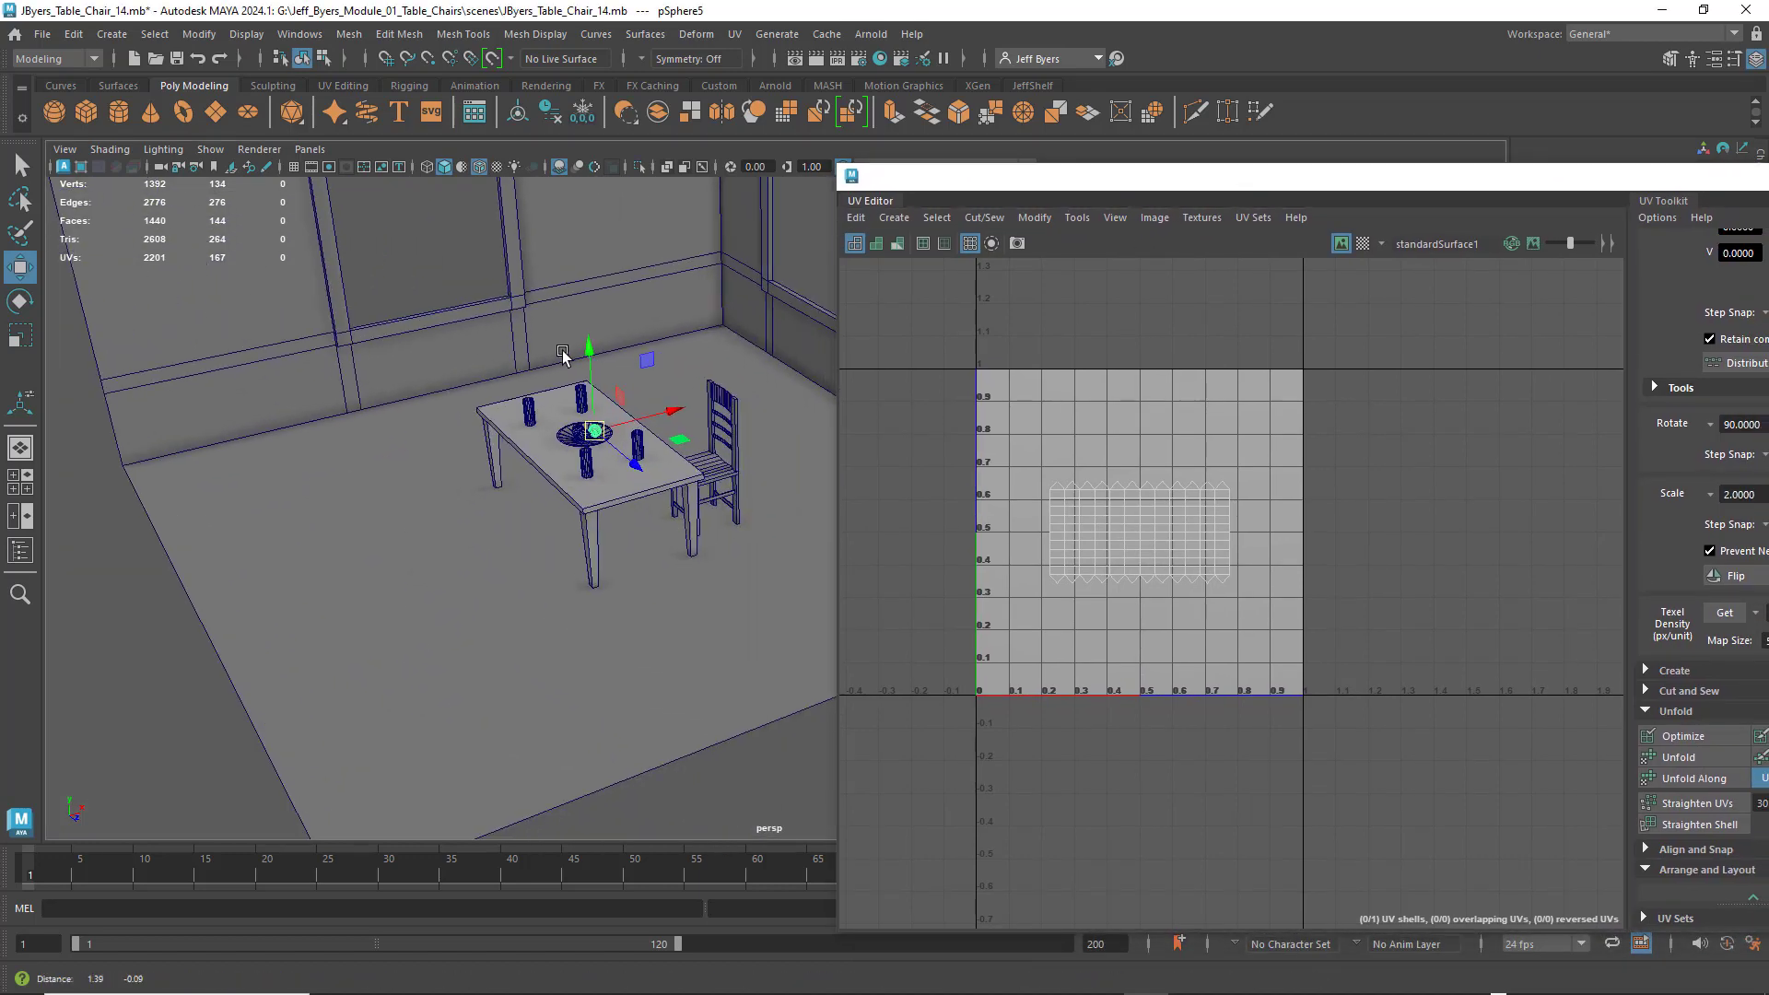
{"action": "scroll", "coordinate": [594, 406], "scroll_direction": "up", "scroll_amount": 2}
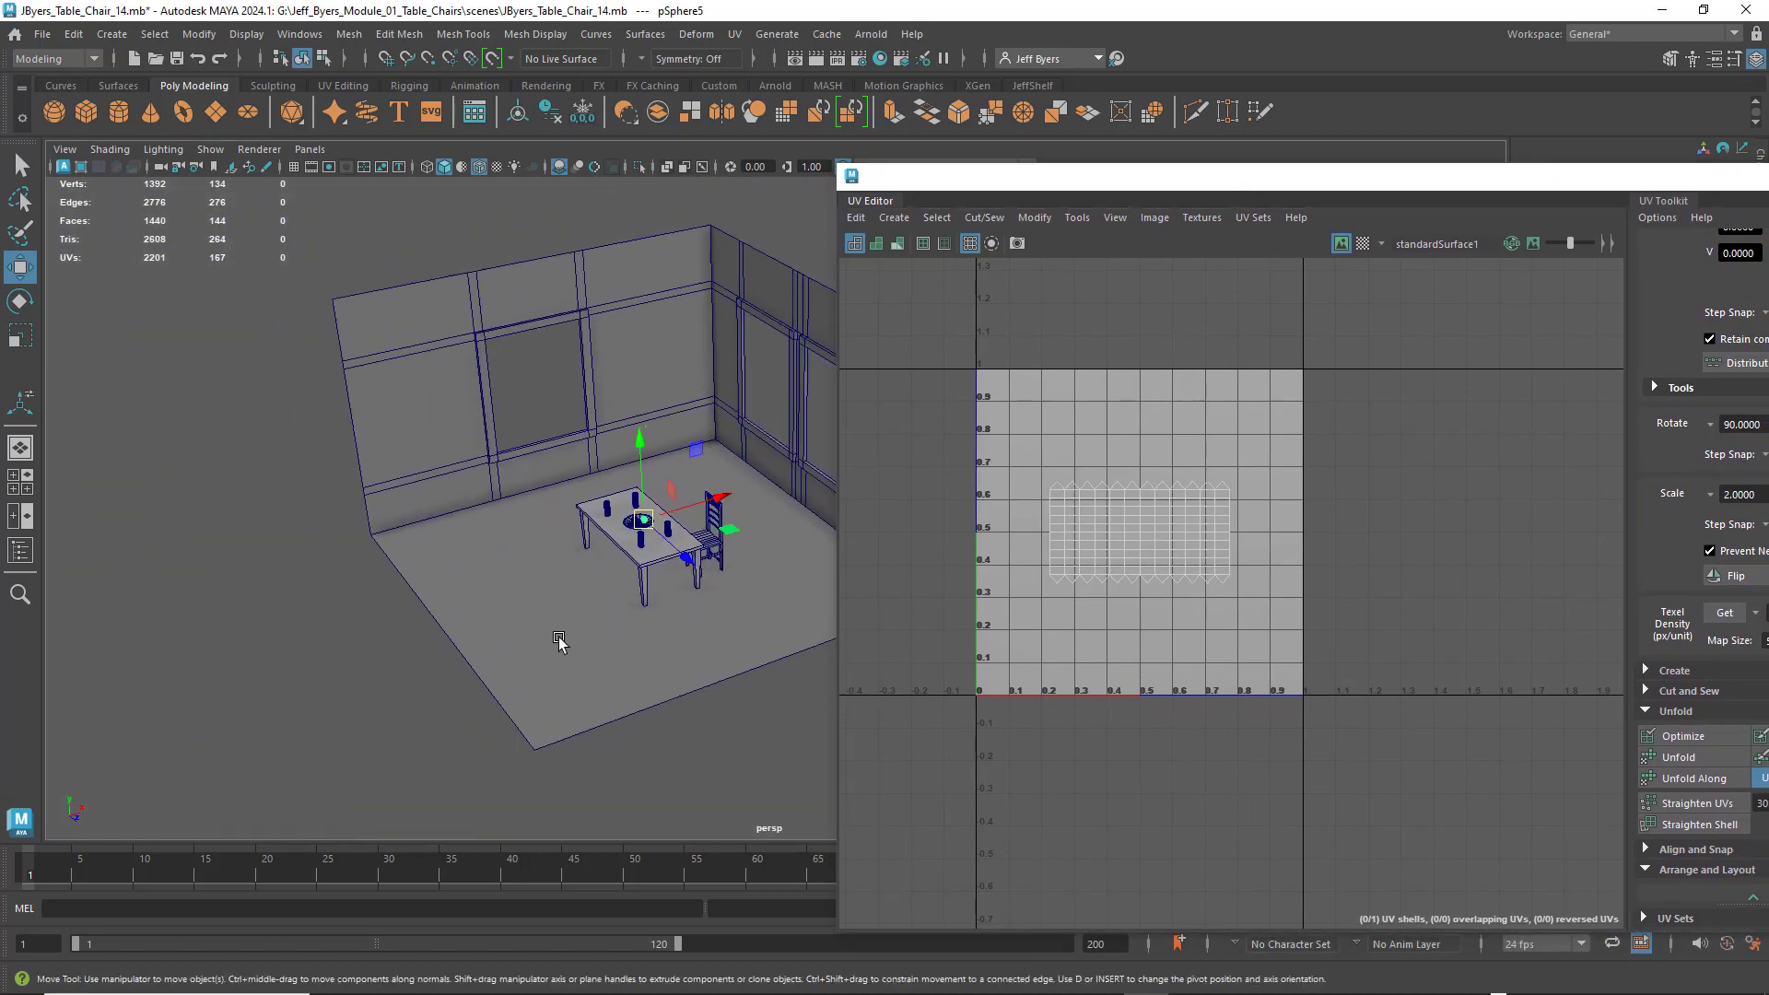
{"action": "left_click", "coordinate": [577, 652]}
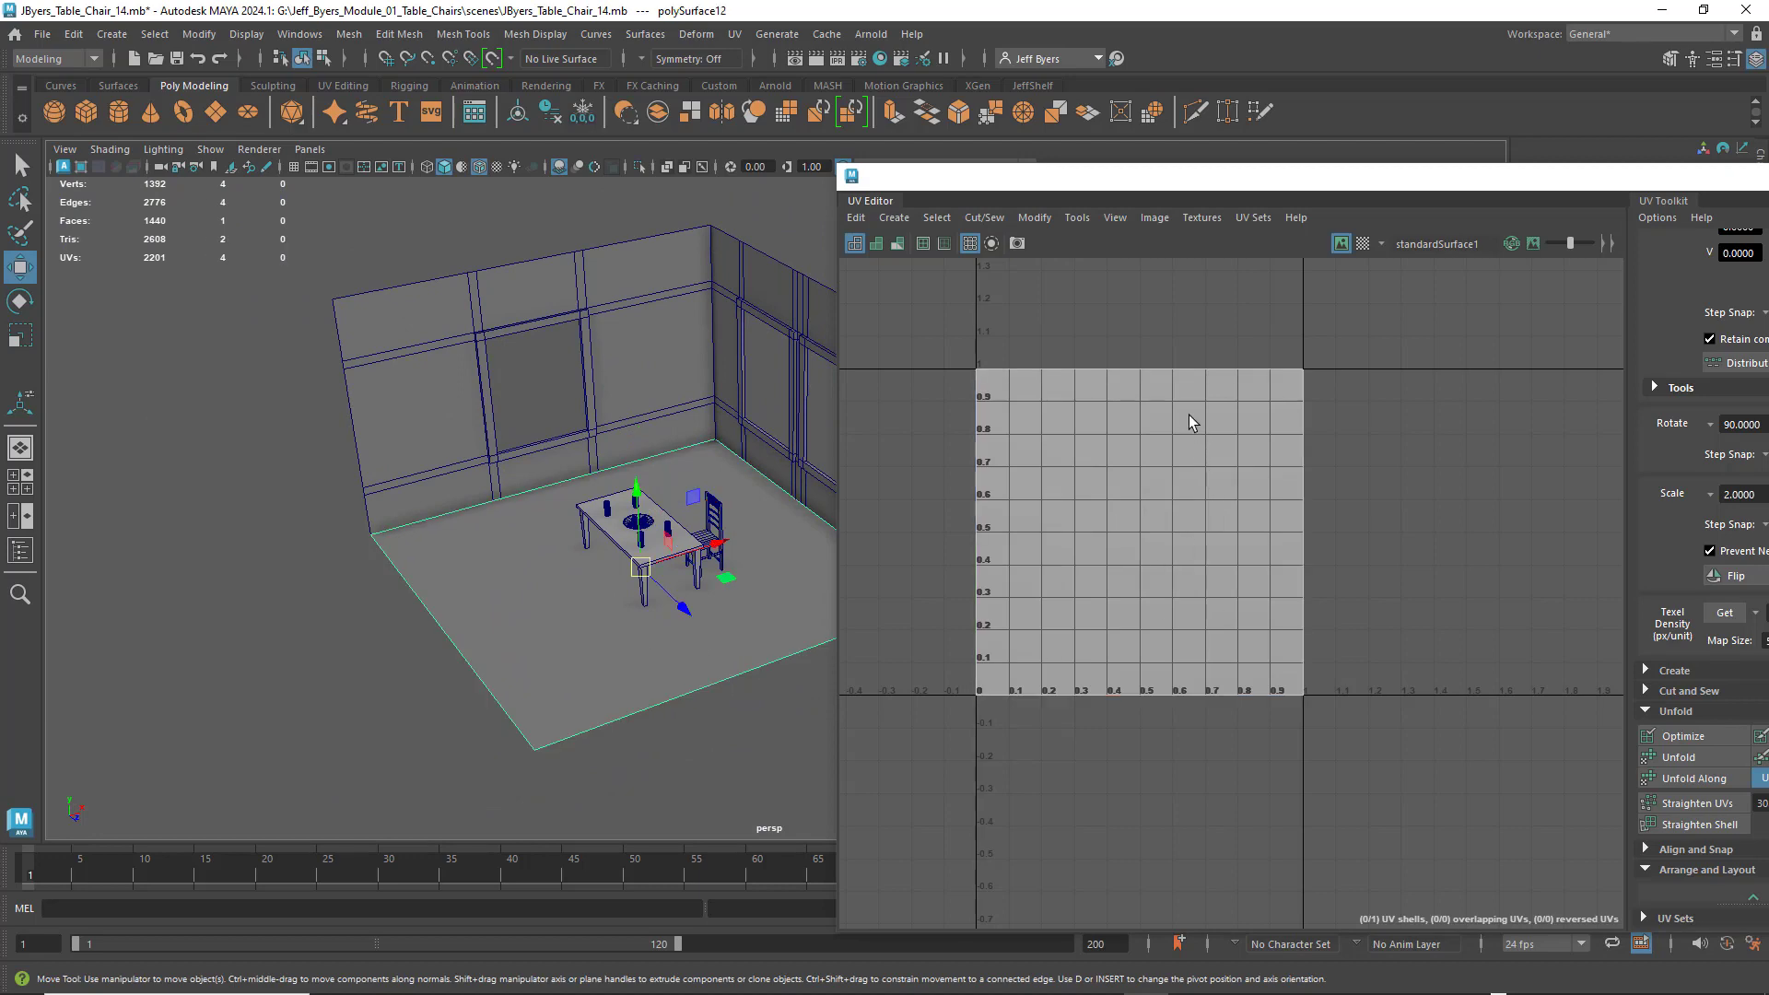
{"action": "right_click", "coordinate": [1145, 372]}
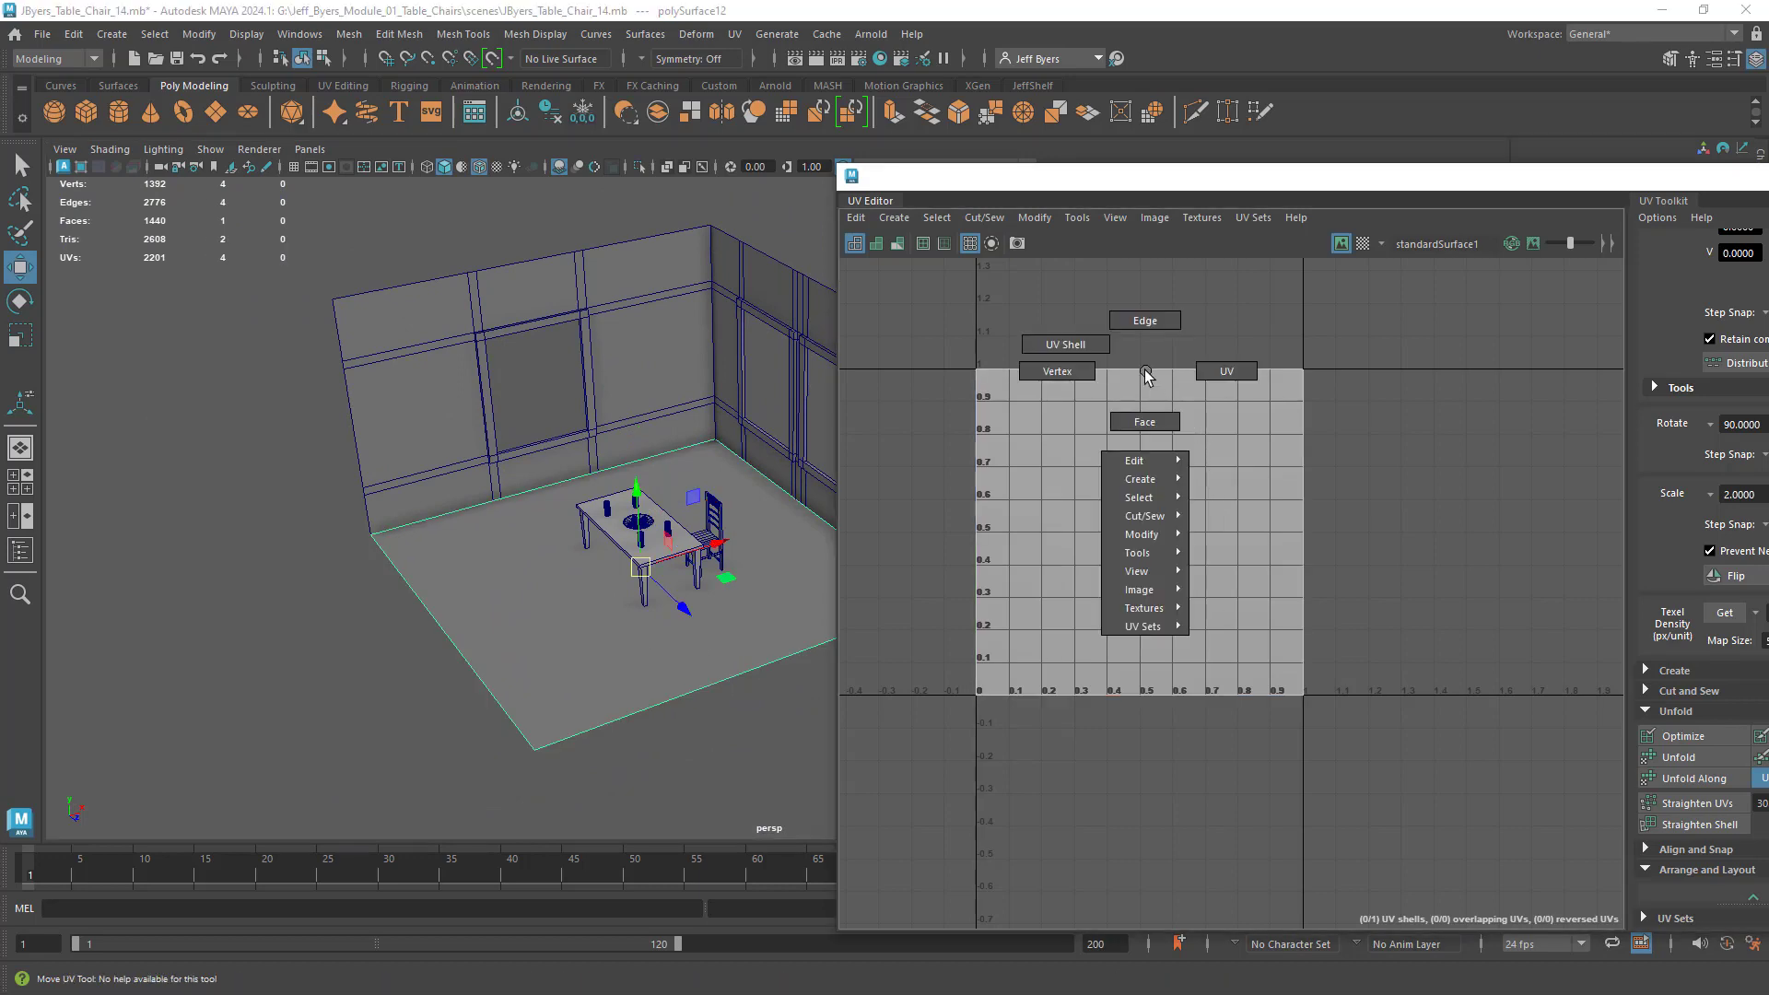
{"action": "left_click", "coordinate": [1092, 360]}
{"action": "left_click", "coordinate": [1092, 447]}
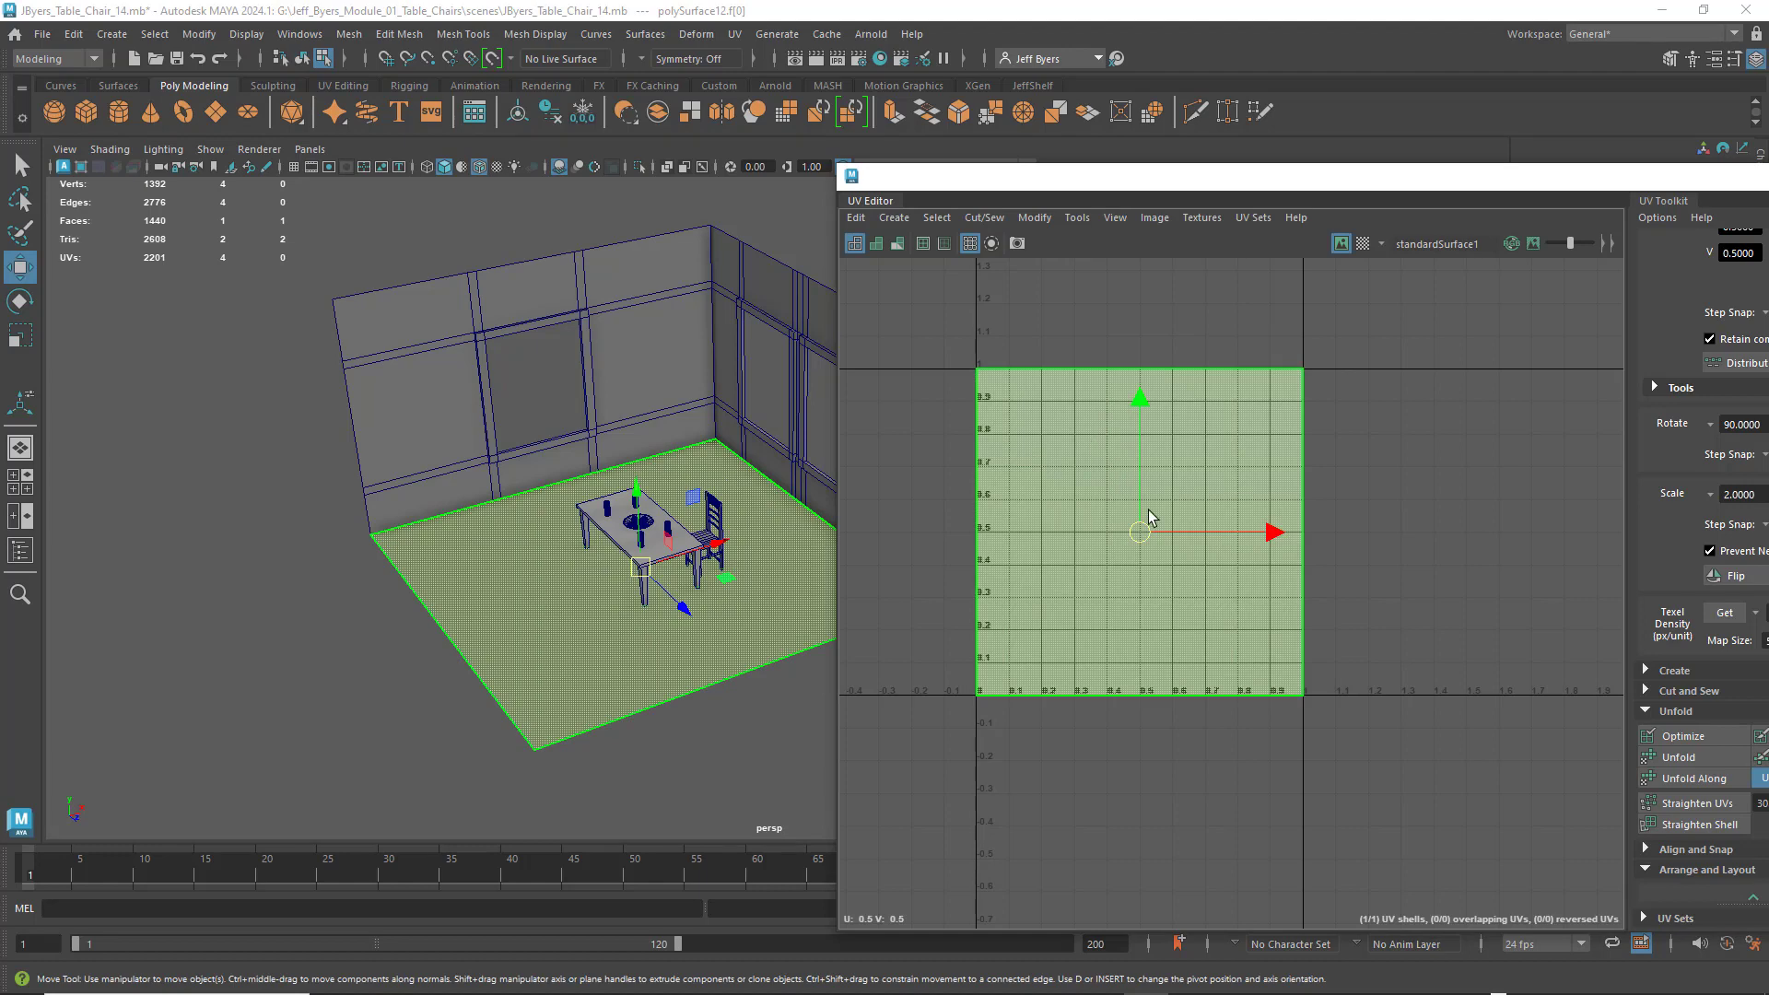
- Show the checker map on the floor and activate the Scale tool, ending with the floor's shell selection cleared
{"action": "left_click", "coordinate": [1363, 244]}
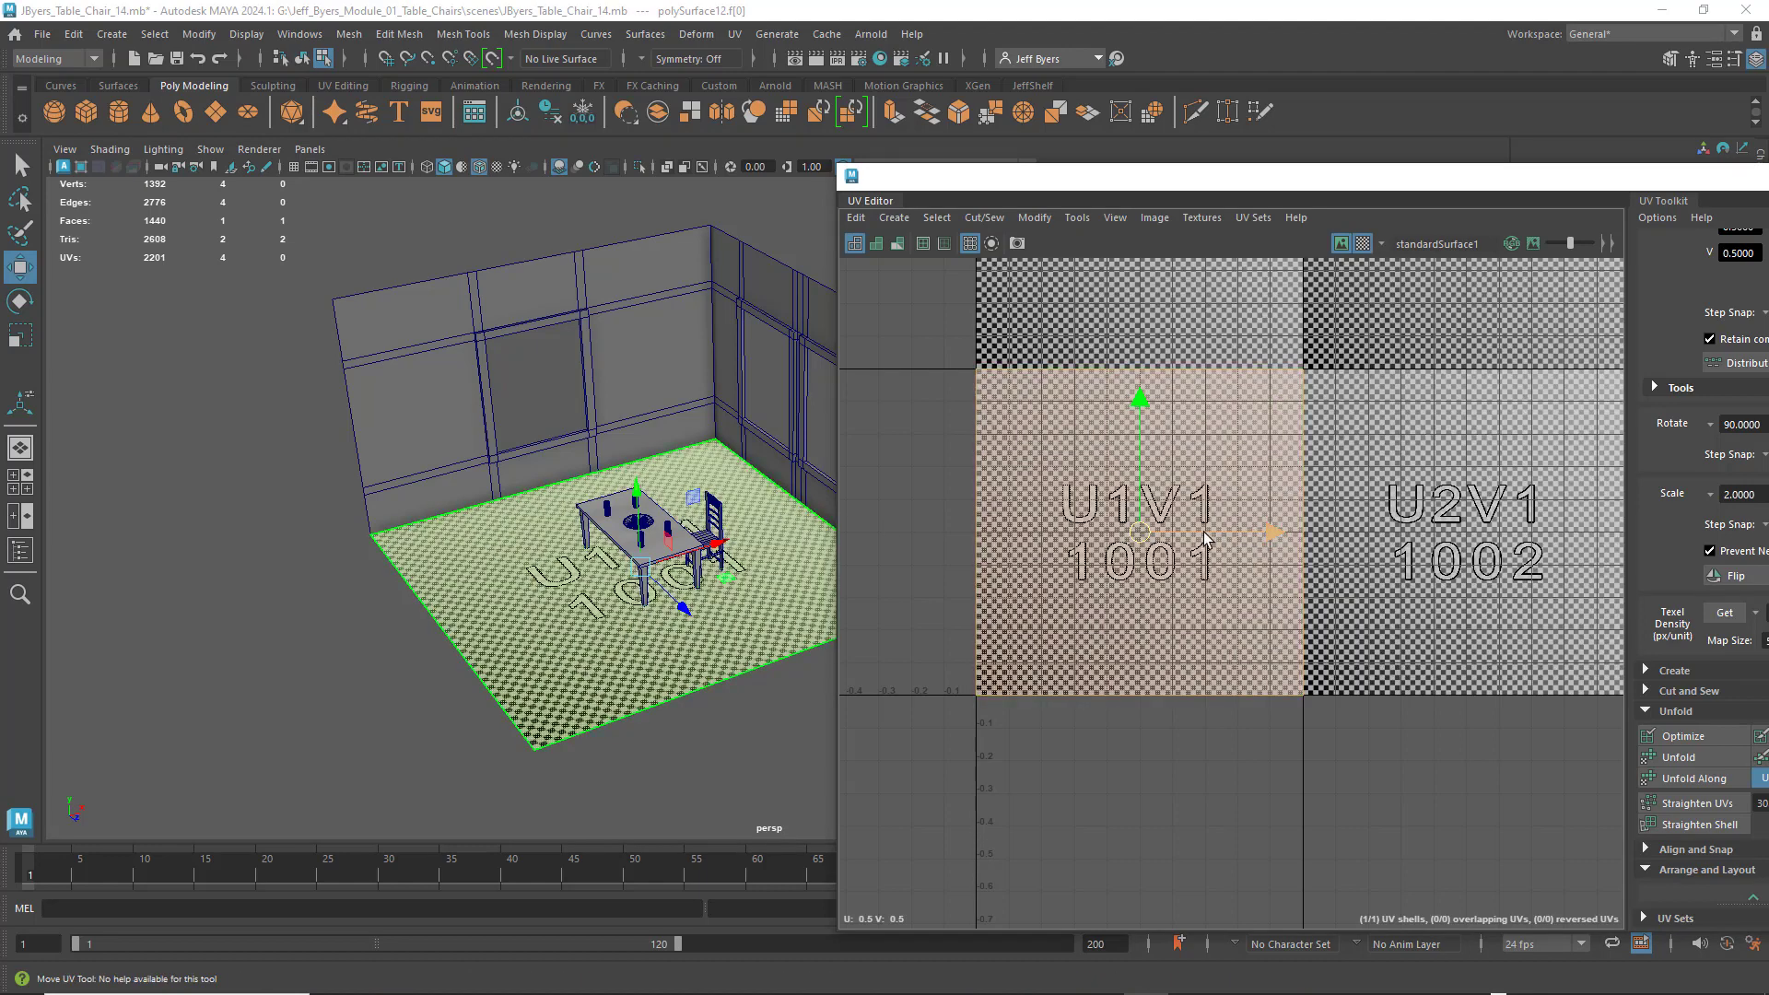
{"action": "key", "text": "e"}
{"action": "key", "text": "r"}
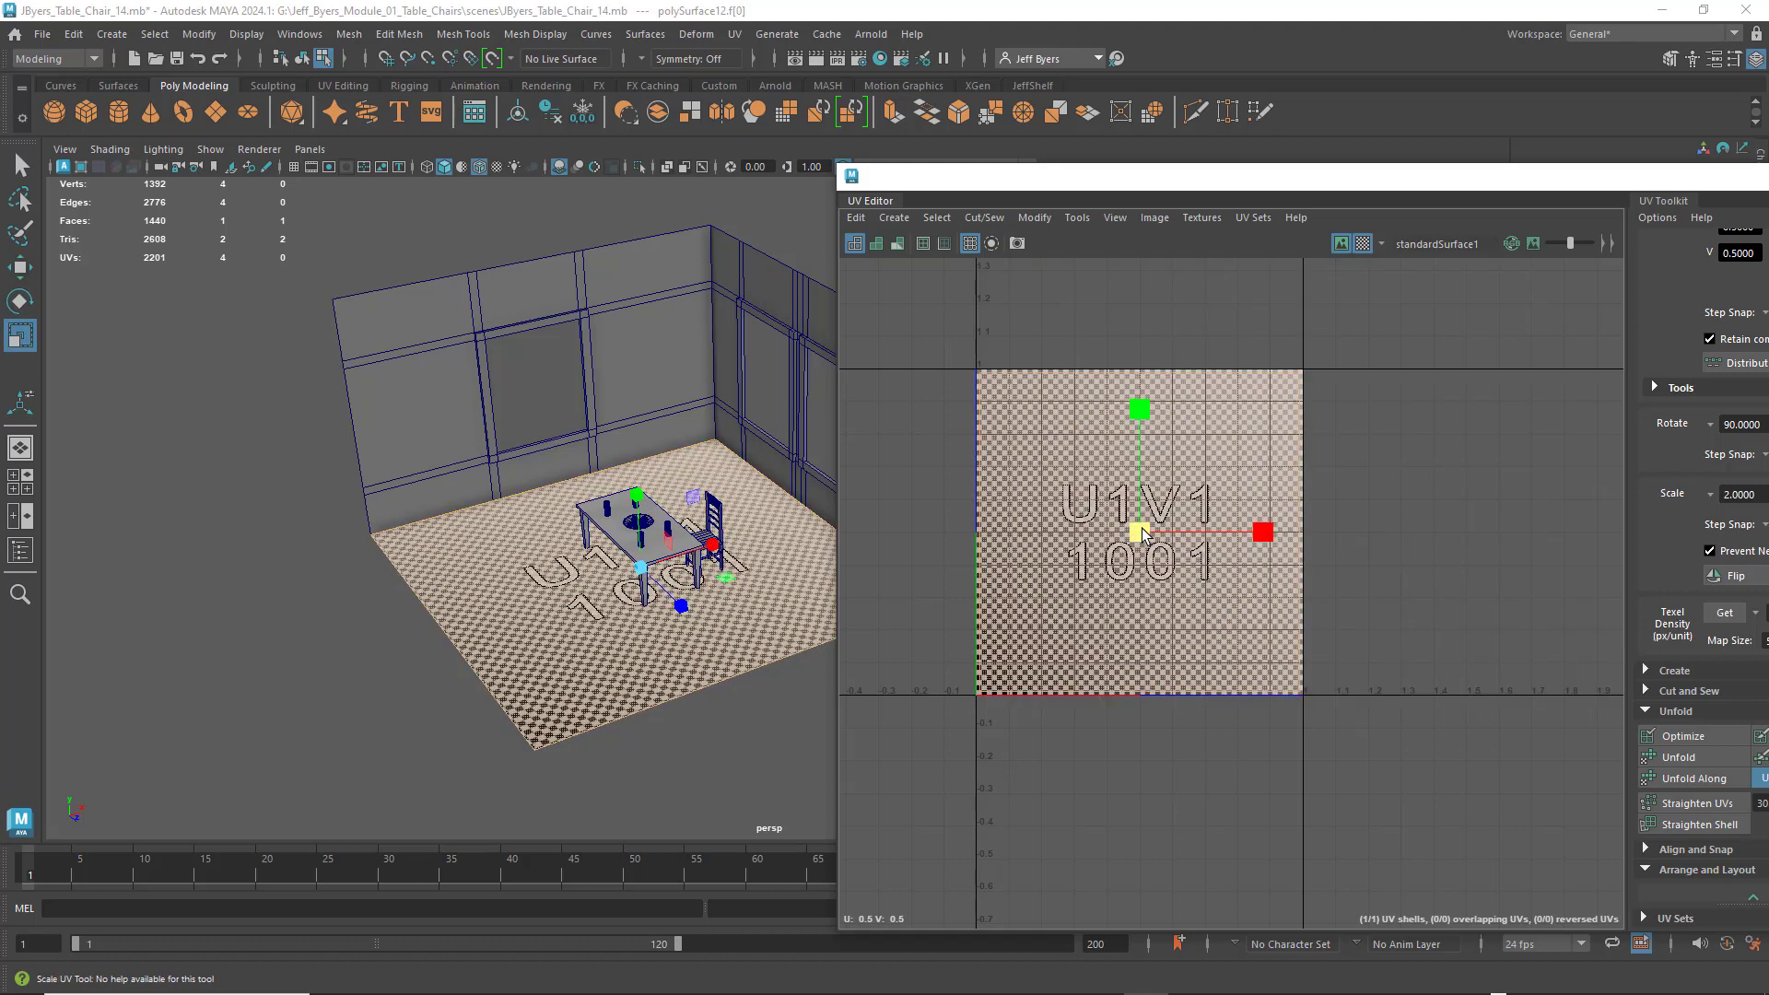
{"action": "key", "text": "F8"}
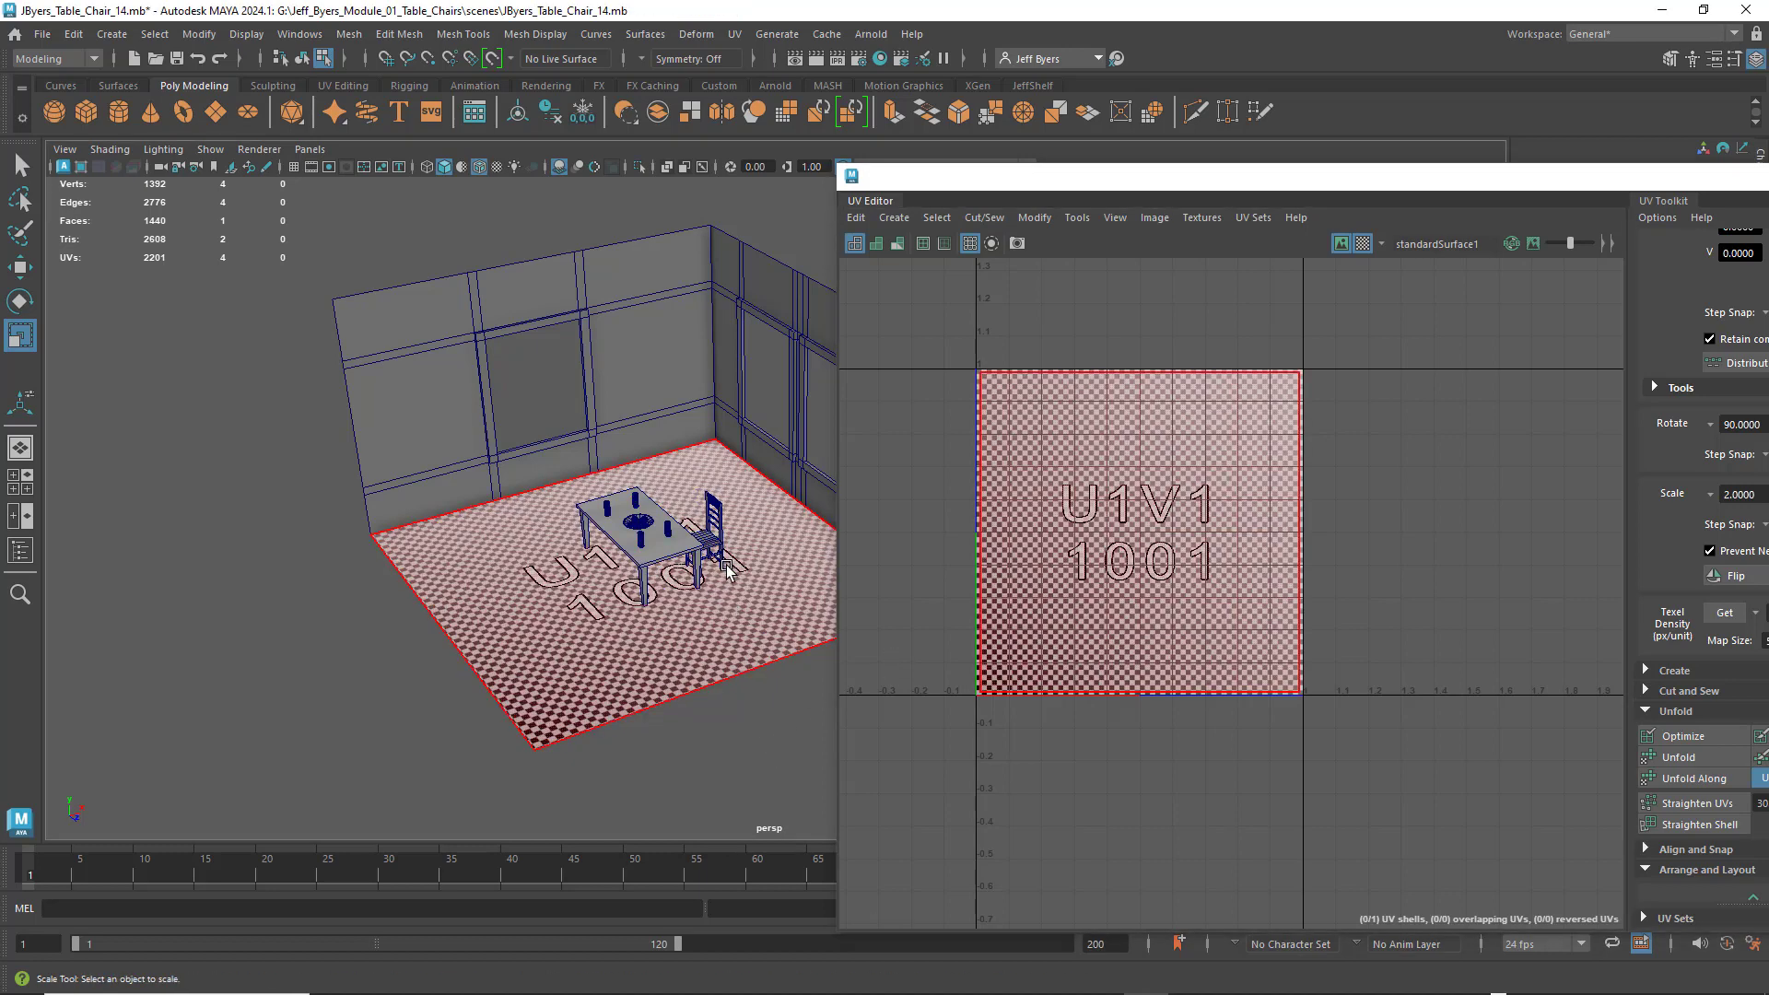
- Select the wall with the window opening behind the table and compare it with the checker map on and off
{"action": "left_click_drag", "start_coordinate": [728, 570], "coordinate": [719, 364], "text": "alt"}
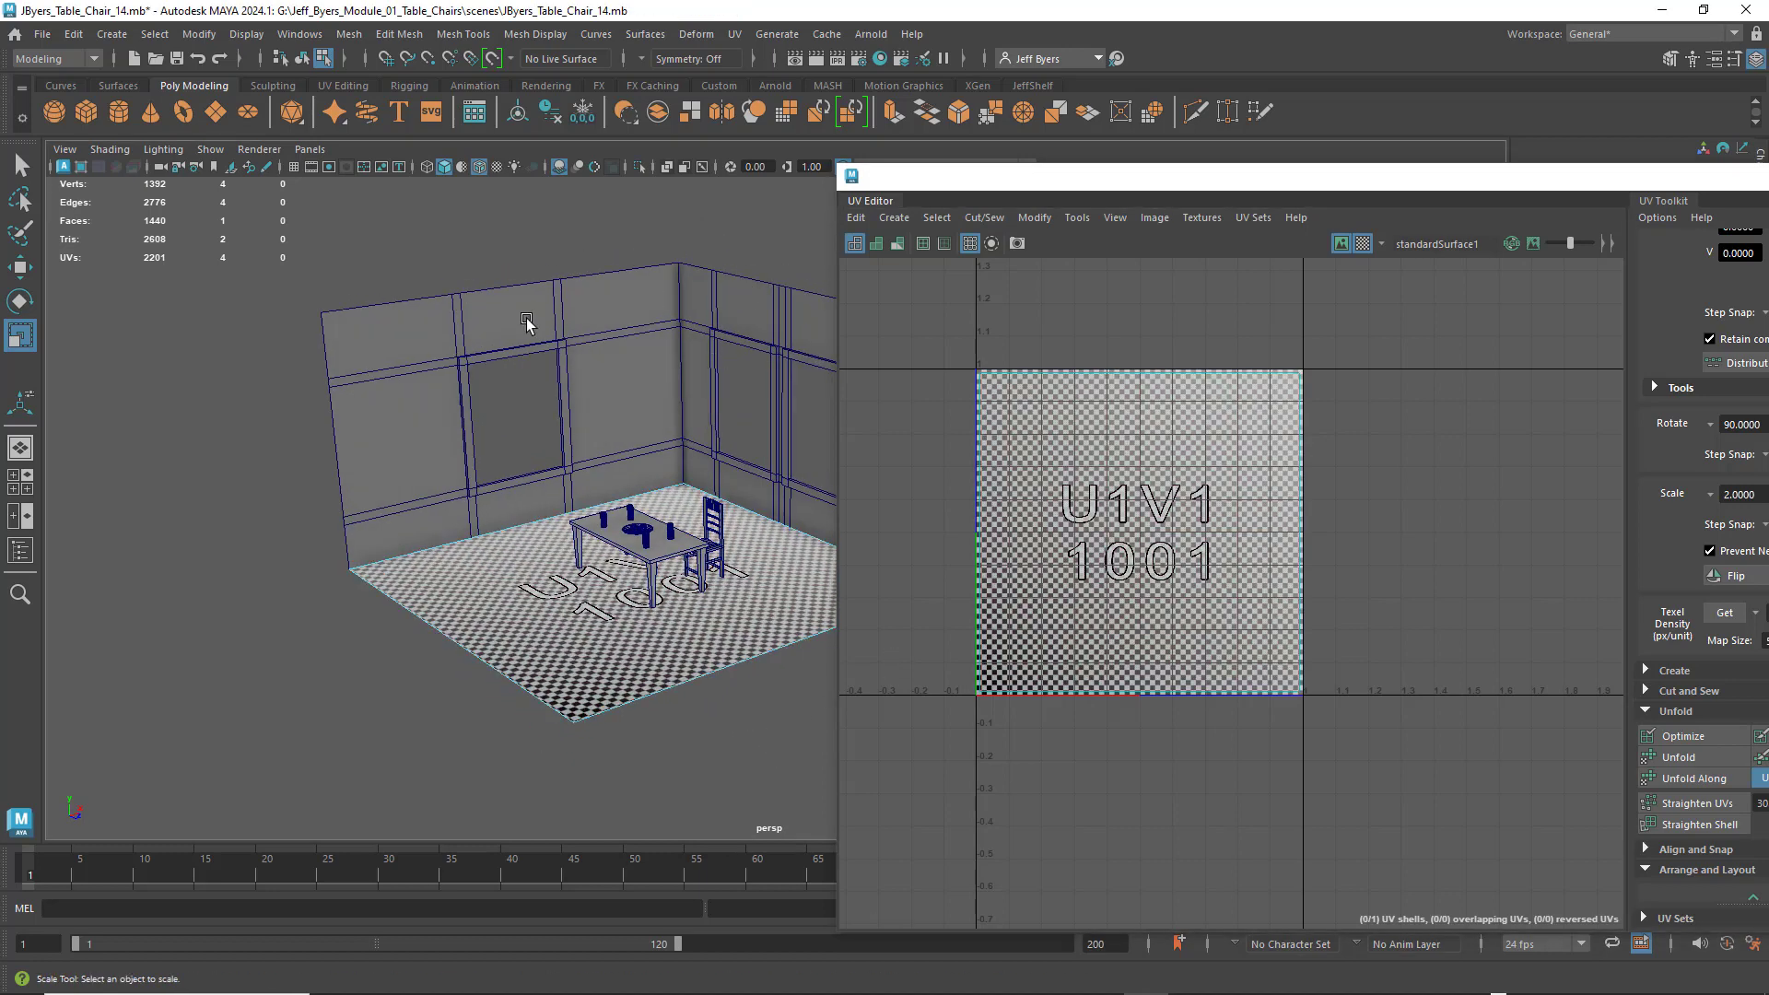
{"action": "left_click", "coordinate": [556, 338]}
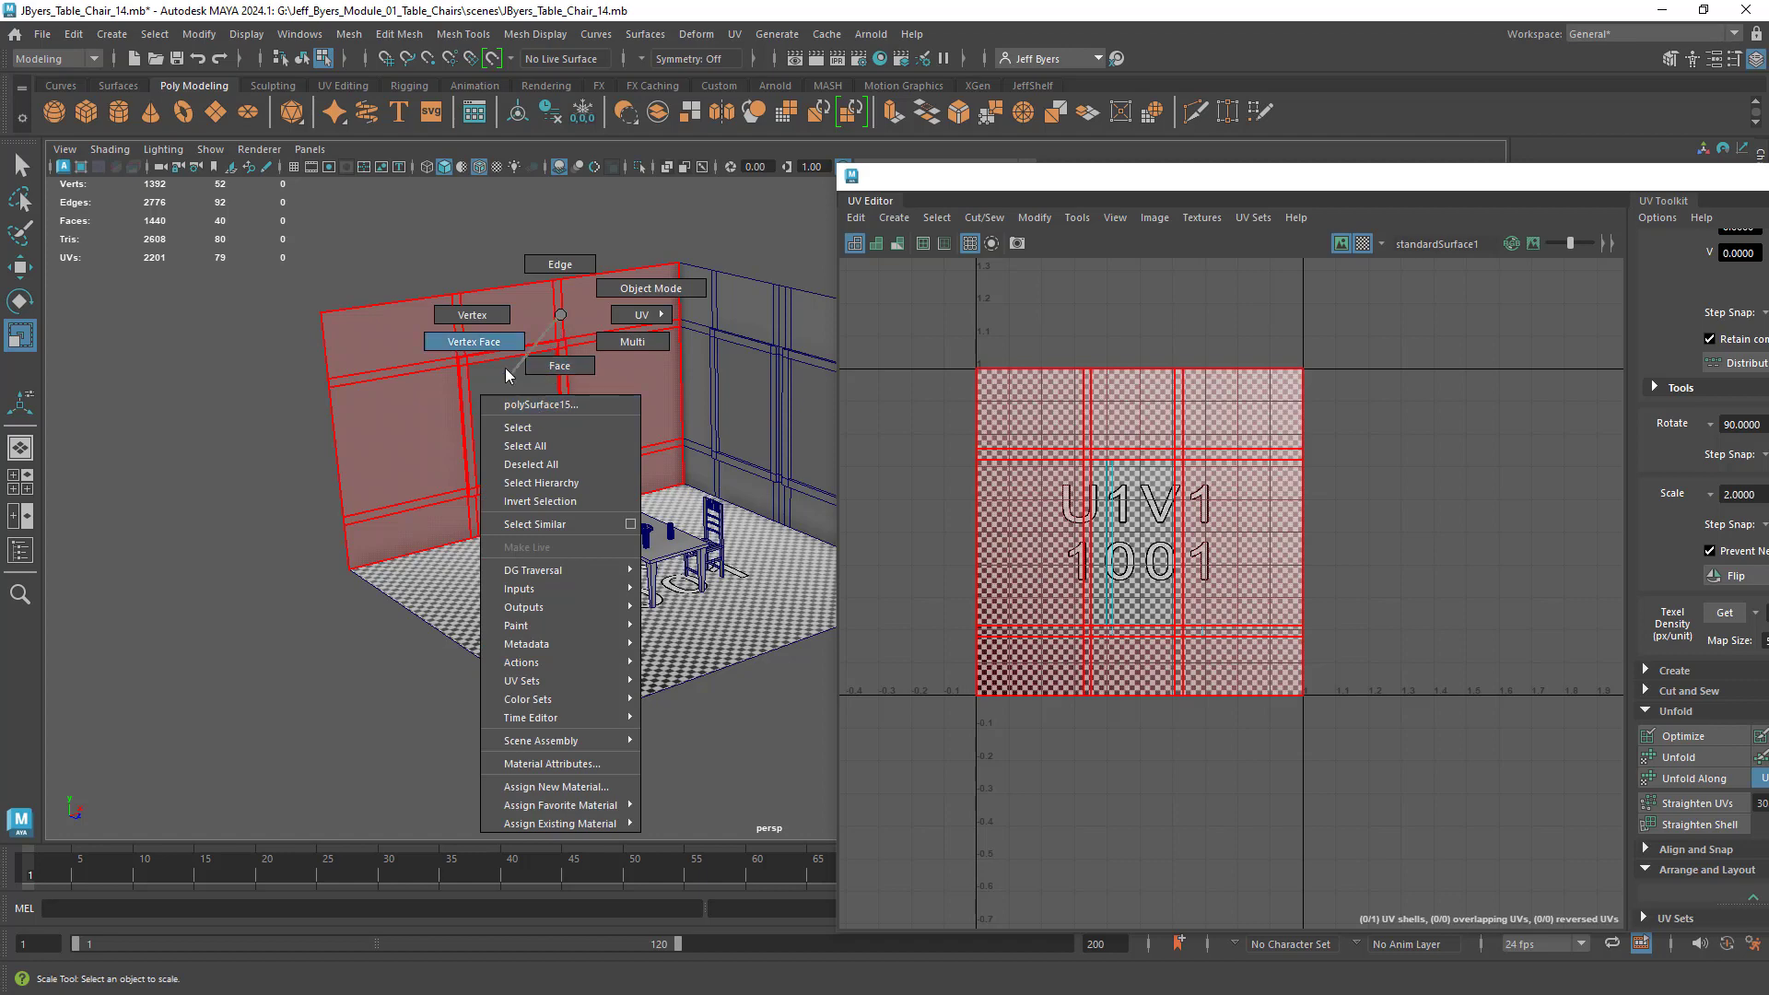
{"action": "left_click", "coordinate": [517, 429]}
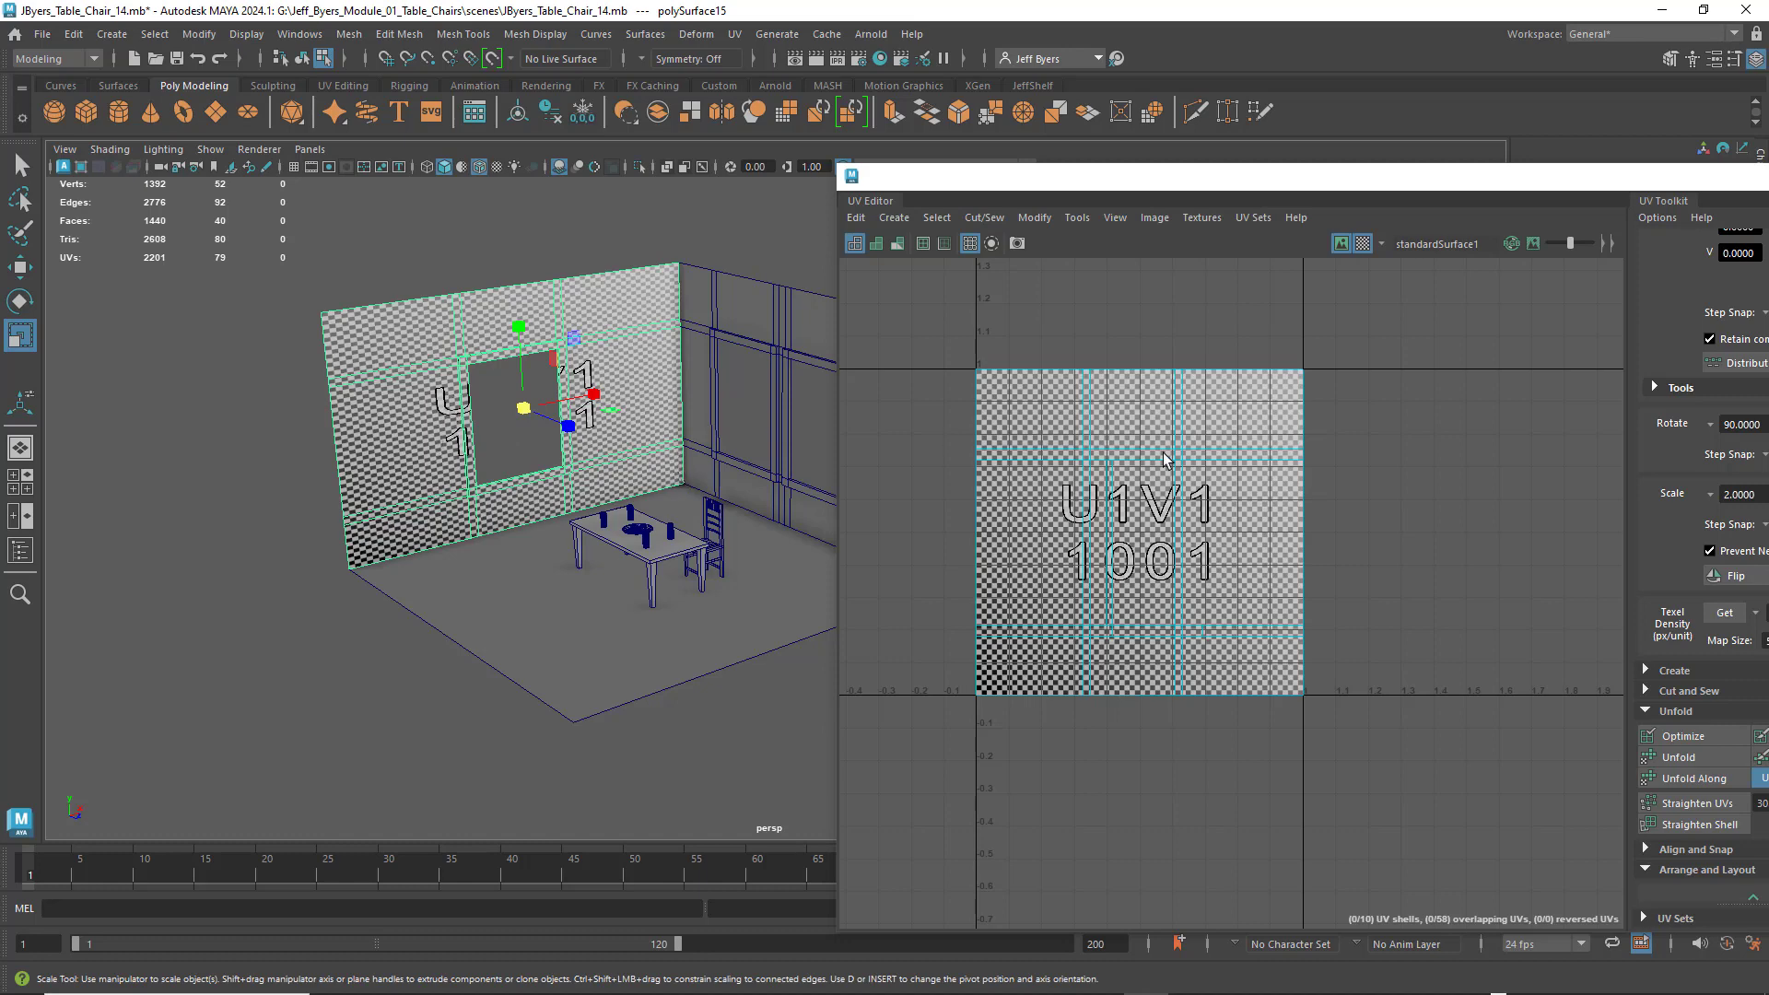
{"action": "left_click", "coordinate": [1362, 245]}
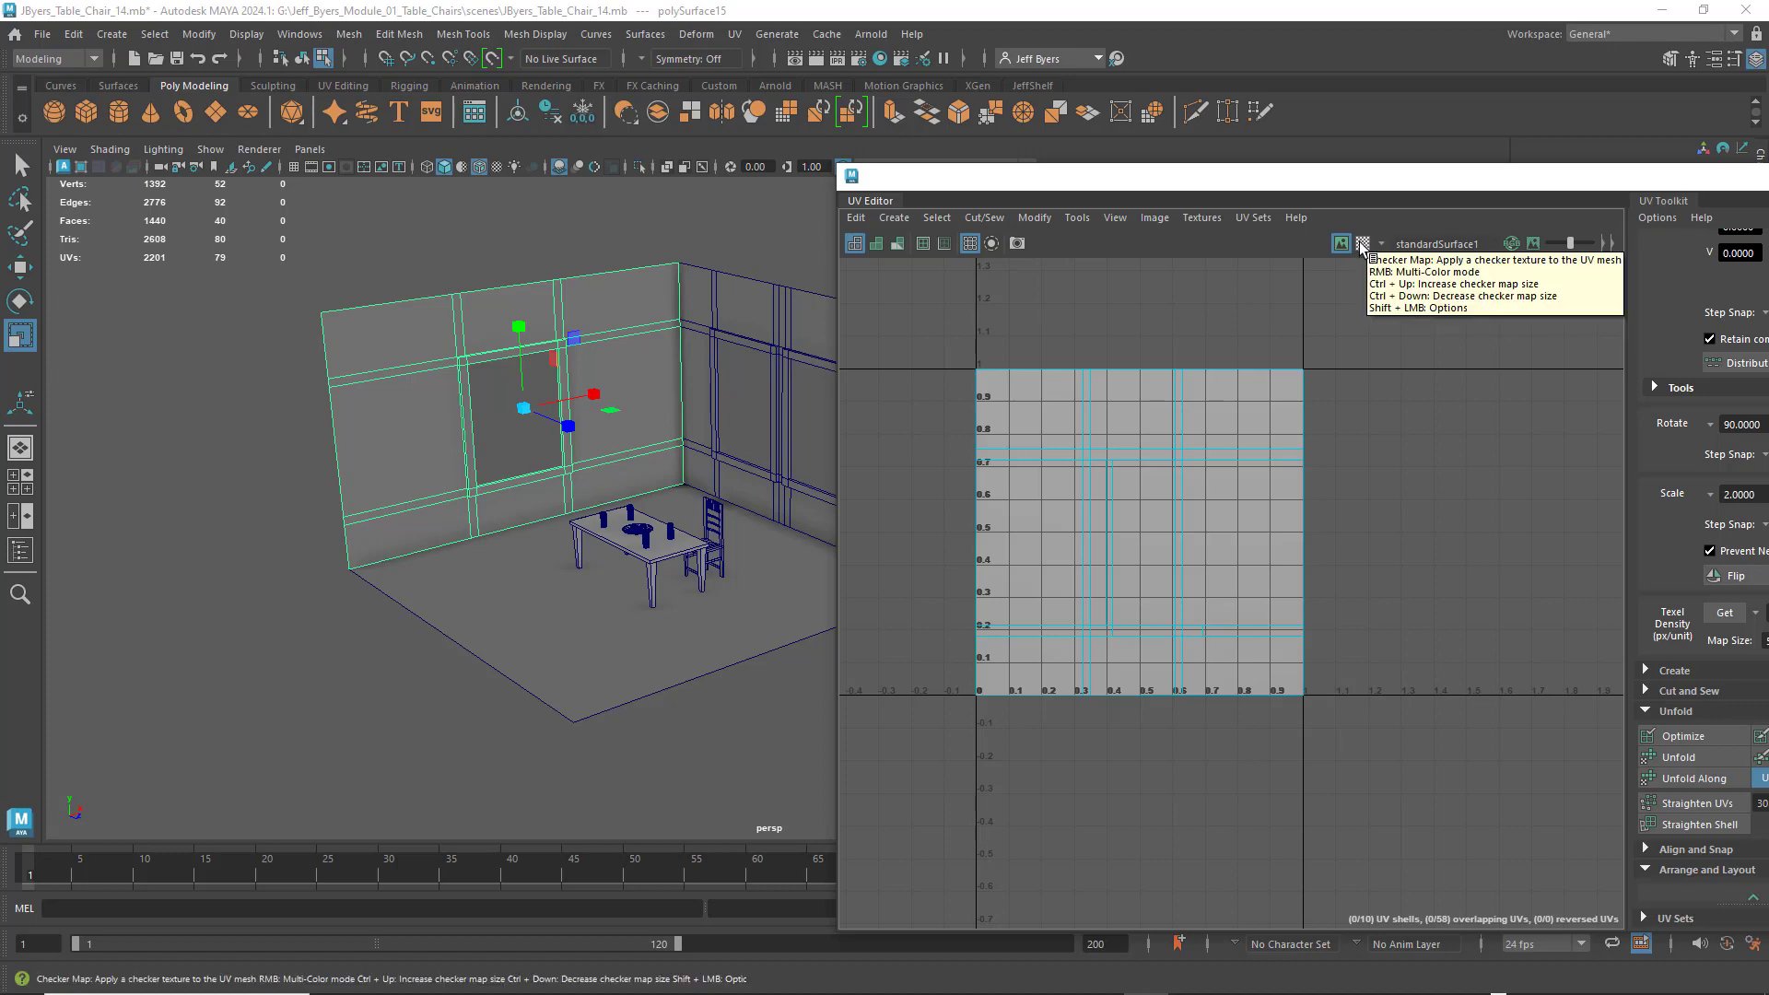
{"action": "left_click", "coordinate": [1363, 244]}
{"action": "left_click", "coordinate": [1363, 243]}
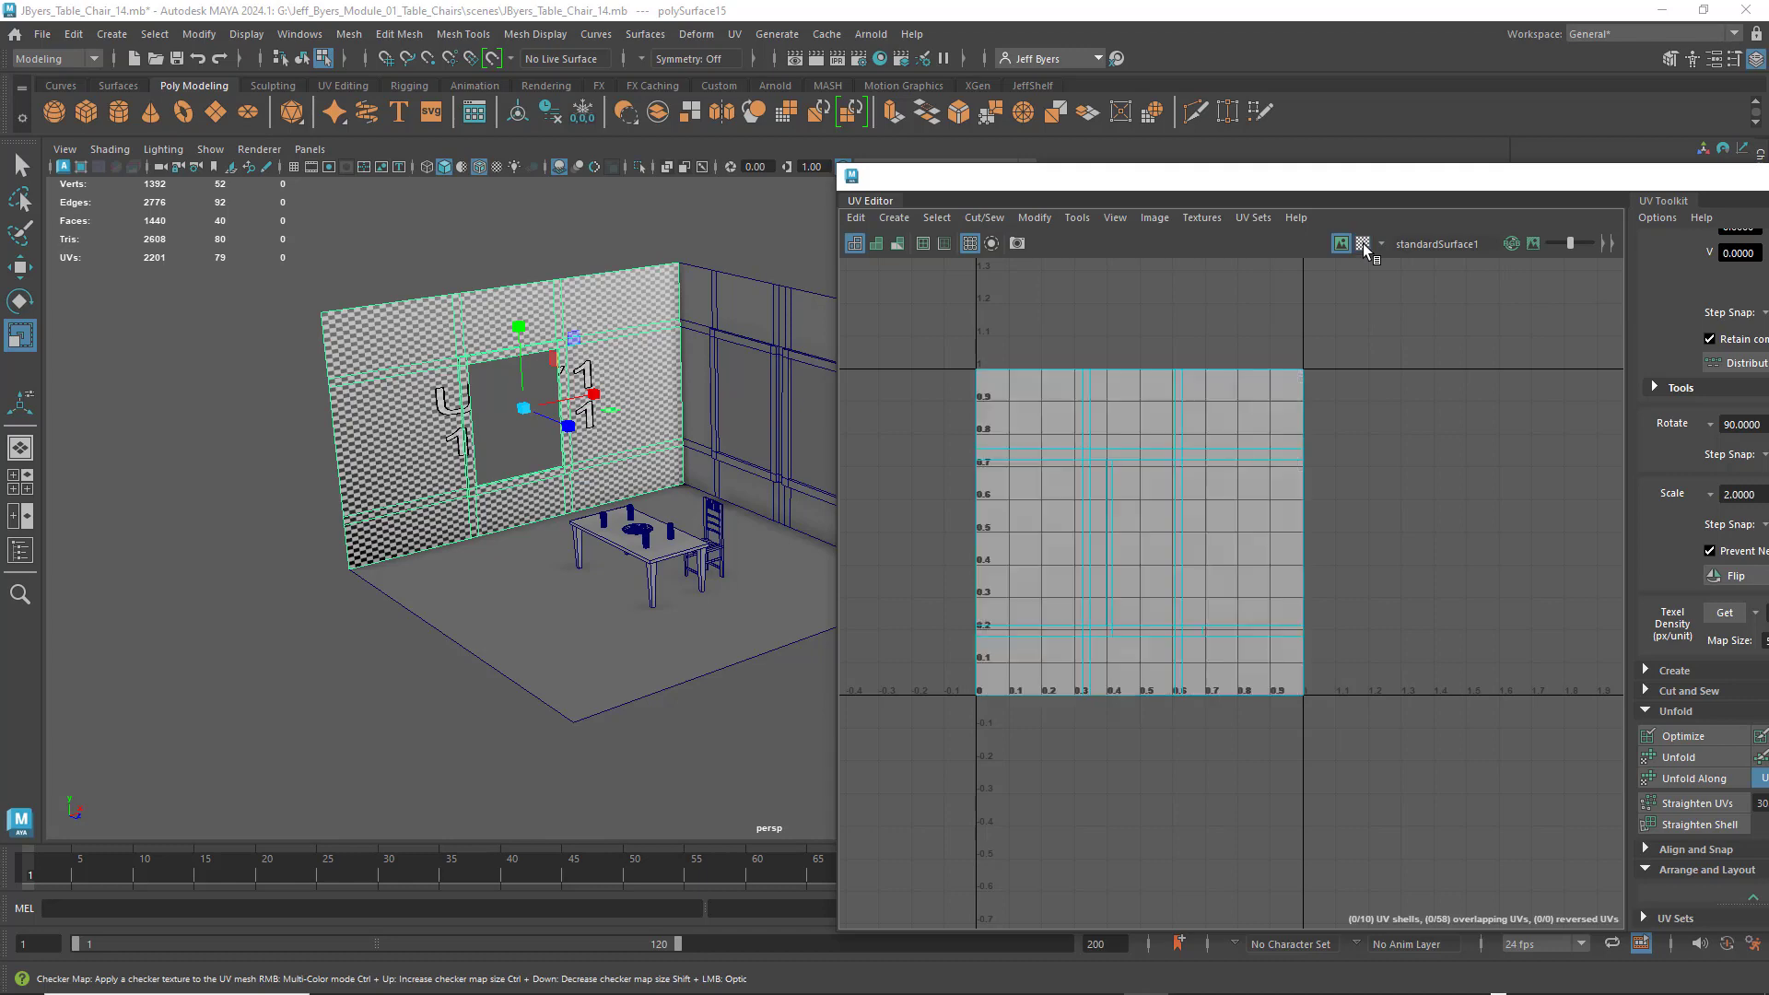
- Apply an automatic UV projection to the wall with the window opening
{"action": "left_click_drag", "start_coordinate": [551, 361], "coordinate": [611, 406], "text": "alt"}
{"action": "scroll", "coordinate": [605, 350], "scroll_direction": "up", "scroll_amount": 5}
{"action": "right_click_drag", "start_coordinate": [627, 429], "coordinate": [565, 463], "text": "alt"}
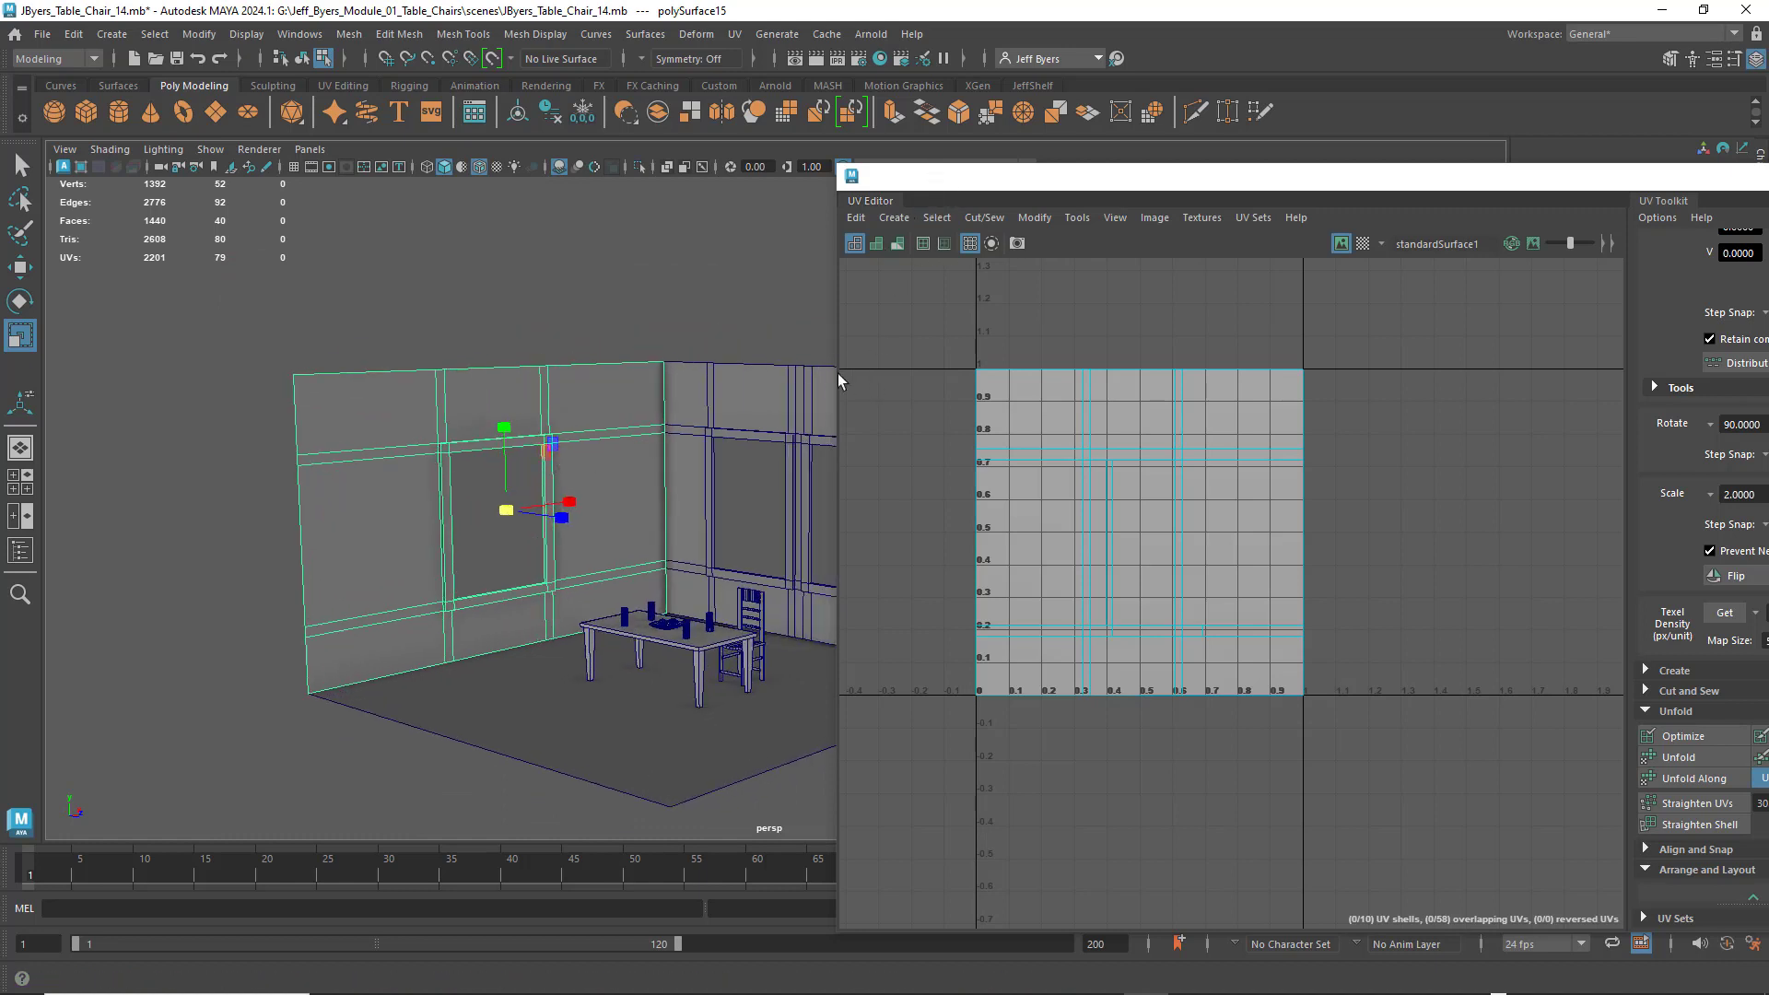
{"action": "left_click", "coordinate": [735, 35]}
{"action": "left_click", "coordinate": [774, 146]}
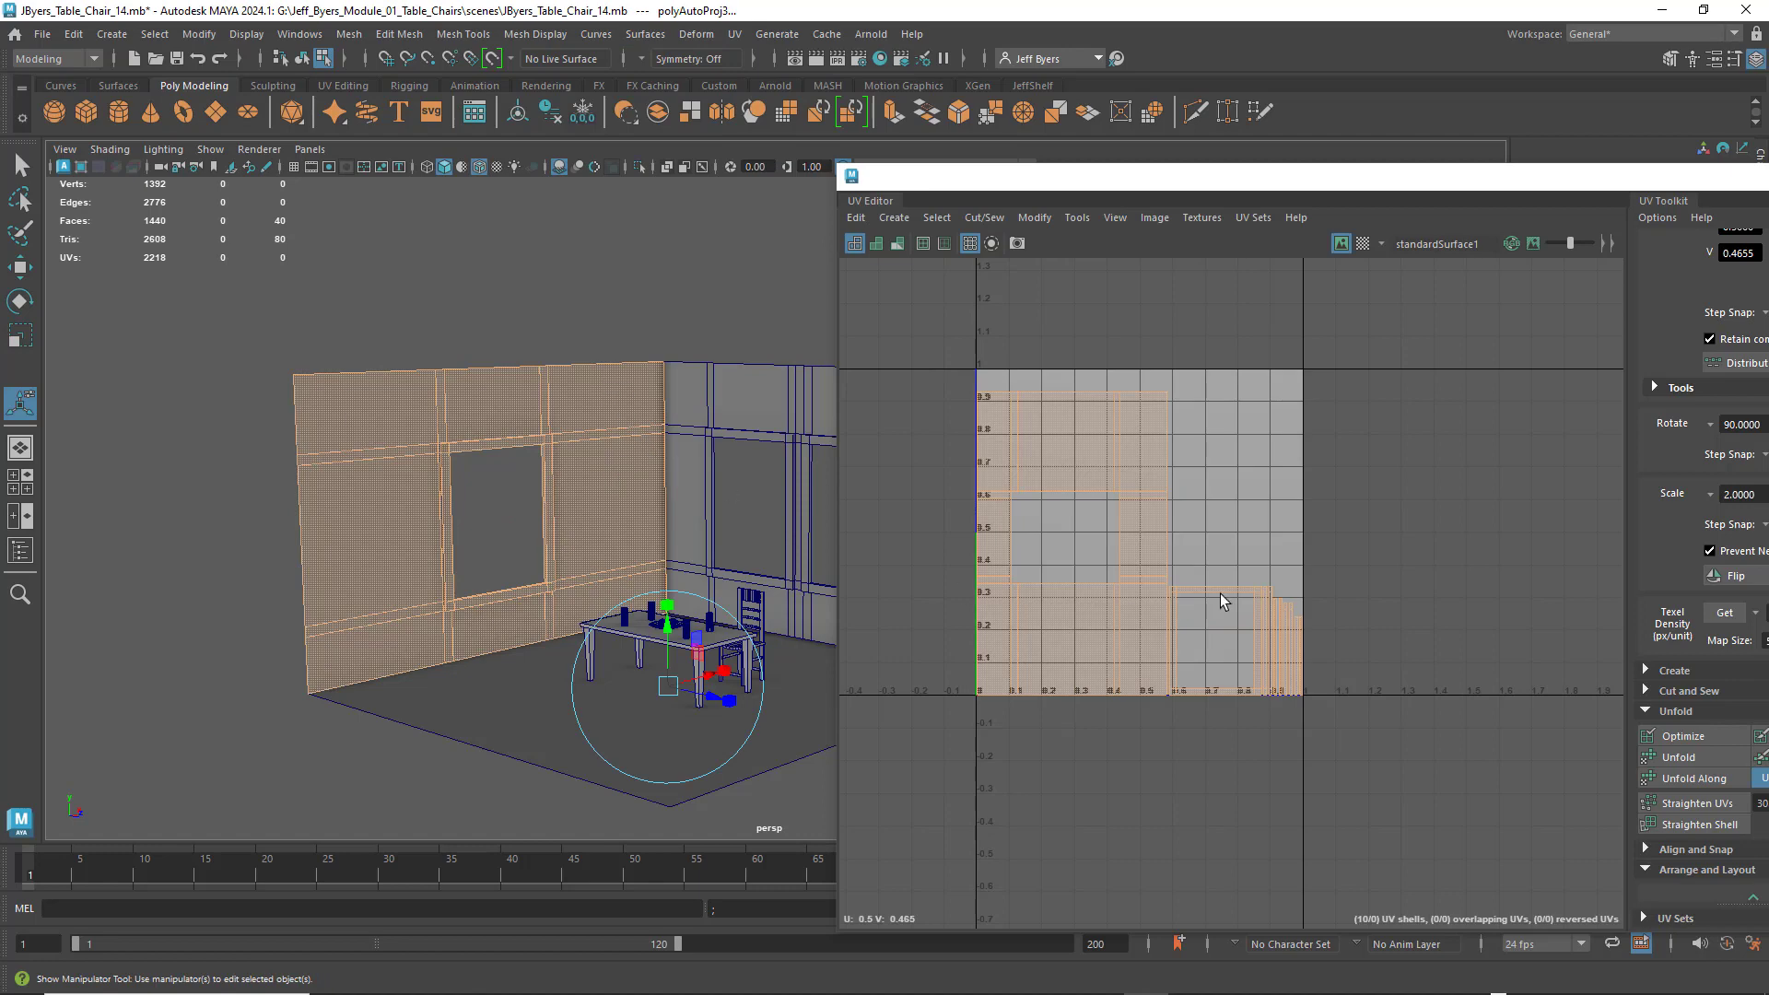
- Inspect the wall's new UV shells, display the perspective view in wireframe, and activate the Select tool
{"action": "scroll", "coordinate": [1263, 599], "scroll_direction": "up", "scroll_amount": 3}
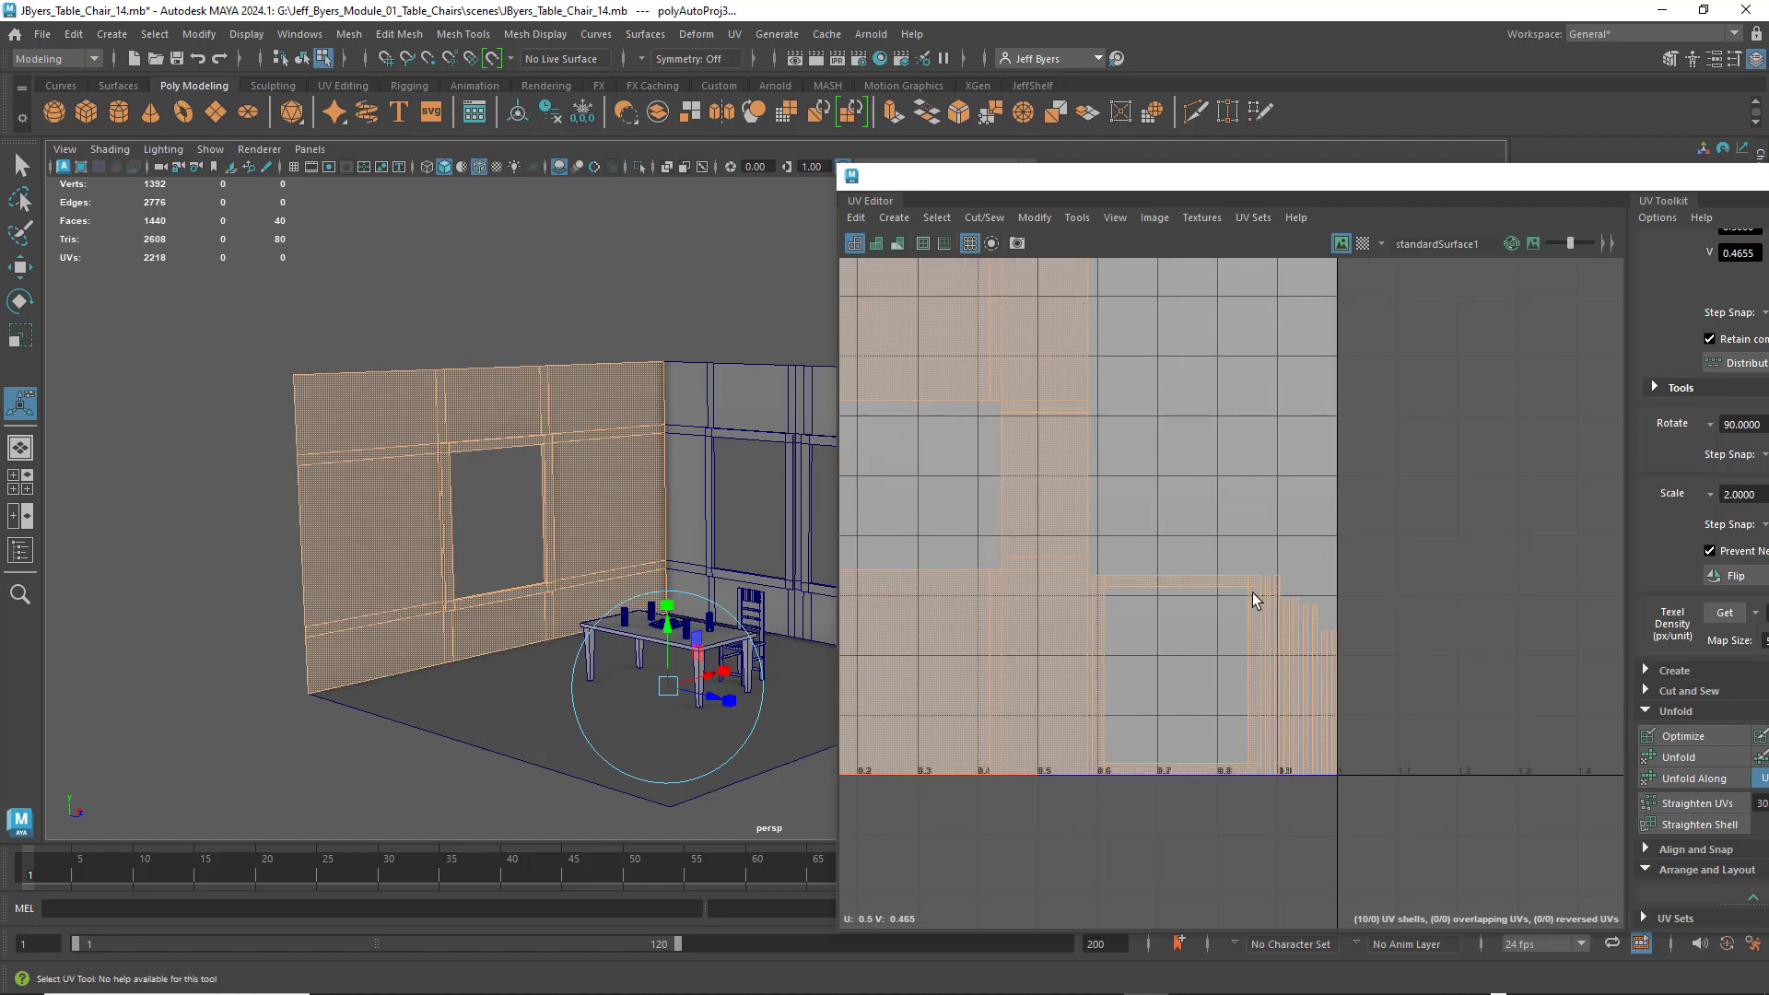
{"action": "scroll", "coordinate": [1253, 594], "scroll_direction": "down", "scroll_amount": 1}
{"action": "scroll", "coordinate": [1253, 594], "scroll_direction": "up", "scroll_amount": 1}
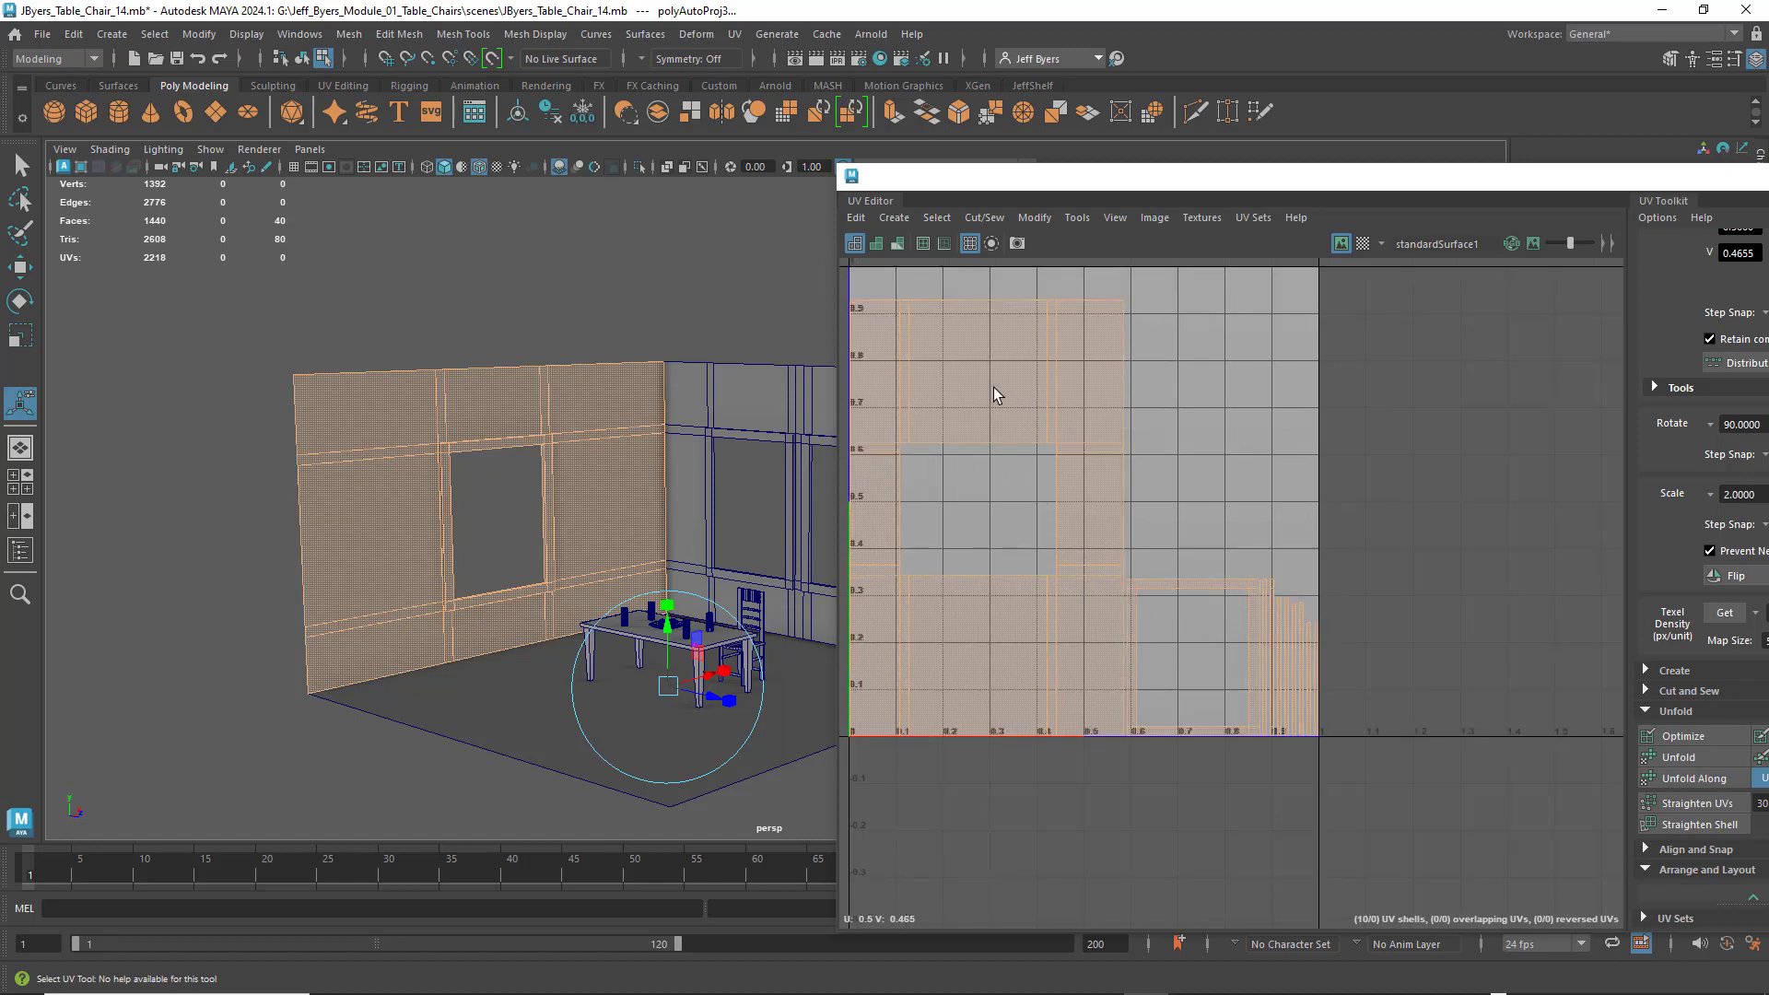
{"action": "right_click_drag", "start_coordinate": [1102, 320], "coordinate": [1174, 317]}
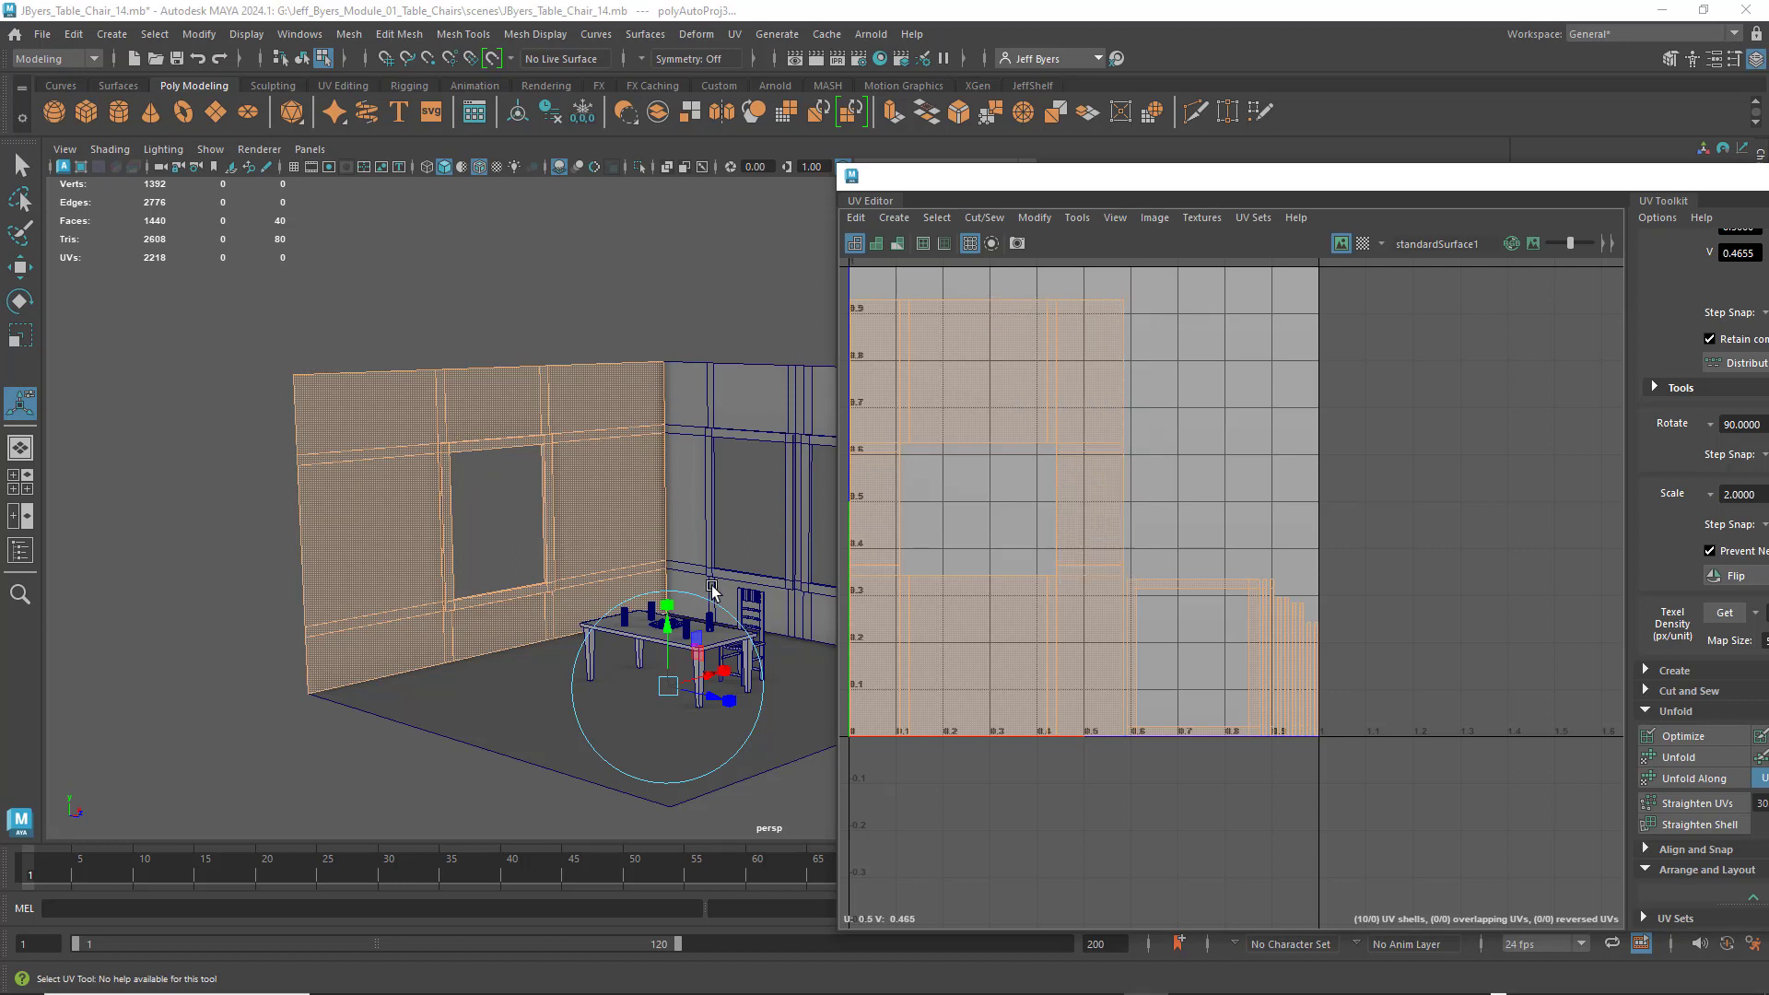
{"action": "key", "text": "4"}
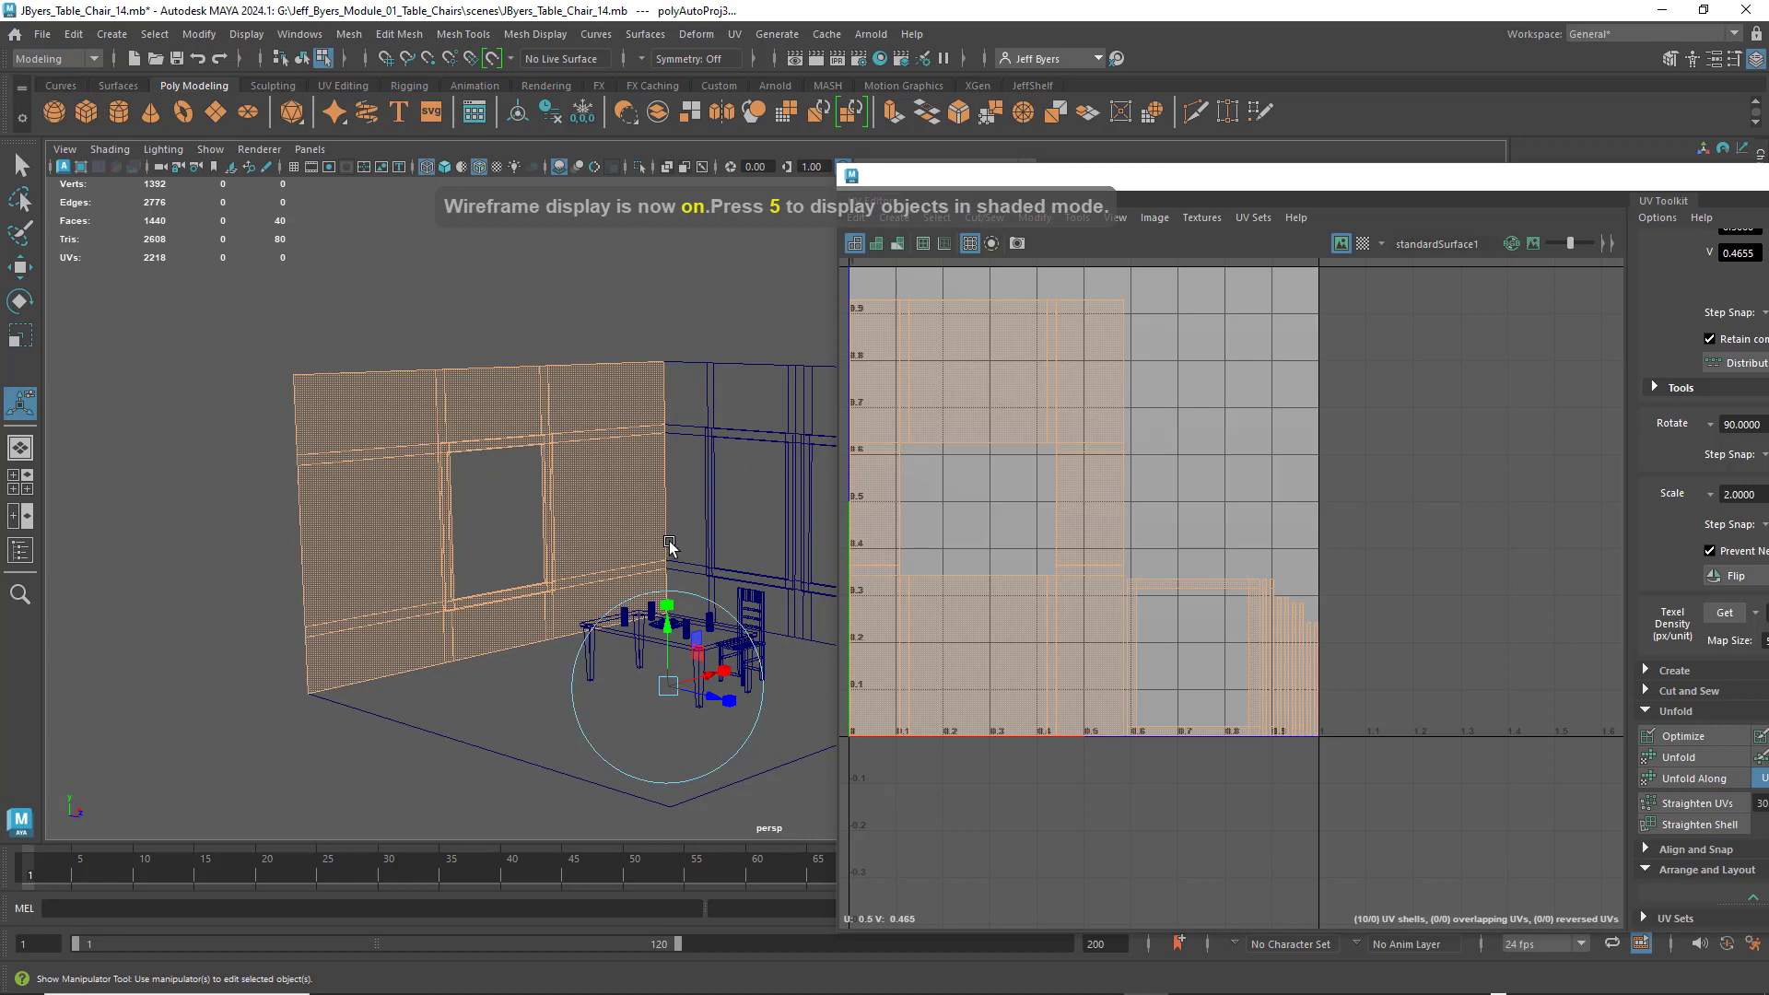
{"action": "key", "text": "q"}
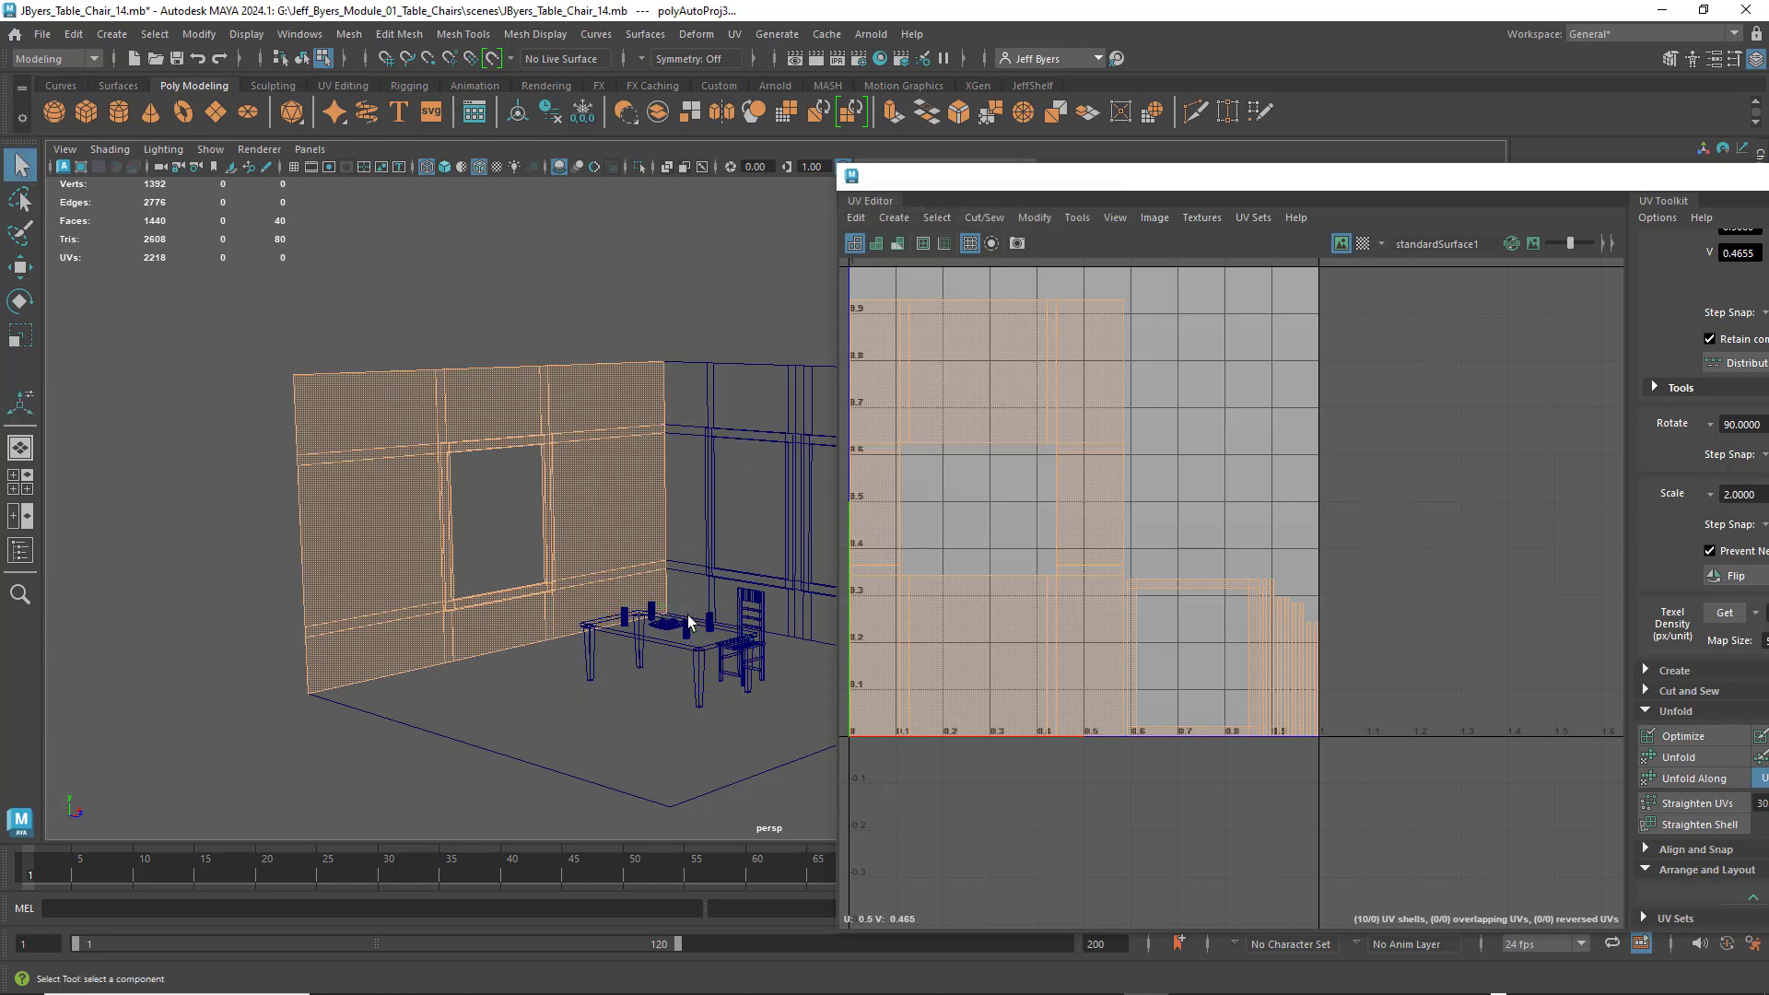
{"action": "left_click_drag", "start_coordinate": [697, 597], "coordinate": [733, 553], "text": "alt"}
- Choose UV selection in the UV Editor and shift its window so the UV Toolkit is fully visible
{"action": "right_click_drag", "start_coordinate": [1074, 334], "coordinate": [1155, 334]}
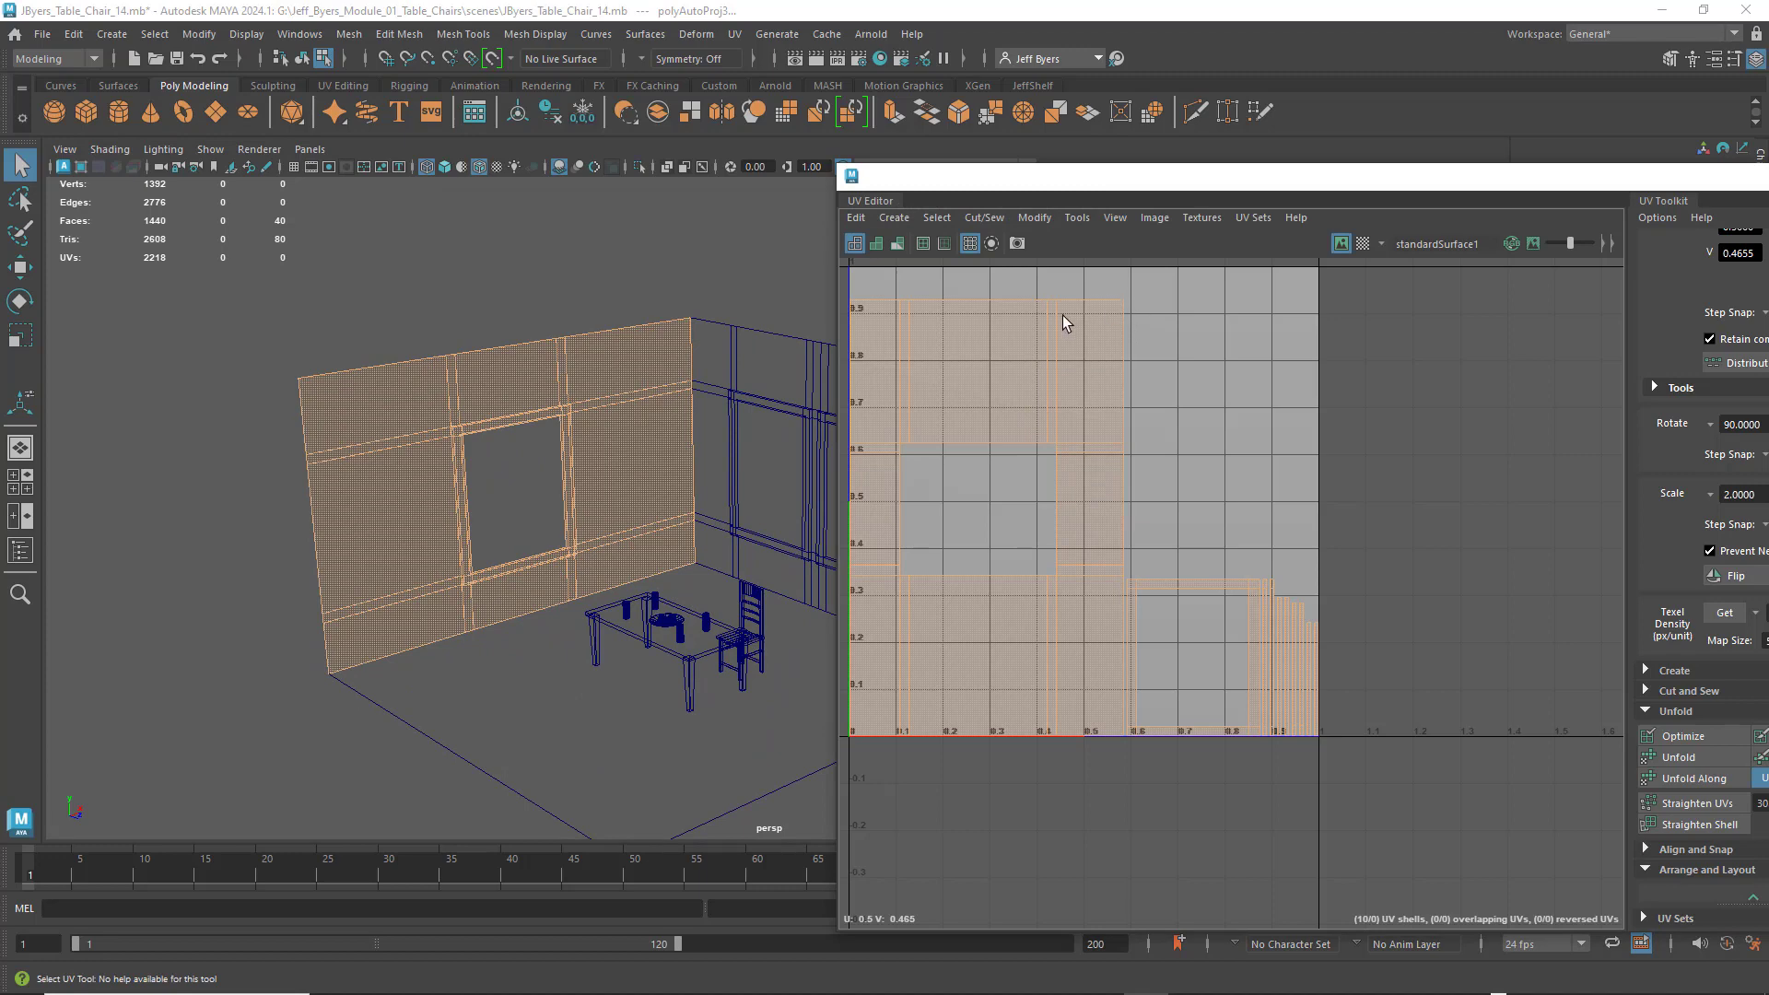
{"action": "right_click_drag", "start_coordinate": [953, 324], "coordinate": [956, 324]}
{"action": "left_click_drag", "start_coordinate": [976, 177], "coordinate": [877, 177]}
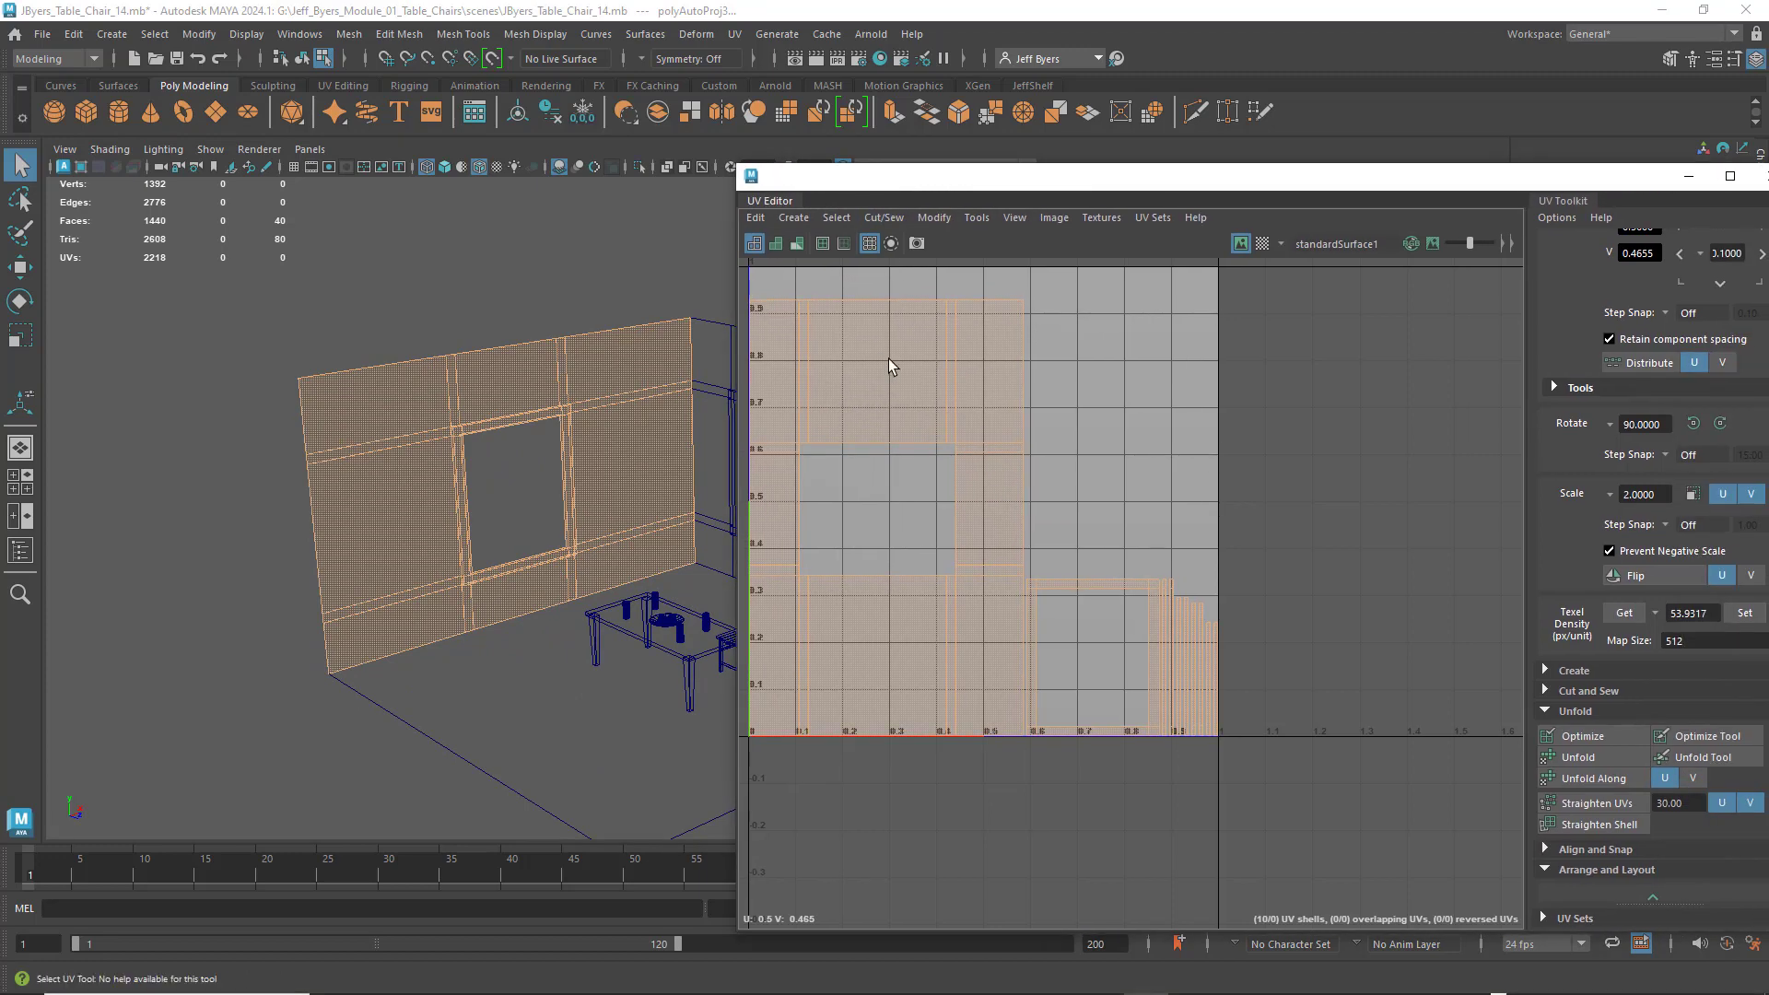
- Compare the large wall shell's orientation with the window wall by selecting the shell and one of its outer corner UVs
{"action": "middle_click_drag", "start_coordinate": [885, 367], "coordinate": [1019, 365], "text": "alt"}
{"action": "right_click_drag", "start_coordinate": [1019, 365], "coordinate": [956, 343]}
{"action": "left_click", "coordinate": [809, 350]}
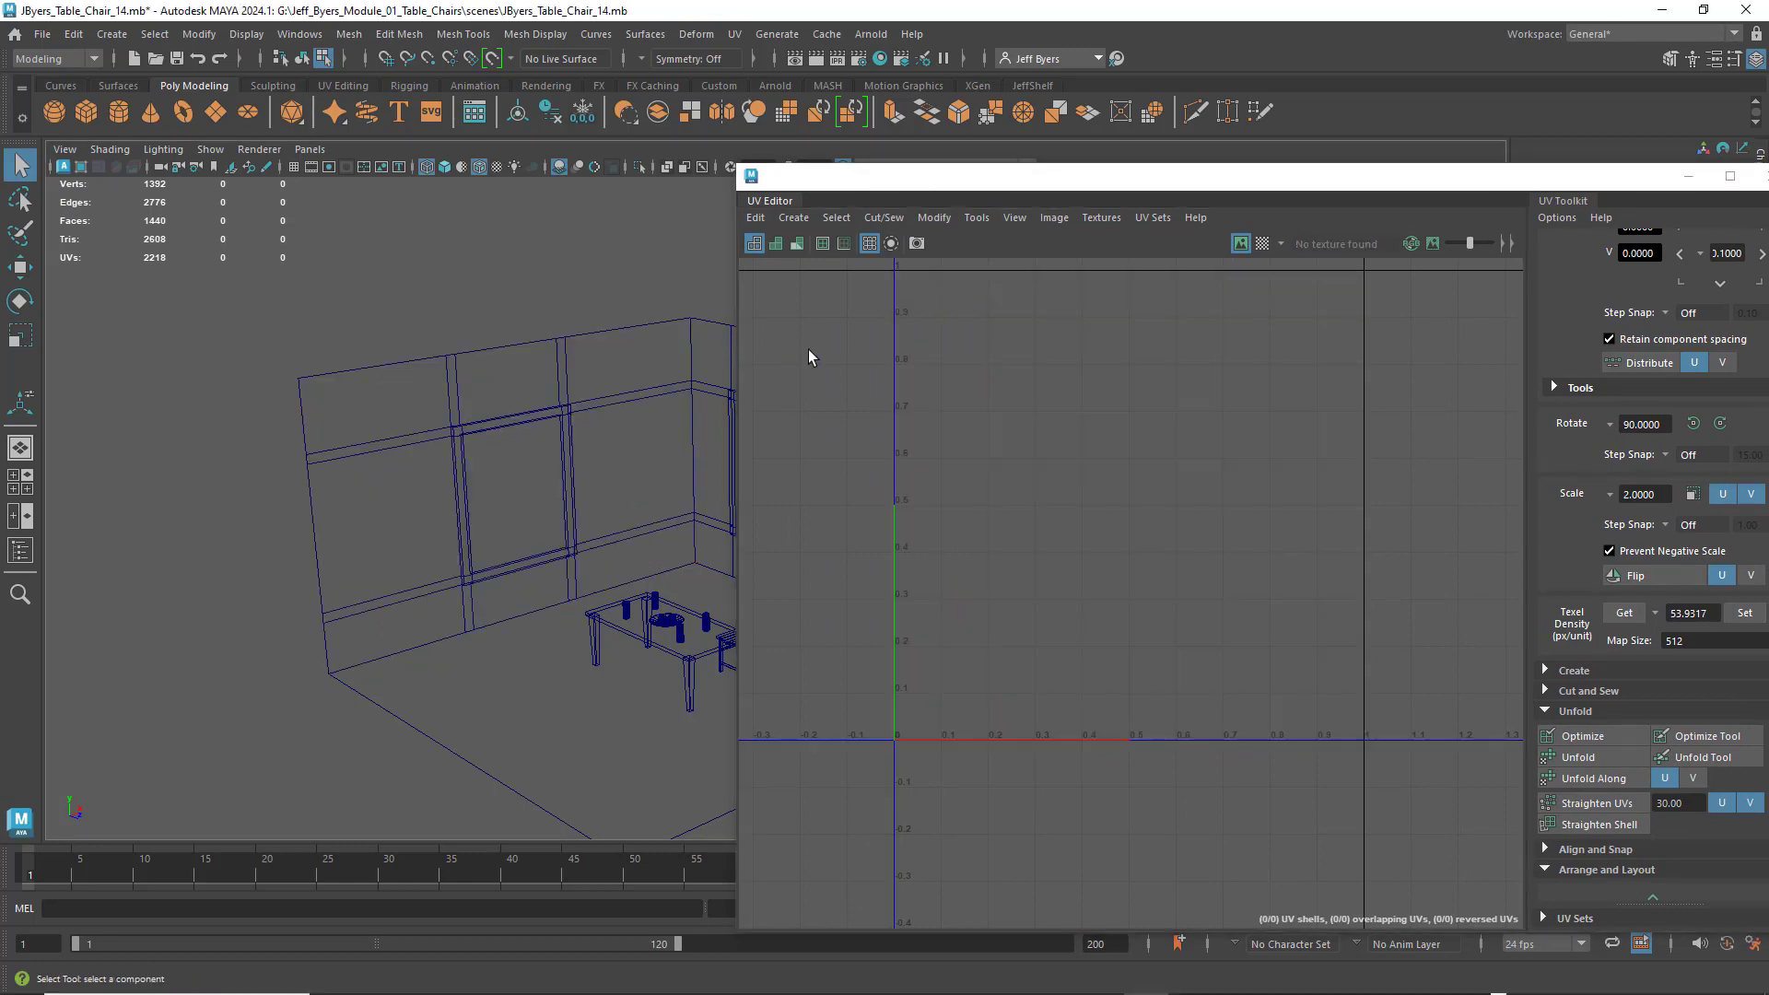
{"action": "left_click", "coordinate": [594, 365]}
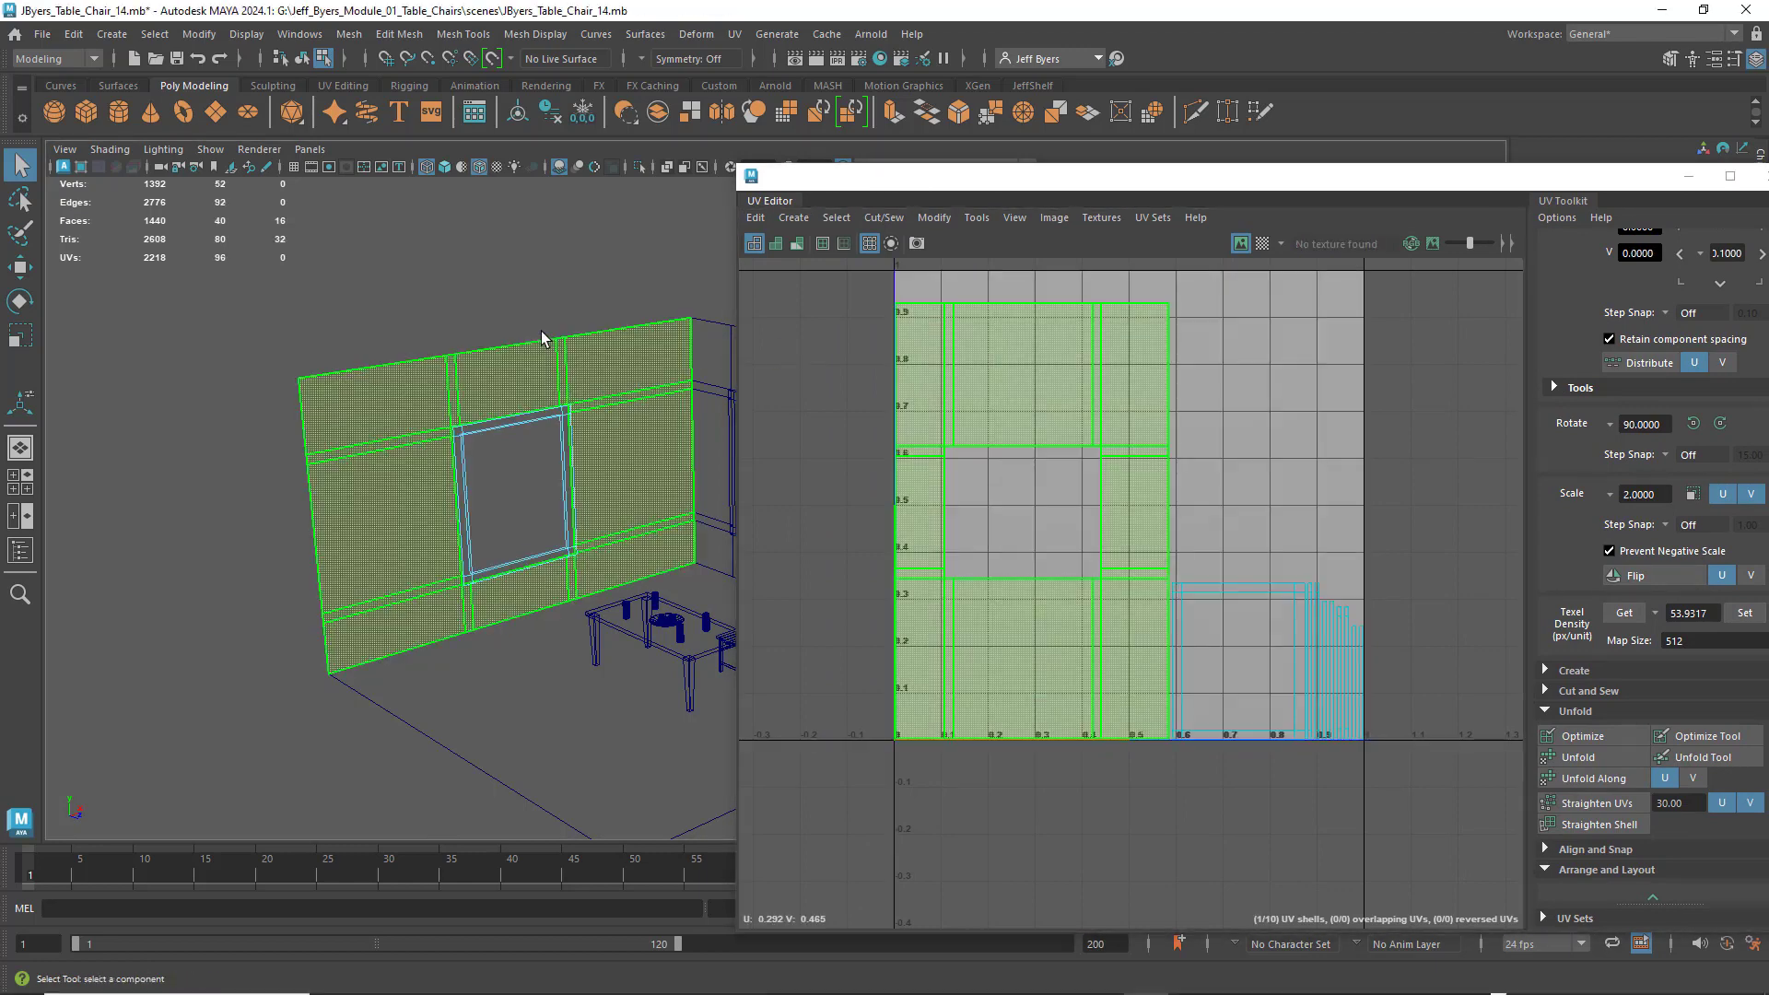
{"action": "left_click", "coordinate": [301, 58]}
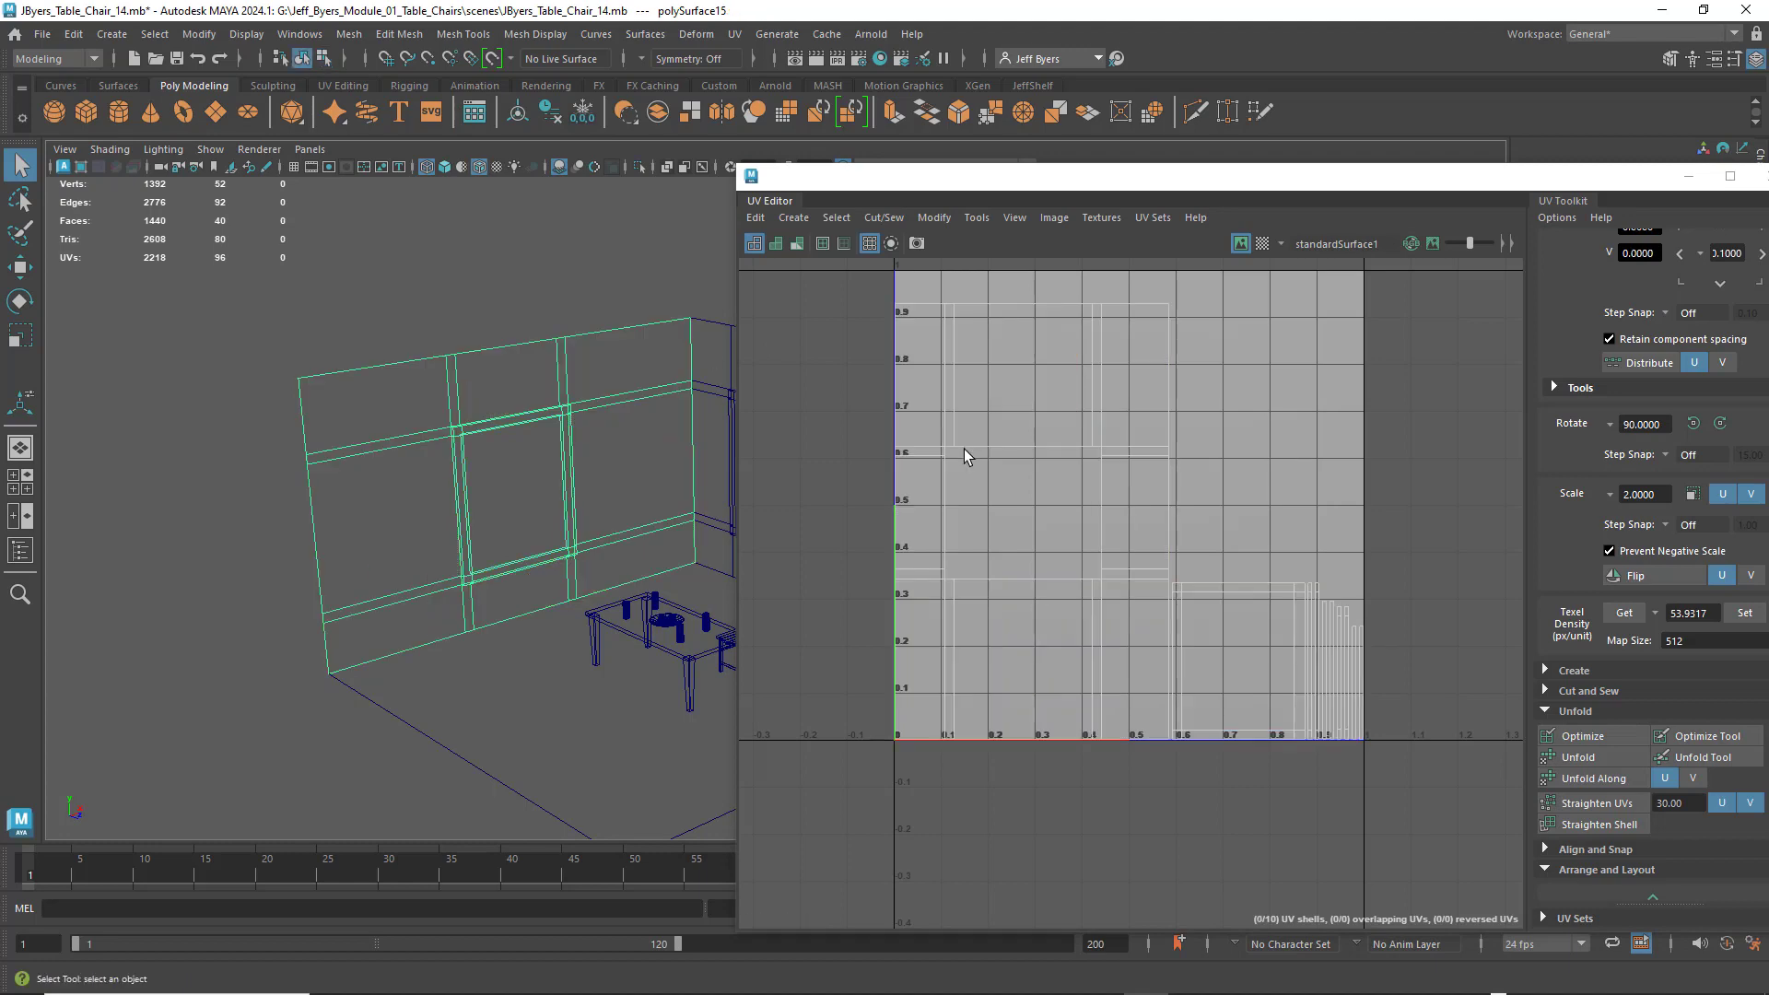
{"action": "right_click_drag", "start_coordinate": [1168, 324], "coordinate": [1251, 318]}
{"action": "left_click", "coordinate": [1176, 321]}
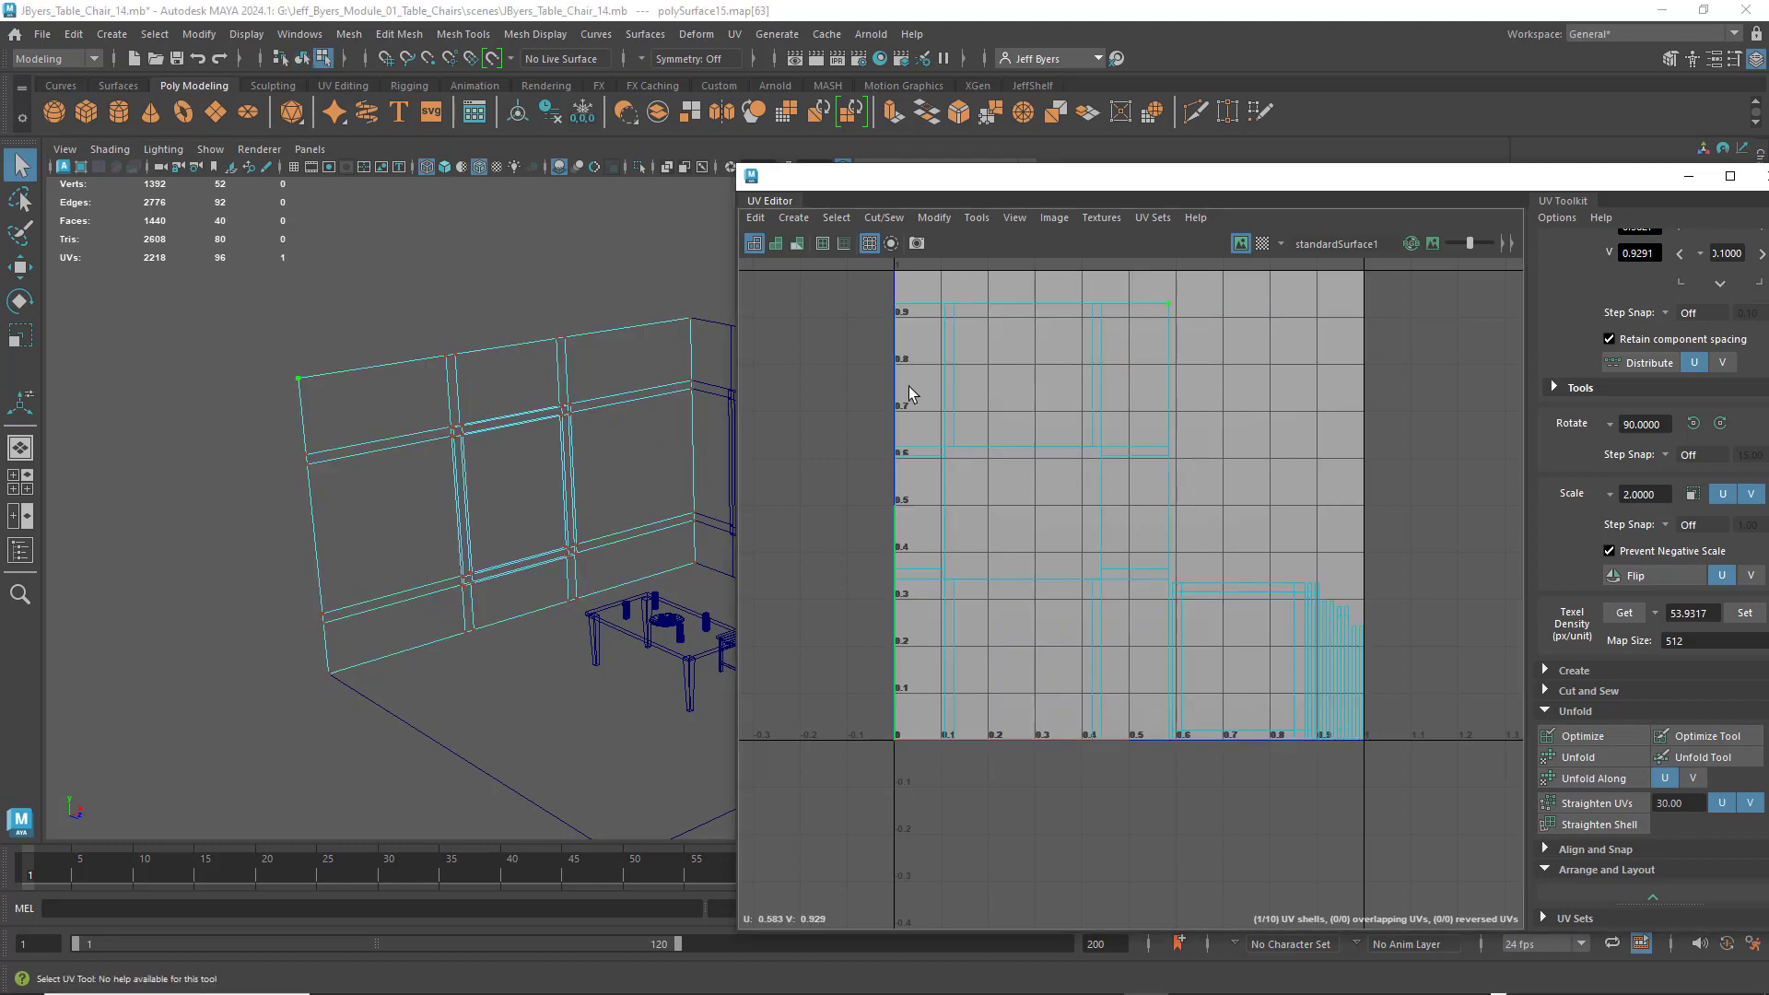
- Select the wall's large UV shell and rotate it 90 degrees counterclockwise from its original orientation, after trying the clockwise direction
{"action": "right_click_drag", "start_coordinate": [983, 293], "coordinate": [937, 293]}
{"action": "left_click", "coordinate": [1014, 413]}
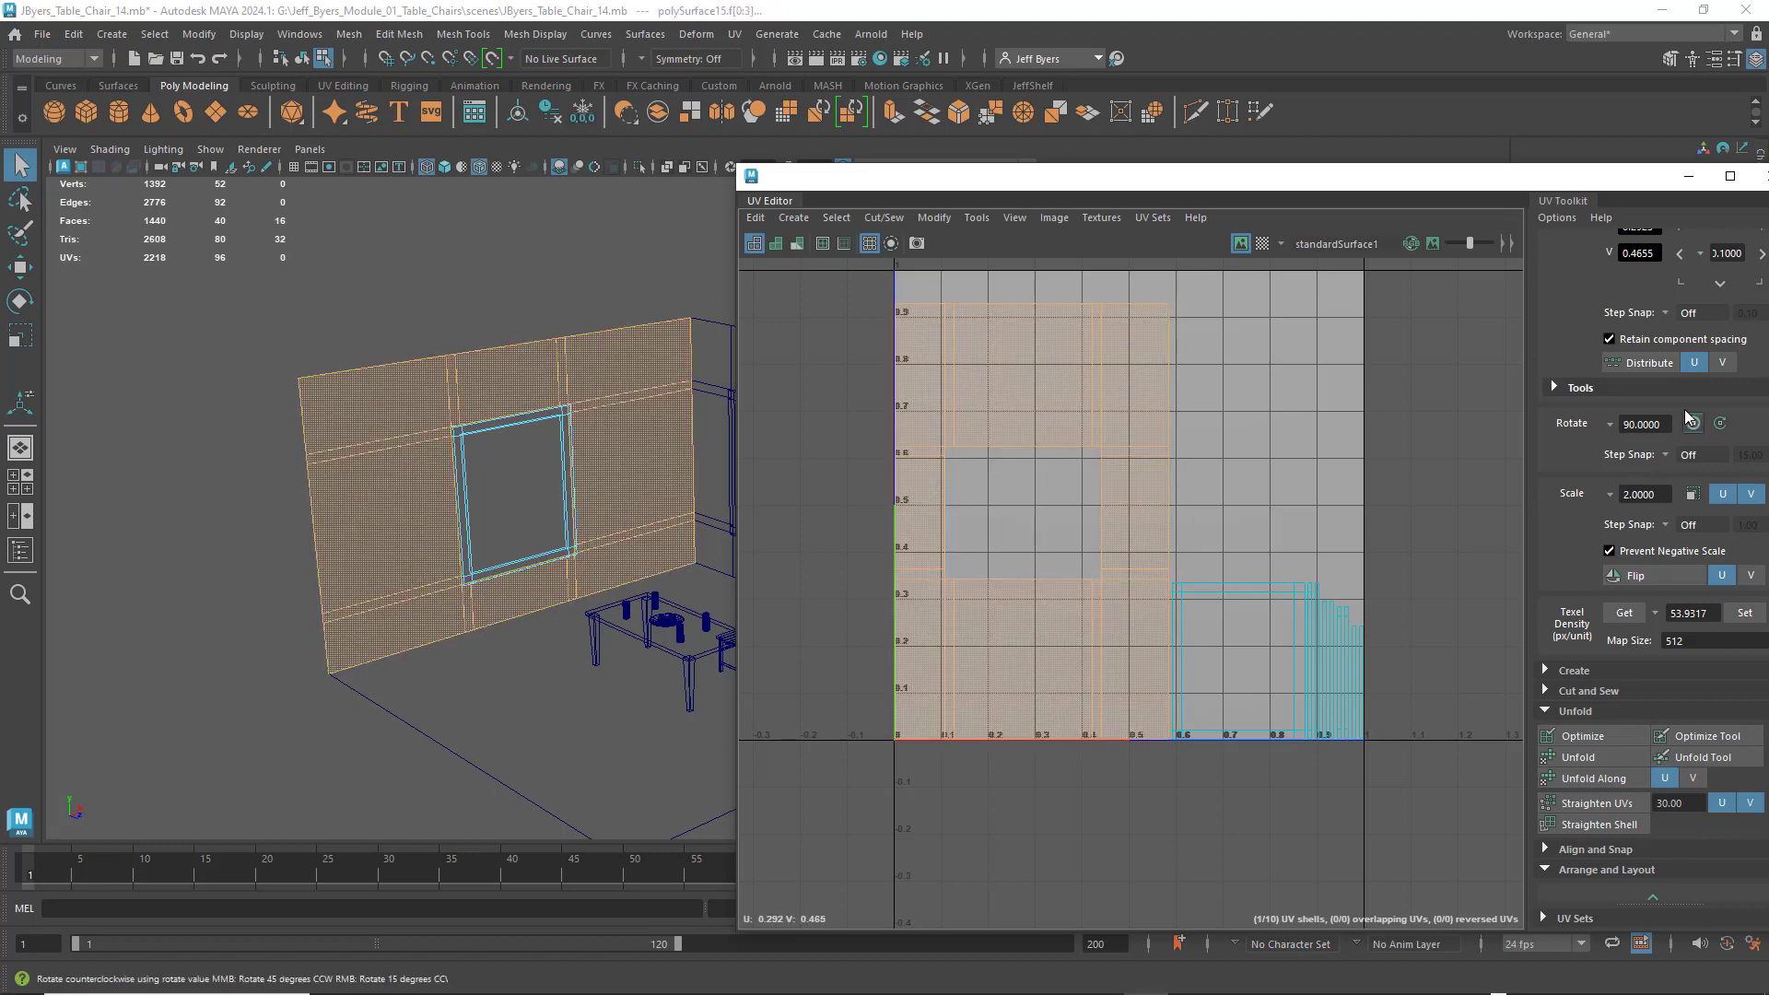
{"action": "left_click", "coordinate": [1719, 424]}
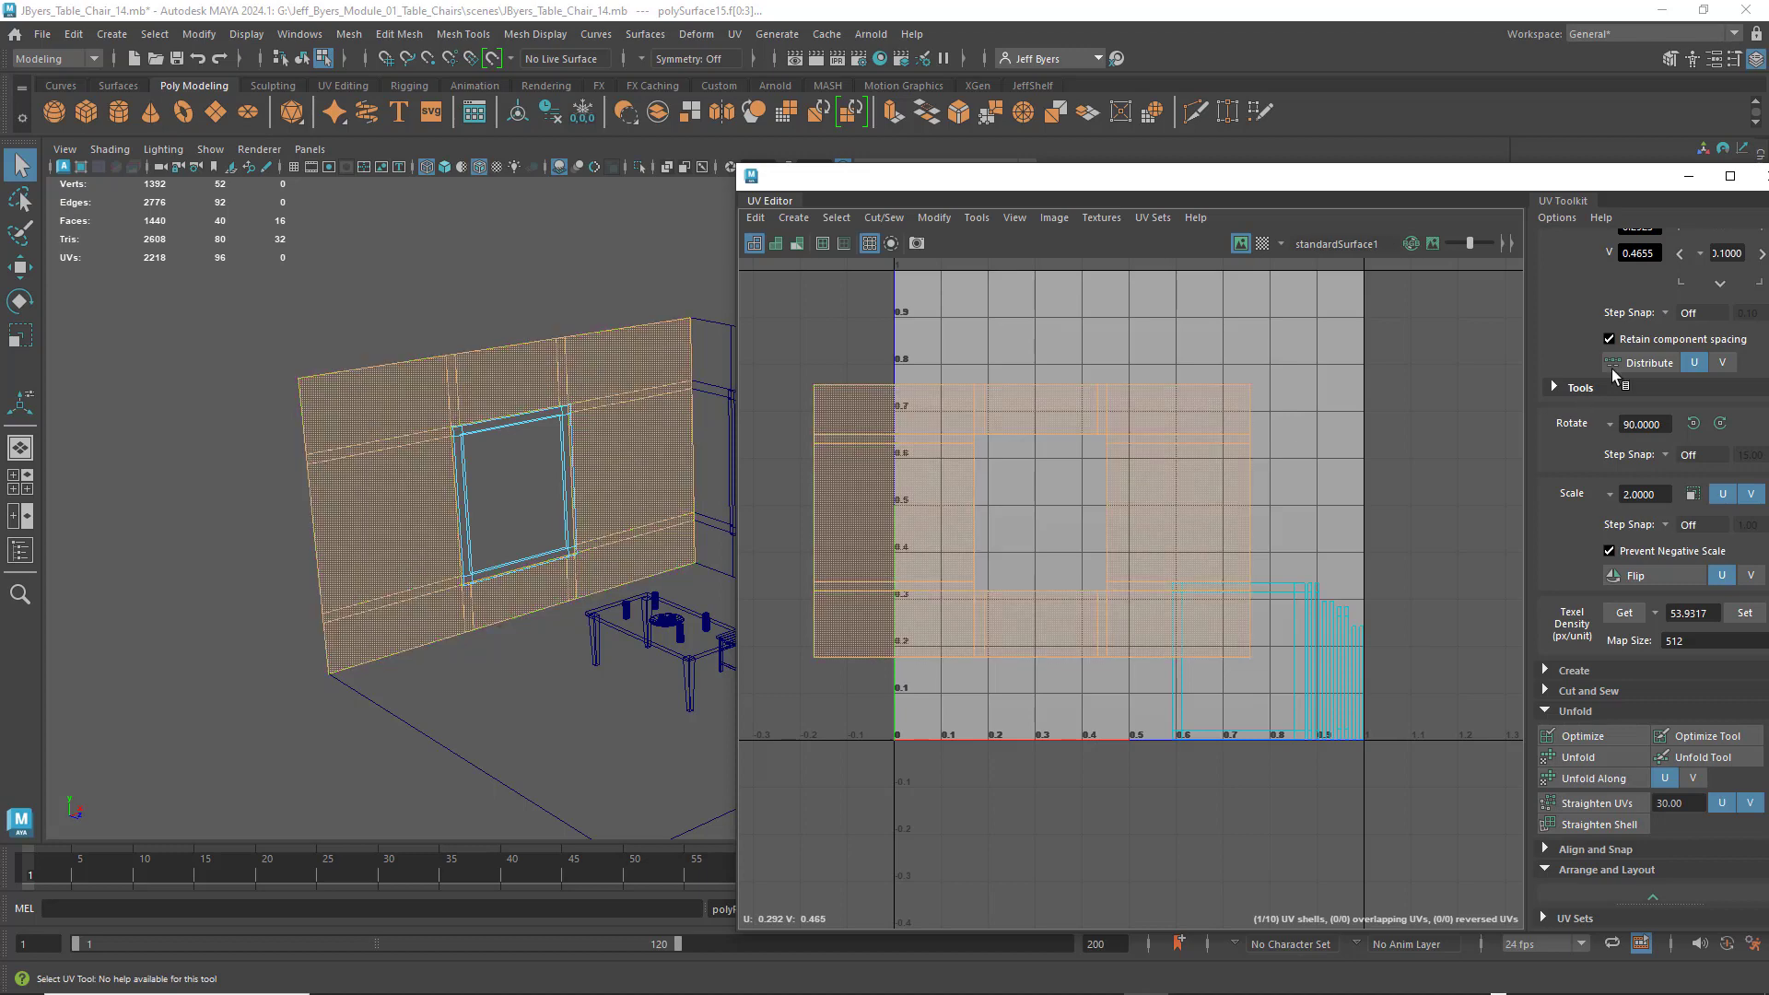
{"action": "left_click", "coordinate": [1696, 425]}
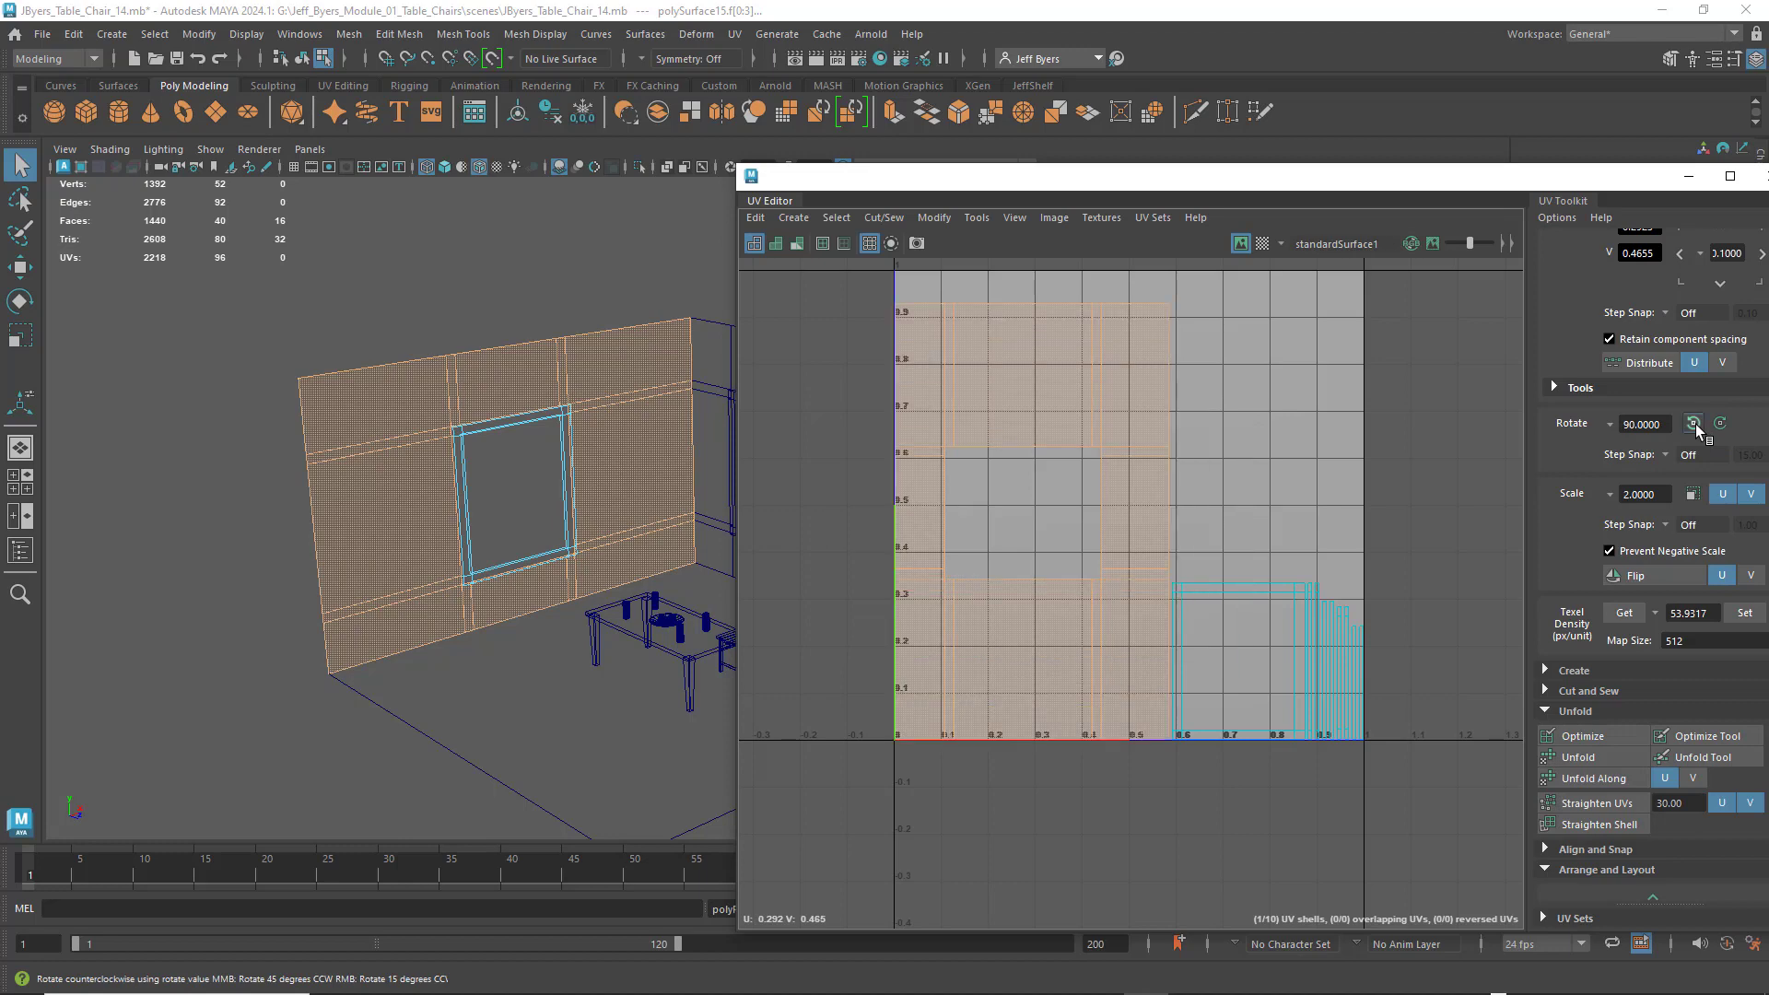
{"action": "left_click", "coordinate": [1697, 425]}
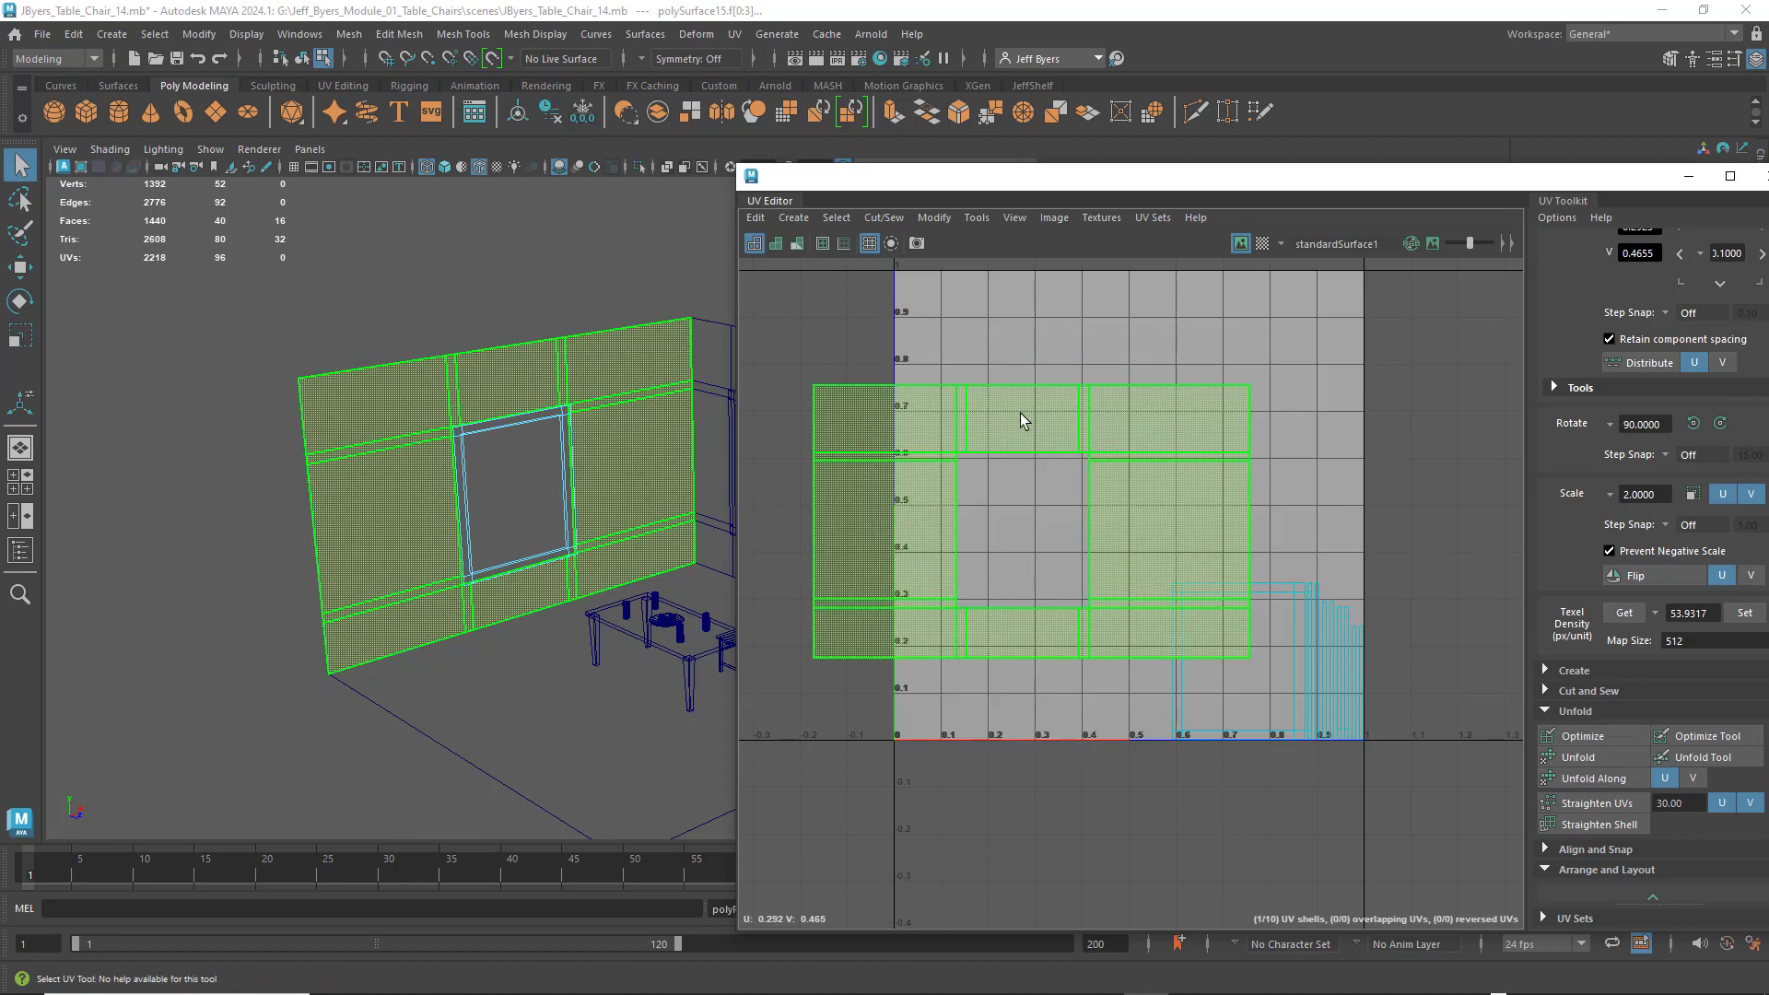
- Select the rotated shell's upper corner UVs one at a time to check which wall corners they match
{"action": "right_click_drag", "start_coordinate": [986, 419], "coordinate": [1074, 415]}
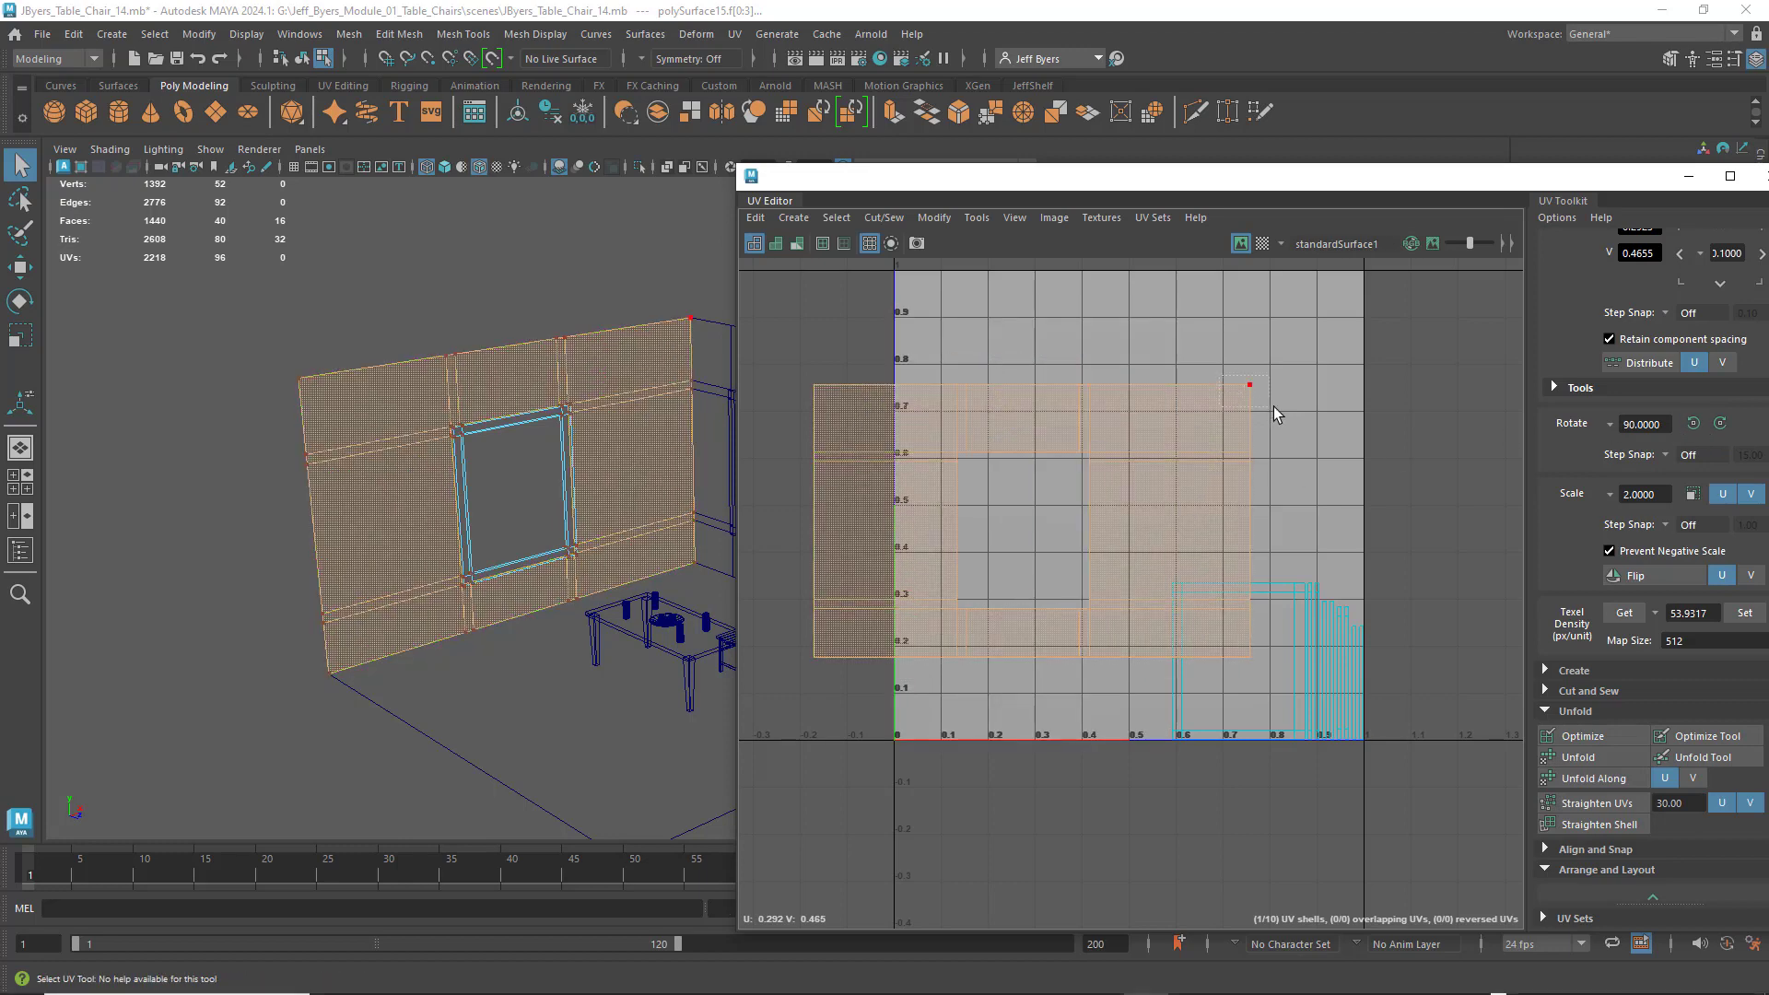
{"action": "left_click_drag", "start_coordinate": [1275, 414], "coordinate": [1265, 412]}
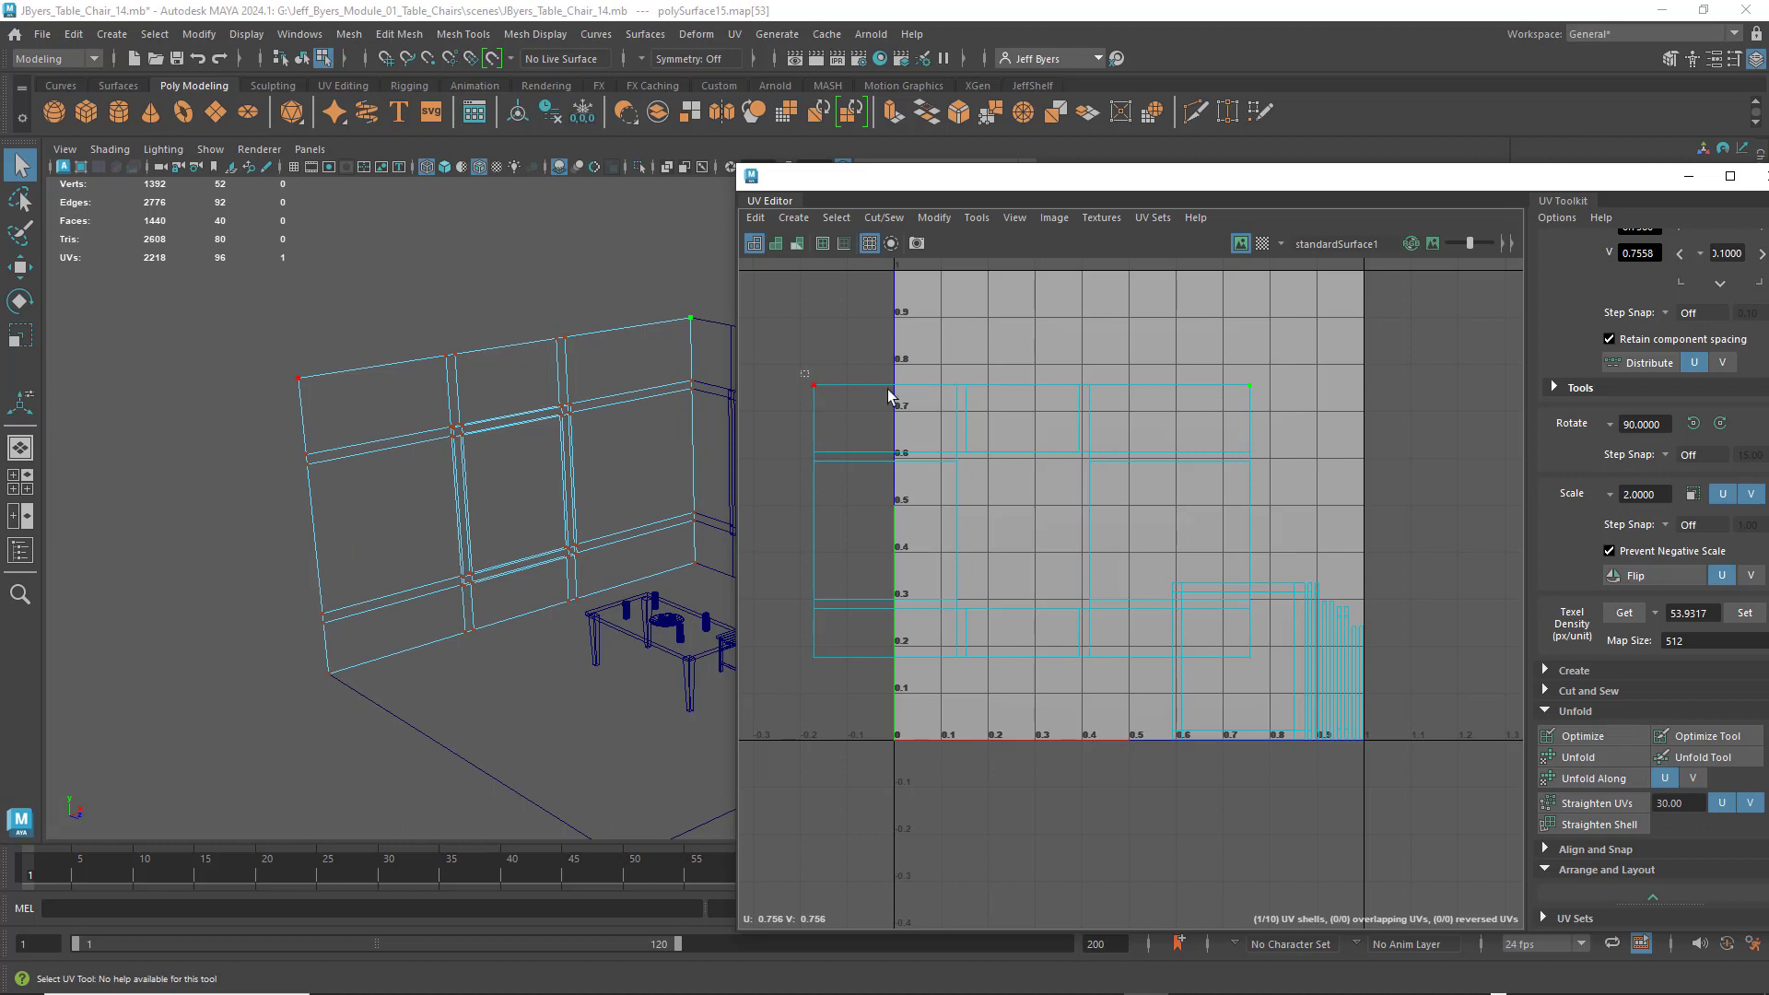
{"action": "left_click_drag", "start_coordinate": [890, 396], "coordinate": [1283, 406]}
- Select the whole large wall shell and move it into the upper part of the 0–1 tile, centred at about U 0.50, V 0.69
{"action": "right_click_drag", "start_coordinate": [1053, 431], "coordinate": [972, 390]}
{"action": "left_click", "coordinate": [1012, 438]}
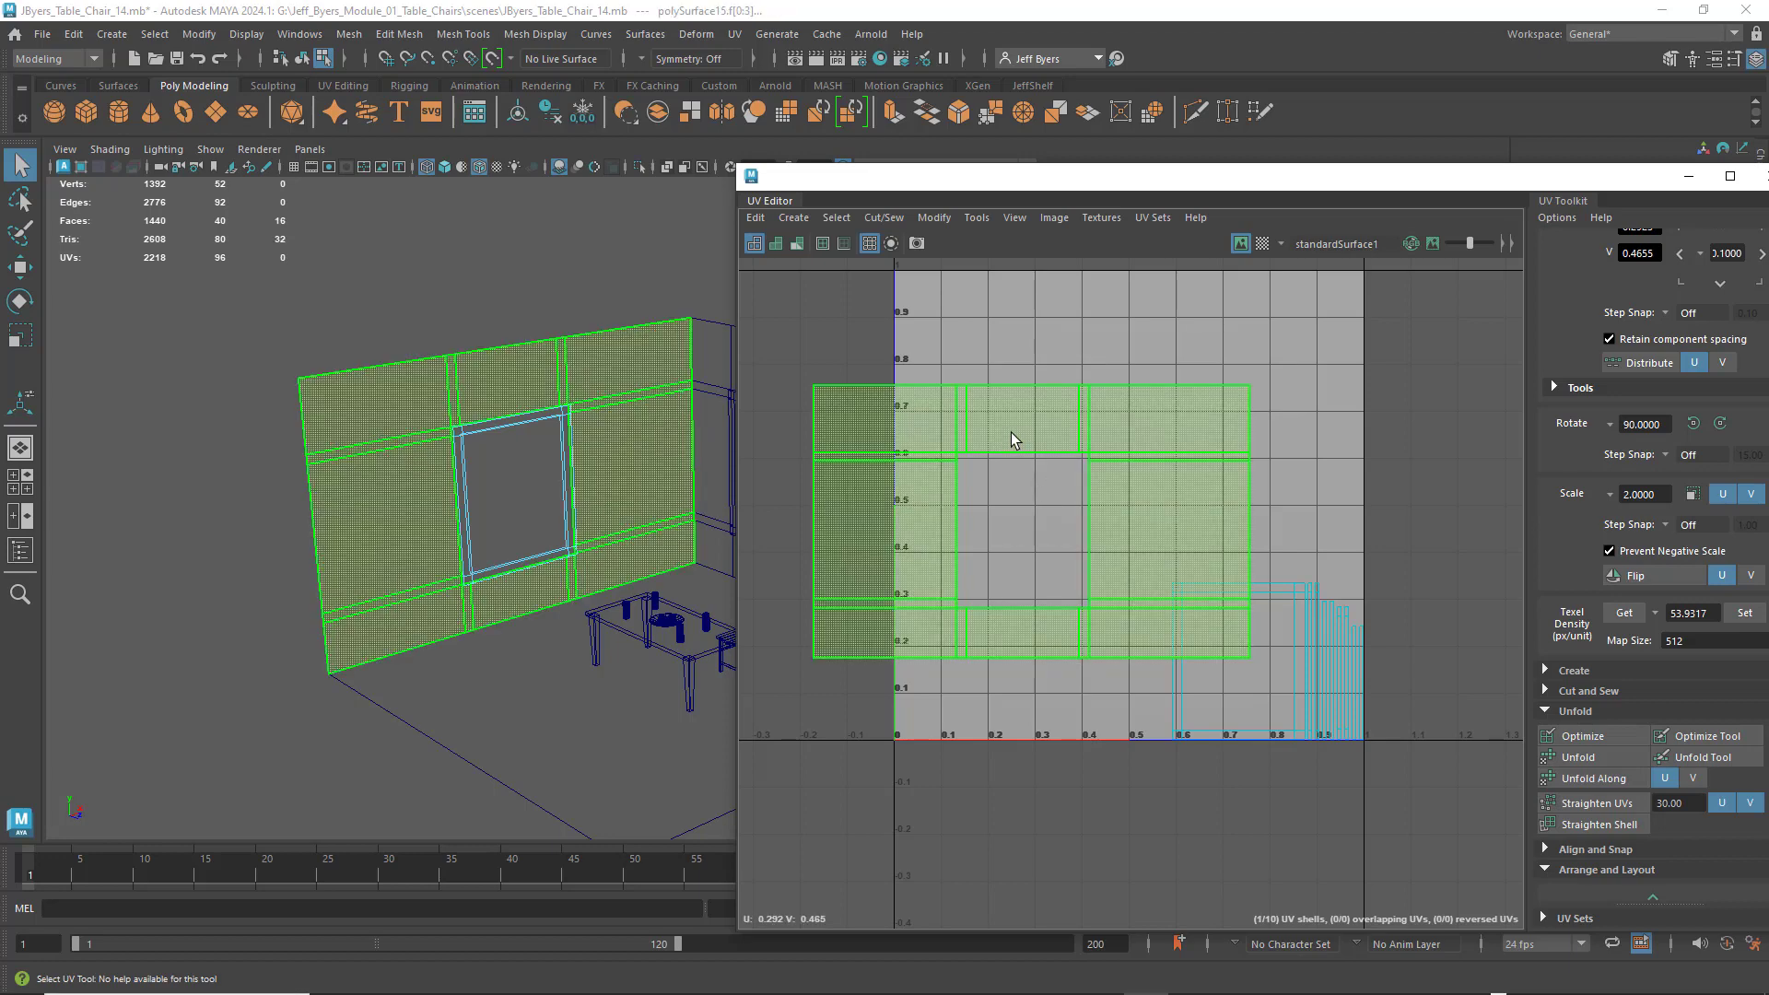
{"action": "key", "text": "w"}
{"action": "left_click_drag", "start_coordinate": [1038, 524], "coordinate": [1130, 417]}
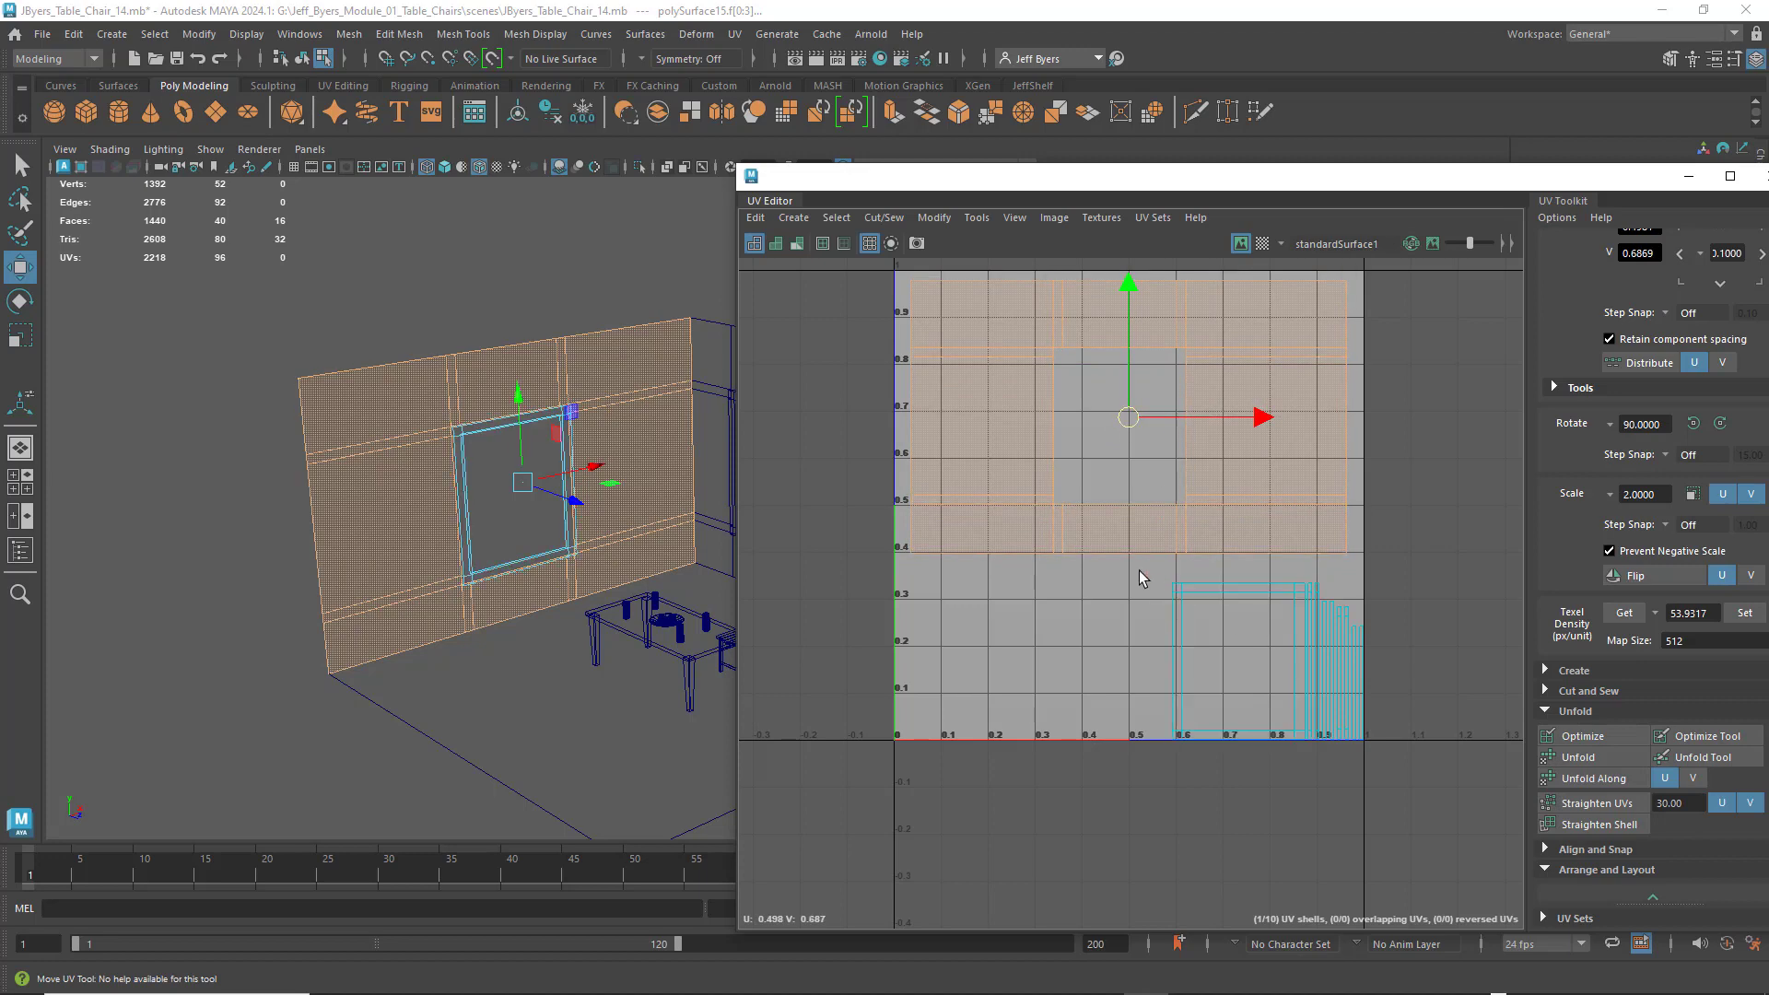
- Move the window frame shell and the narrow strip shells outside the 0–1 tile, placing them side by side beyond U 1
{"action": "left_click_drag", "start_coordinate": [1140, 571], "coordinate": [987, 638]}
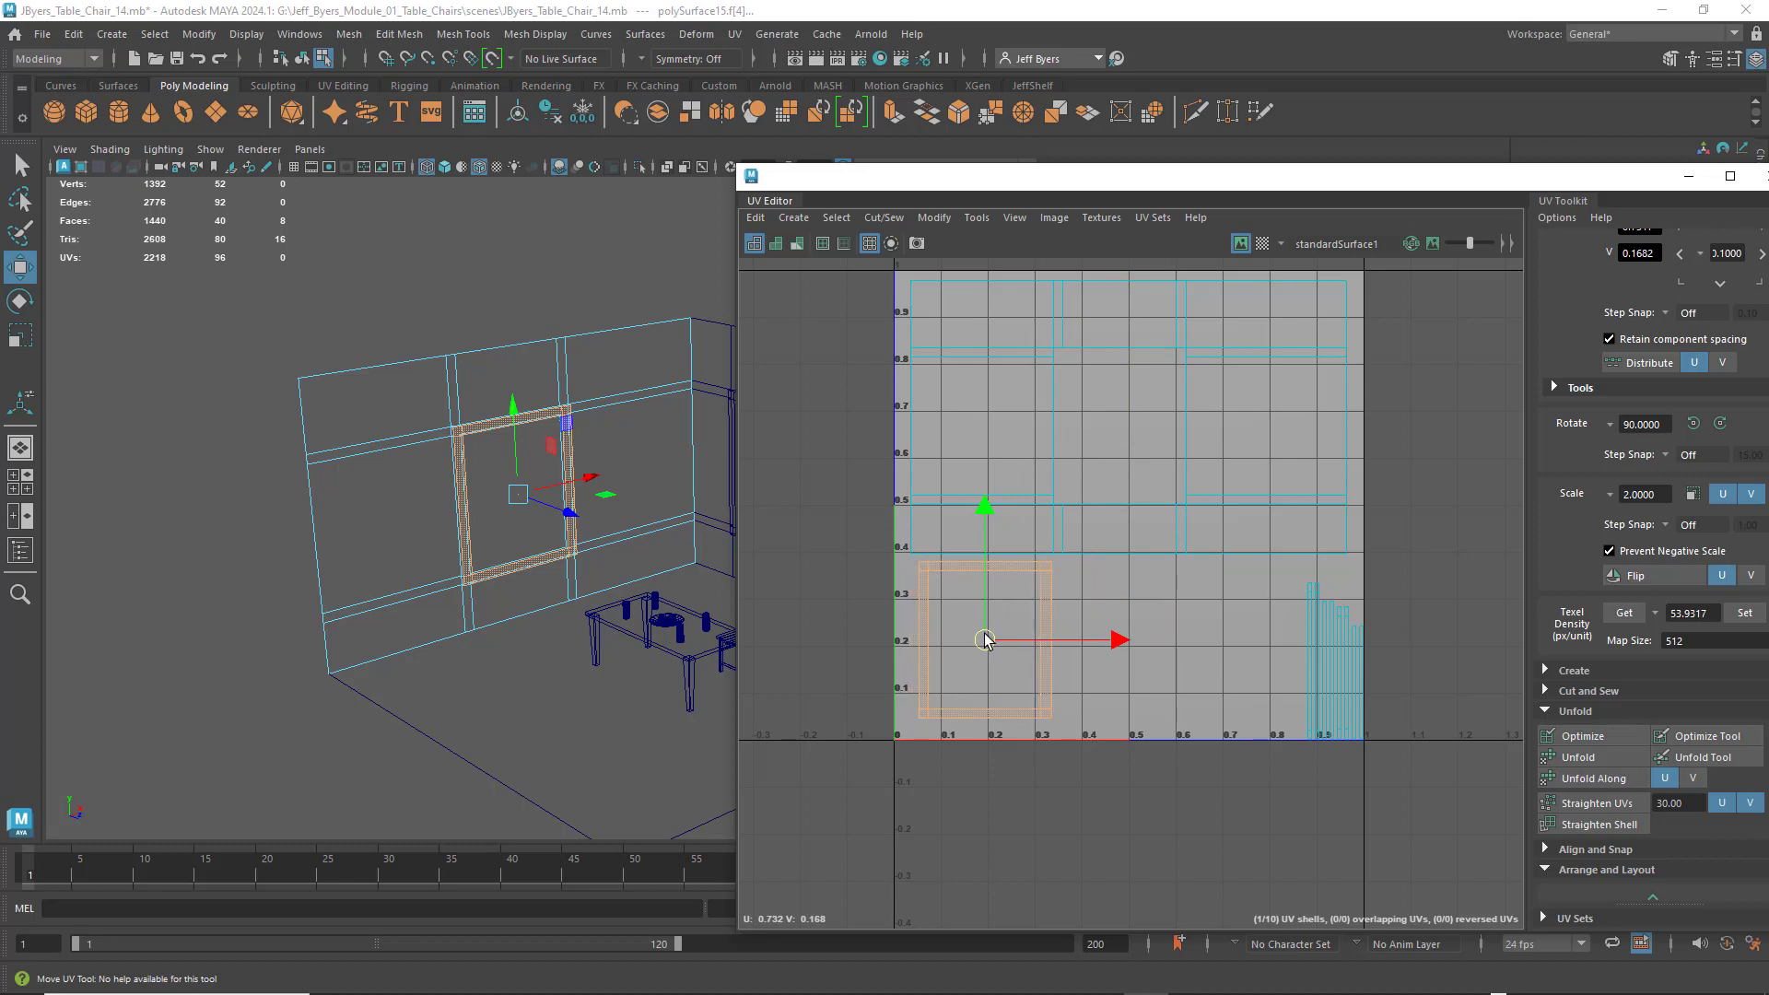
{"action": "middle_click_drag", "start_coordinate": [1187, 588], "coordinate": [1071, 621], "text": "alt"}
{"action": "left_click_drag", "start_coordinate": [860, 682], "coordinate": [1318, 400]}
{"action": "left_click_drag", "start_coordinate": [1151, 616], "coordinate": [1267, 820]}
{"action": "left_click_drag", "start_coordinate": [1210, 711], "coordinate": [1420, 405]}
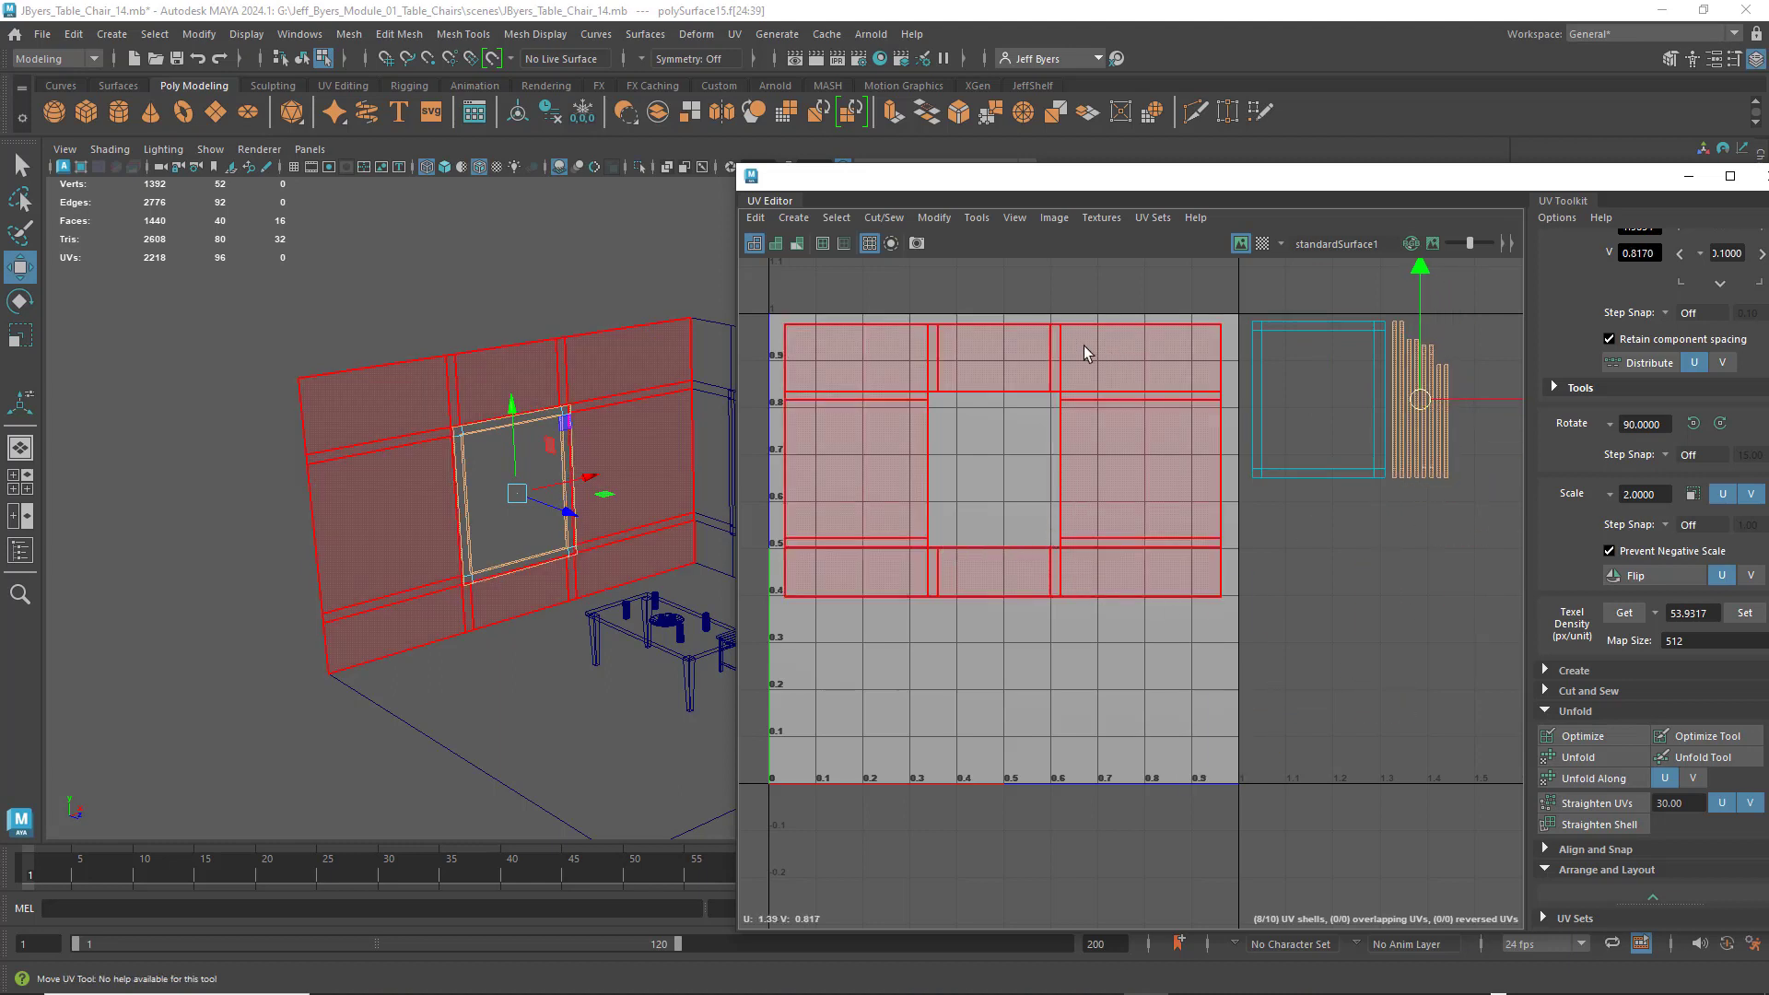
- Turn on the checker map and switch the perspective view to shaded display
{"action": "scroll", "coordinate": [975, 589], "scroll_direction": "down", "scroll_amount": 2}
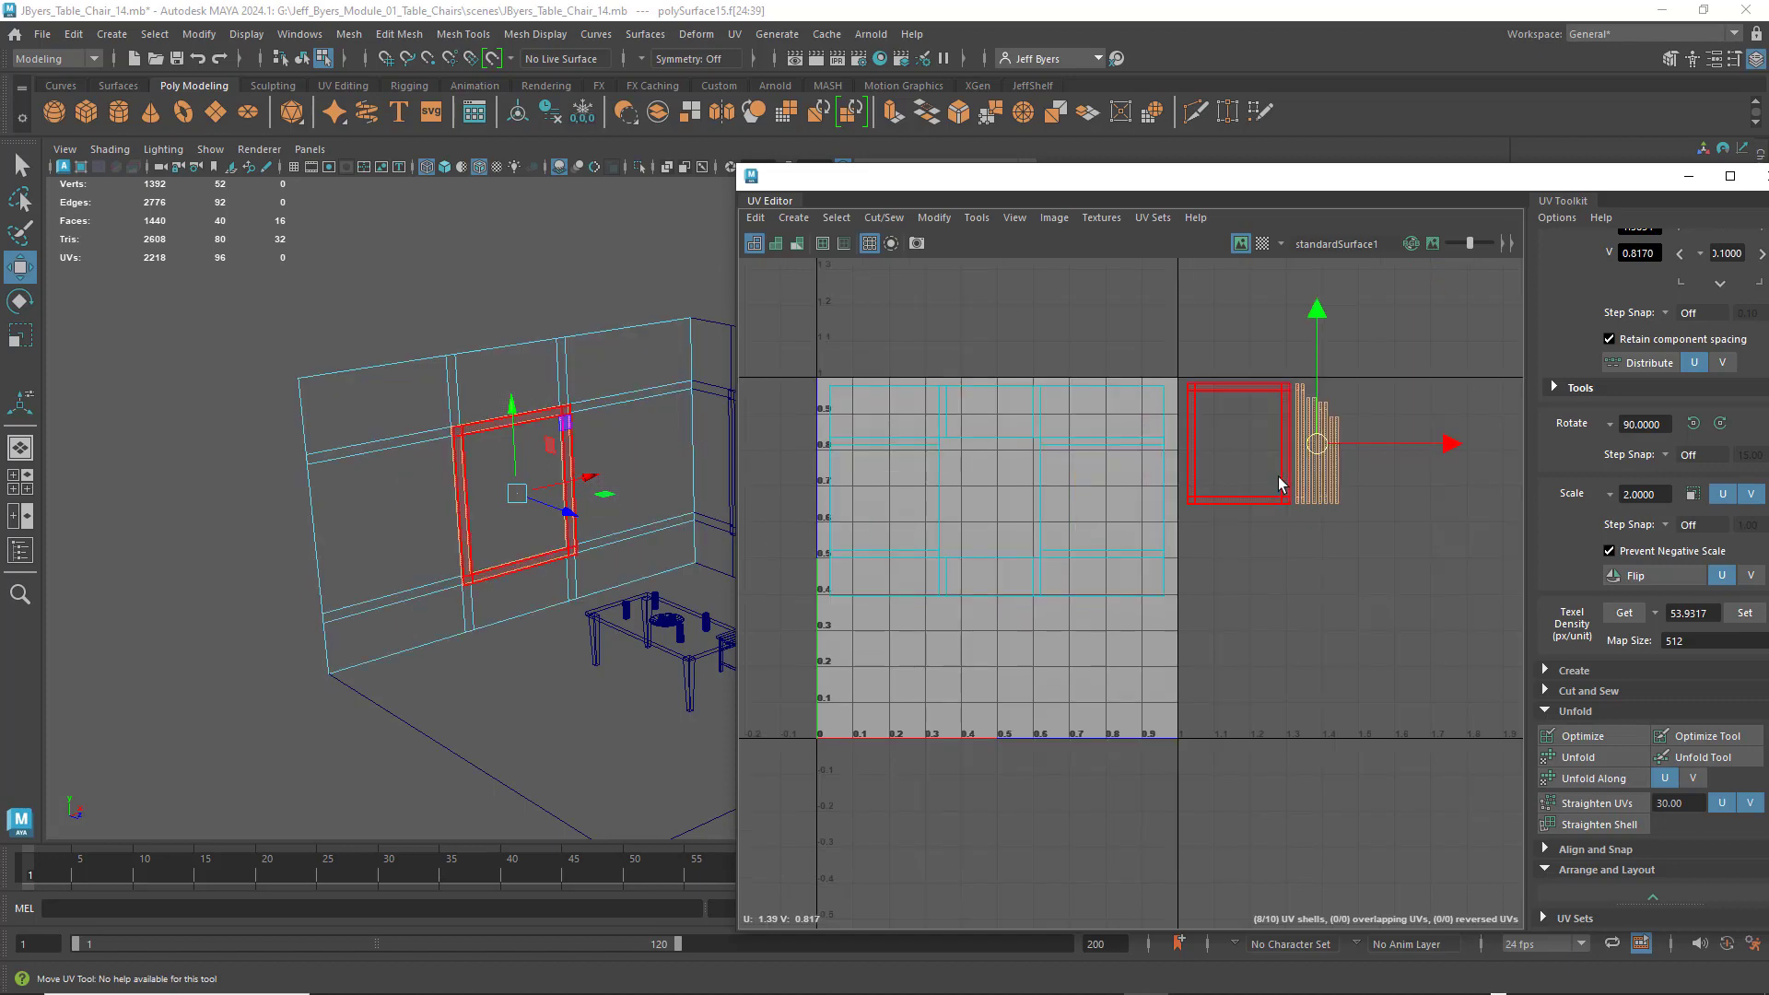
{"action": "scroll", "coordinate": [1263, 550], "scroll_direction": "up", "scroll_amount": 1}
{"action": "scroll", "coordinate": [1263, 555], "scroll_direction": "down", "scroll_amount": 3}
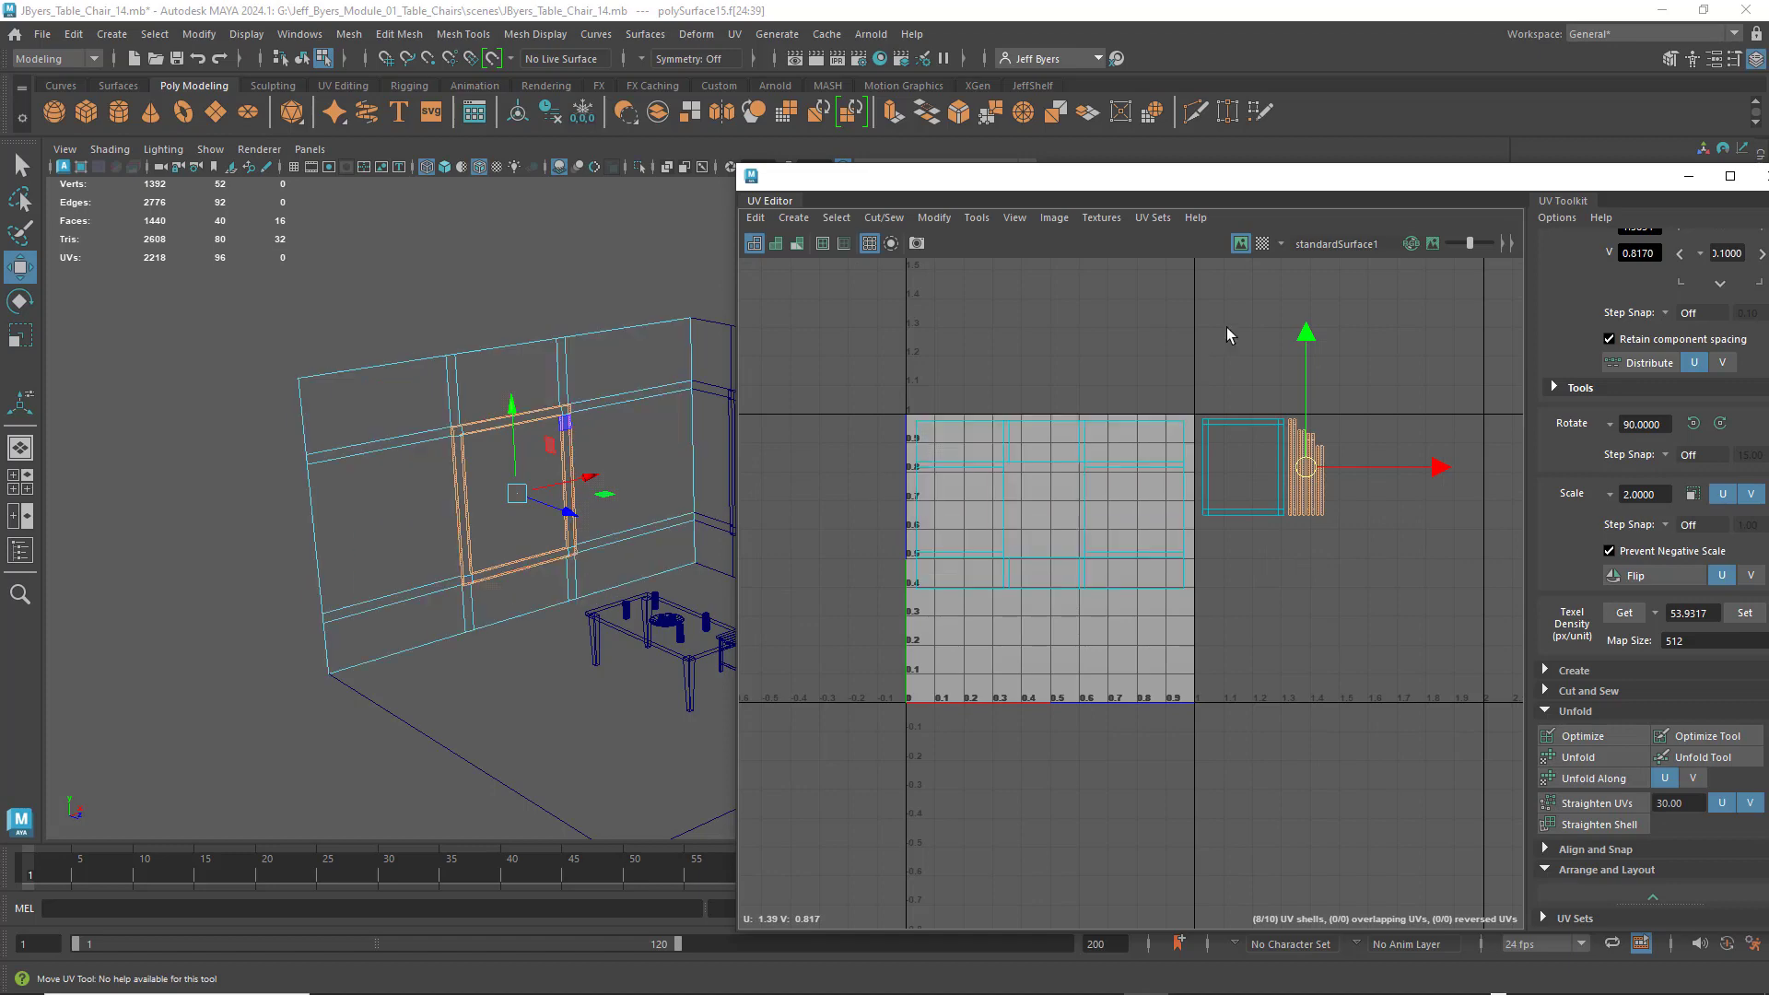
{"action": "left_click", "coordinate": [1259, 244]}
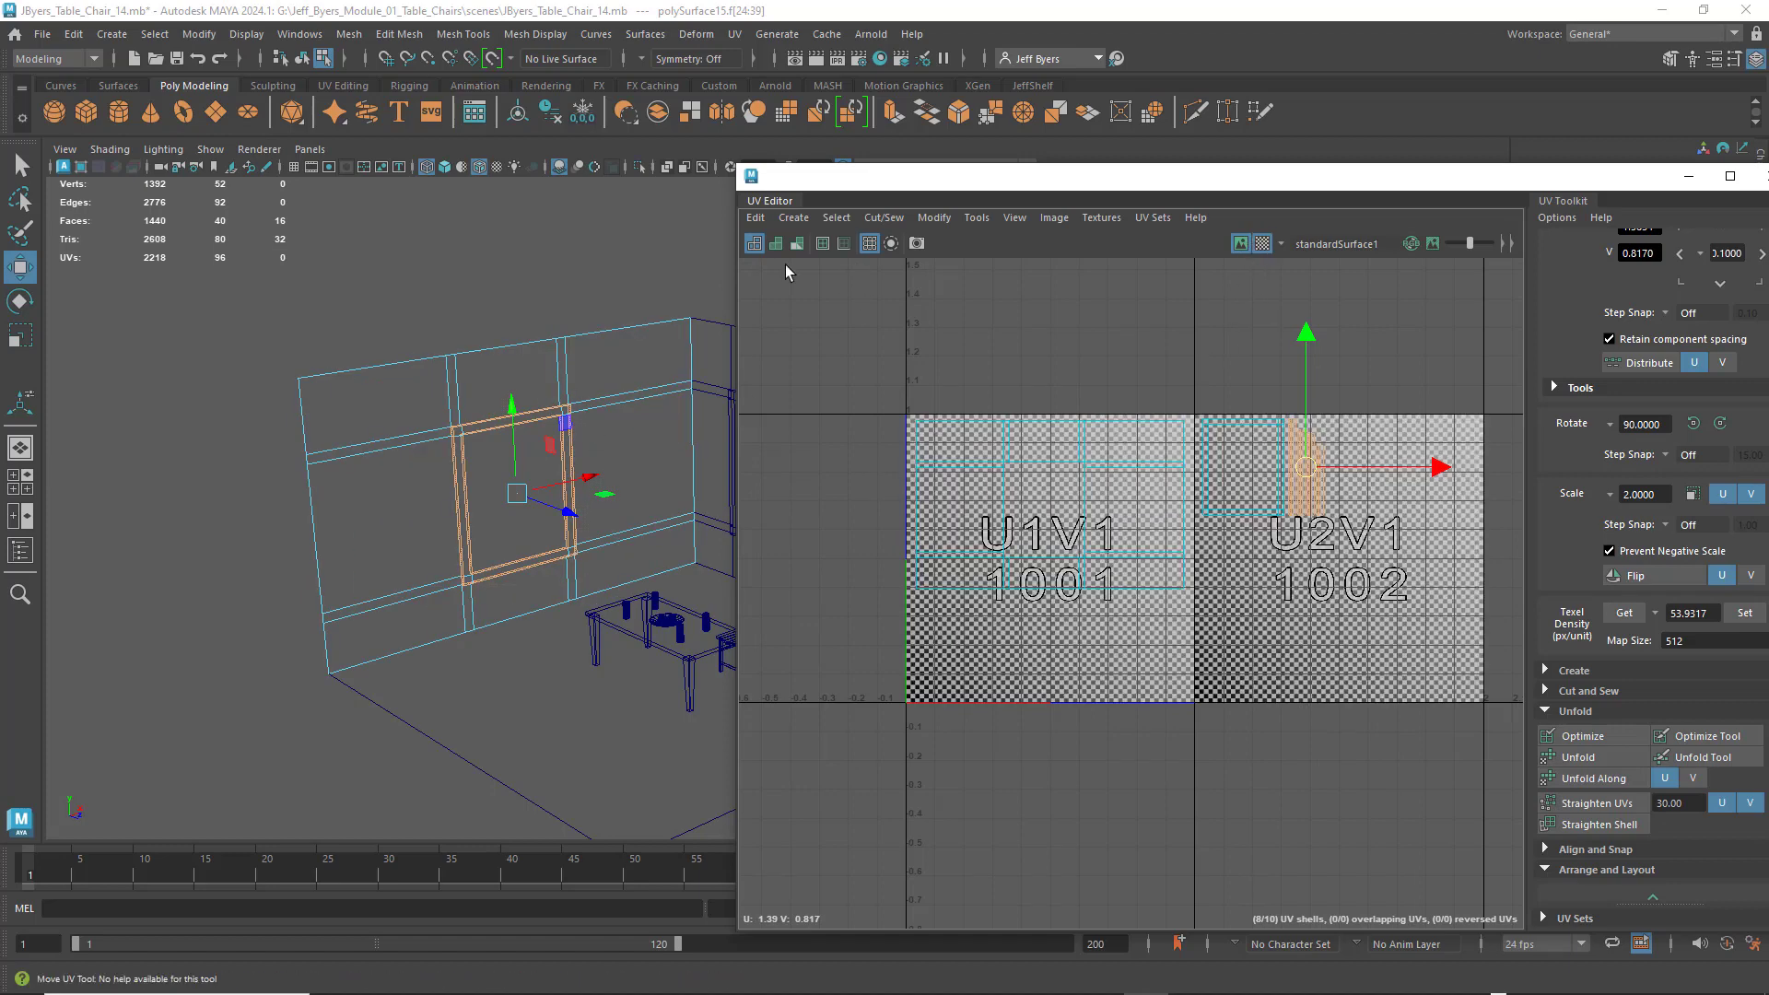
{"action": "key", "text": "5"}
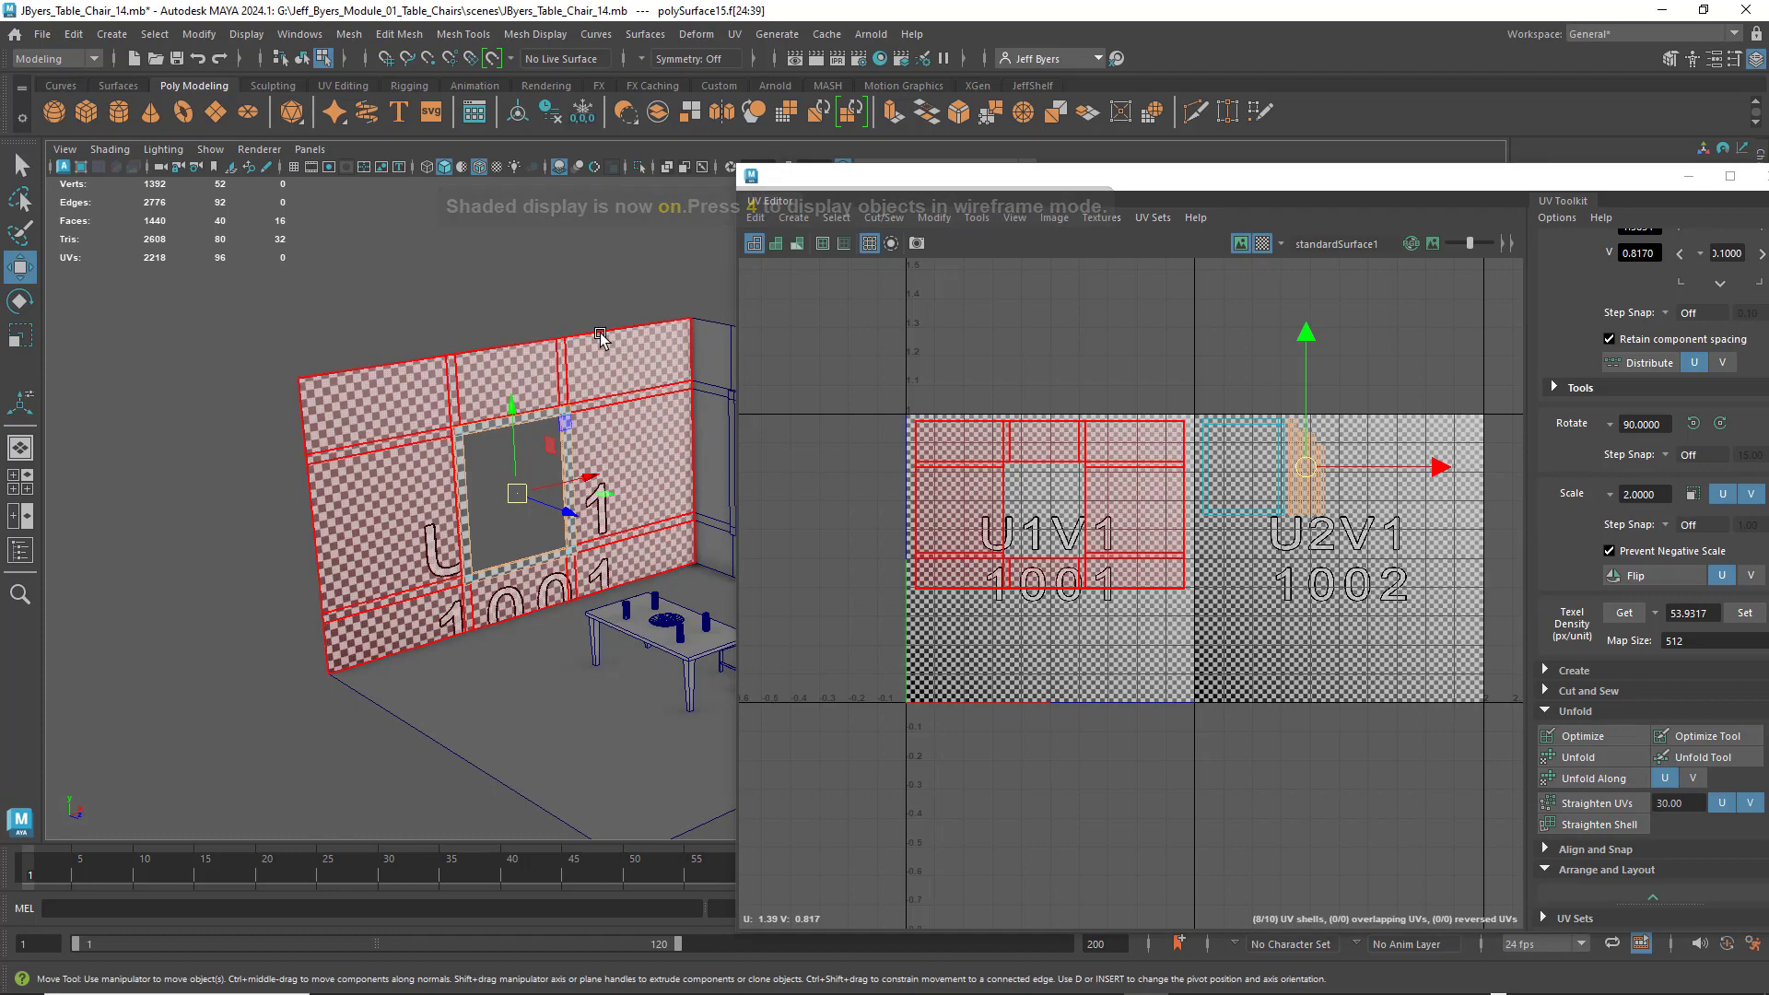
- Examine the checker pattern on the window wall and its frame up close and from several angles, and turn the checker map off
{"action": "scroll", "coordinate": [583, 340], "scroll_direction": "up", "scroll_amount": 5}
{"action": "scroll", "coordinate": [434, 346], "scroll_direction": "down", "scroll_amount": 3}
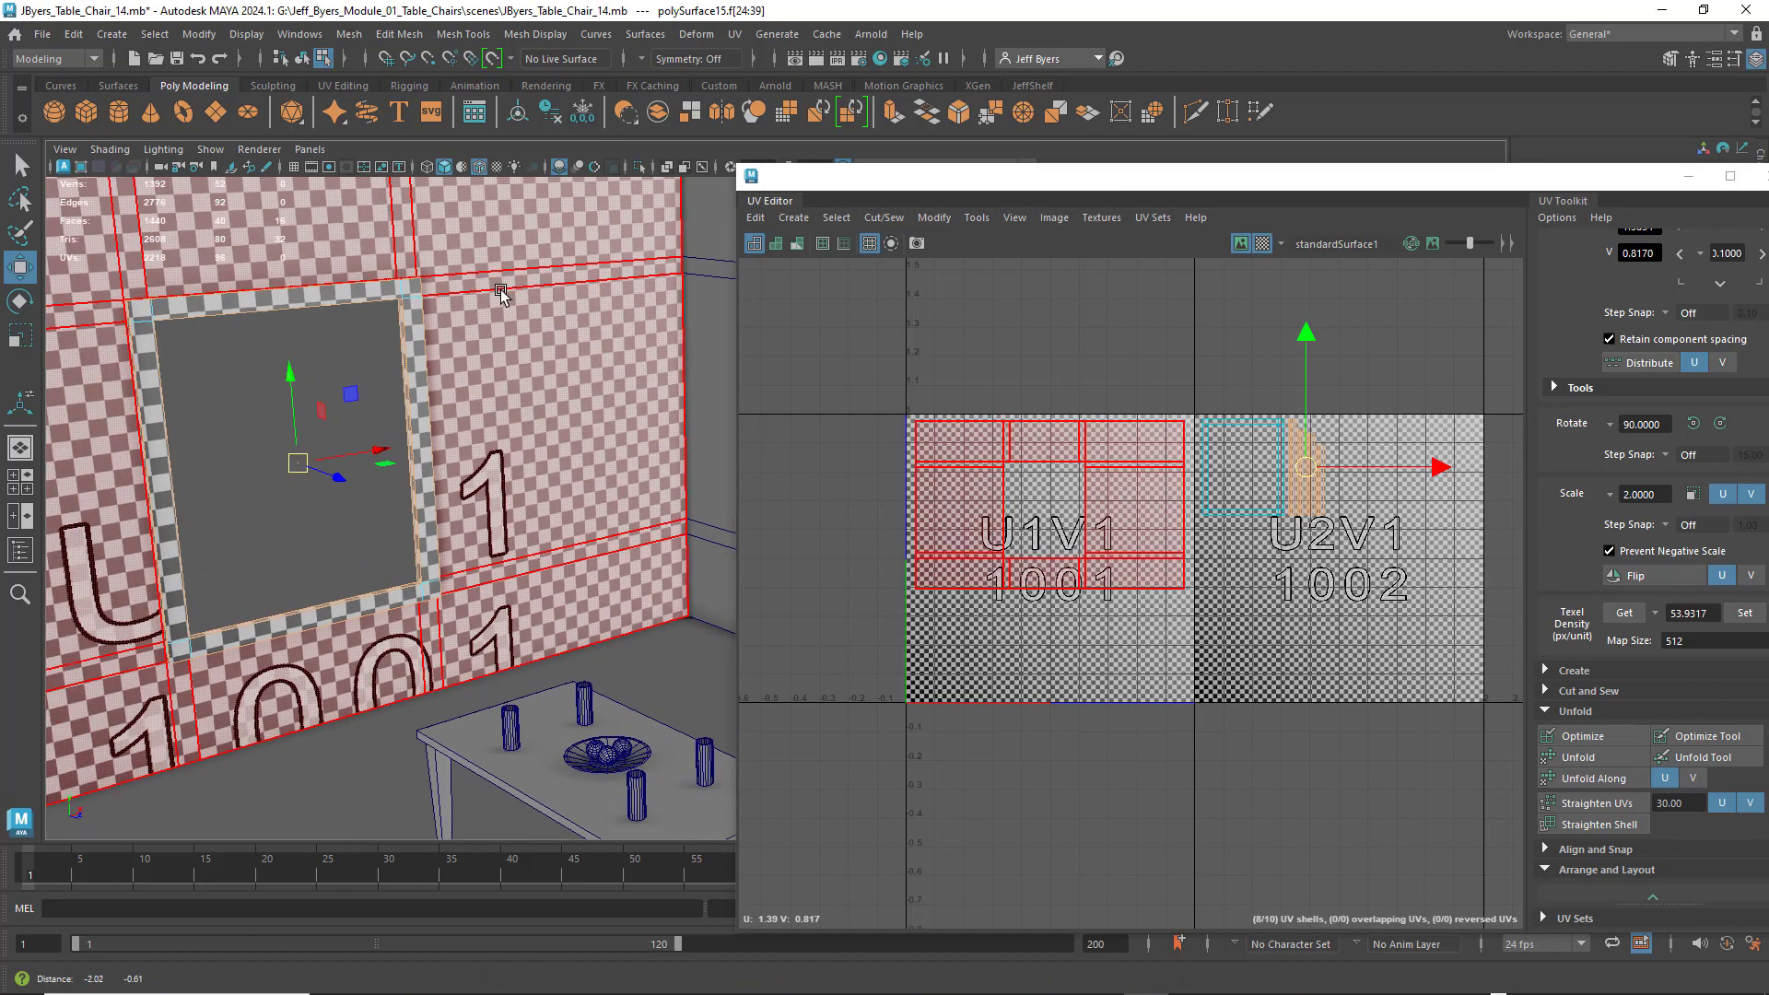
{"action": "left_click_drag", "start_coordinate": [434, 346], "coordinate": [513, 300], "text": "alt"}
{"action": "middle_click_drag", "start_coordinate": [513, 301], "coordinate": [562, 307], "text": "alt"}
{"action": "middle_click_drag", "start_coordinate": [323, 326], "coordinate": [447, 323], "text": "alt"}
{"action": "scroll", "coordinate": [447, 324], "scroll_direction": "down", "scroll_amount": 10}
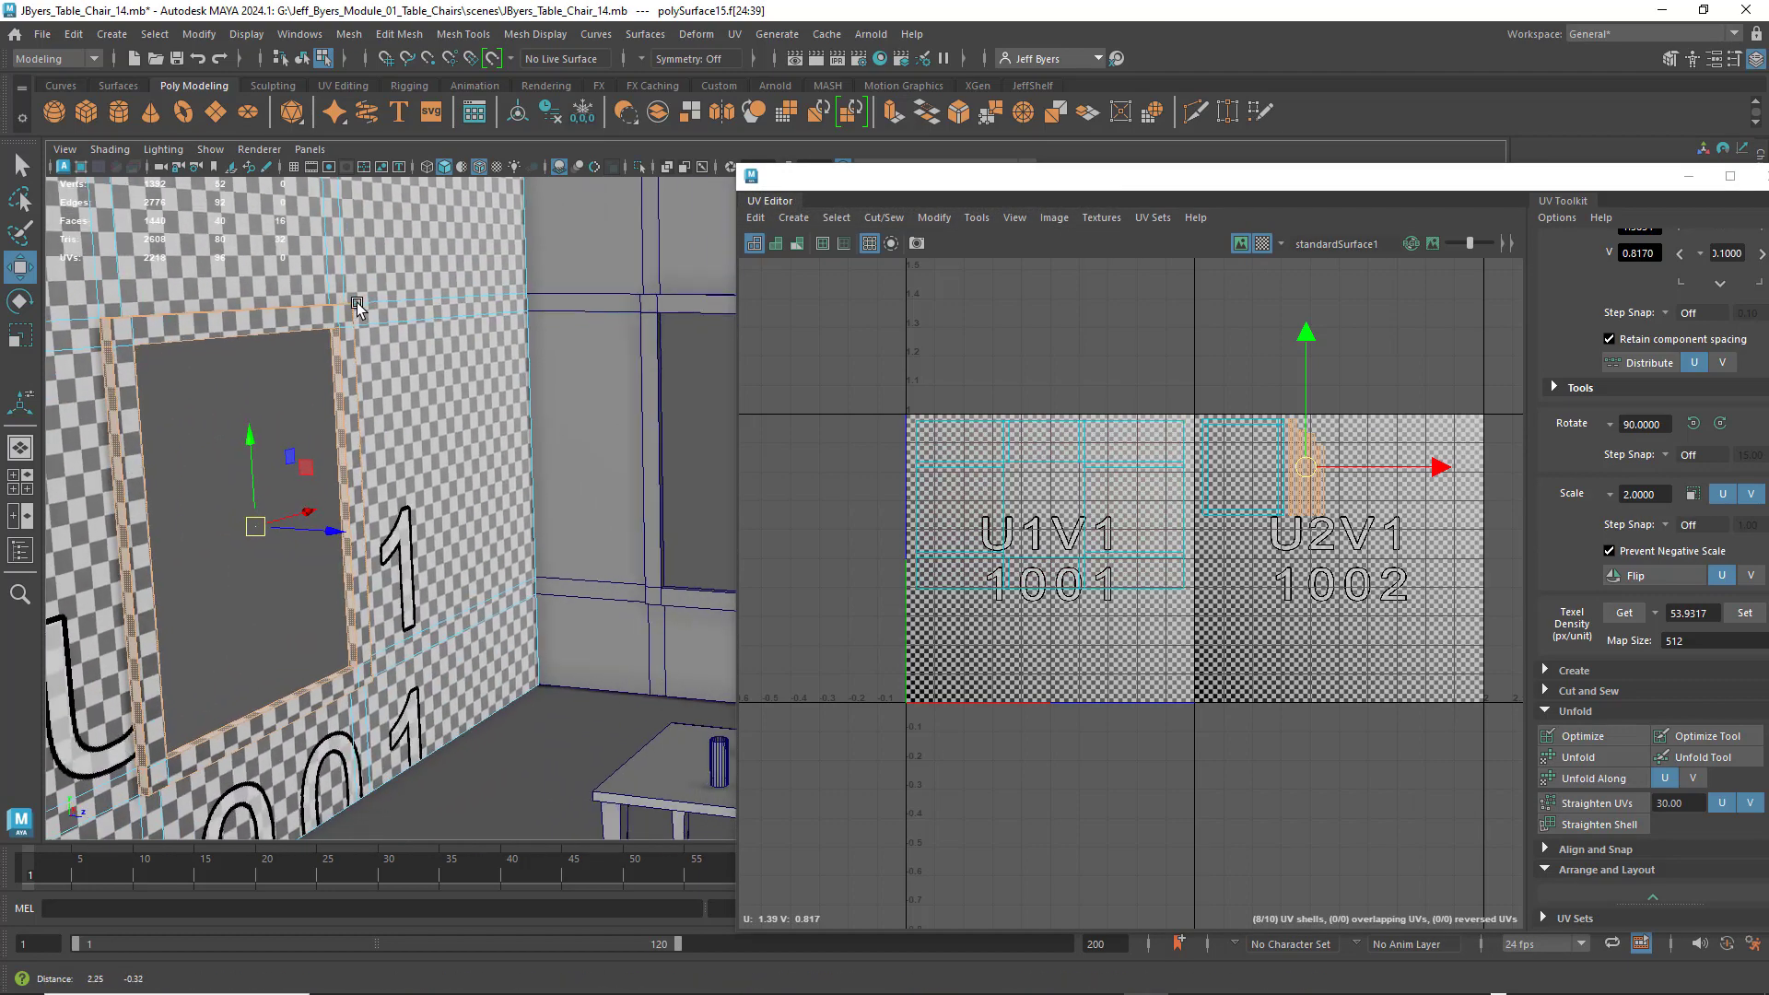
{"action": "scroll", "coordinate": [461, 359], "scroll_direction": "down", "scroll_amount": 2}
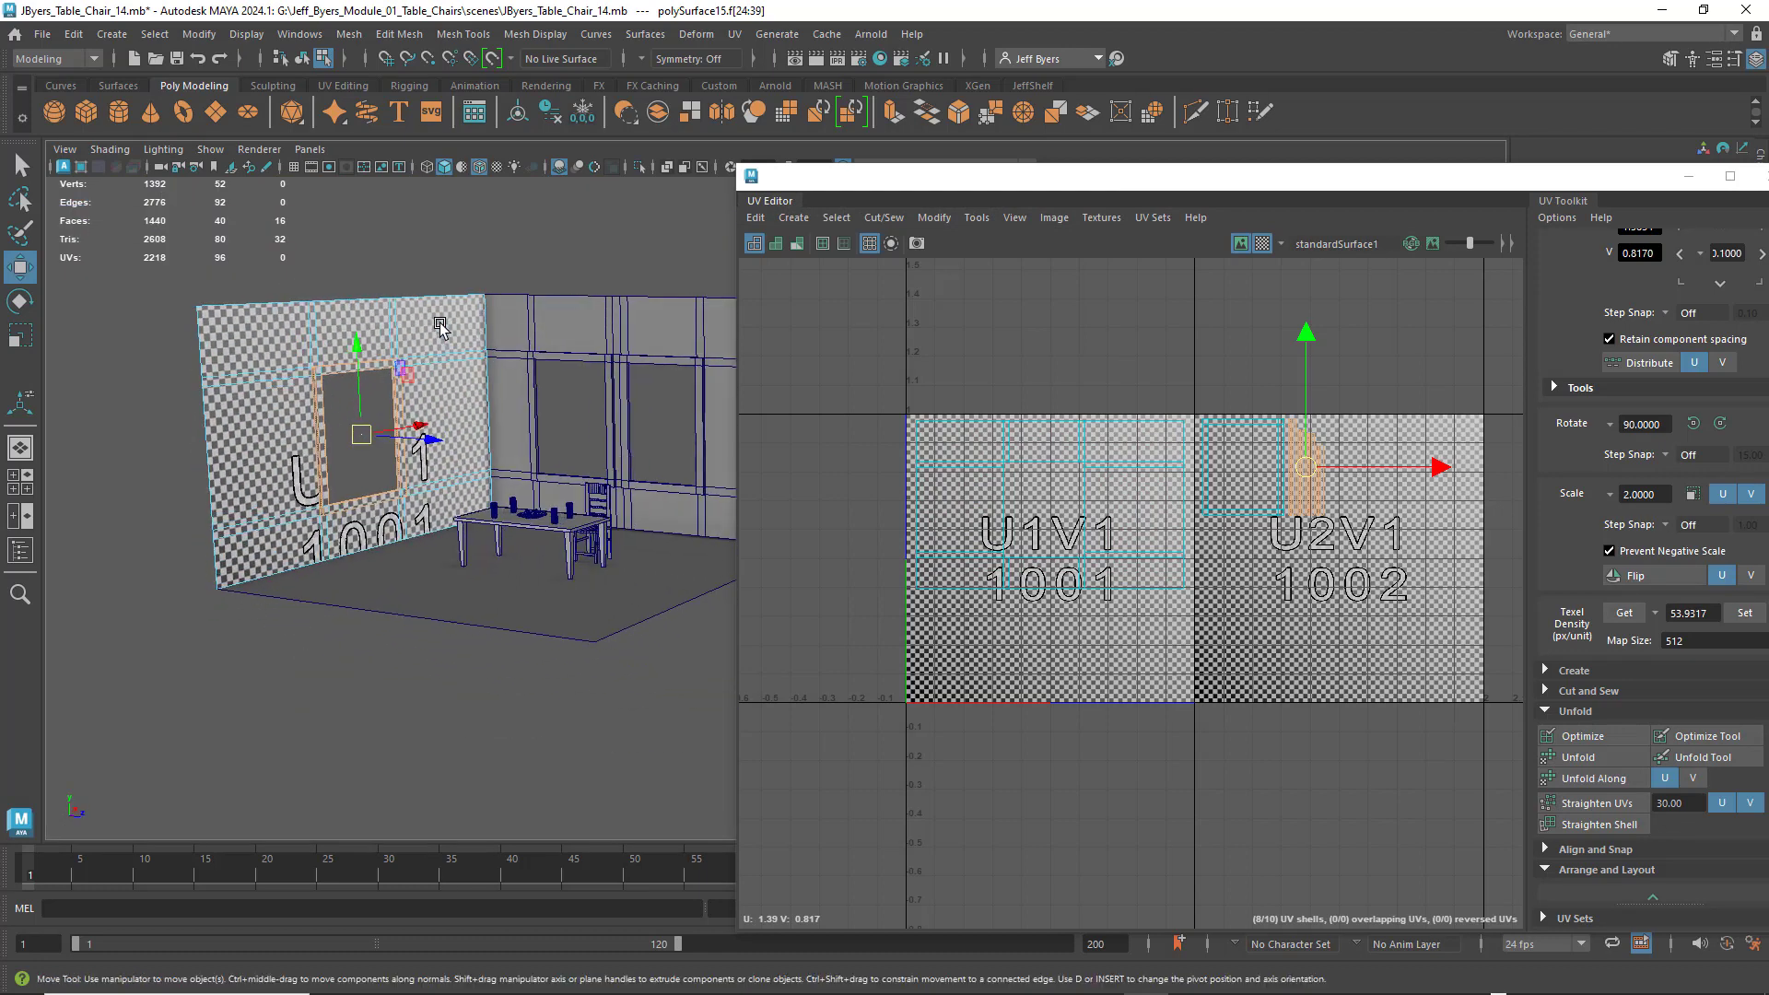
{"action": "left_click_drag", "start_coordinate": [444, 332], "coordinate": [396, 362], "text": "alt"}
{"action": "left_click", "coordinate": [1260, 246]}
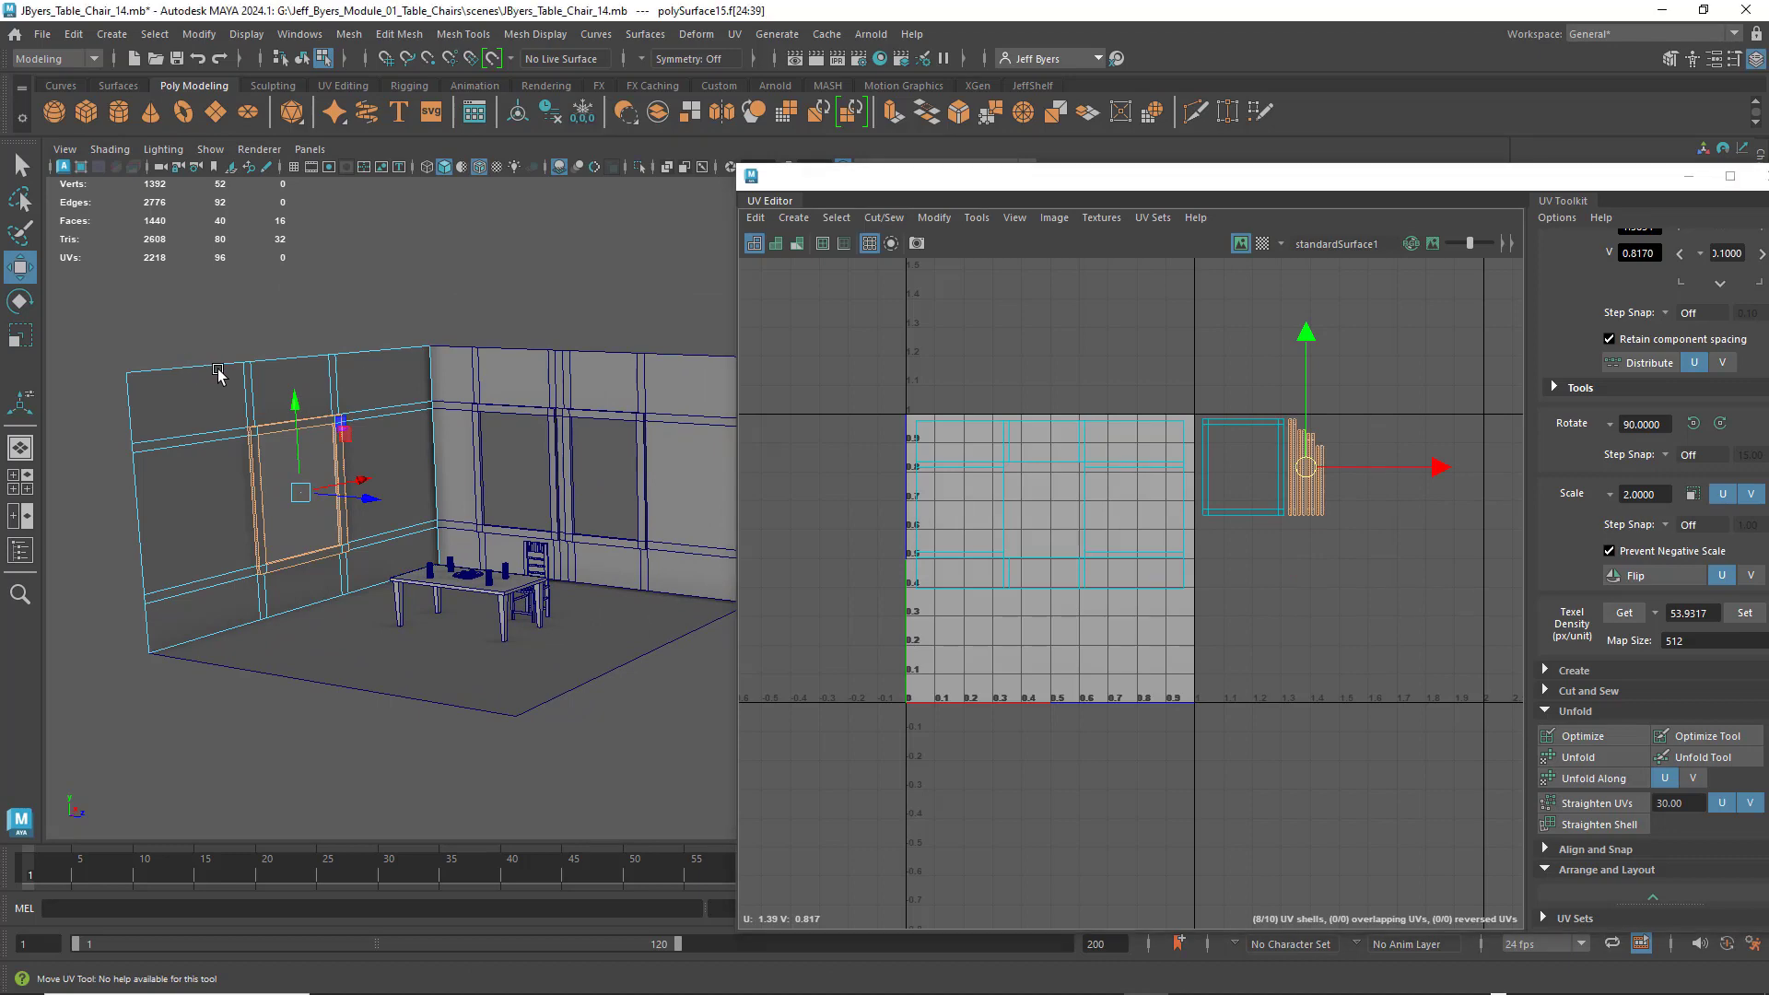
- Select the back wall with the two window openings as an object and apply an automatic UV projection to it
{"action": "right_click_drag", "start_coordinate": [218, 370], "coordinate": [202, 485]}
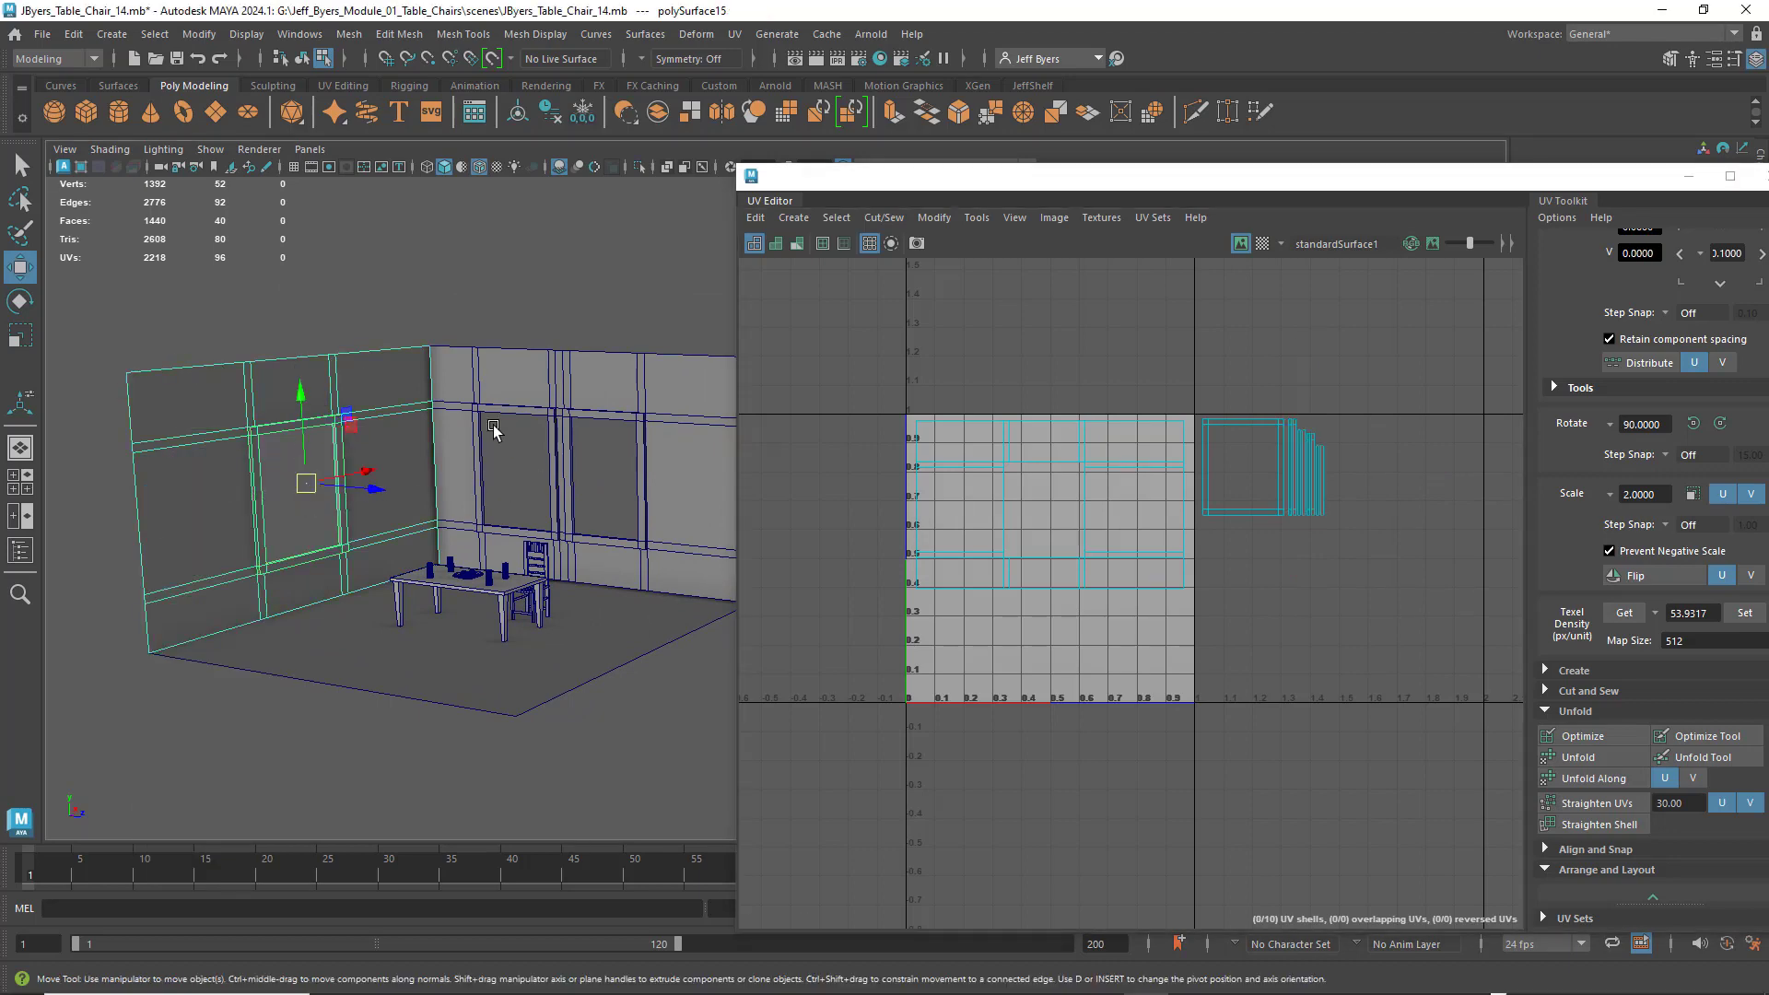
{"action": "left_click_drag", "start_coordinate": [595, 395], "coordinate": [506, 375], "text": "alt"}
{"action": "left_click", "coordinate": [513, 375], "text": "shift"}
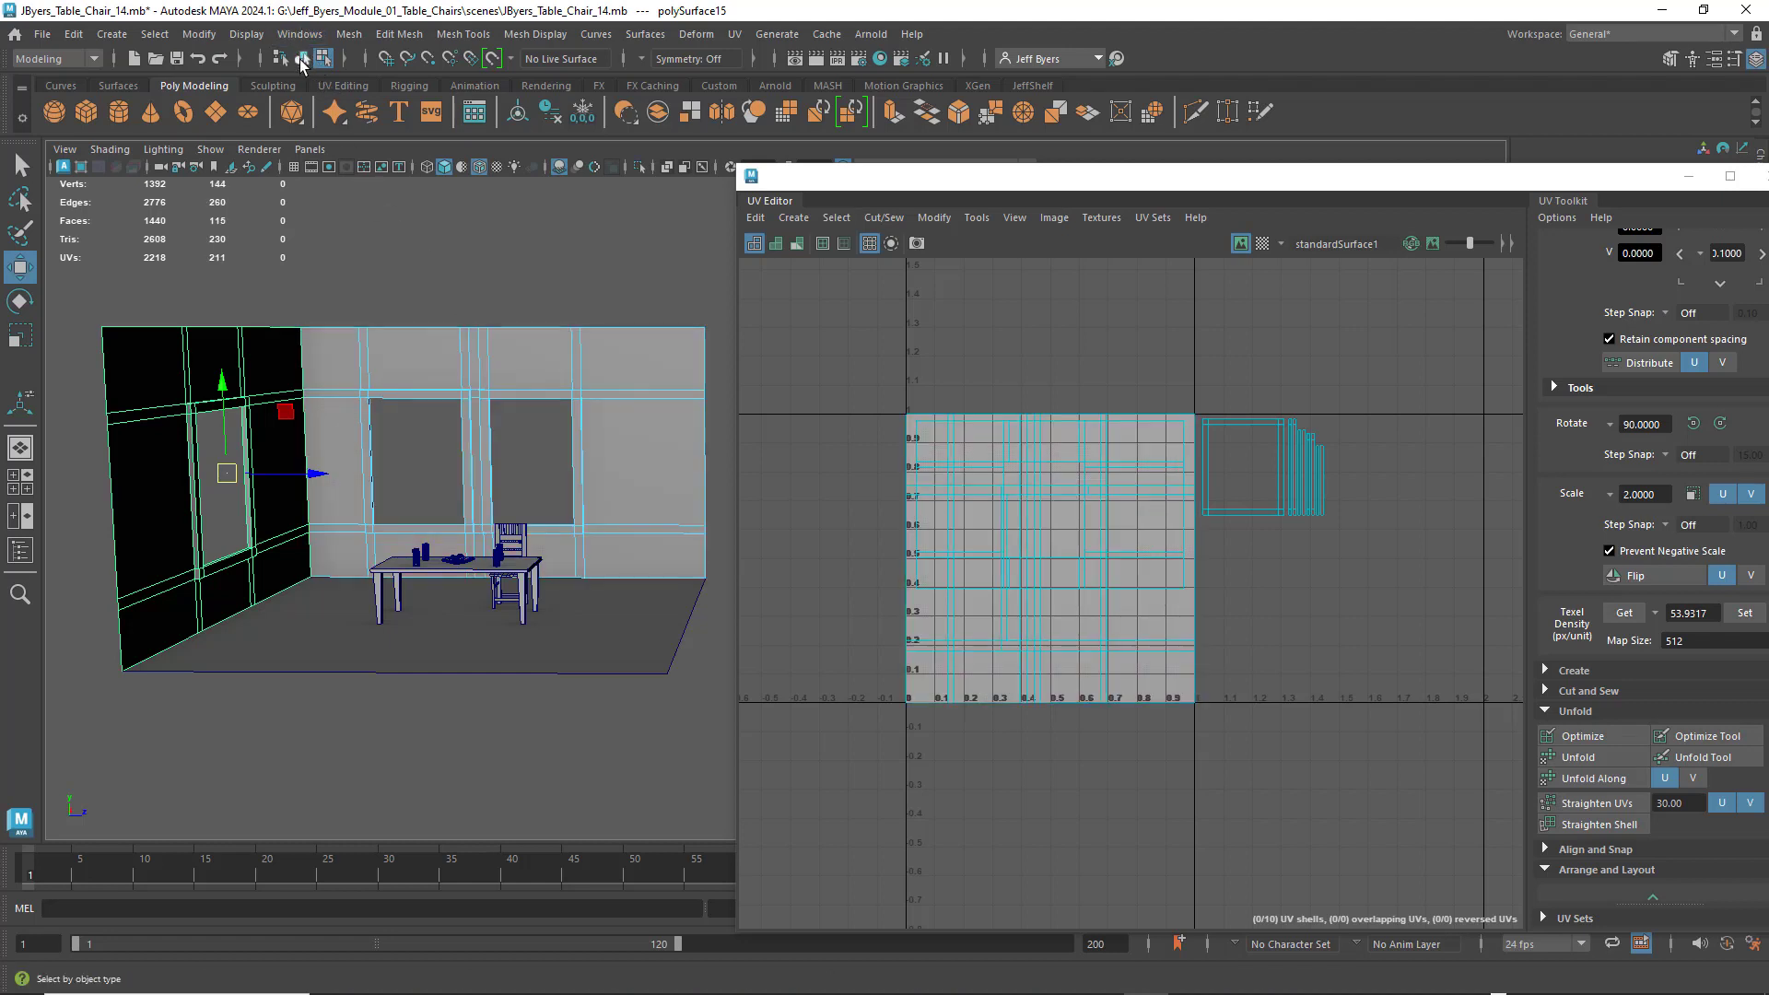
{"action": "left_click", "coordinate": [301, 60]}
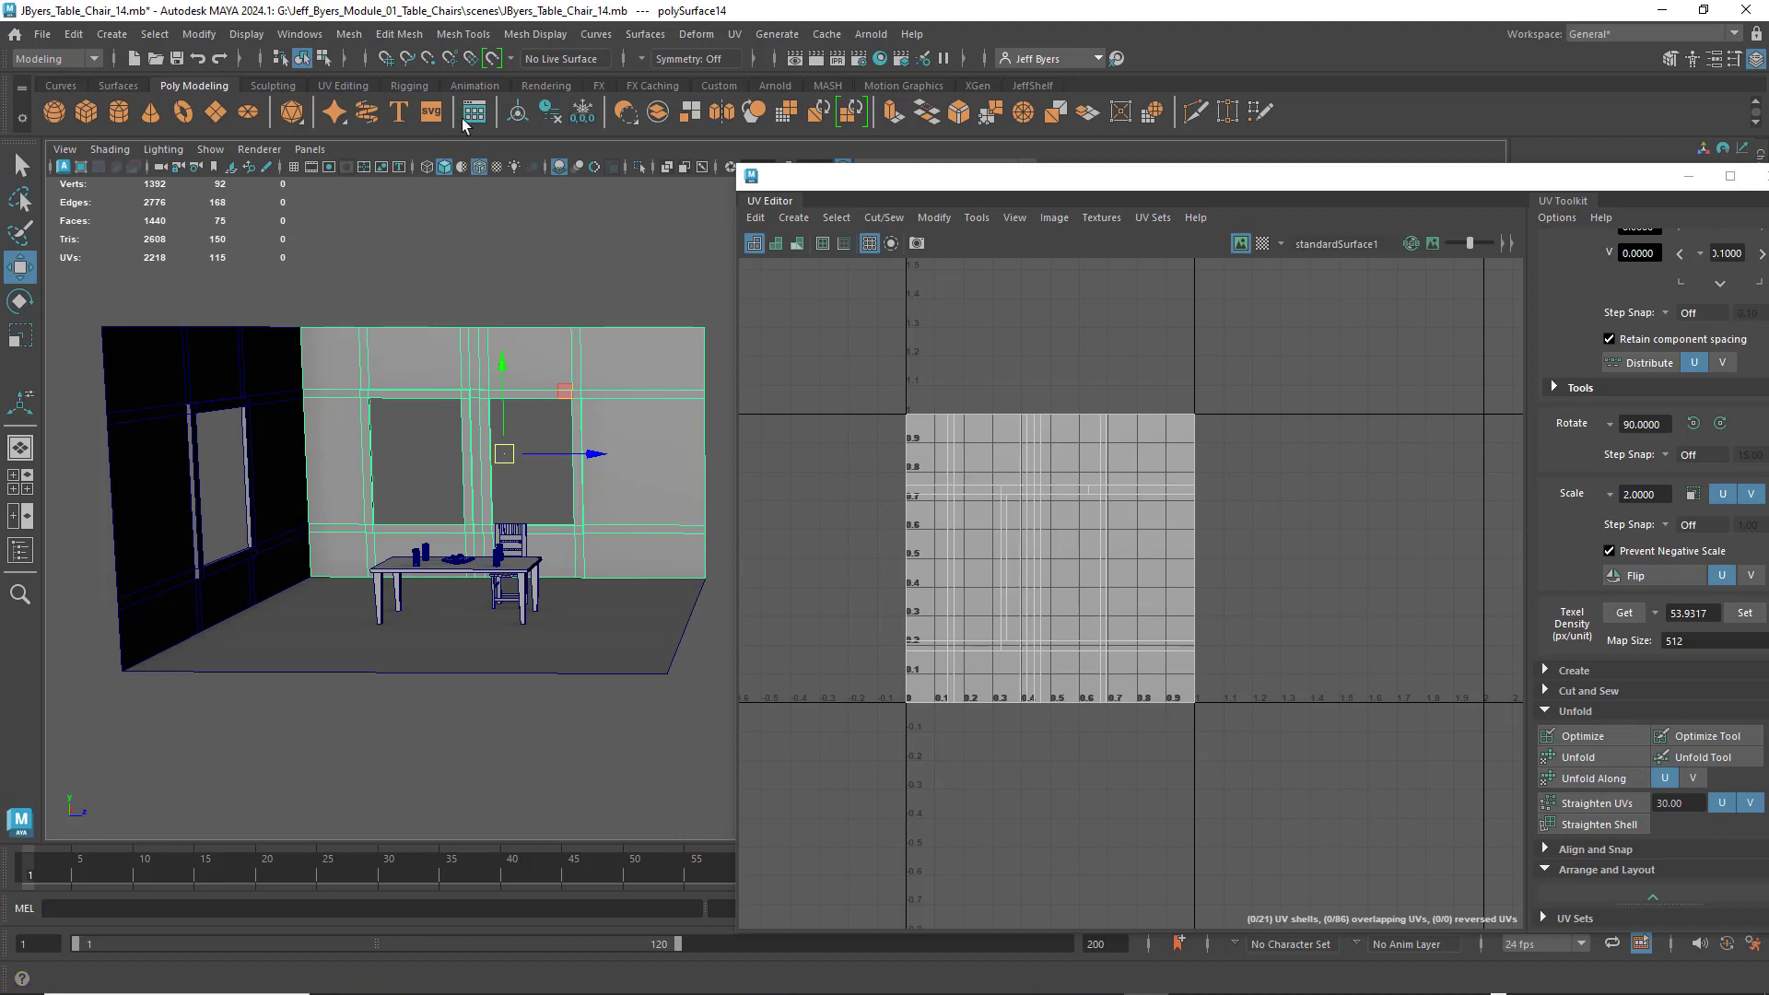
{"action": "left_click", "coordinate": [734, 34]}
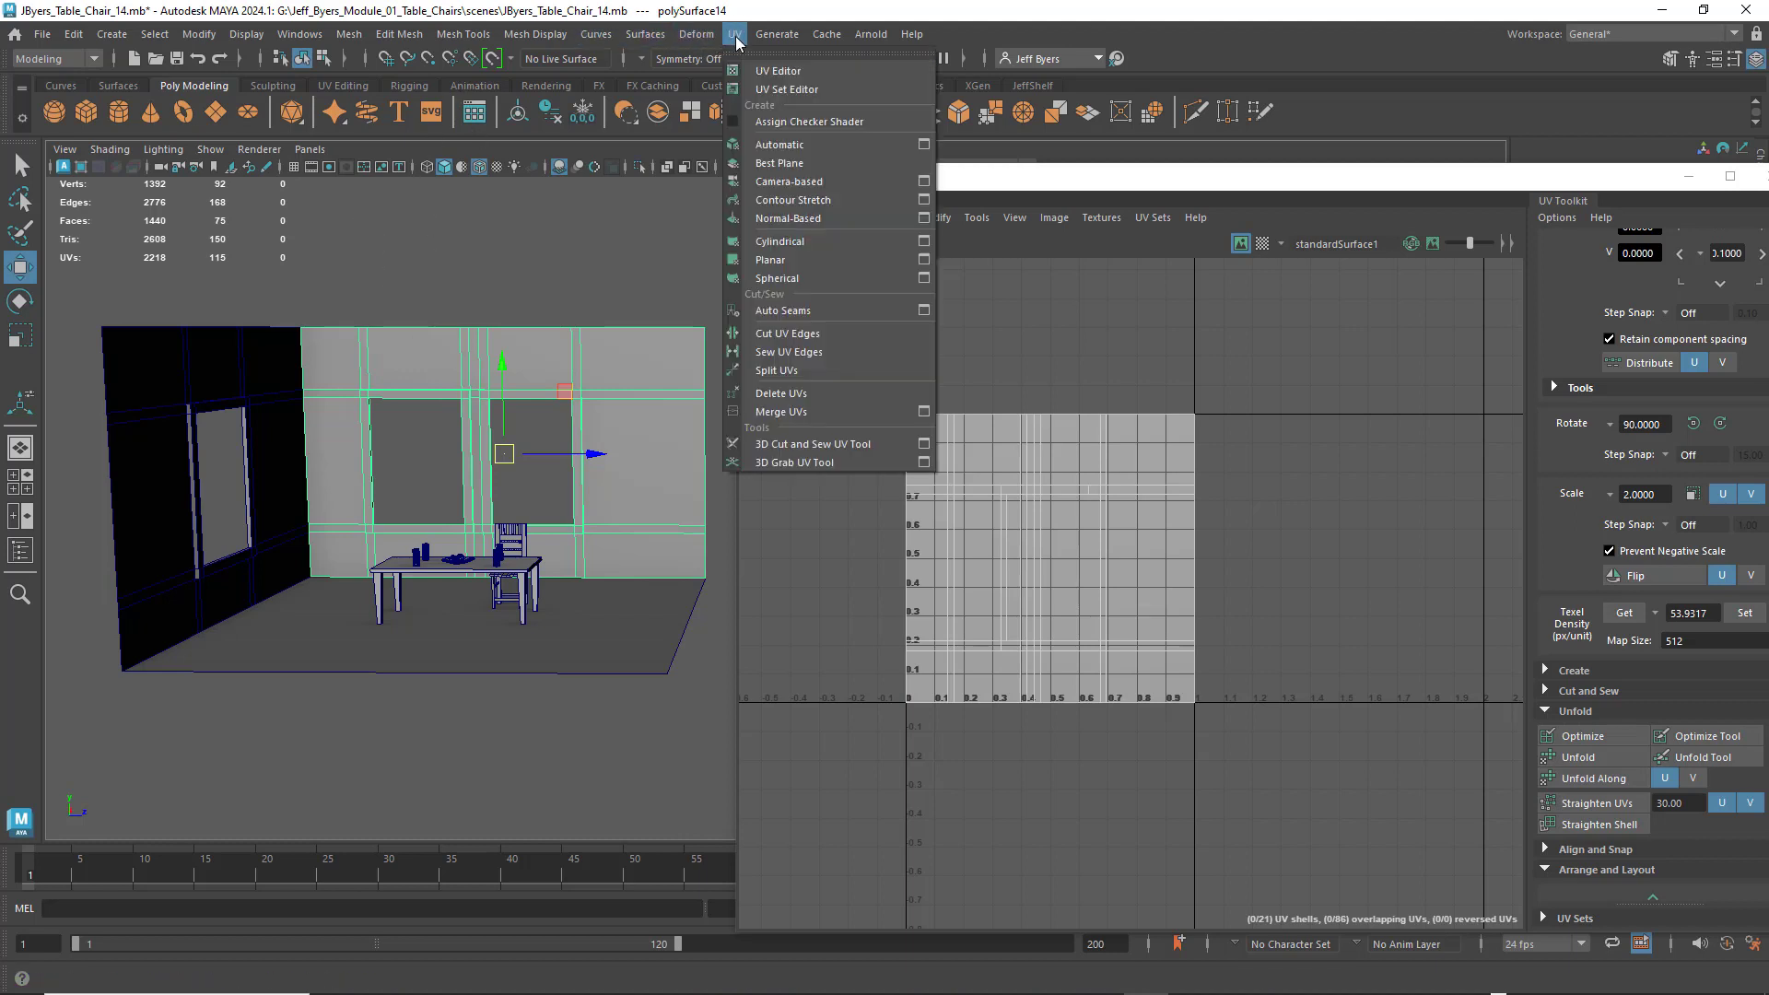
{"action": "left_click", "coordinate": [779, 144]}
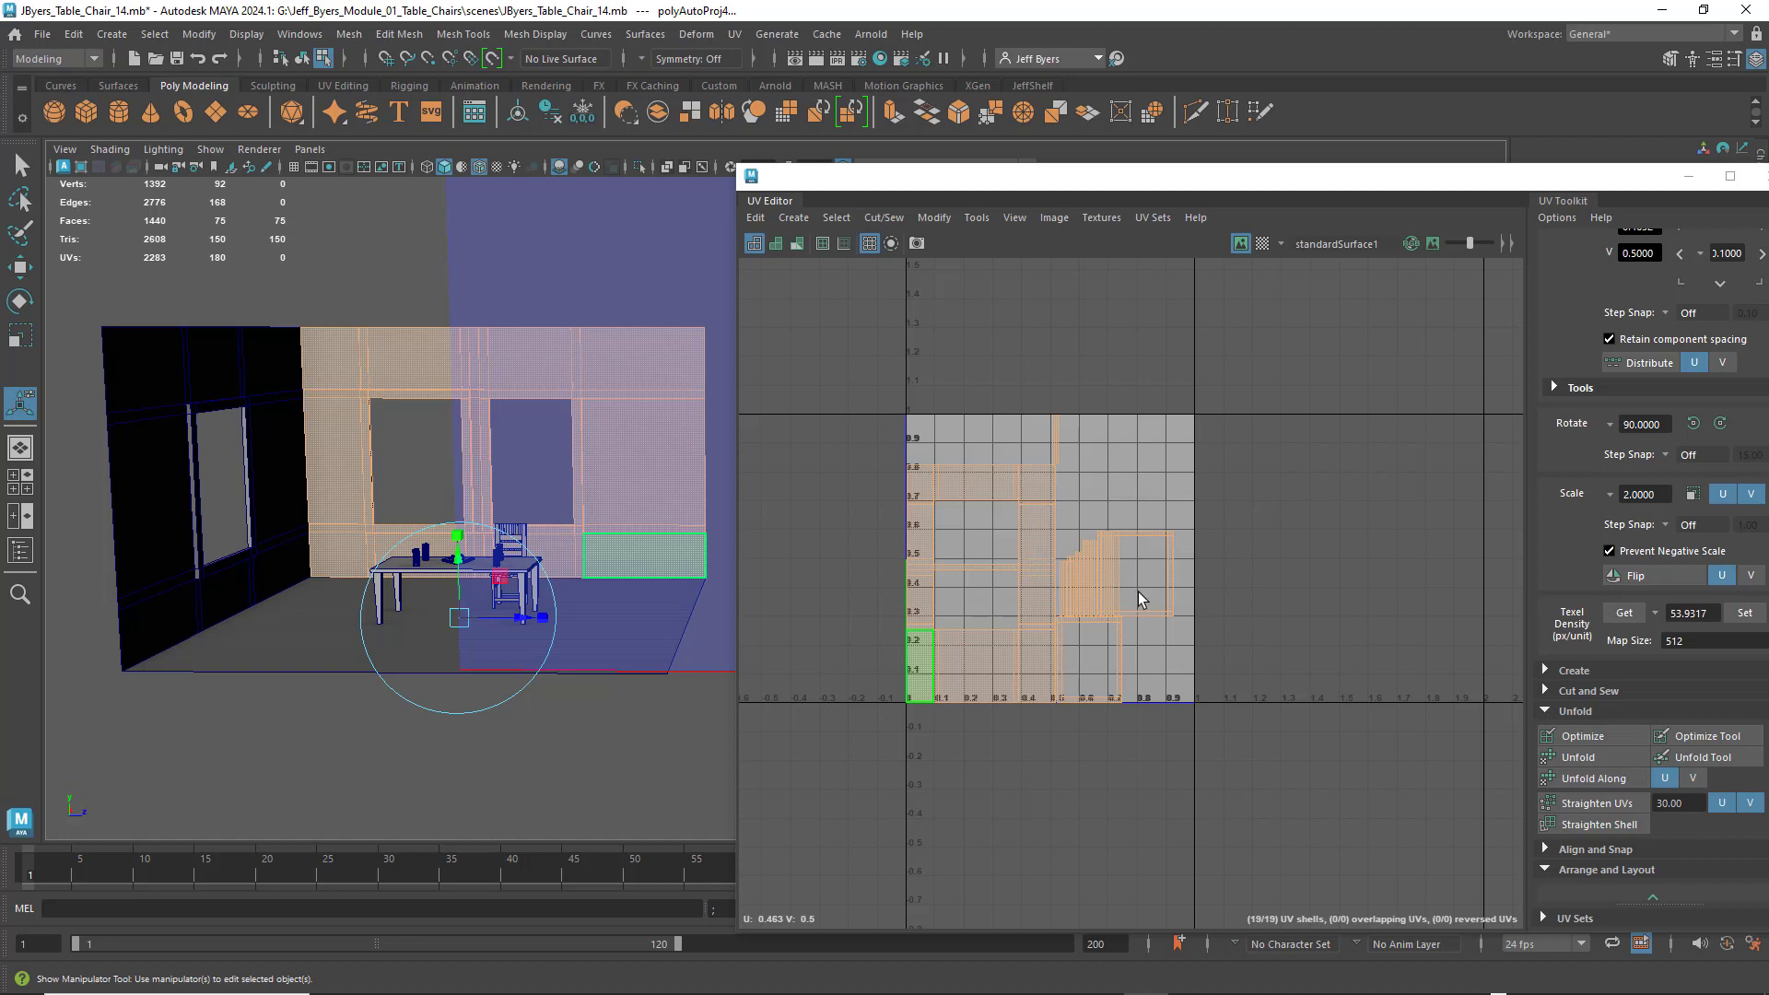
- Select the back wall's two window frame shells with the adjoining strip shells and move them outside the 0–1 tile beyond U 1
{"action": "scroll", "coordinate": [1154, 595], "scroll_direction": "up", "scroll_amount": 3}
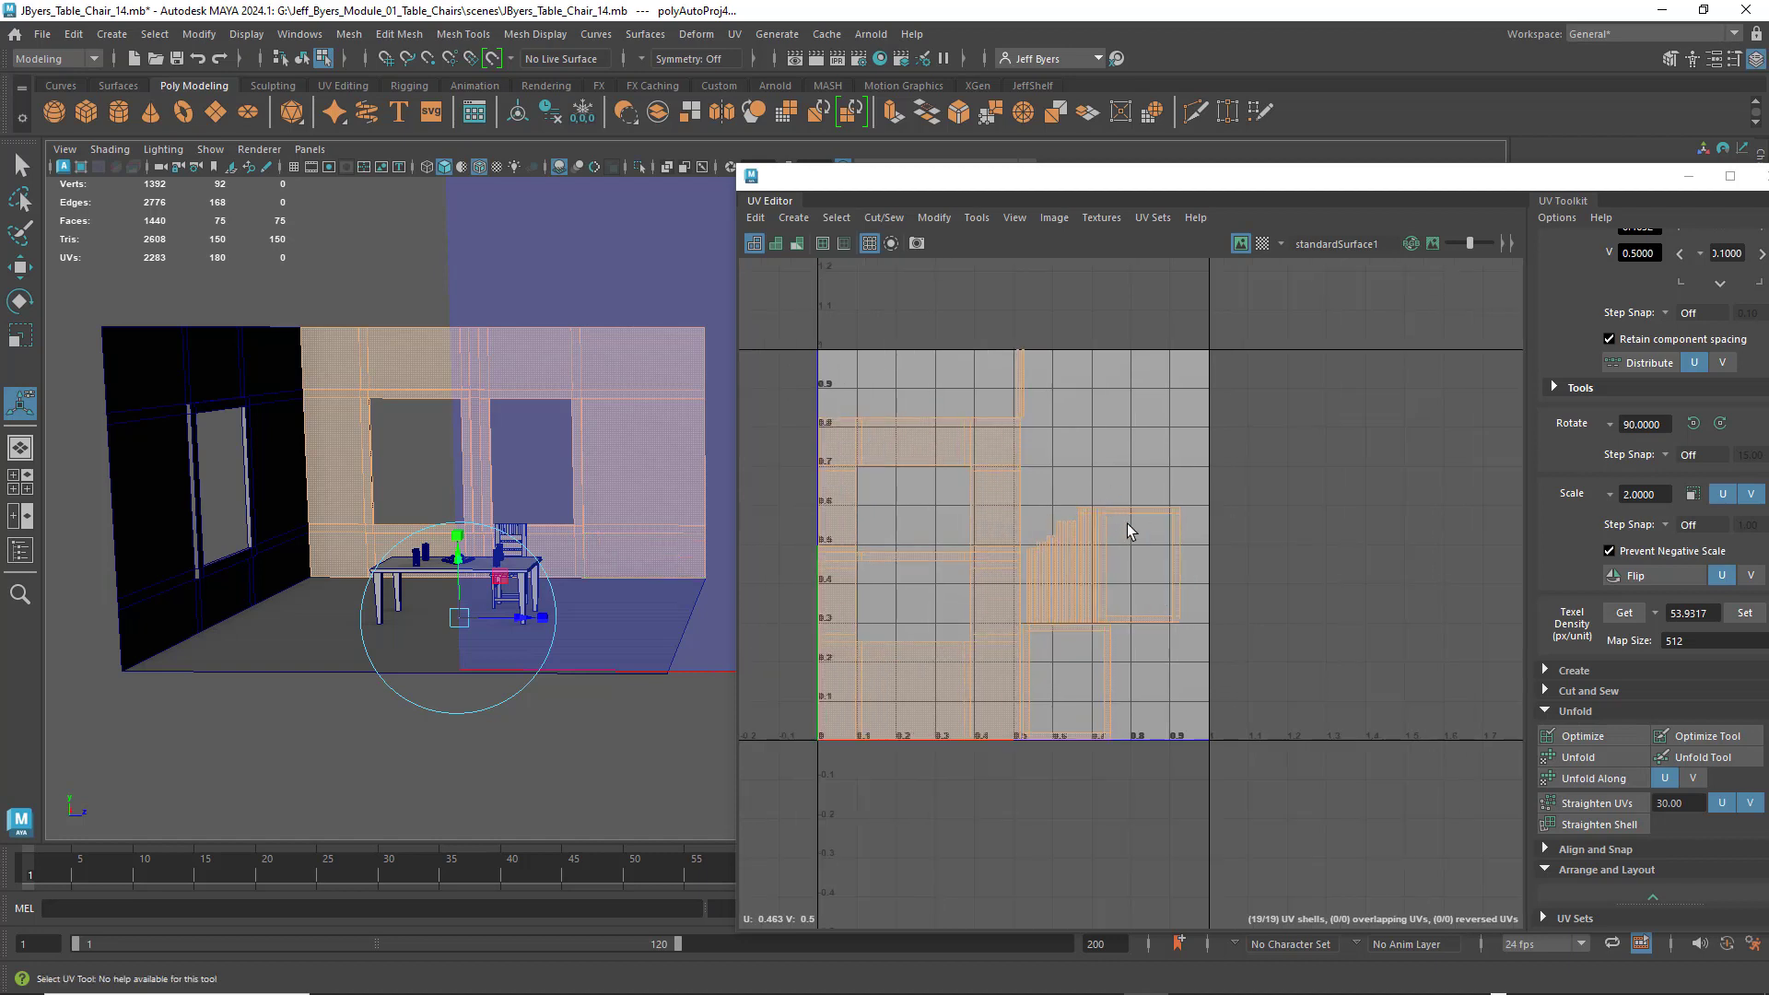
{"action": "scroll", "coordinate": [1151, 512], "scroll_direction": "up", "scroll_amount": 1}
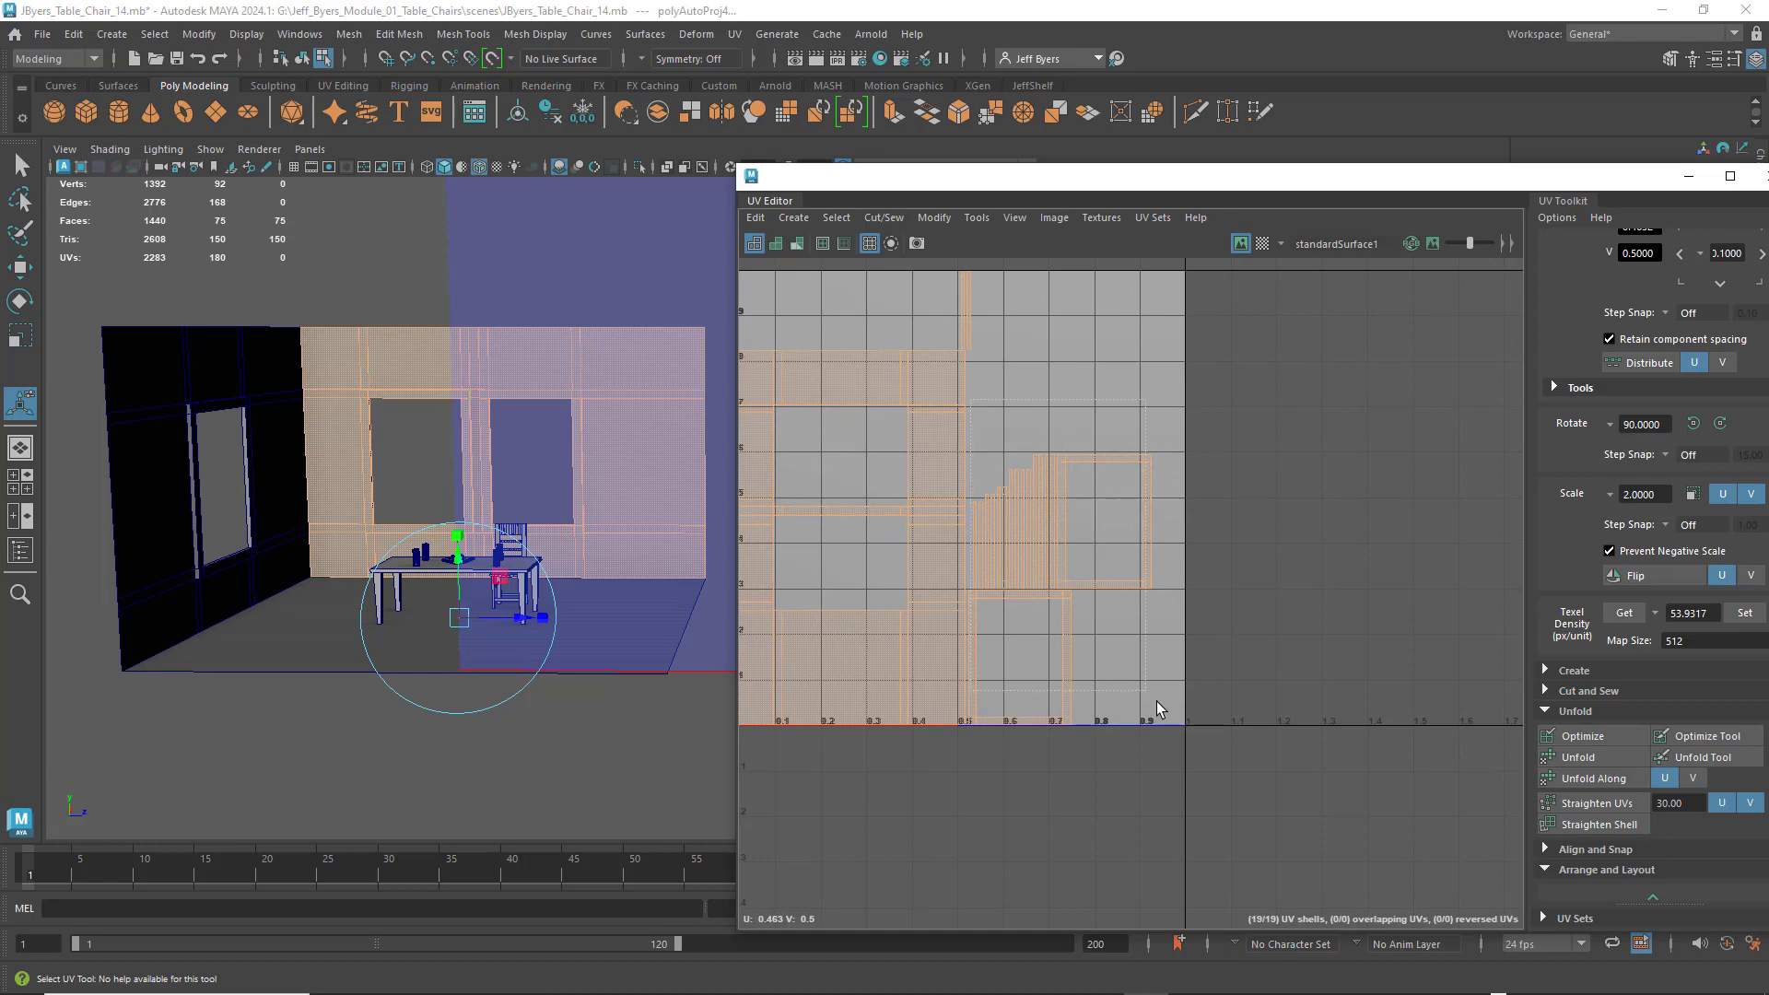
{"action": "left_click_drag", "start_coordinate": [1157, 701], "coordinate": [1164, 689]}
{"action": "key", "text": "w"}
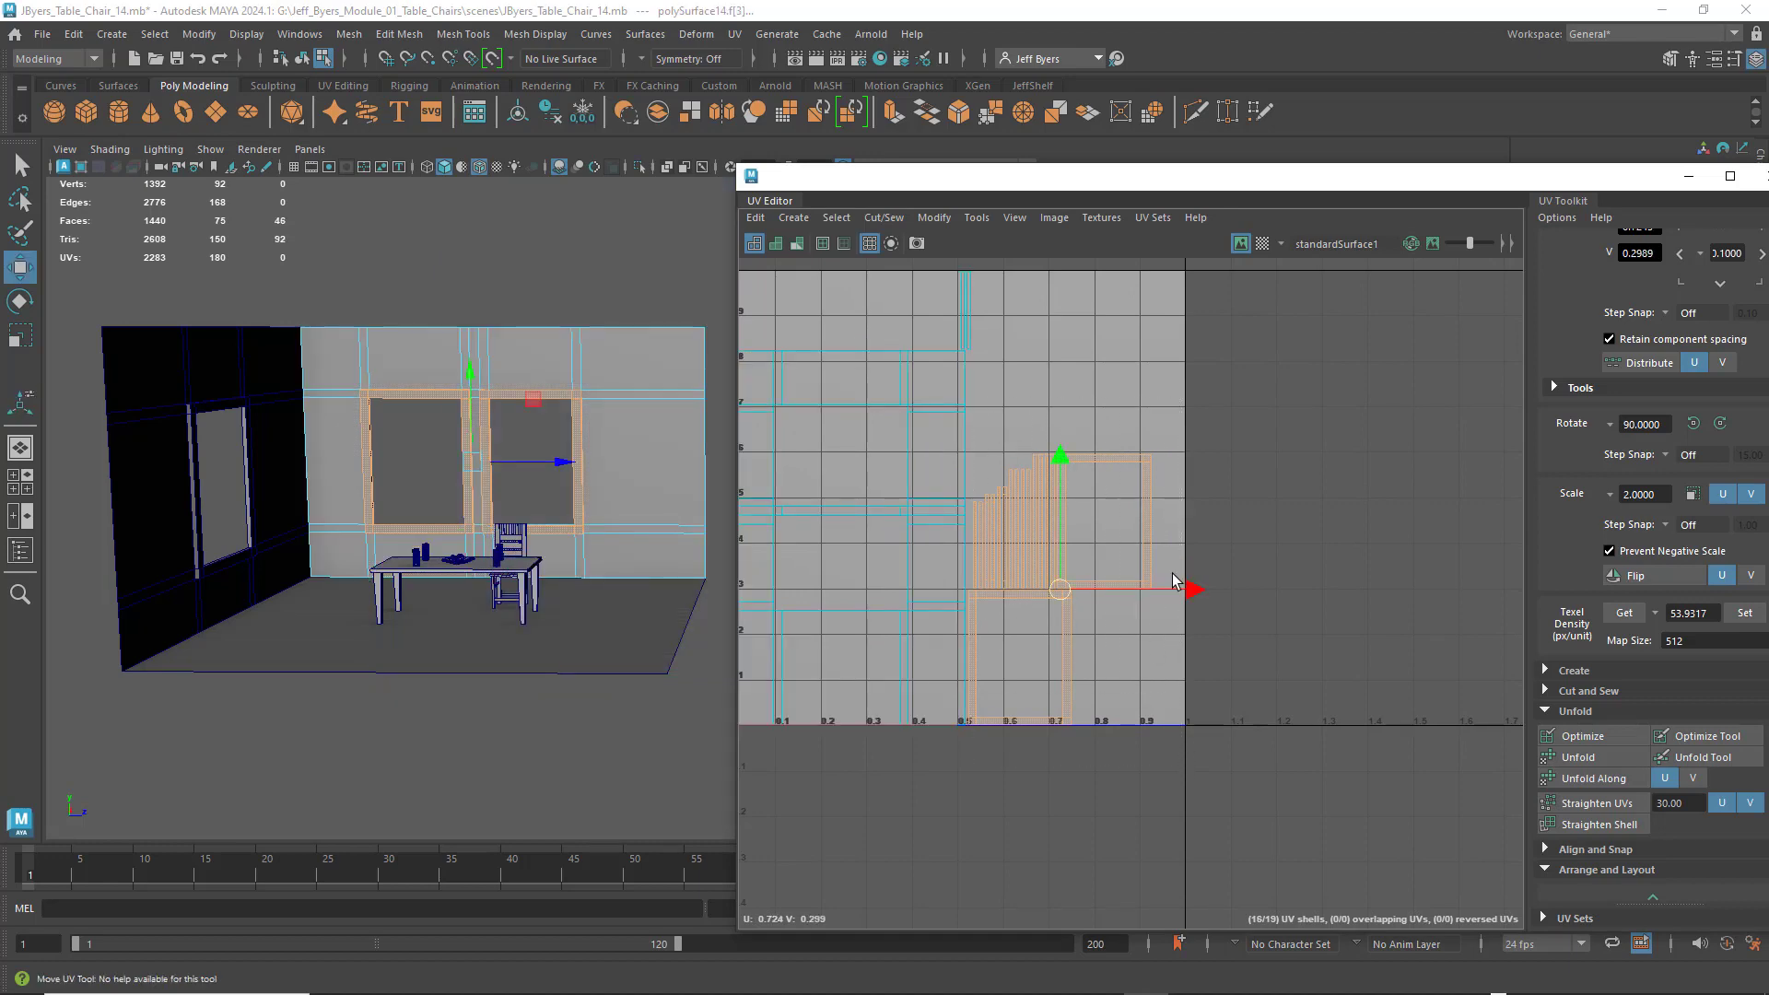
{"action": "left_click_drag", "start_coordinate": [1193, 592], "coordinate": [1465, 572]}
{"action": "left_click_drag", "start_coordinate": [1335, 553], "coordinate": [1335, 440]}
{"action": "middle_click_drag", "start_coordinate": [1331, 518], "coordinate": [1282, 557], "text": "alt"}
{"action": "left_click", "coordinate": [1318, 384]}
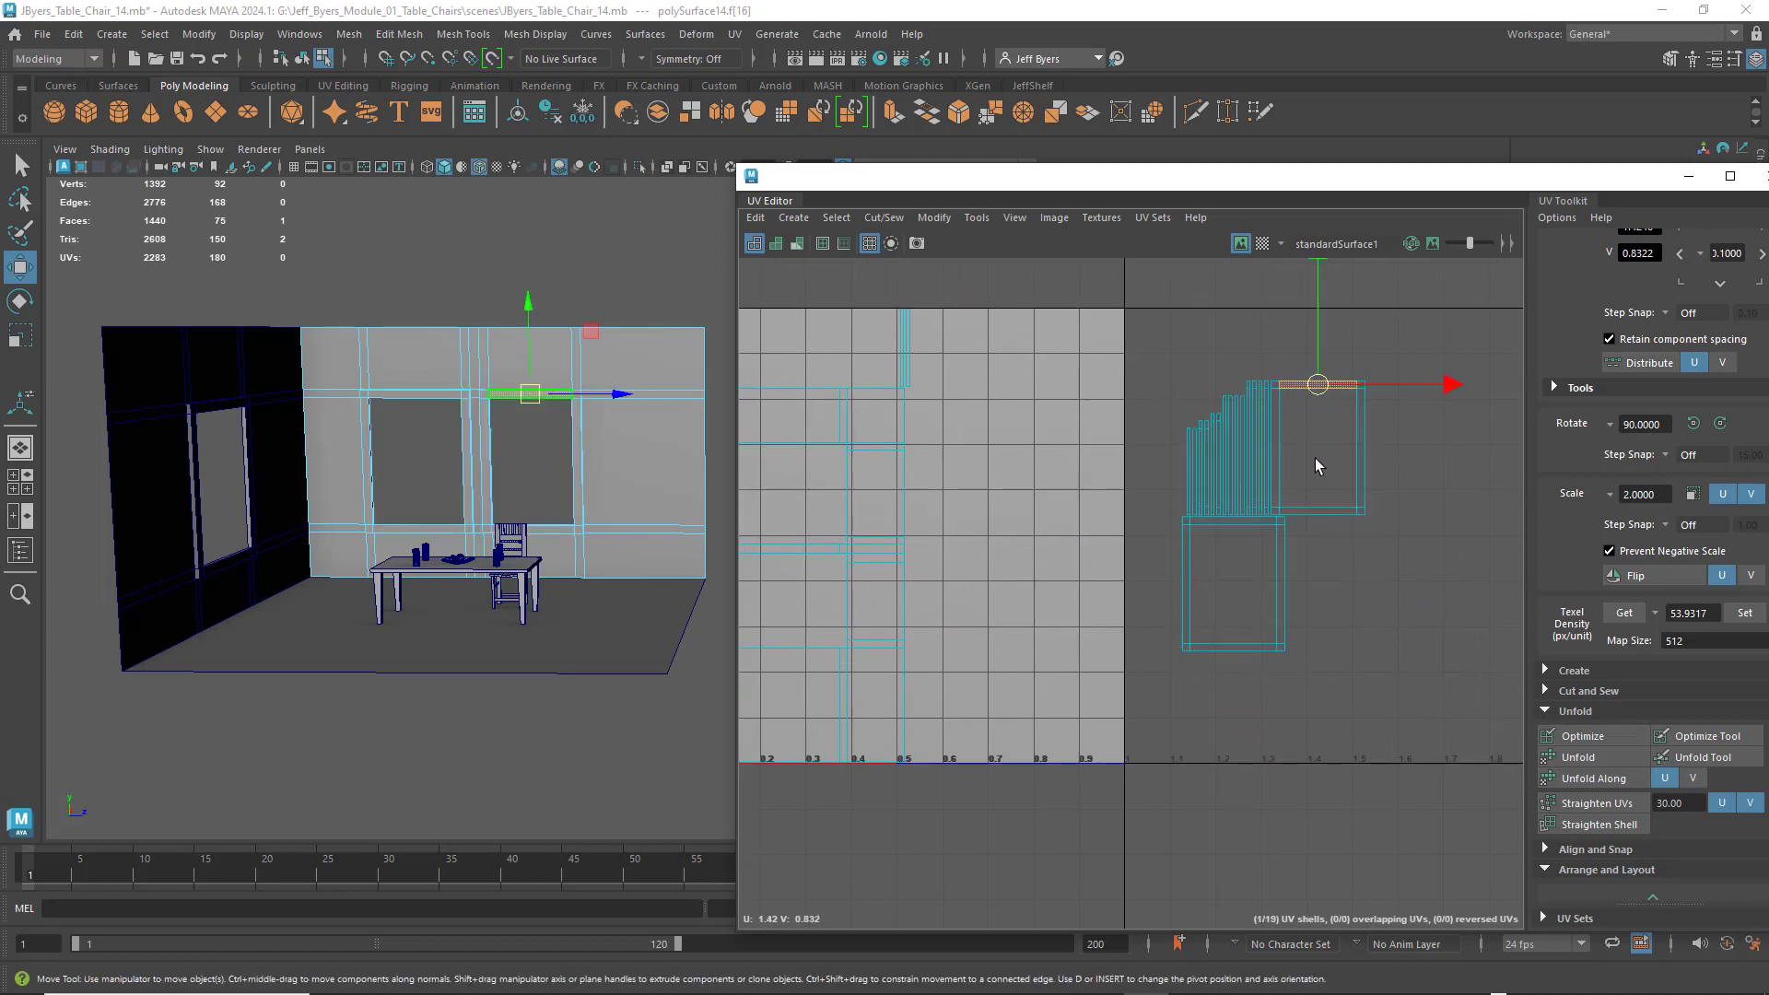
{"action": "left_click_drag", "start_coordinate": [1388, 388], "coordinate": [1442, 388]}
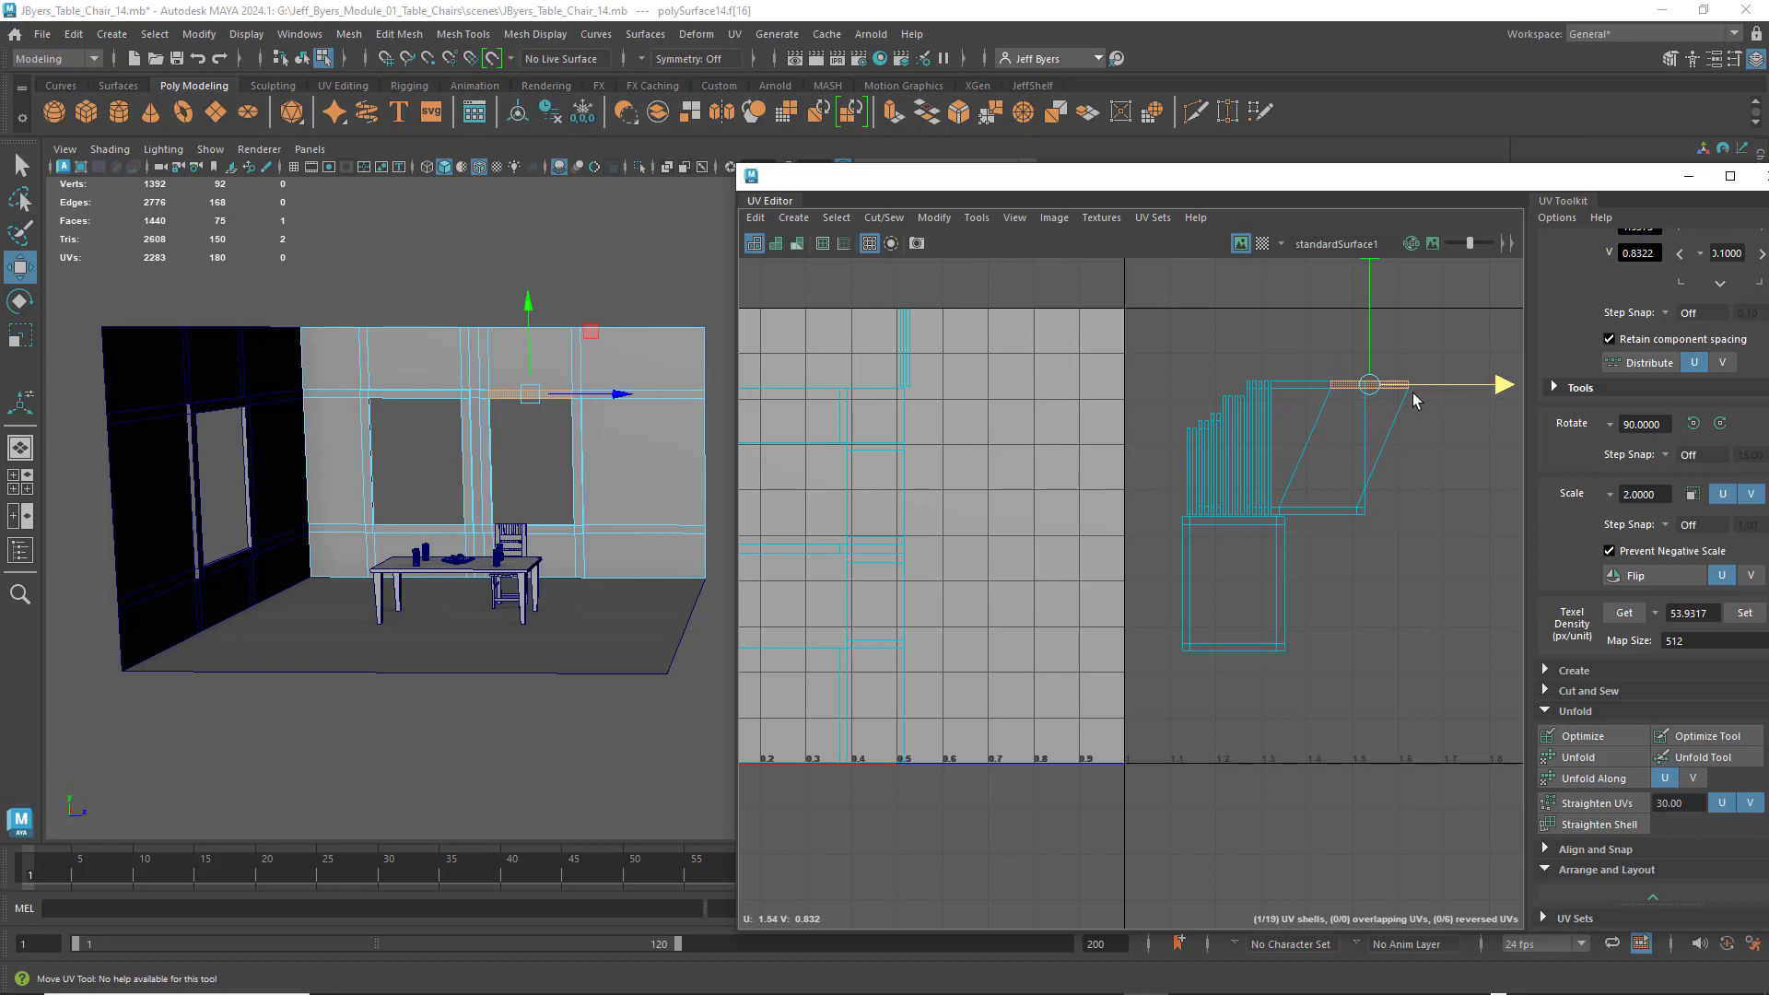
{"action": "key", "text": "ctrl+z"}
- Select the upper window frame shell as a whole and move it away from the strips to about U 1.58, V 0.70
{"action": "right_click_drag", "start_coordinate": [1362, 419], "coordinate": [1299, 396]}
{"action": "left_click_drag", "start_coordinate": [1273, 361], "coordinate": [1278, 389]}
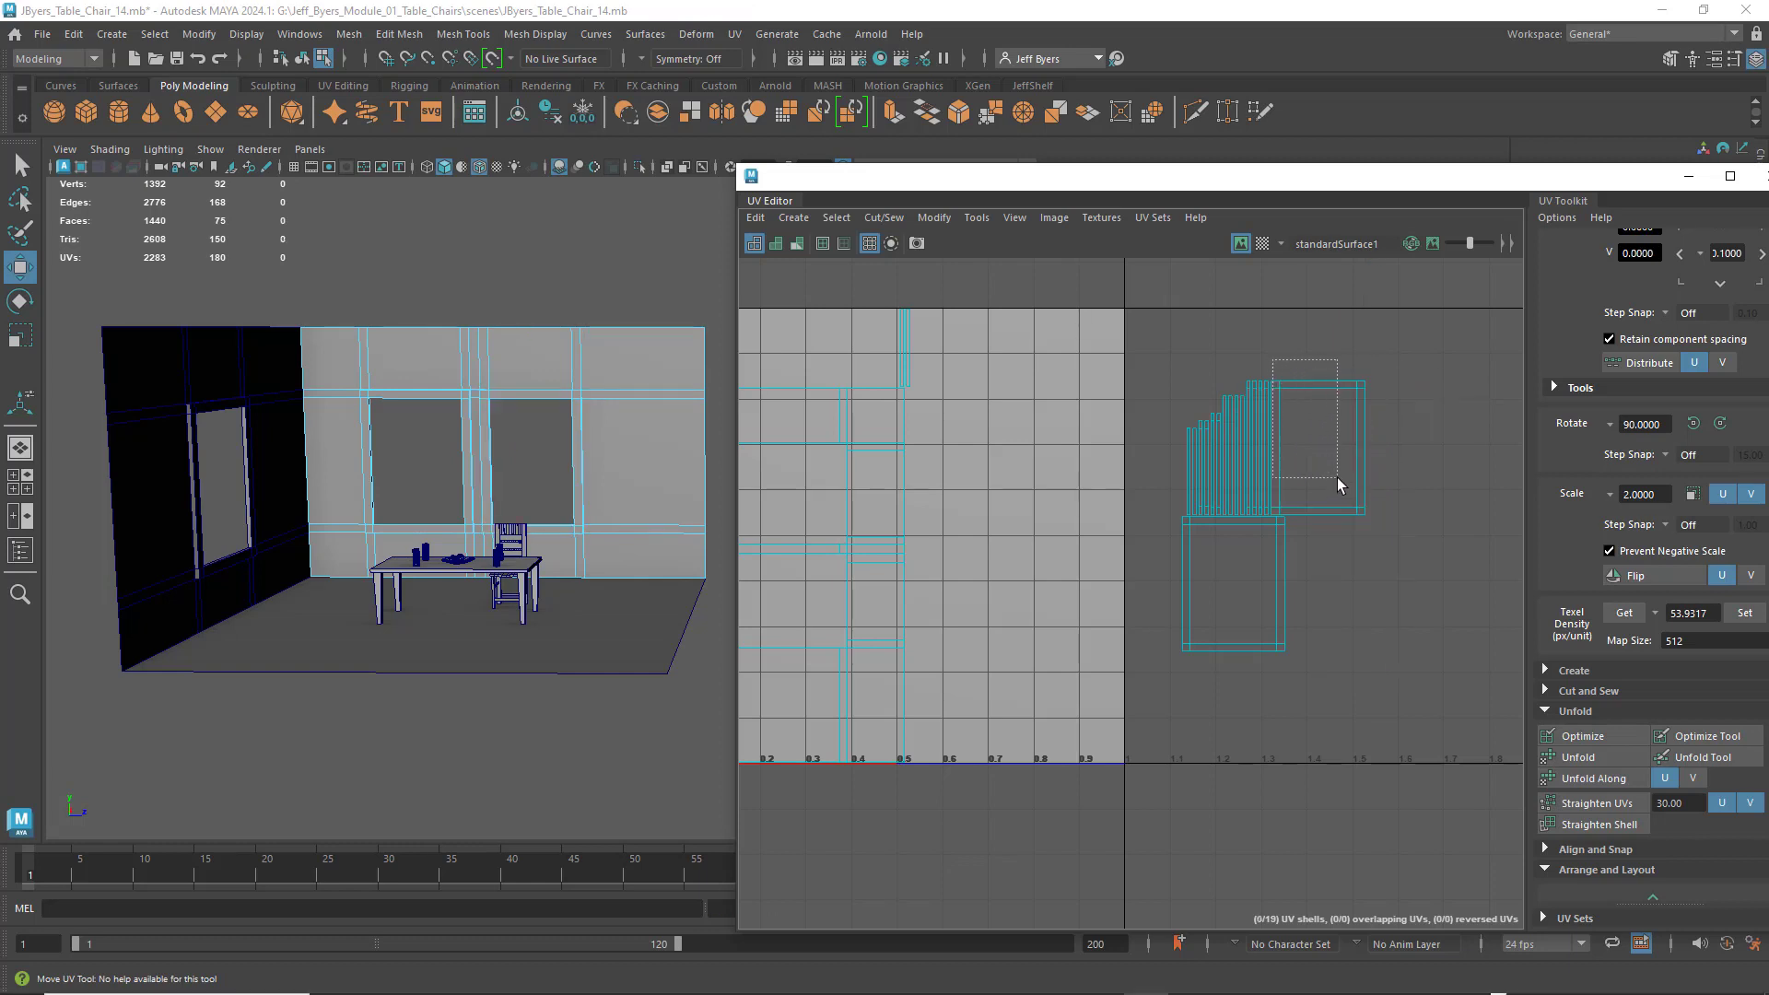
{"action": "left_click_drag", "start_coordinate": [1338, 479], "coordinate": [1378, 516]}
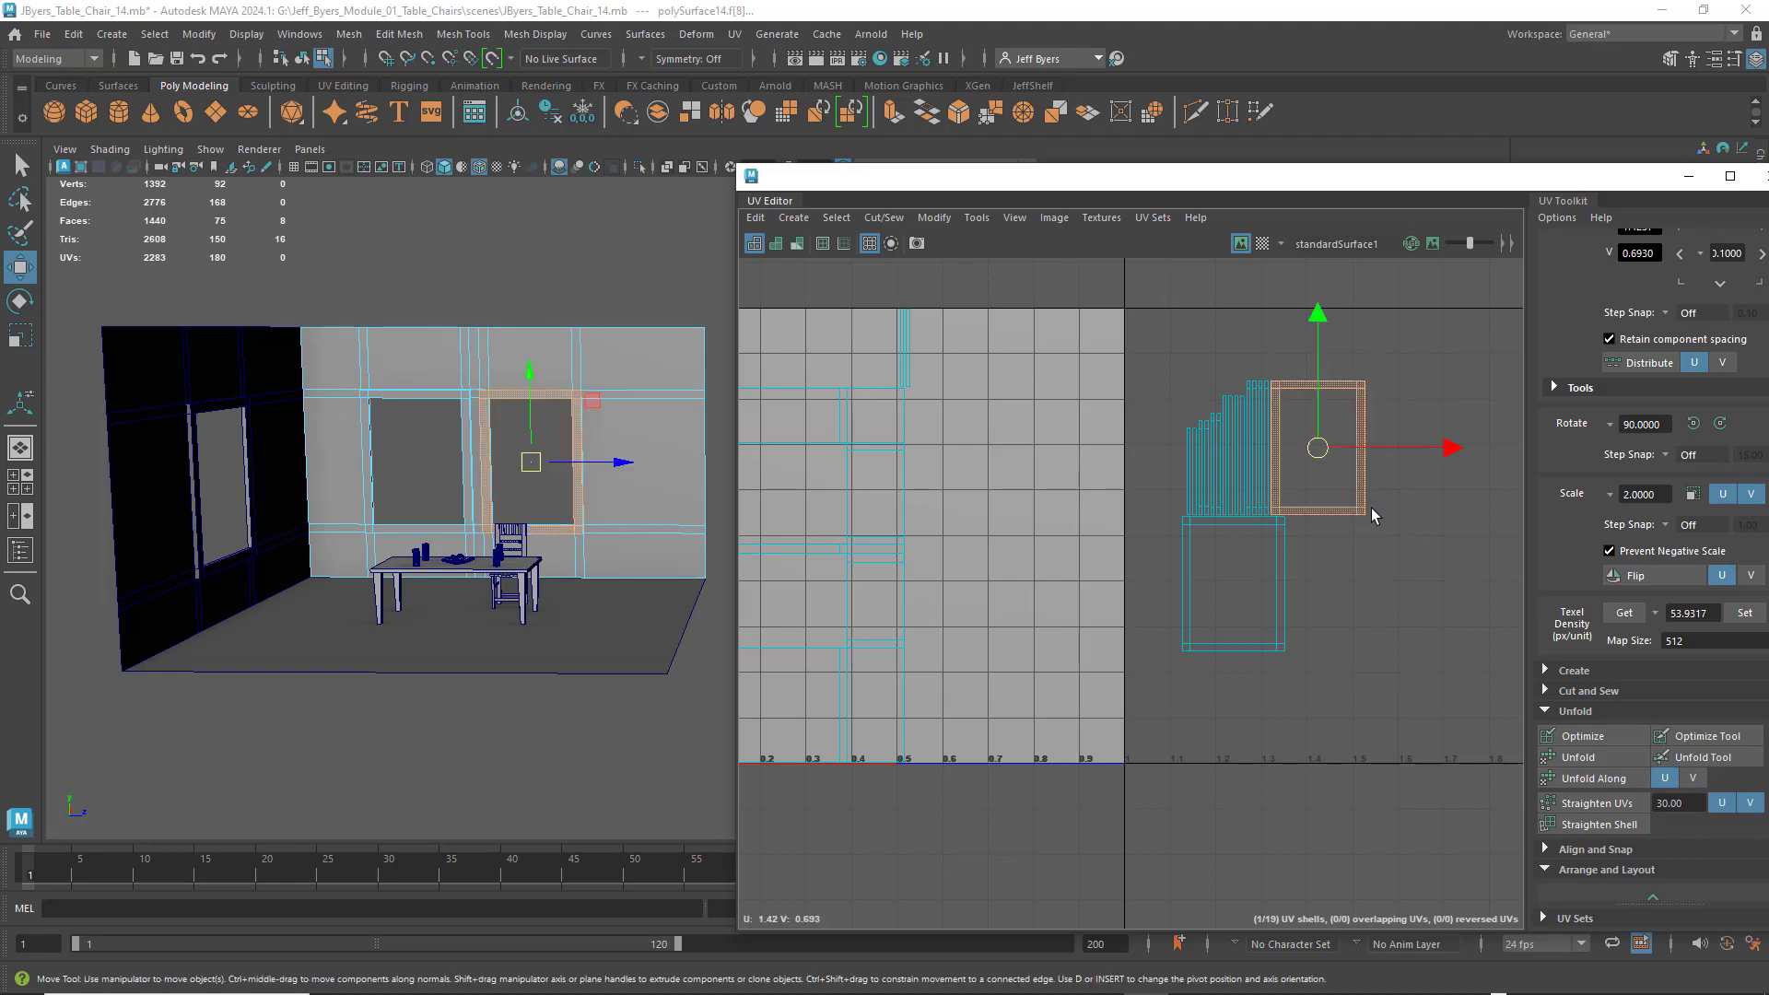
{"action": "left_click_drag", "start_coordinate": [1320, 446], "coordinate": [1391, 440]}
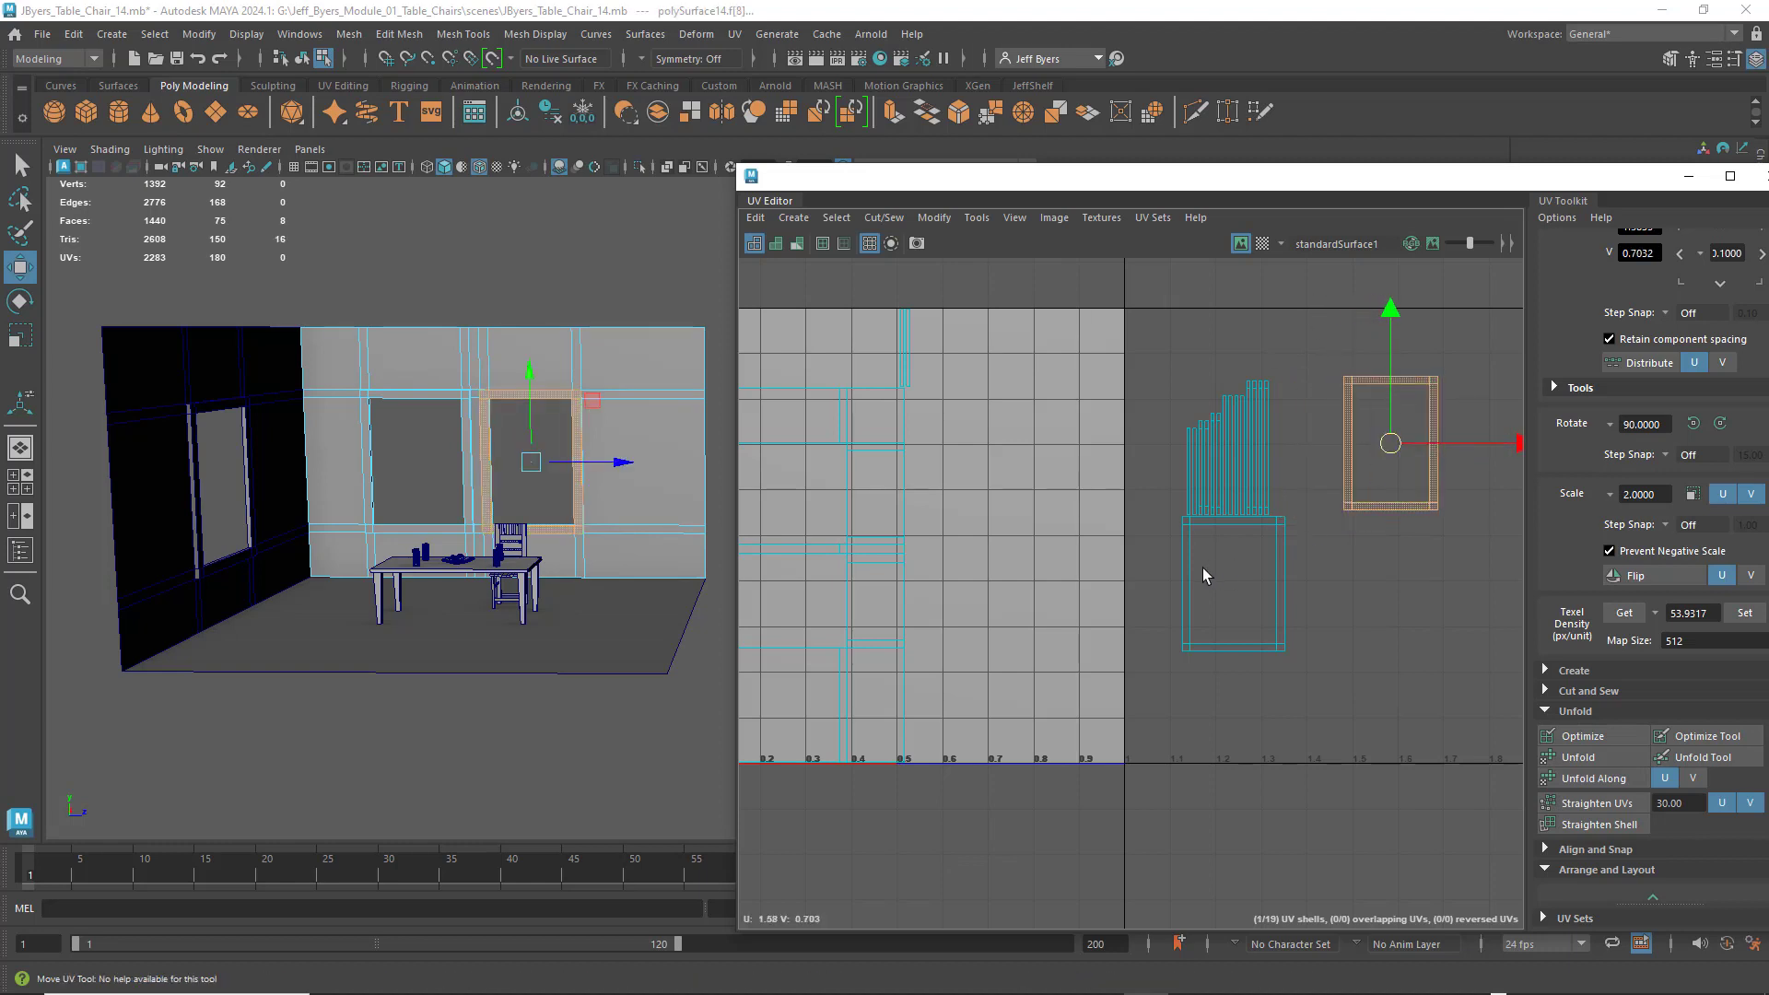
- Move the lower window frame shell directly below the other frame shell, and move the thin strip beside the wall shell next to the other strips
{"action": "left_click_drag", "start_coordinate": [1260, 551], "coordinate": [1330, 518]}
{"action": "left_click_drag", "start_coordinate": [1383, 590], "coordinate": [1480, 595]}
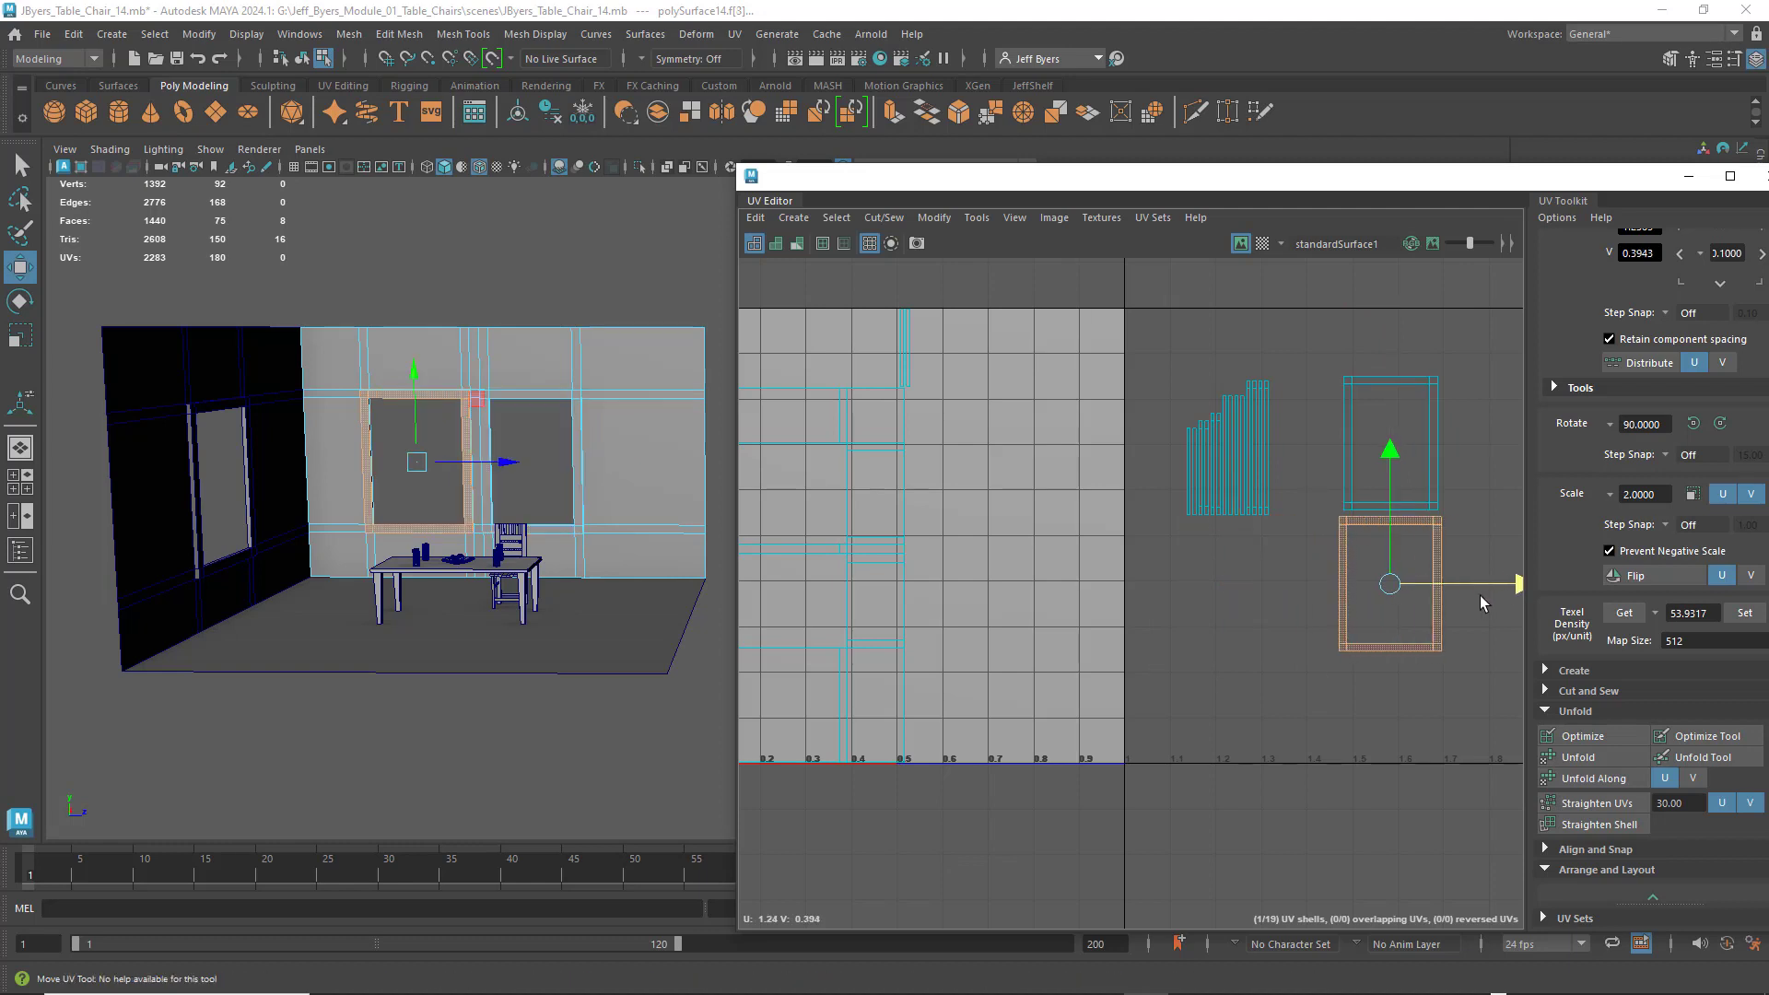
{"action": "scroll", "coordinate": [1161, 498], "scroll_direction": "down", "scroll_amount": 2}
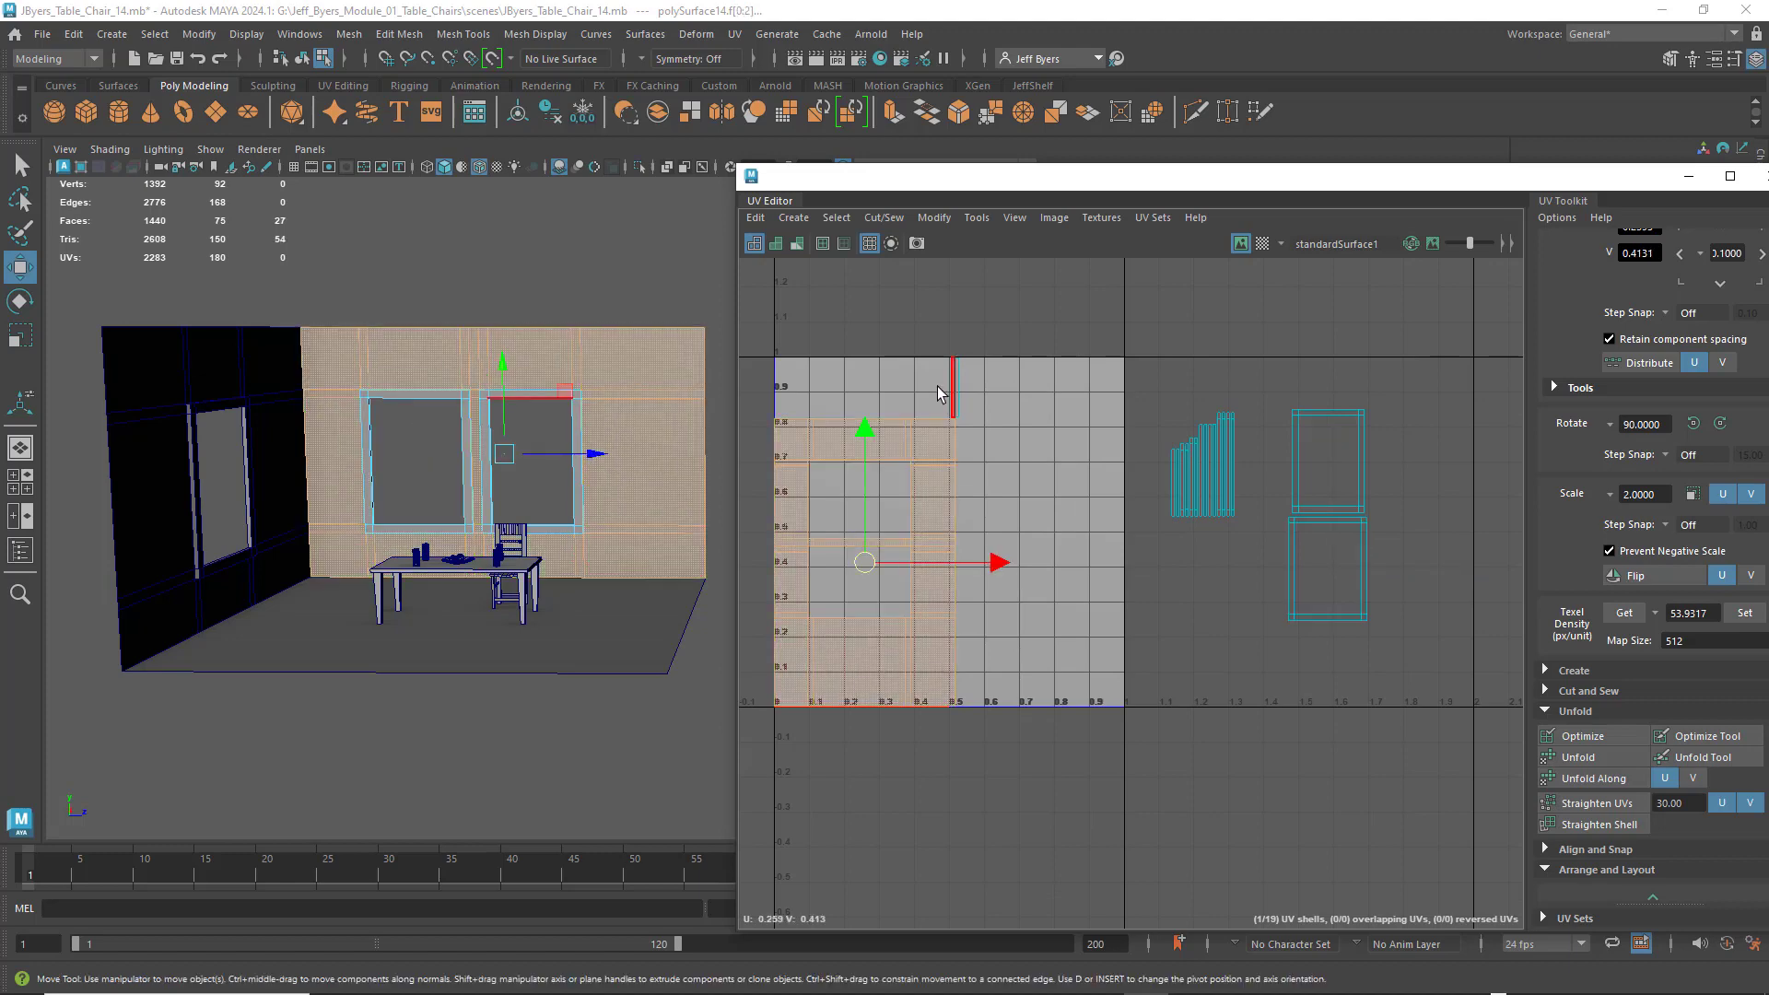
{"action": "left_click", "coordinate": [955, 387]}
{"action": "left_click_drag", "start_coordinate": [1159, 383], "coordinate": [1236, 478]}
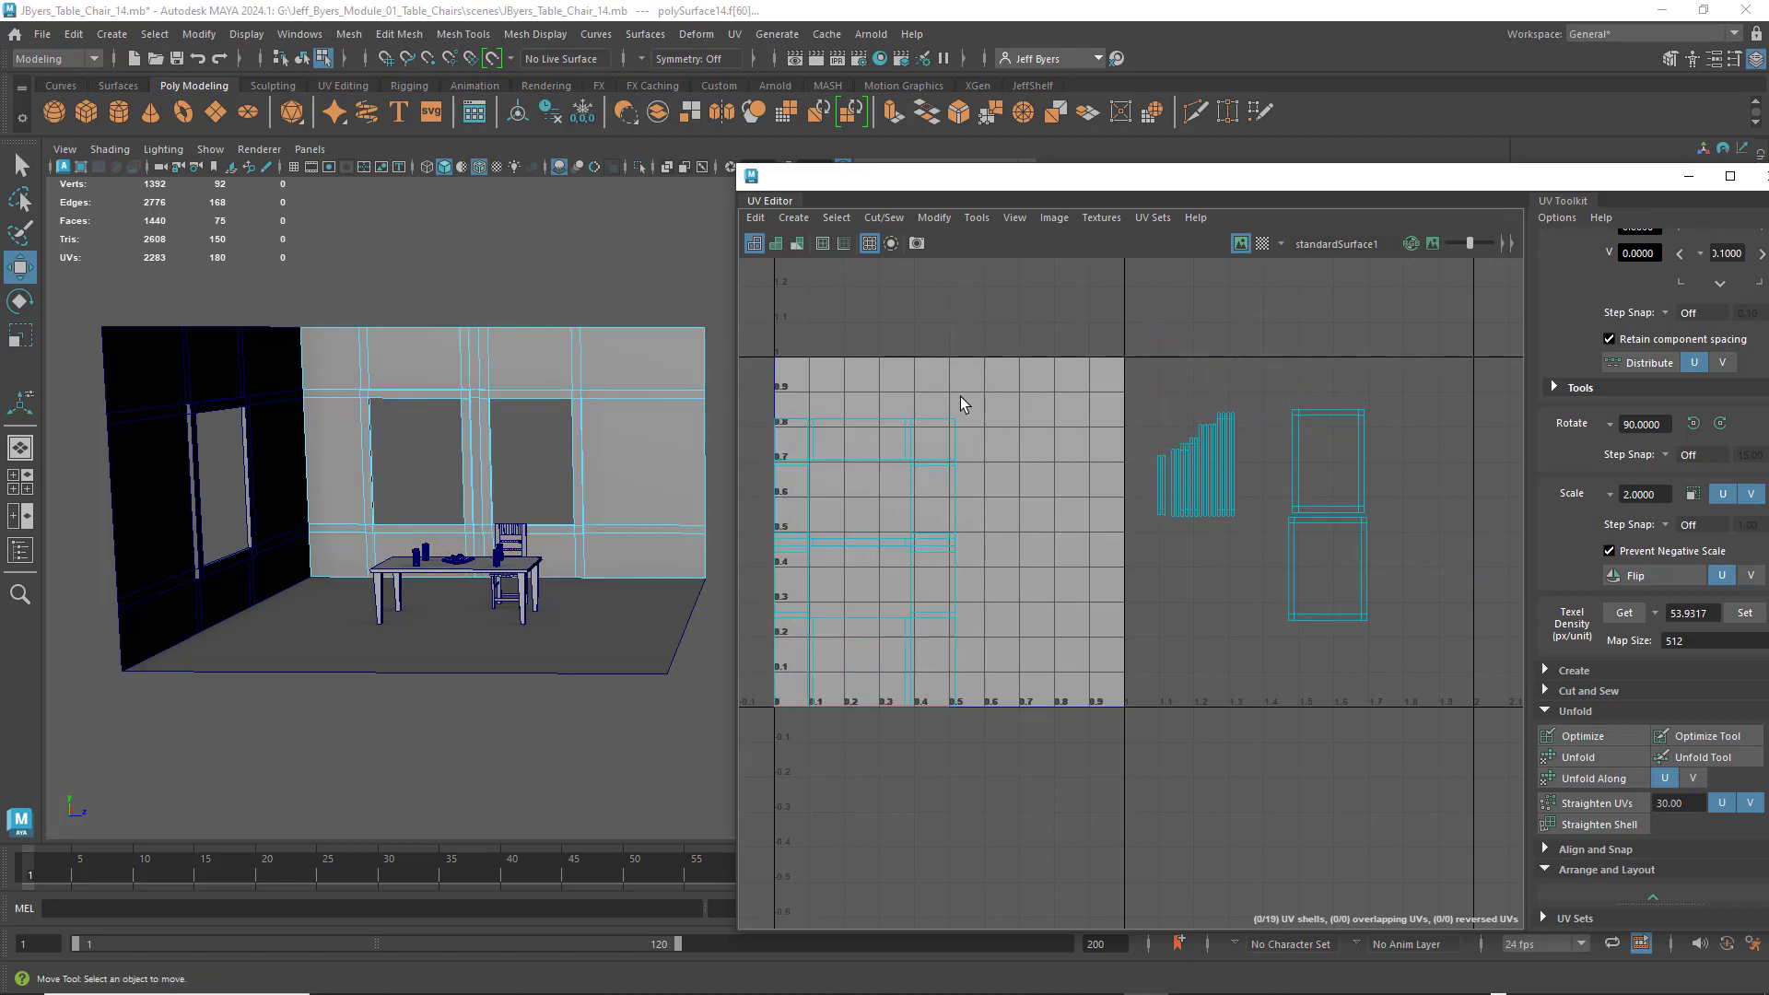
- Rotate the large back wall shell 90° counterclockwise and move it into the upper part of the 0–1 tile, at about U 0.48, V 0.72
{"action": "left_click", "coordinate": [922, 448]}
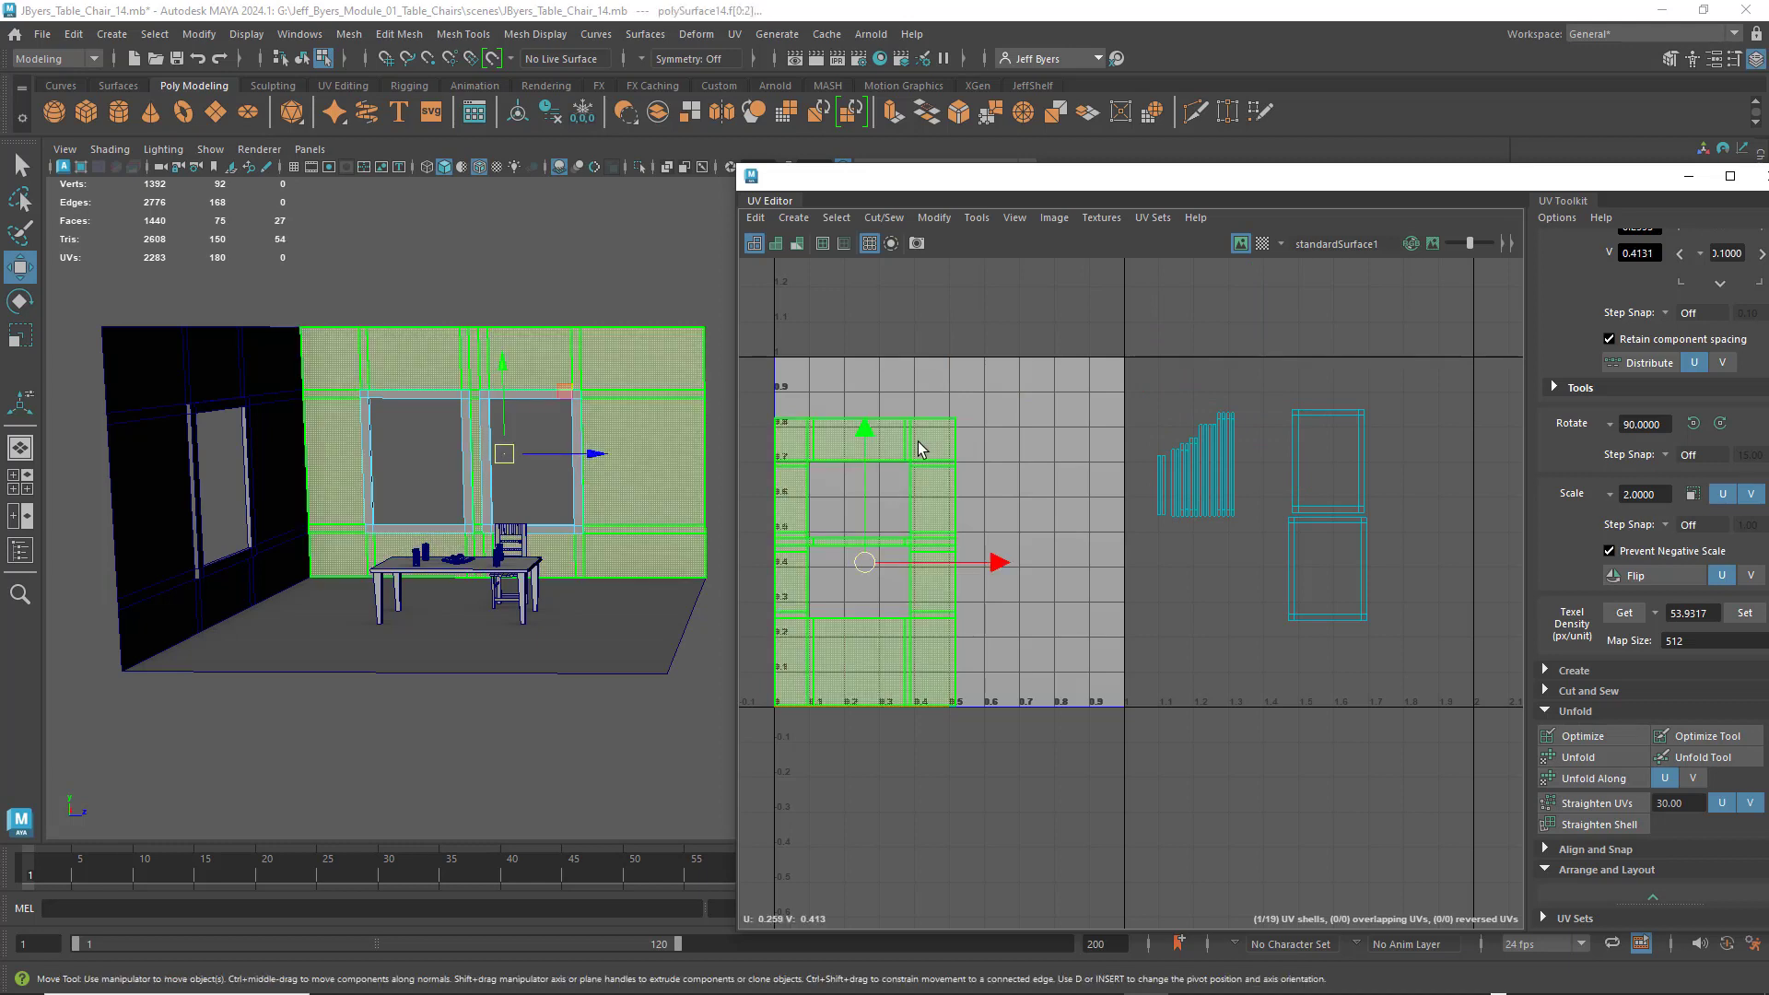
{"action": "scroll", "coordinate": [919, 659], "scroll_direction": "down", "scroll_amount": 1}
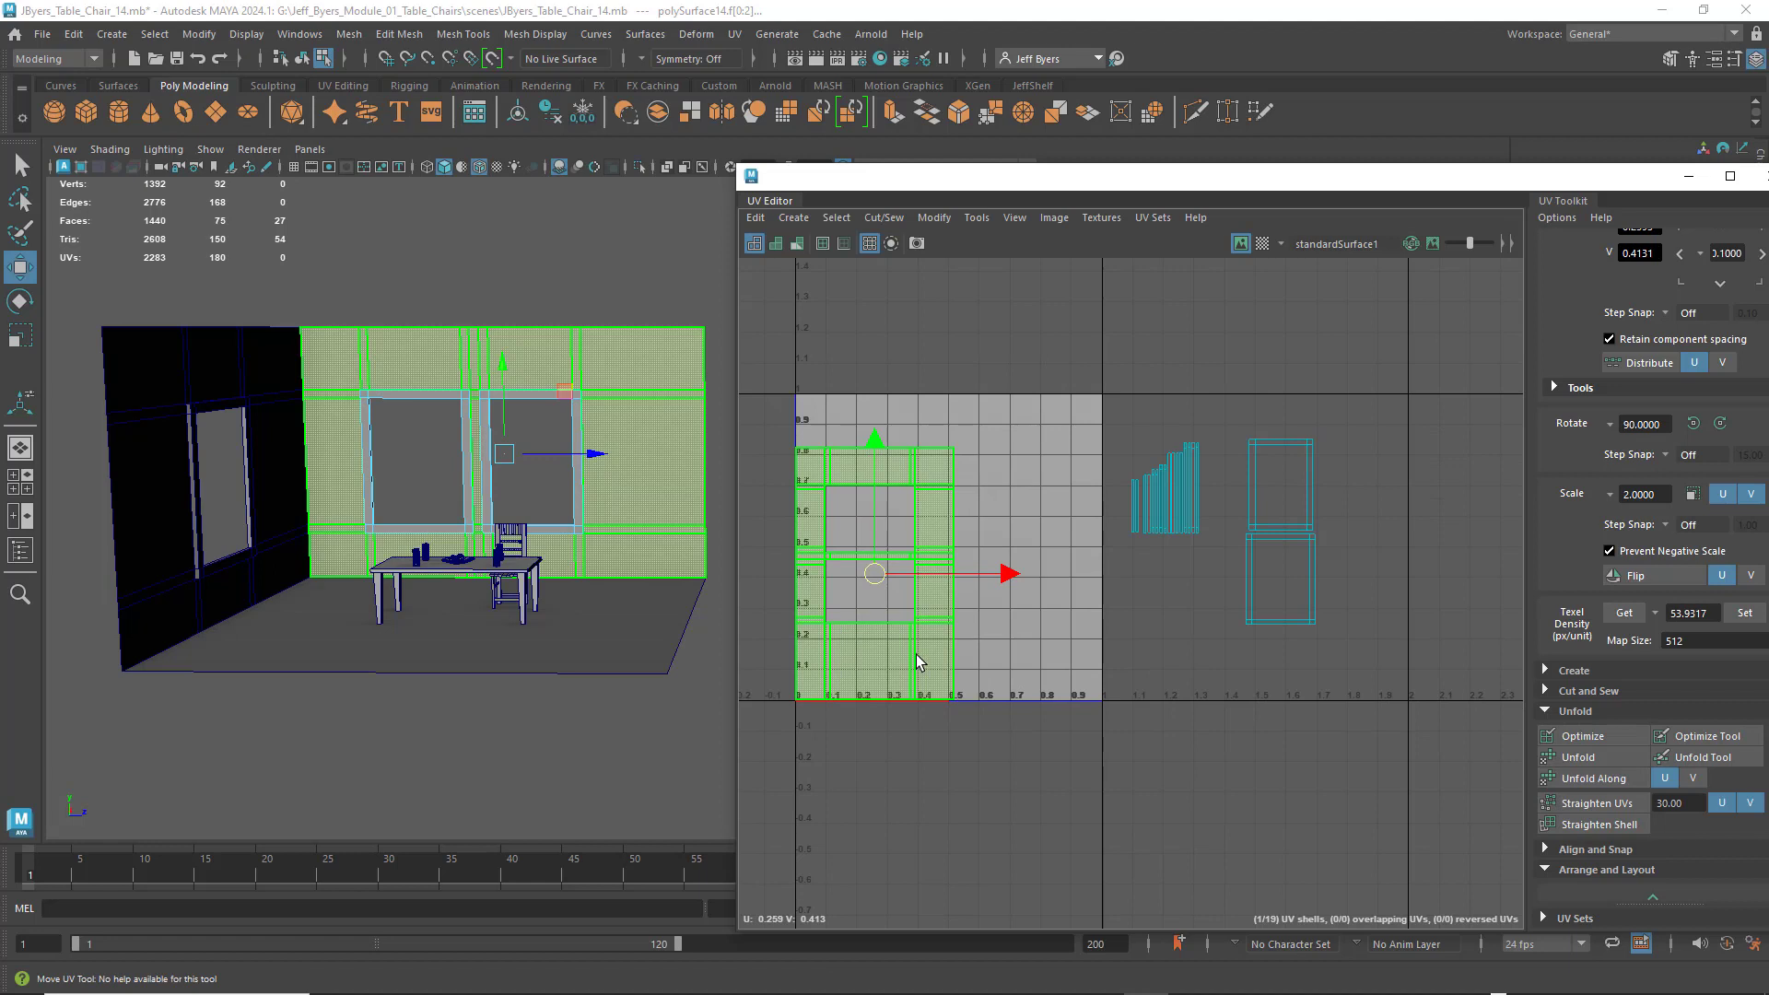
{"action": "right_click_drag", "start_coordinate": [944, 486], "coordinate": [1018, 482]}
{"action": "left_click", "coordinate": [959, 470]}
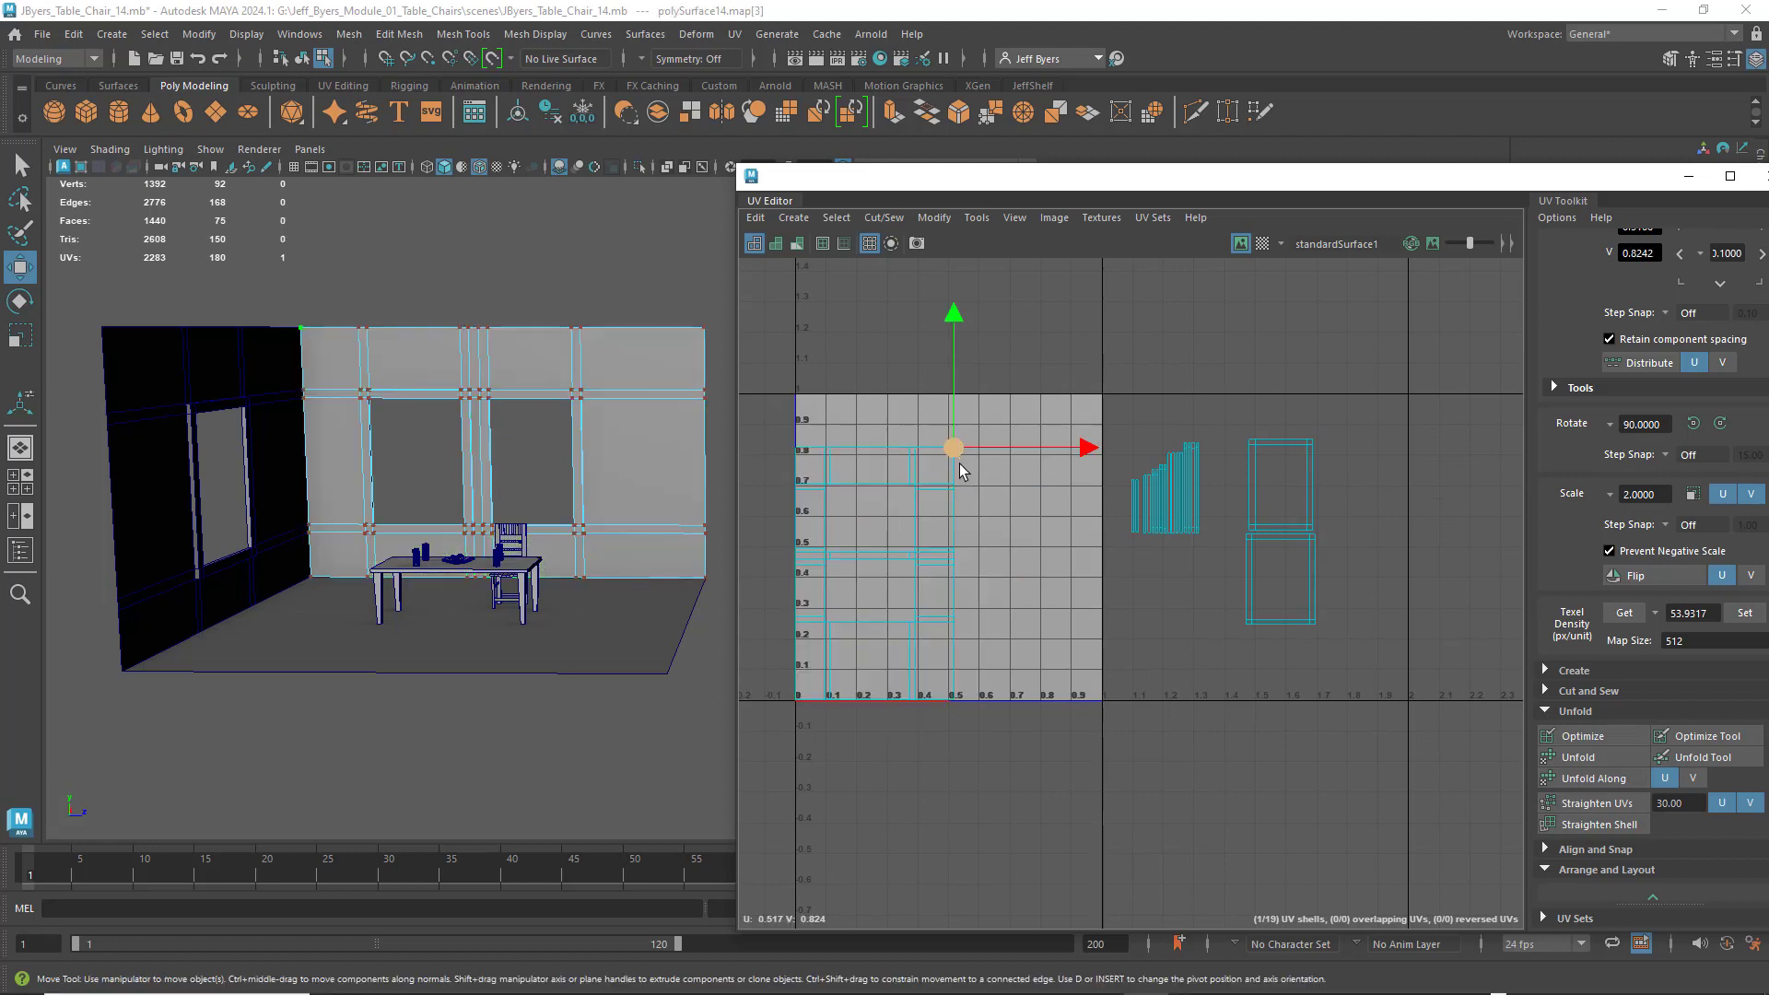
{"action": "right_click_drag", "start_coordinate": [924, 485], "coordinate": [855, 466]}
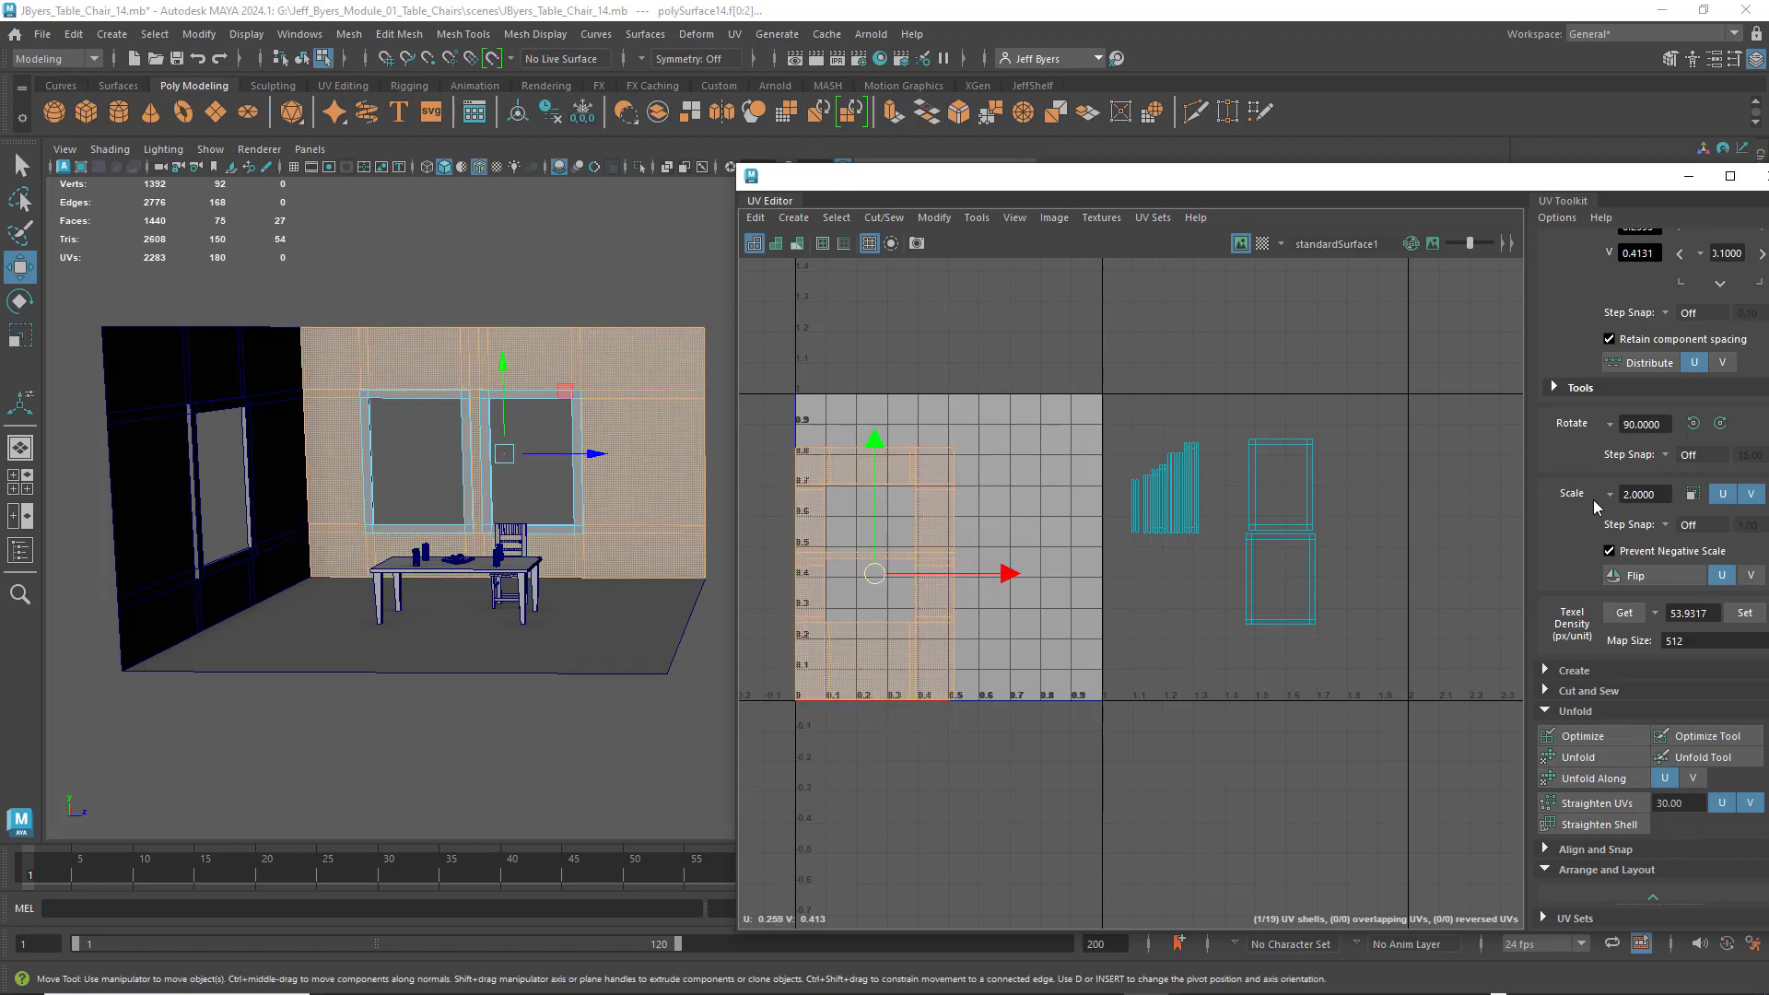
{"action": "left_click", "coordinate": [1692, 423]}
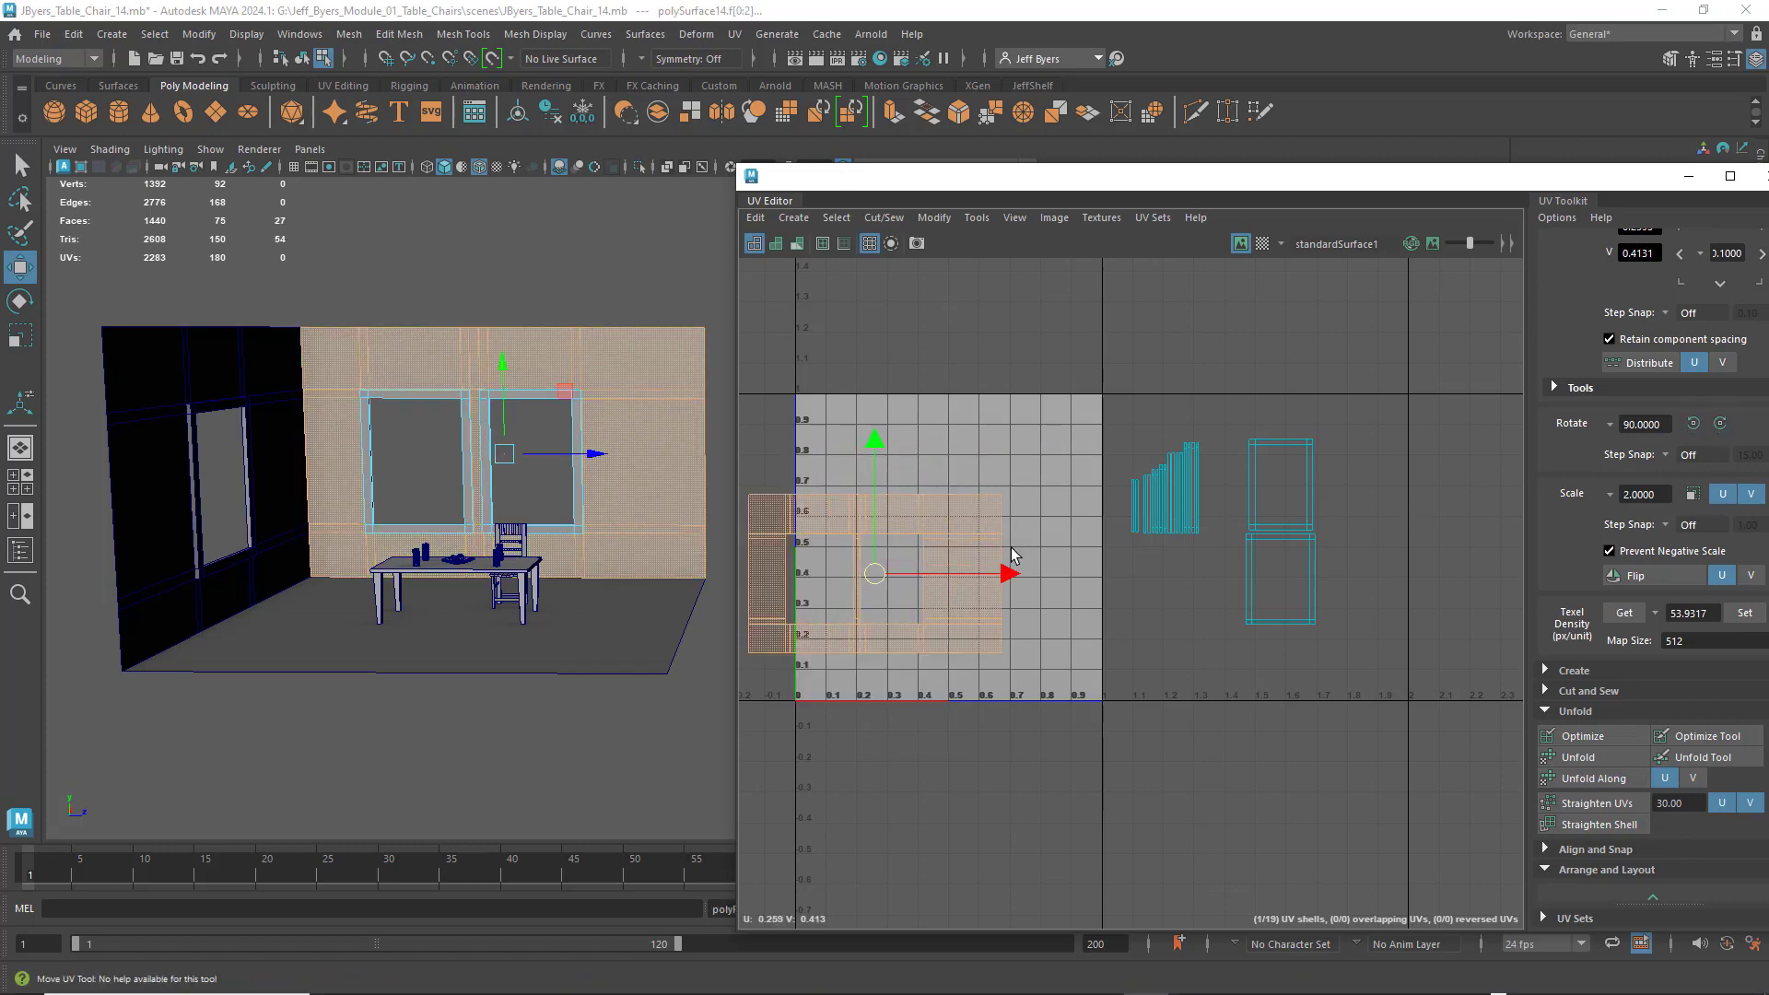
{"action": "left_click_drag", "start_coordinate": [874, 573], "coordinate": [941, 480]}
- Check the orientation of the wall and window frame shells by selecting their top UVs and comparing them with the model's vertices
{"action": "mouse_move", "coordinate": [901, 406]}
{"action": "right_mouse_down"}
{"action": "mouse_move", "coordinate": [819, 383]}
{"action": "mouse_move", "coordinate": [990, 404]}
{"action": "right_mouse_up"}
{"action": "mouse_move", "coordinate": [789, 374]}
{"action": "left_mouse_down"}
{"action": "mouse_move", "coordinate": [862, 406]}
{"action": "mouse_move", "coordinate": [1087, 424]}
{"action": "left_mouse_up"}
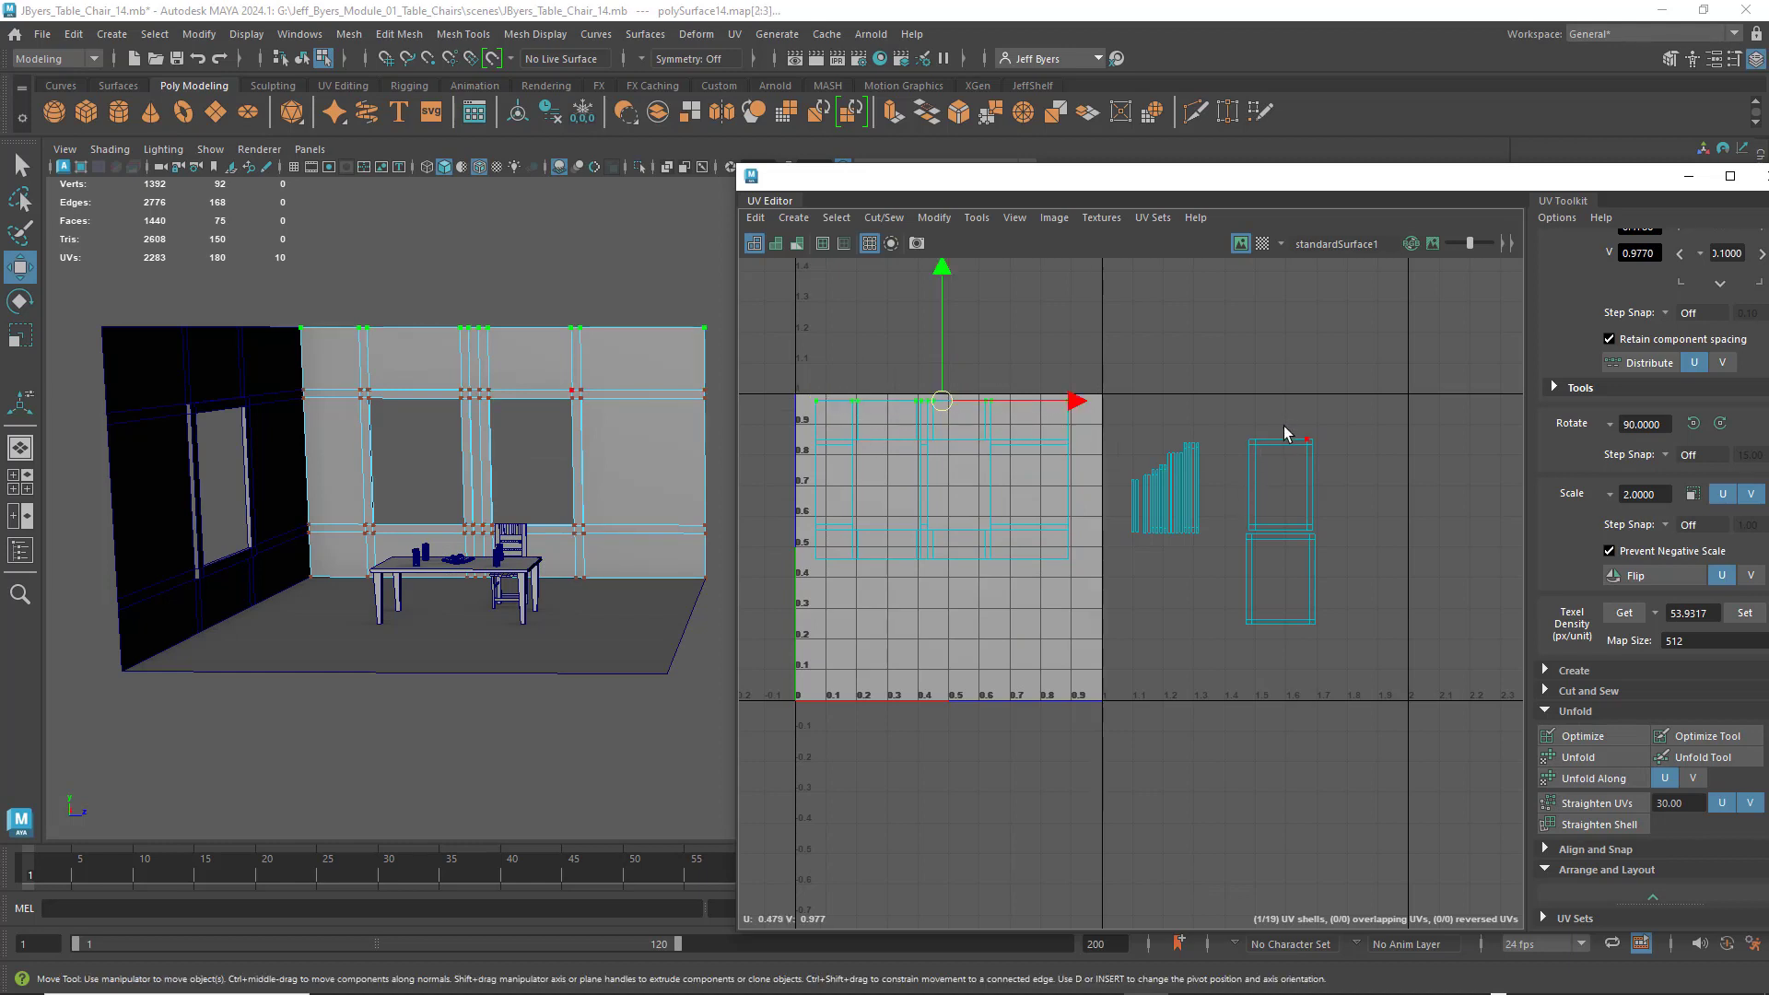
{"action": "left_click_drag", "start_coordinate": [1240, 428], "coordinate": [1332, 450]}
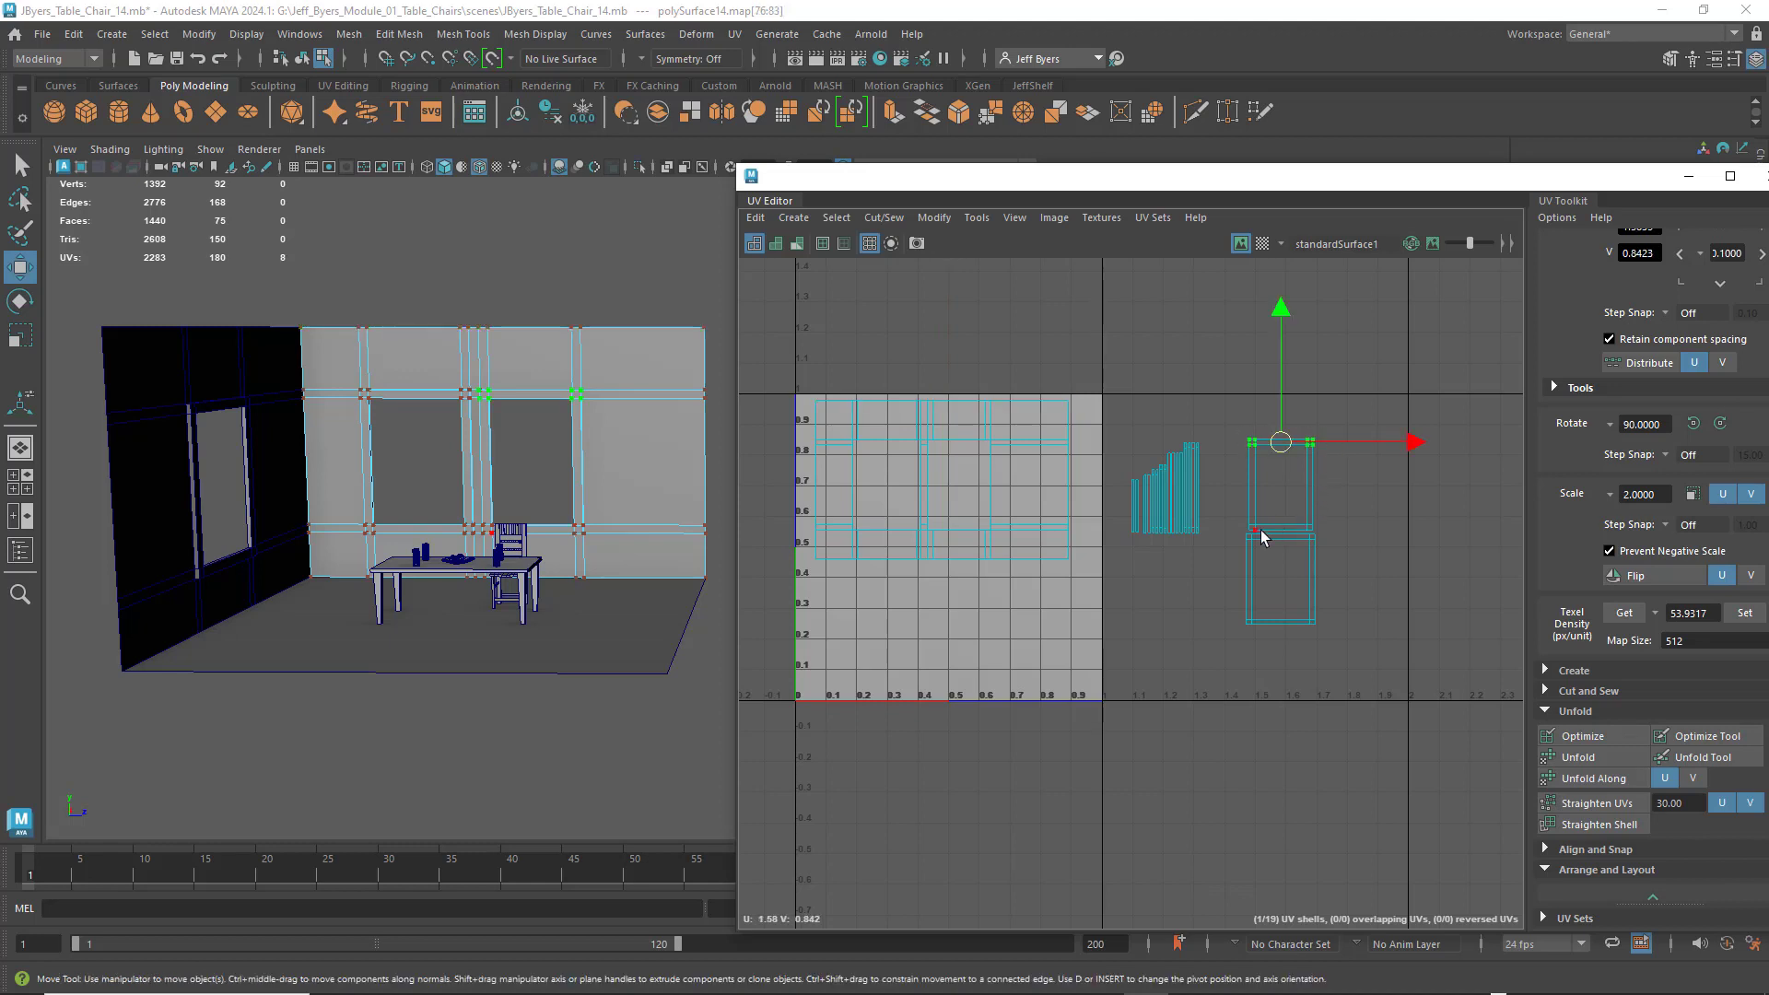
{"action": "left_click_drag", "start_coordinate": [1241, 539], "coordinate": [1330, 544]}
{"action": "left_click", "coordinate": [1354, 521]}
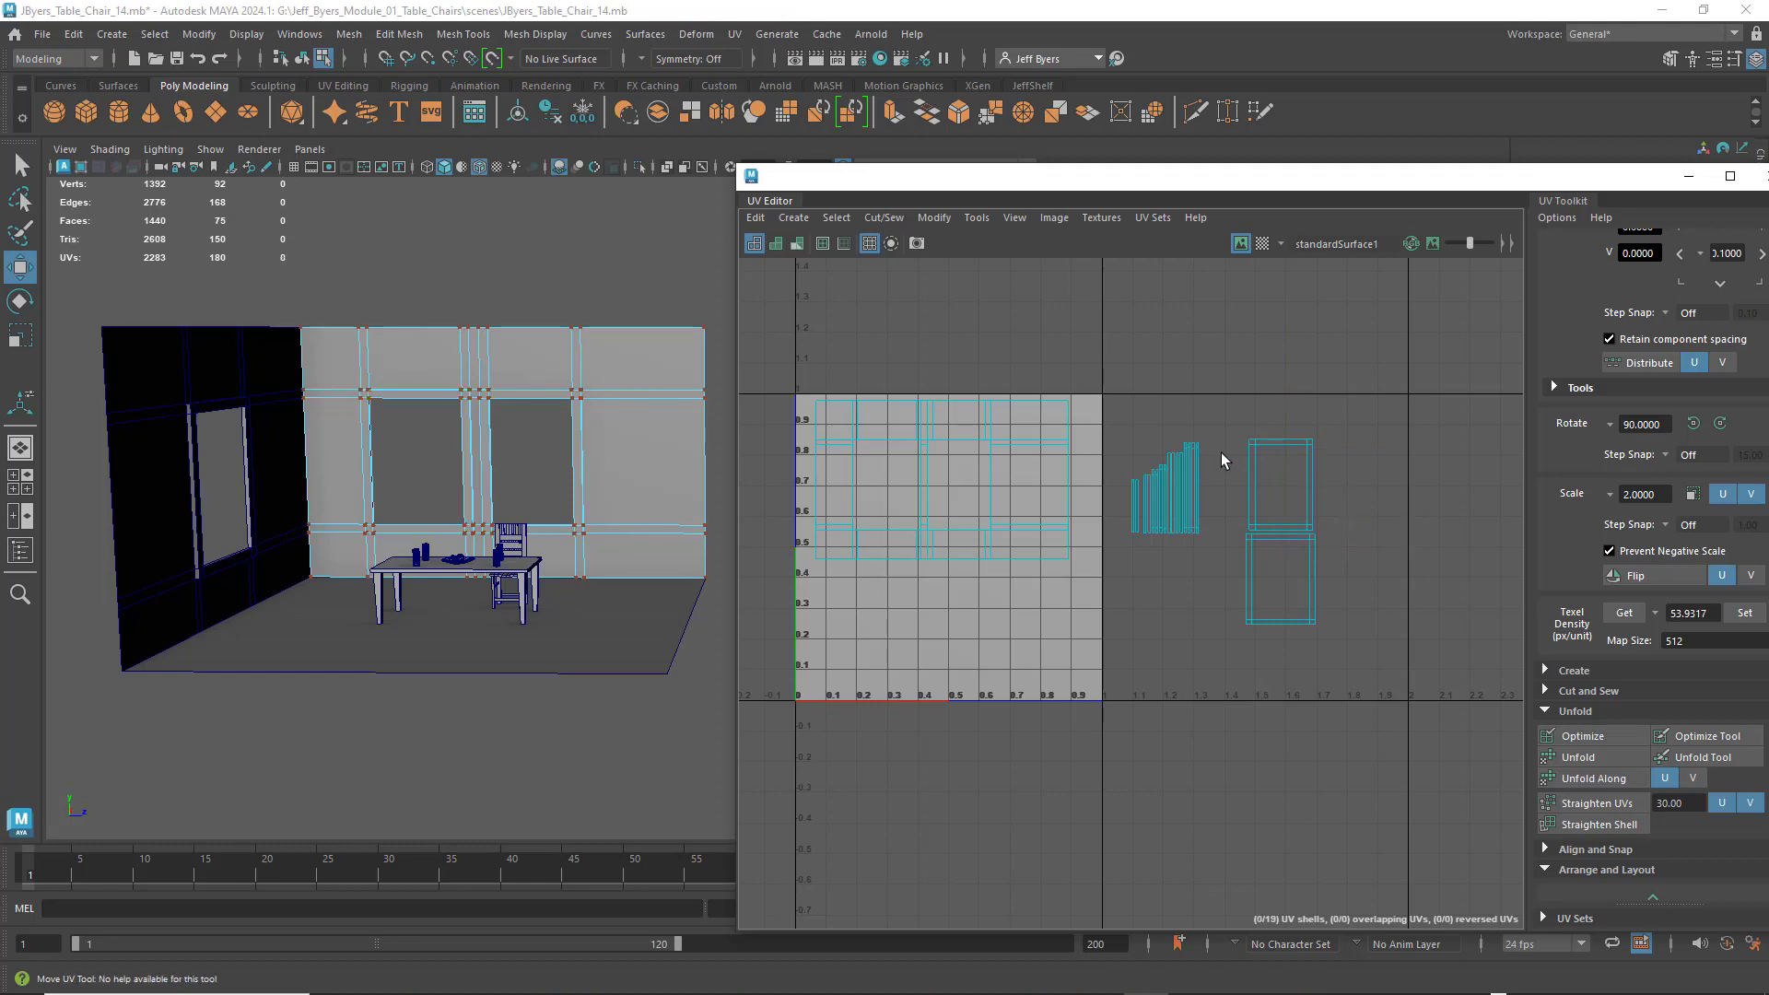
- Scale the large back wall shell up slightly and move it down to about V 0.70 so it fits inside the 0–1 tile
{"action": "right_click_drag", "start_coordinate": [936, 538], "coordinate": [880, 513]}
{"action": "left_click", "coordinate": [934, 546]}
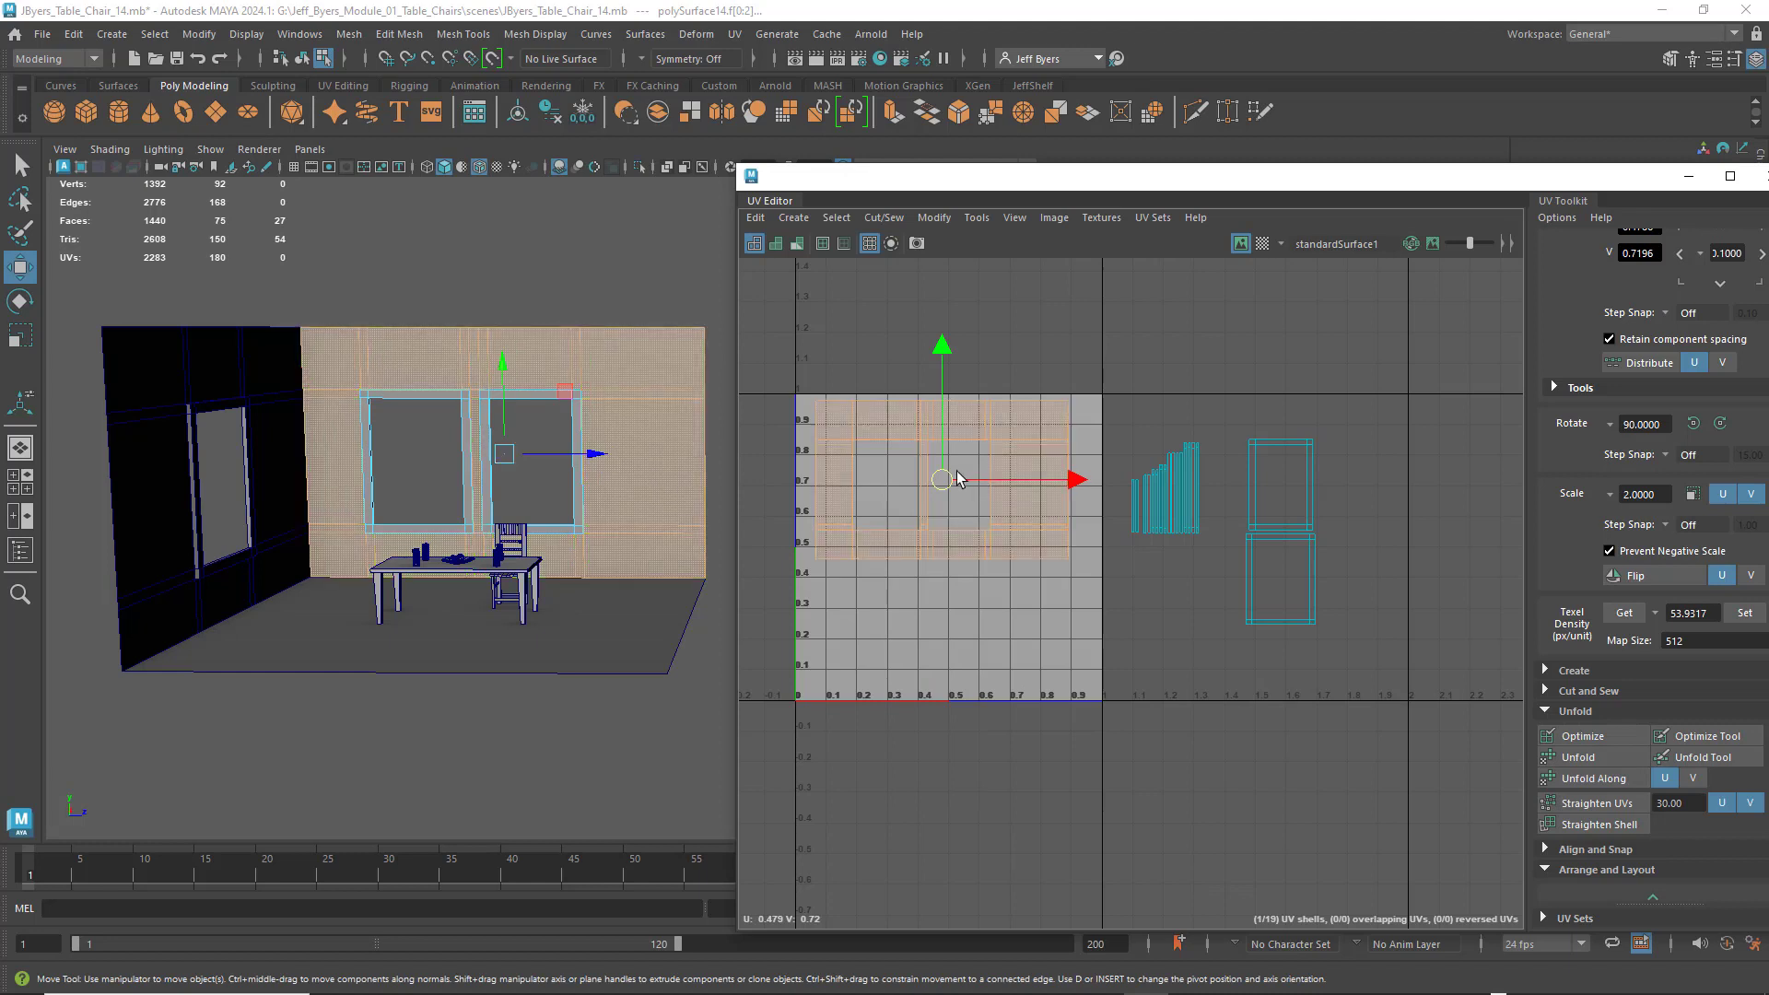
{"action": "key", "text": "r"}
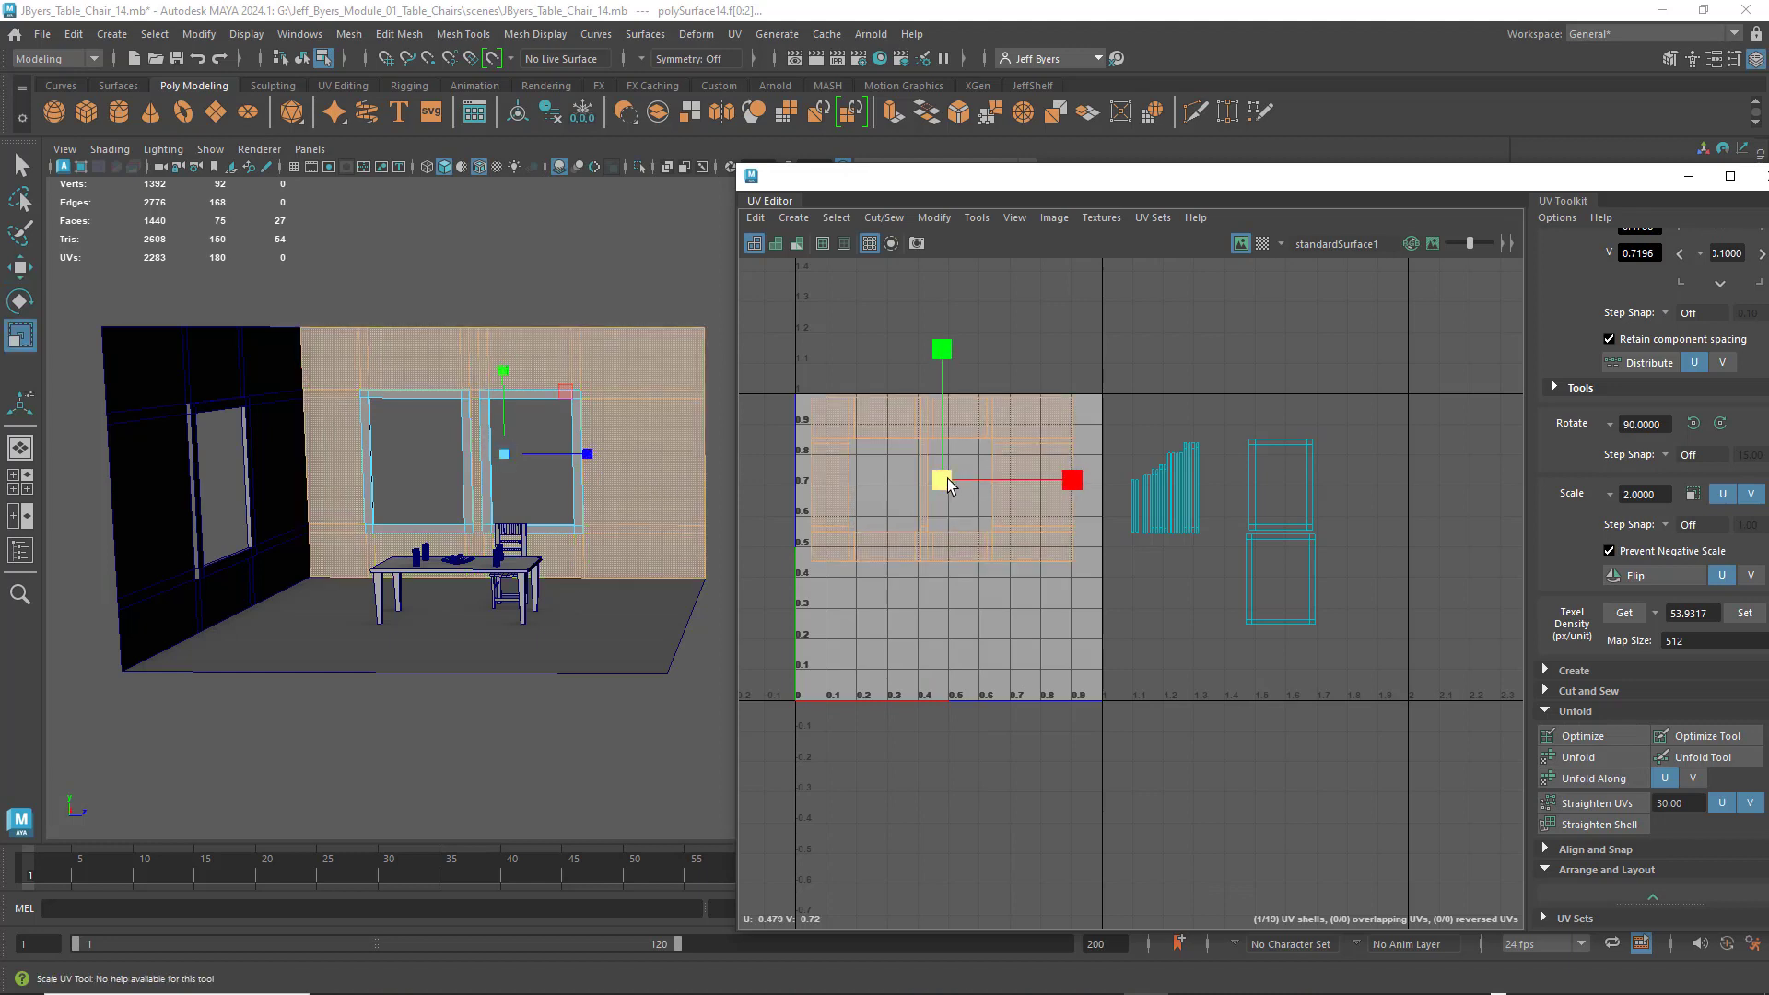
{"action": "left_click_drag", "start_coordinate": [952, 479], "coordinate": [956, 485]}
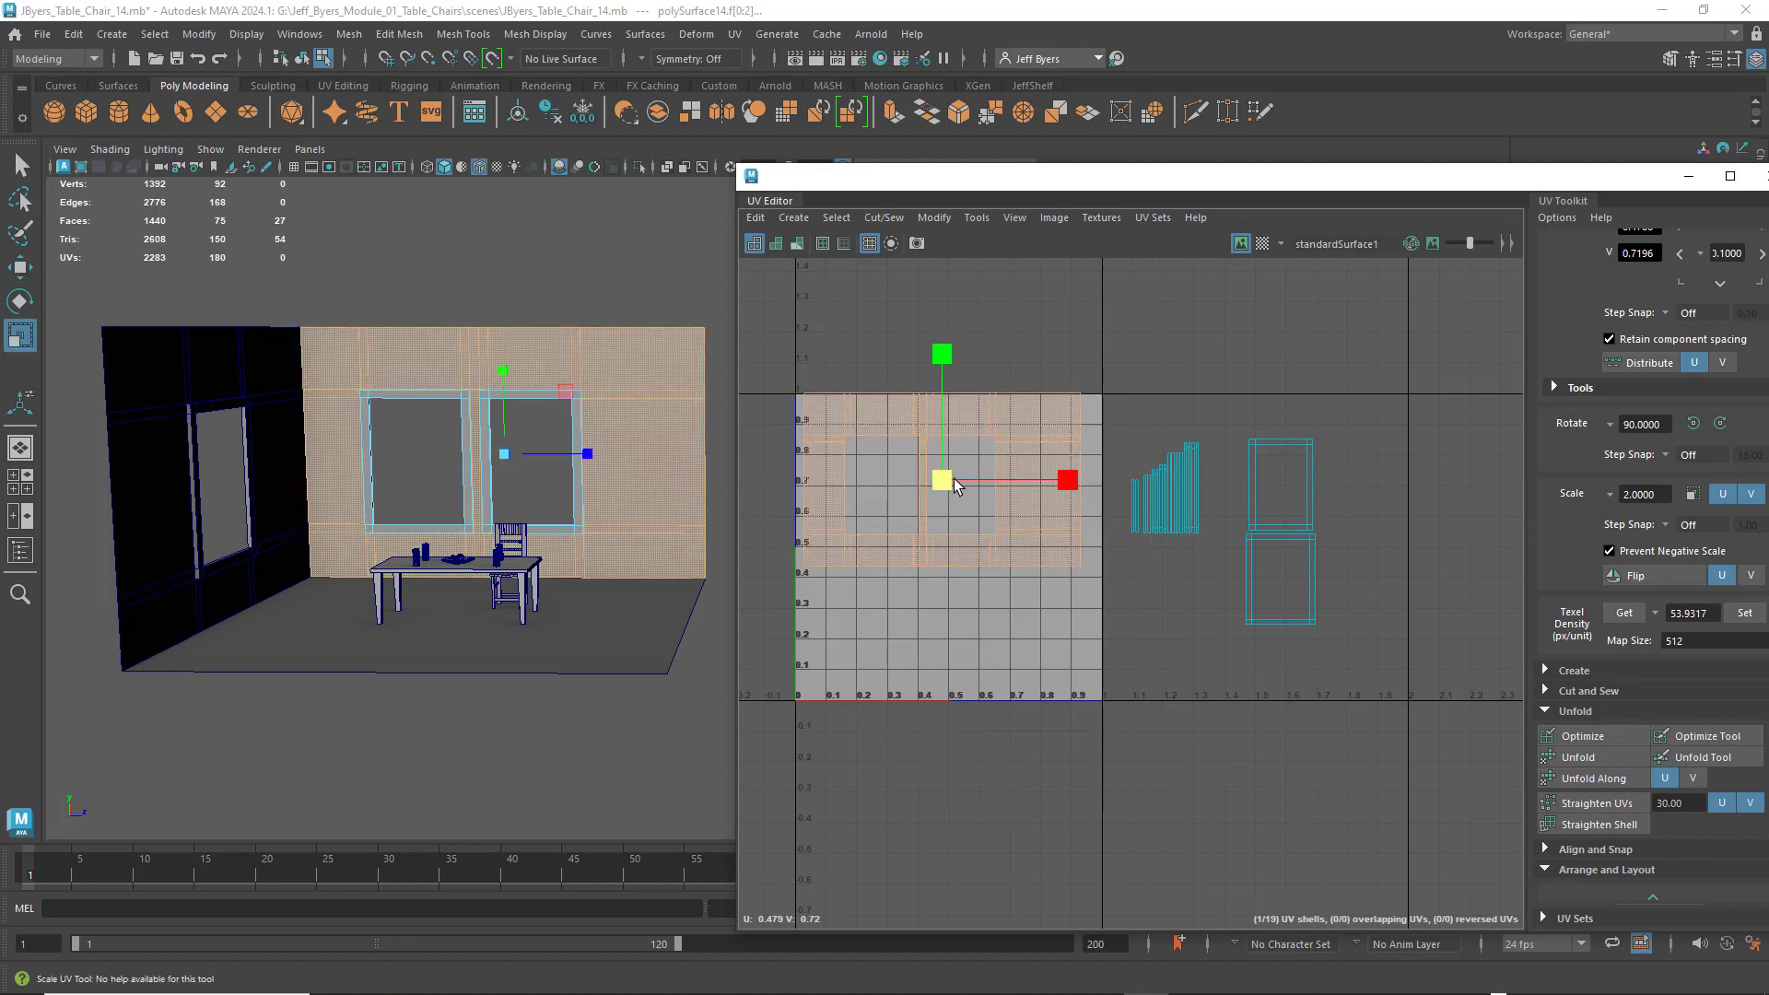
{"action": "key", "text": "w"}
{"action": "left_click_drag", "start_coordinate": [940, 353], "coordinate": [941, 360]}
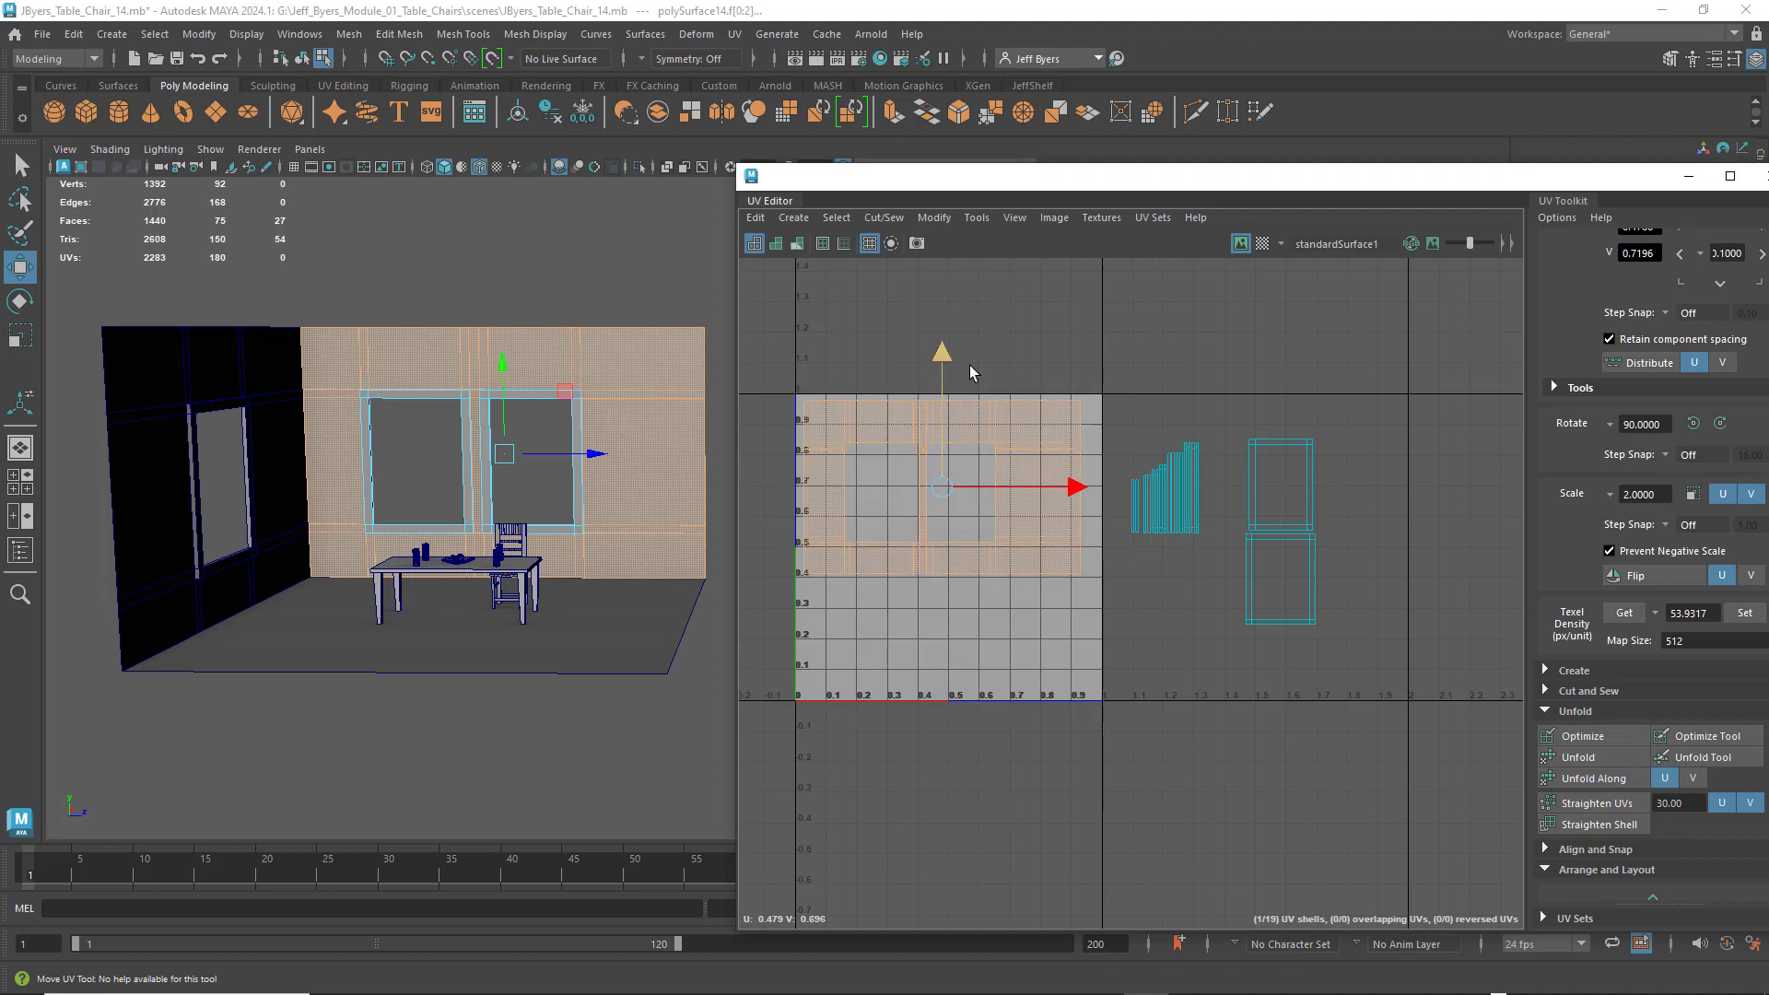
{"action": "left_click_drag", "start_coordinate": [1121, 396], "coordinate": [1202, 553]}
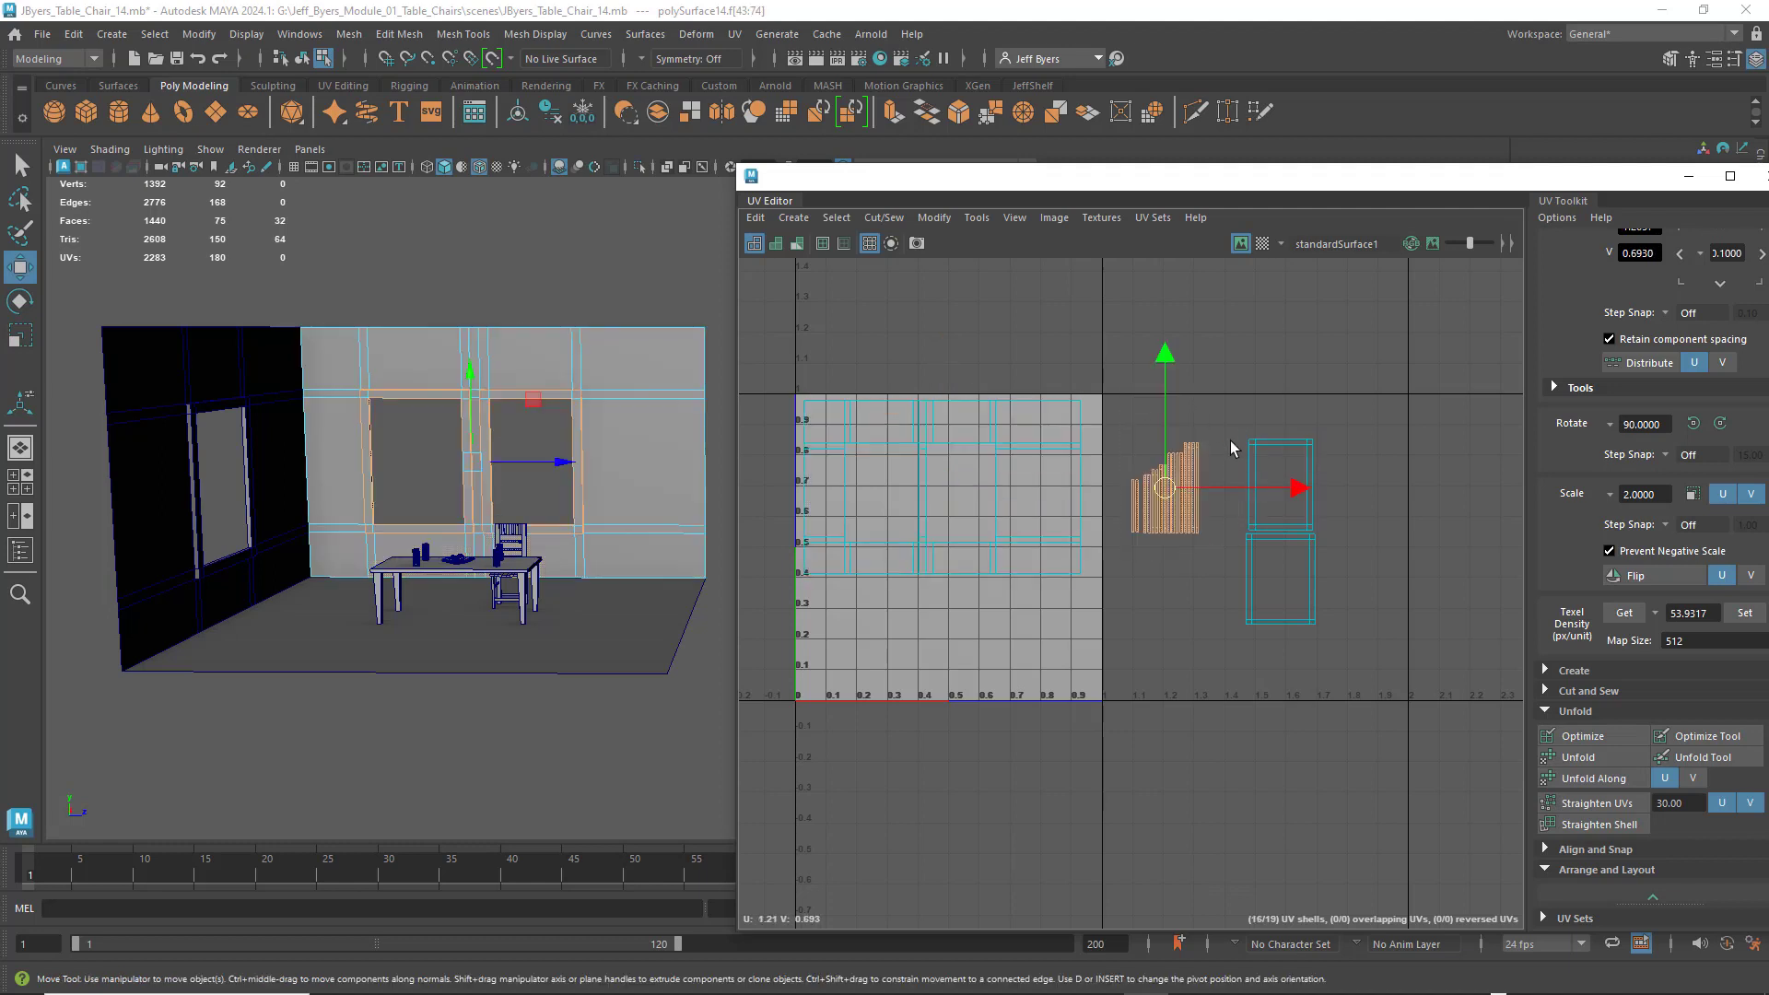
{"action": "left_click", "coordinate": [1230, 448]}
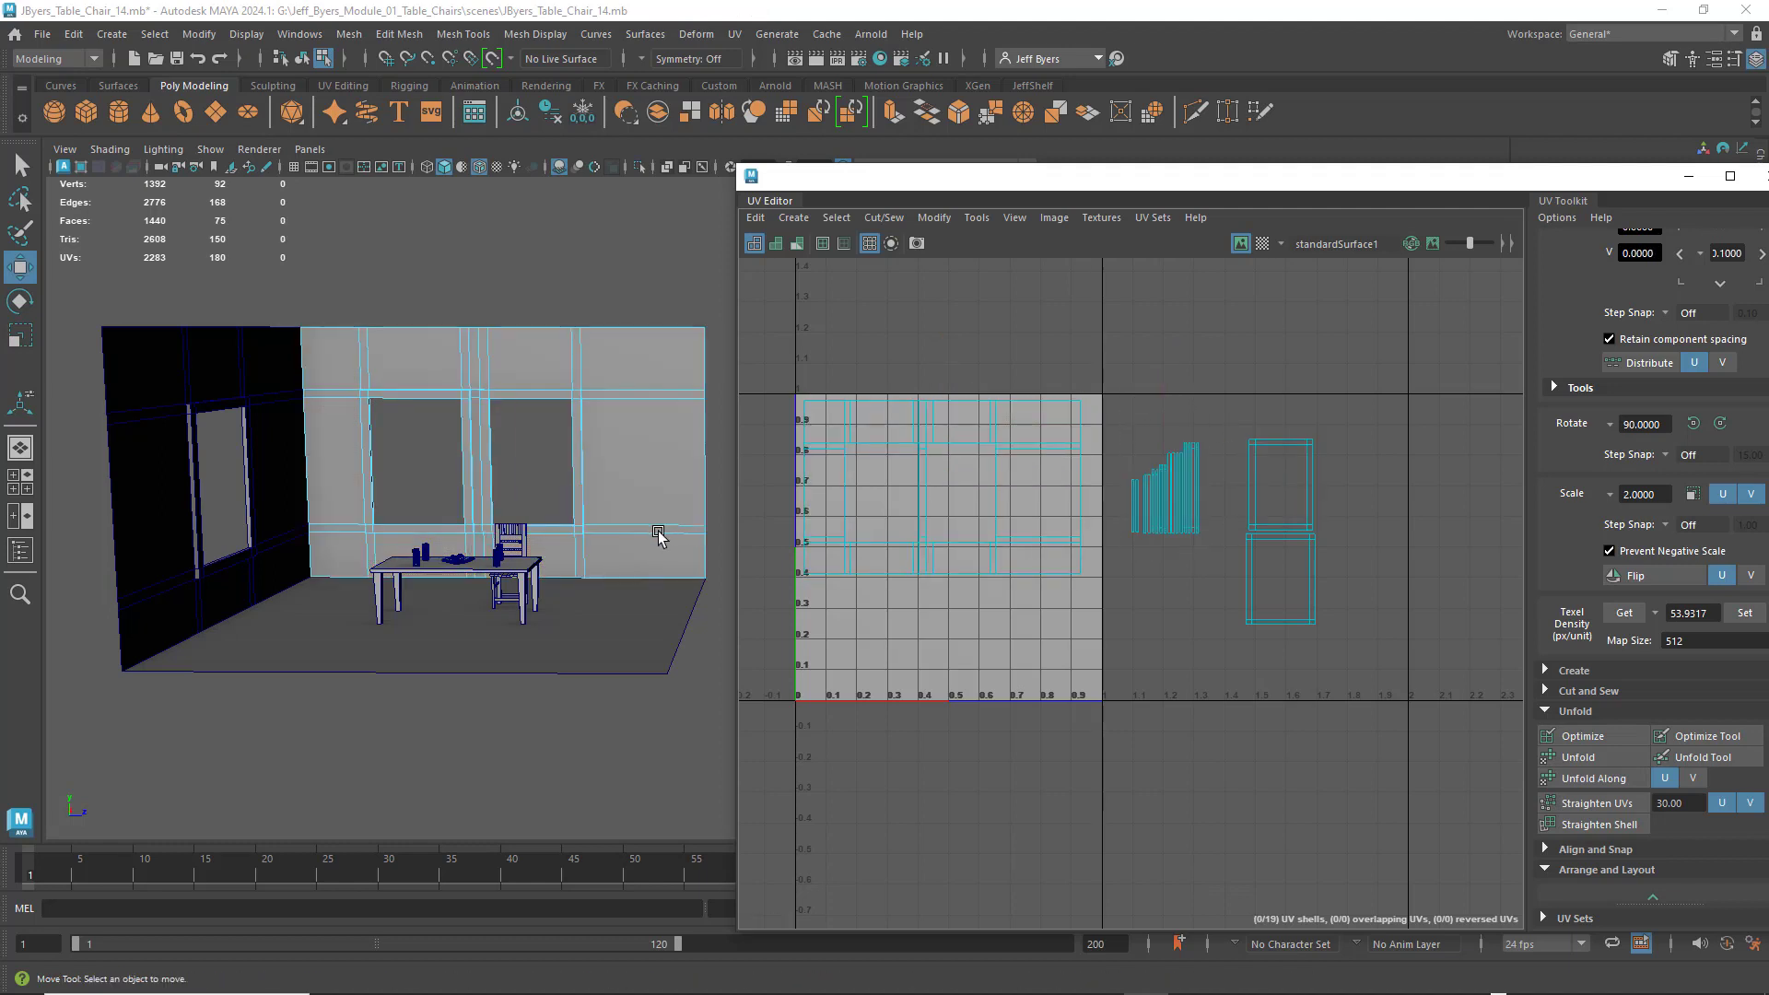
- Select the floor, the single-window wall and the two-window back wall together as objects
{"action": "left_click_drag", "start_coordinate": [659, 537], "coordinate": [497, 552], "text": "alt"}
{"action": "right_click", "coordinate": [411, 449]}
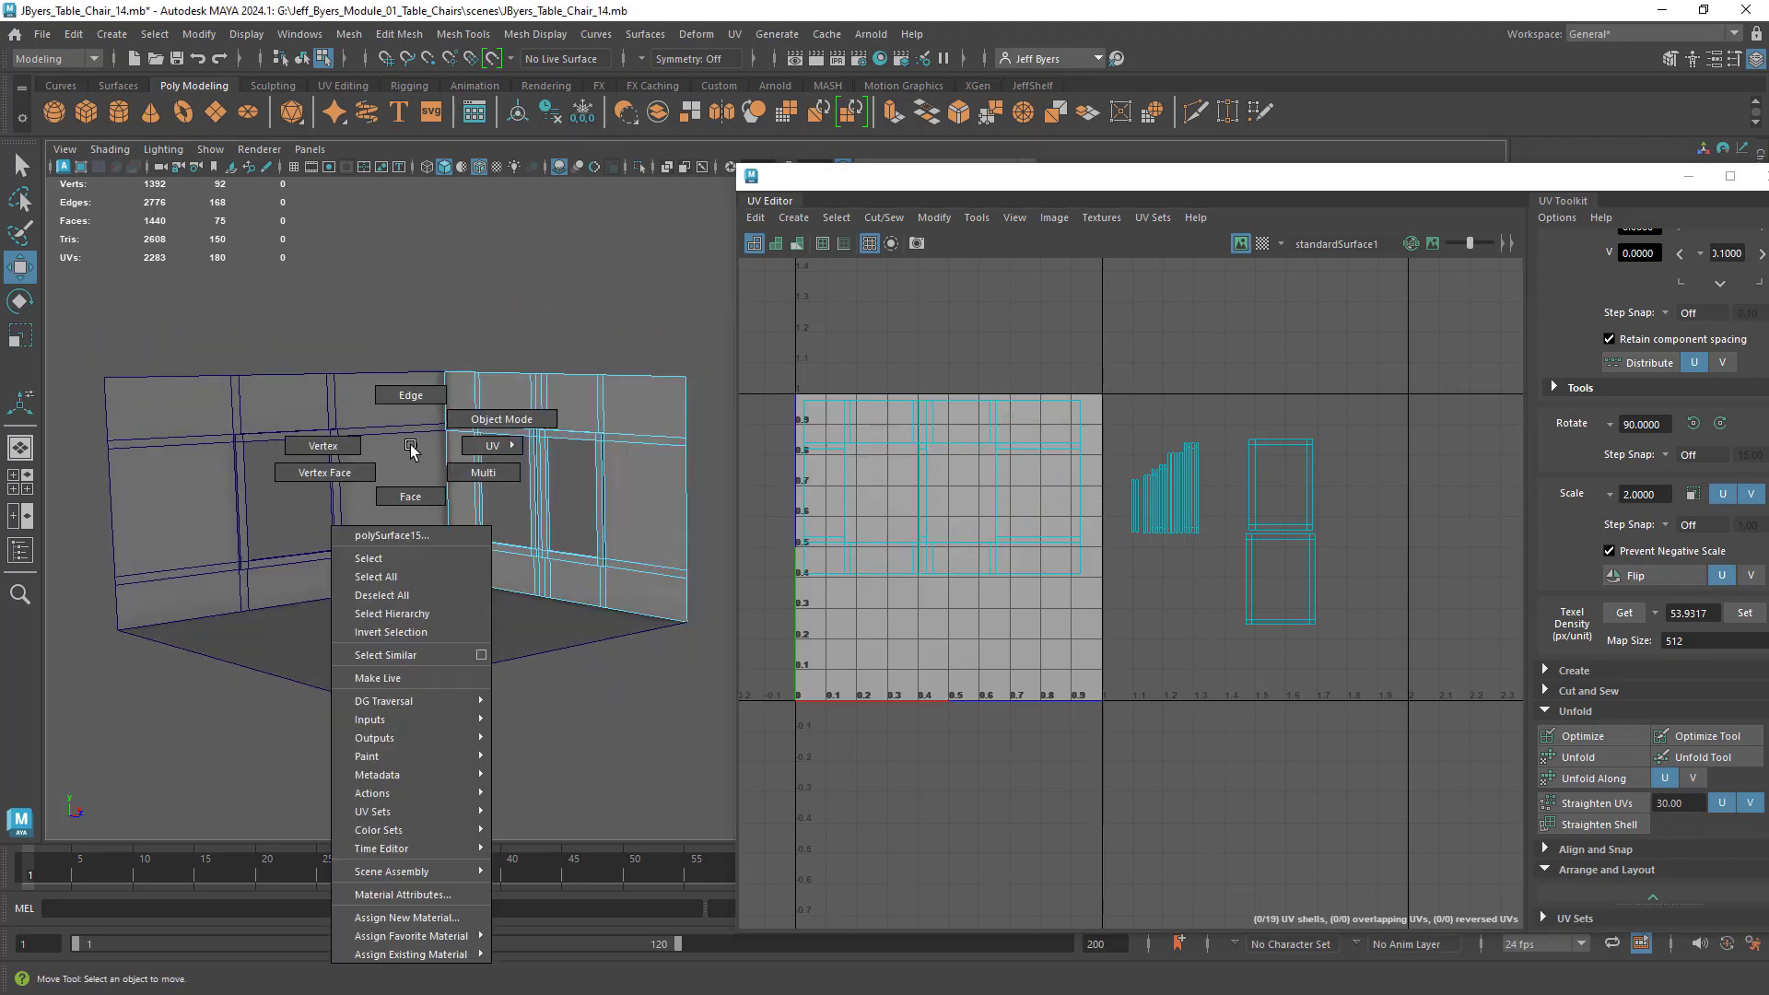
{"action": "left_click", "coordinate": [383, 559]}
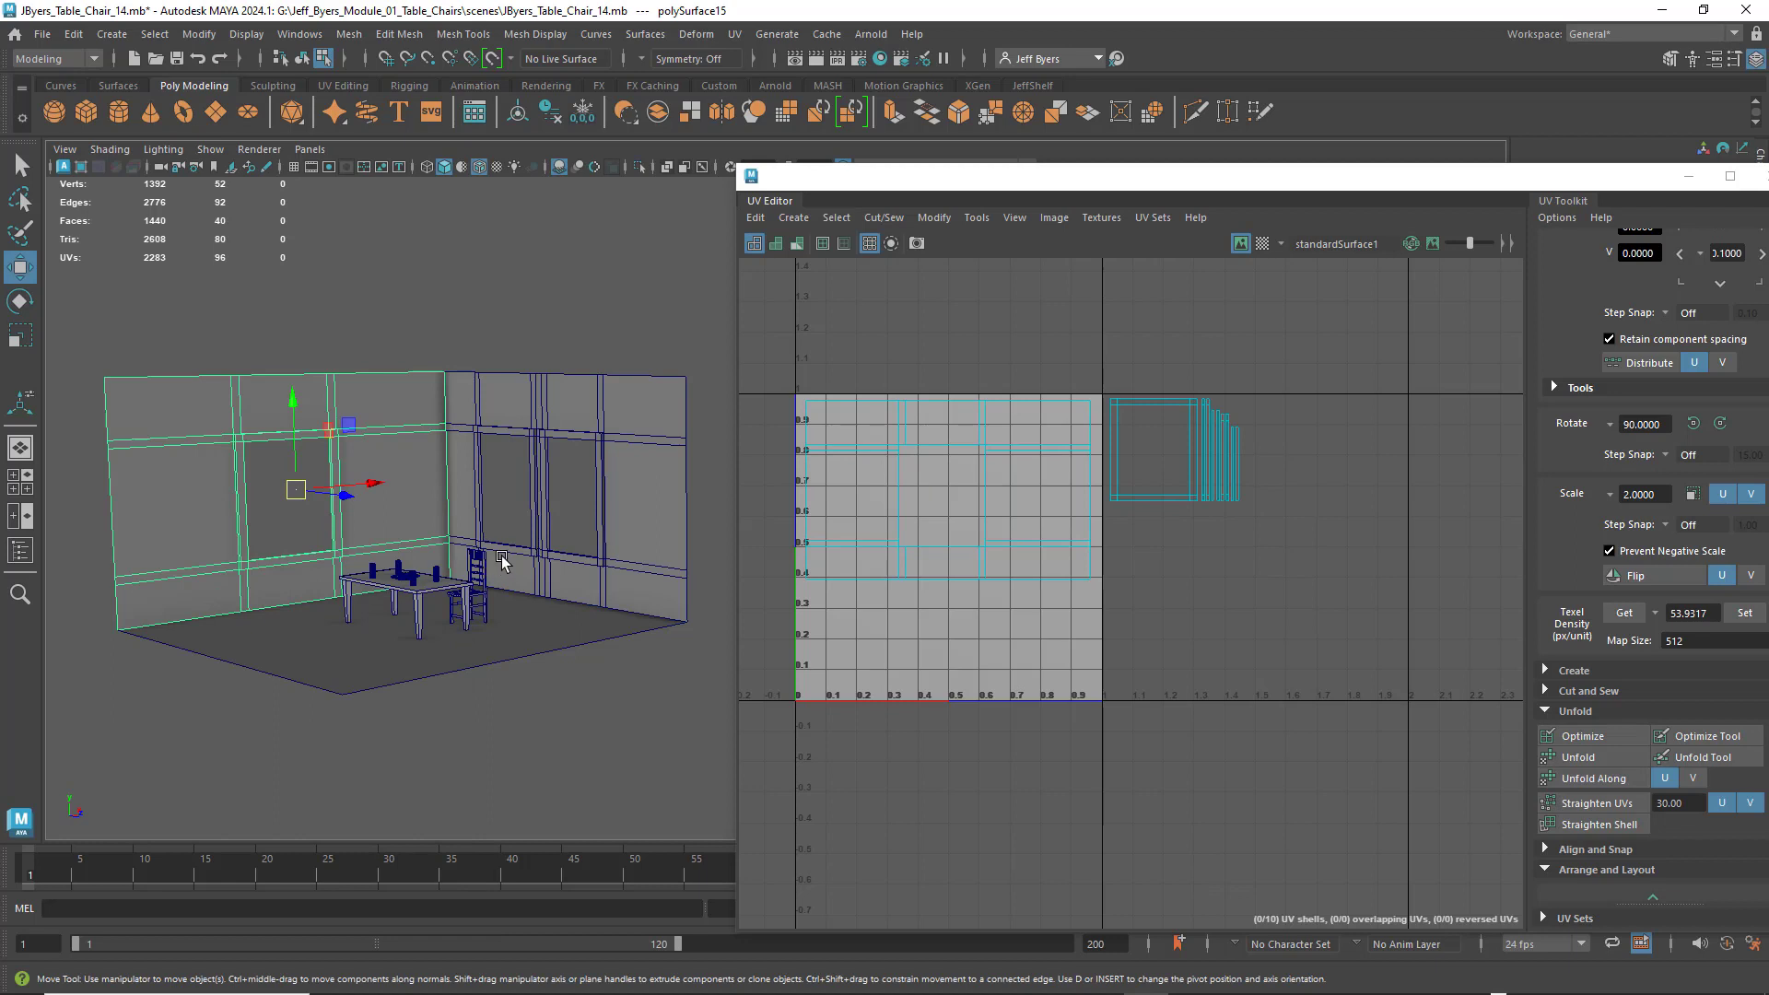
{"action": "scroll", "coordinate": [501, 556], "scroll_direction": "down", "scroll_amount": 1}
{"action": "scroll", "coordinate": [502, 559], "scroll_direction": "up", "scroll_amount": 2}
{"action": "scroll", "coordinate": [499, 551], "scroll_direction": "down", "scroll_amount": 1}
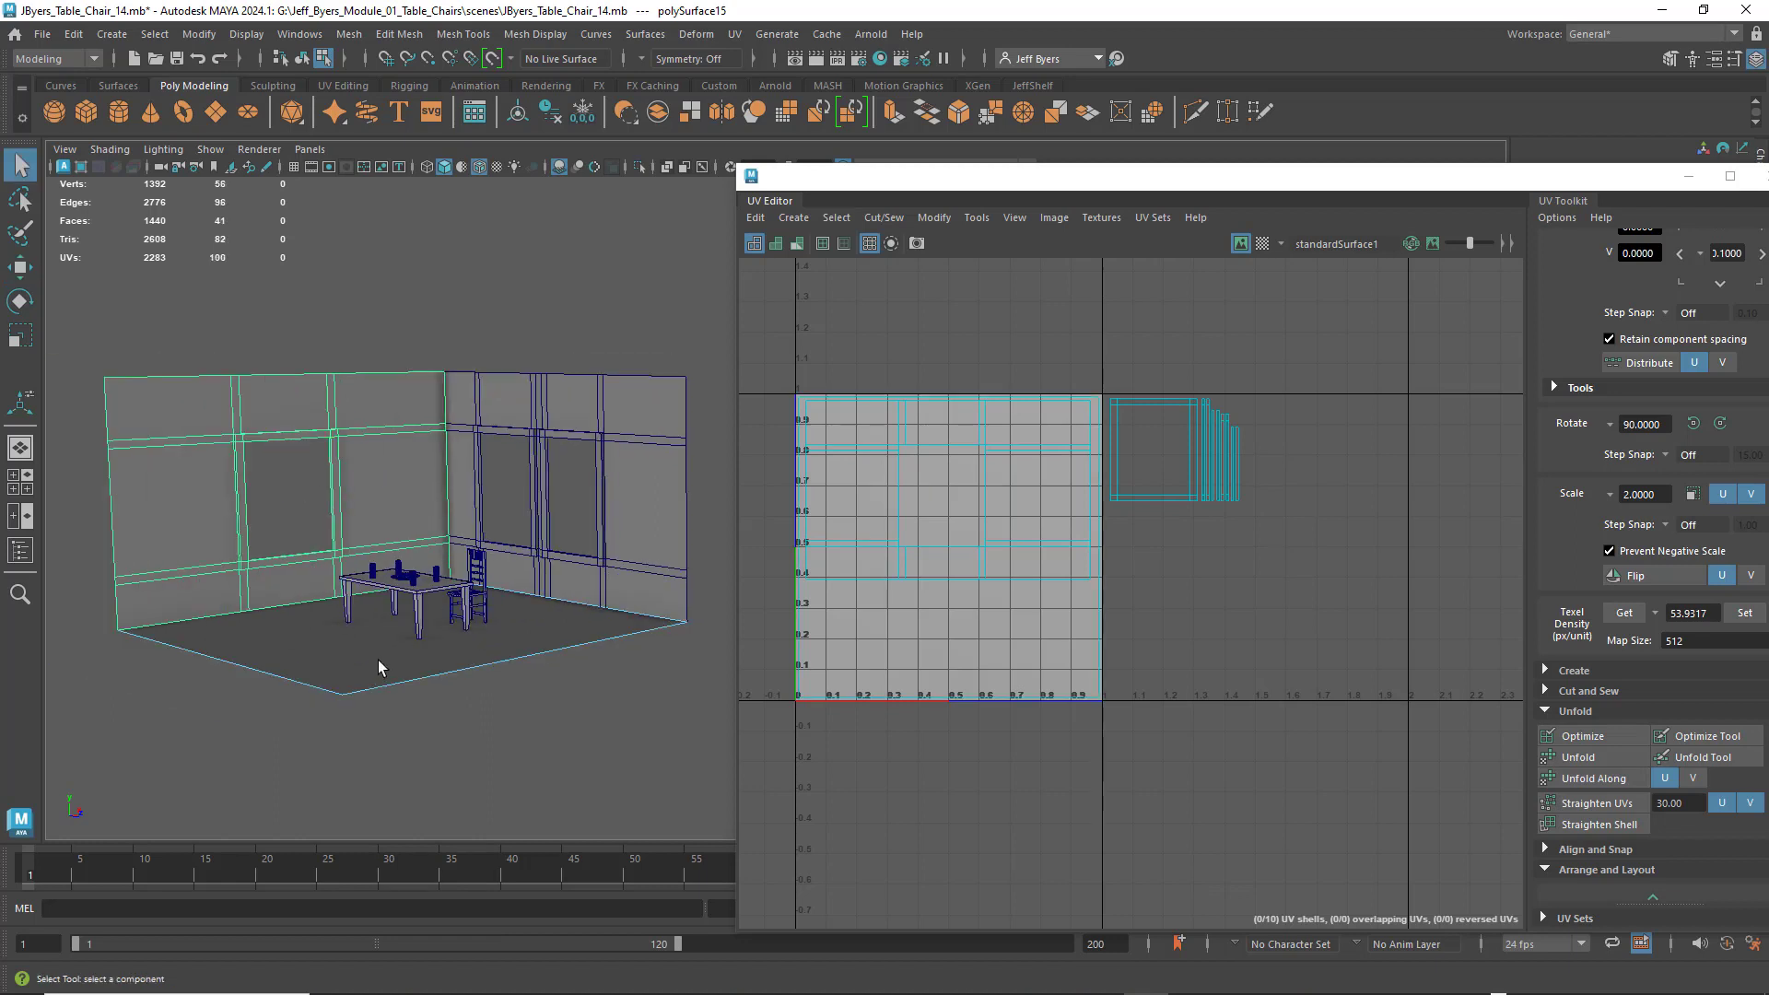
{"action": "right_click", "coordinate": [383, 660]}
{"action": "left_click", "coordinate": [364, 582]}
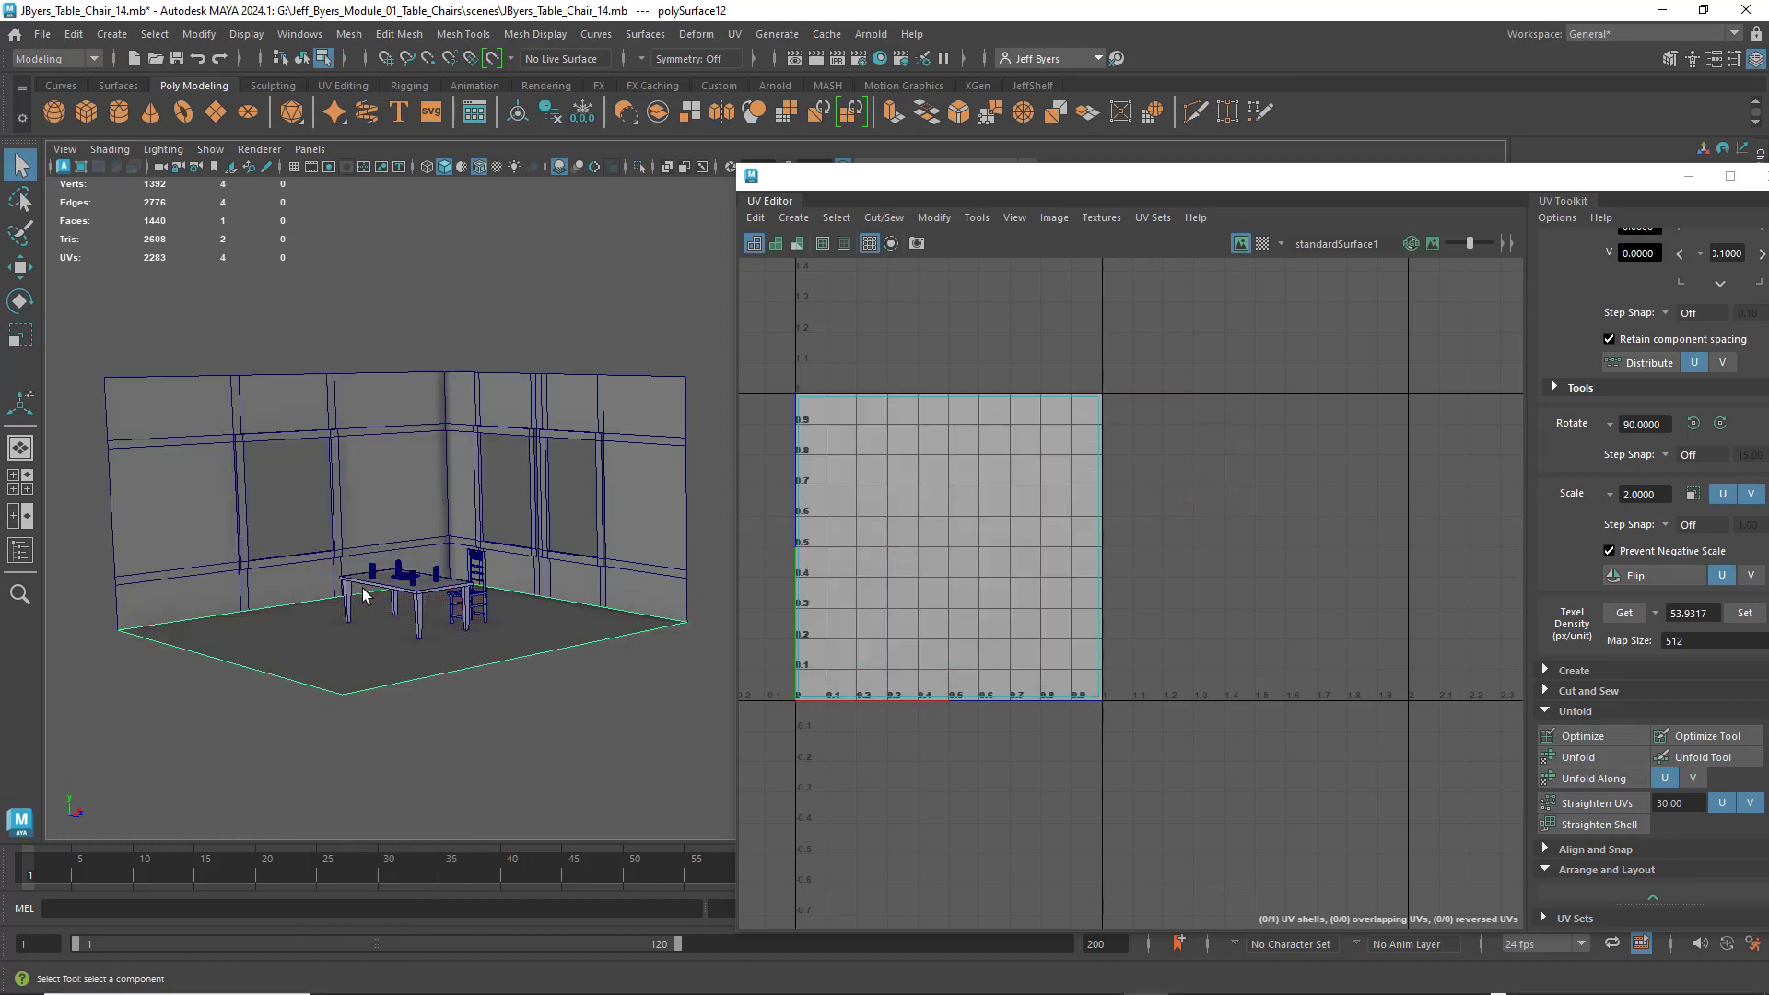
{"action": "left_click", "coordinate": [359, 450], "text": "shift"}
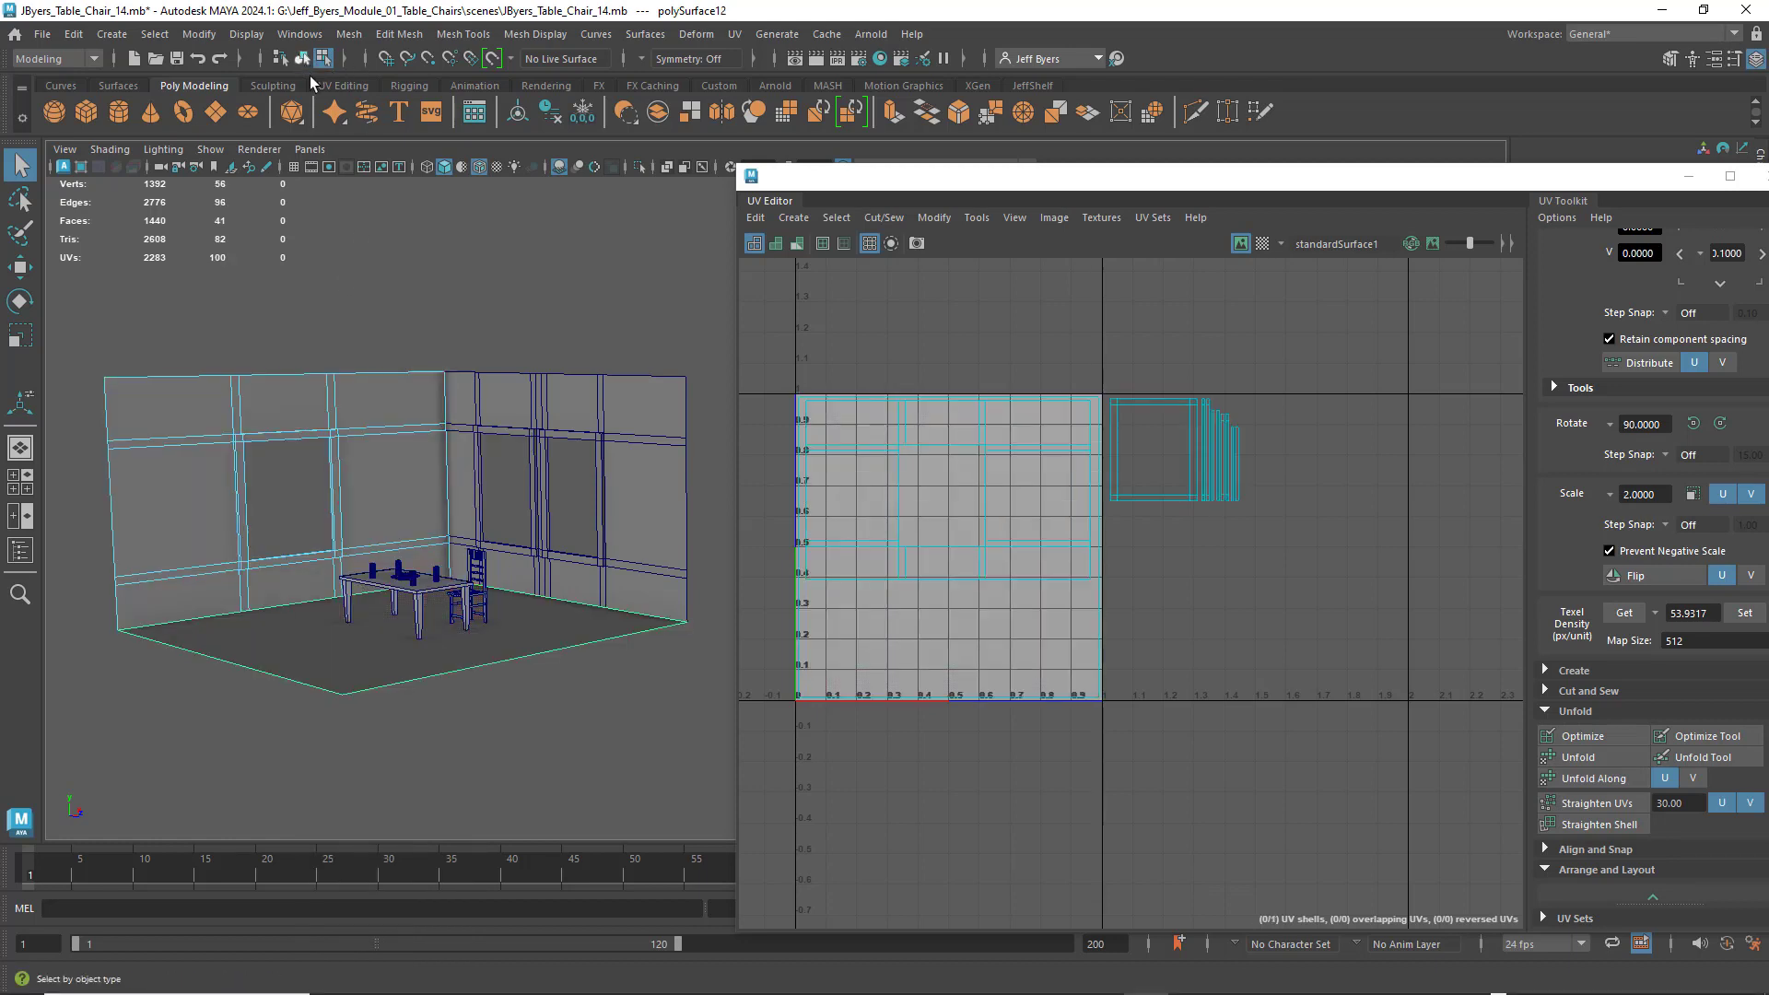
{"action": "left_click", "coordinate": [428, 619]}
{"action": "left_click", "coordinate": [390, 490]}
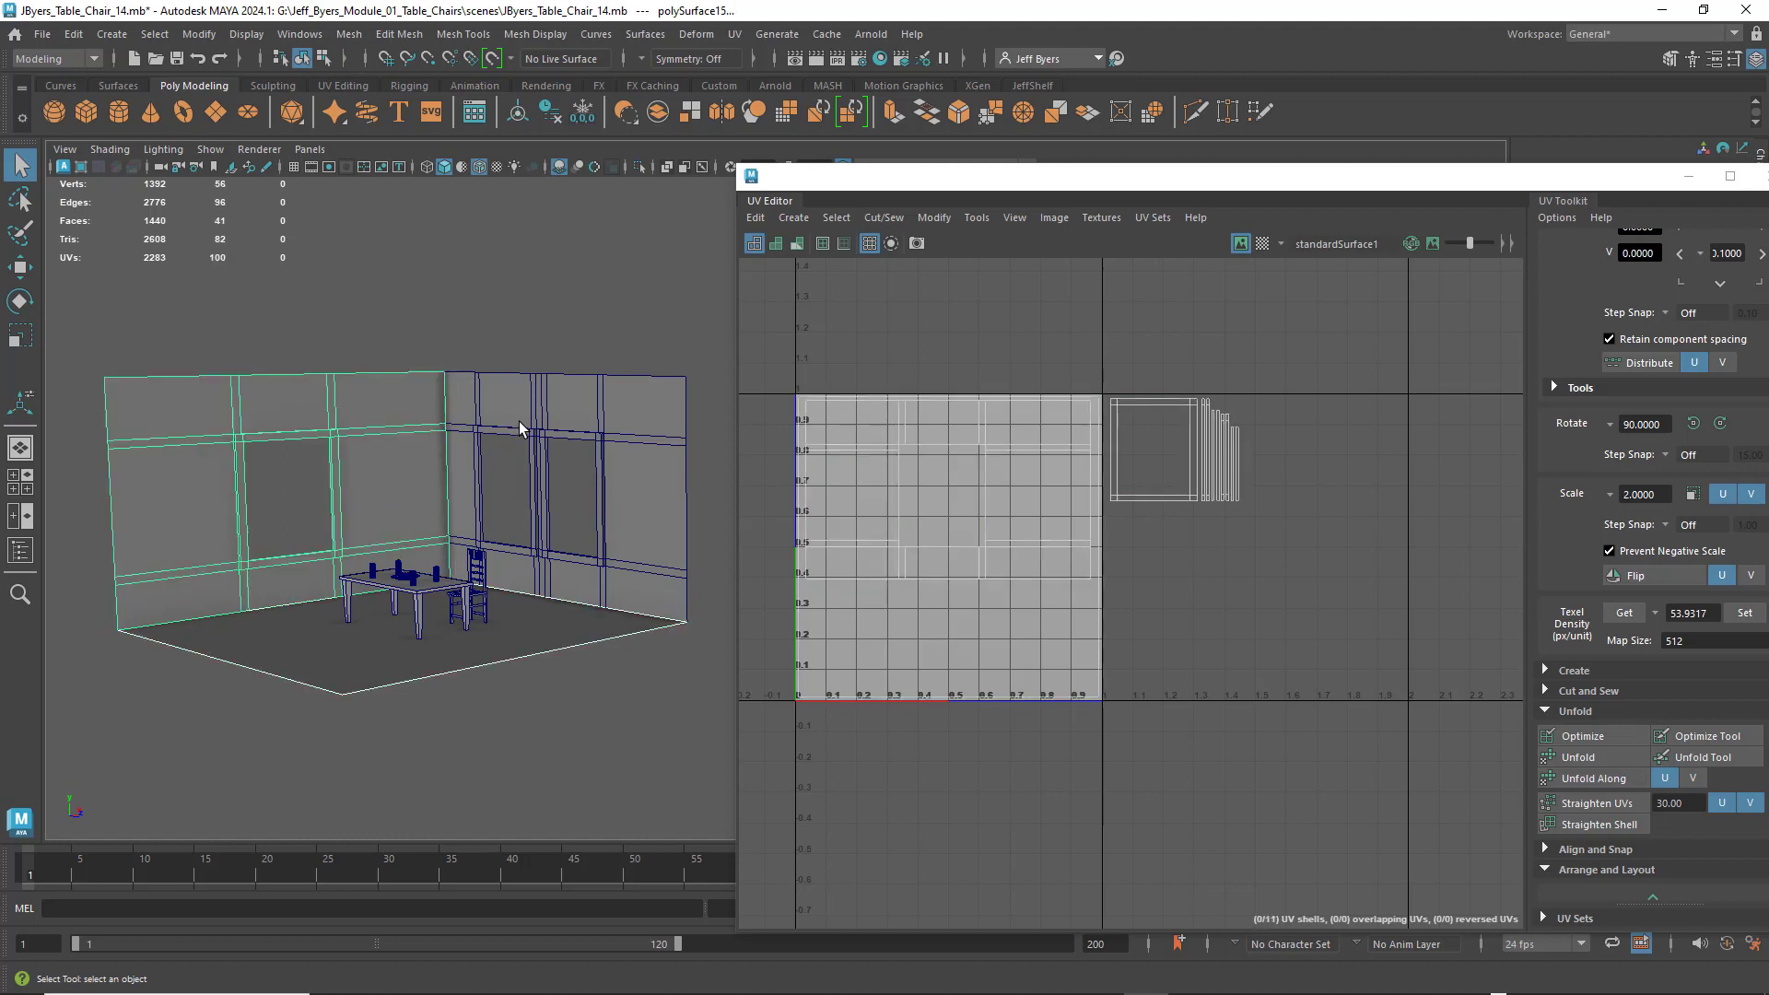
{"action": "left_click", "coordinate": [588, 491], "text": "shift"}
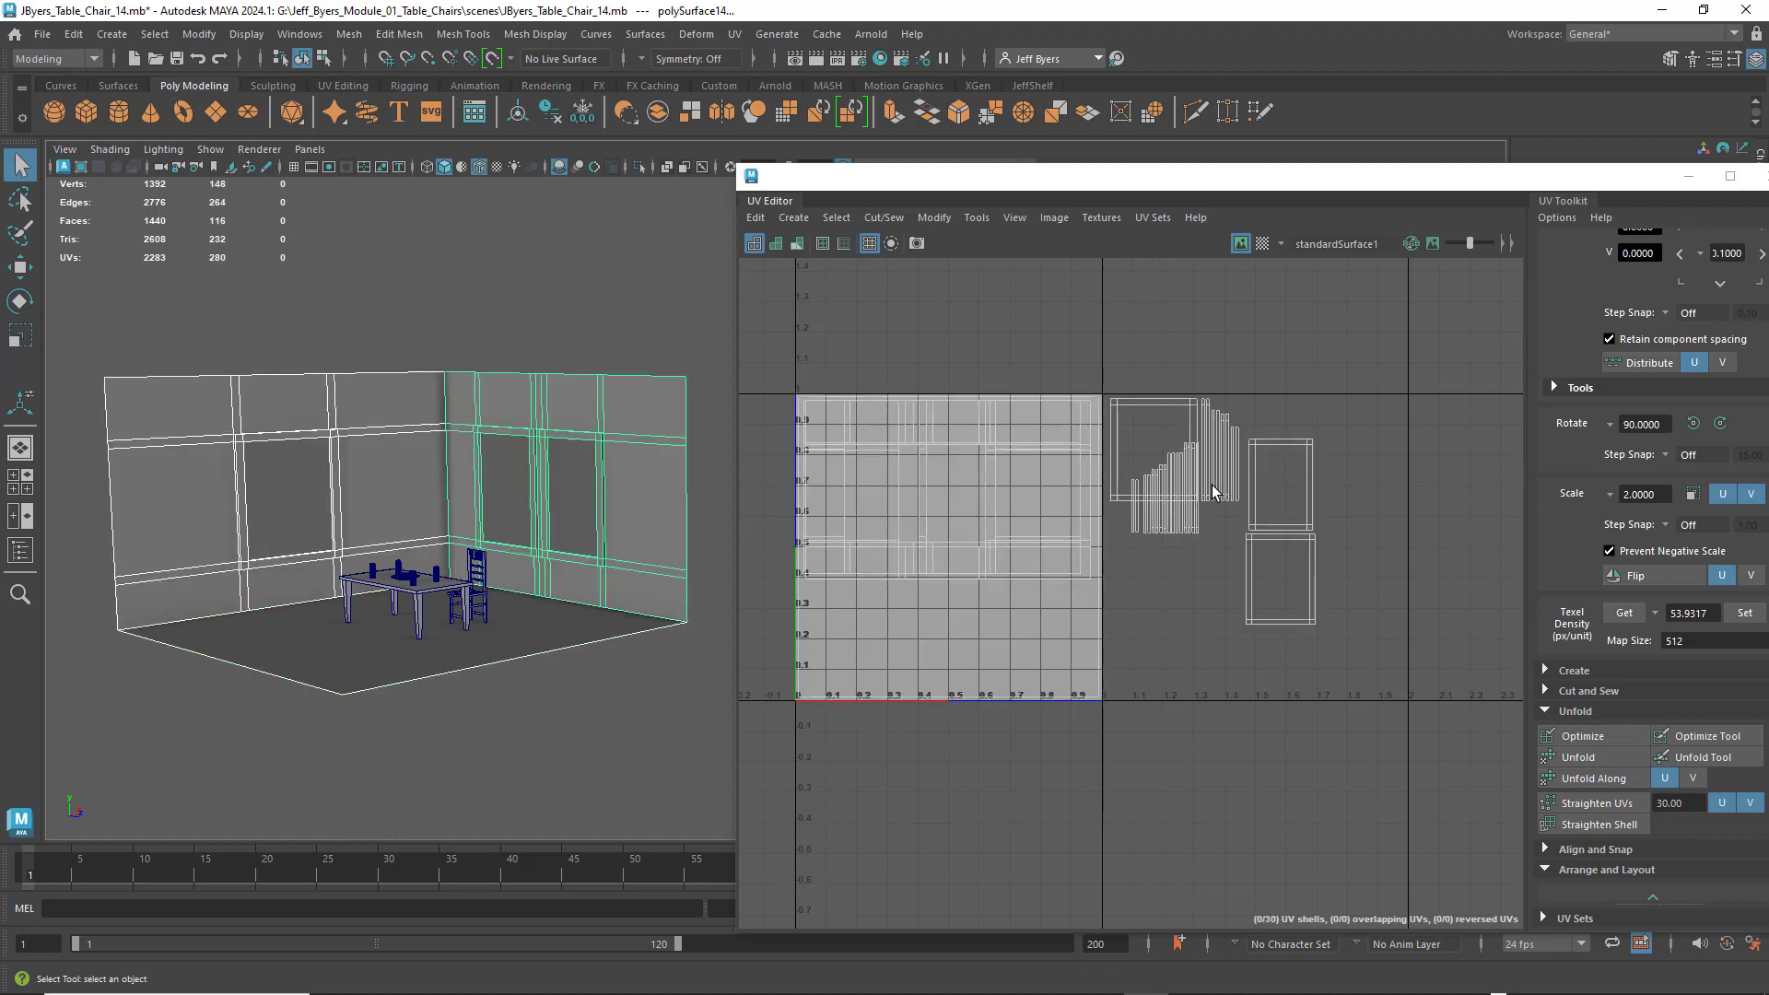
- Turn on the checker map and examine the pattern on the floor and both walls from a closer, higher angle
{"action": "left_click", "coordinate": [1262, 245]}
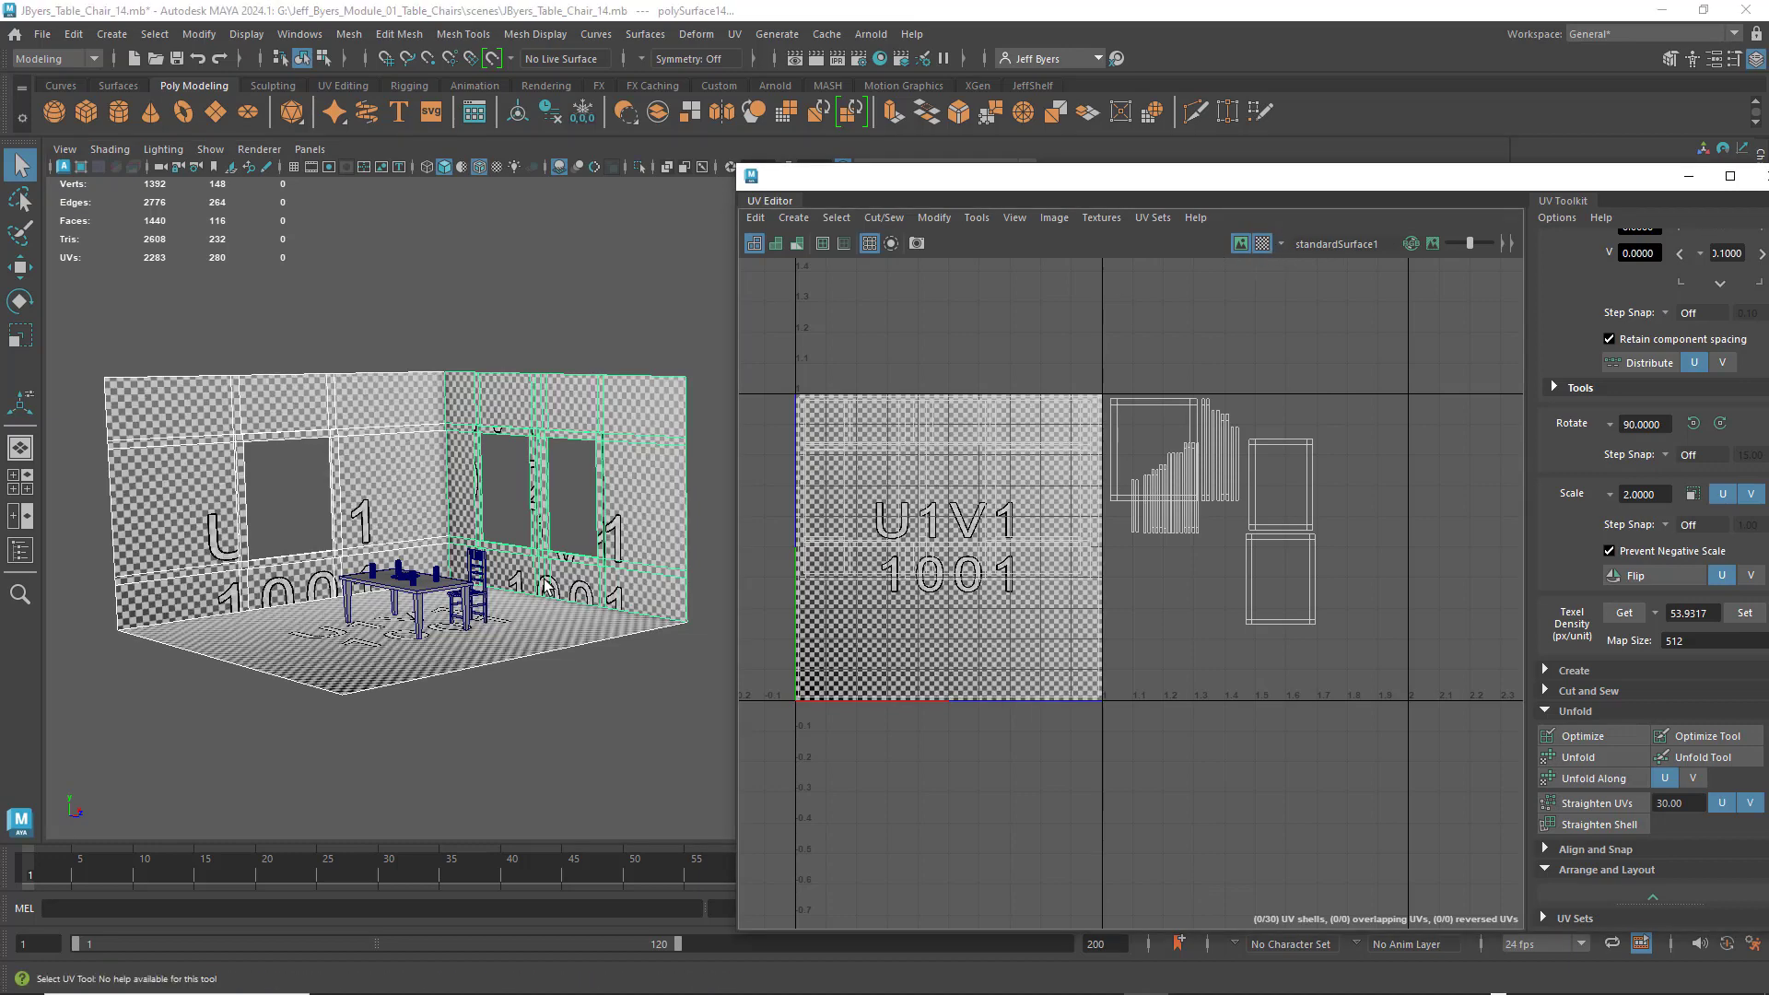
{"action": "scroll", "coordinate": [506, 571], "scroll_direction": "up", "scroll_amount": 3}
{"action": "mouse_move", "coordinate": [505, 572]}
{"action": "left_mouse_down", "text": "alt"}
{"action": "mouse_move", "coordinate": [485, 552]}
{"action": "mouse_move", "coordinate": [521, 549]}
{"action": "mouse_move", "coordinate": [486, 564]}
{"action": "mouse_move", "coordinate": [488, 594]}
{"action": "mouse_move", "coordinate": [504, 591]}
{"action": "mouse_move", "coordinate": [484, 594]}
{"action": "left_mouse_up", "text": "alt"}
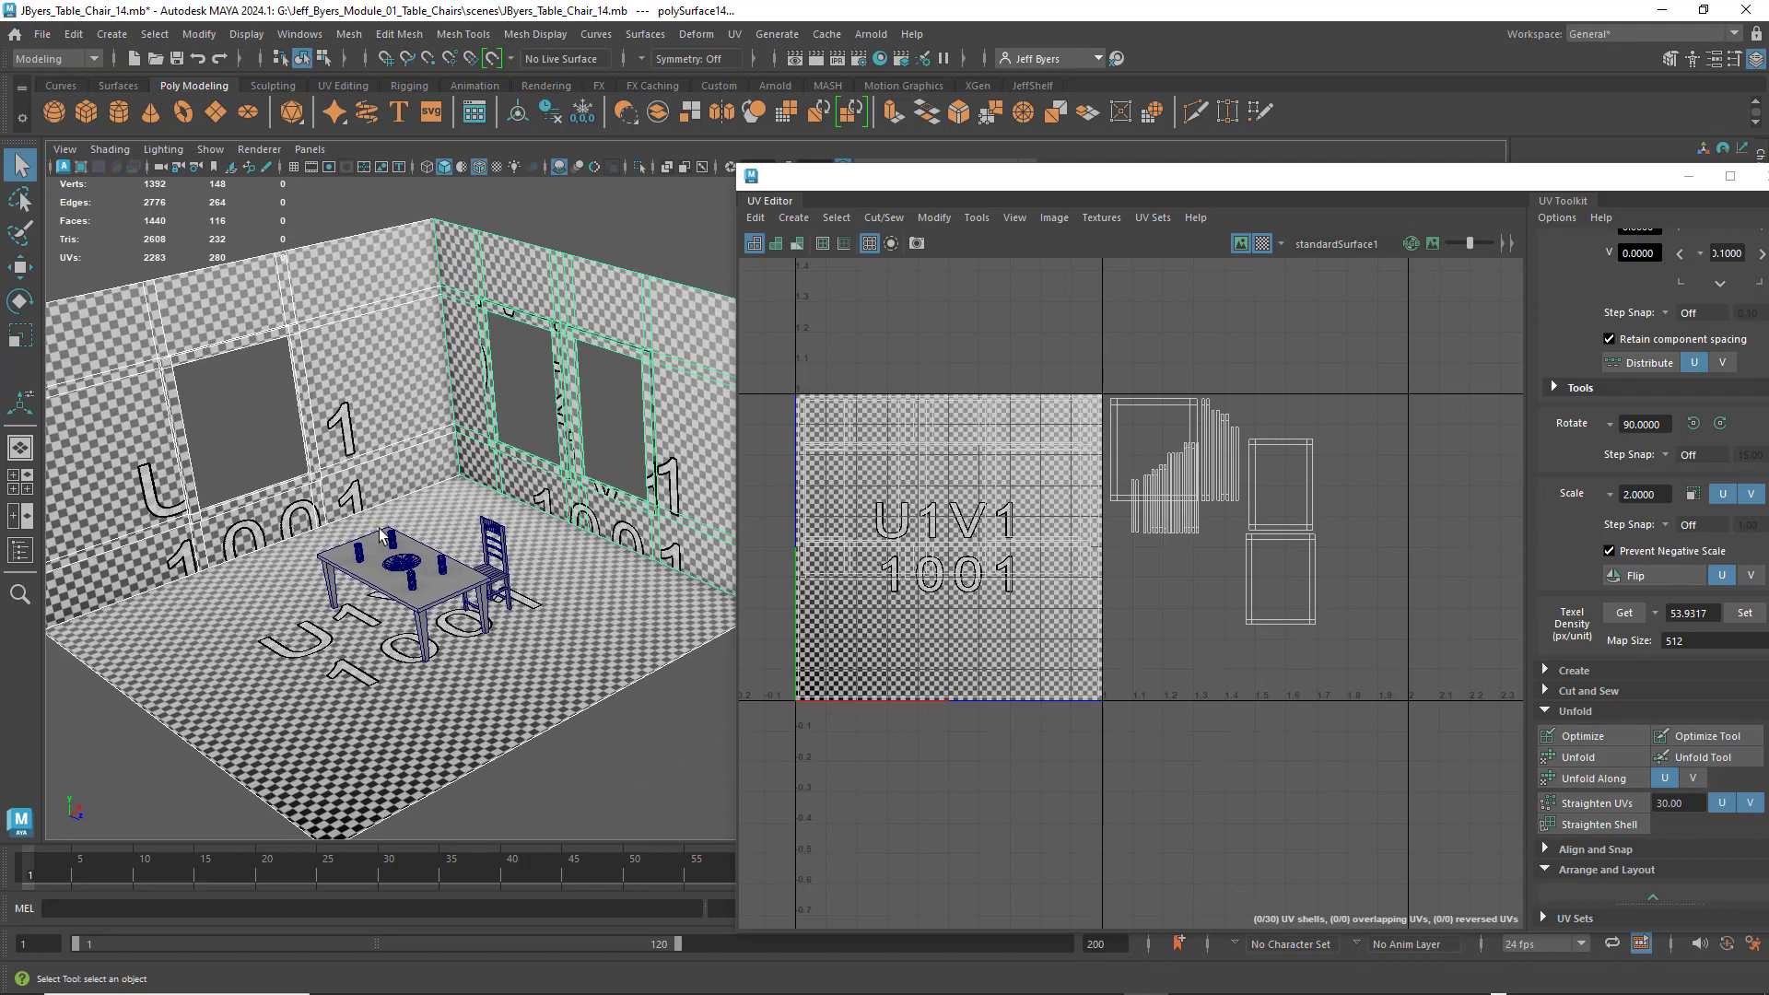
{"action": "left_click_drag", "start_coordinate": [498, 488], "coordinate": [581, 522], "text": "alt"}
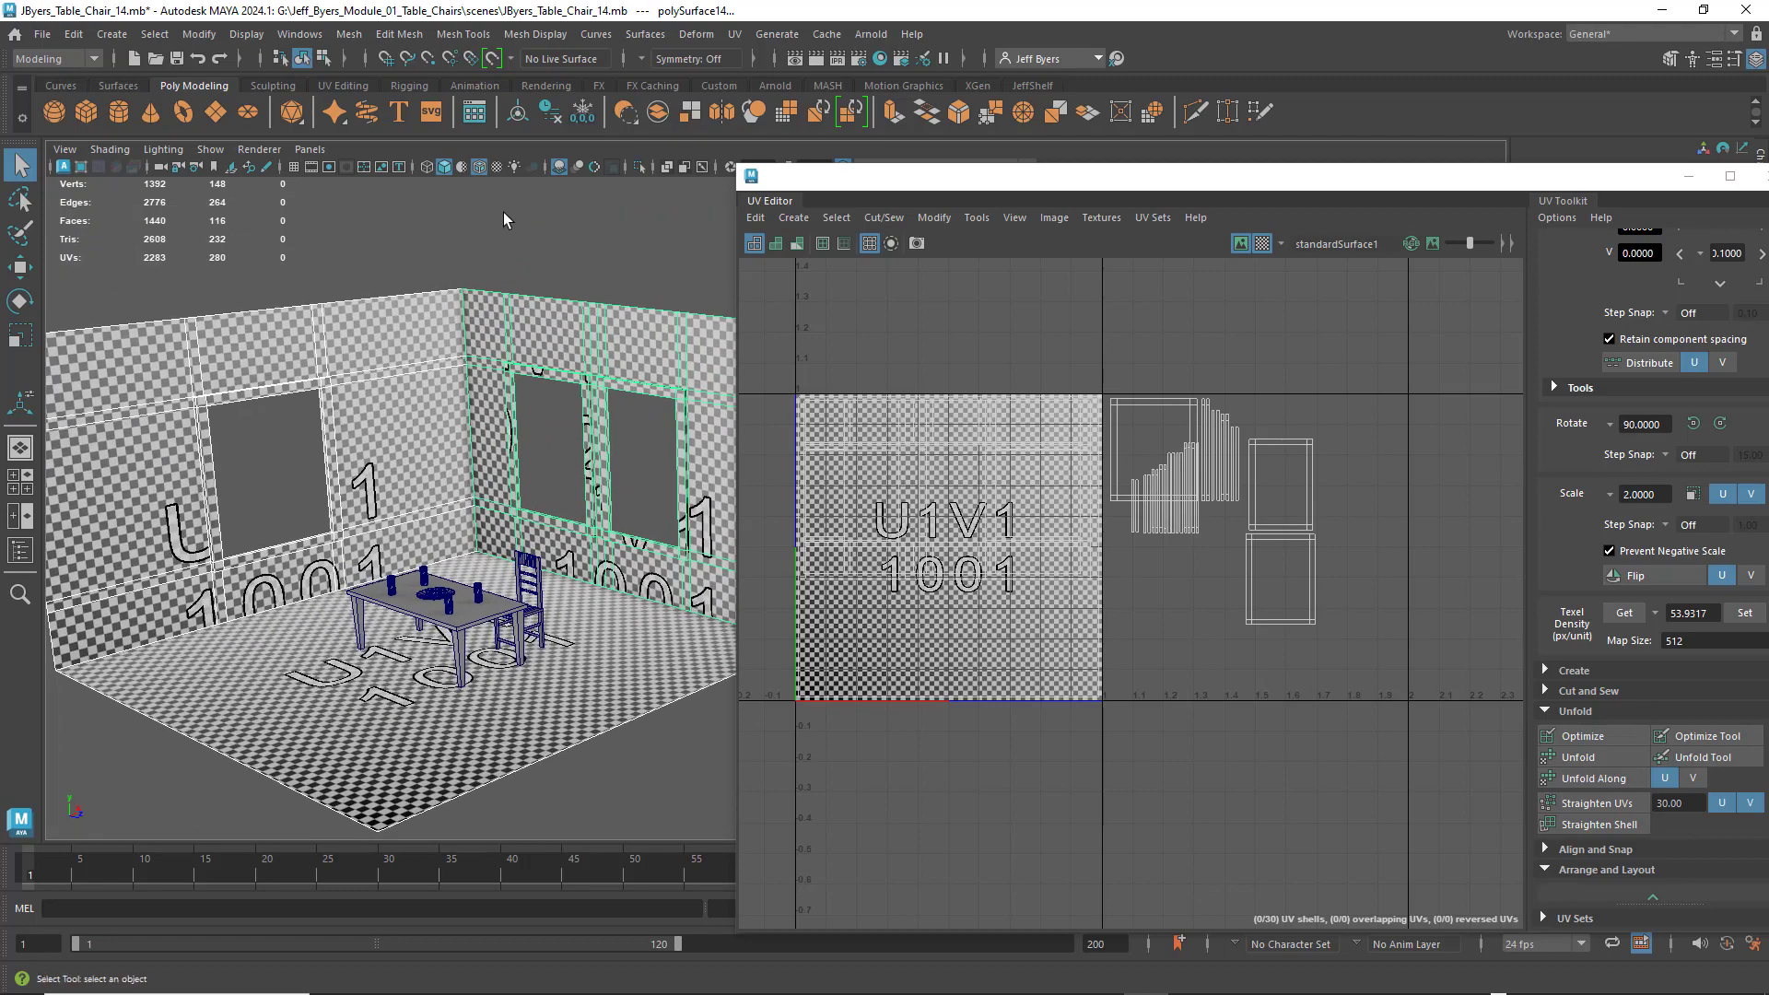
- Select the single-window wall and the two-window back wall separately and examine the checker pattern and UV shells of each
{"action": "left_click", "coordinate": [540, 246]}
{"action": "left_click", "coordinate": [373, 385]}
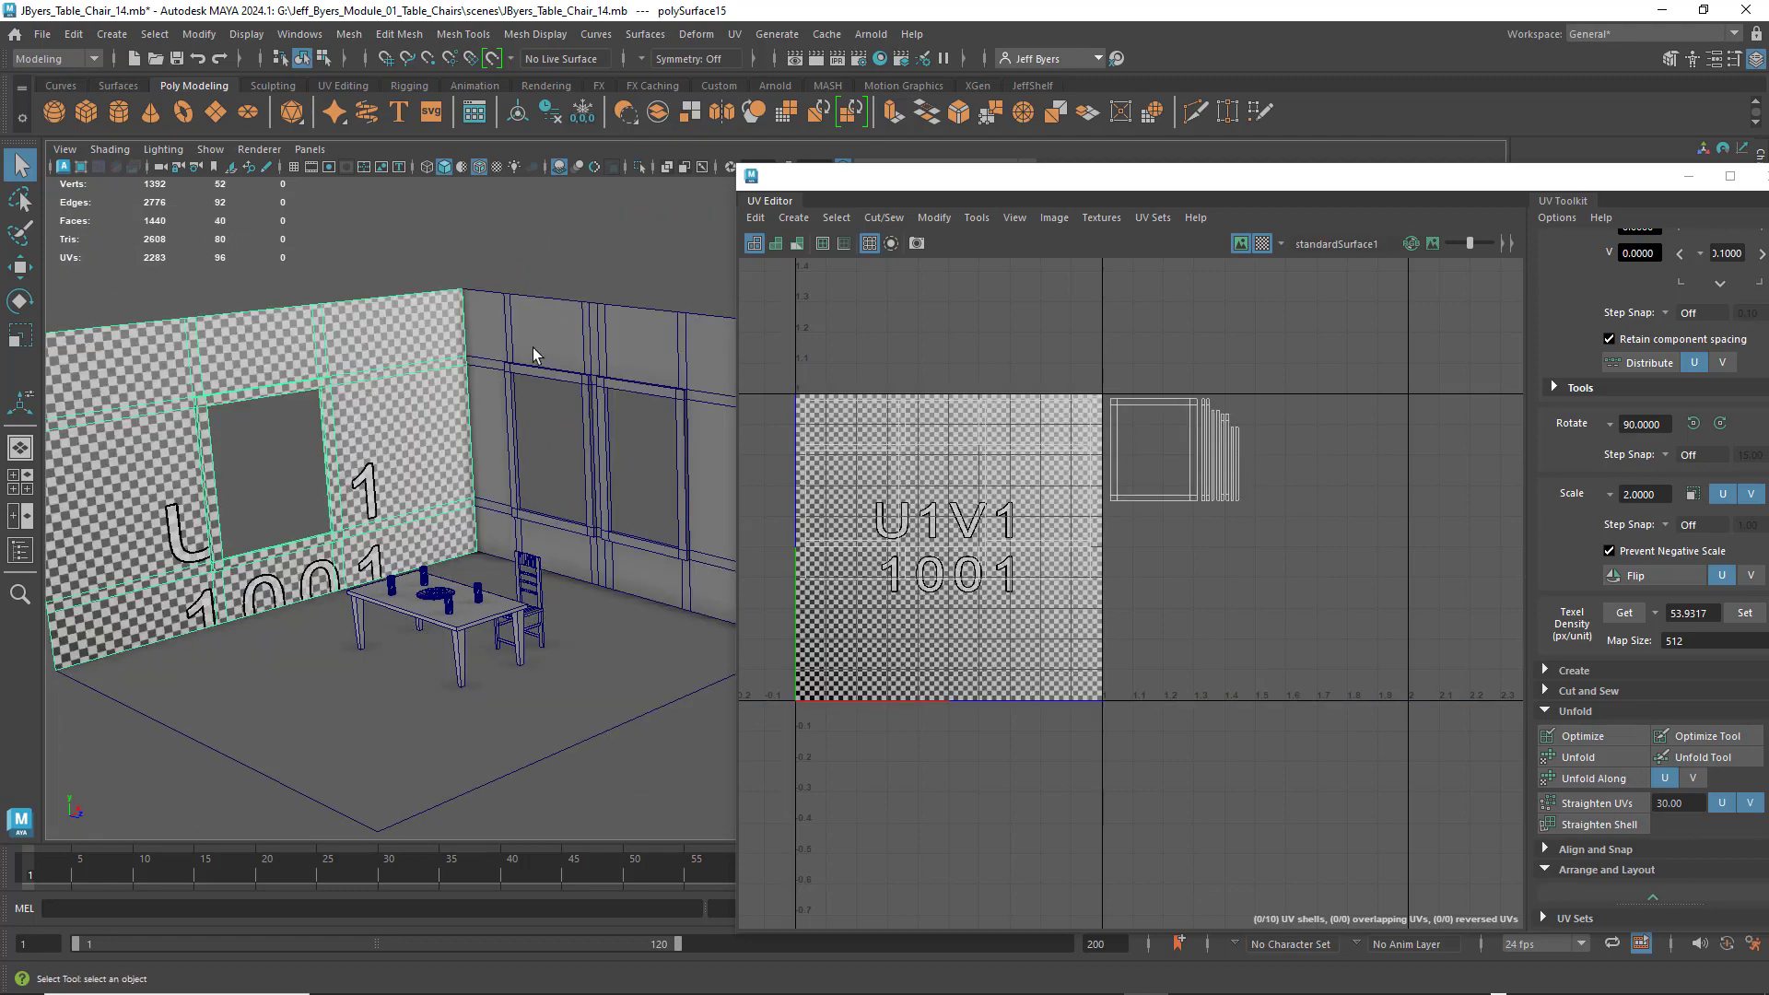
{"action": "left_click", "coordinate": [523, 245]}
{"action": "left_click", "coordinate": [561, 318]}
{"action": "left_click", "coordinate": [604, 258]}
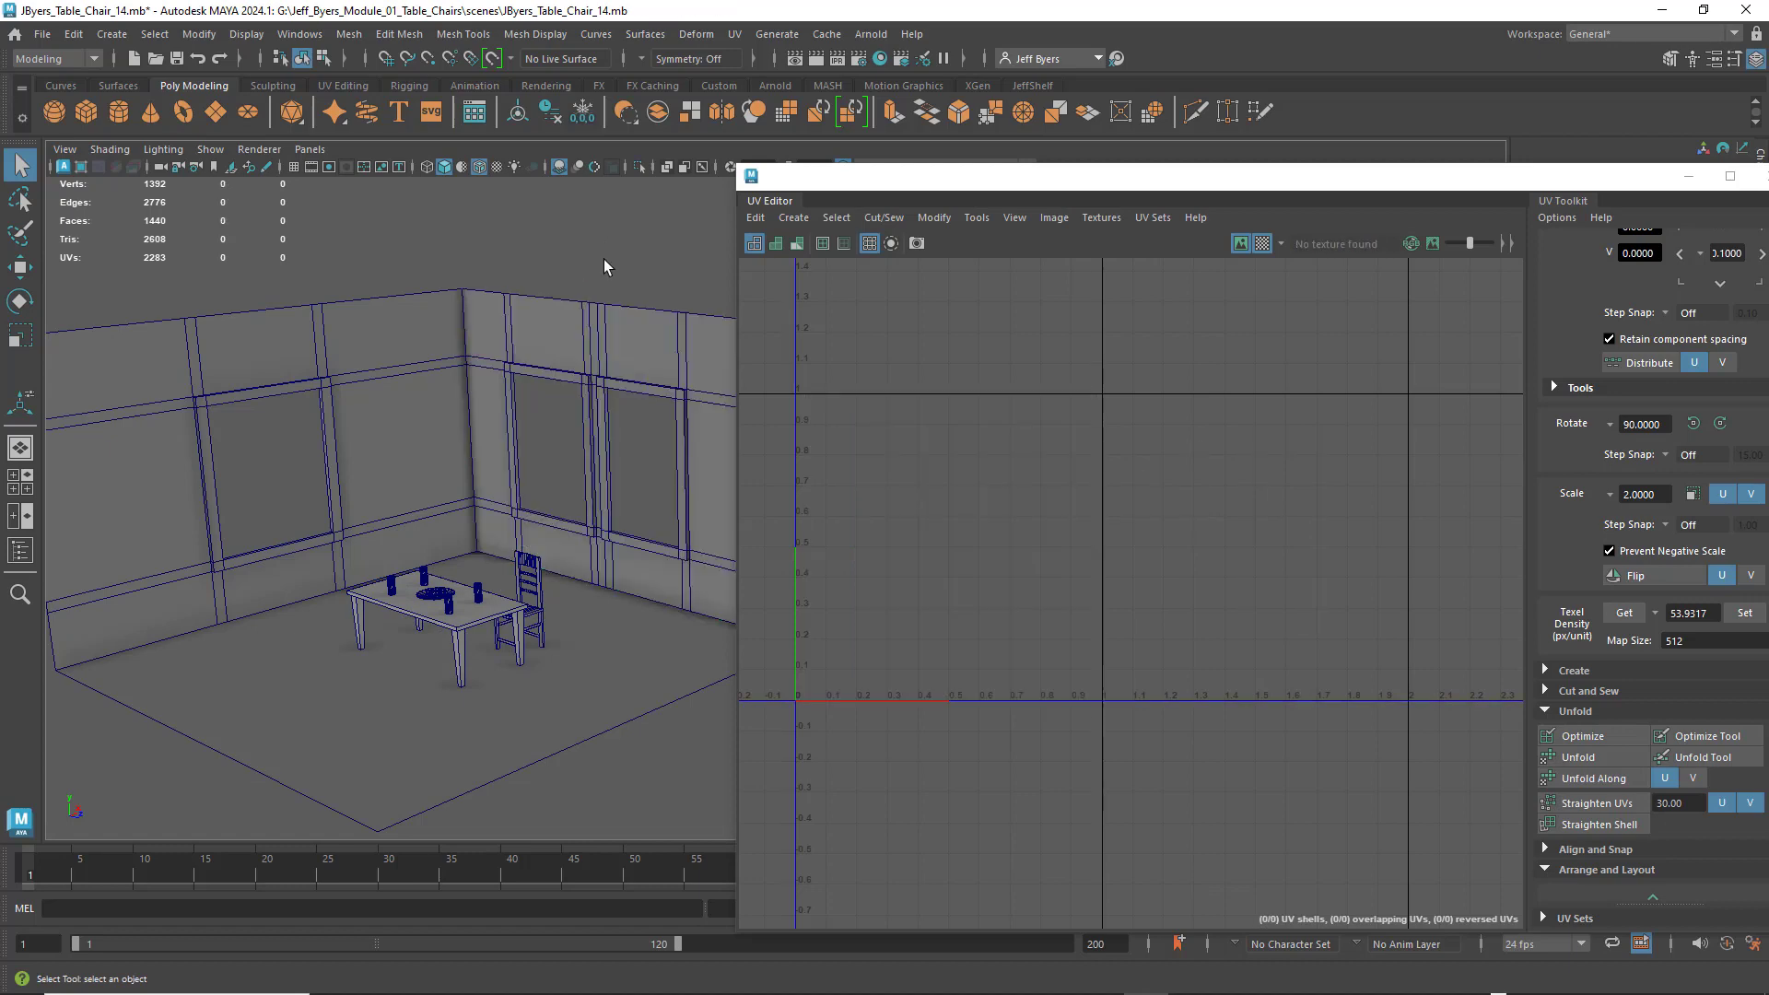
{"action": "left_click", "coordinate": [621, 352]}
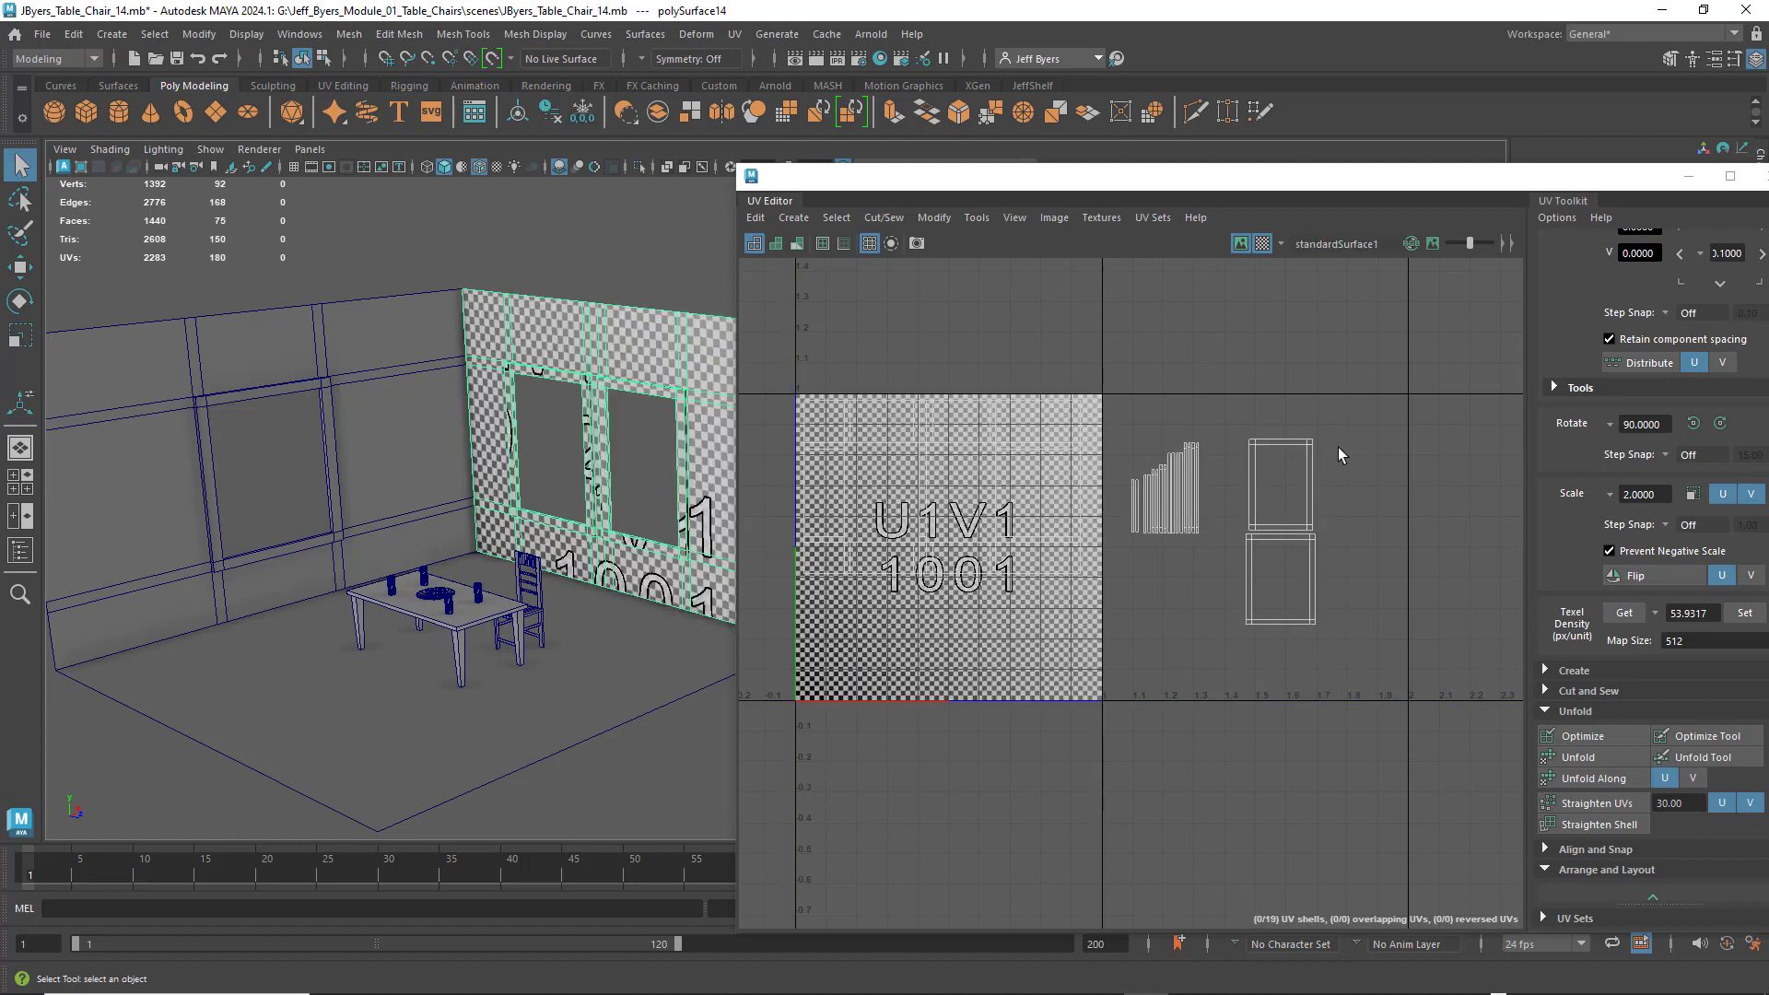
{"action": "scroll", "coordinate": [1209, 463], "scroll_direction": "up", "scroll_amount": 5}
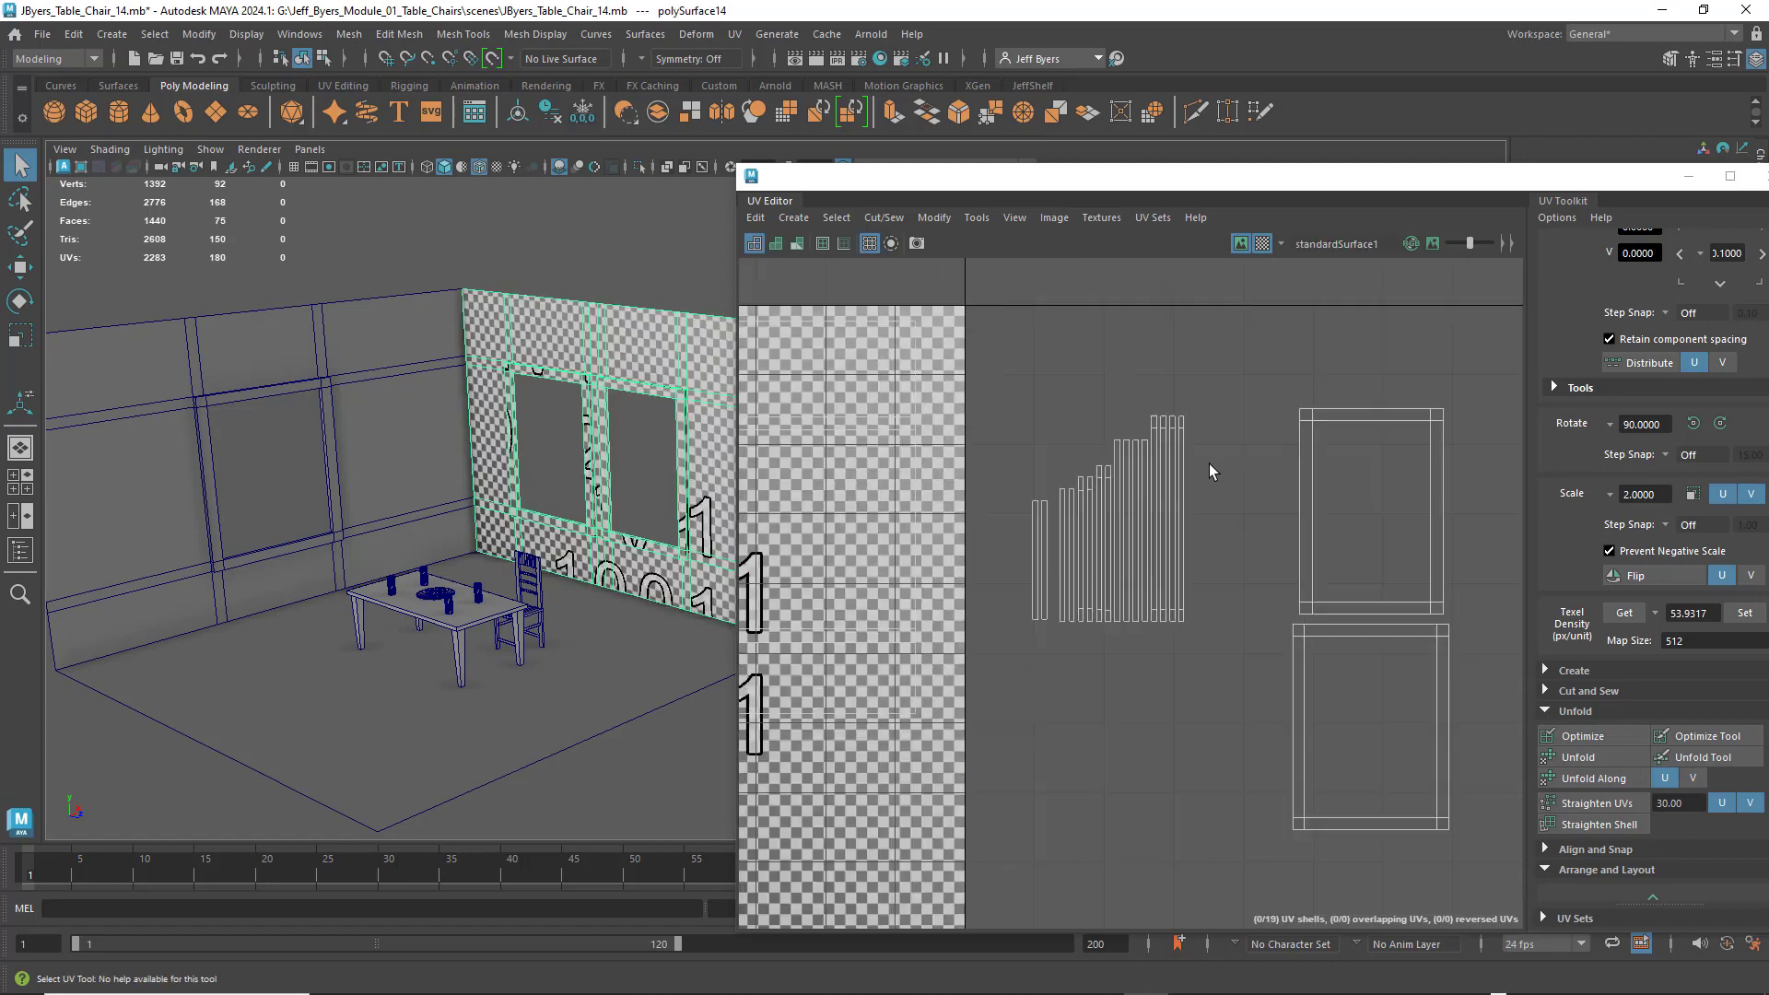
{"action": "scroll", "coordinate": [1209, 462], "scroll_direction": "down", "scroll_amount": 5}
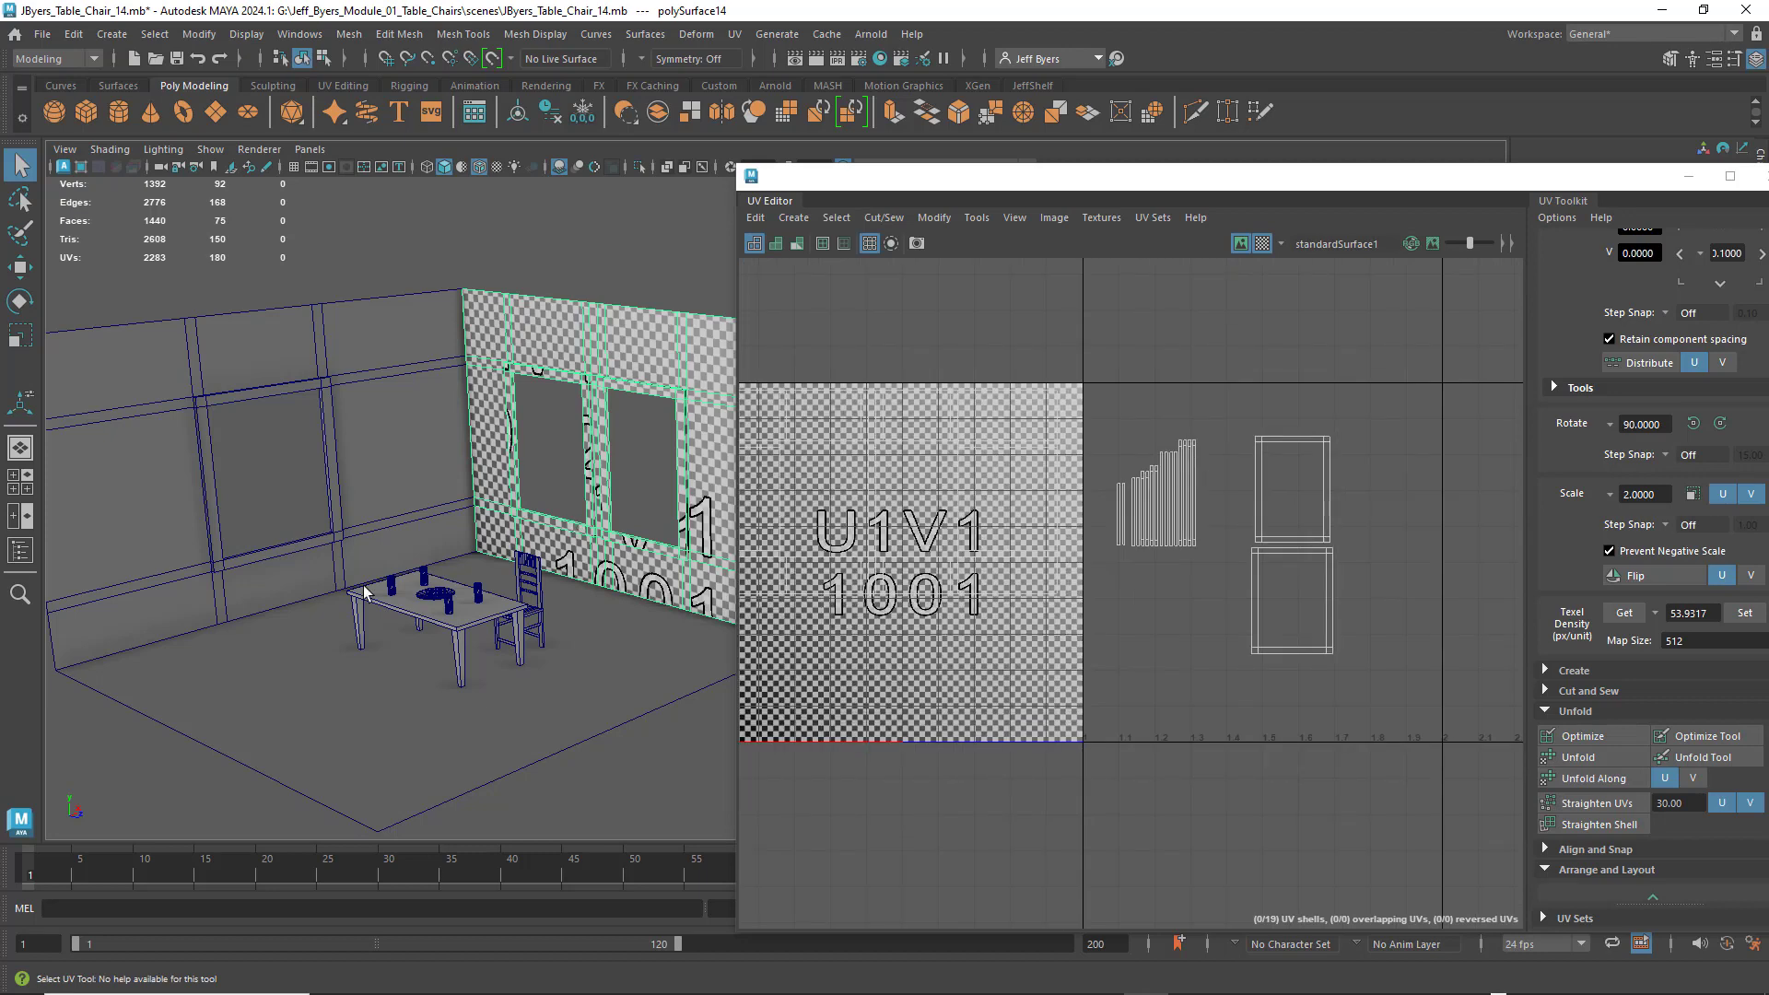
- Compare the checker pattern and UV layout of the floor with the back wall by selecting them in turn, ending on the floor
{"action": "left_click", "coordinate": [338, 693]}
{"action": "left_click", "coordinate": [173, 518]}
{"action": "left_click", "coordinate": [304, 758]}
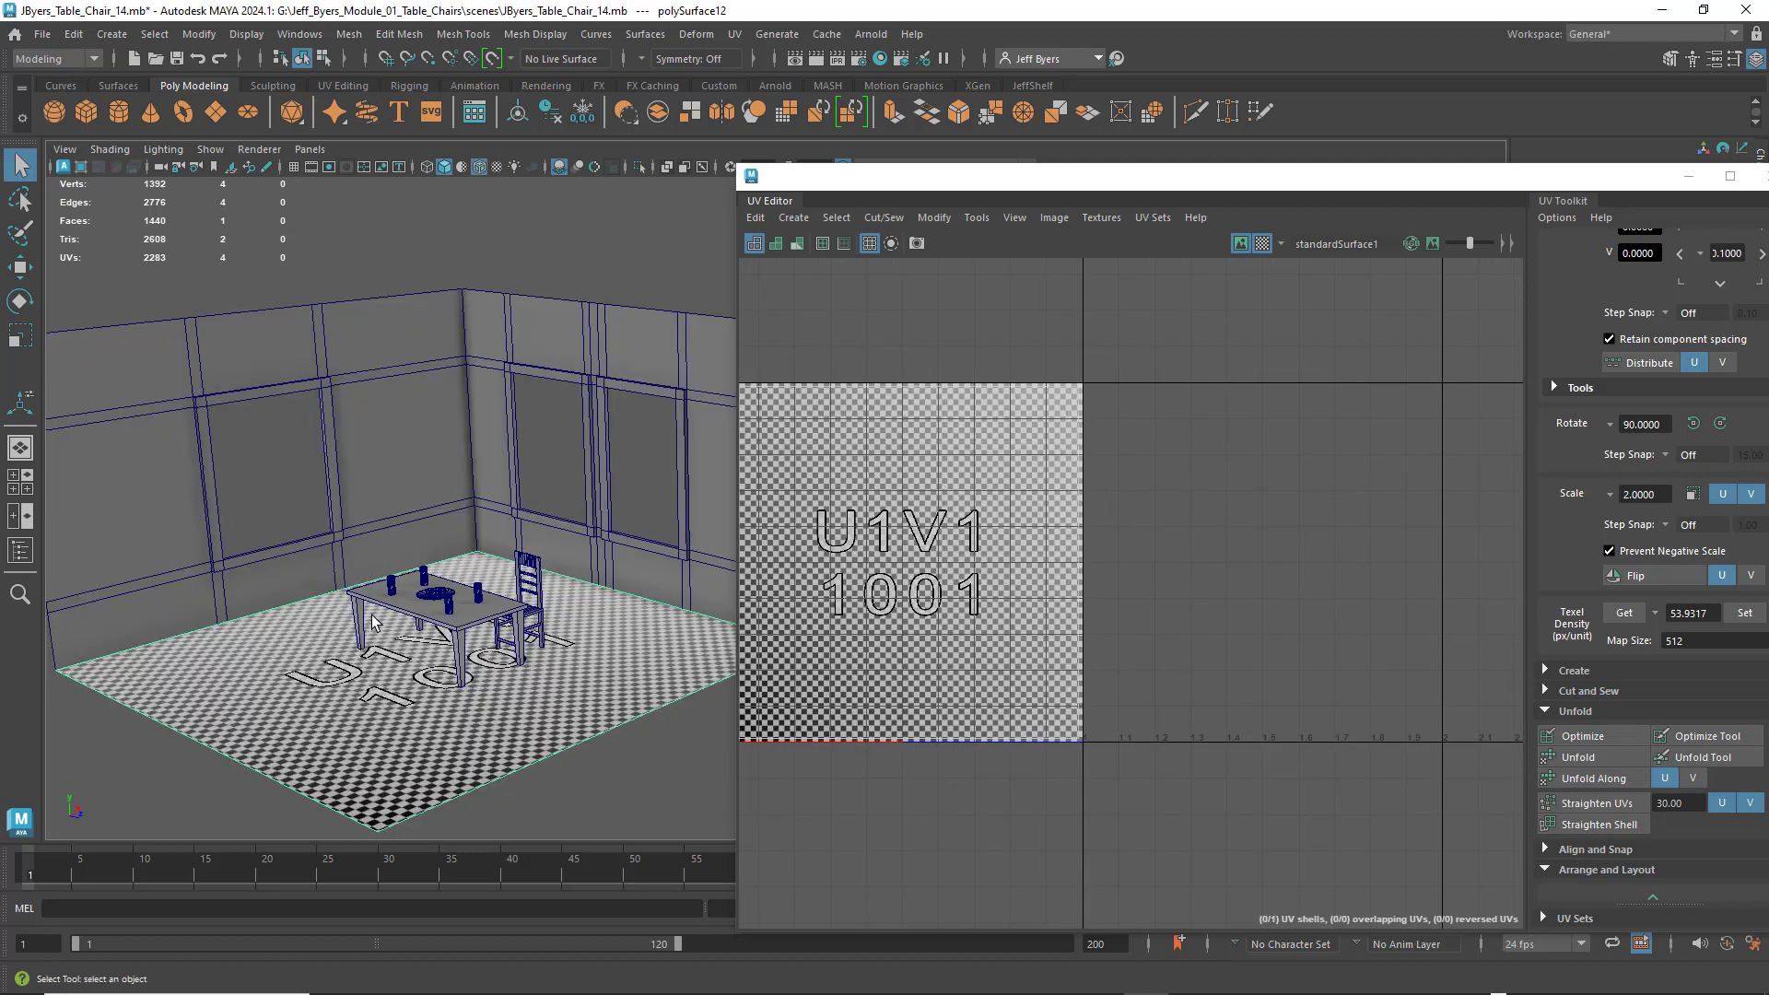
{"action": "left_click", "coordinate": [381, 545]}
{"action": "left_click", "coordinate": [561, 361]}
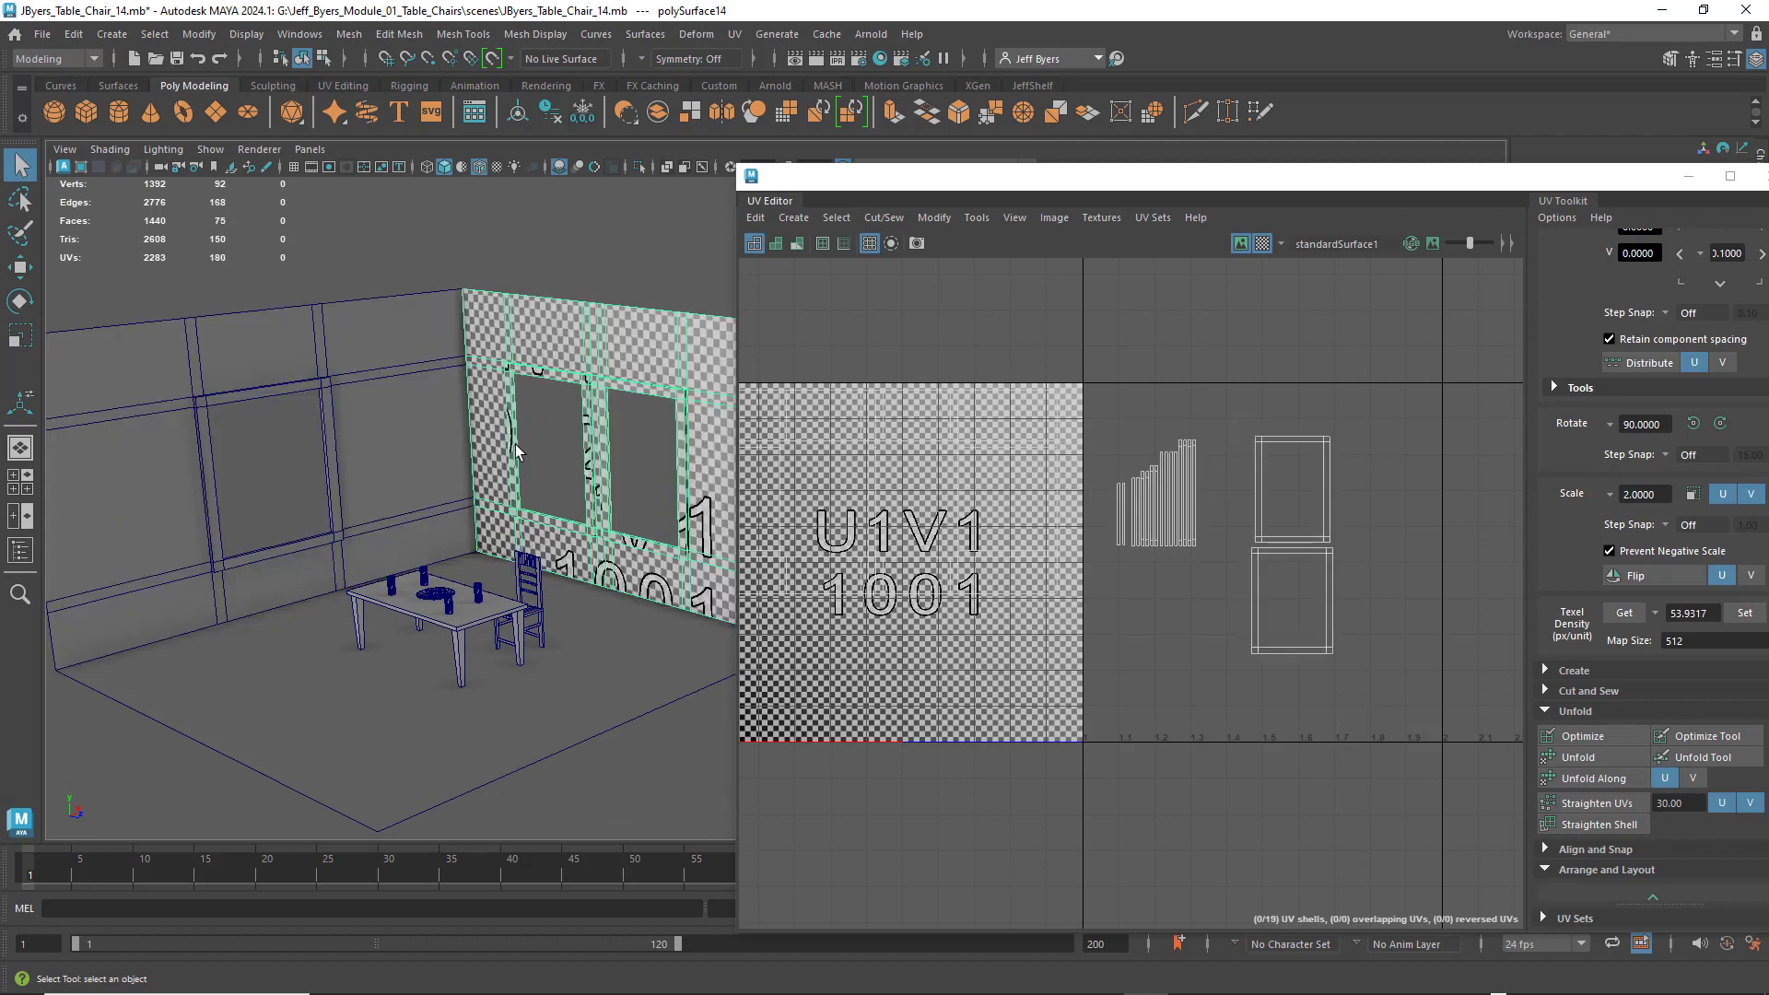
{"action": "left_click", "coordinate": [378, 425]}
{"action": "left_click", "coordinate": [340, 662]}
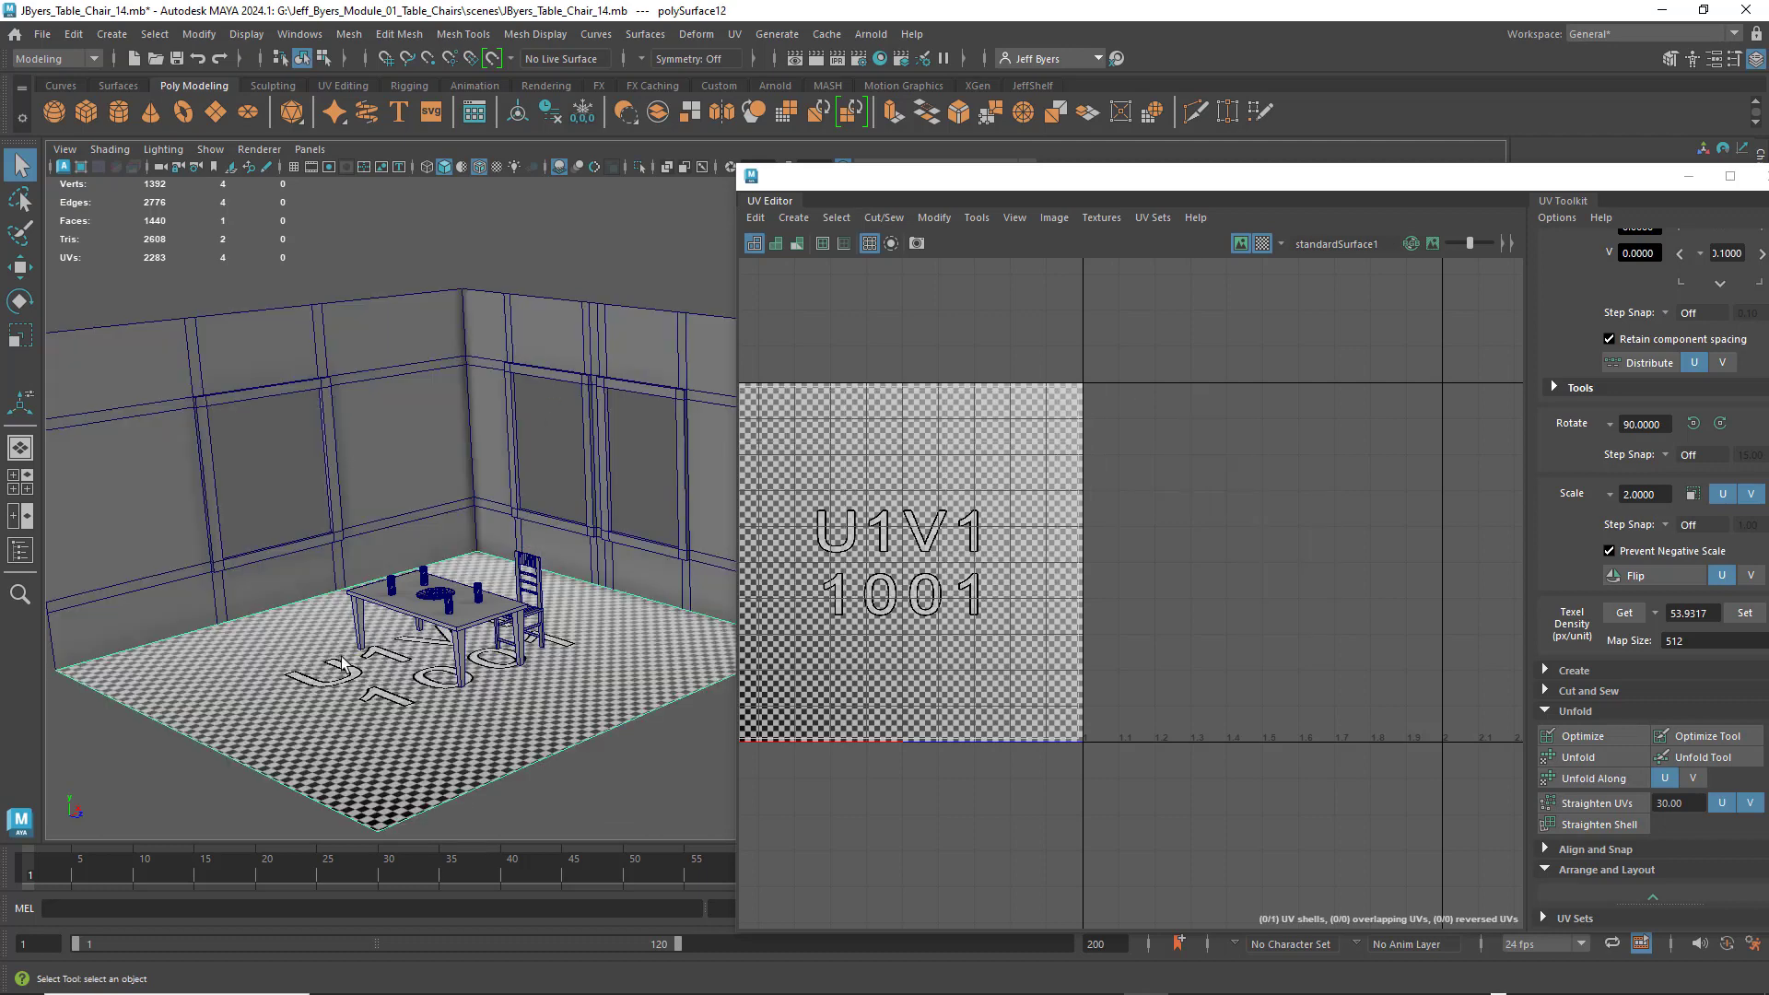
- Compare the checker pattern on the two-window back wall, the single-window wall and the floor by selecting each in turn
{"action": "left_click", "coordinate": [500, 414]}
{"action": "left_click", "coordinate": [196, 424]}
{"action": "left_click", "coordinate": [393, 759]}
{"action": "left_click", "coordinate": [529, 473]}
{"action": "left_click", "coordinate": [375, 519]}
{"action": "left_click", "coordinate": [321, 653]}
{"action": "left_click", "coordinate": [499, 417]}
{"action": "left_click", "coordinate": [210, 498]}
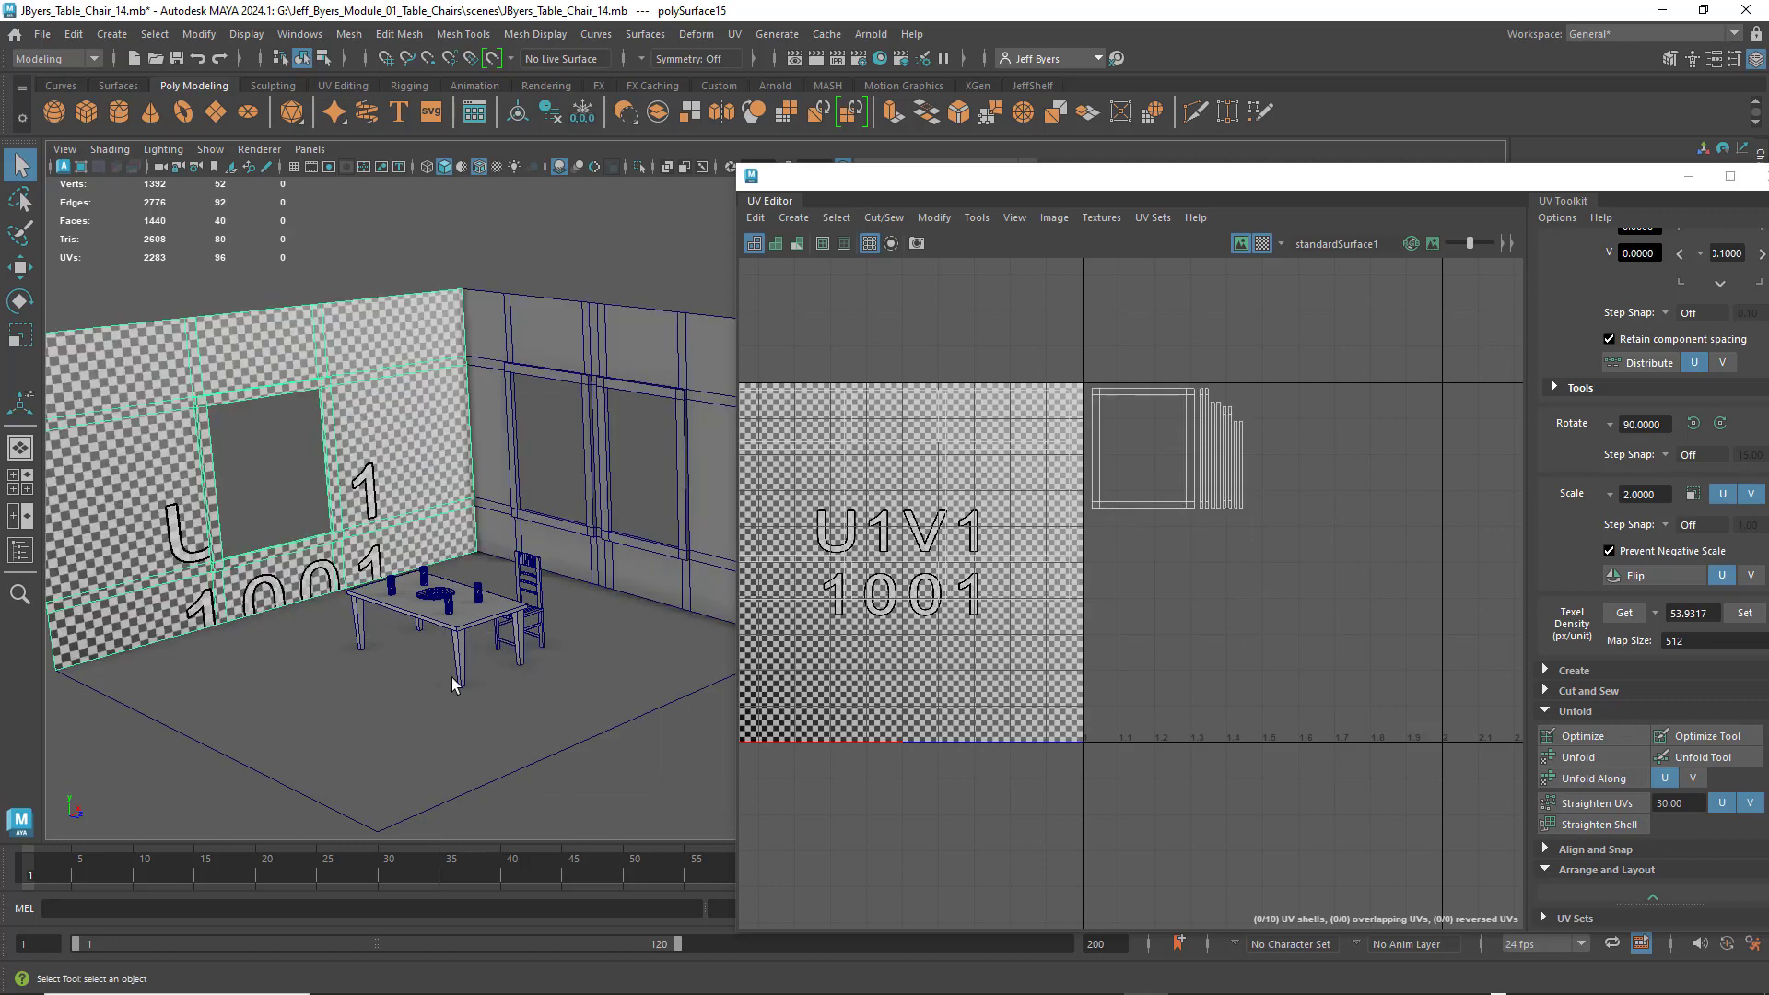
- Examine the checker pattern and UV shells of the table and the chair separately, ending with nothing selected
{"action": "left_click", "coordinate": [463, 648]}
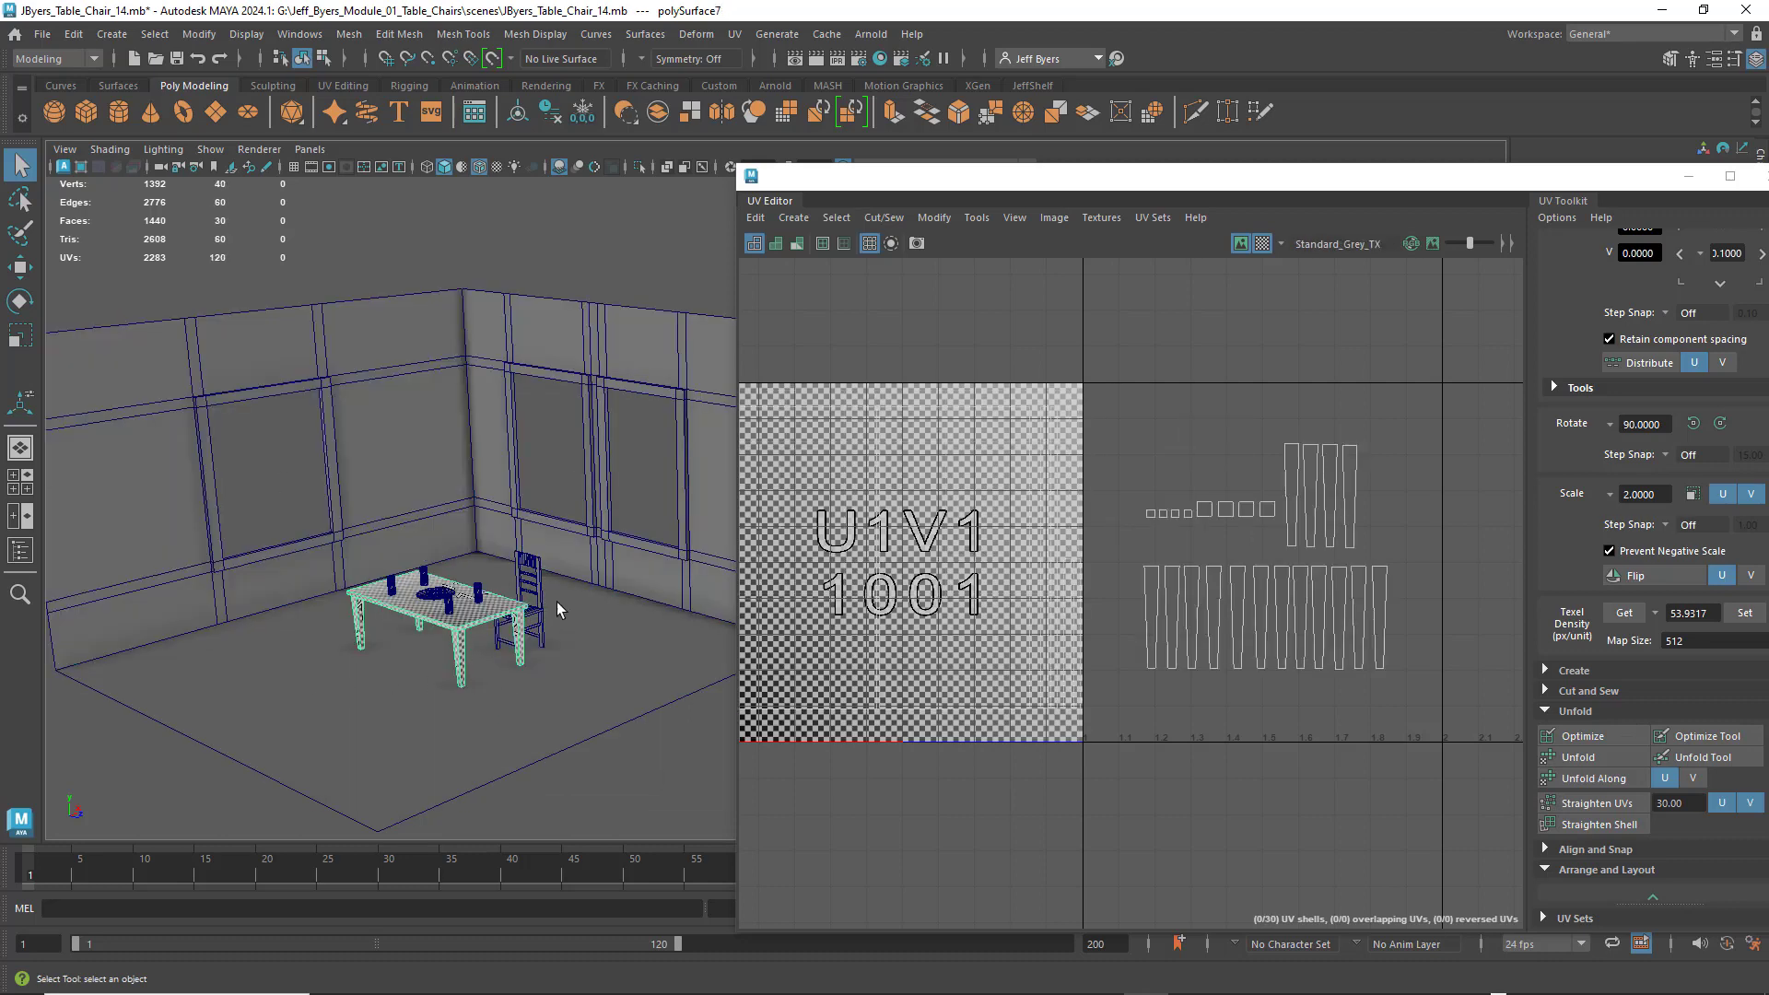
{"action": "left_click", "coordinate": [533, 571]}
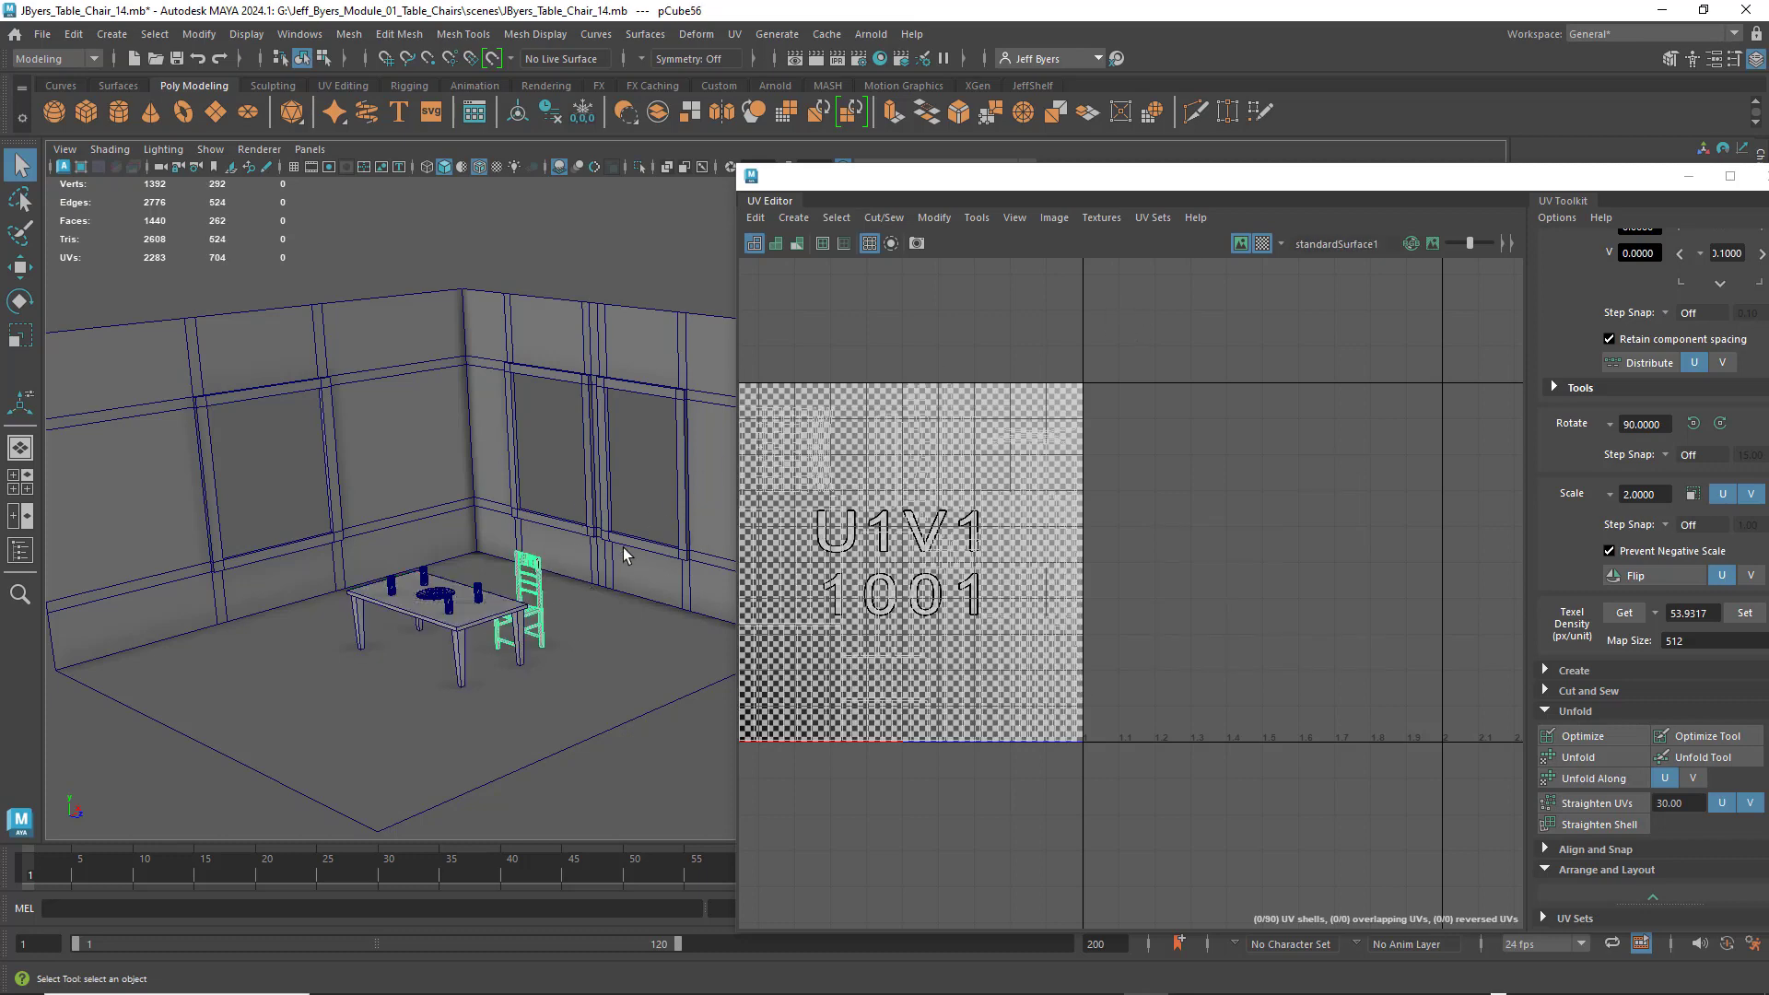
{"action": "left_click", "coordinate": [599, 271]}
- Select the table and chair together and compare their checker squares from a closer view
{"action": "scroll", "coordinate": [581, 514], "scroll_direction": "up", "scroll_amount": 8}
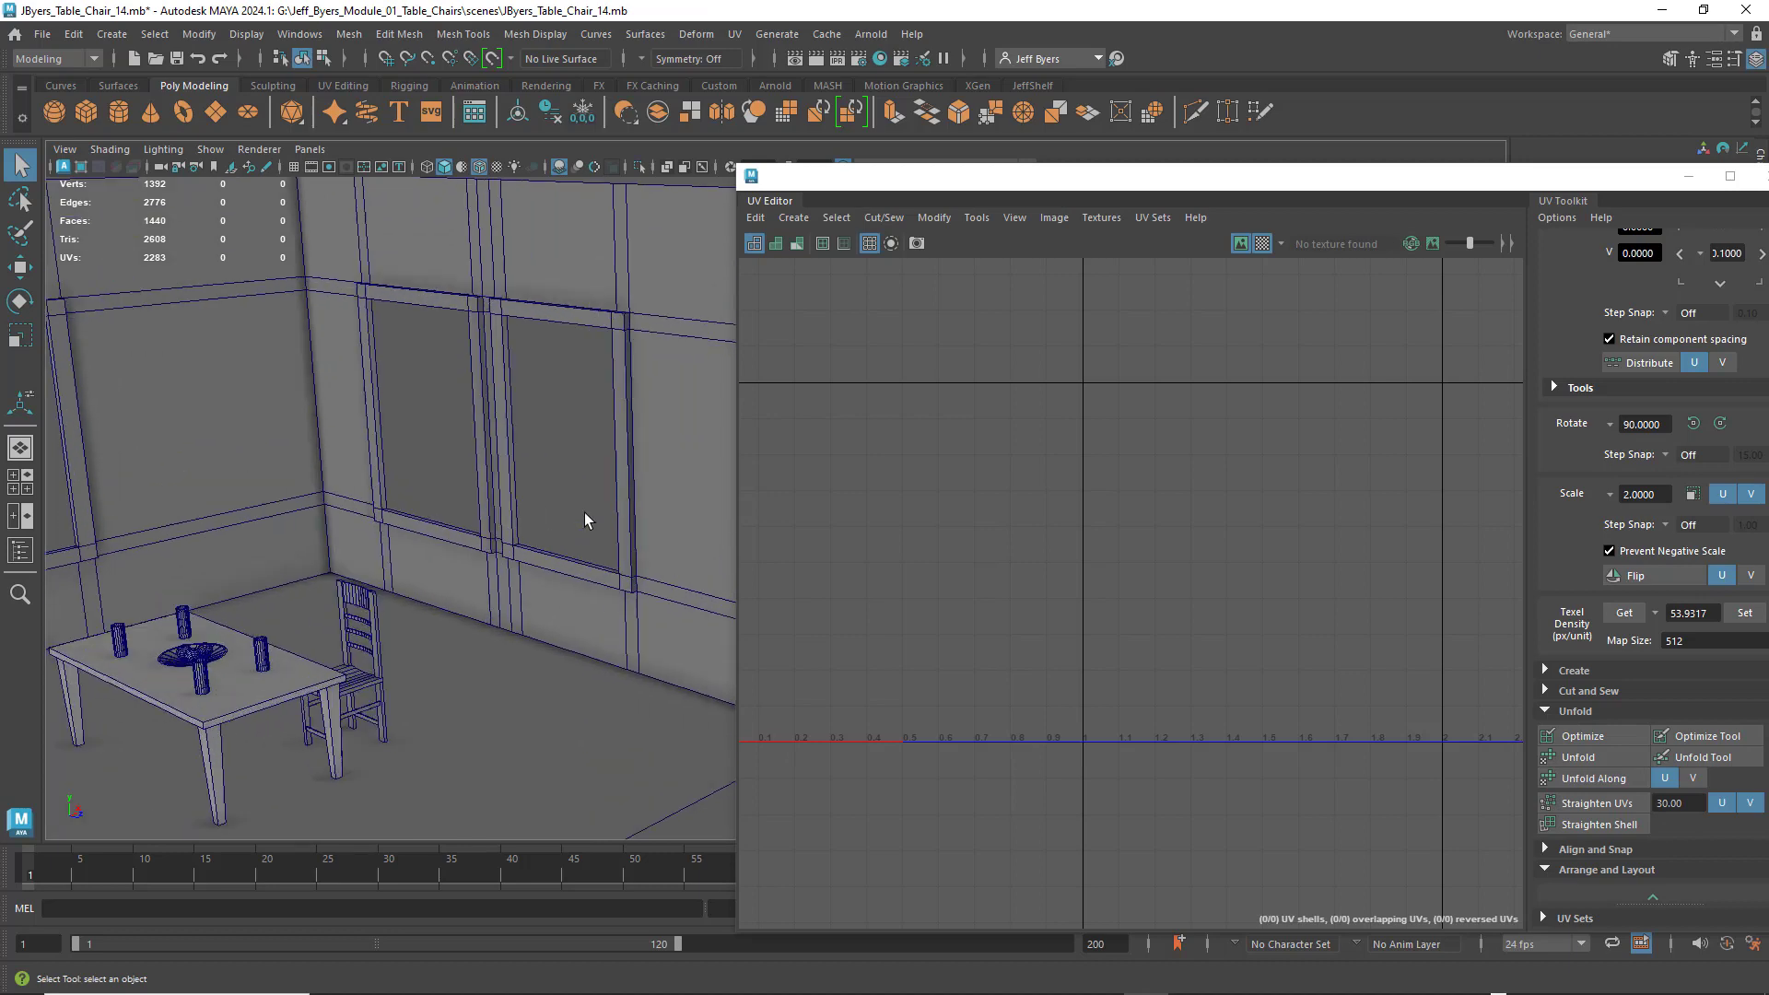
{"action": "scroll", "coordinate": [535, 527], "scroll_direction": "up", "scroll_amount": 2}
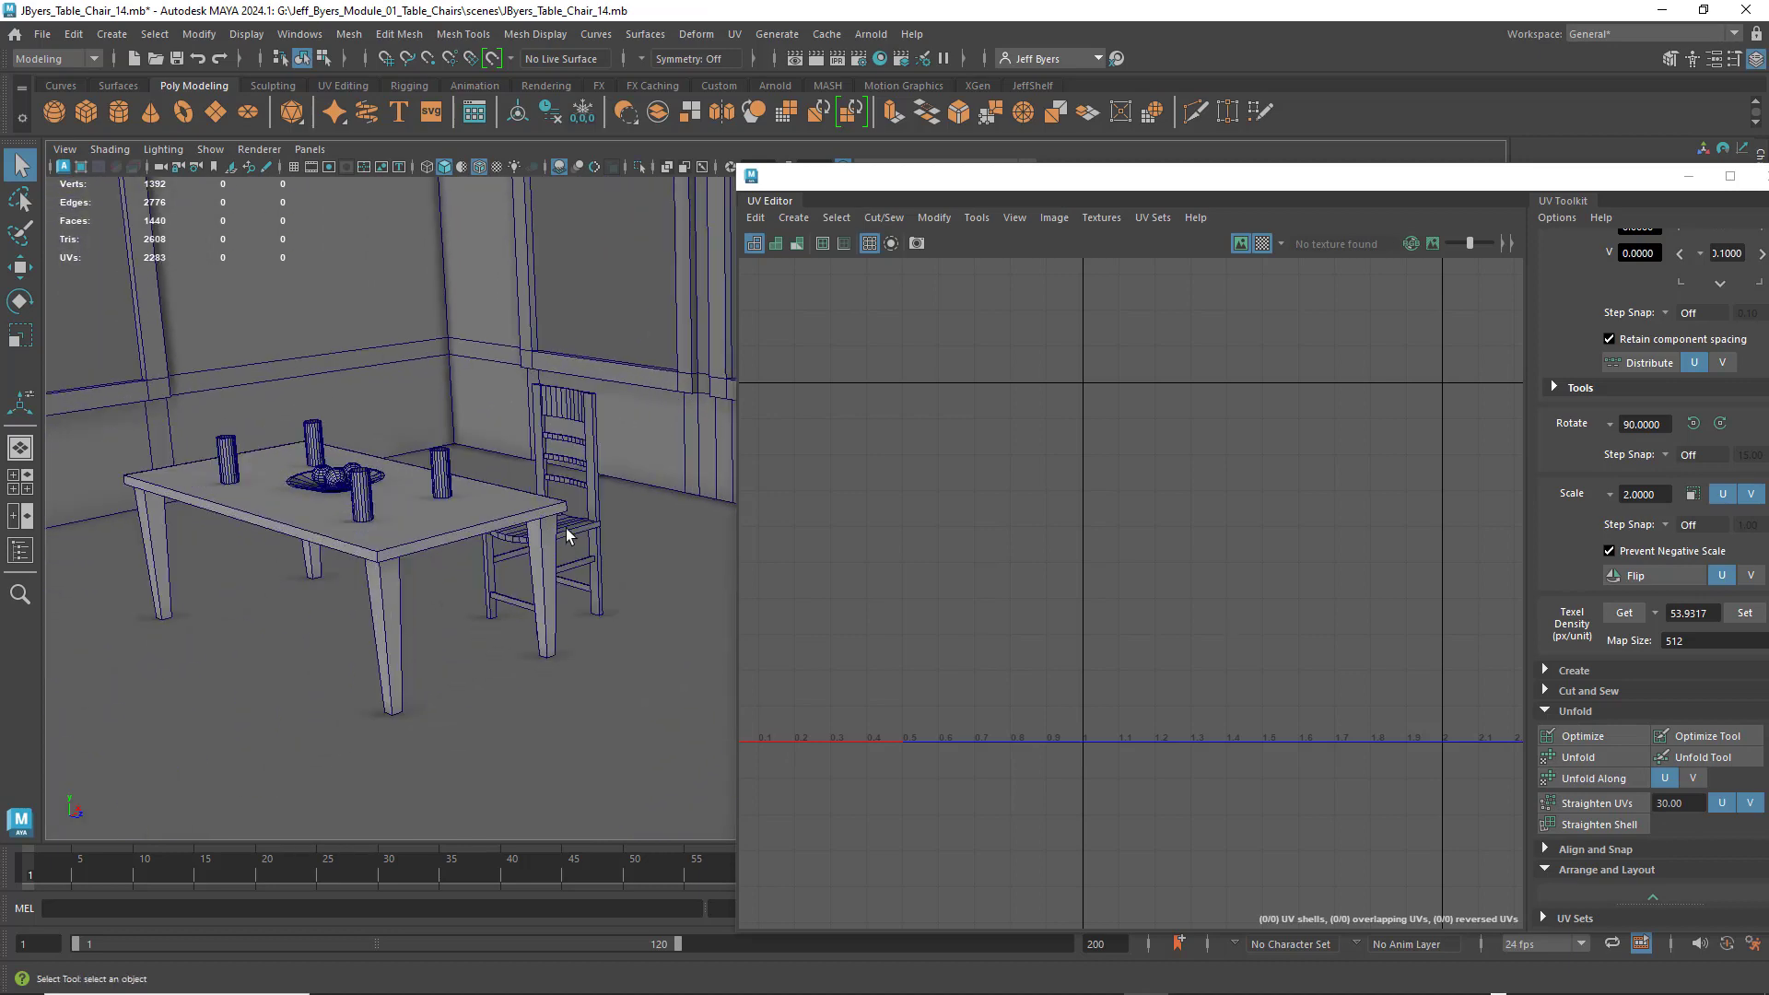
{"action": "left_click_drag", "start_coordinate": [567, 531], "coordinate": [444, 571], "text": "alt"}
{"action": "scroll", "coordinate": [444, 571], "scroll_direction": "up", "scroll_amount": 5}
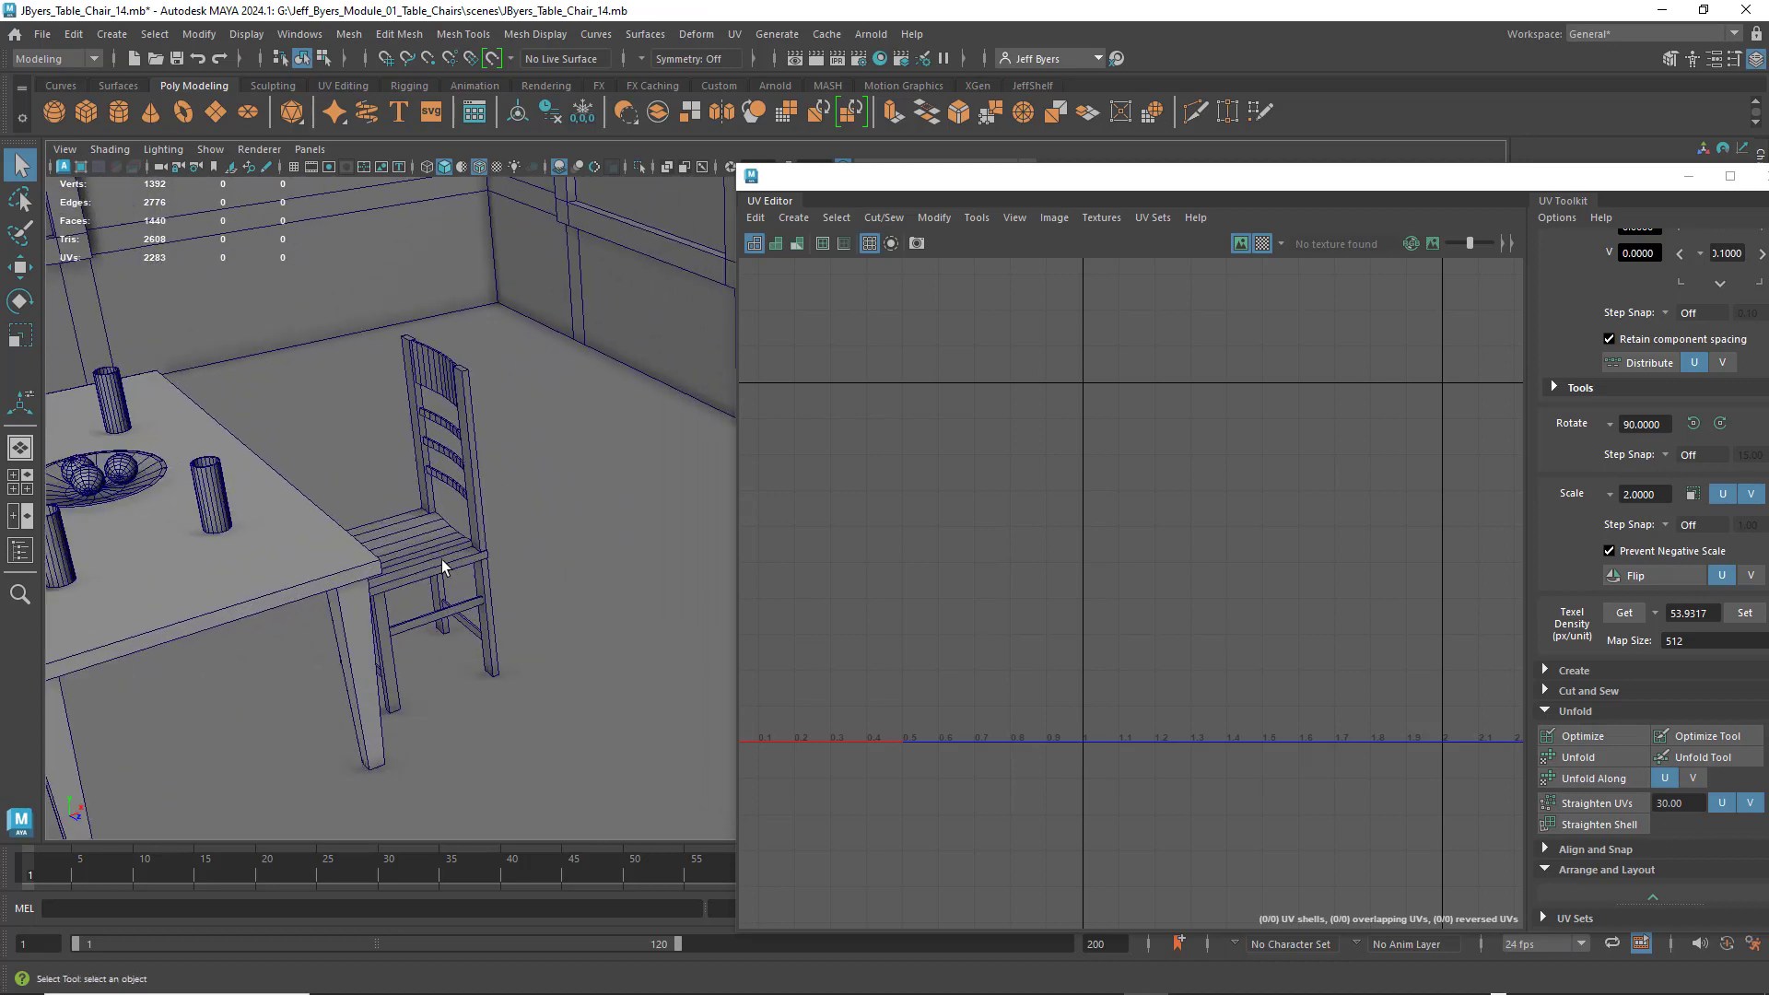
{"action": "left_click", "coordinate": [520, 514]}
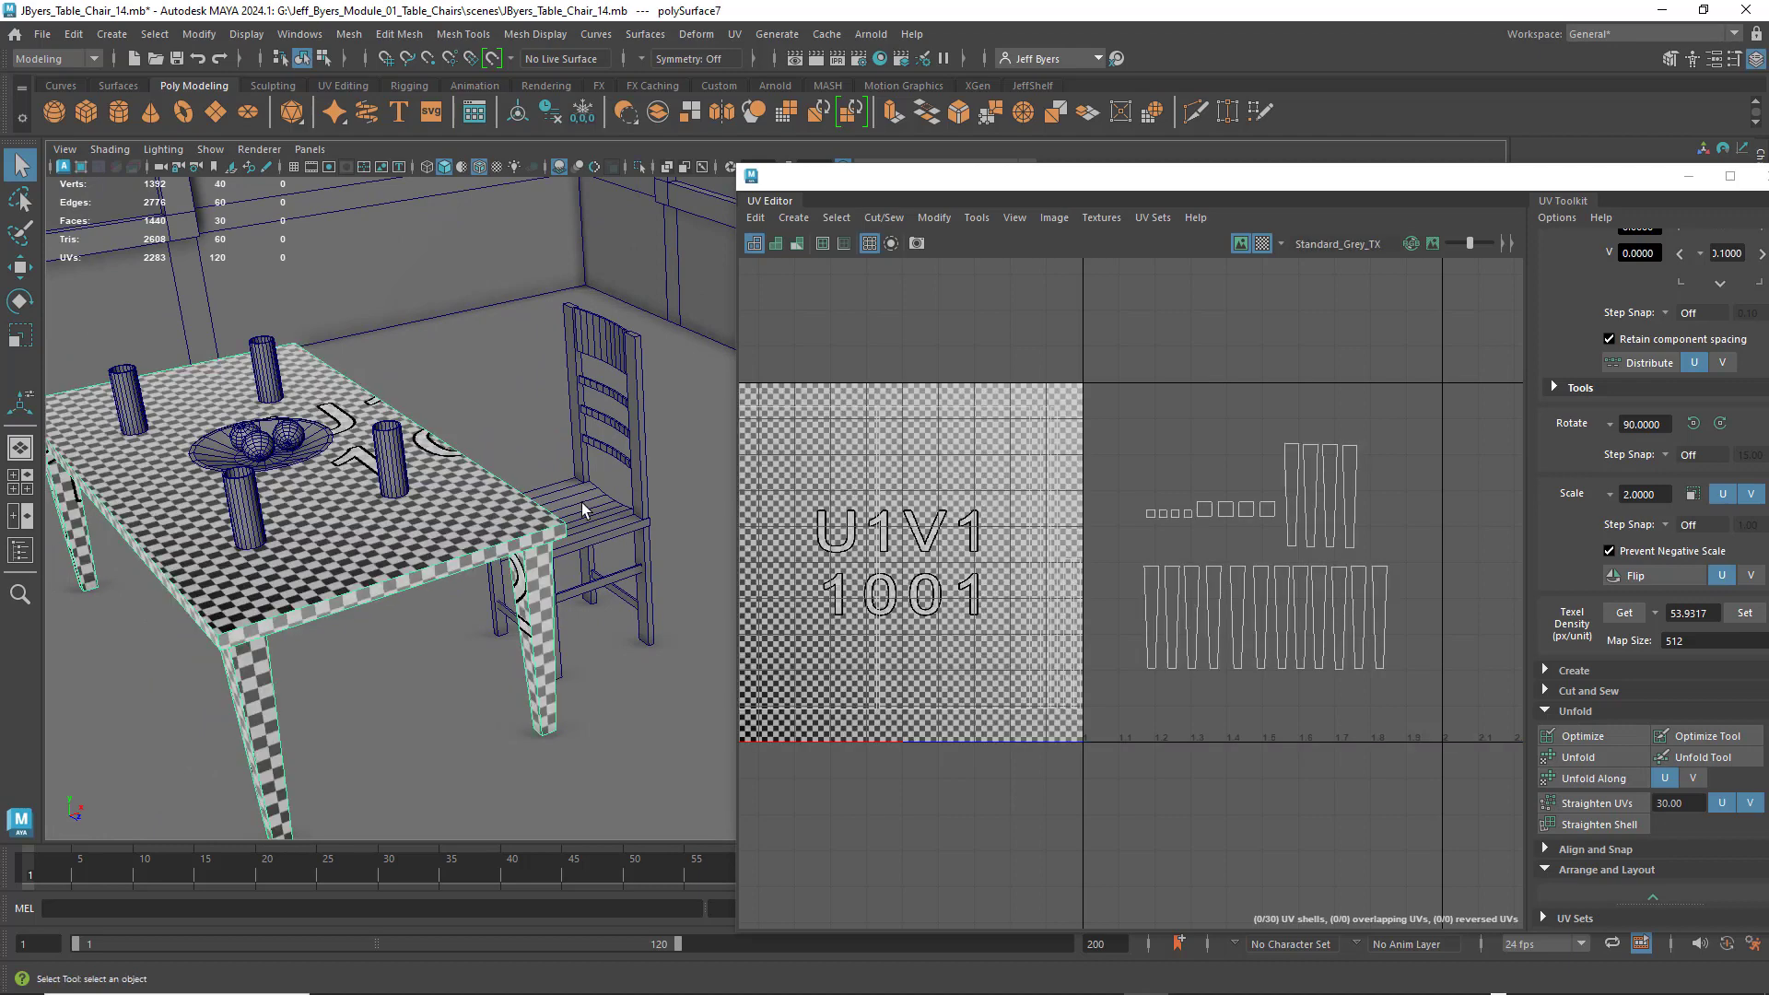
{"action": "left_click", "coordinate": [595, 514]}
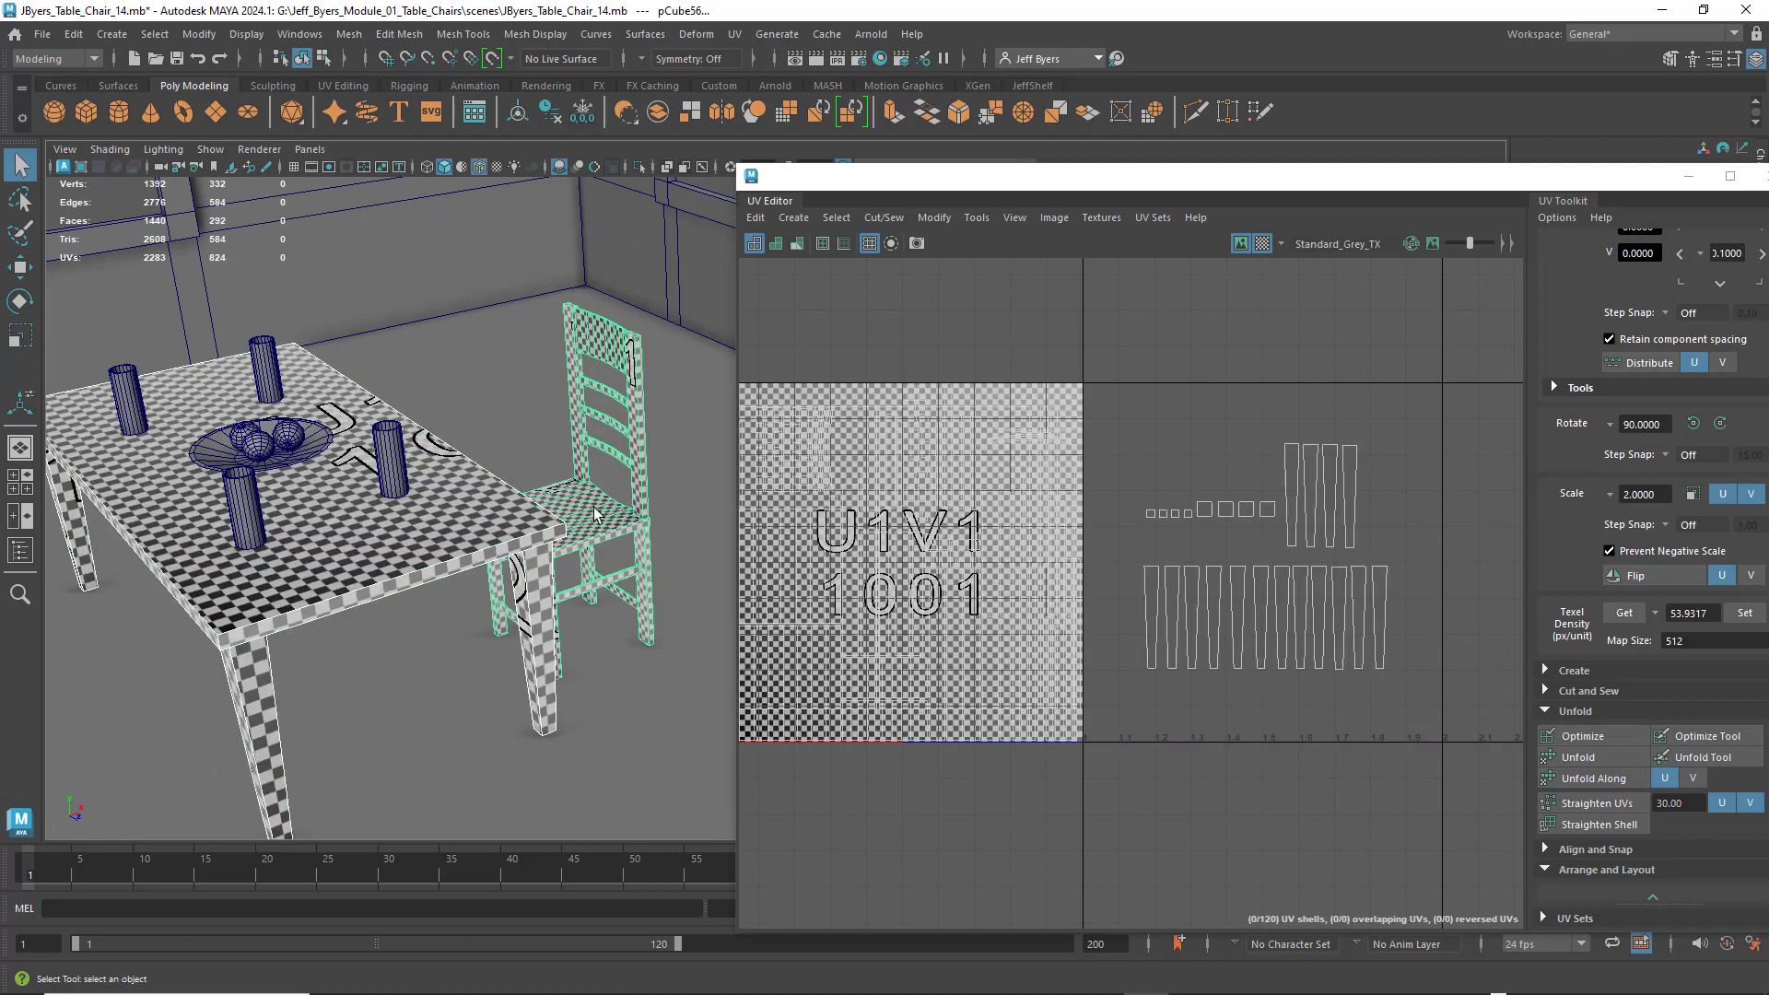
- Add the floor to the selection and compare its checker scale with that of the table and chair
{"action": "left_click", "coordinate": [662, 710]}
{"action": "scroll", "coordinate": [608, 553], "scroll_direction": "down", "scroll_amount": 5}
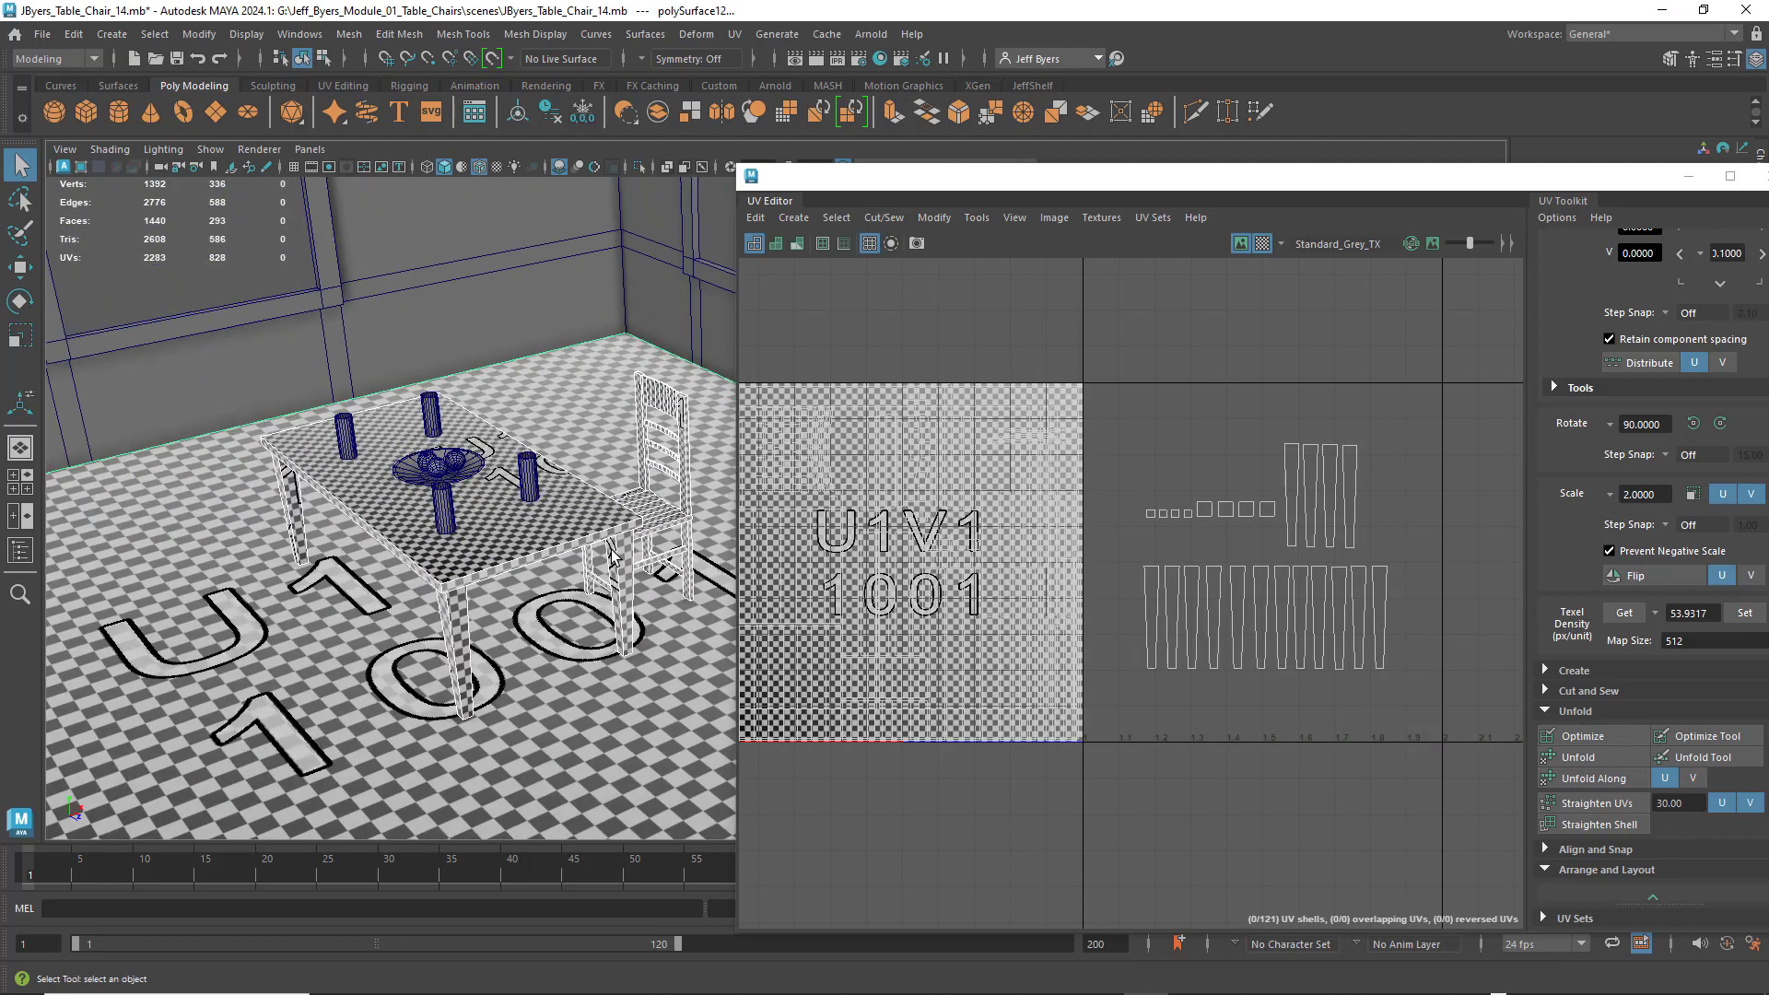
{"action": "scroll", "coordinate": [613, 556], "scroll_direction": "up", "scroll_amount": 5}
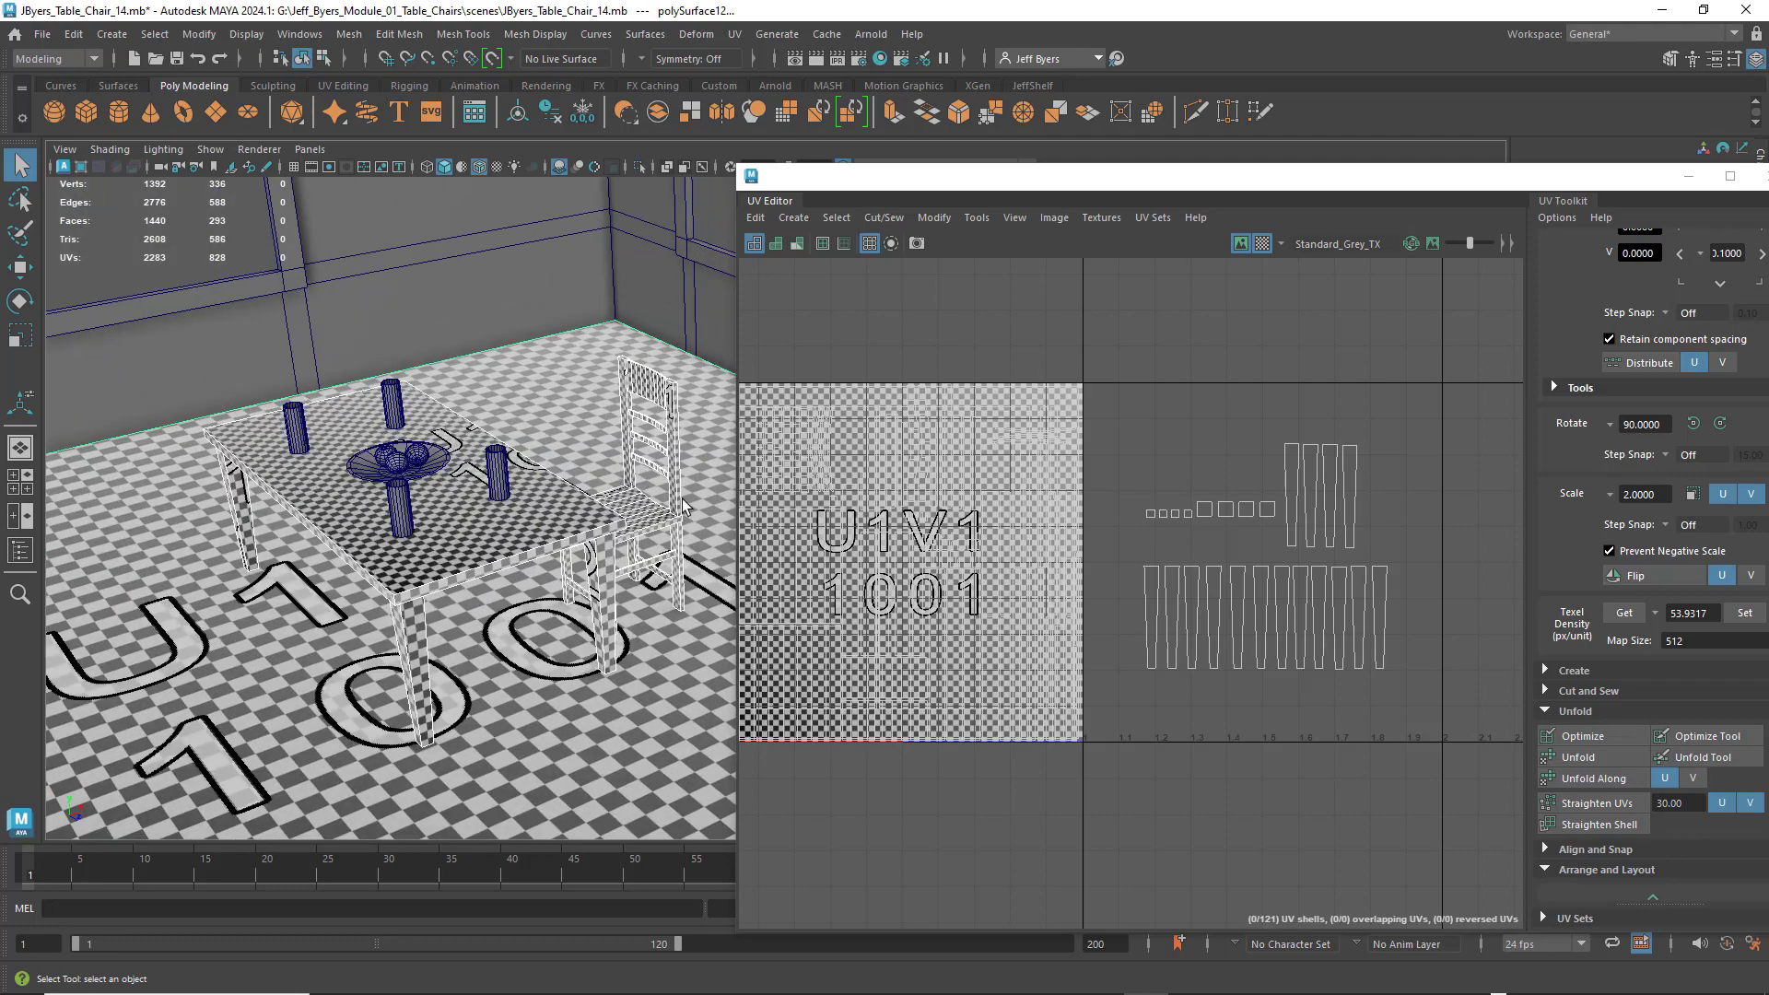
{"action": "scroll", "coordinate": [656, 513], "scroll_direction": "up", "scroll_amount": 3}
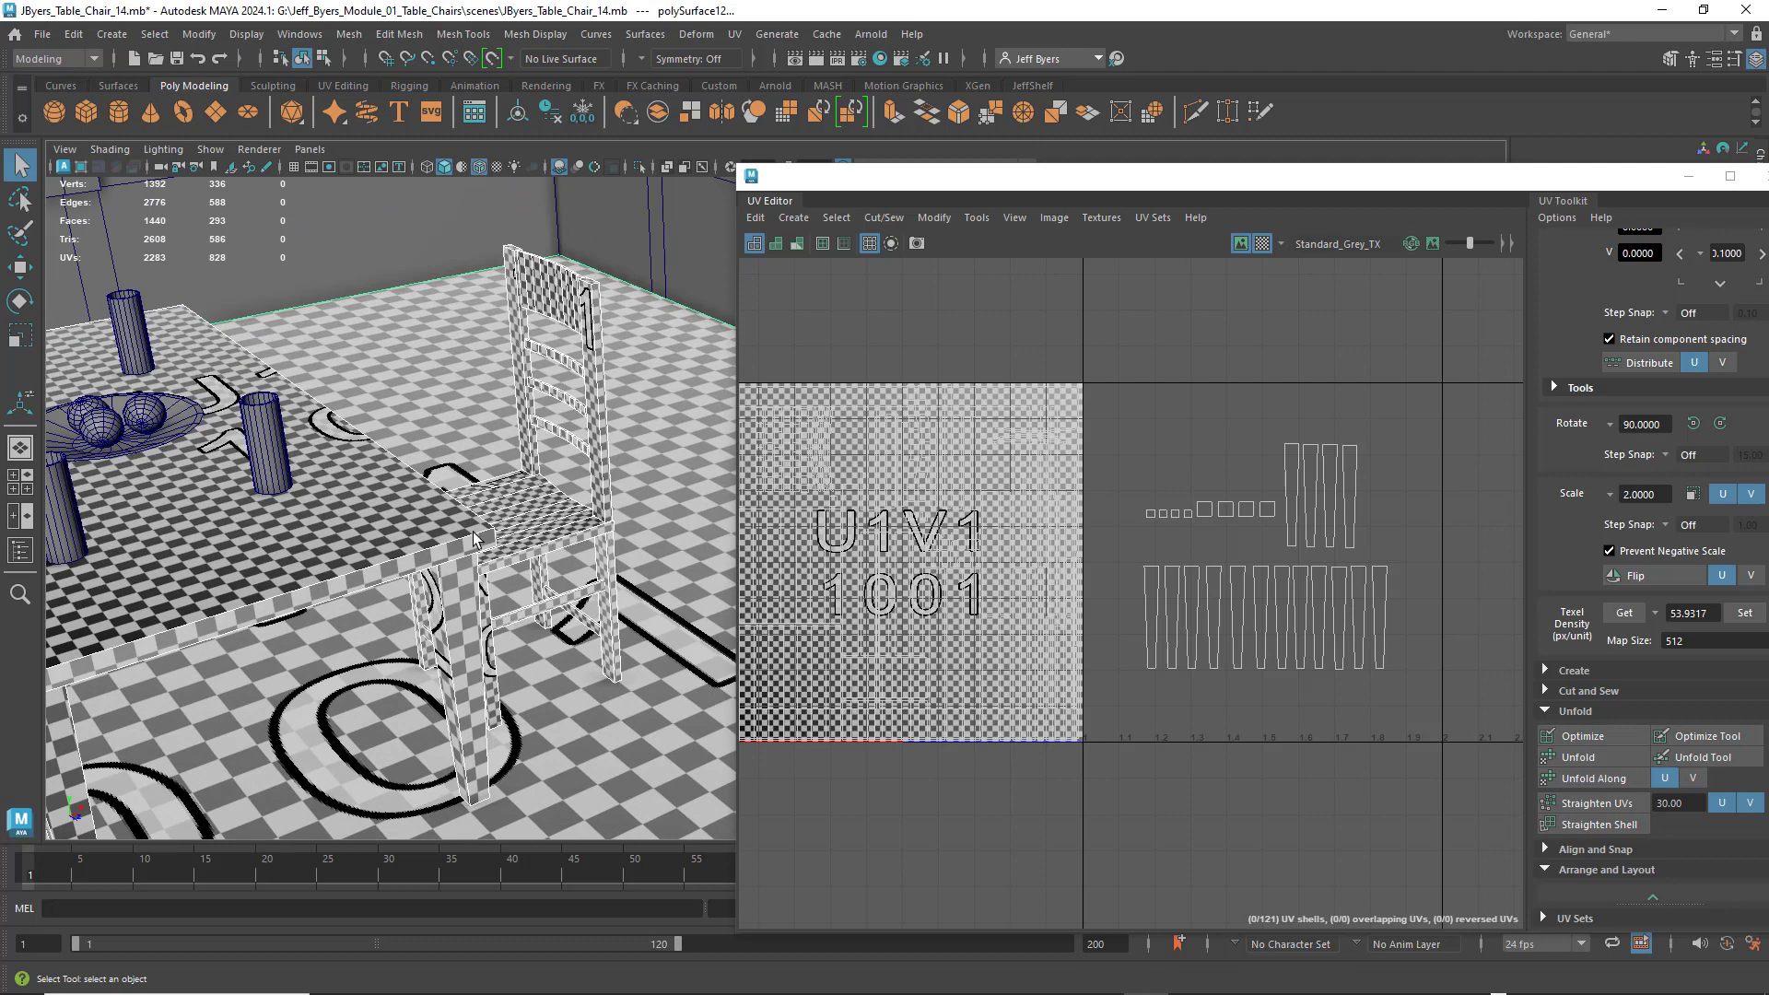
{"action": "left_click_drag", "start_coordinate": [522, 562], "coordinate": [511, 553], "text": "alt"}
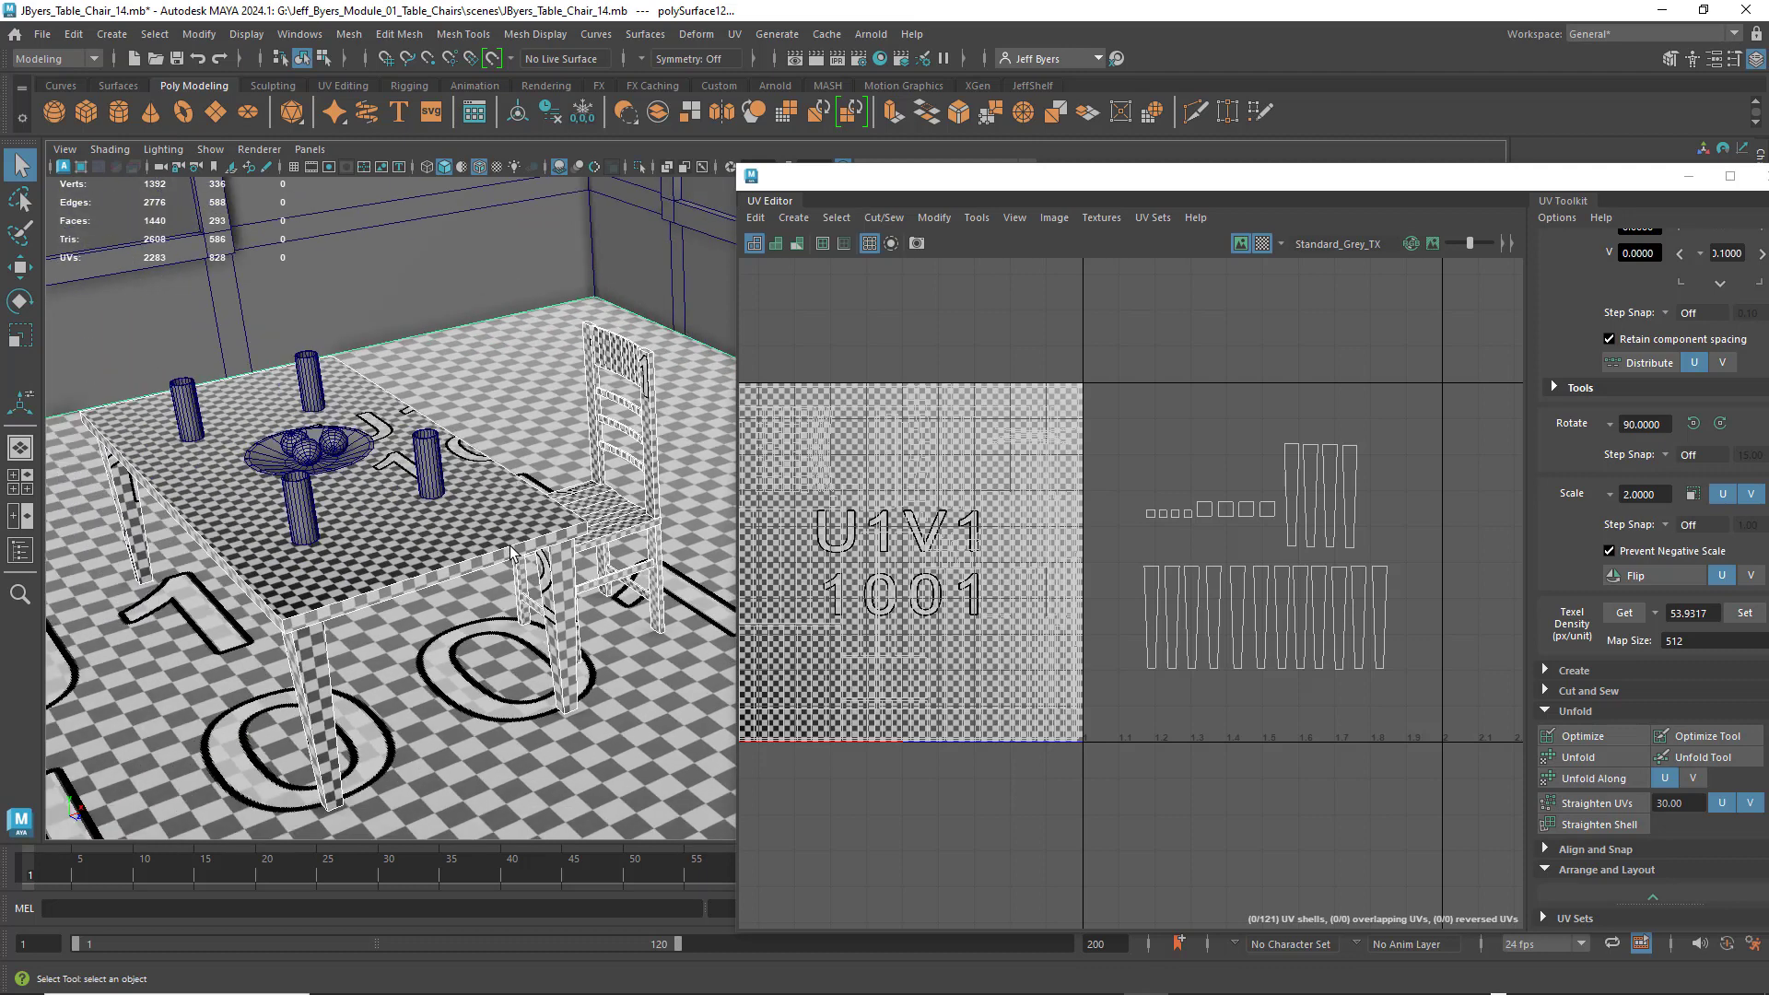
- Select all UV shells of the chair, with the checker map hidden and the texture borders emphasized
{"action": "left_click", "coordinate": [599, 521]}
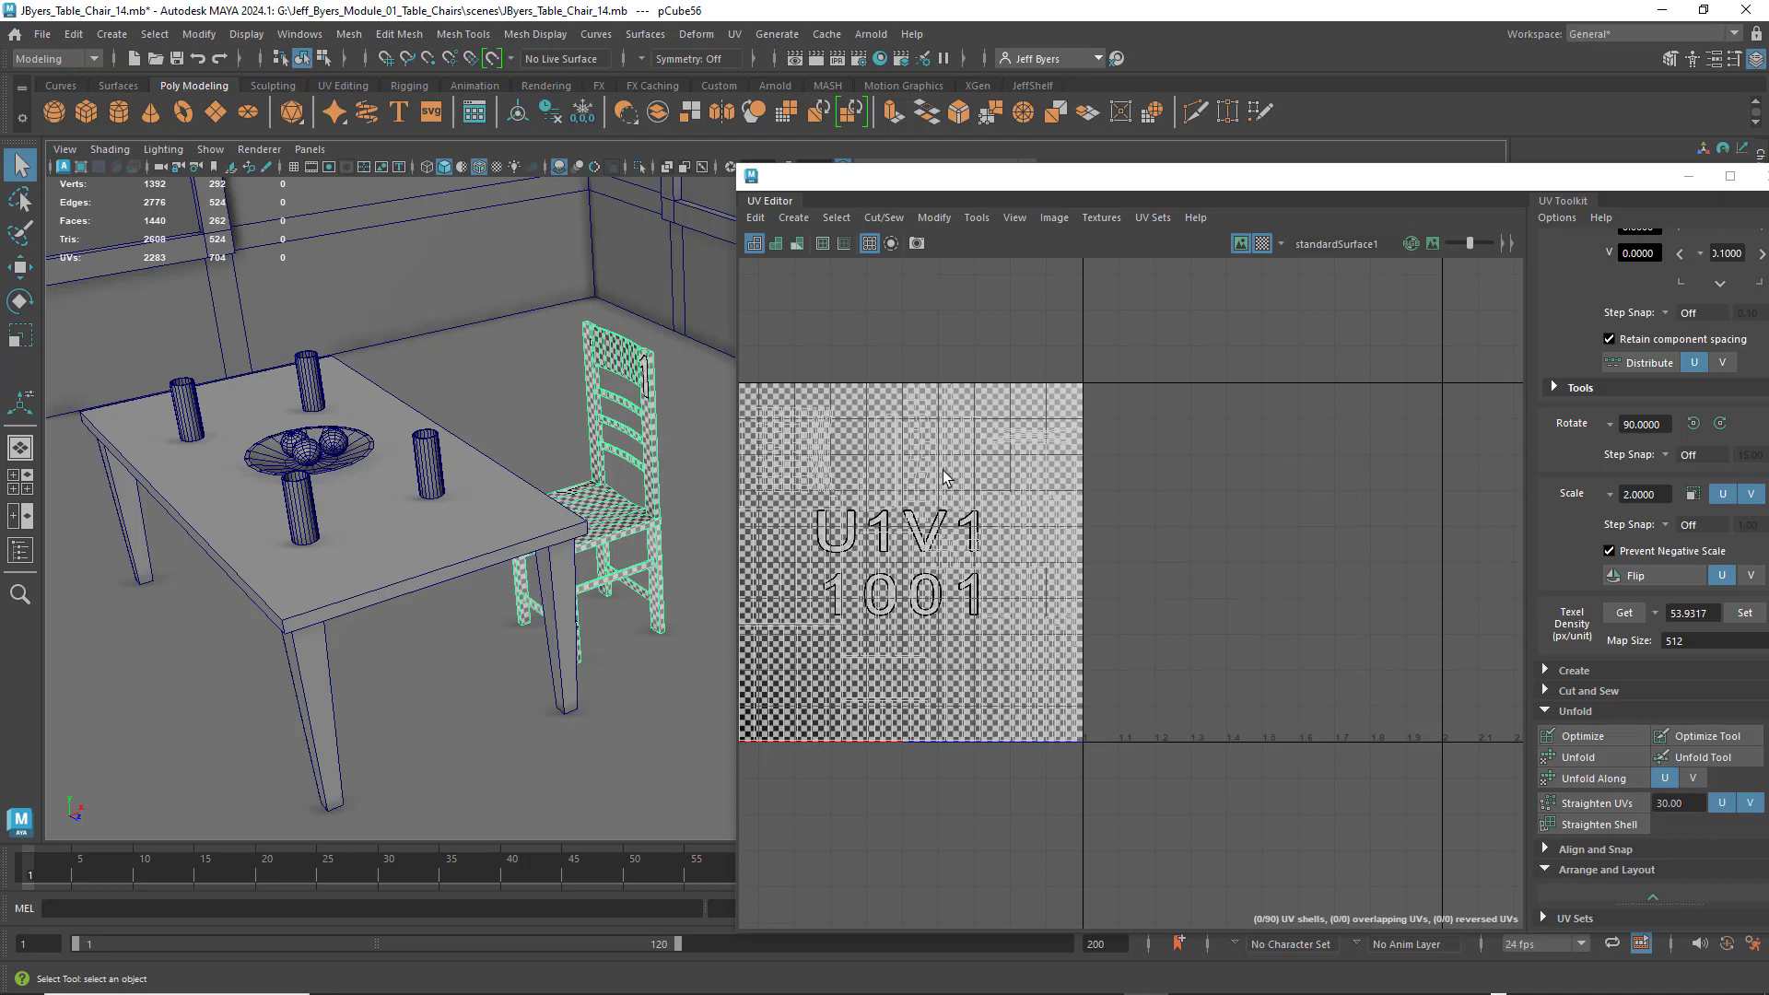
{"action": "right_click_drag", "start_coordinate": [1029, 468], "coordinate": [912, 435]}
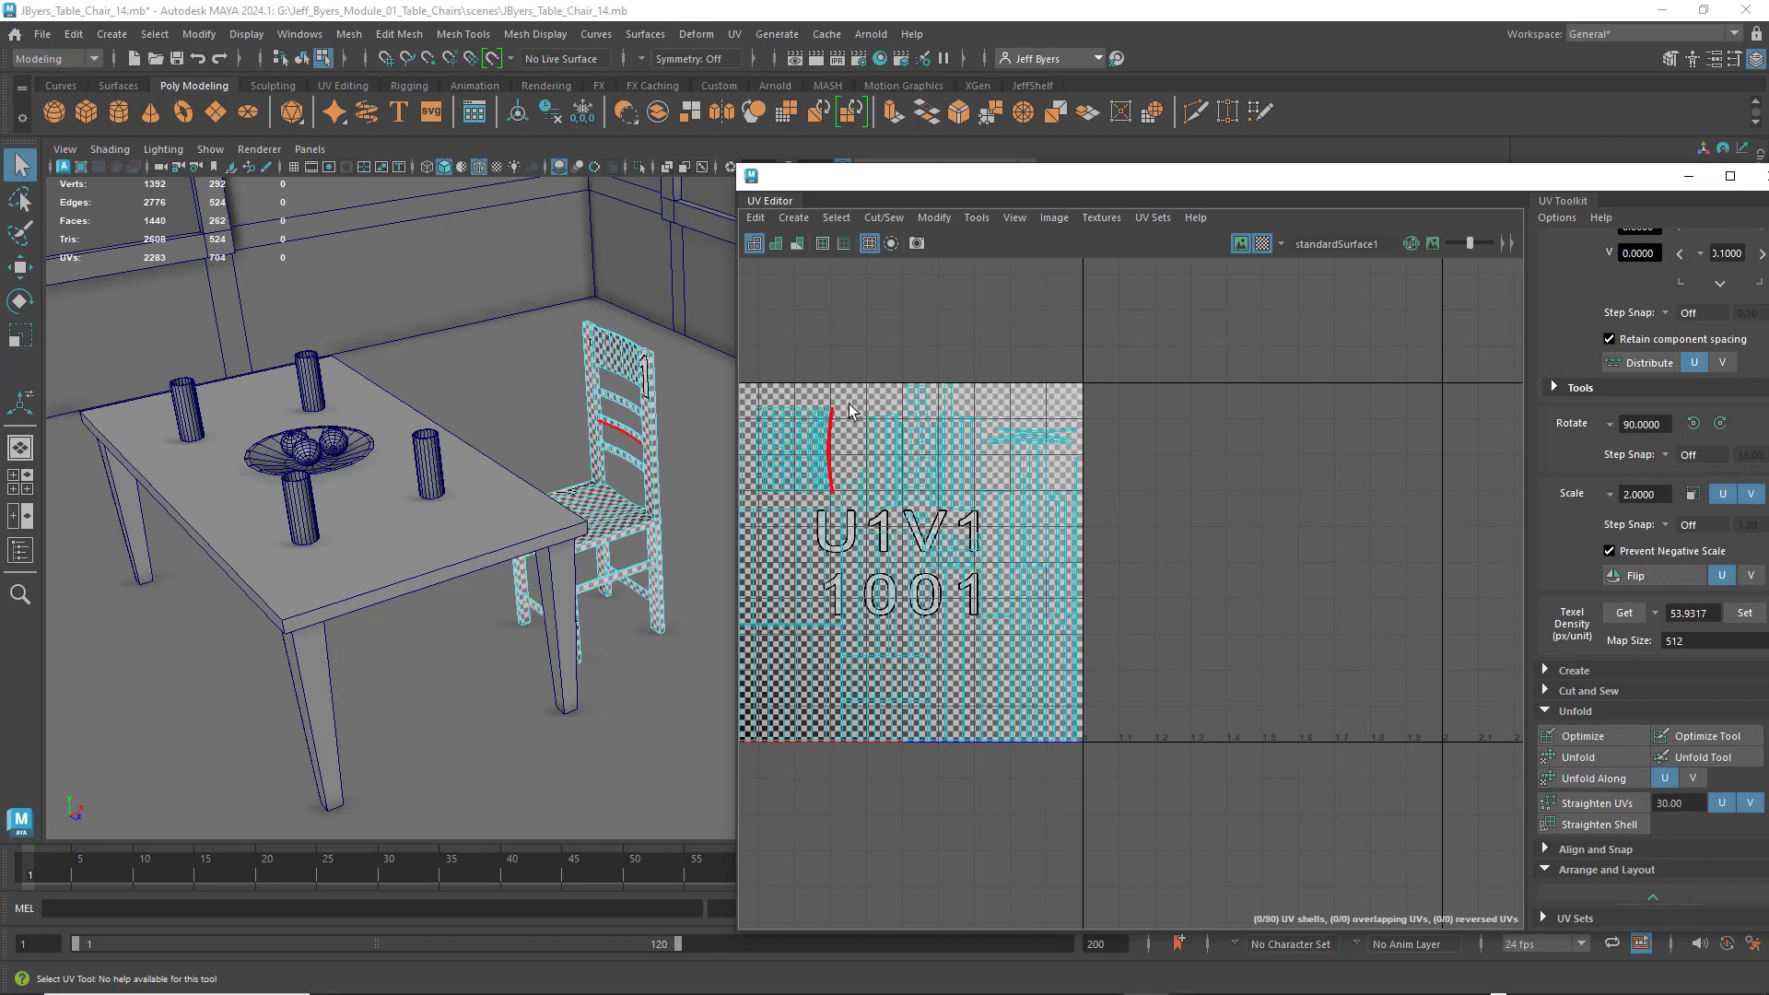
{"action": "left_click", "coordinate": [1260, 242]}
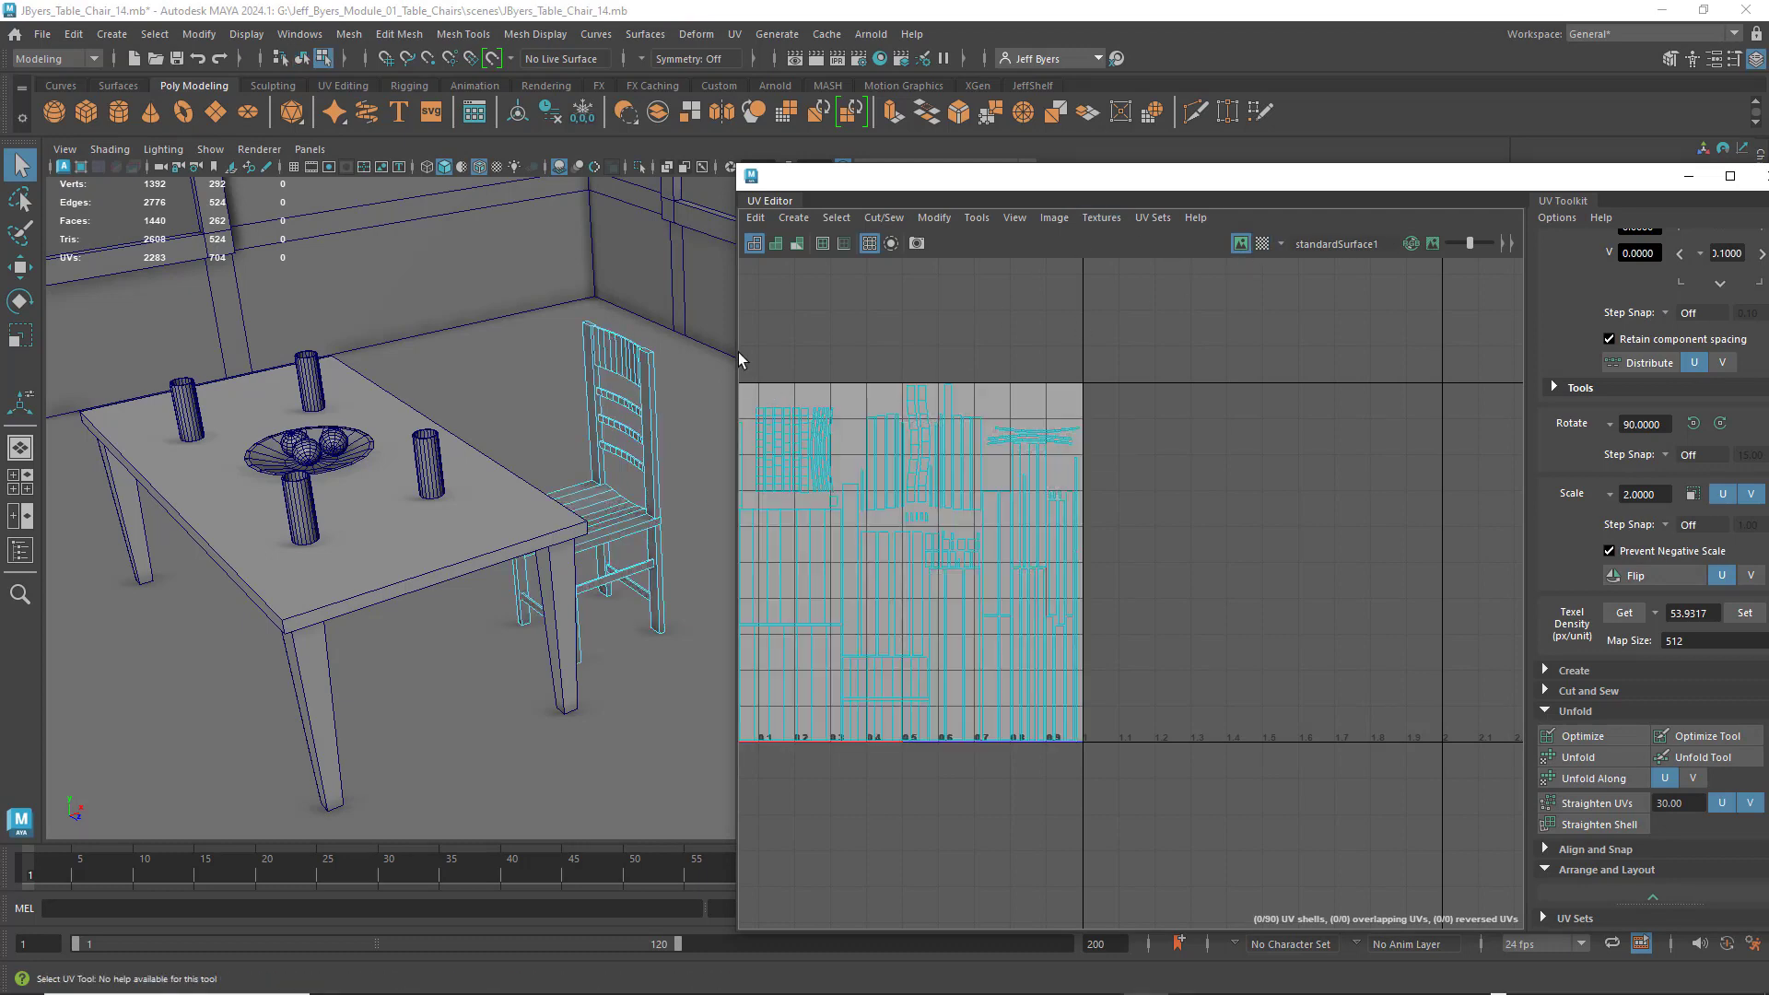
{"action": "left_click", "coordinate": [823, 243]}
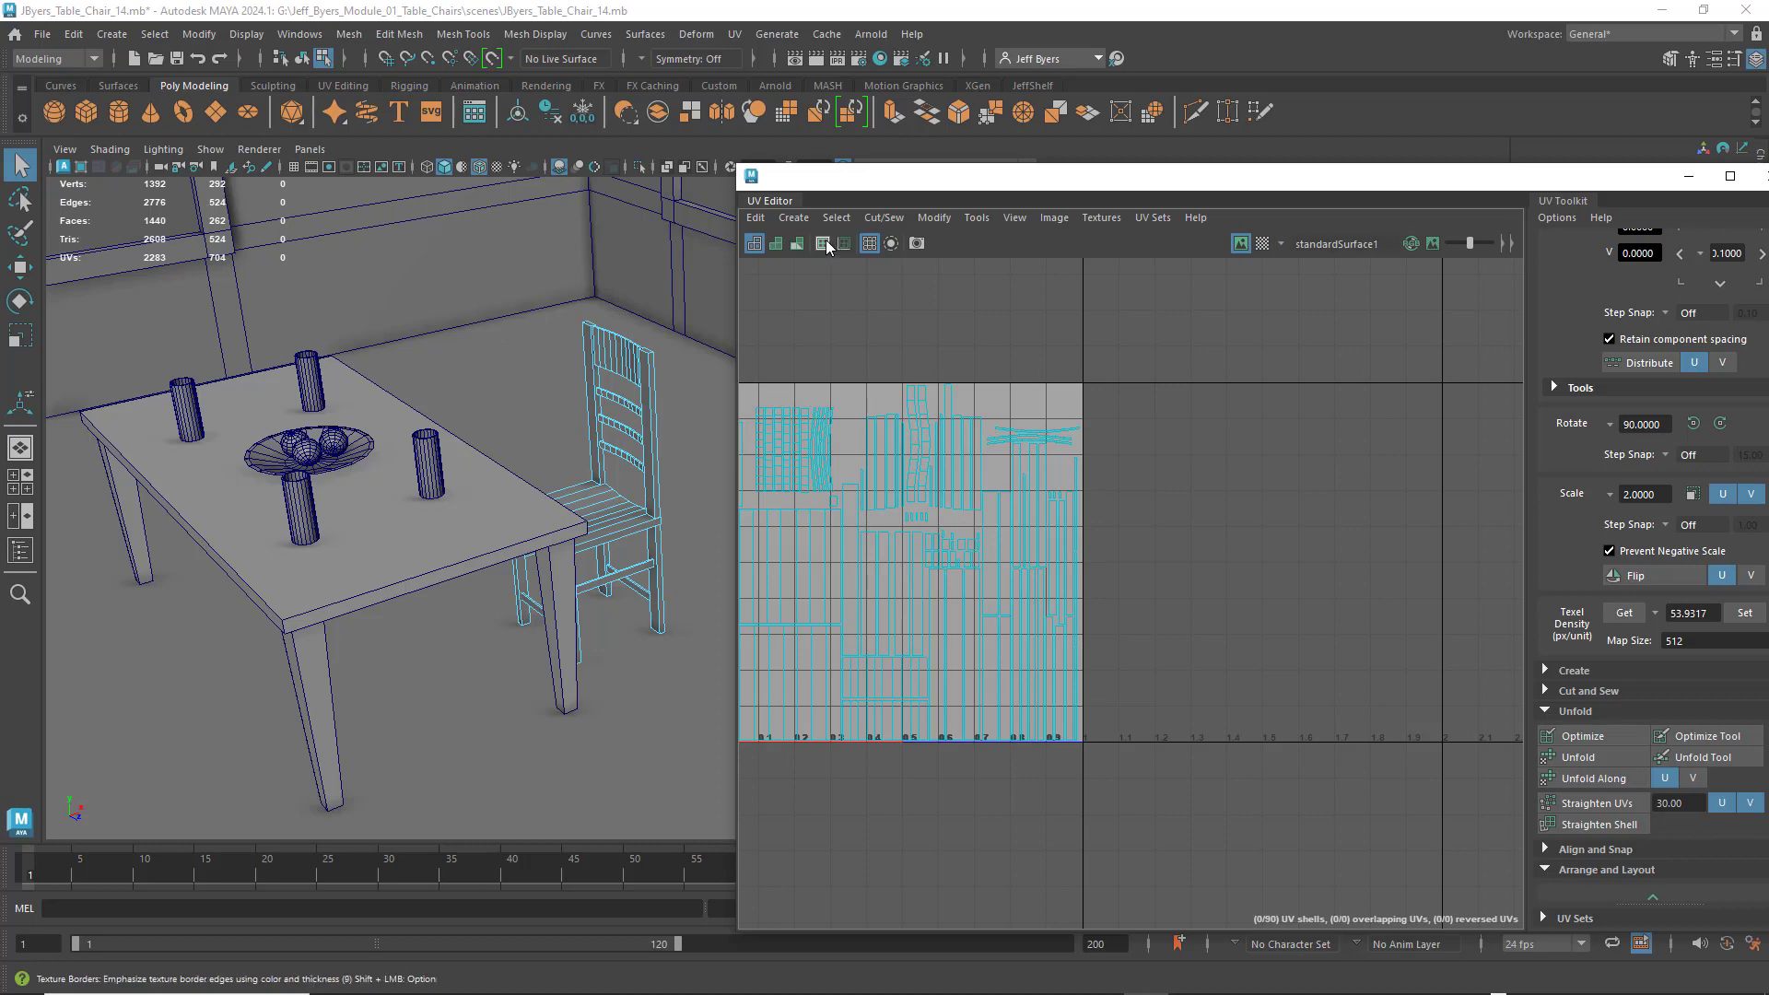
{"action": "key", "text": "f"}
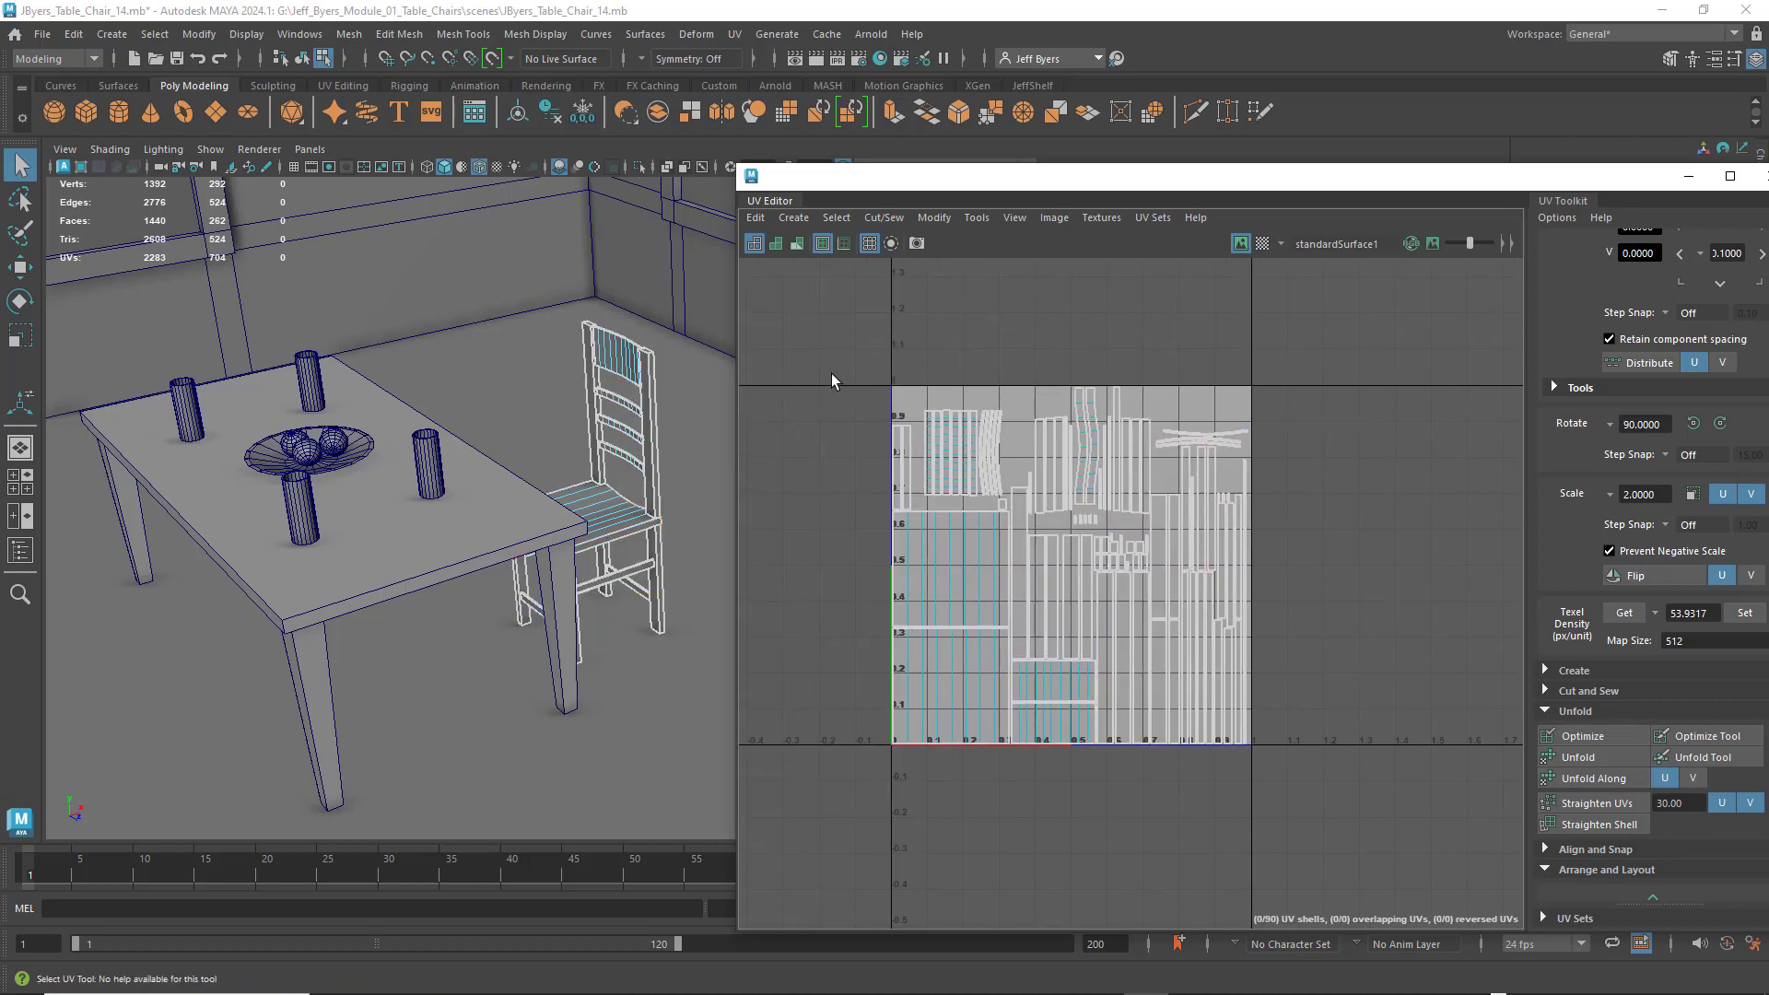
{"action": "left_click_drag", "start_coordinate": [790, 329], "coordinate": [1278, 697]}
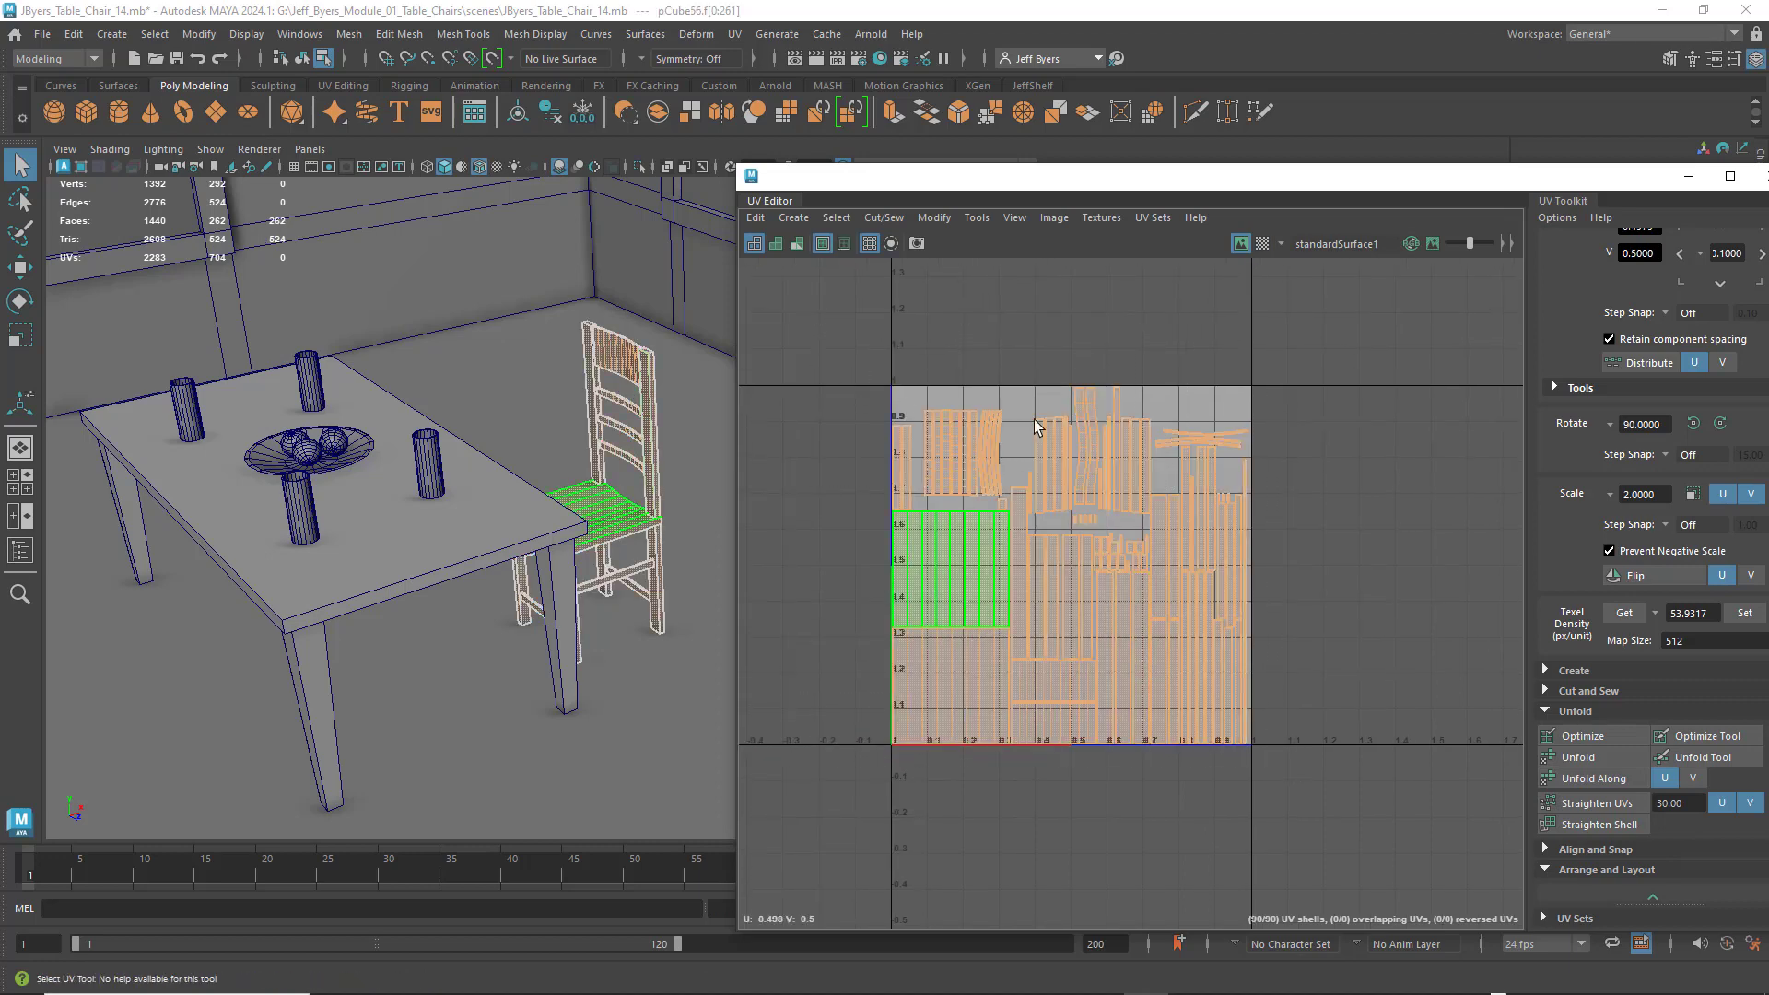
- Show the checker map again and scale the chair's UV shells down uniformly to about three quarters of the tile's width
{"action": "left_click", "coordinate": [1262, 243]}
{"action": "scroll", "coordinate": [968, 500], "scroll_direction": "up", "scroll_amount": 2}
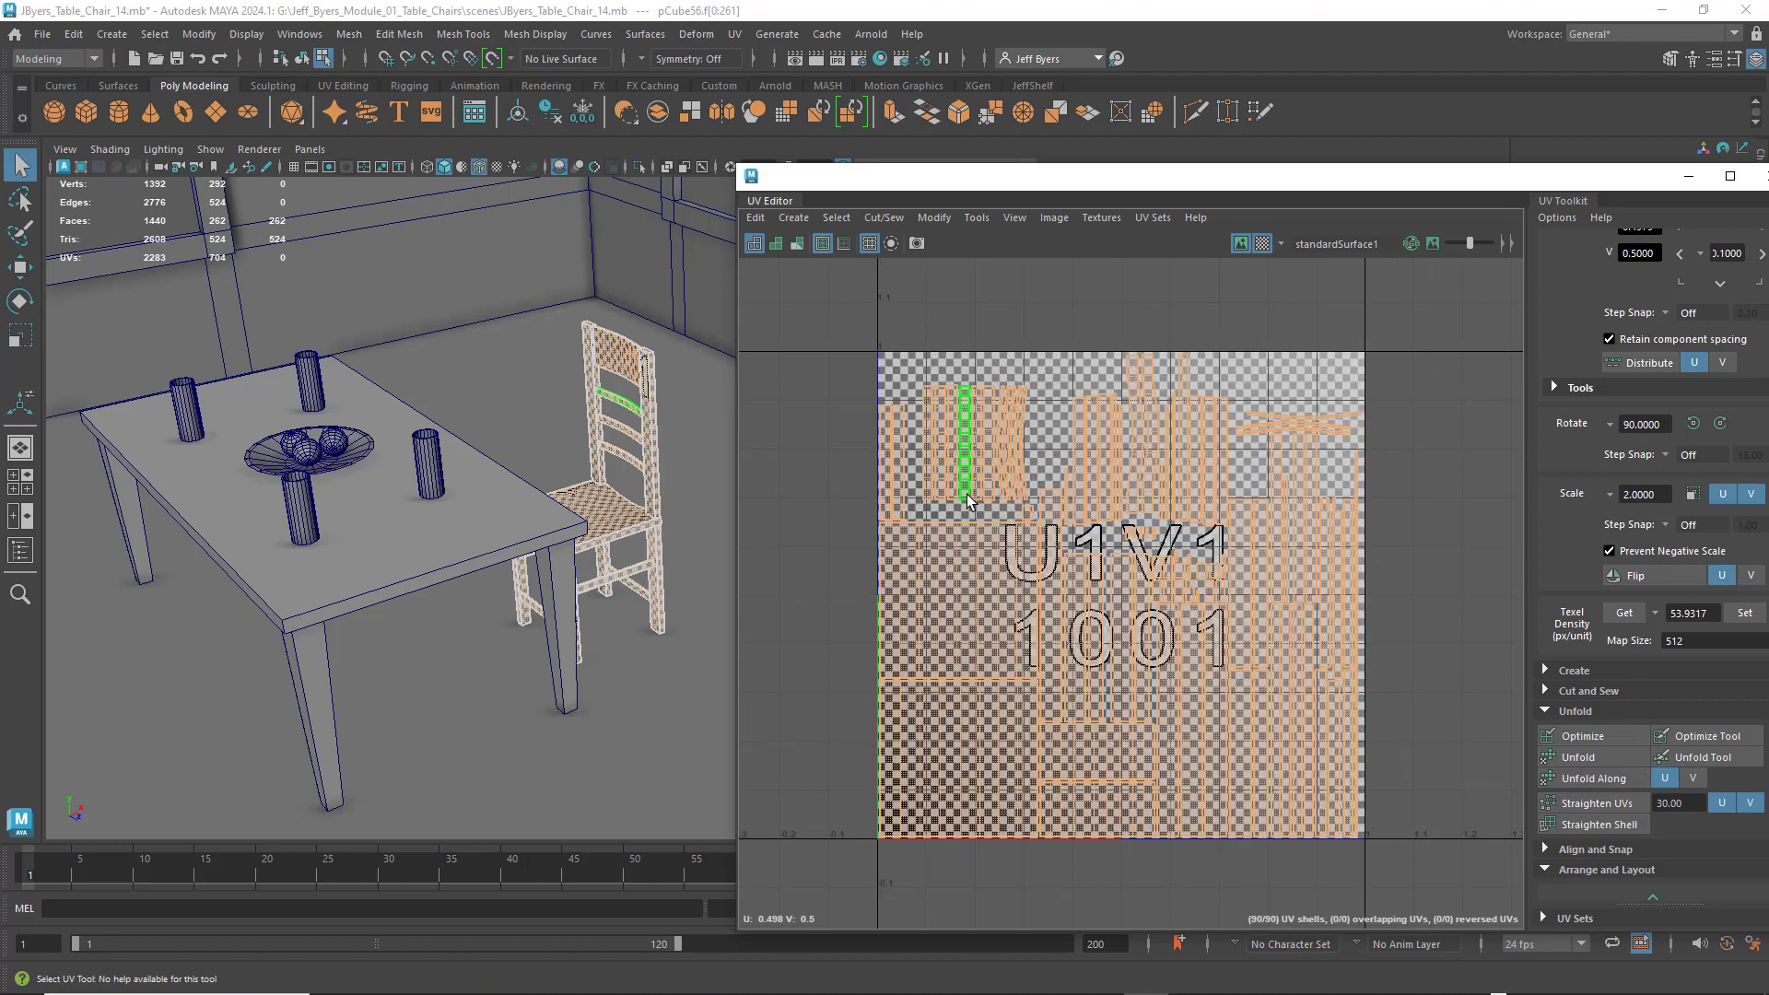
{"action": "scroll", "coordinate": [574, 527], "scroll_direction": "up", "scroll_amount": 3}
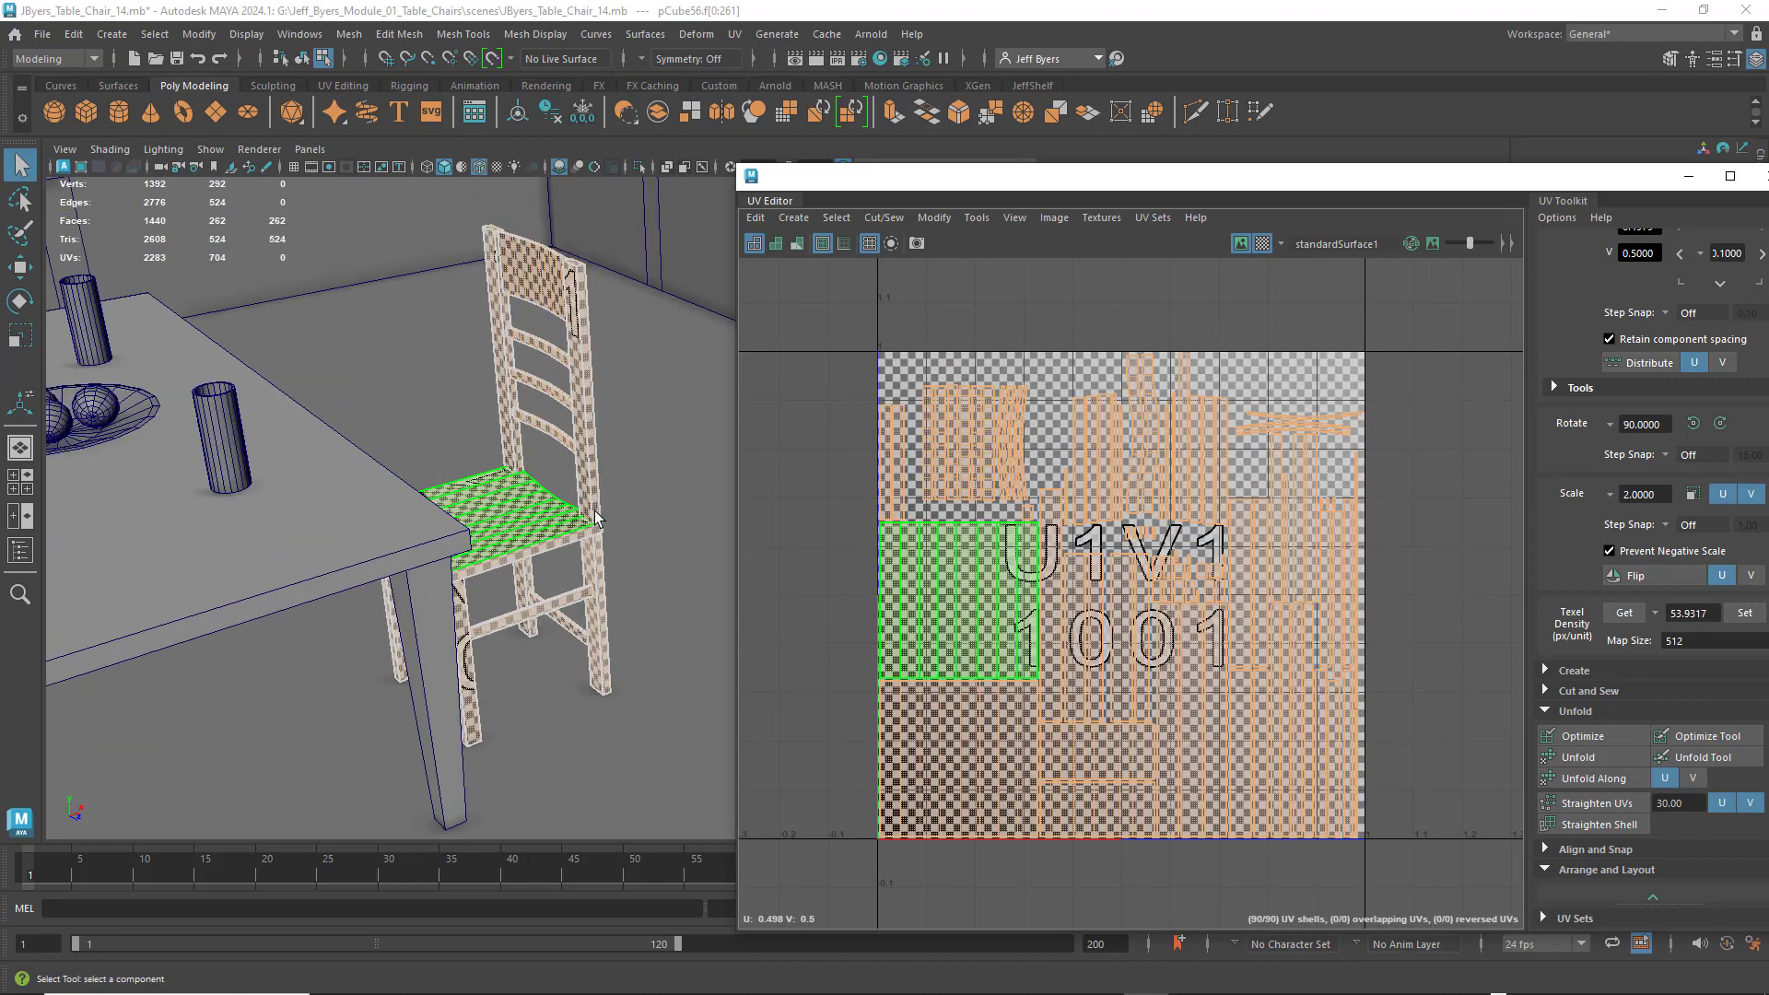
{"action": "key", "text": "r"}
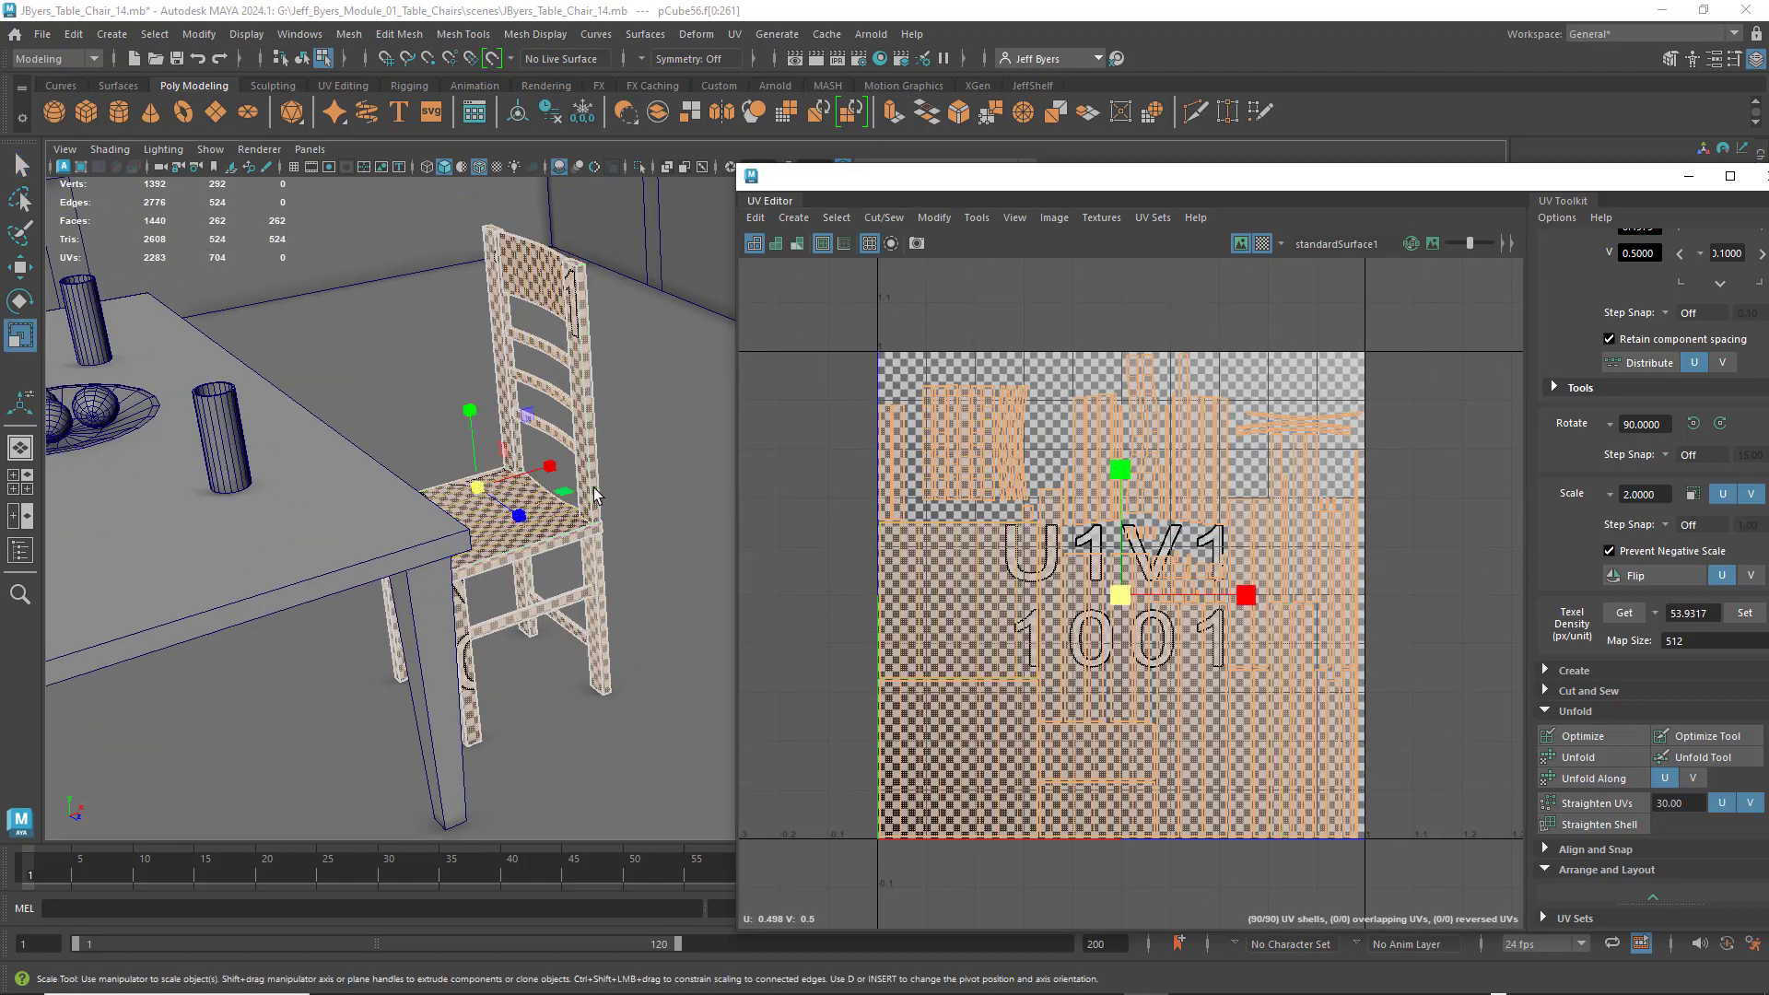
{"action": "key", "text": "e"}
{"action": "key", "text": "r"}
{"action": "left_click_drag", "start_coordinate": [1131, 597], "coordinate": [1099, 599]}
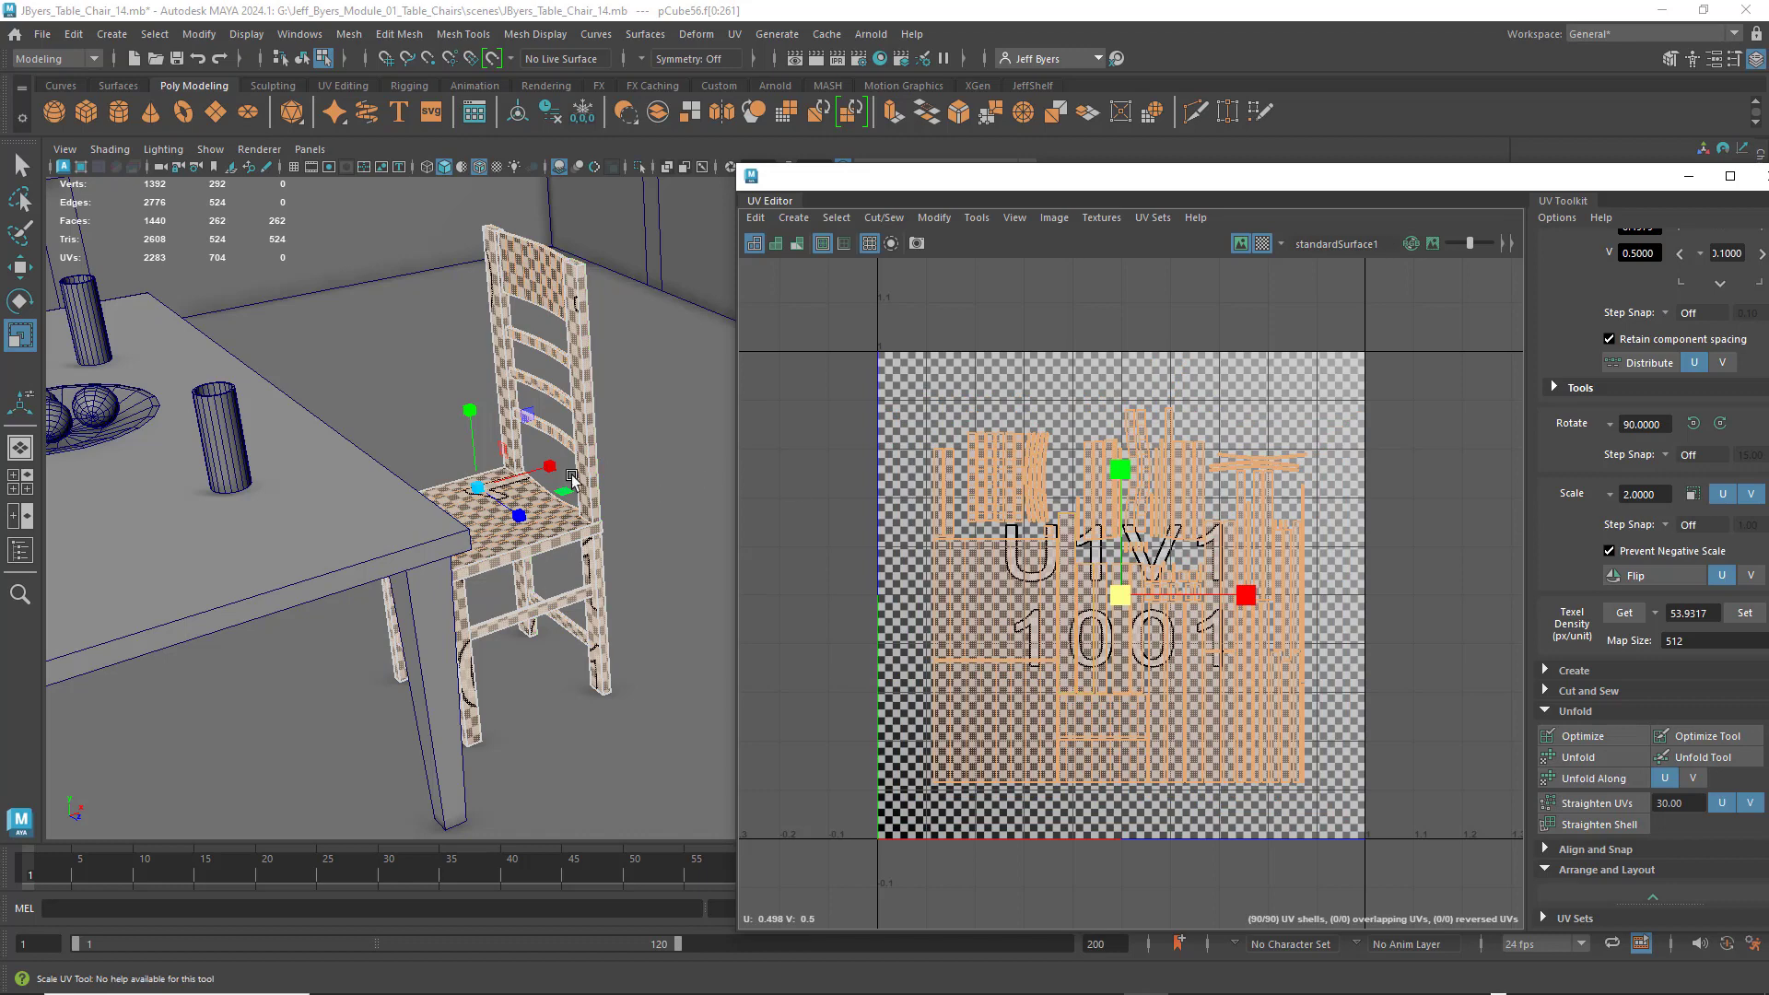
- Return to object selection and select the table and chair together
{"action": "left_click_drag", "start_coordinate": [475, 505], "coordinate": [456, 509], "text": "alt"}
{"action": "left_click", "coordinate": [432, 553]}
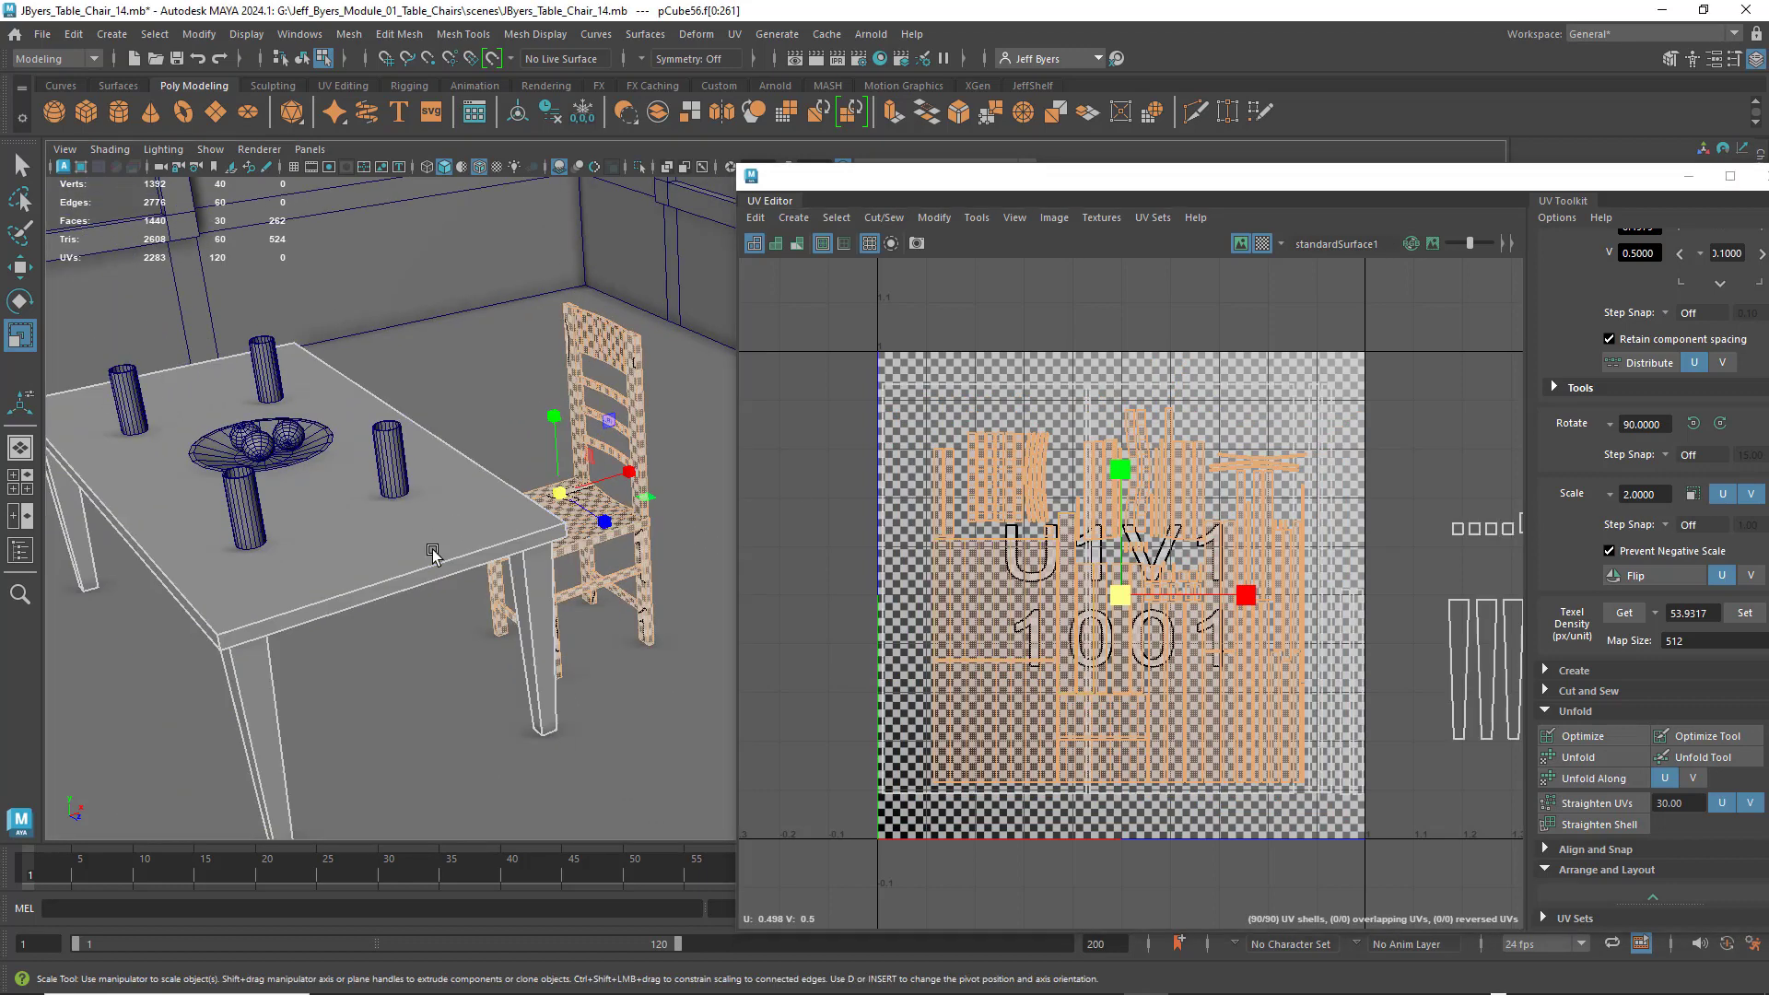
{"action": "left_click", "coordinate": [302, 58]}
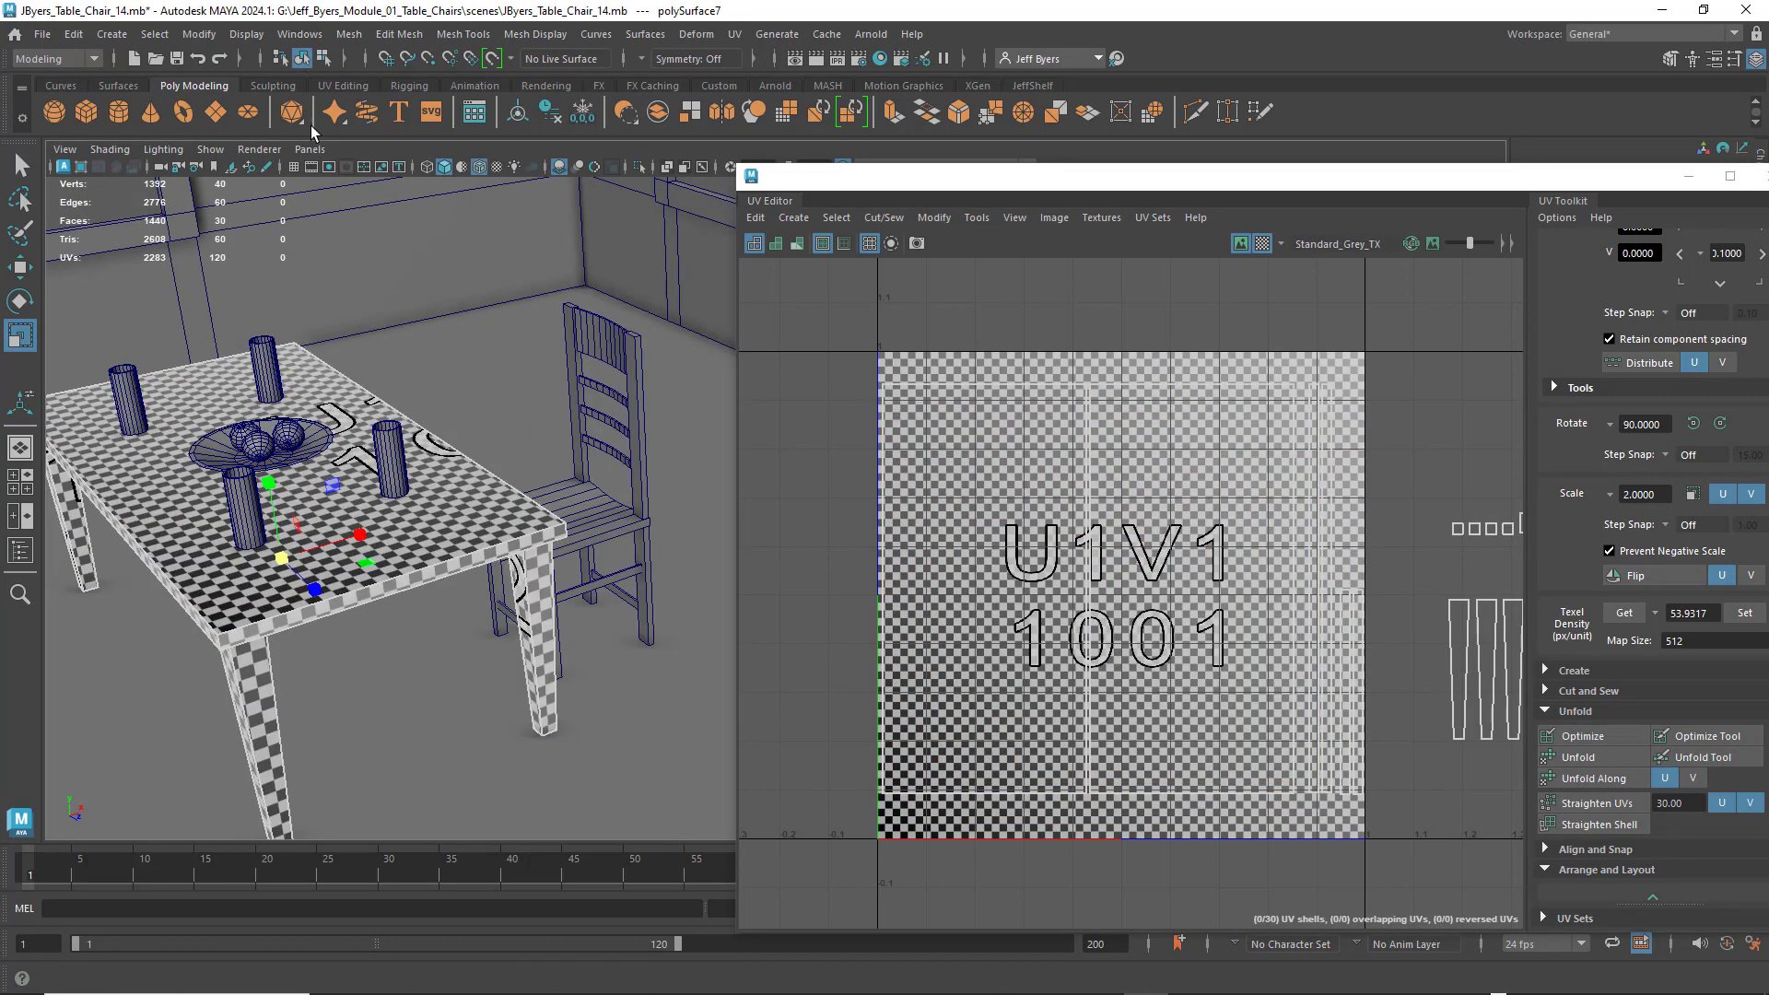
{"action": "left_click", "coordinate": [613, 526]}
- Compare the size of the checker squares on the chair and the table from several angles and distances
{"action": "left_click_drag", "start_coordinate": [613, 525], "coordinate": [512, 586], "text": "alt"}
{"action": "scroll", "coordinate": [571, 569], "scroll_direction": "up", "scroll_amount": 2}
{"action": "middle_click_drag", "start_coordinate": [512, 586], "coordinate": [509, 516], "text": "alt"}
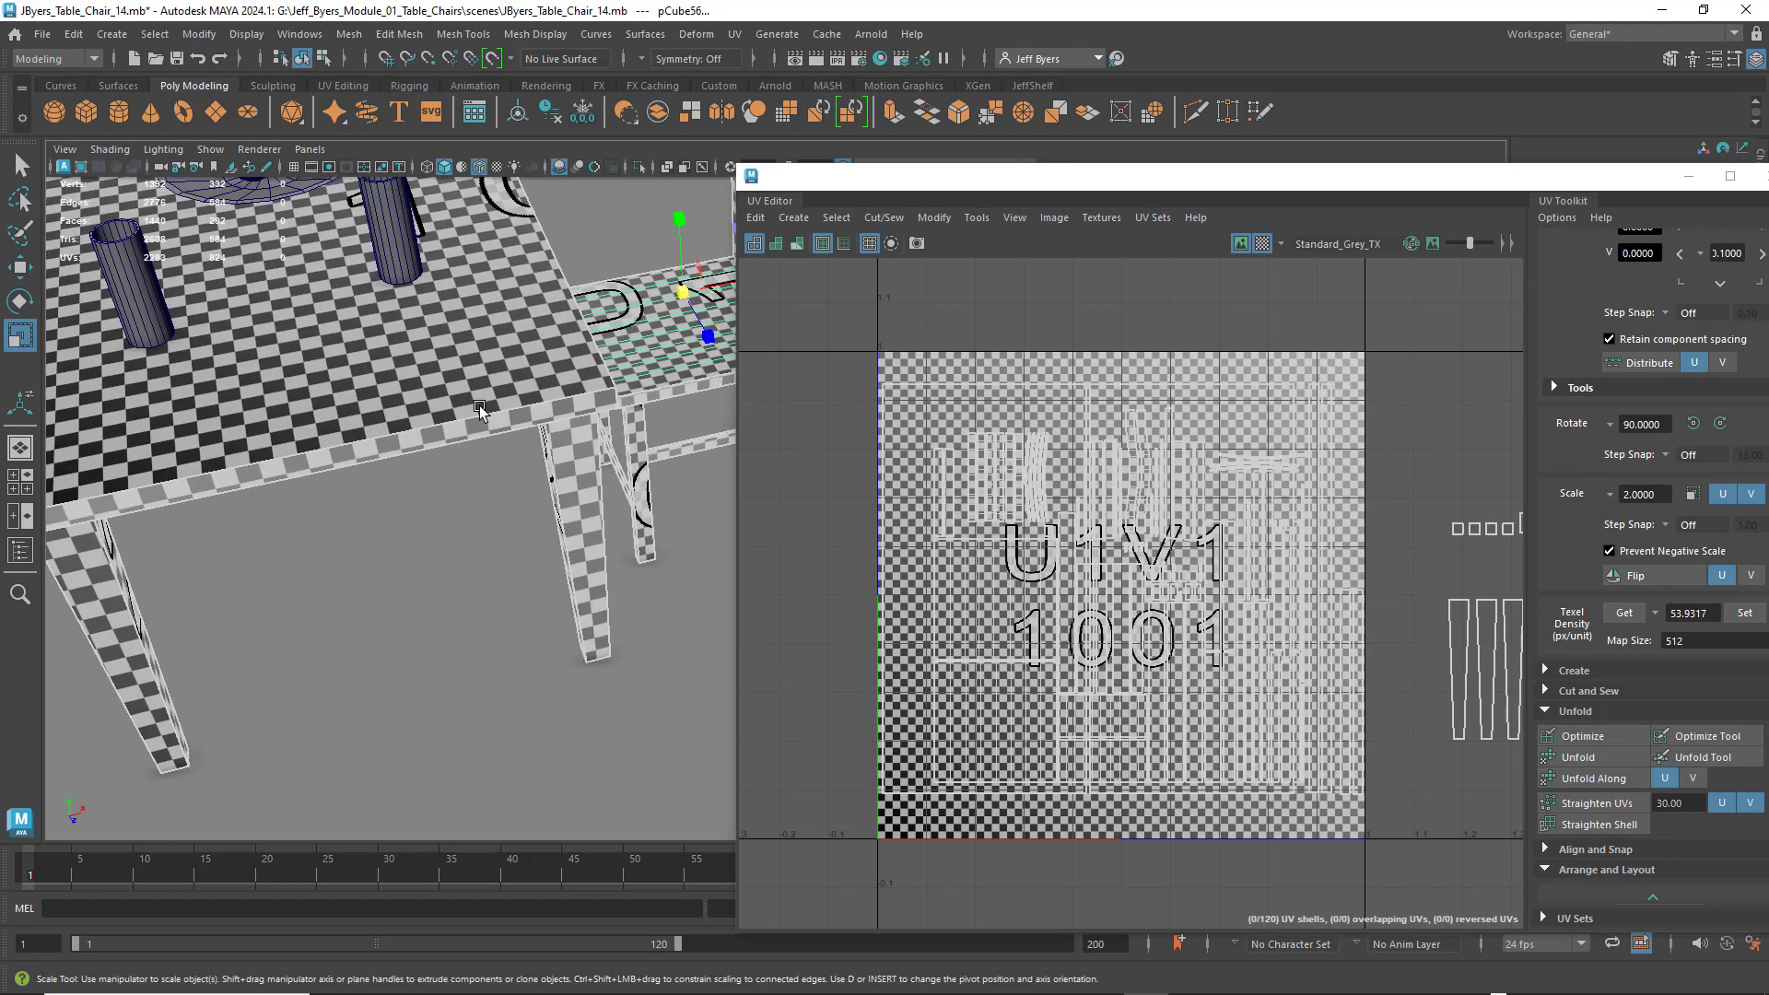
{"action": "middle_click_drag", "start_coordinate": [480, 406], "coordinate": [369, 627], "text": "alt"}
{"action": "left_click_drag", "start_coordinate": [369, 599], "coordinate": [433, 546], "text": "alt"}
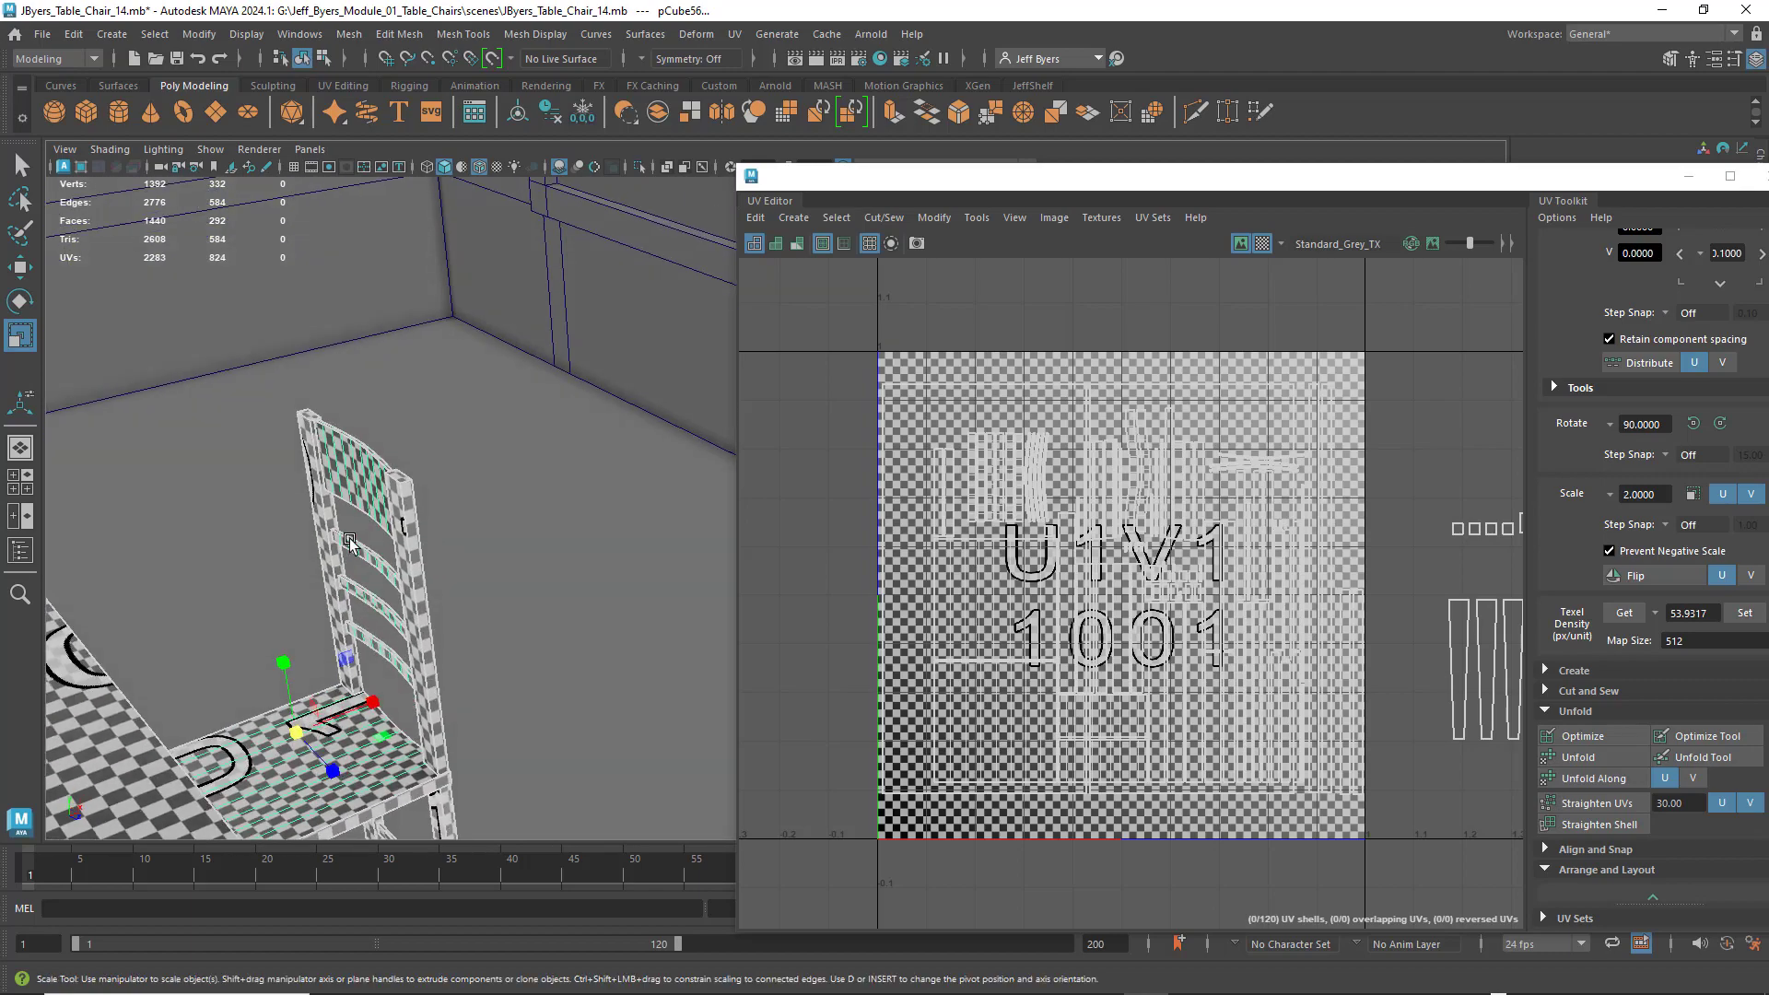
{"action": "scroll", "coordinate": [349, 542], "scroll_direction": "down", "scroll_amount": 4}
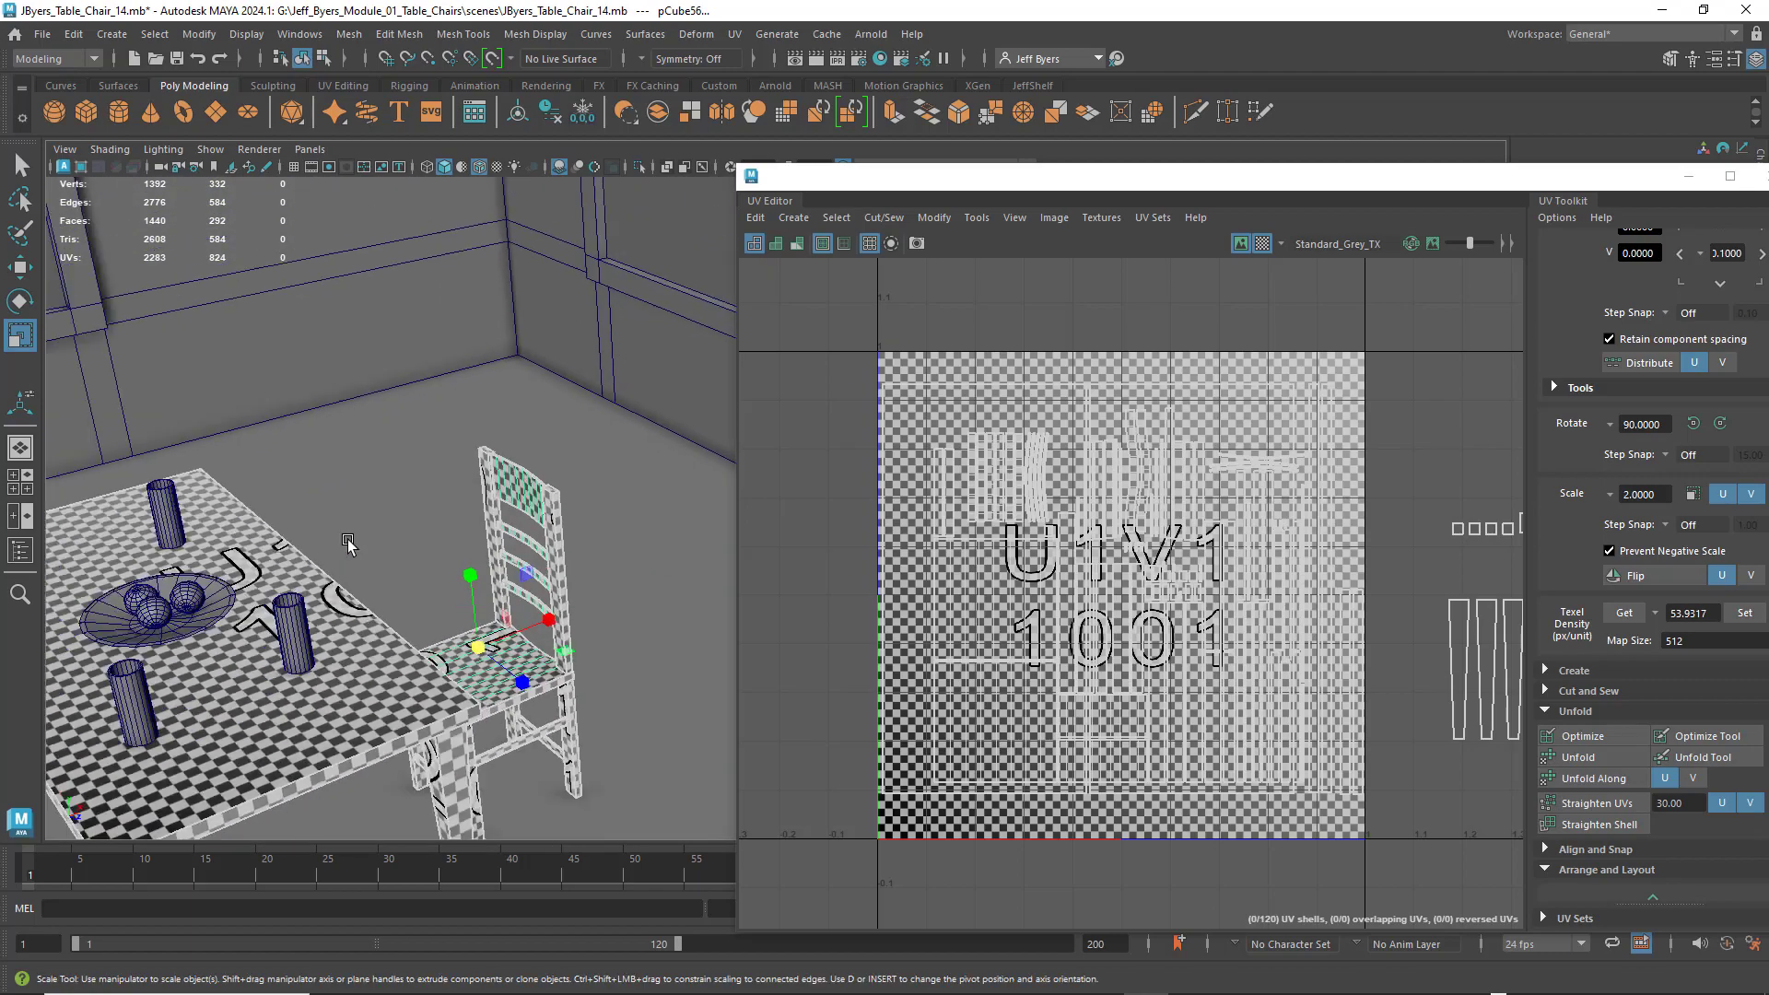
{"action": "middle_click_drag", "start_coordinate": [387, 492], "coordinate": [553, 419], "text": "alt"}
{"action": "left_click_drag", "start_coordinate": [461, 539], "coordinate": [549, 489], "text": "alt"}
{"action": "middle_click_drag", "start_coordinate": [477, 490], "coordinate": [600, 317], "text": "alt"}
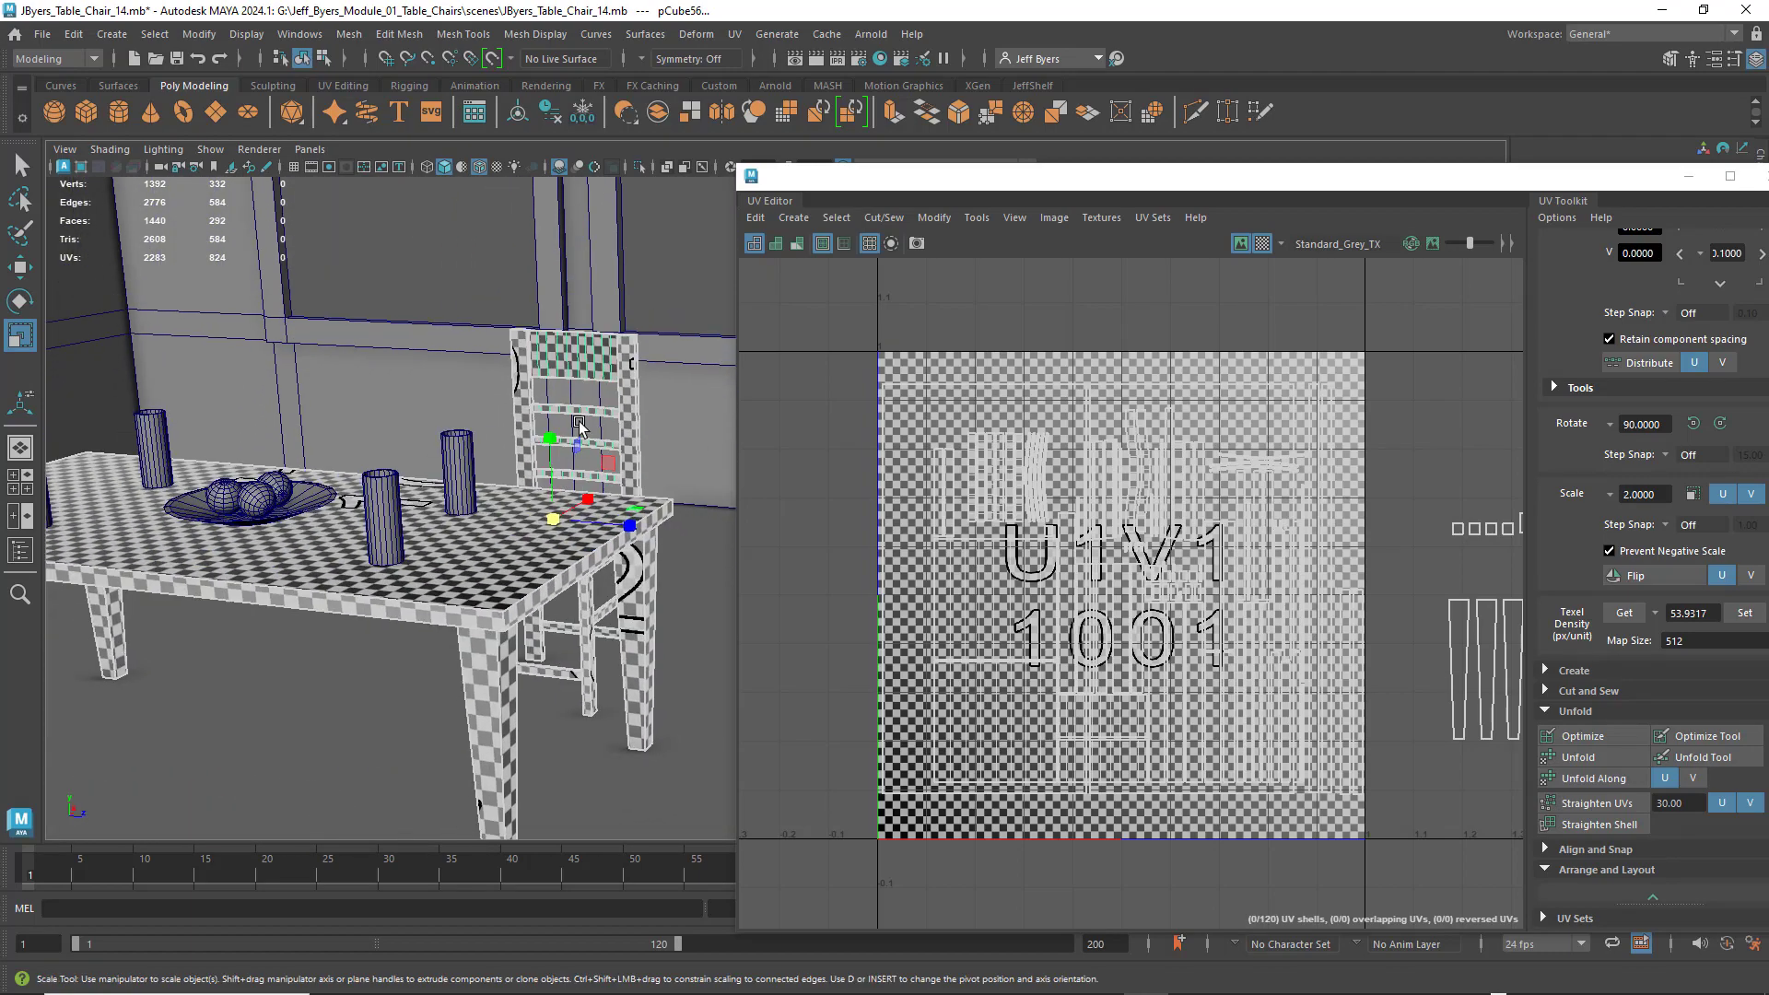
{"action": "left_click_drag", "start_coordinate": [581, 424], "coordinate": [516, 404], "text": "alt"}
{"action": "middle_click_drag", "start_coordinate": [662, 459], "coordinate": [527, 499], "text": "alt"}
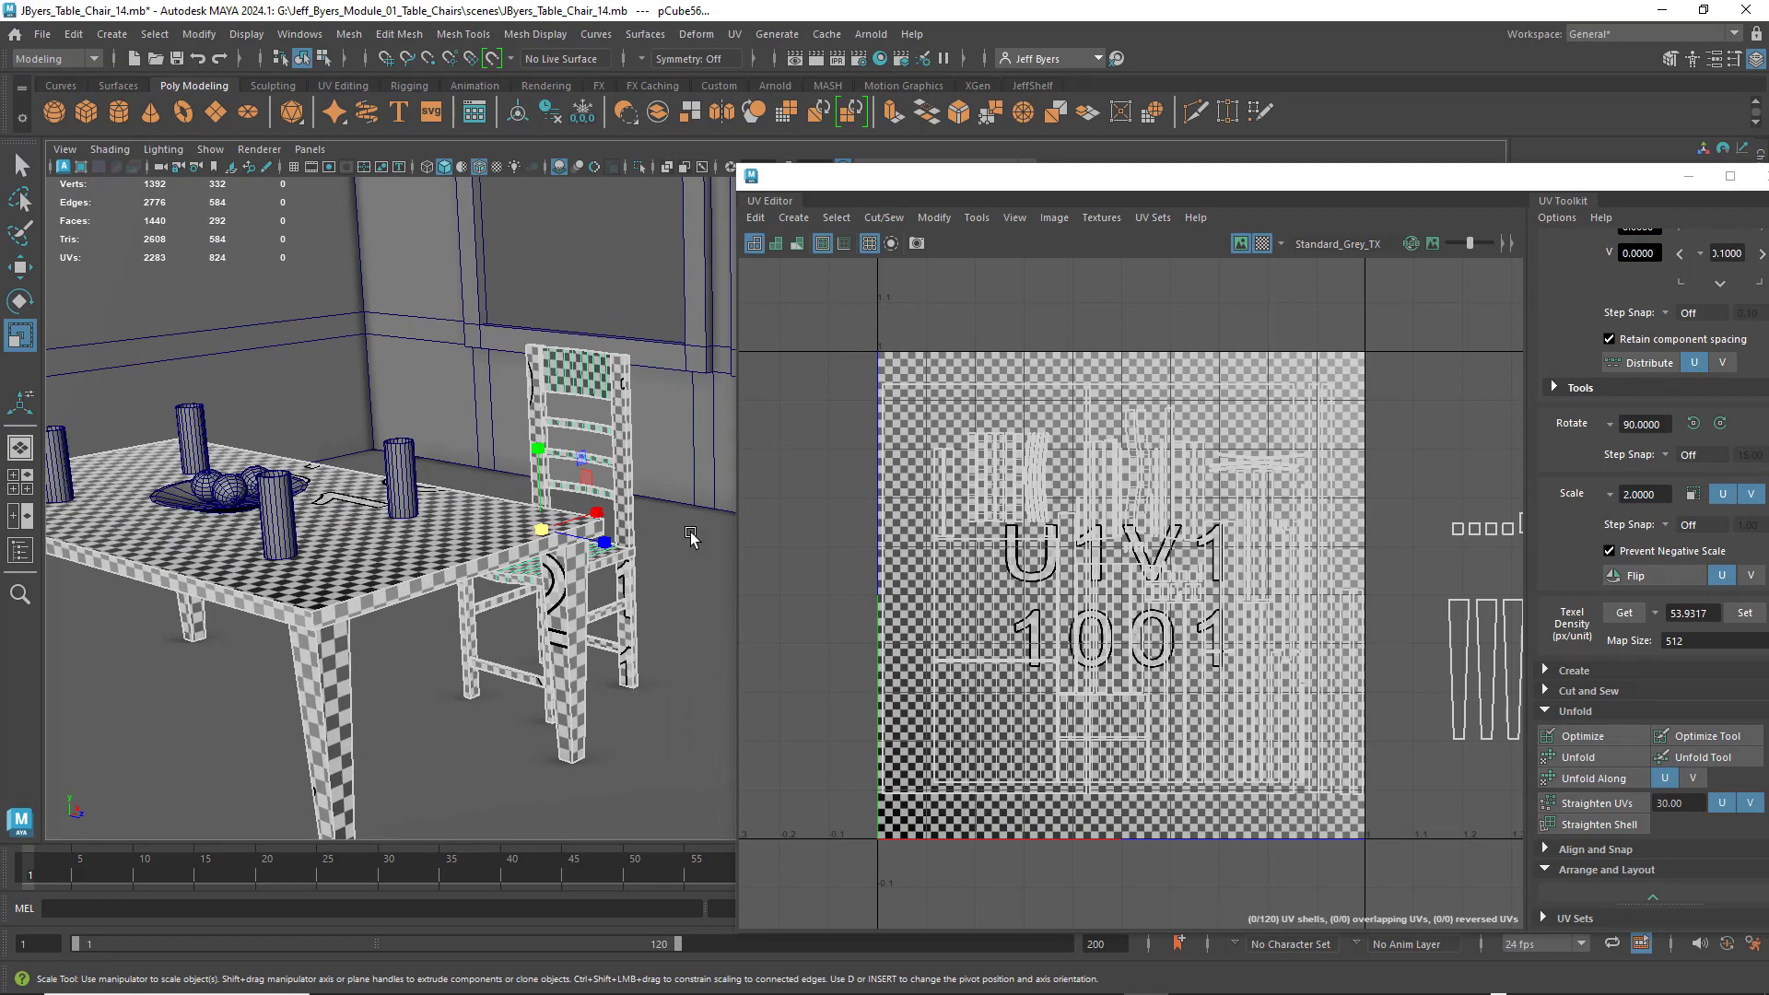
{"action": "left_click_drag", "start_coordinate": [691, 534], "coordinate": [476, 567], "text": "alt"}
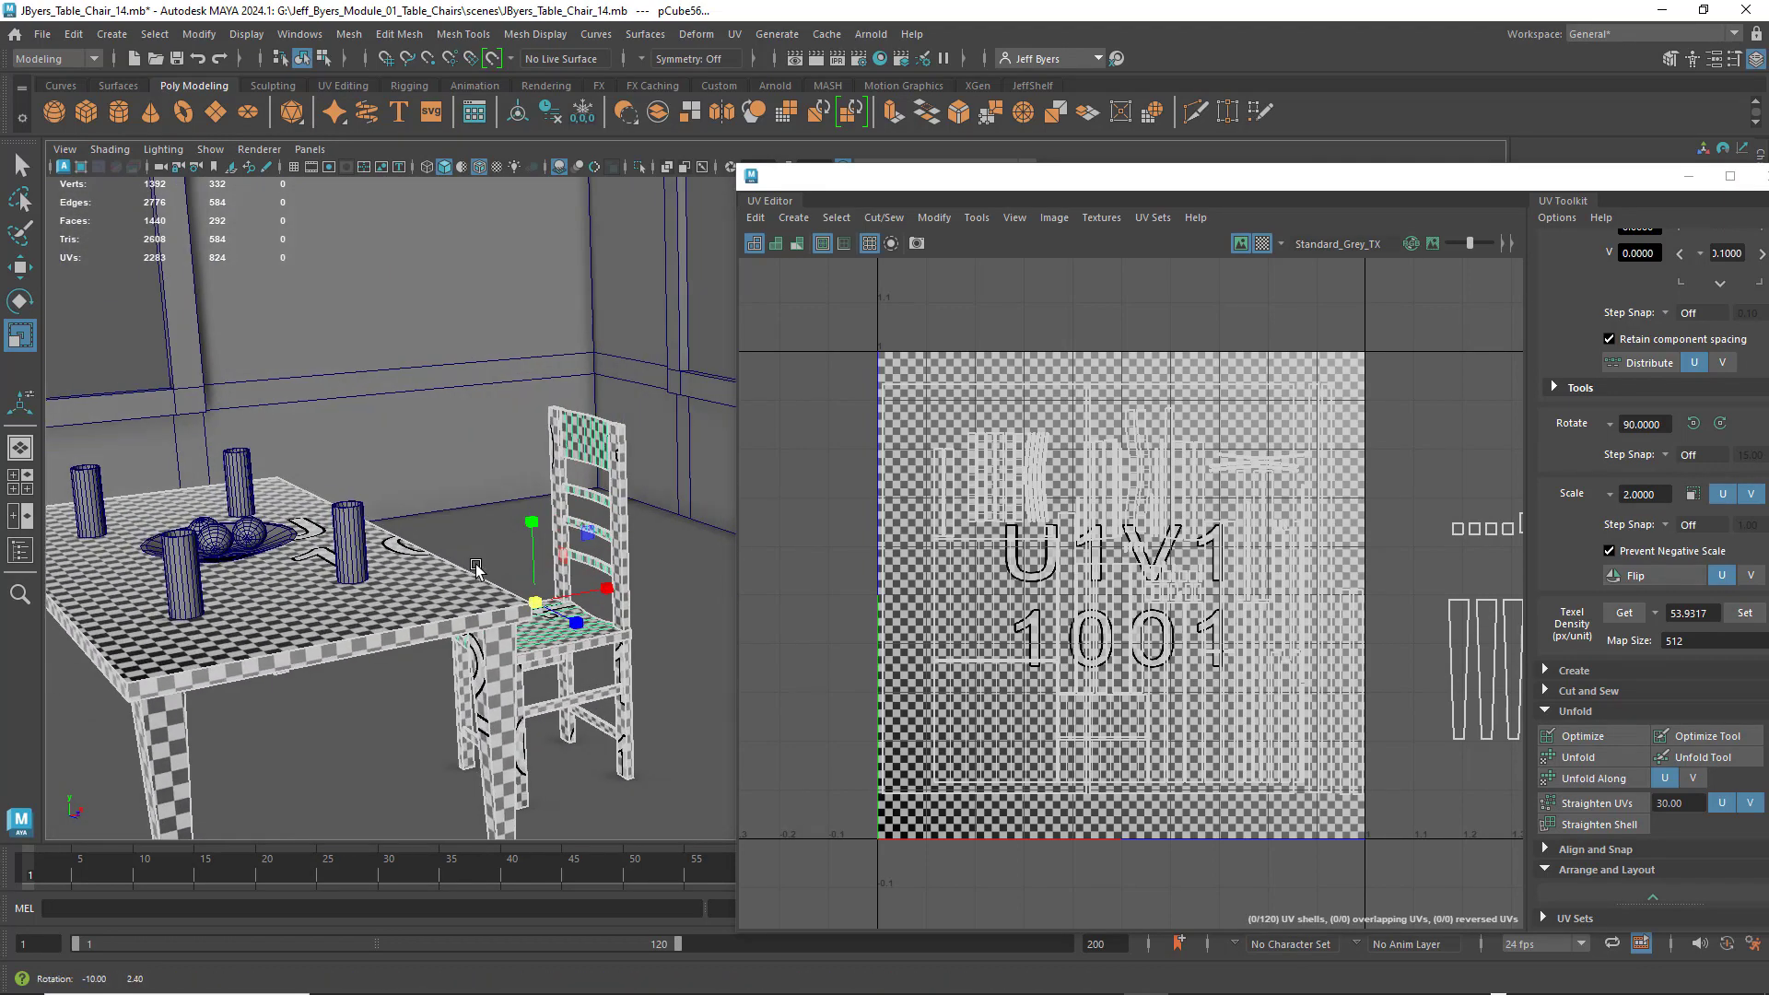
{"action": "scroll", "coordinate": [477, 567], "scroll_direction": "up", "scroll_amount": 4}
{"action": "scroll", "coordinate": [479, 565], "scroll_direction": "up", "scroll_amount": 4}
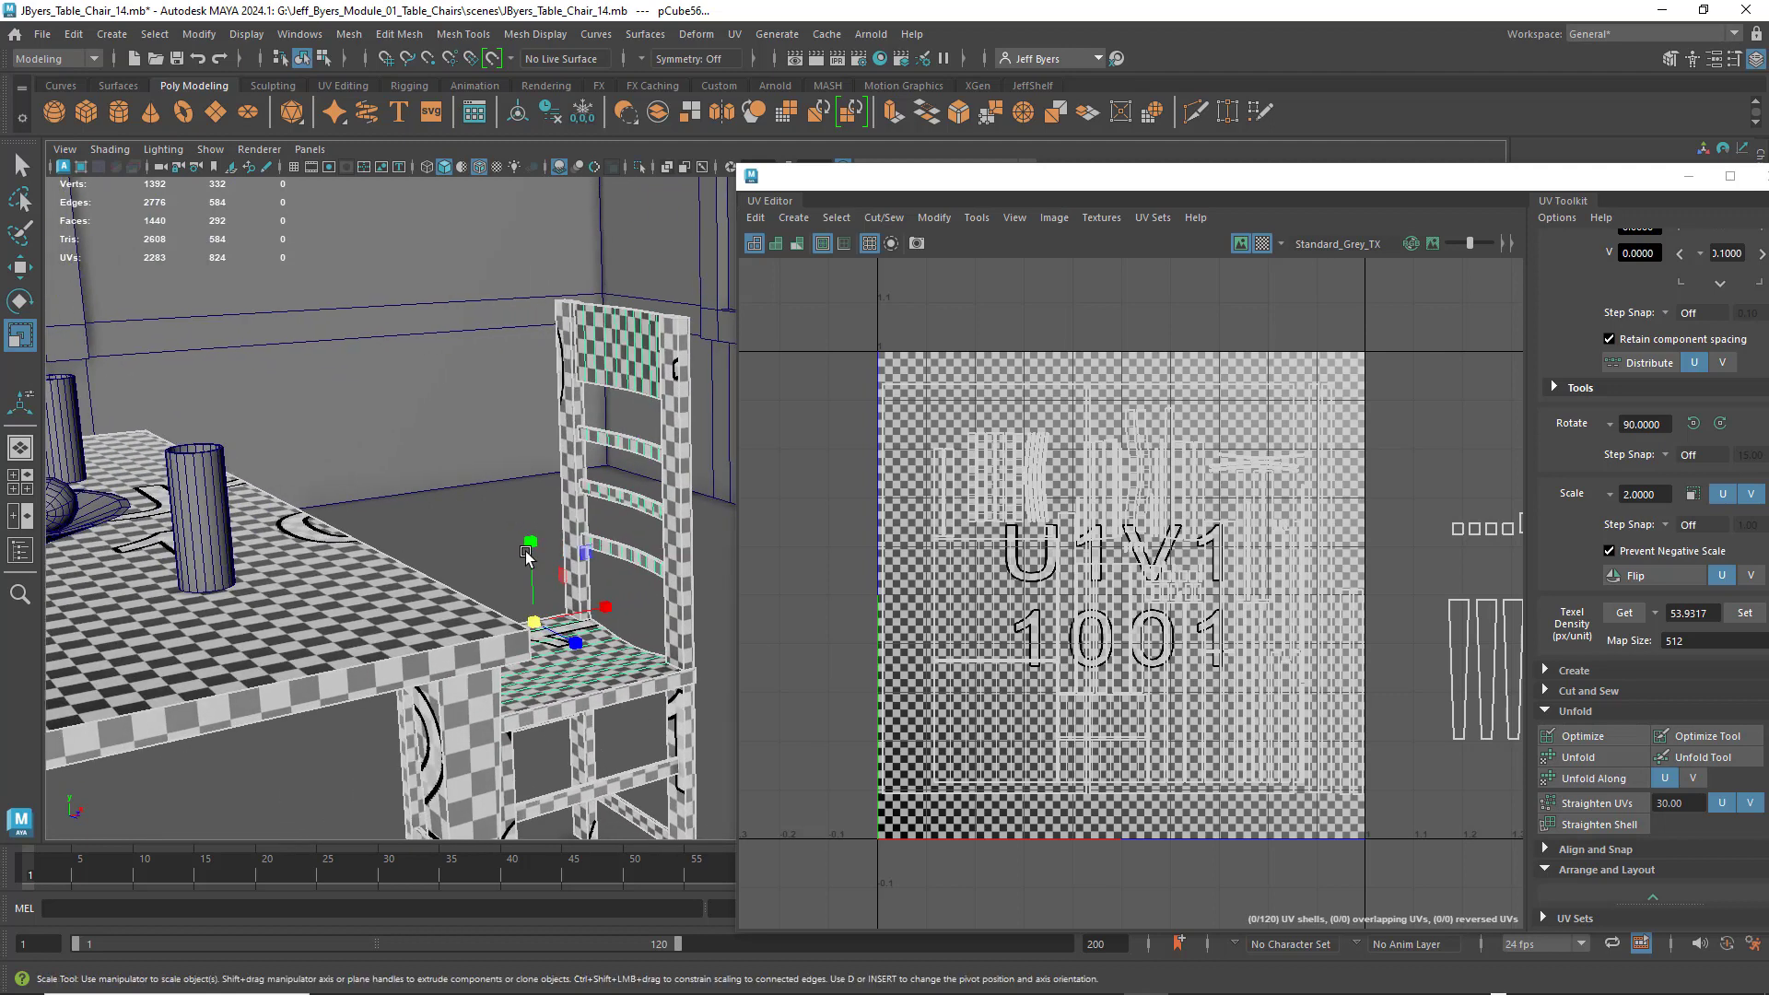
{"action": "scroll", "coordinate": [527, 554], "scroll_direction": "down", "scroll_amount": 3}
{"action": "scroll", "coordinate": [526, 553], "scroll_direction": "down", "scroll_amount": 3}
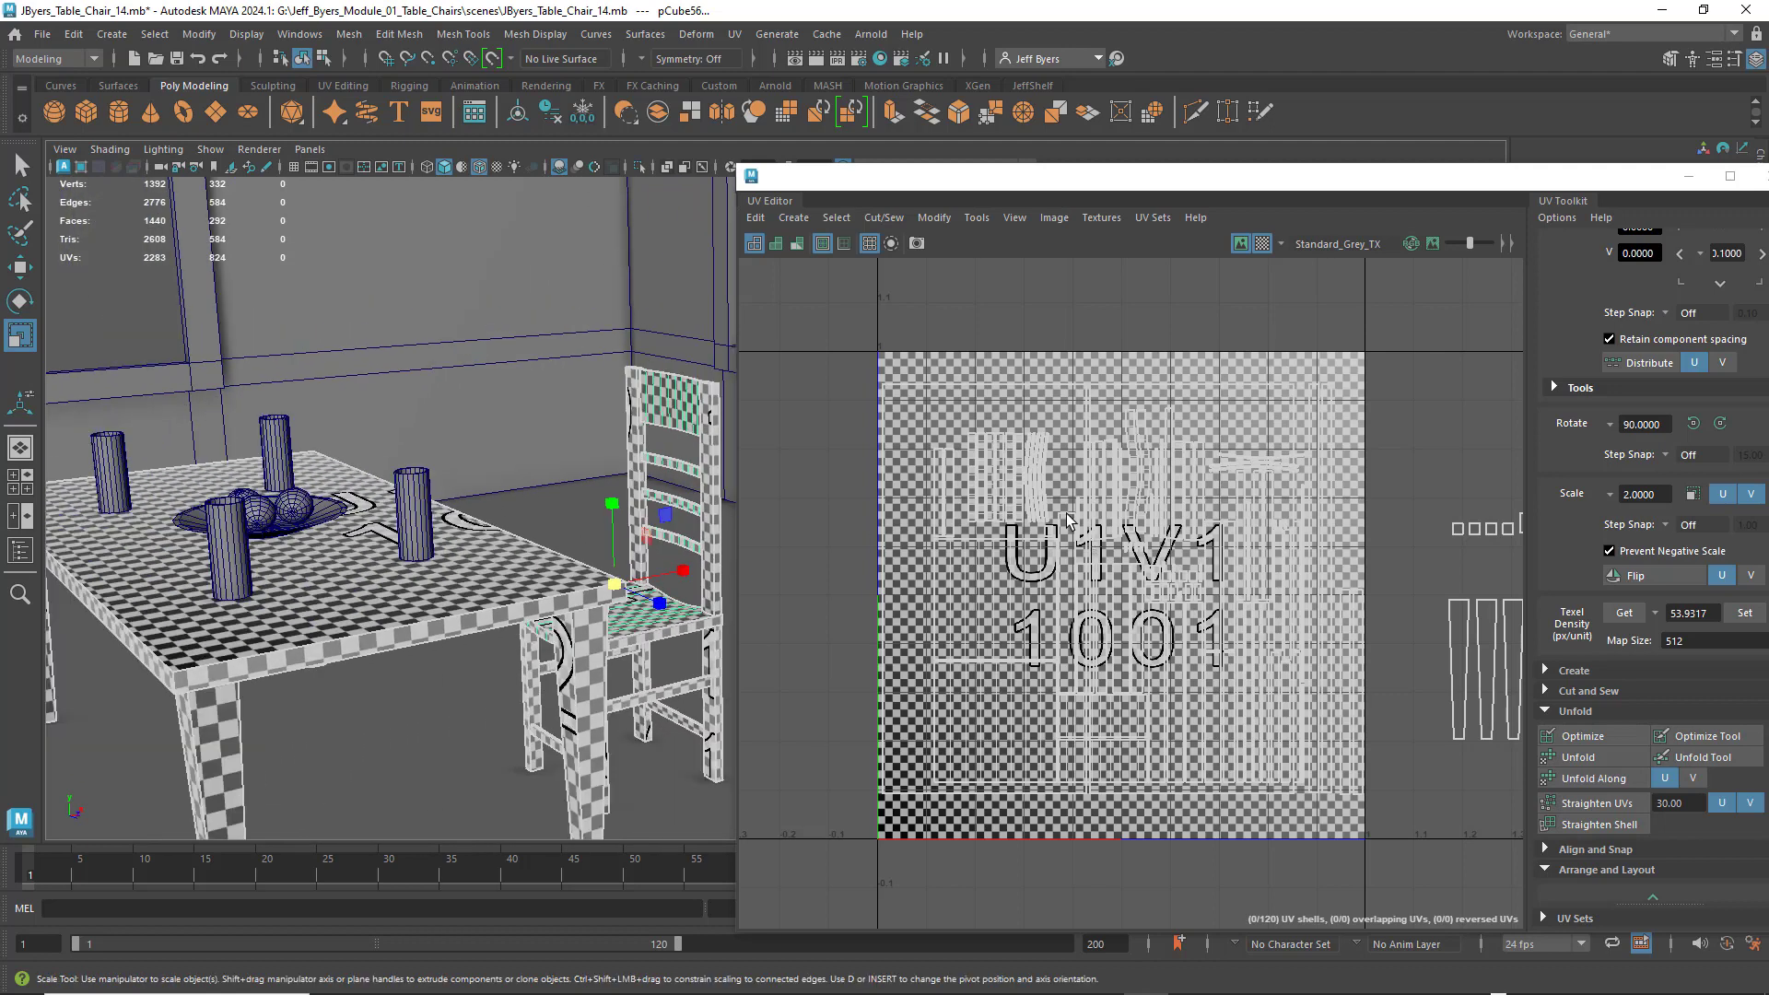
- Select all the chair's UV shells with the checker map hidden, scale them down uniformly to about 65% of the tile's width, and show the map again
{"action": "left_click", "coordinate": [1262, 243]}
{"action": "left_click", "coordinate": [642, 410]}
{"action": "left_click", "coordinate": [643, 411]}
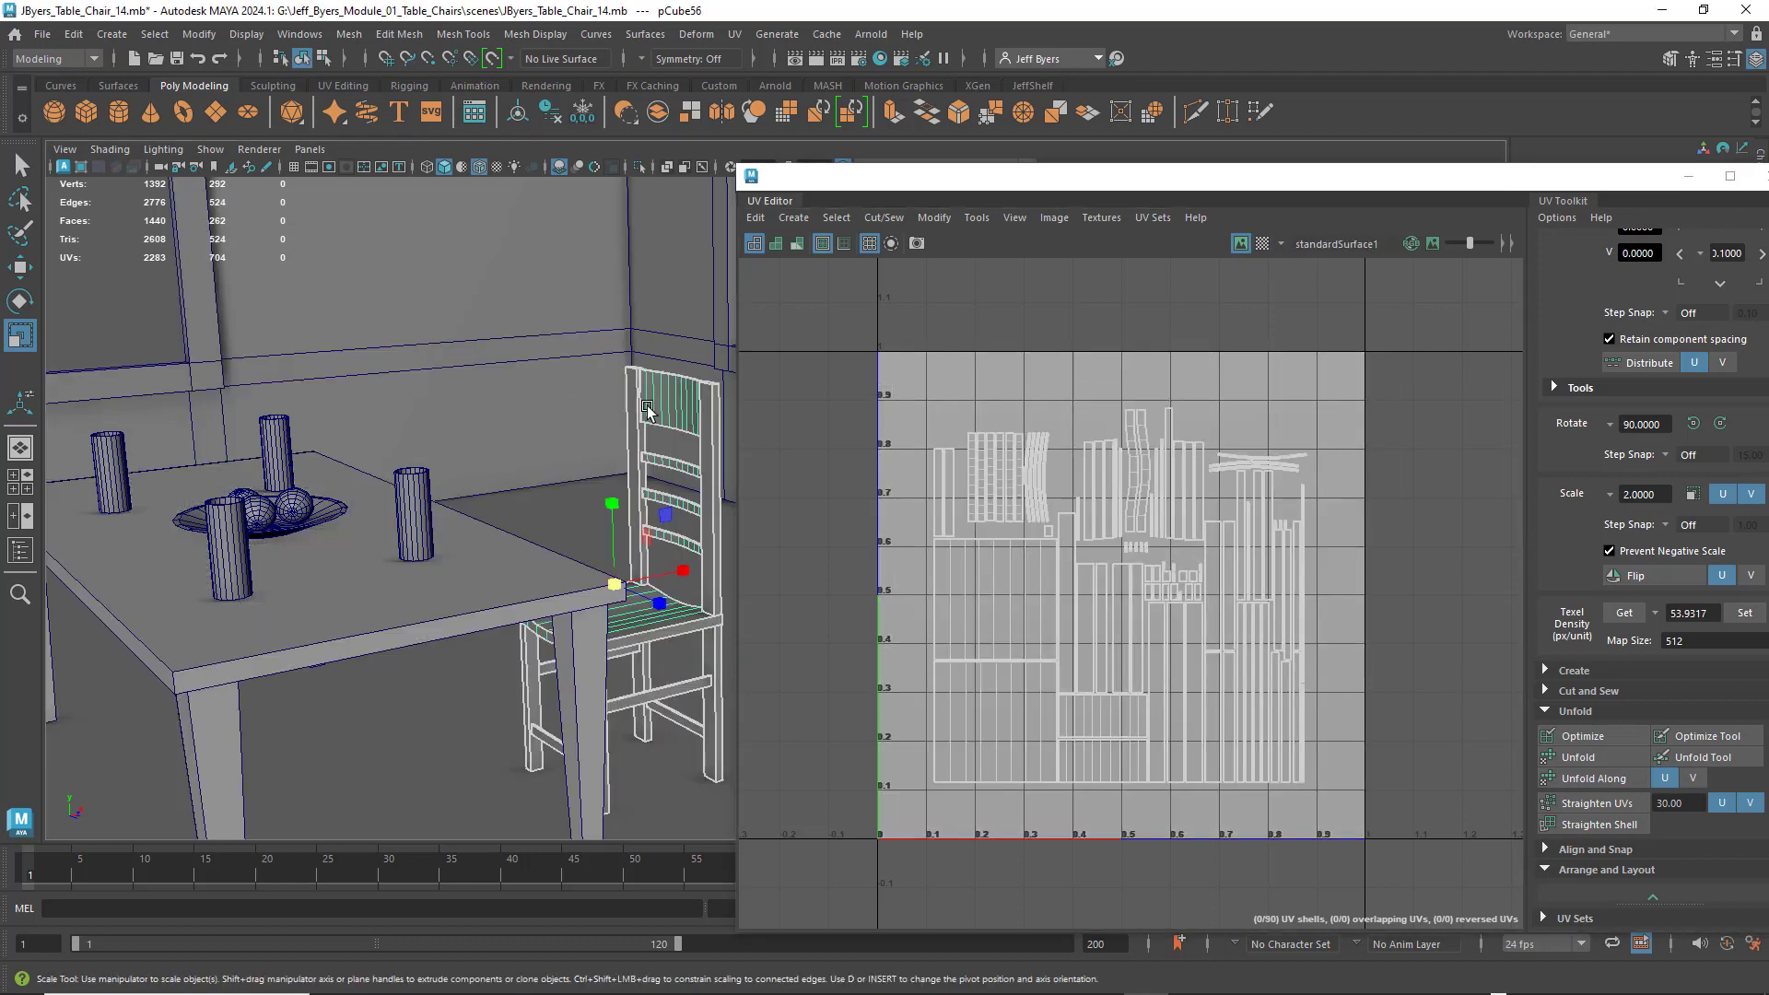
{"action": "right_click", "coordinate": [1027, 465]}
{"action": "right_click_drag", "start_coordinate": [1027, 464], "coordinate": [925, 435]}
{"action": "left_click_drag", "start_coordinate": [873, 356], "coordinate": [1369, 809]}
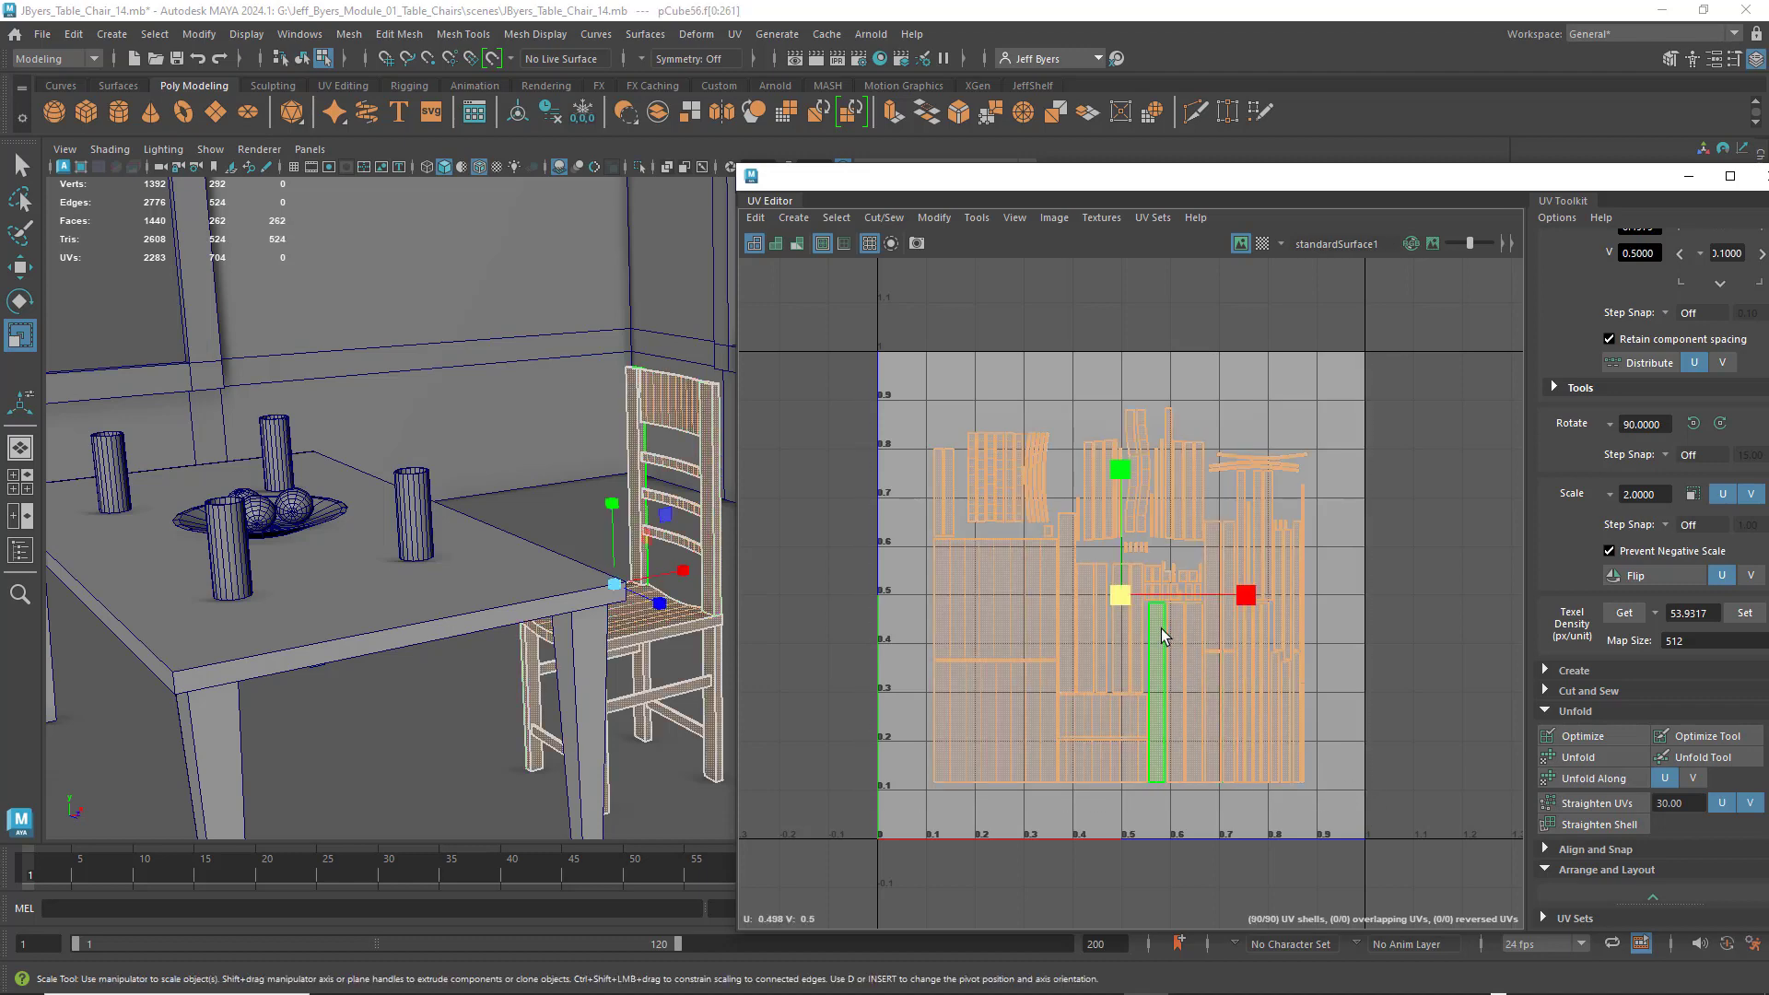
{"action": "mouse_move", "coordinate": [1118, 599]}
{"action": "left_mouse_down"}
{"action": "mouse_move", "coordinate": [1087, 593]}
{"action": "mouse_move", "coordinate": [1101, 593]}
{"action": "left_mouse_up"}
{"action": "left_click", "coordinate": [1262, 244]}
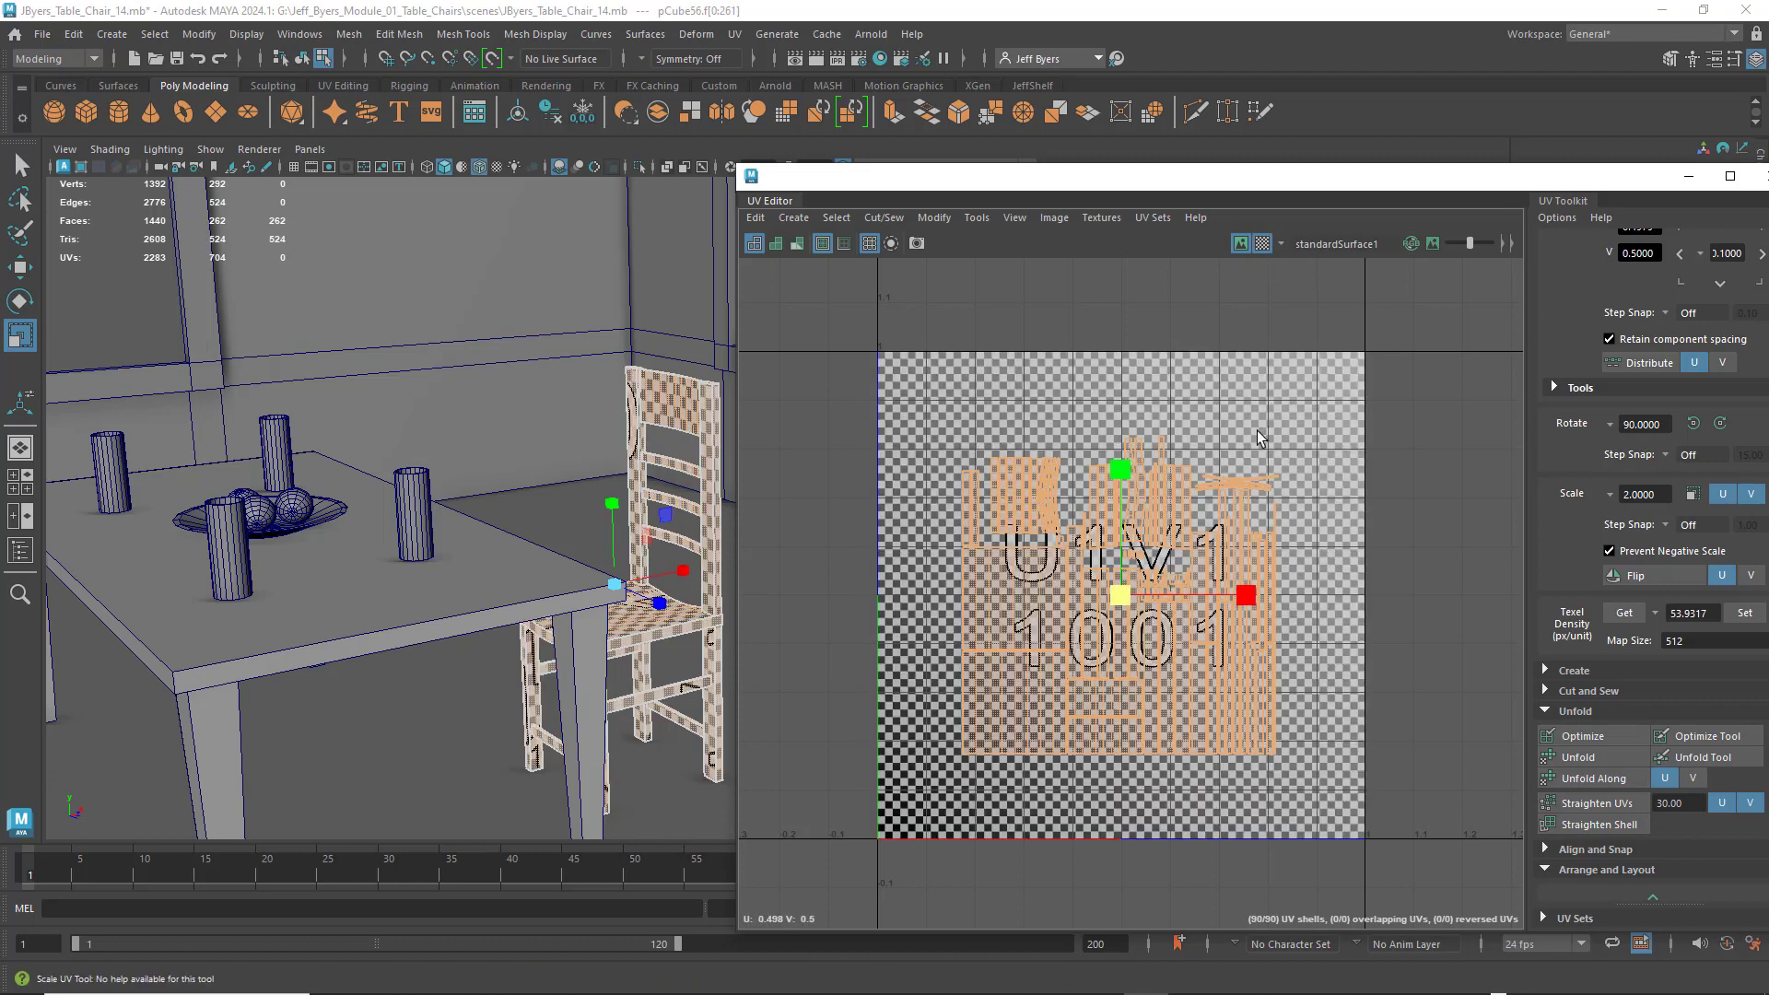
- Select the floor face and compare the size of its checker squares with those on the chair
{"action": "mouse_move", "coordinate": [626, 553]}
{"action": "left_mouse_down", "text": "alt"}
{"action": "mouse_move", "coordinate": [662, 551]}
{"action": "mouse_move", "coordinate": [645, 564]}
{"action": "left_mouse_up", "text": "alt"}
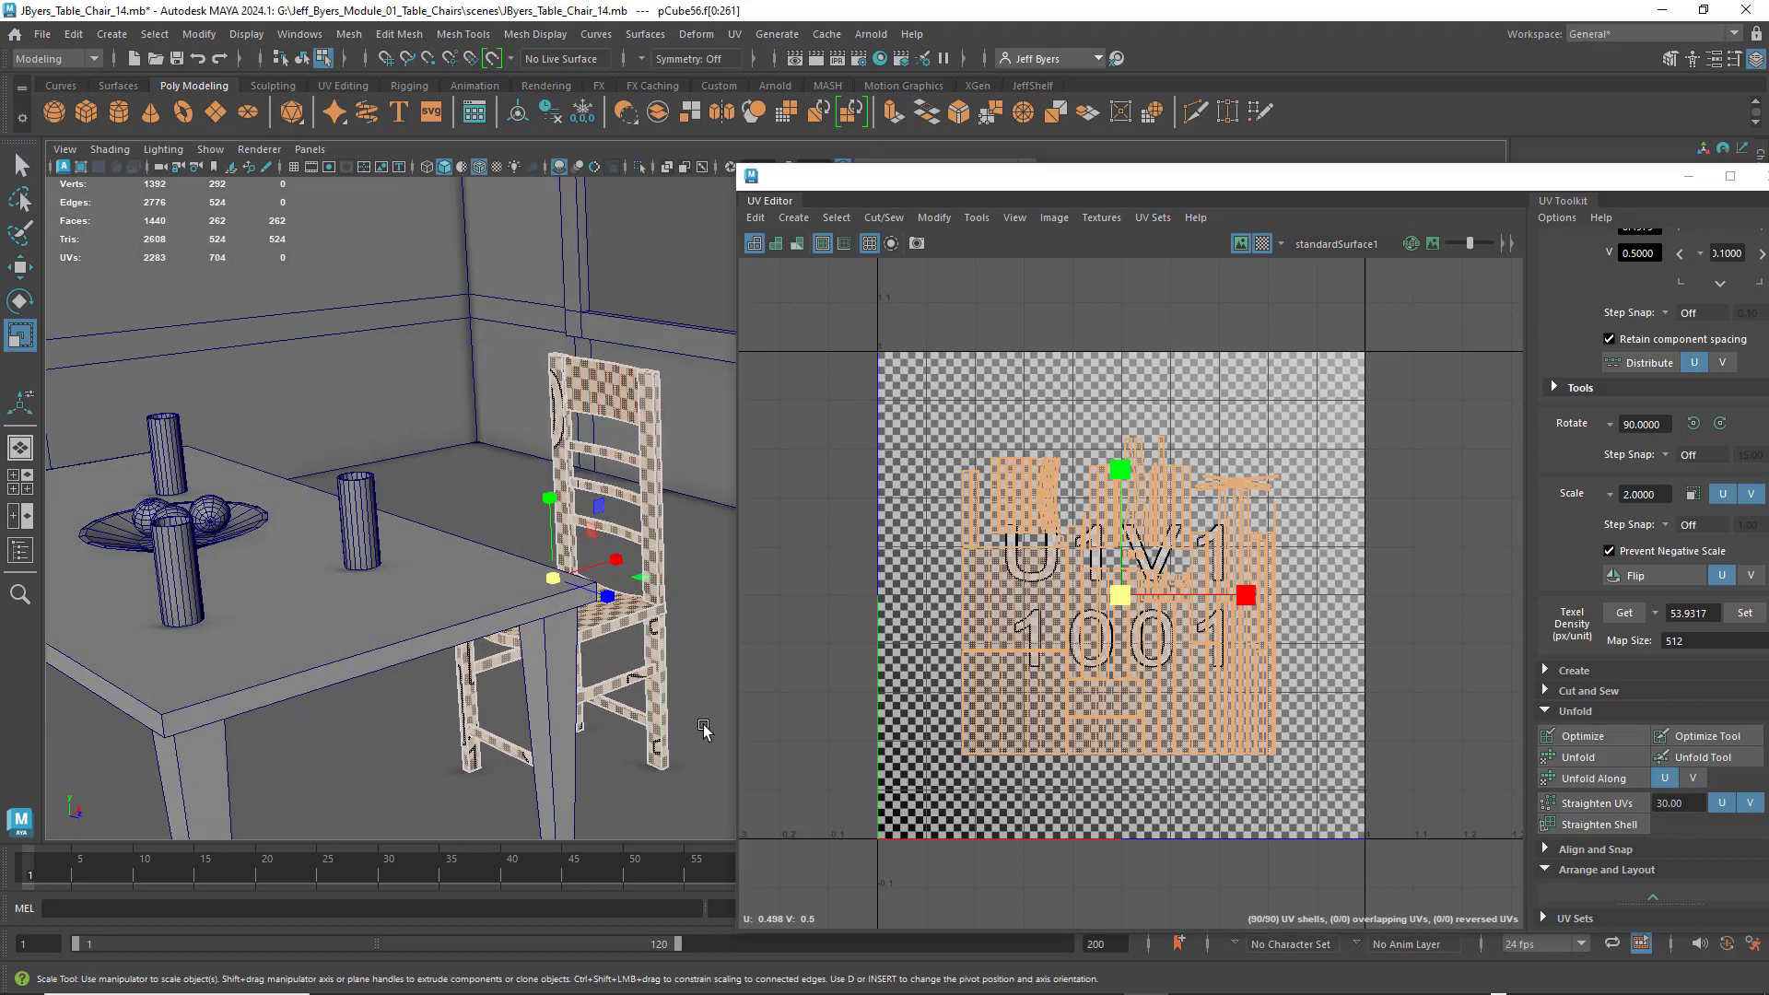
{"action": "scroll", "coordinate": [679, 645], "scroll_direction": "down", "scroll_amount": 5}
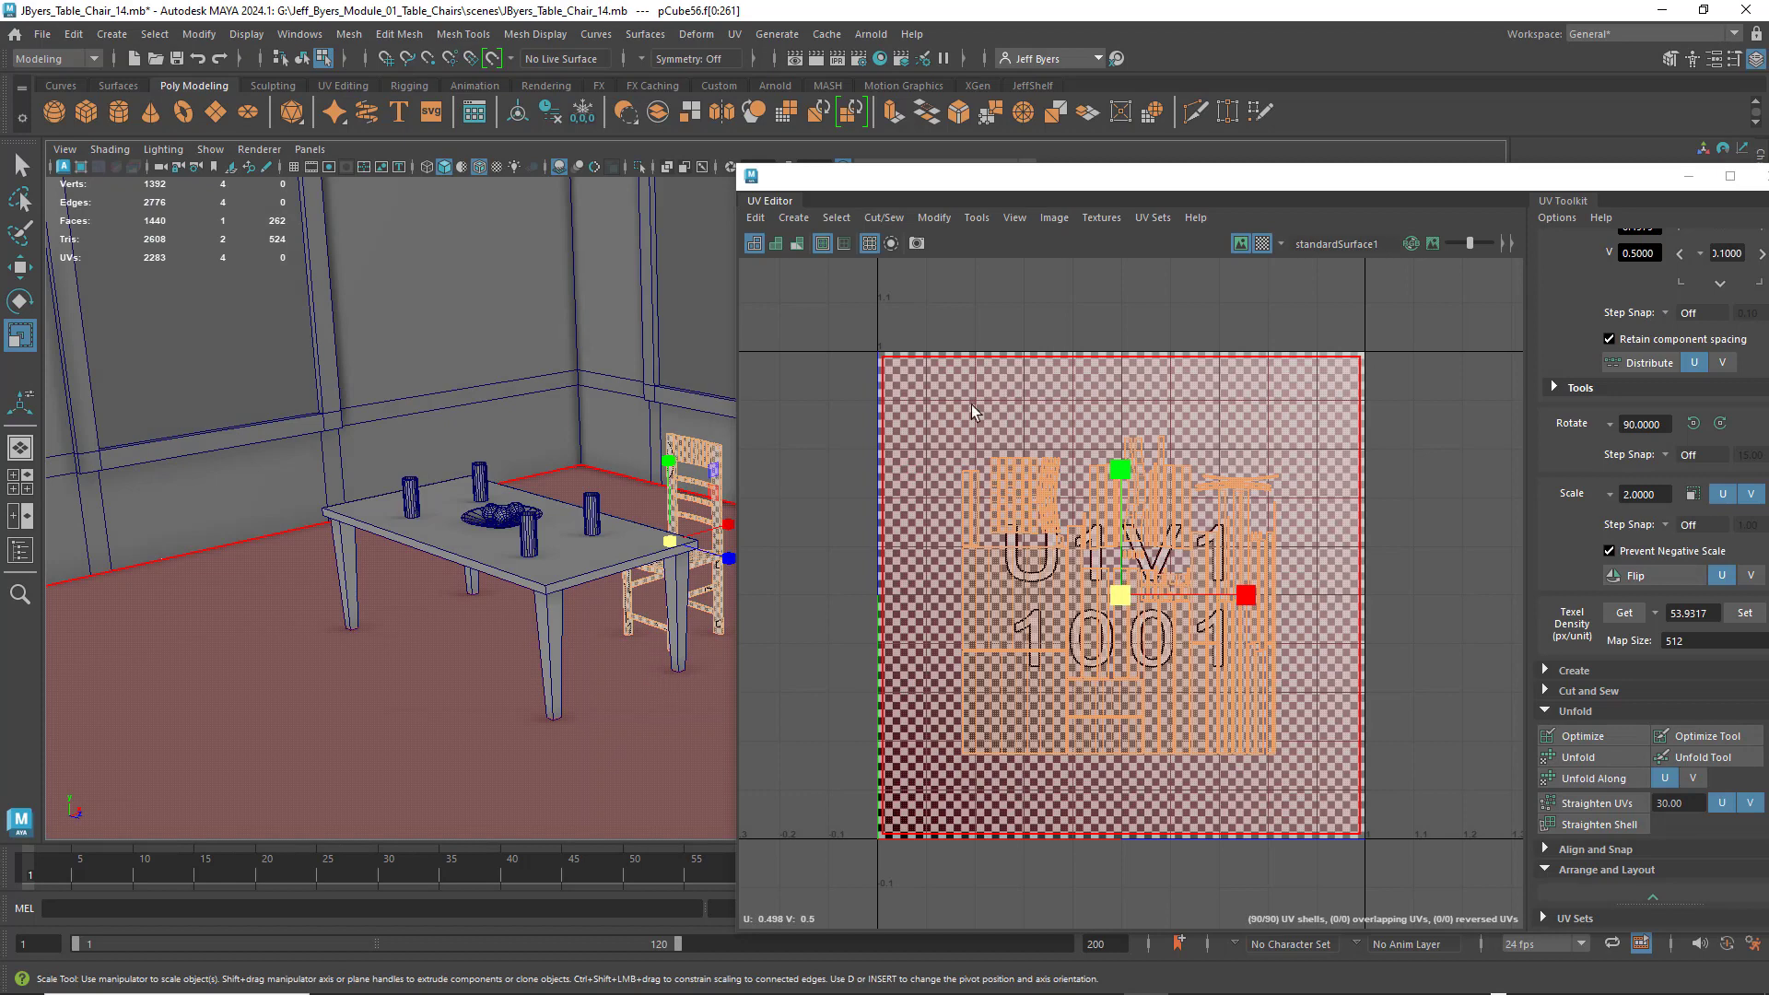
{"action": "left_click", "coordinate": [465, 790]}
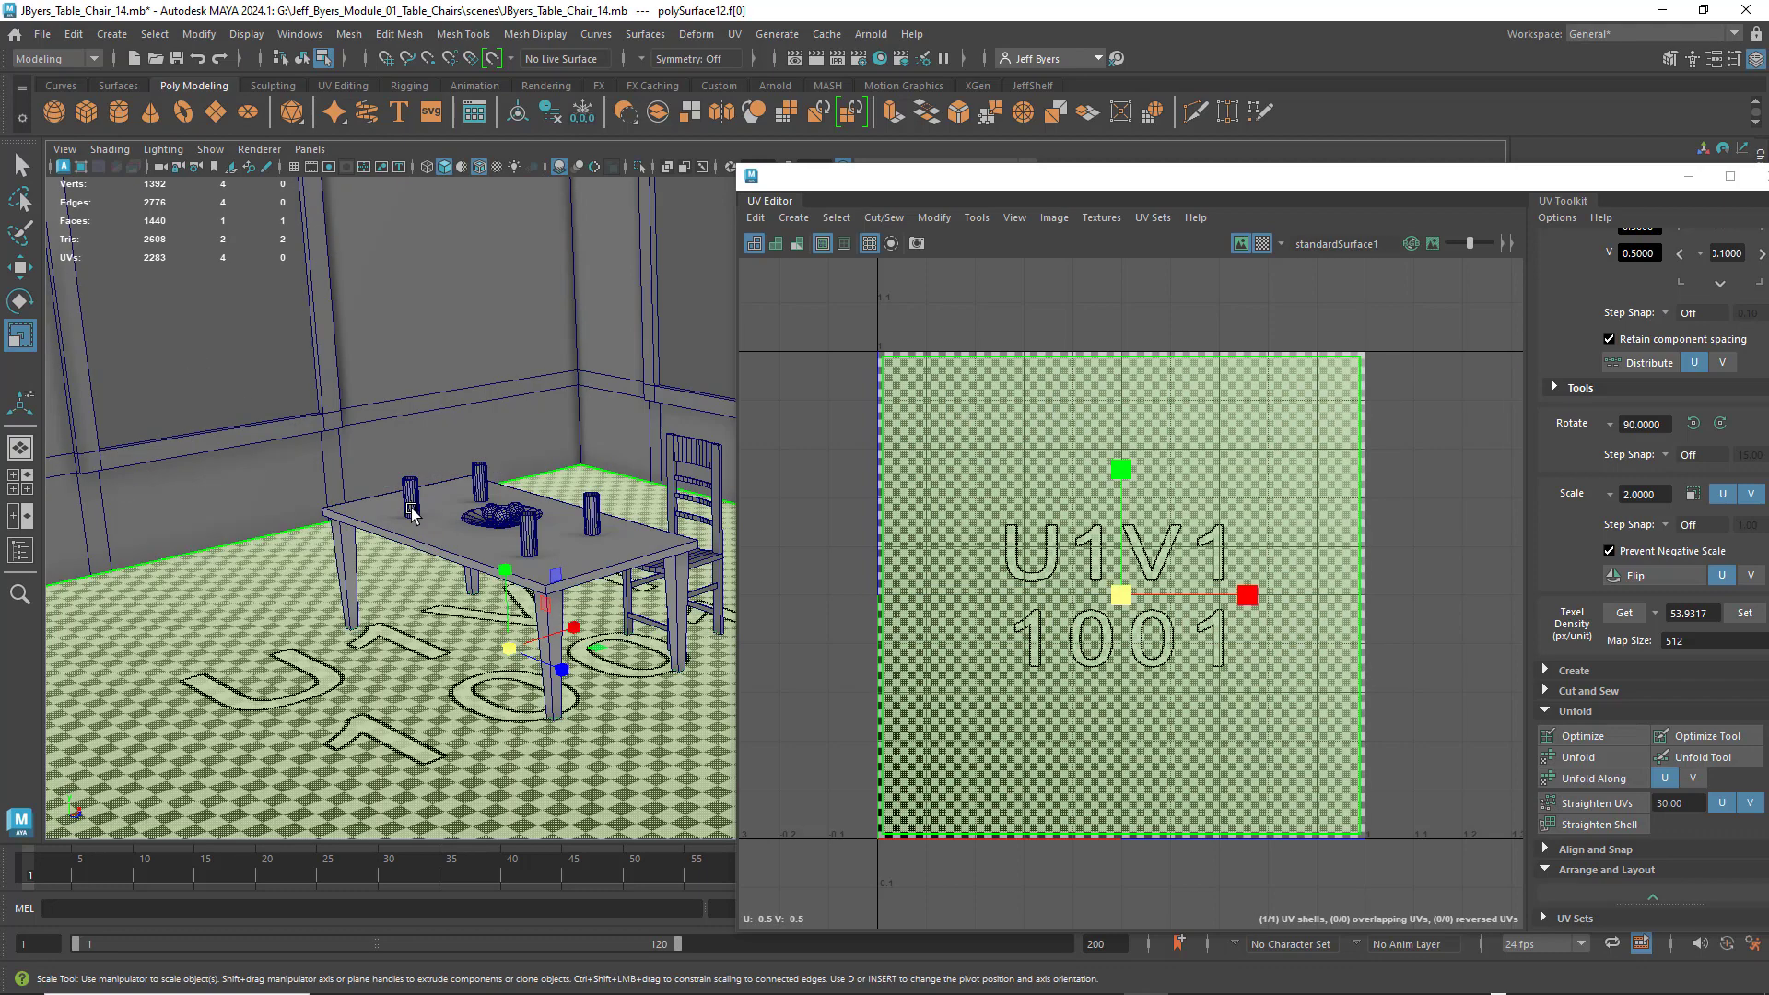
{"action": "left_click_drag", "start_coordinate": [415, 512], "coordinate": [431, 512], "text": "alt"}
{"action": "key", "text": "q"}
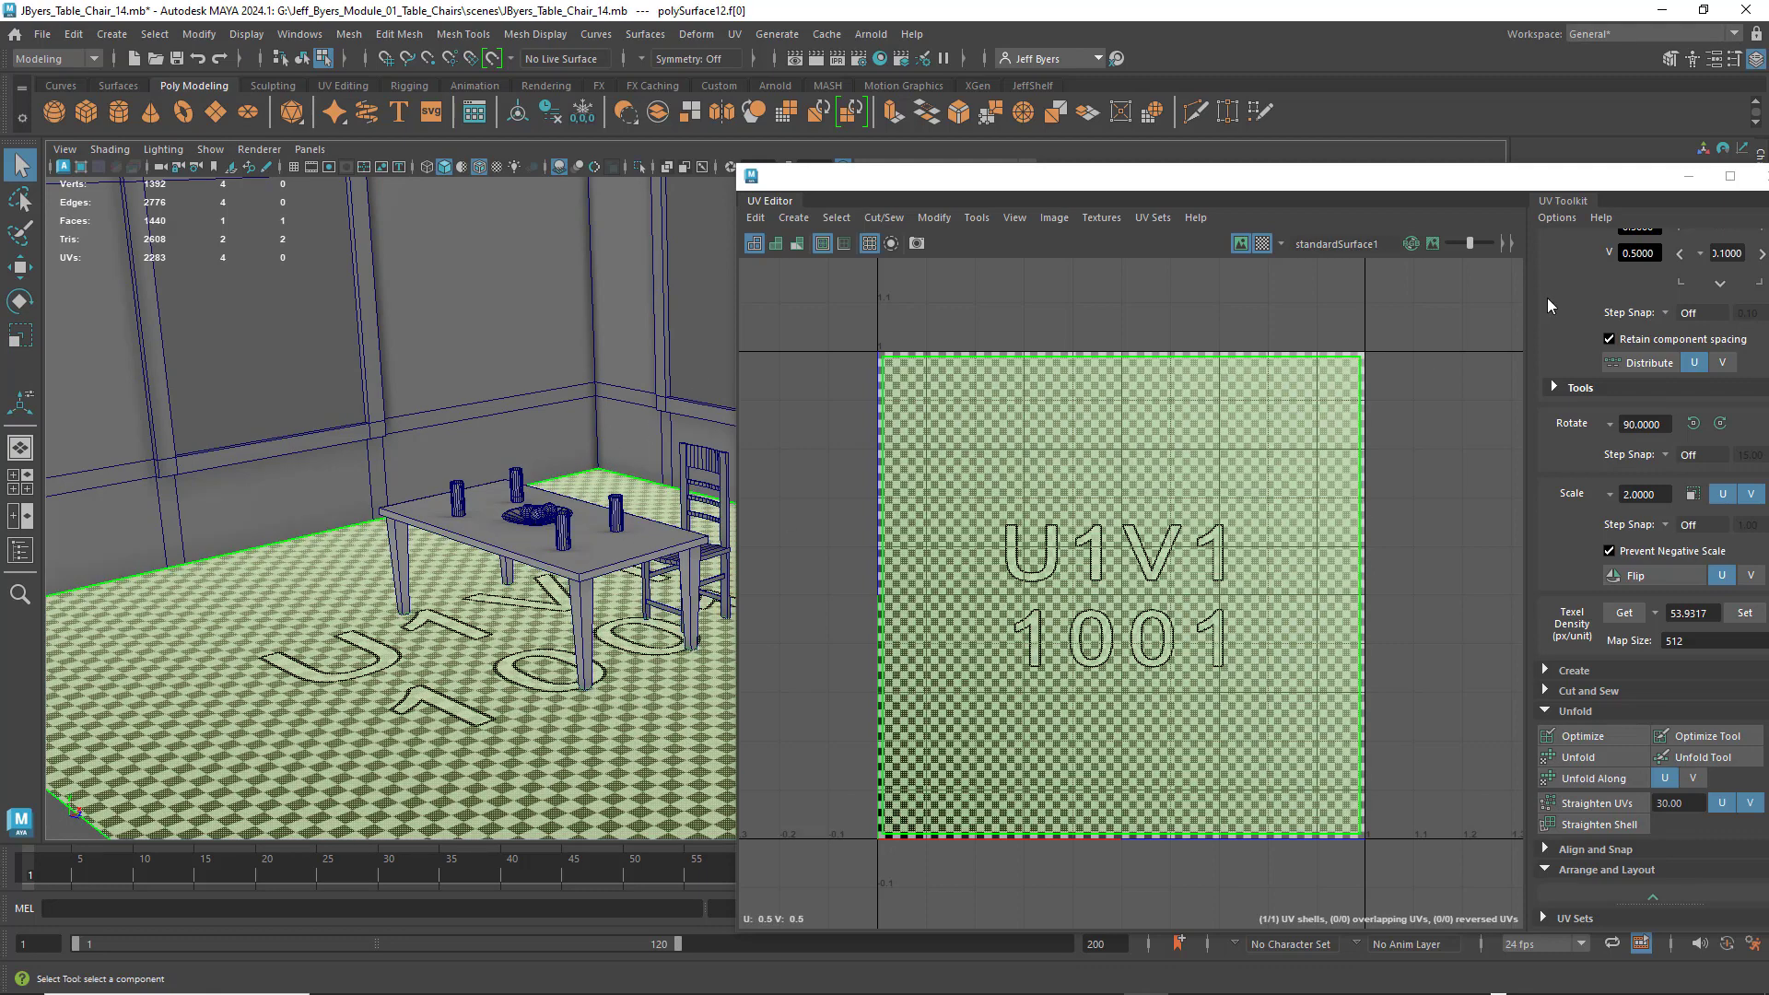
- Hide the checker map, clear the floor selection and turn off the texture border display
{"action": "left_click", "coordinate": [1262, 242]}
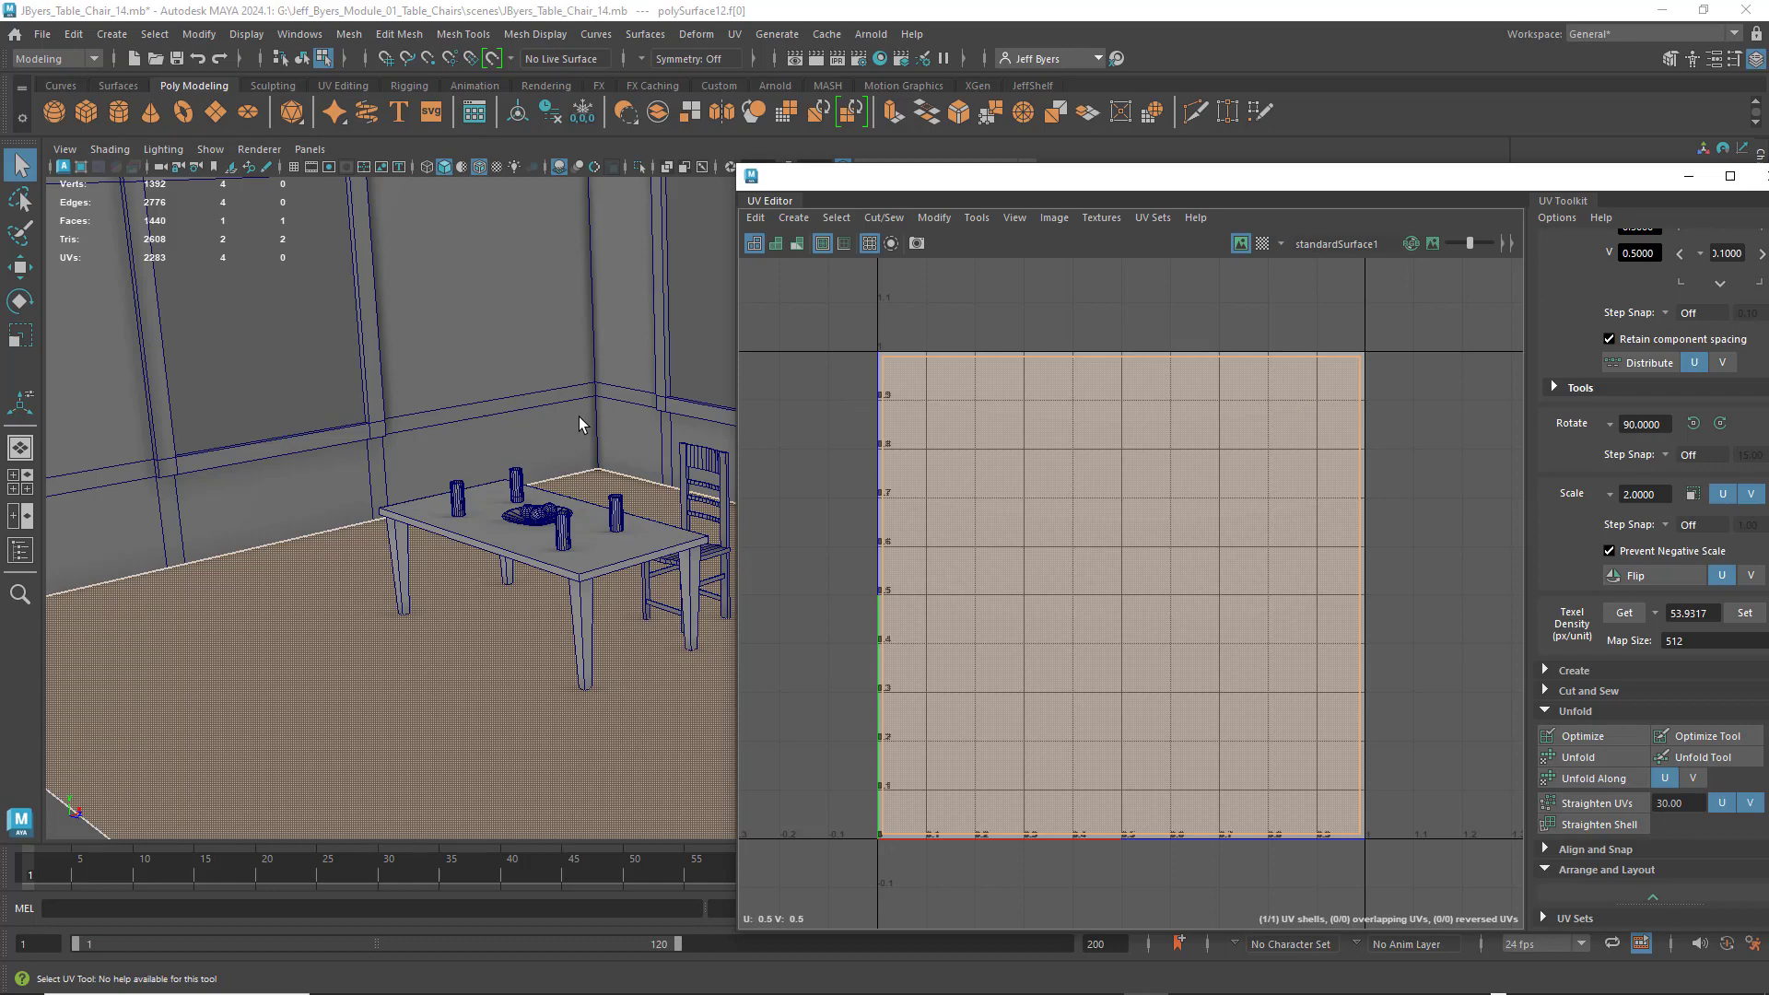
{"action": "left_click", "coordinate": [711, 356]}
{"action": "left_click", "coordinate": [823, 244]}
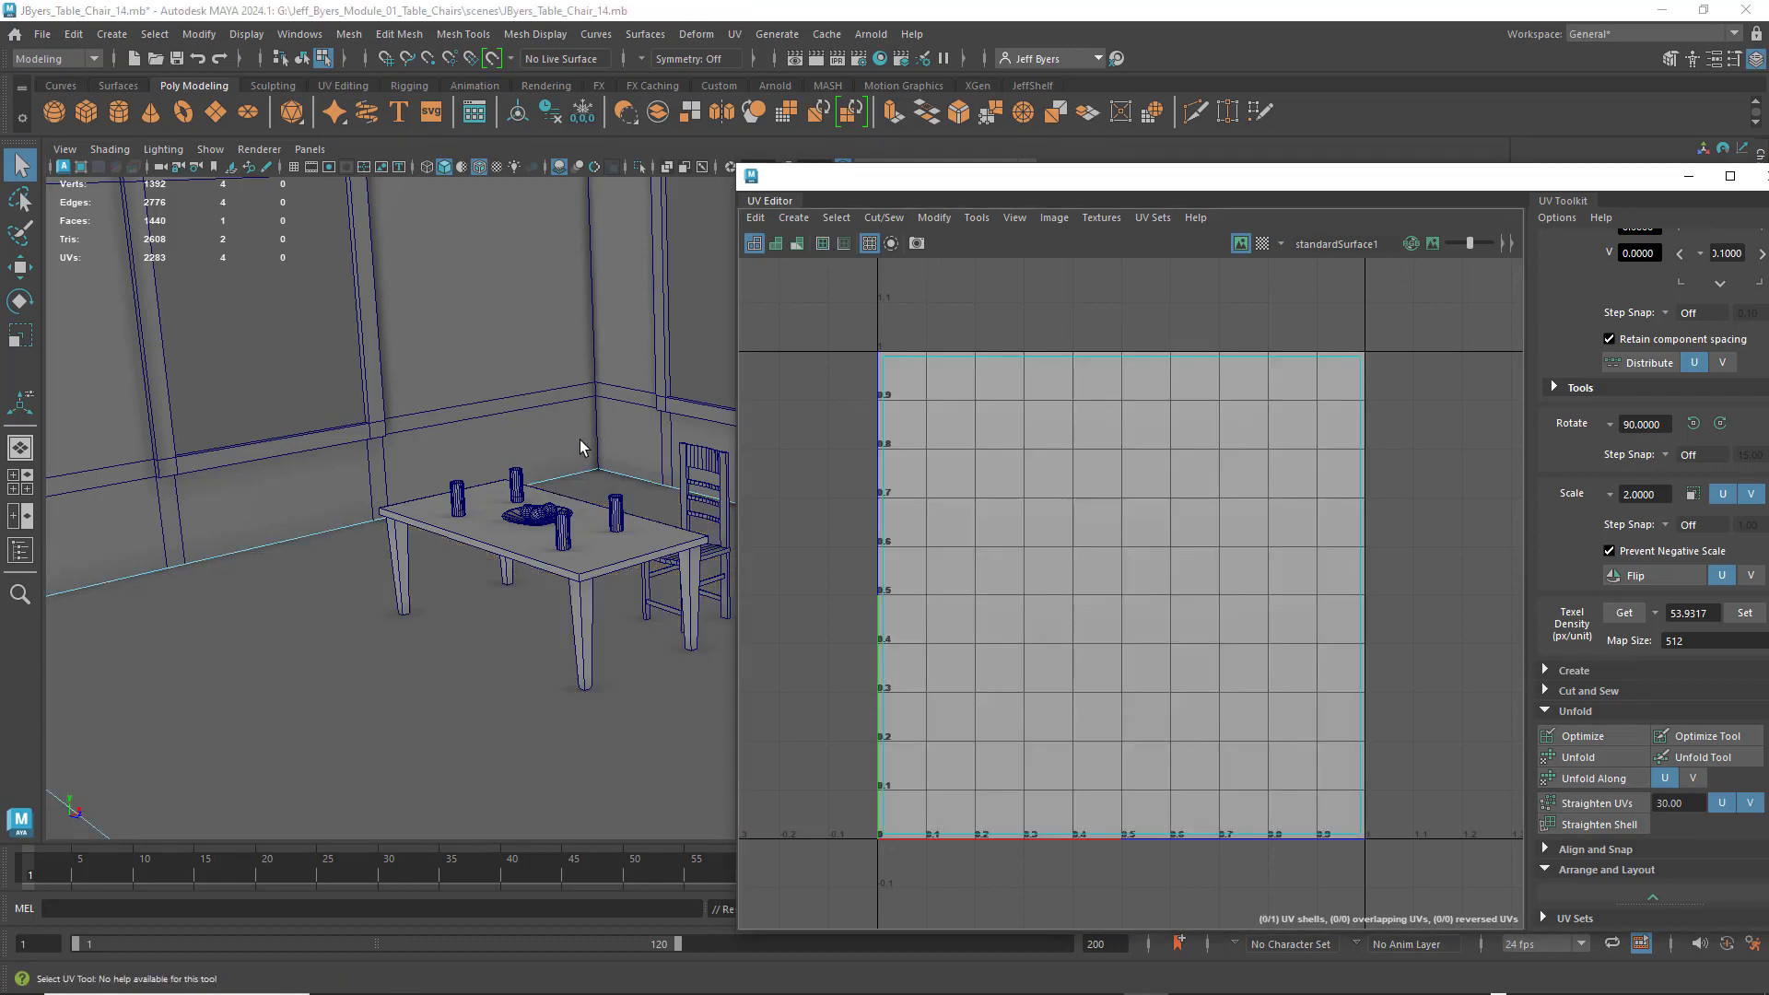
- Pick the chair and return it to object selection so it is selected as a whole
{"action": "left_click", "coordinate": [479, 536]}
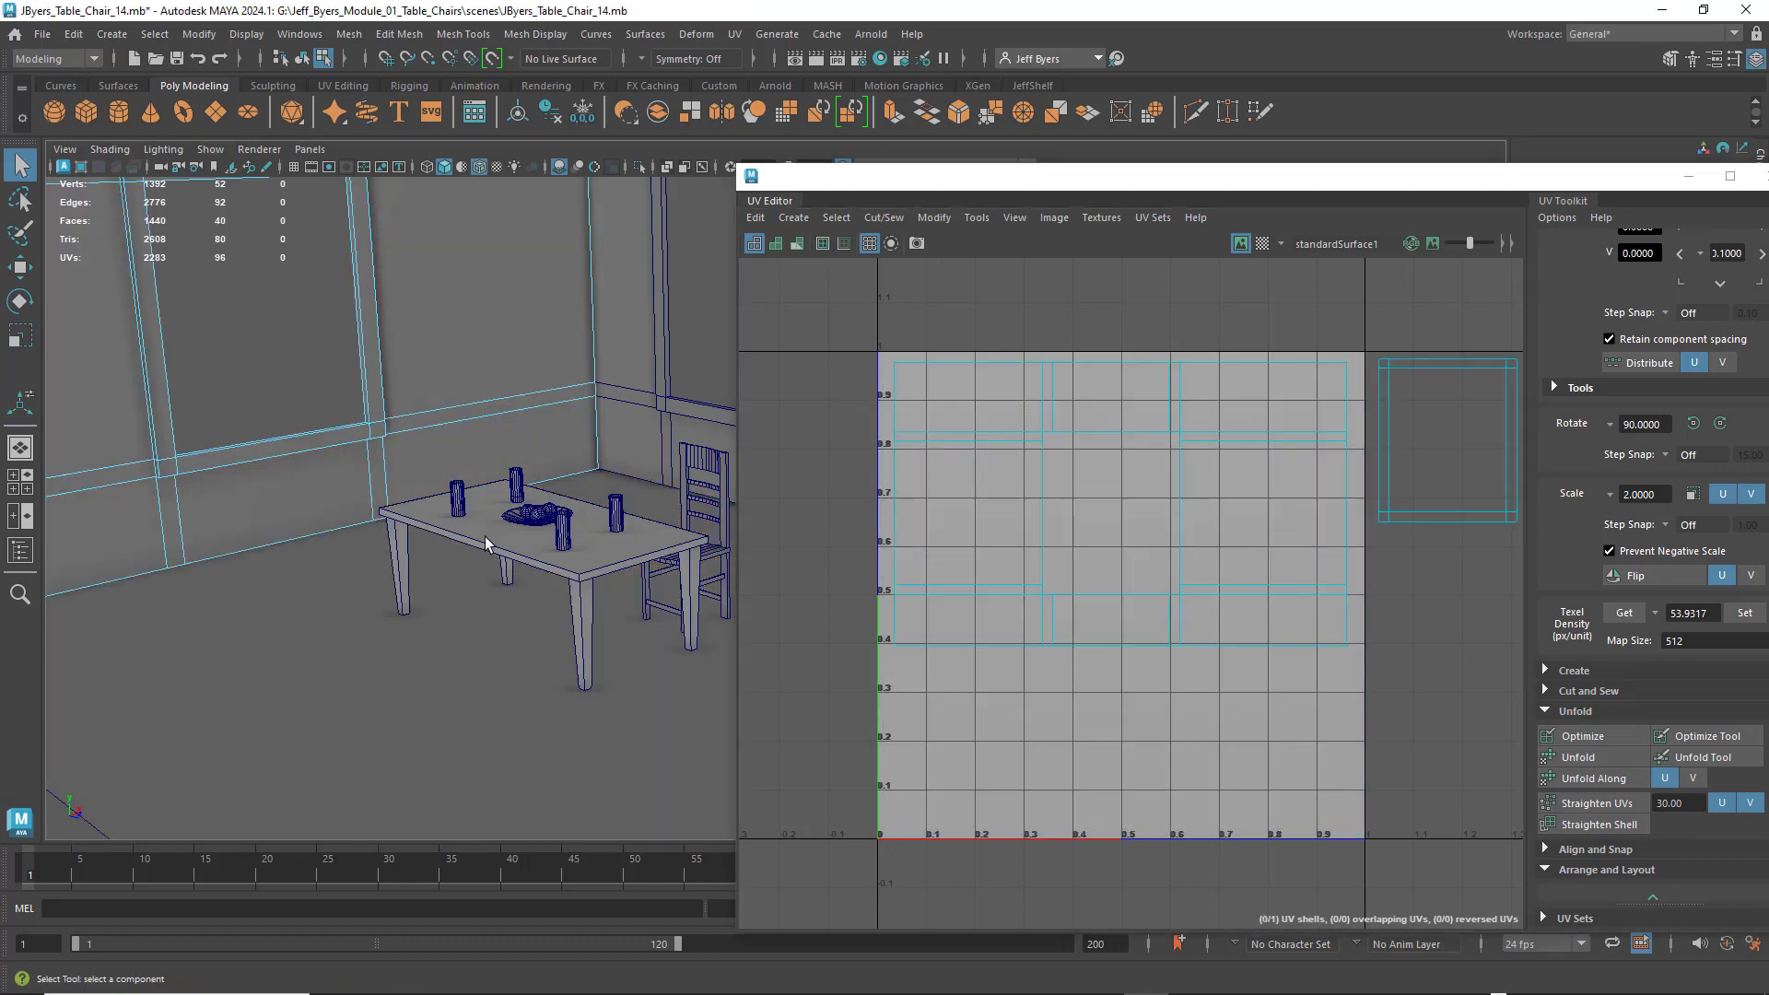
{"action": "left_click", "coordinate": [723, 493]}
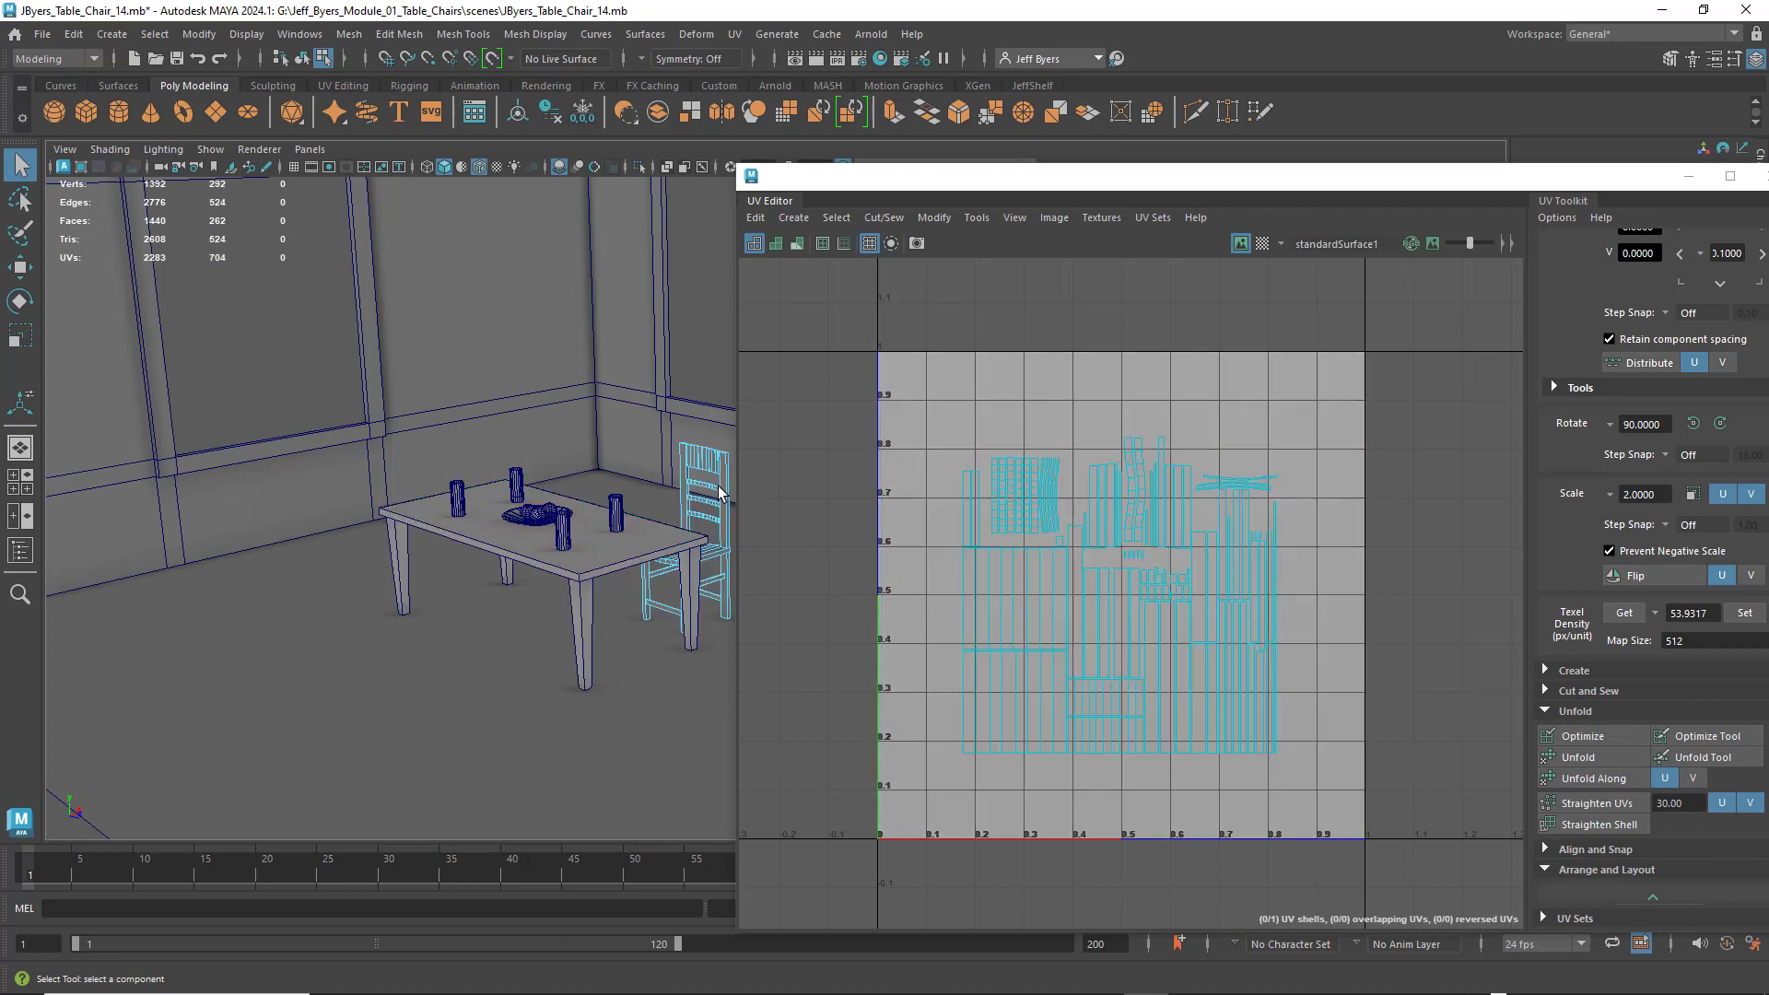
{"action": "left_click_drag", "start_coordinate": [686, 468], "coordinate": [589, 457], "text": "alt"}
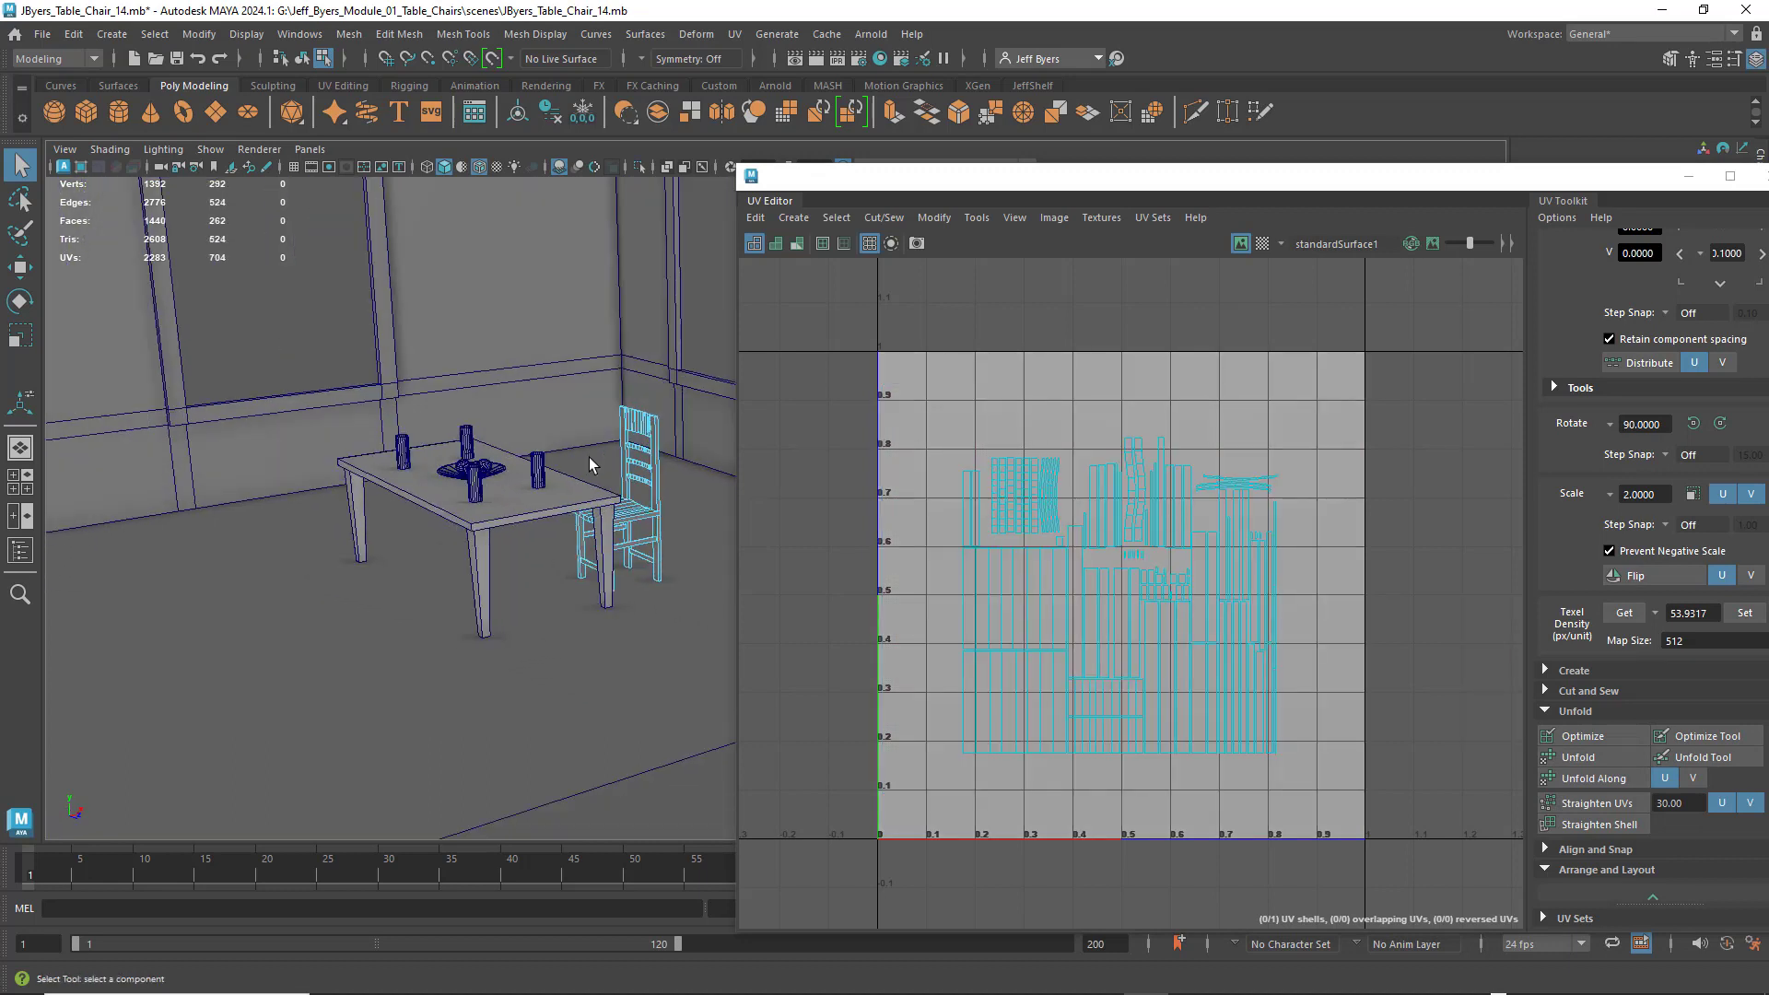
{"action": "right_click_drag", "start_coordinate": [652, 468], "coordinate": [628, 588]}
{"action": "left_click_drag", "start_coordinate": [629, 589], "coordinate": [548, 566], "text": "alt"}
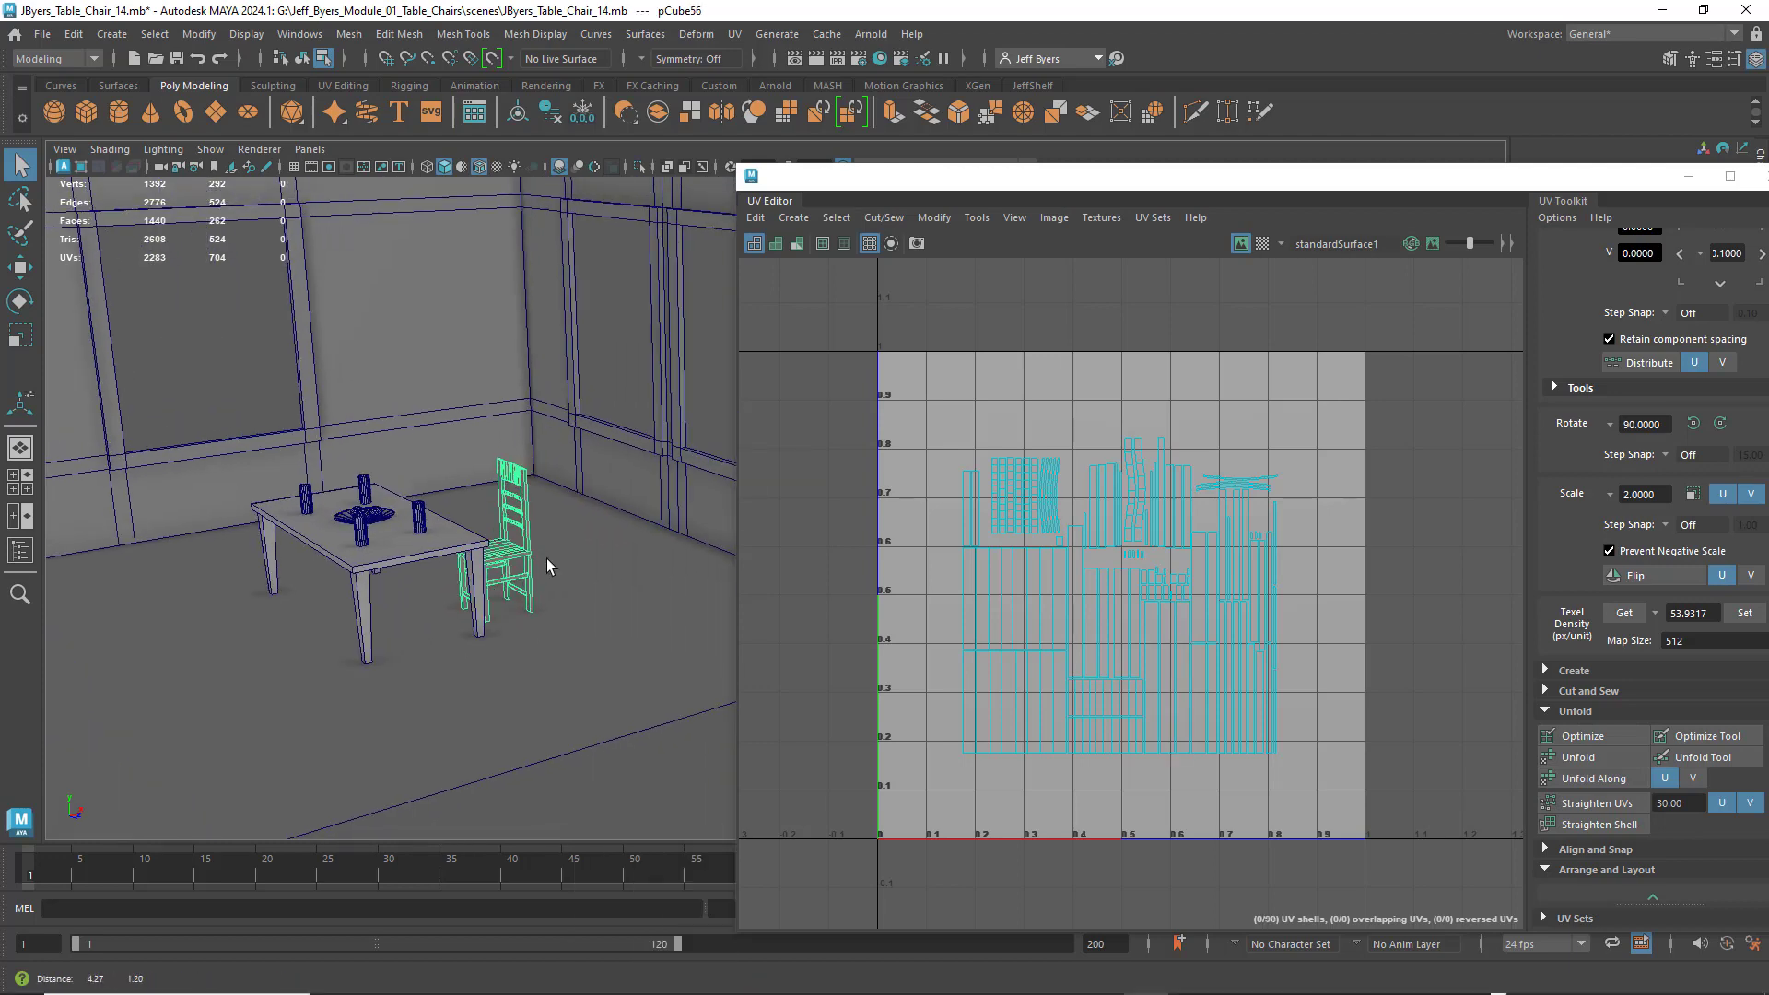
- Move the UV Editor window clear of the table and select the table as a whole object
{"action": "middle_click_drag", "start_coordinate": [547, 559], "coordinate": [553, 552], "text": "alt"}
{"action": "left_click_drag", "start_coordinate": [934, 180], "coordinate": [885, 133]}
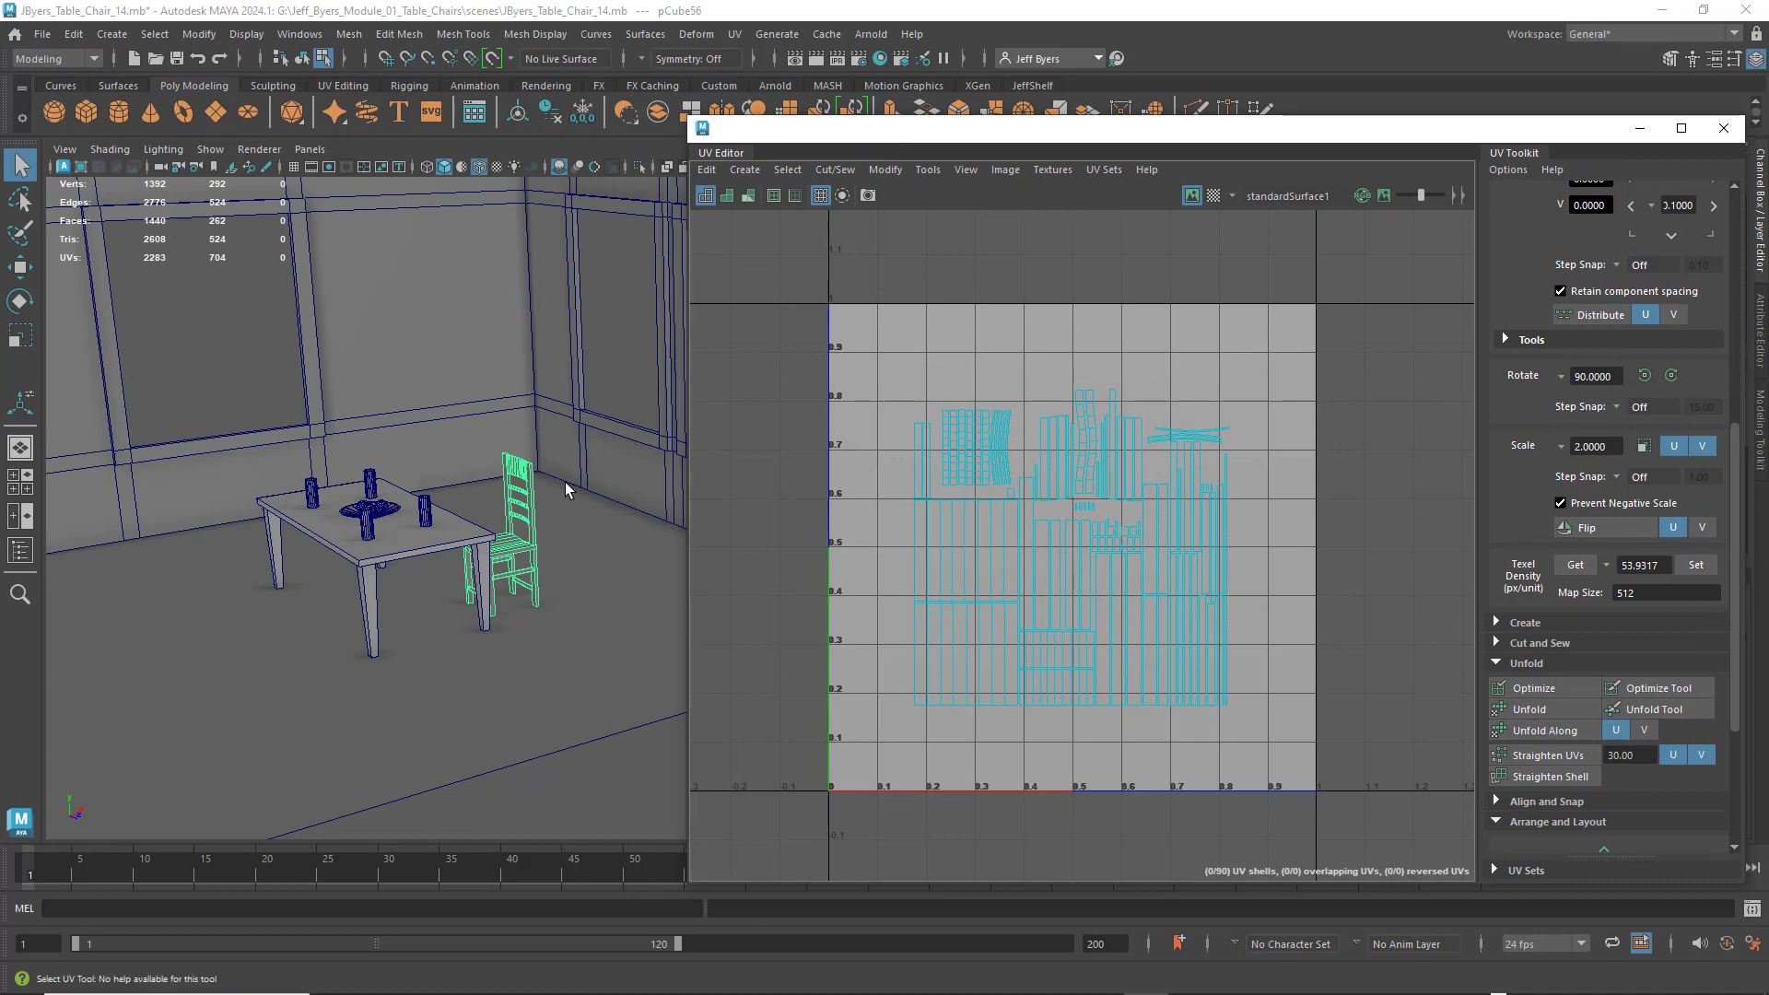
{"action": "left_click_drag", "start_coordinate": [541, 504], "coordinate": [582, 483], "text": "alt"}
{"action": "middle_click_drag", "start_coordinate": [530, 509], "coordinate": [465, 520], "text": "alt"}
{"action": "left_click_drag", "start_coordinate": [845, 127], "coordinate": [986, 120]}
{"action": "scroll", "coordinate": [639, 480], "scroll_direction": "up", "scroll_amount": 6}
{"action": "middle_click_drag", "start_coordinate": [678, 505], "coordinate": [711, 525], "text": "alt"}
{"action": "middle_click_drag", "start_coordinate": [489, 486], "coordinate": [652, 471], "text": "alt"}
{"action": "right_click_drag", "start_coordinate": [555, 512], "coordinate": [537, 565]}
{"action": "right_click", "coordinate": [546, 564]}
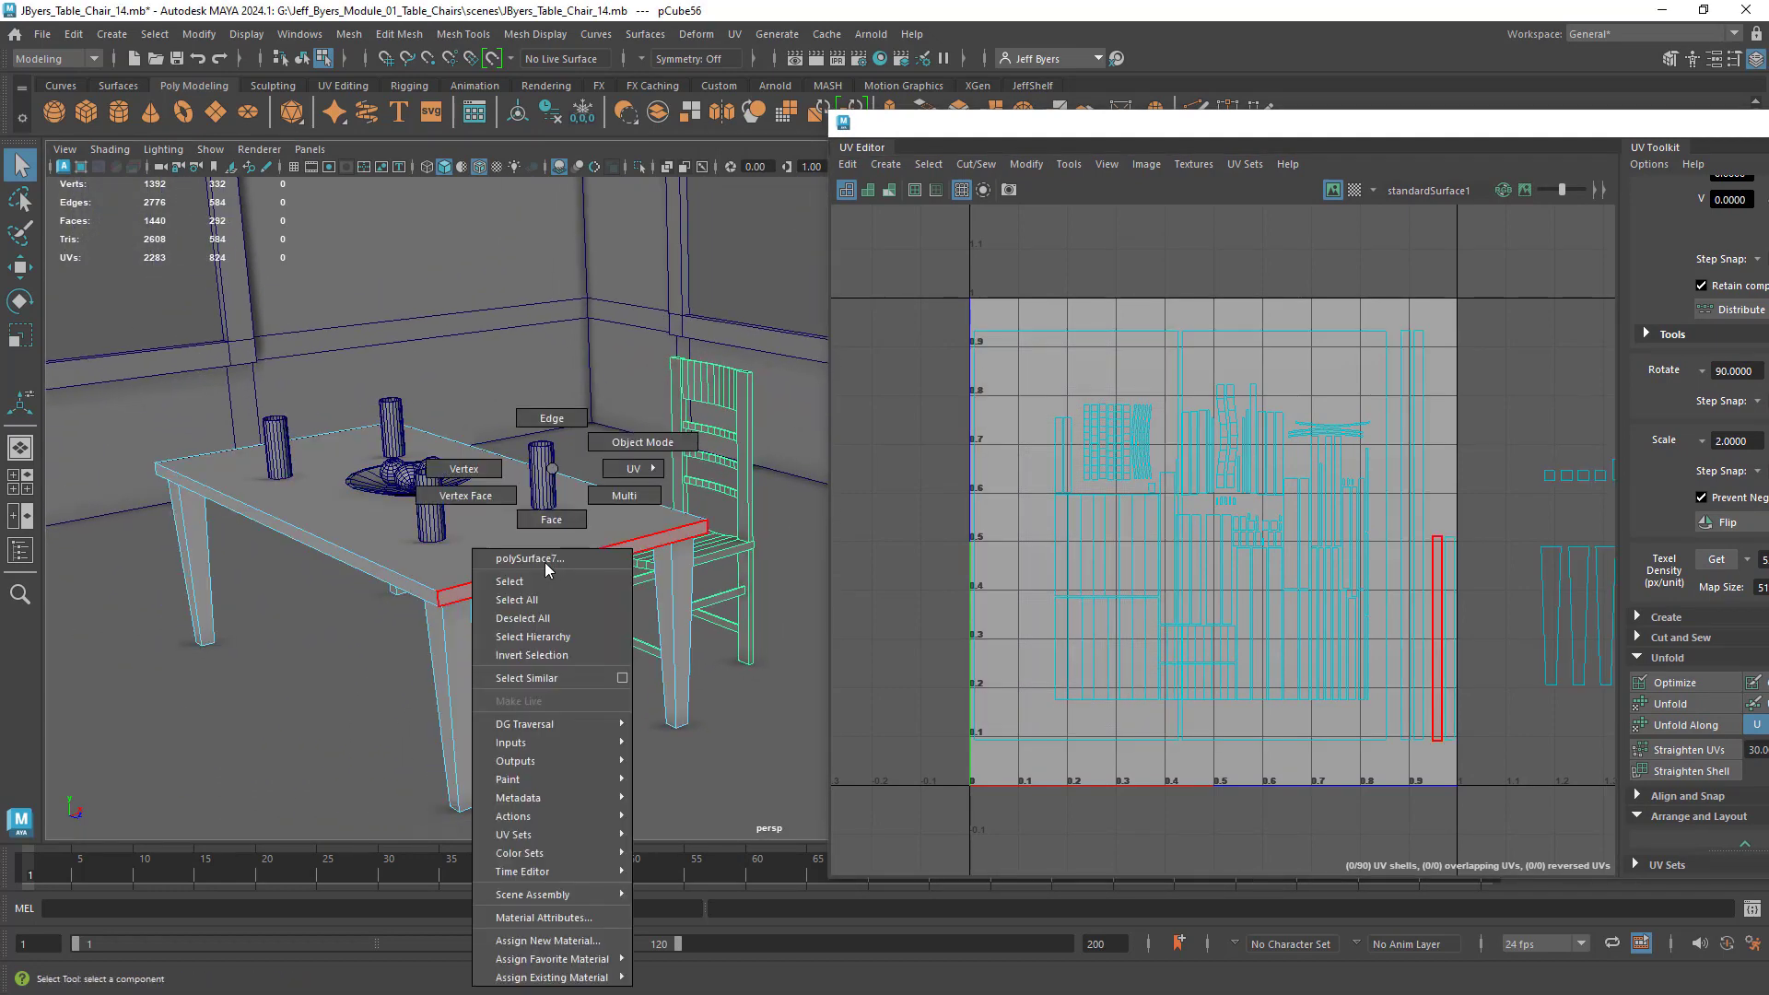
{"action": "left_click", "coordinate": [534, 584]}
- Show the texture borders on the table's UV layout, inspect the shells and turn the borders off again
{"action": "scroll", "coordinate": [1452, 575], "scroll_direction": "down", "scroll_amount": 3}
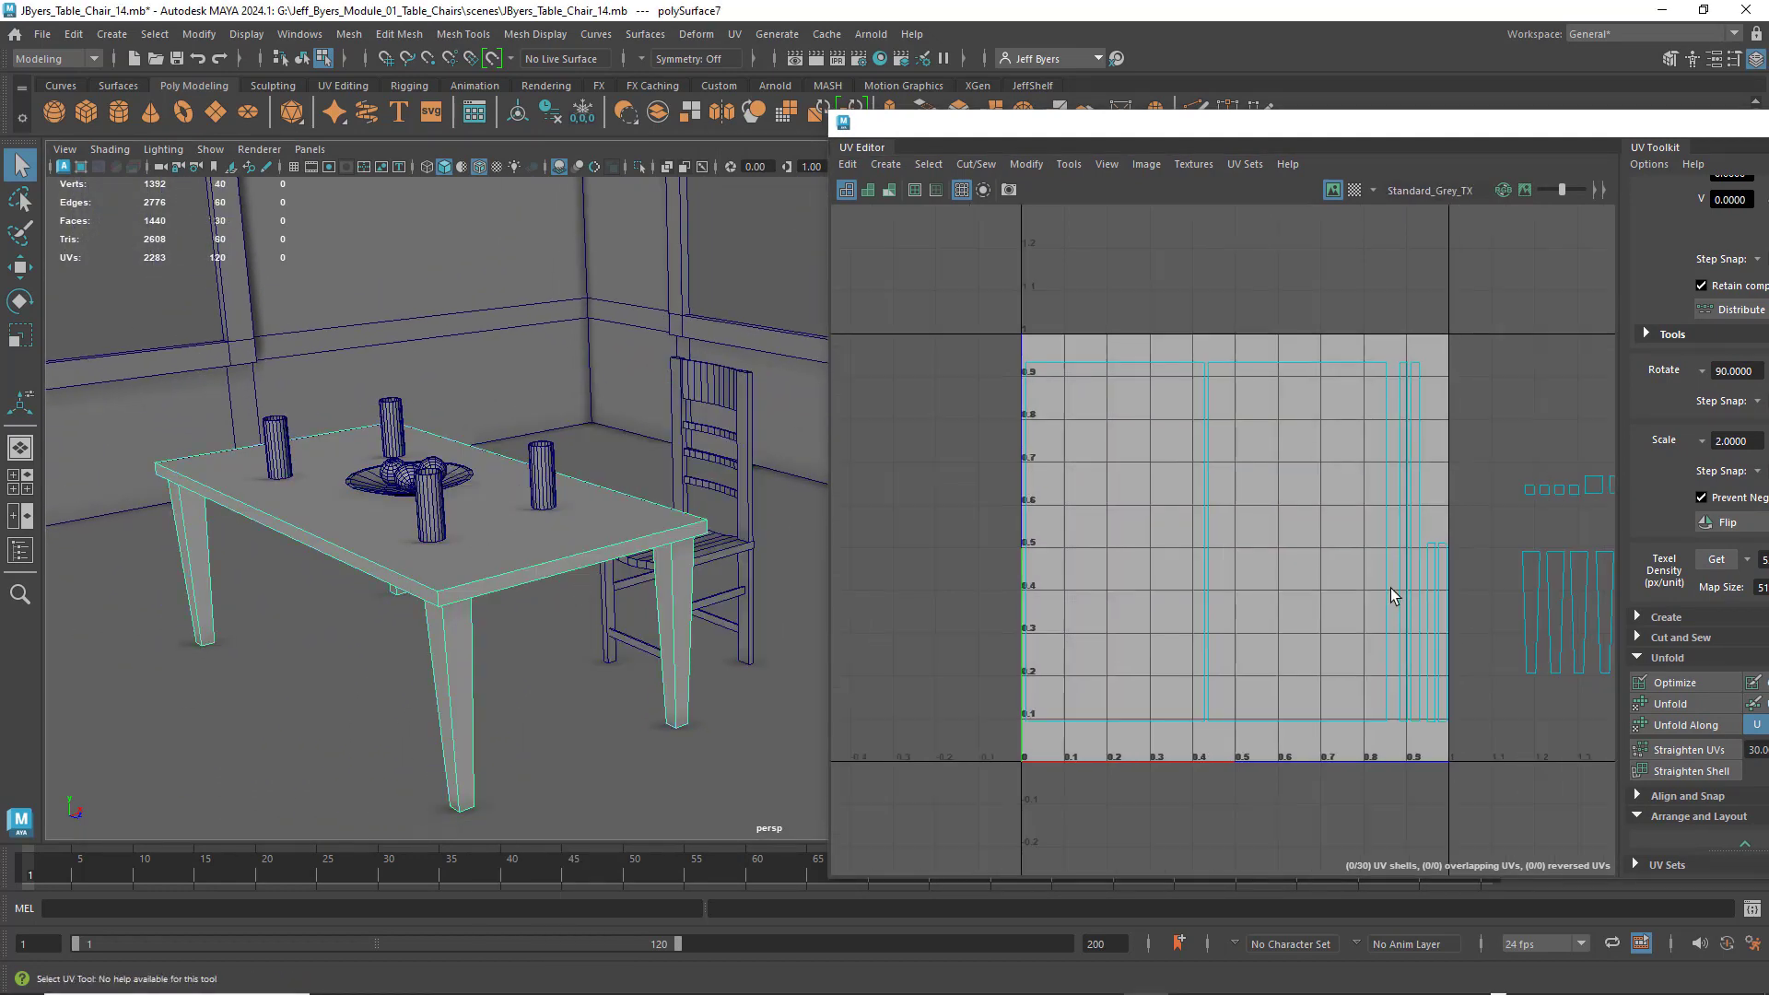
{"action": "middle_click_drag", "start_coordinate": [1506, 575], "coordinate": [1390, 572], "text": "alt"}
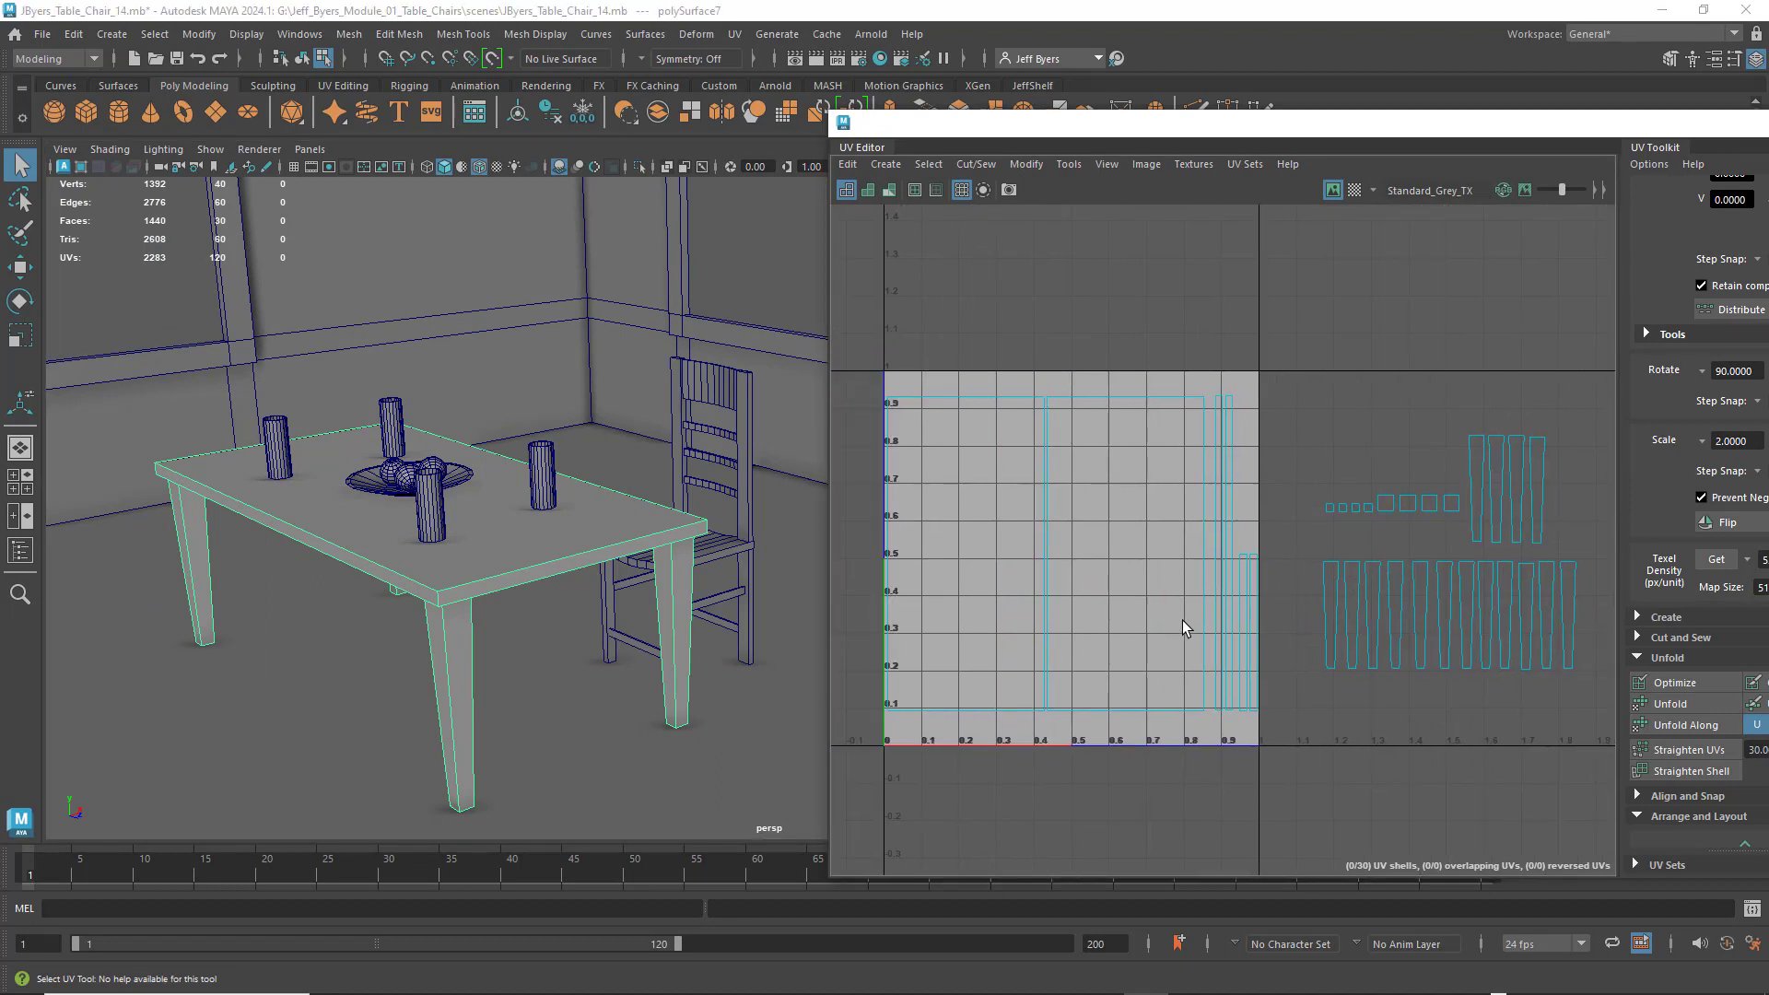
{"action": "left_click", "coordinate": [917, 190]}
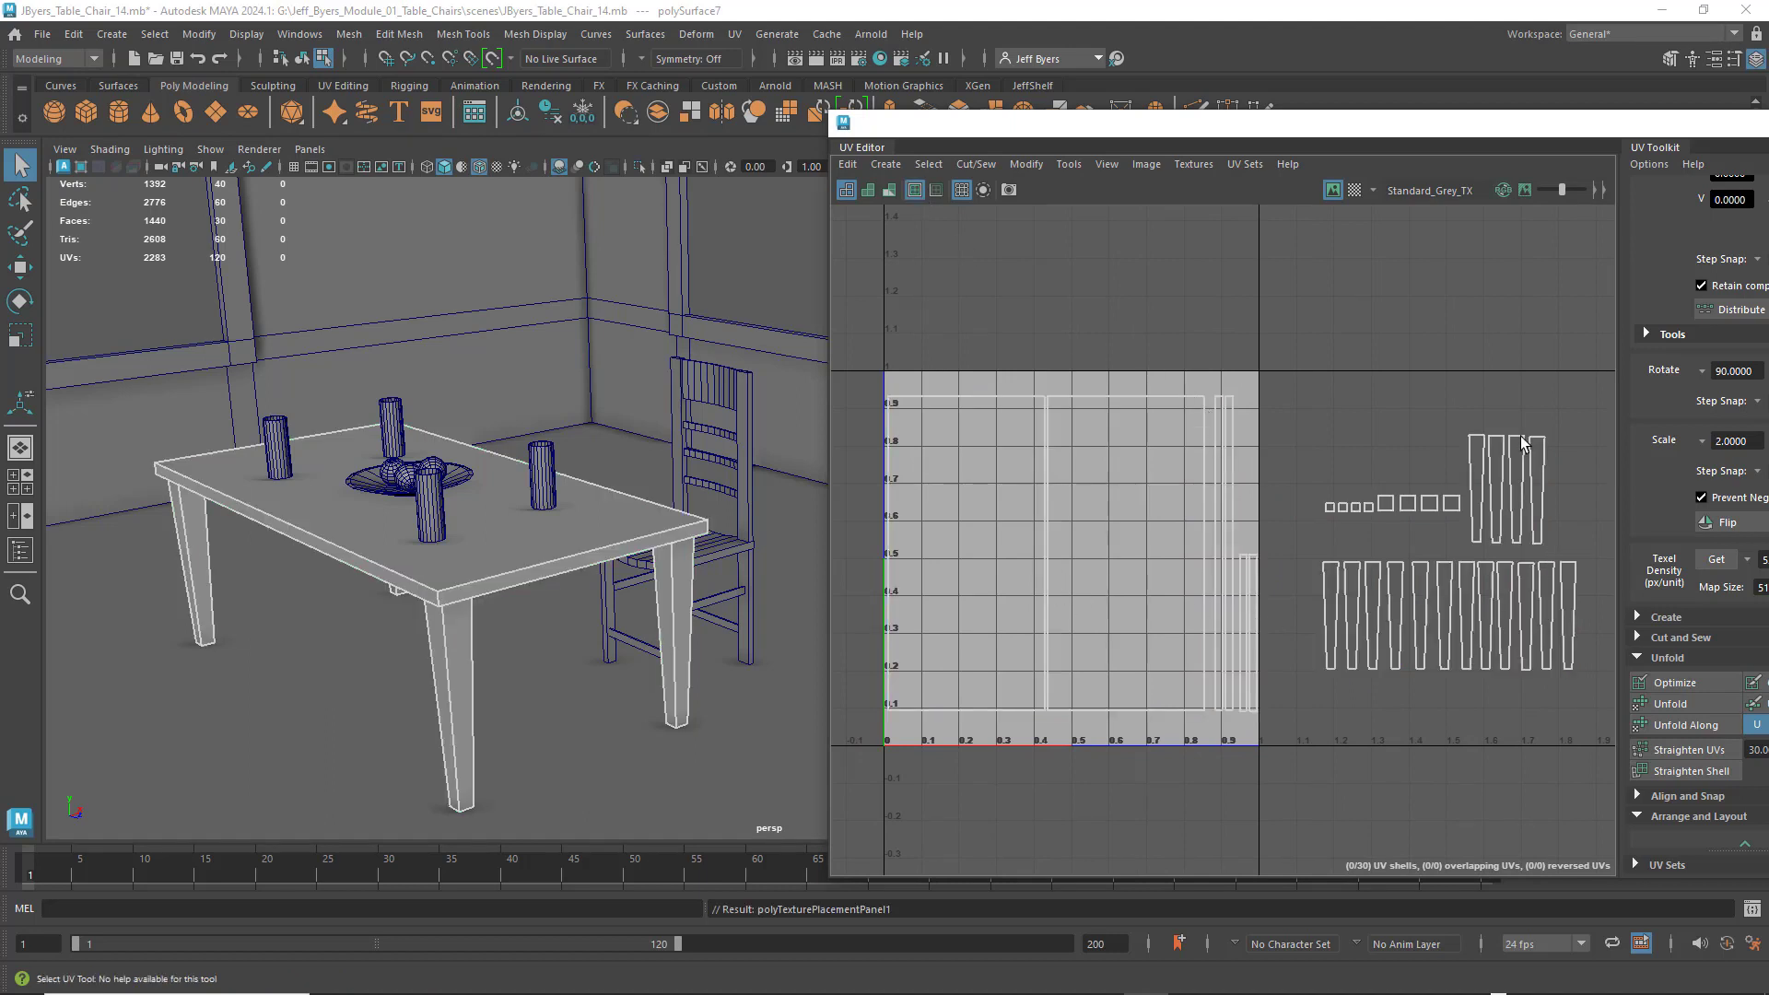
{"action": "mouse_move", "coordinate": [1342, 421]}
{"action": "middle_mouse_down", "text": "alt"}
{"action": "mouse_move", "coordinate": [1317, 415]}
{"action": "mouse_move", "coordinate": [1374, 409]}
{"action": "mouse_move", "coordinate": [1326, 416]}
{"action": "mouse_move", "coordinate": [1347, 411]}
{"action": "middle_mouse_up", "text": "alt"}
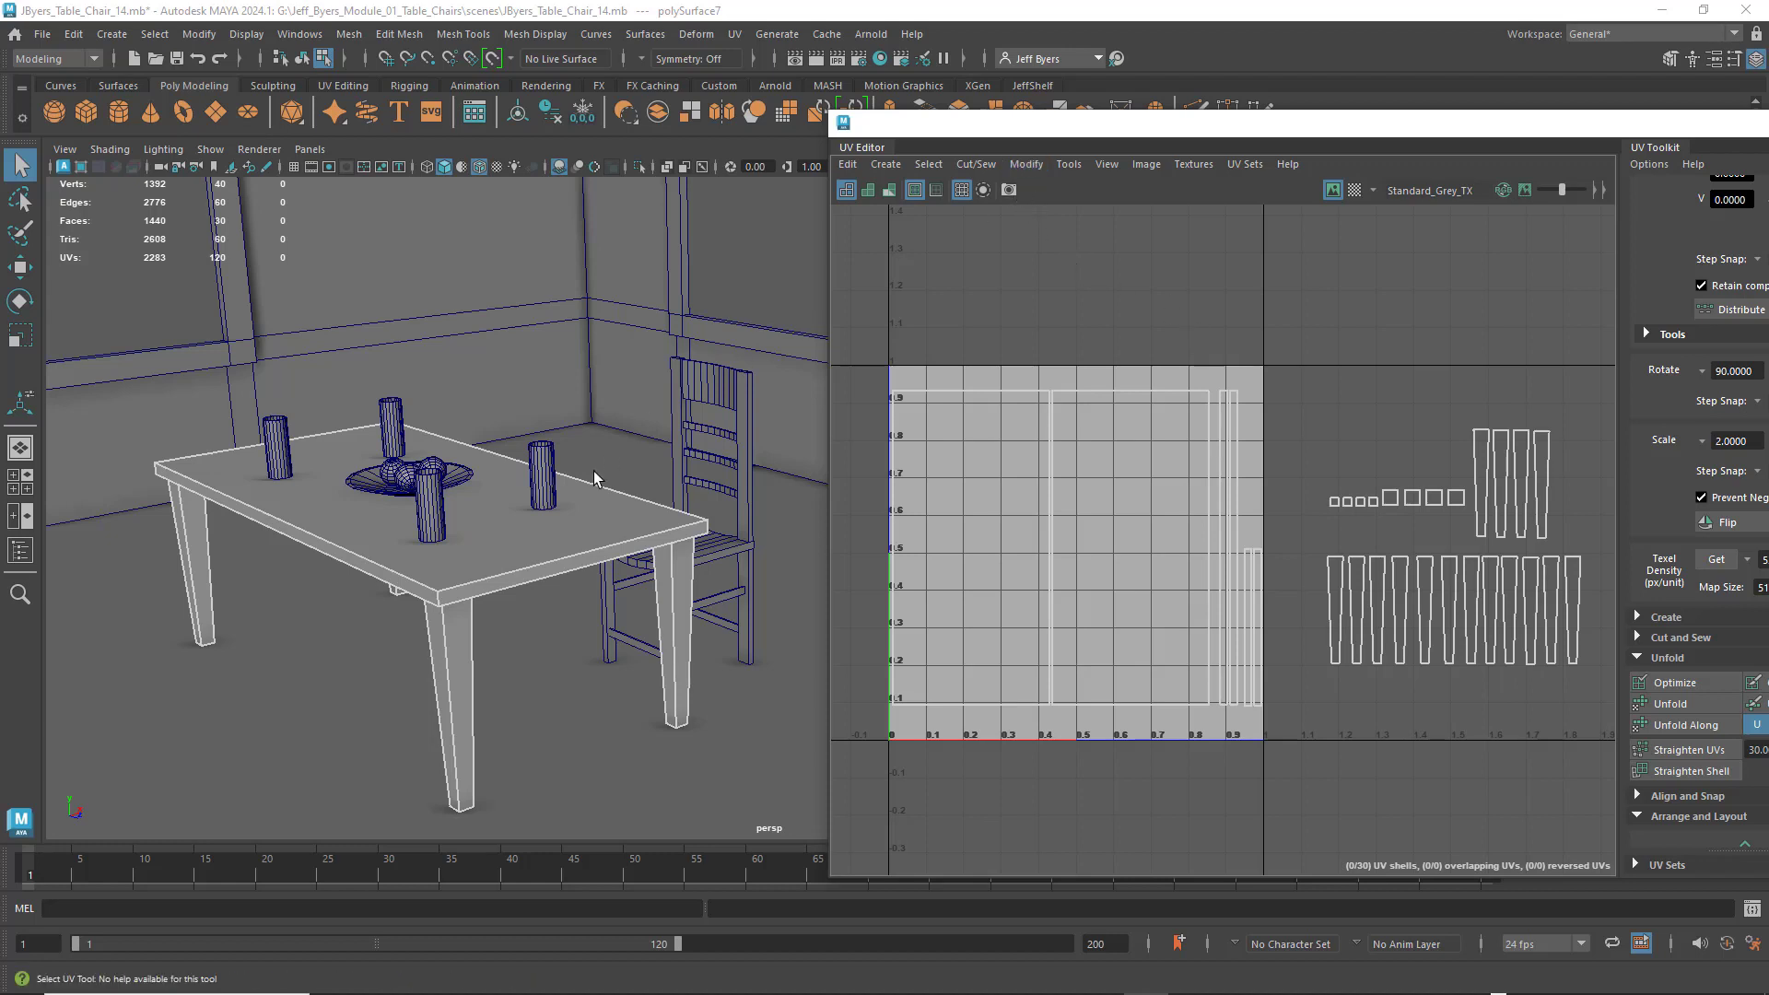
{"action": "left_click", "coordinate": [915, 190]}
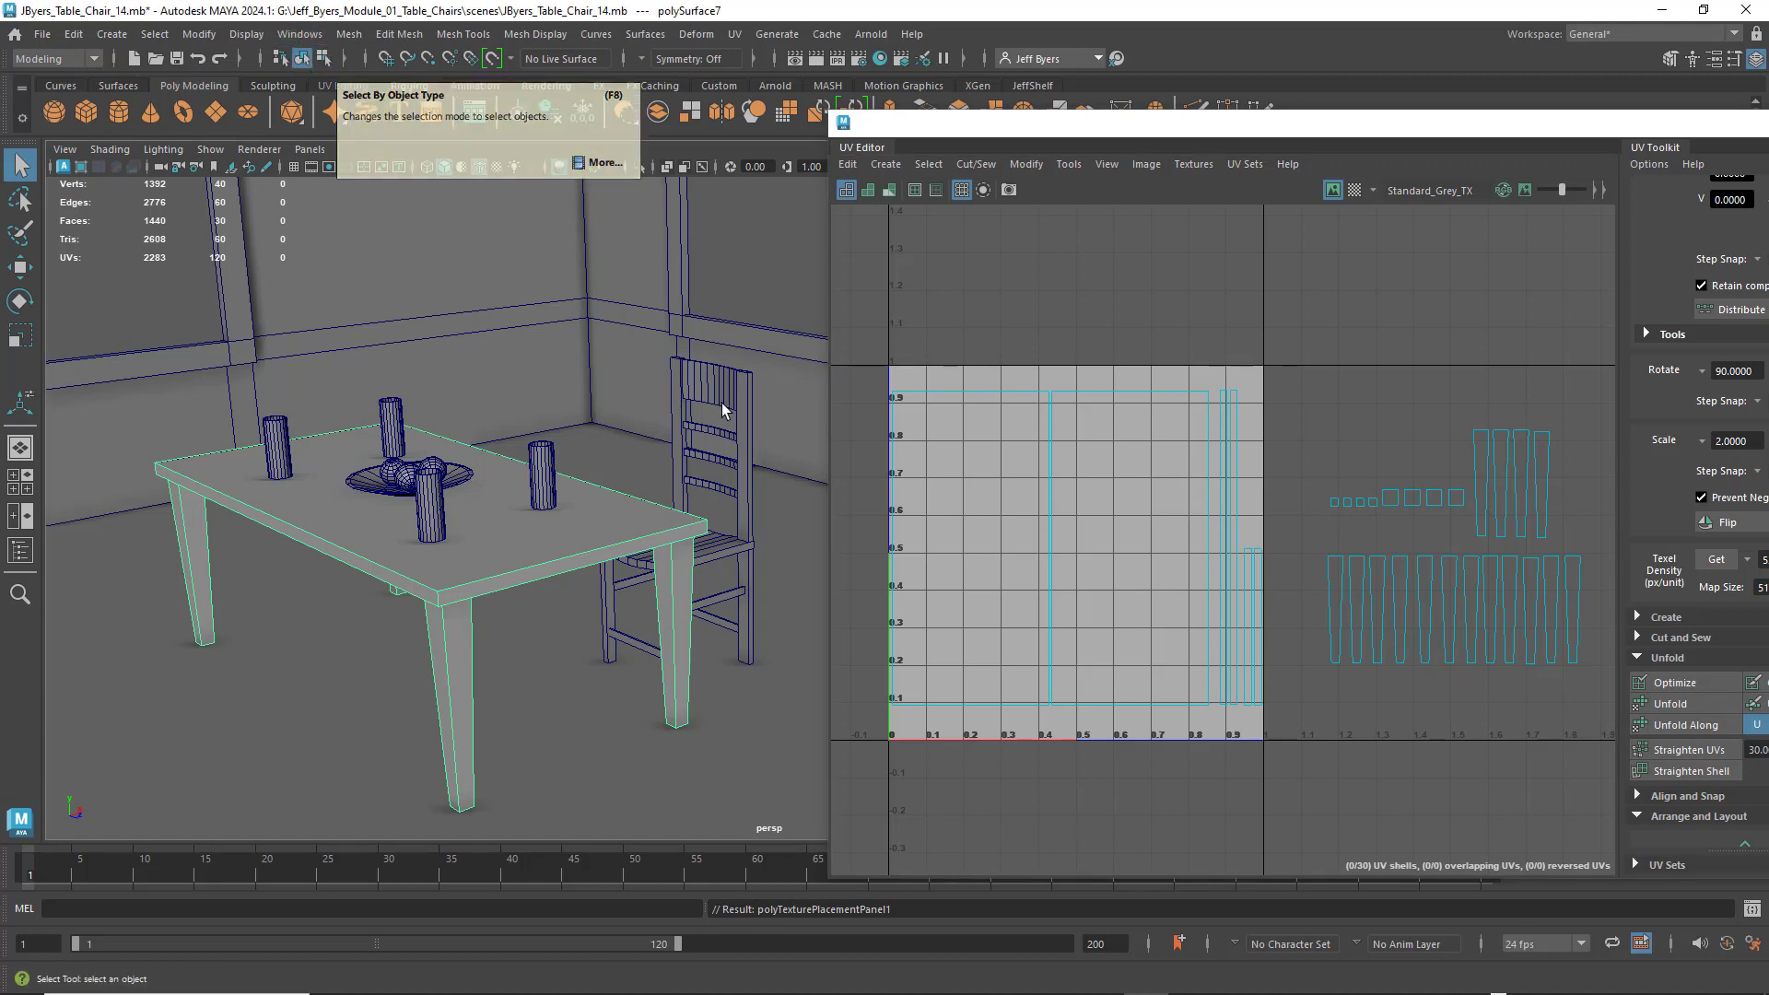
- Open the UV snapshot options for the table and set the image format to PNG
{"action": "left_click", "coordinate": [1008, 189]}
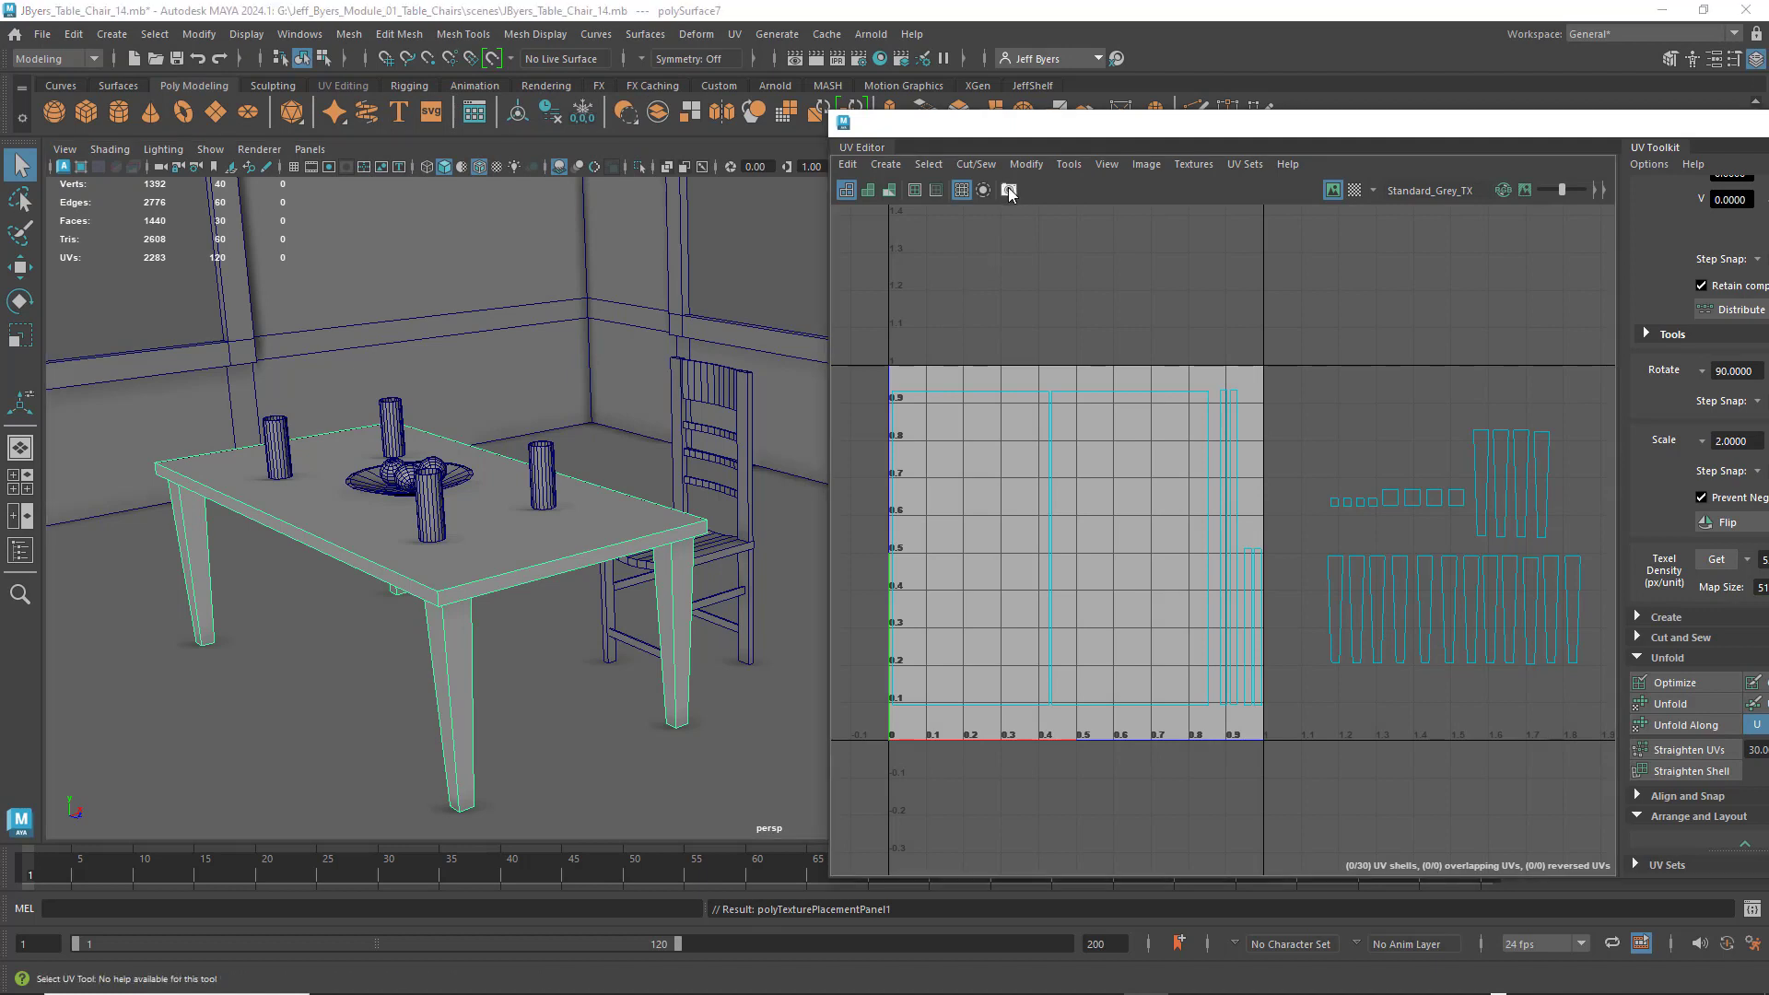
{"action": "left_click_drag", "start_coordinate": [563, 170], "coordinate": [930, 127]}
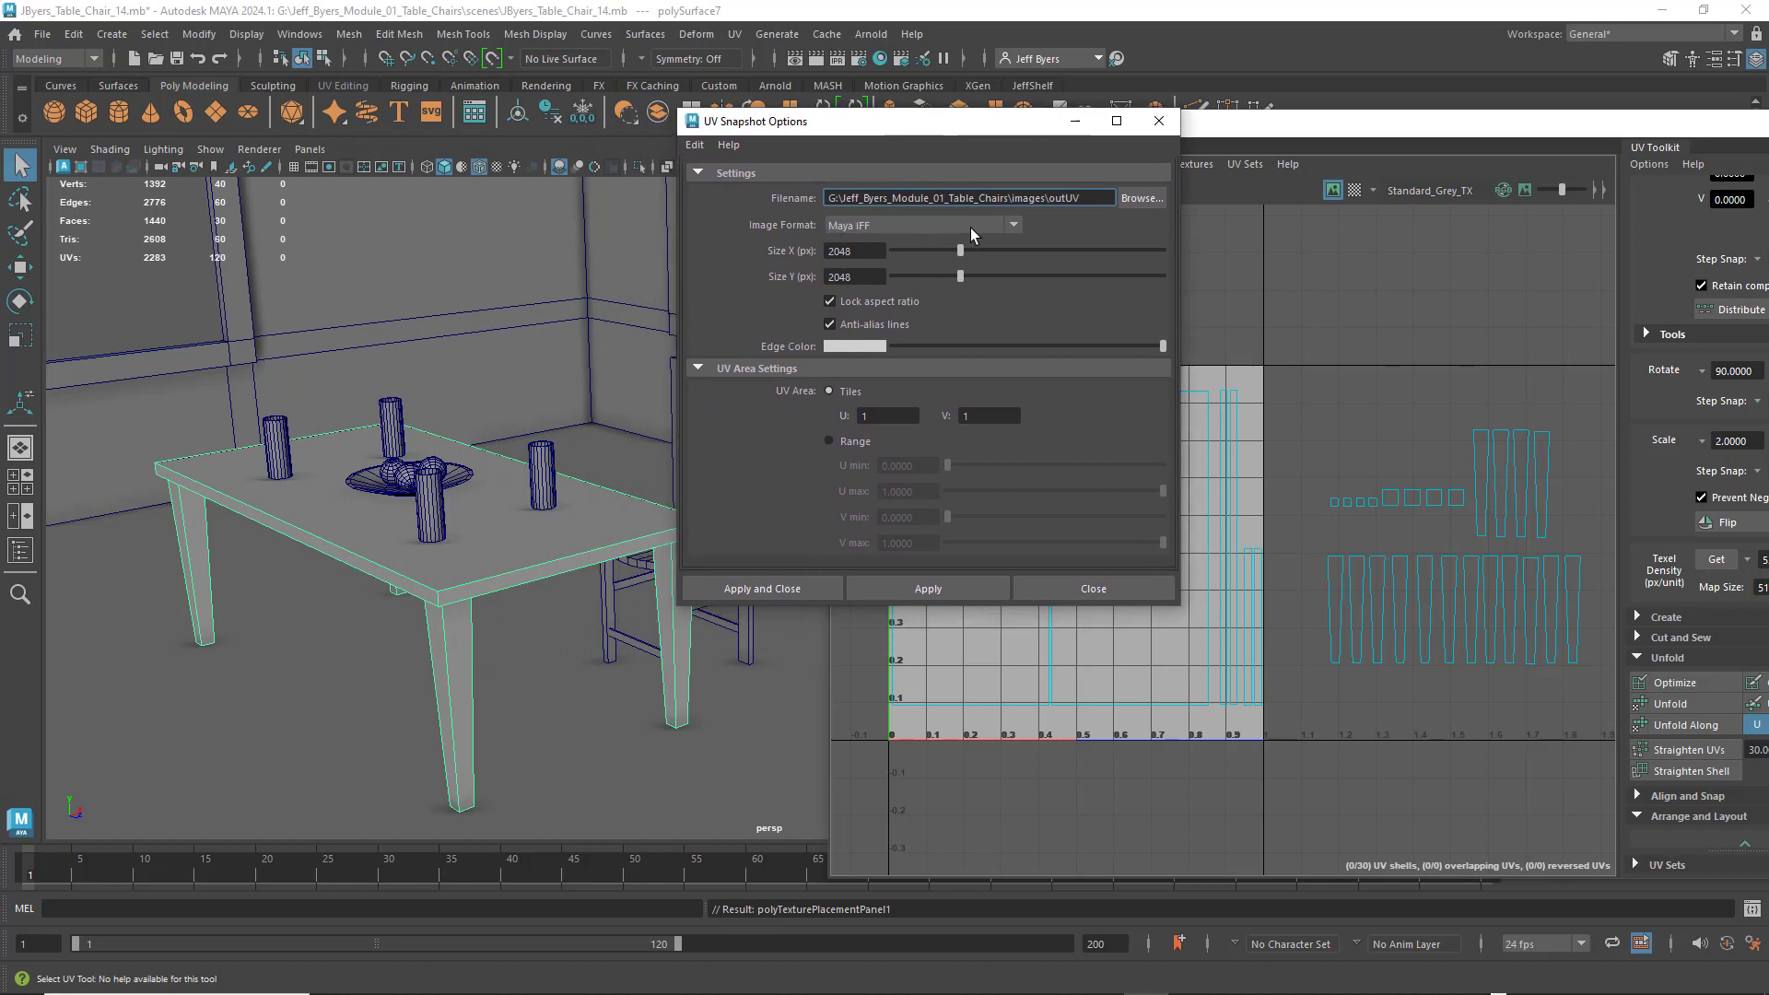
{"action": "left_click", "coordinate": [1012, 226]}
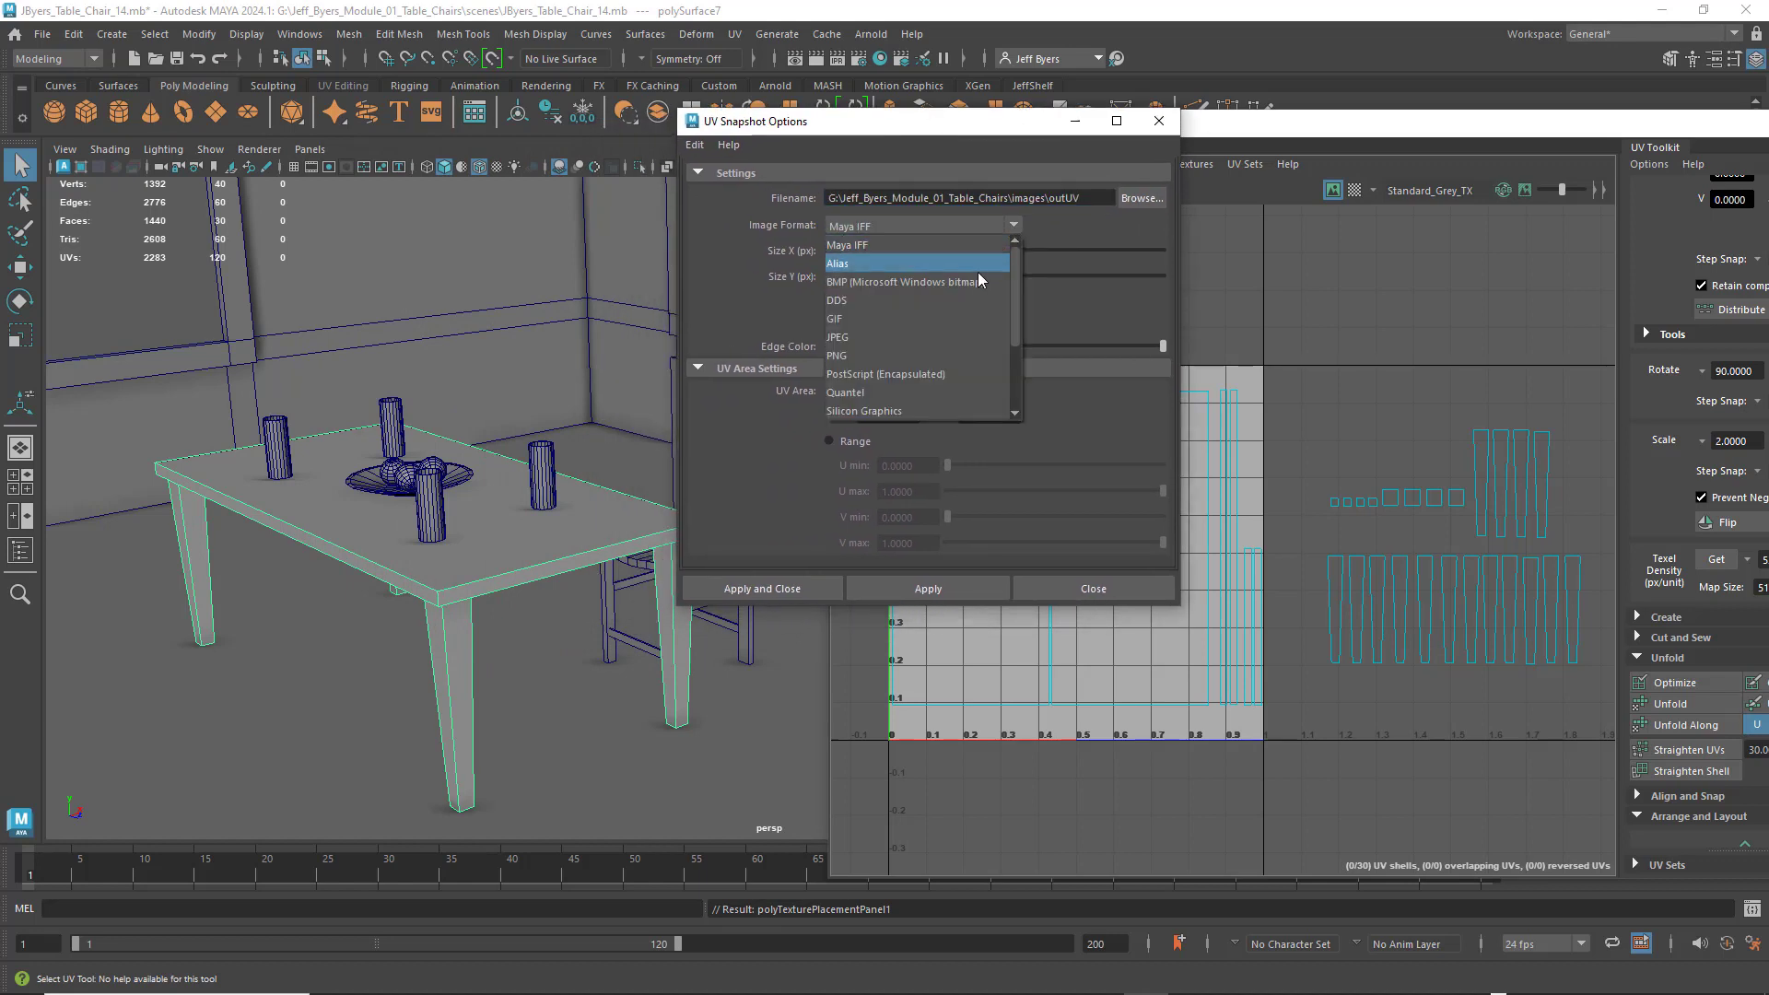
{"action": "left_click", "coordinate": [879, 355]}
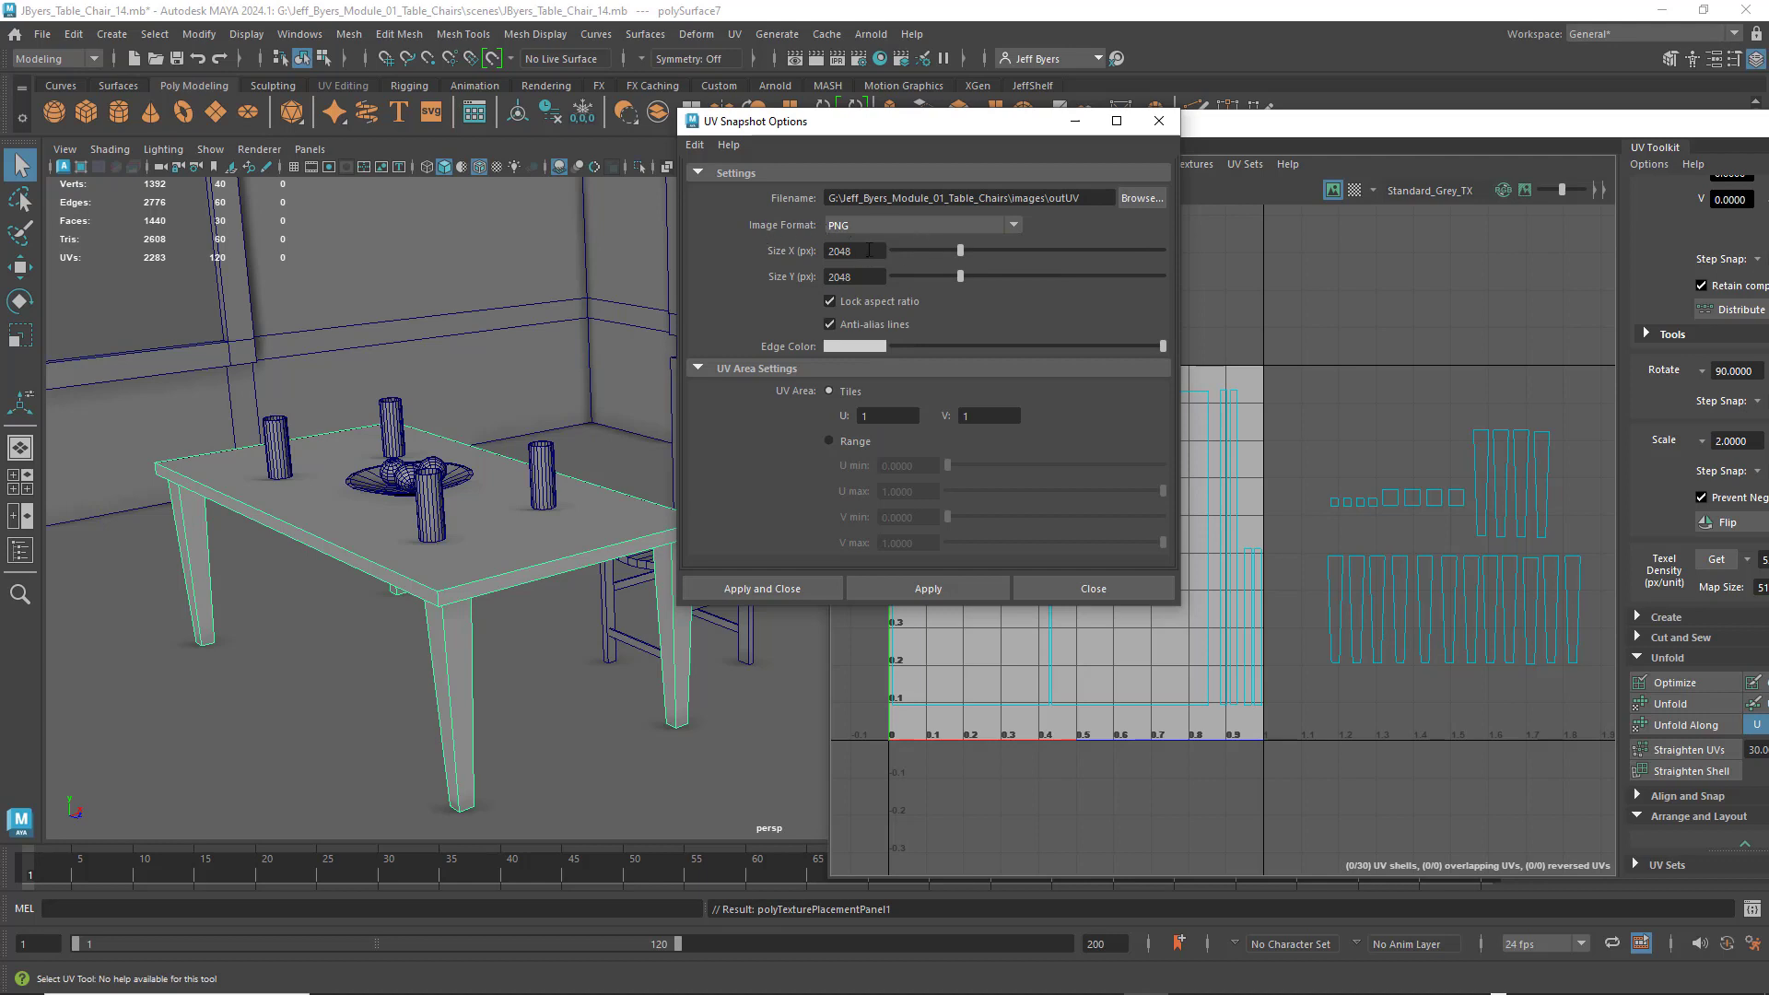
- Set the UV snapshot's X and Y size to 4096 px with the aspect ratio locked
{"action": "left_click_drag", "start_coordinate": [869, 251], "coordinate": [807, 250]}
{"action": "type", "text": "4096"}
{"action": "left_click_drag", "start_coordinate": [865, 280], "coordinate": [833, 279]}
{"action": "mouse_move", "coordinate": [895, 127]}
{"action": "left_mouse_down"}
{"action": "mouse_move", "coordinate": [1223, 127]}
{"action": "mouse_move", "coordinate": [852, 168]}
{"action": "mouse_move", "coordinate": [947, 159]}
{"action": "mouse_move", "coordinate": [900, 150]}
{"action": "mouse_move", "coordinate": [915, 153]}
{"action": "left_mouse_up"}
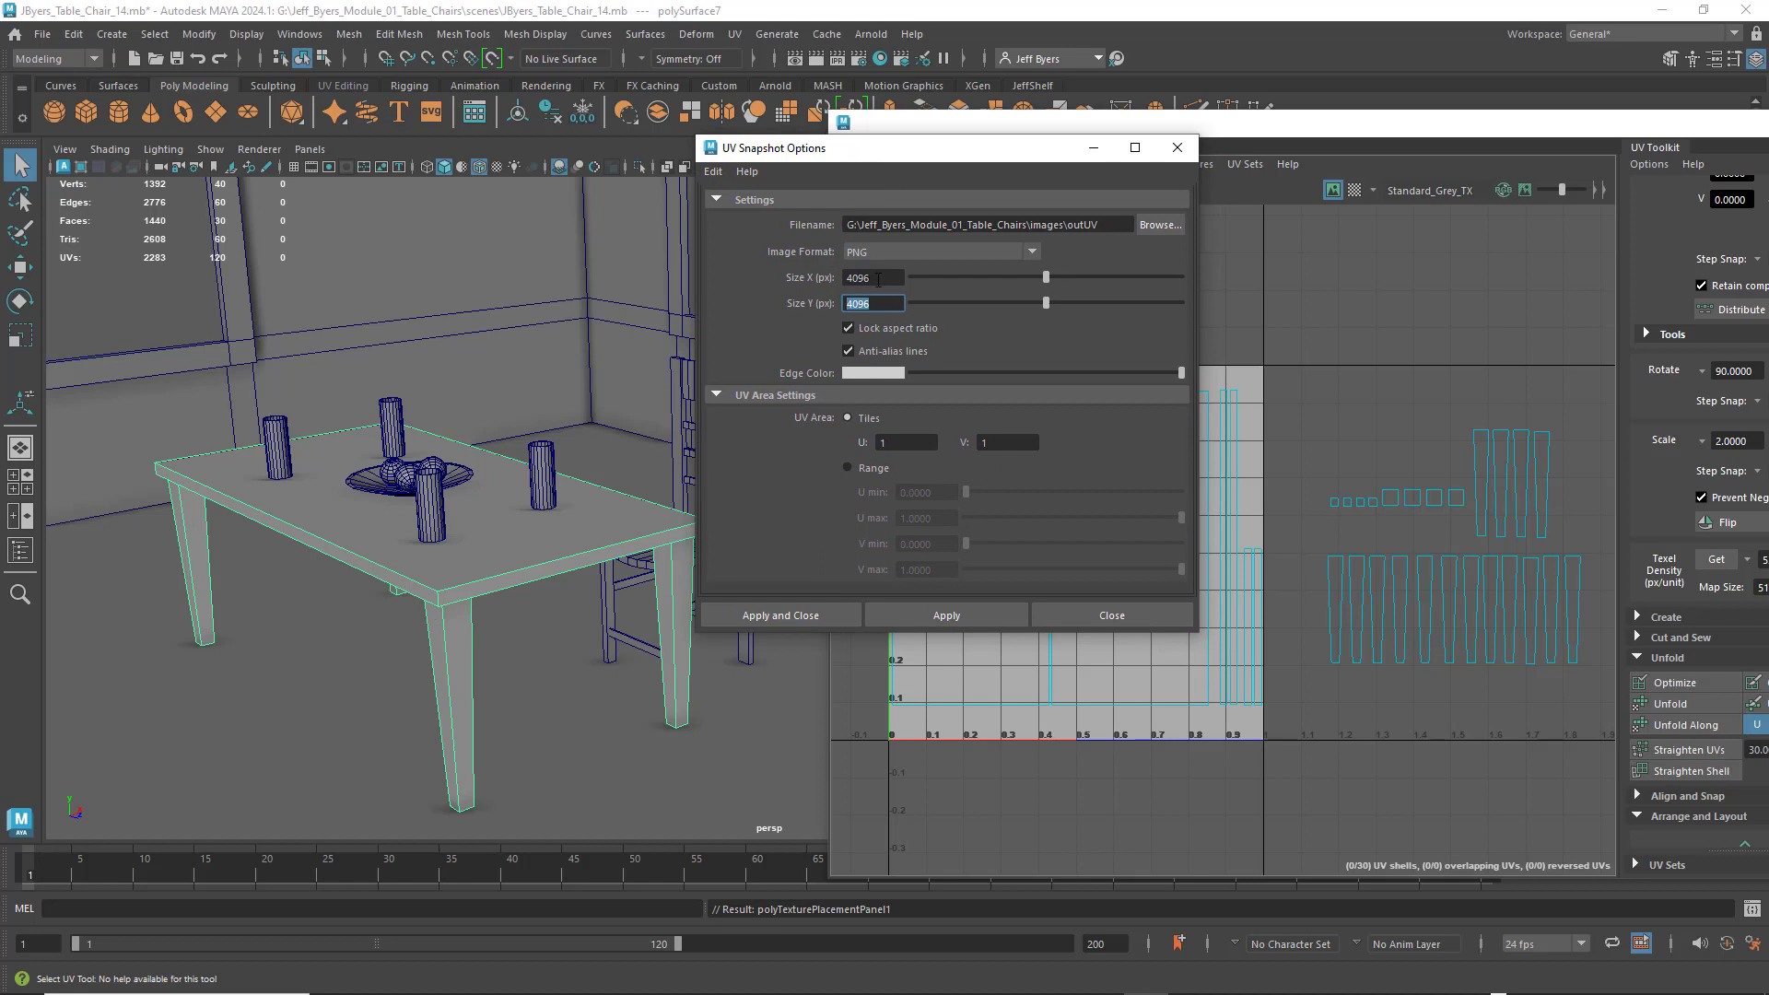
{"action": "mouse_move", "coordinate": [878, 280]}
{"action": "left_mouse_down"}
{"action": "mouse_move", "coordinate": [843, 281]}
{"action": "mouse_move", "coordinate": [840, 304]}
{"action": "mouse_move", "coordinate": [872, 280]}
{"action": "mouse_move", "coordinate": [844, 279]}
{"action": "mouse_move", "coordinate": [845, 304]}
{"action": "mouse_move", "coordinate": [845, 278]}
{"action": "left_mouse_up"}
{"action": "double_click", "coordinate": [879, 305]}
{"action": "left_click_drag", "start_coordinate": [882, 304], "coordinate": [845, 279]}
{"action": "double_click", "coordinate": [879, 305]}
{"action": "double_click", "coordinate": [848, 277]}
{"action": "left_click_drag", "start_coordinate": [883, 308], "coordinate": [848, 305]}
{"action": "left_click", "coordinate": [844, 277]}
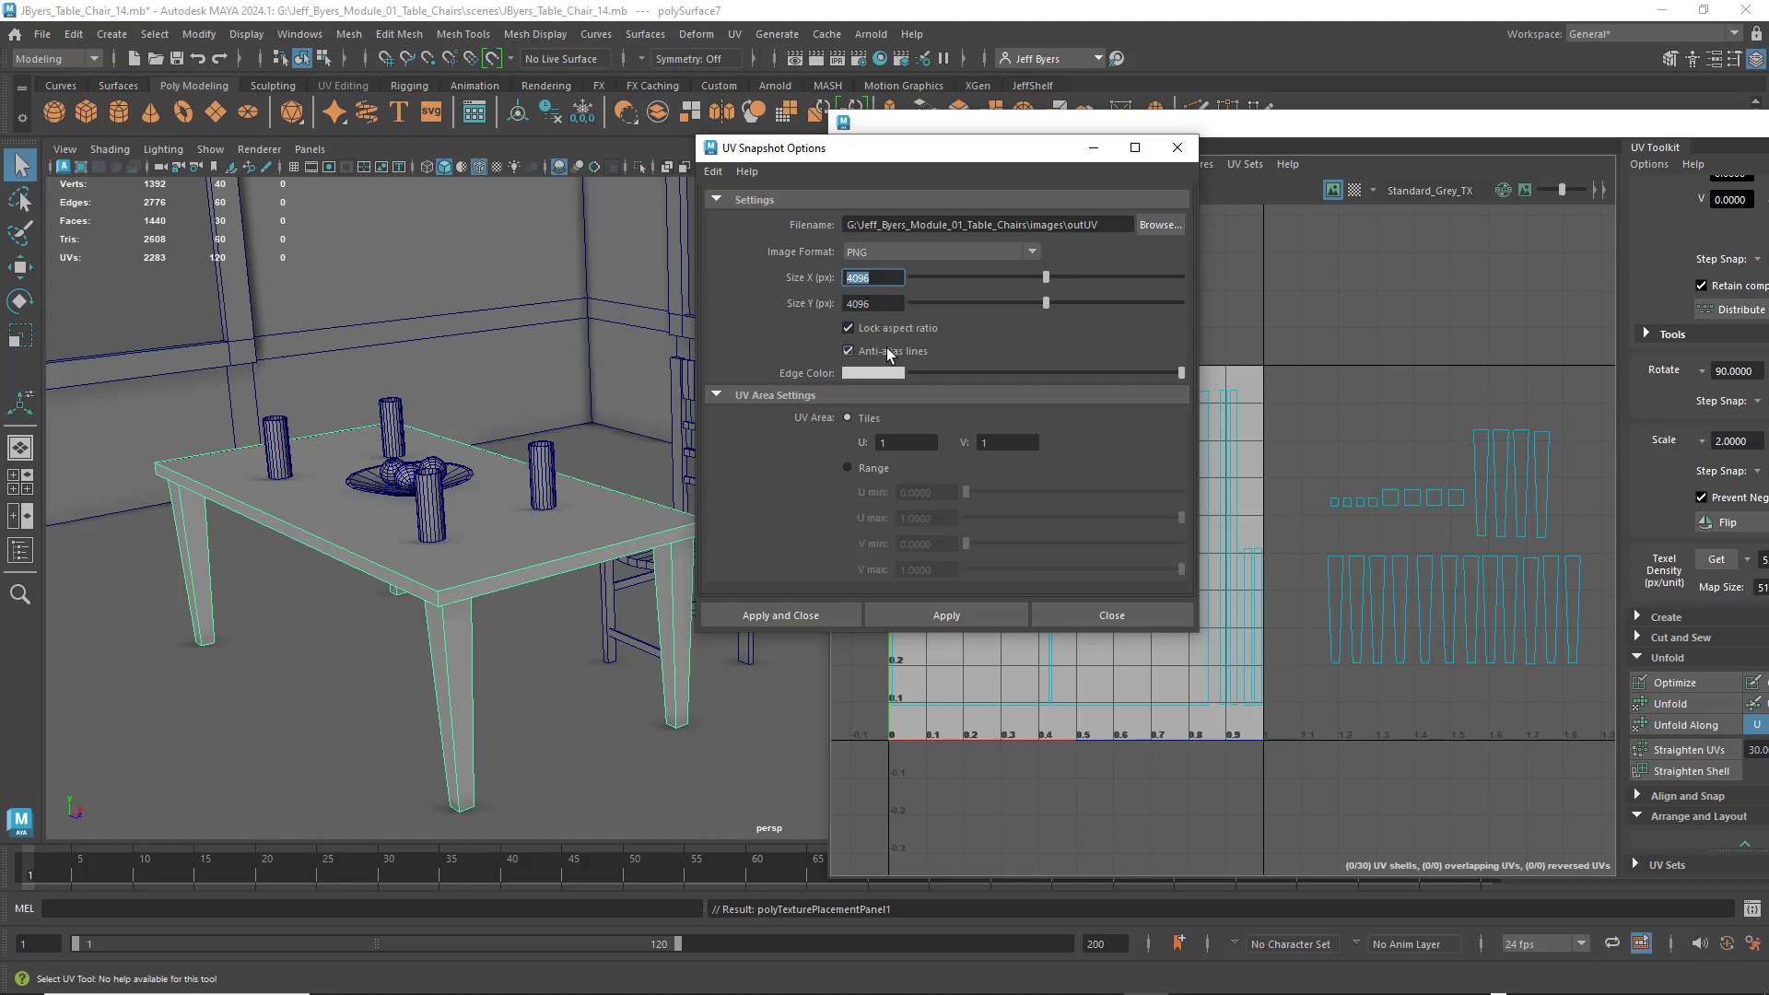
{"action": "left_click", "coordinate": [871, 305]}
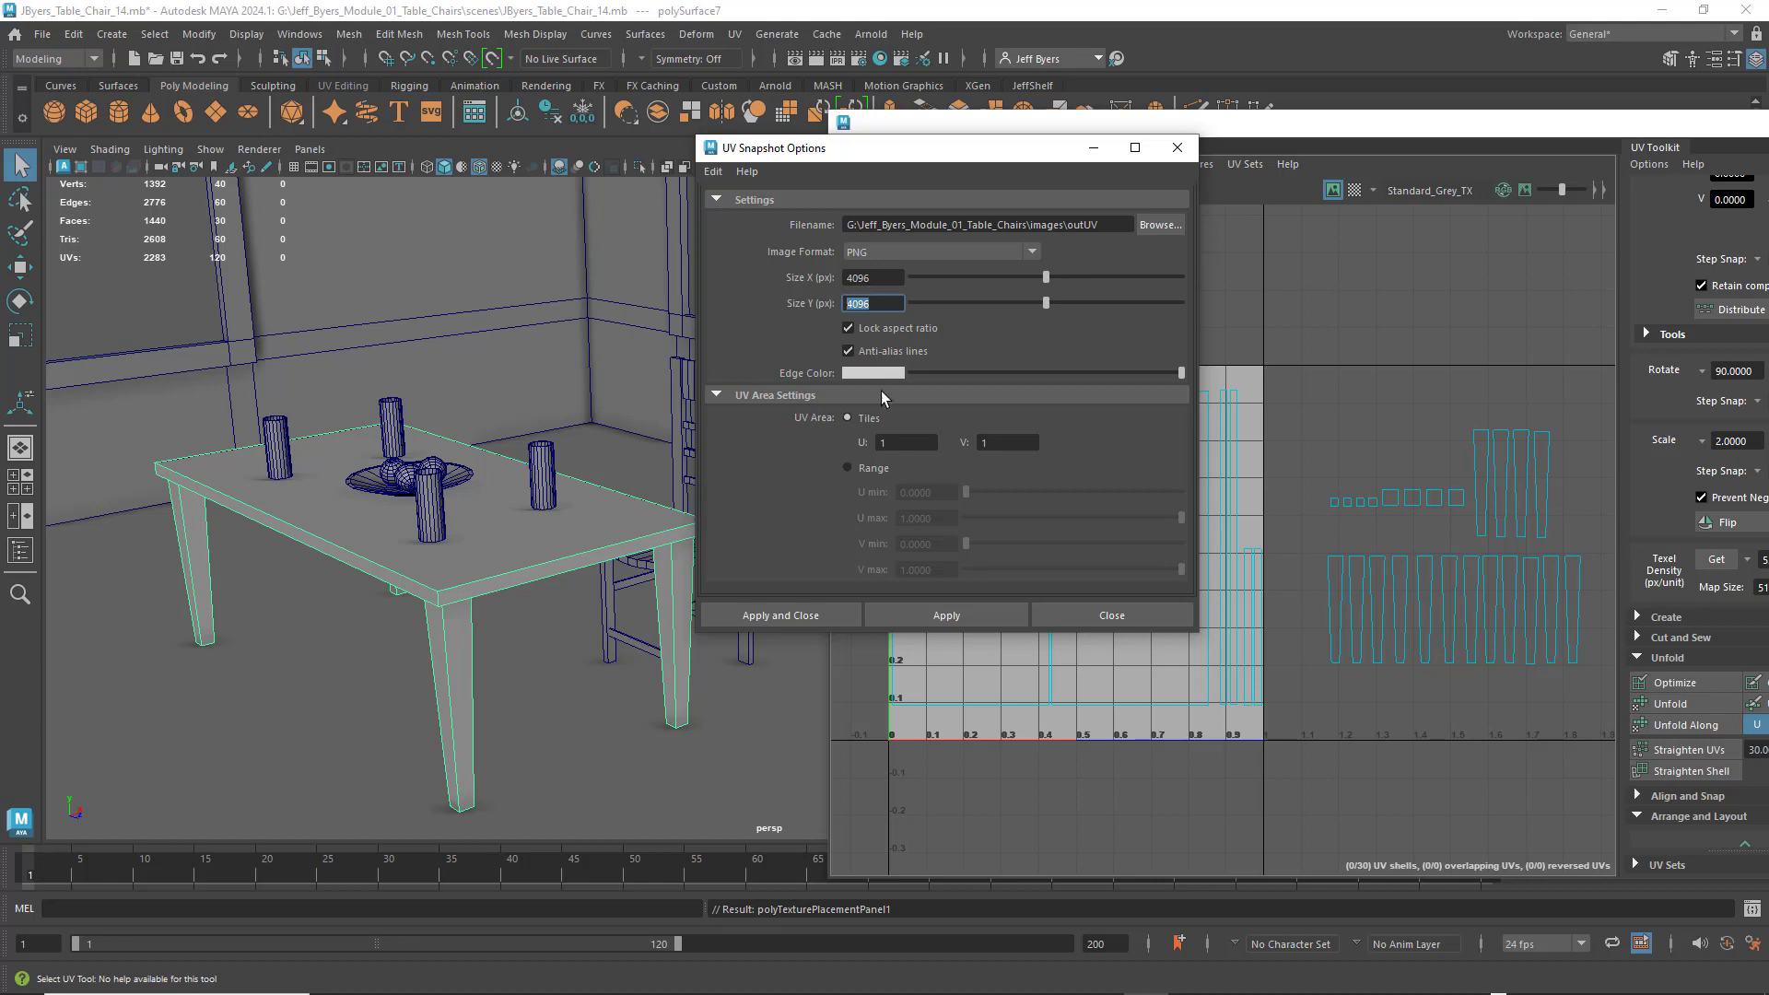
- Move the snapshot options clear of the UV grid and set the UV area's tile U value to 2
{"action": "left_click_drag", "start_coordinate": [969, 158], "coordinate": [587, 191]}
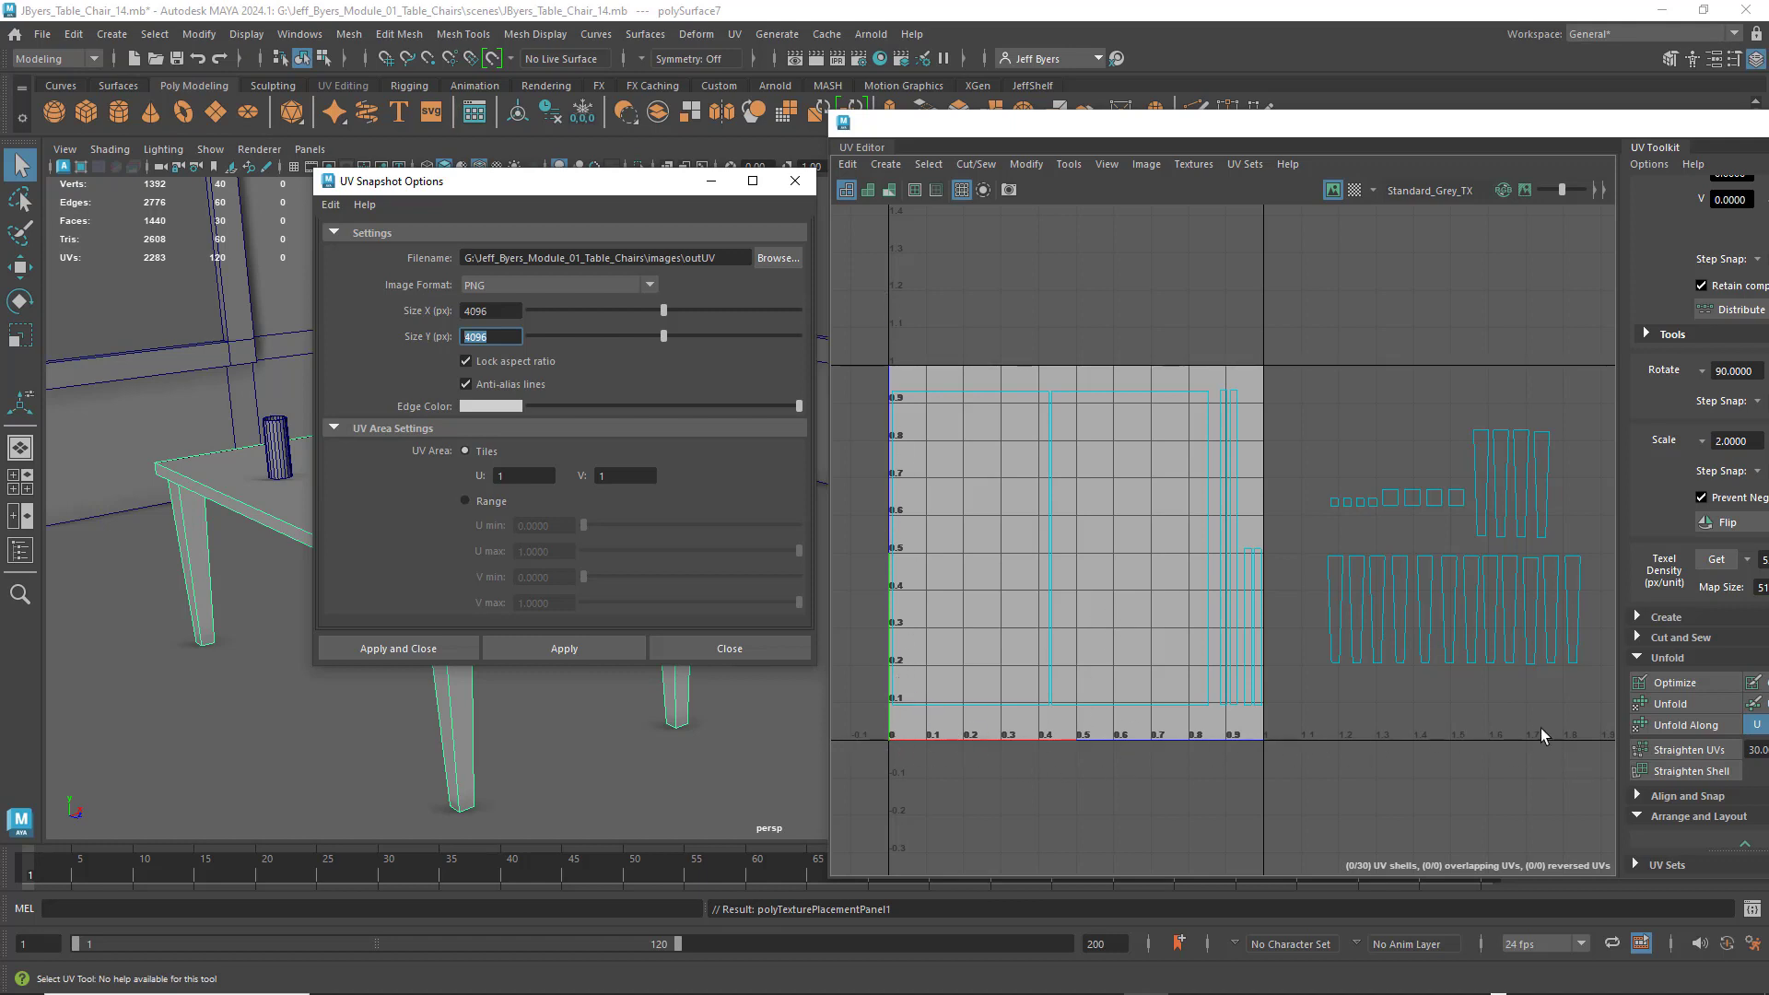
{"action": "scroll", "coordinate": [1494, 588], "scroll_direction": "down", "scroll_amount": 3}
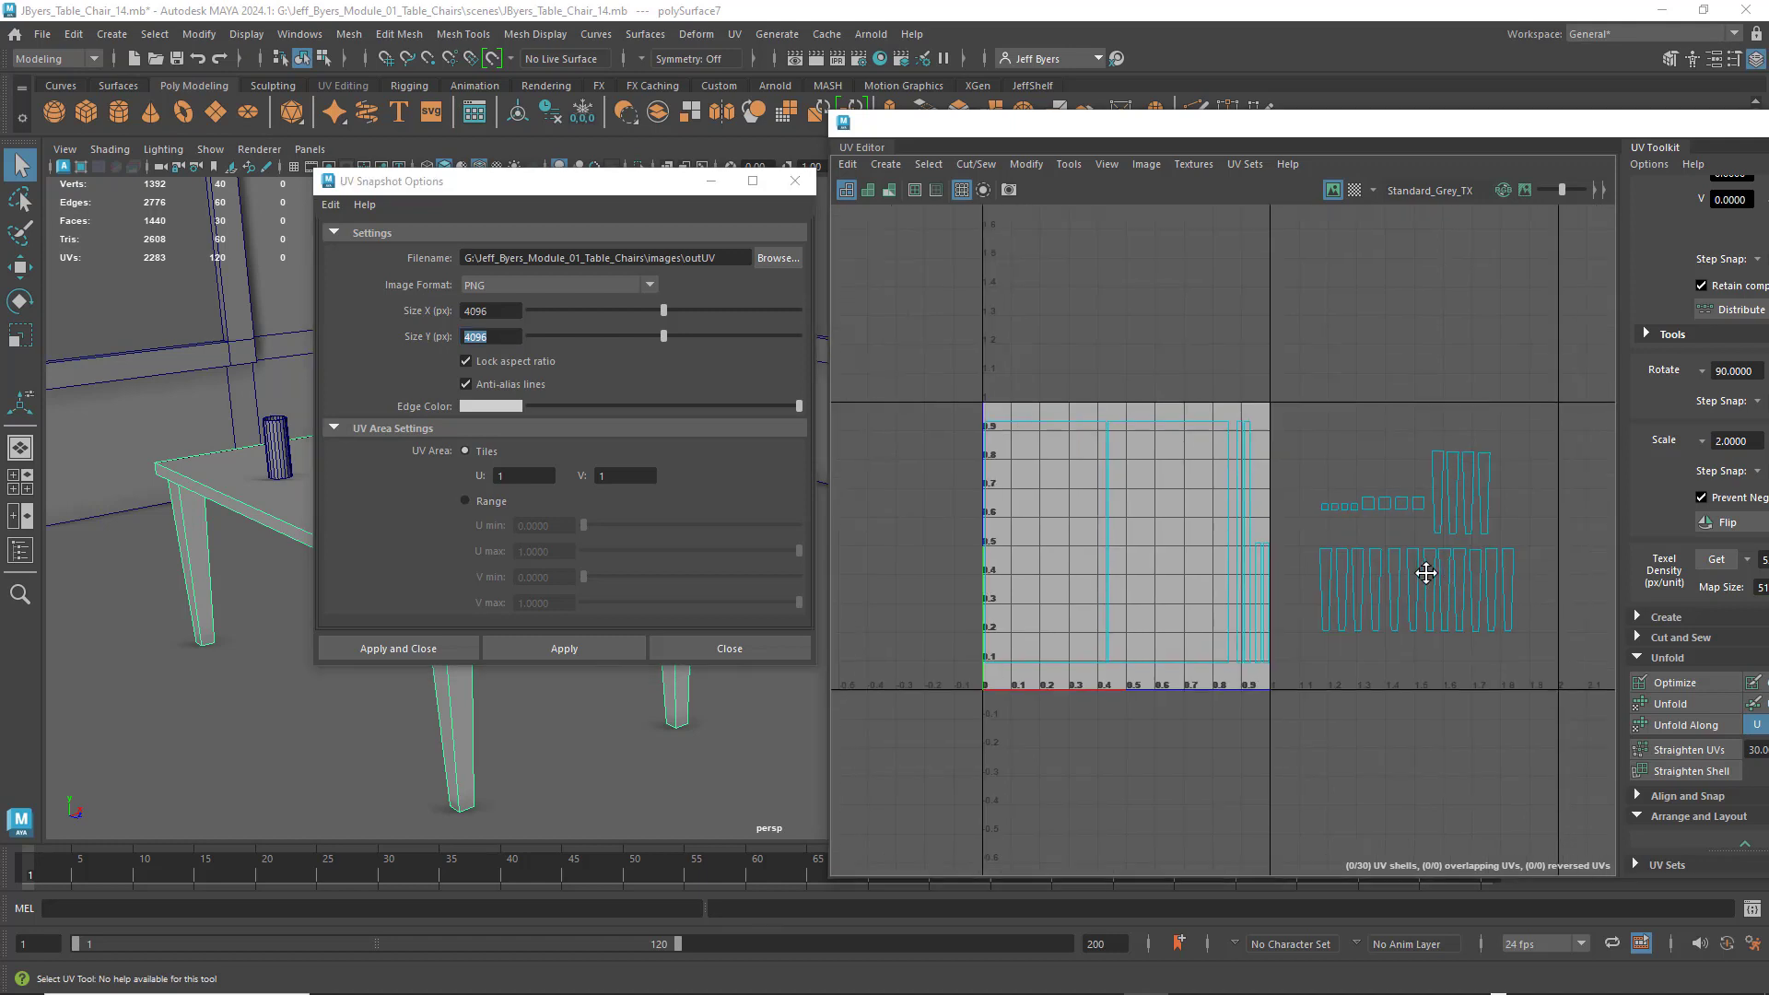
{"action": "scroll", "coordinate": [1346, 573], "scroll_direction": "down", "scroll_amount": 3}
{"action": "middle_click_drag", "start_coordinate": [1382, 580], "coordinate": [1236, 619], "text": "alt"}
{"action": "scroll", "coordinate": [1363, 610], "scroll_direction": "down", "scroll_amount": 3}
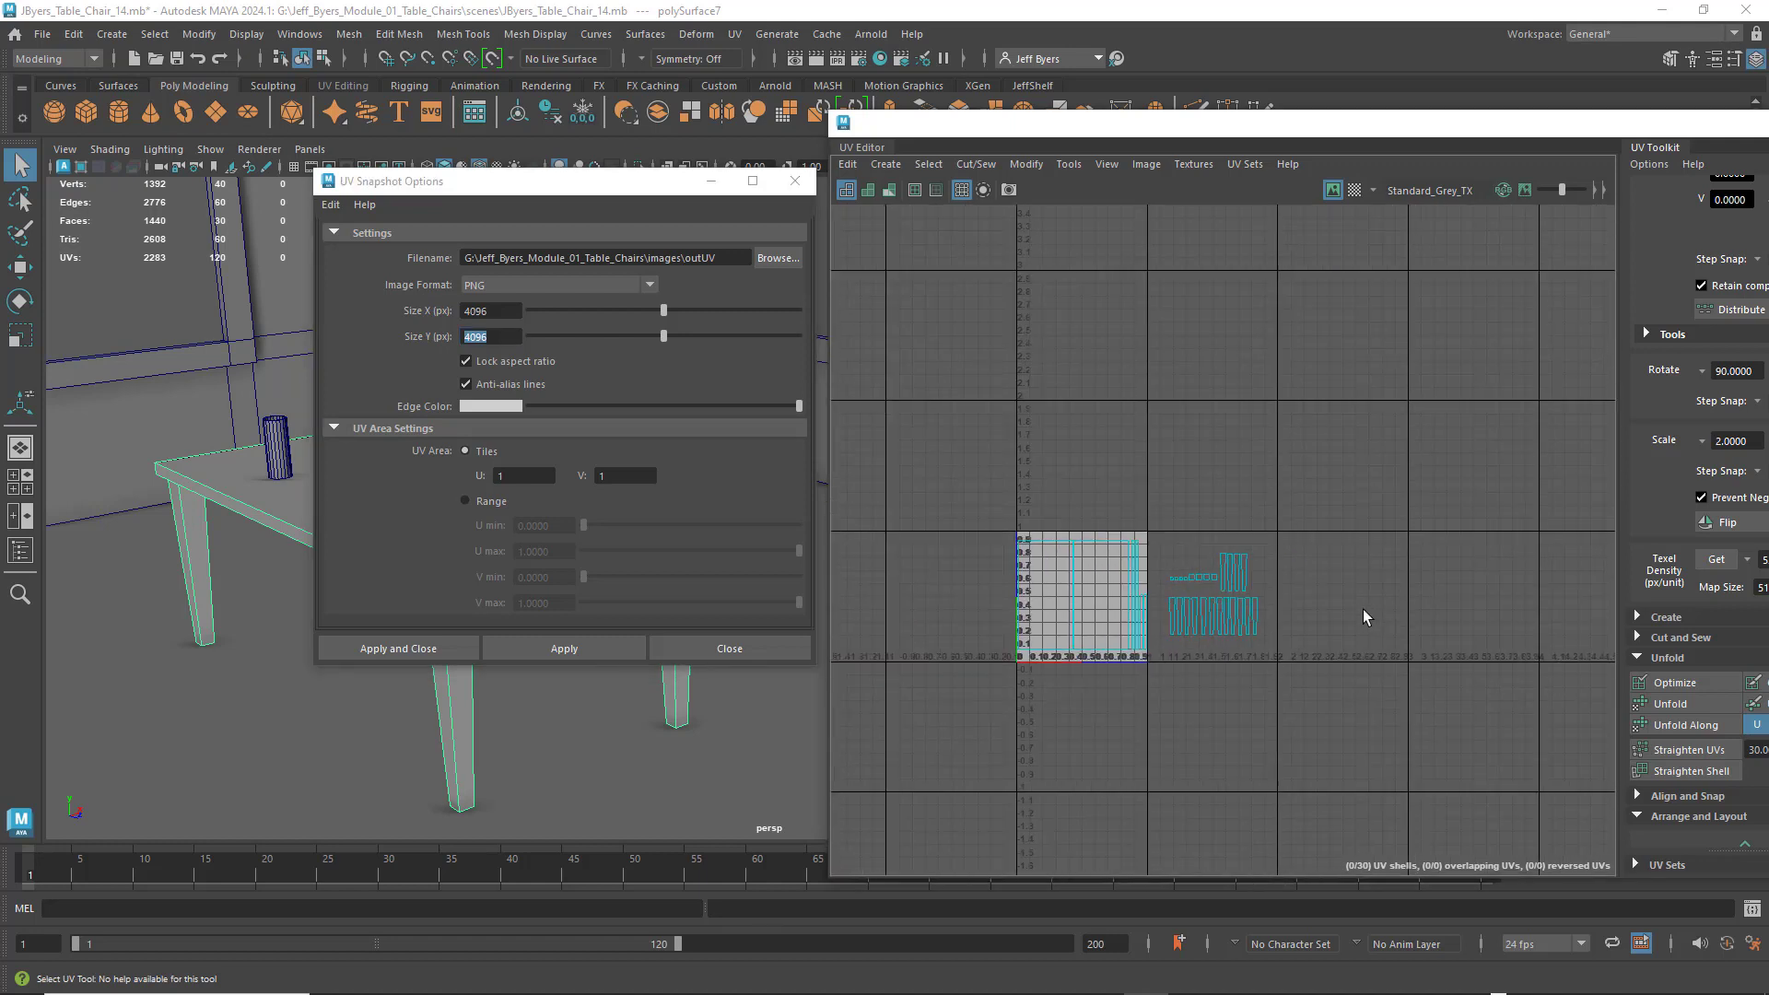
{"action": "middle_click_drag", "start_coordinate": [1349, 602], "coordinate": [1175, 600], "text": "alt"}
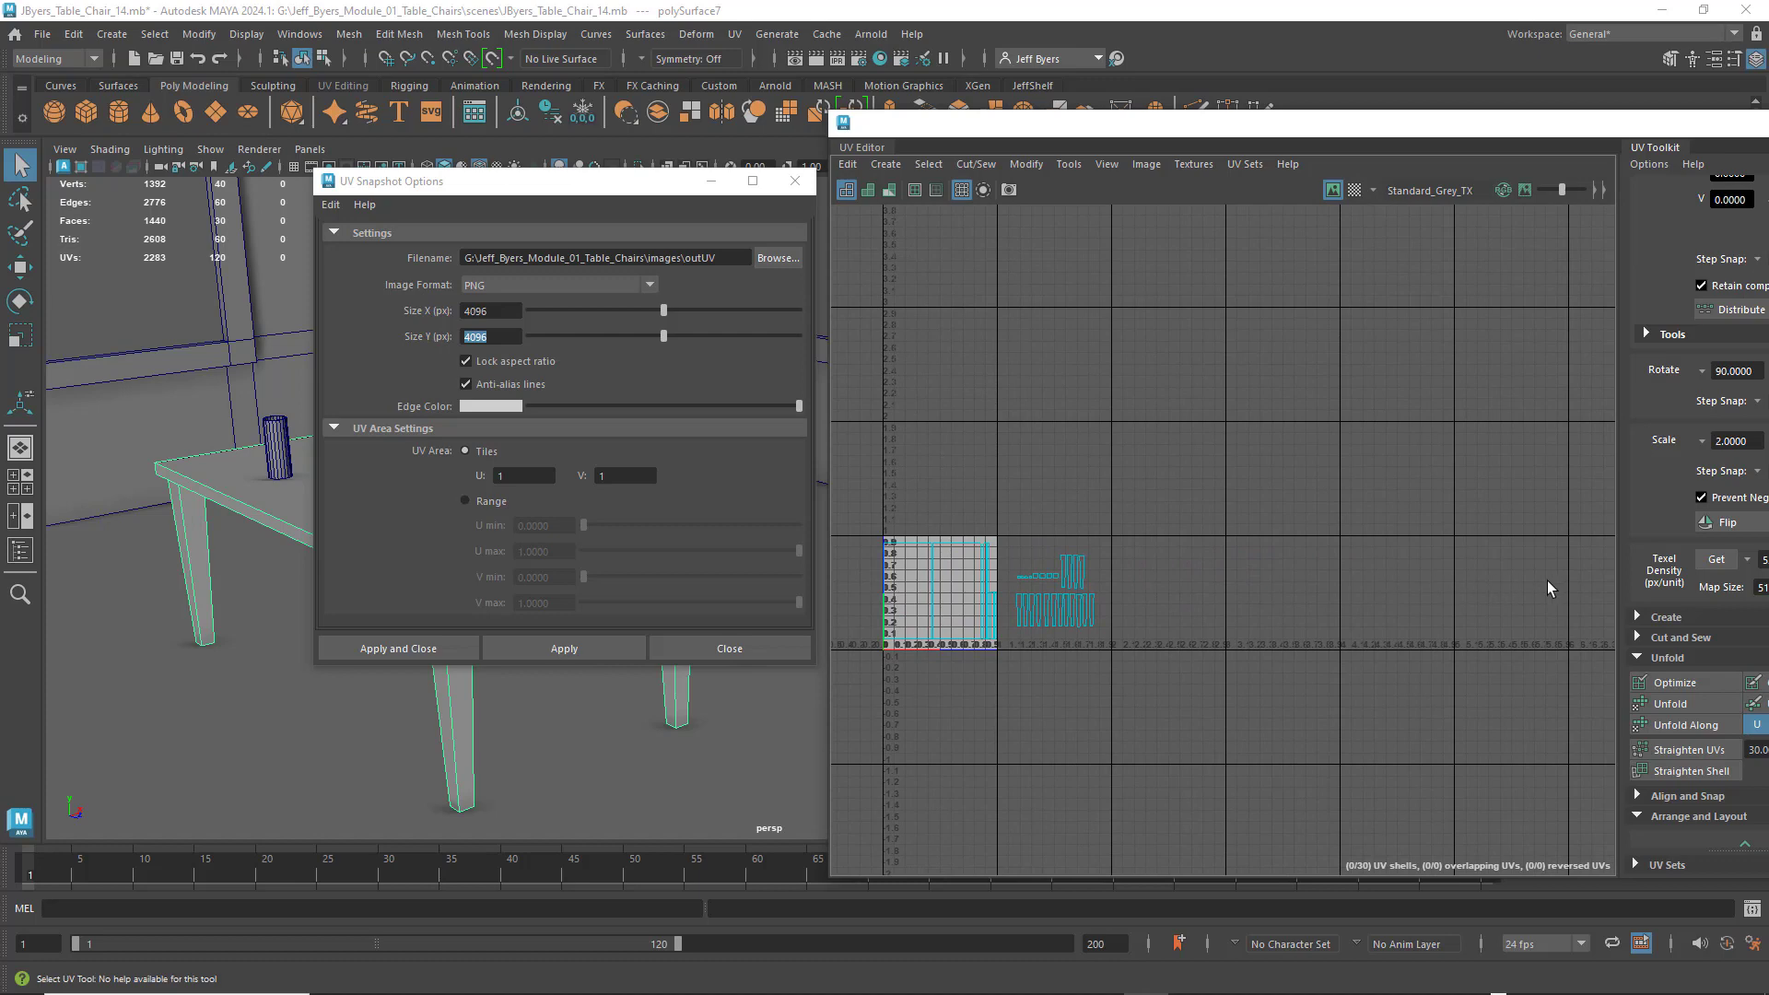
{"action": "left_click", "coordinate": [523, 476]}
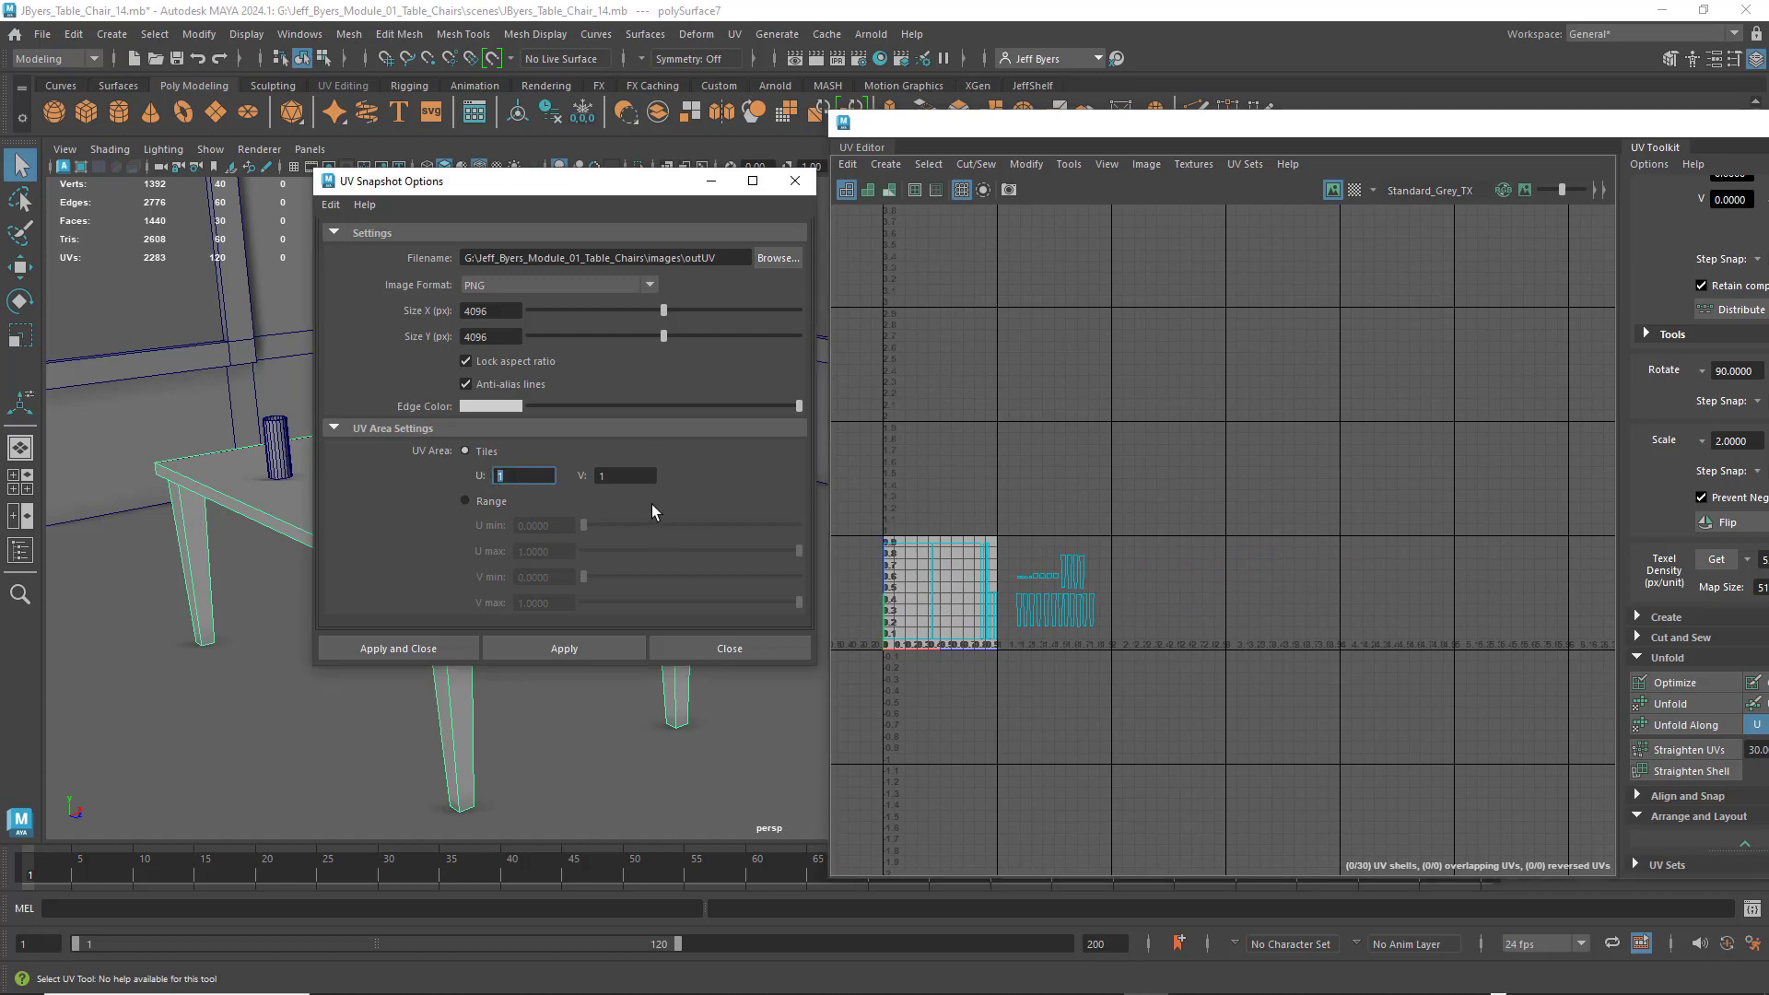
{"action": "type", "text": "2"}
- Examine how the UV grid's tiles extend in both directions relative to the snapshot's U and V tile values
{"action": "left_click", "coordinate": [622, 476]}
{"action": "double_click", "coordinate": [503, 475]}
{"action": "left_click", "coordinate": [622, 477]}
{"action": "double_click", "coordinate": [500, 475]}
{"action": "scroll", "coordinate": [1430, 562], "scroll_direction": "down", "scroll_amount": 2}
{"action": "middle_click_drag", "start_coordinate": [1458, 544], "coordinate": [1197, 572], "text": "alt"}
{"action": "scroll", "coordinate": [1327, 536], "scroll_direction": "down", "scroll_amount": 3}
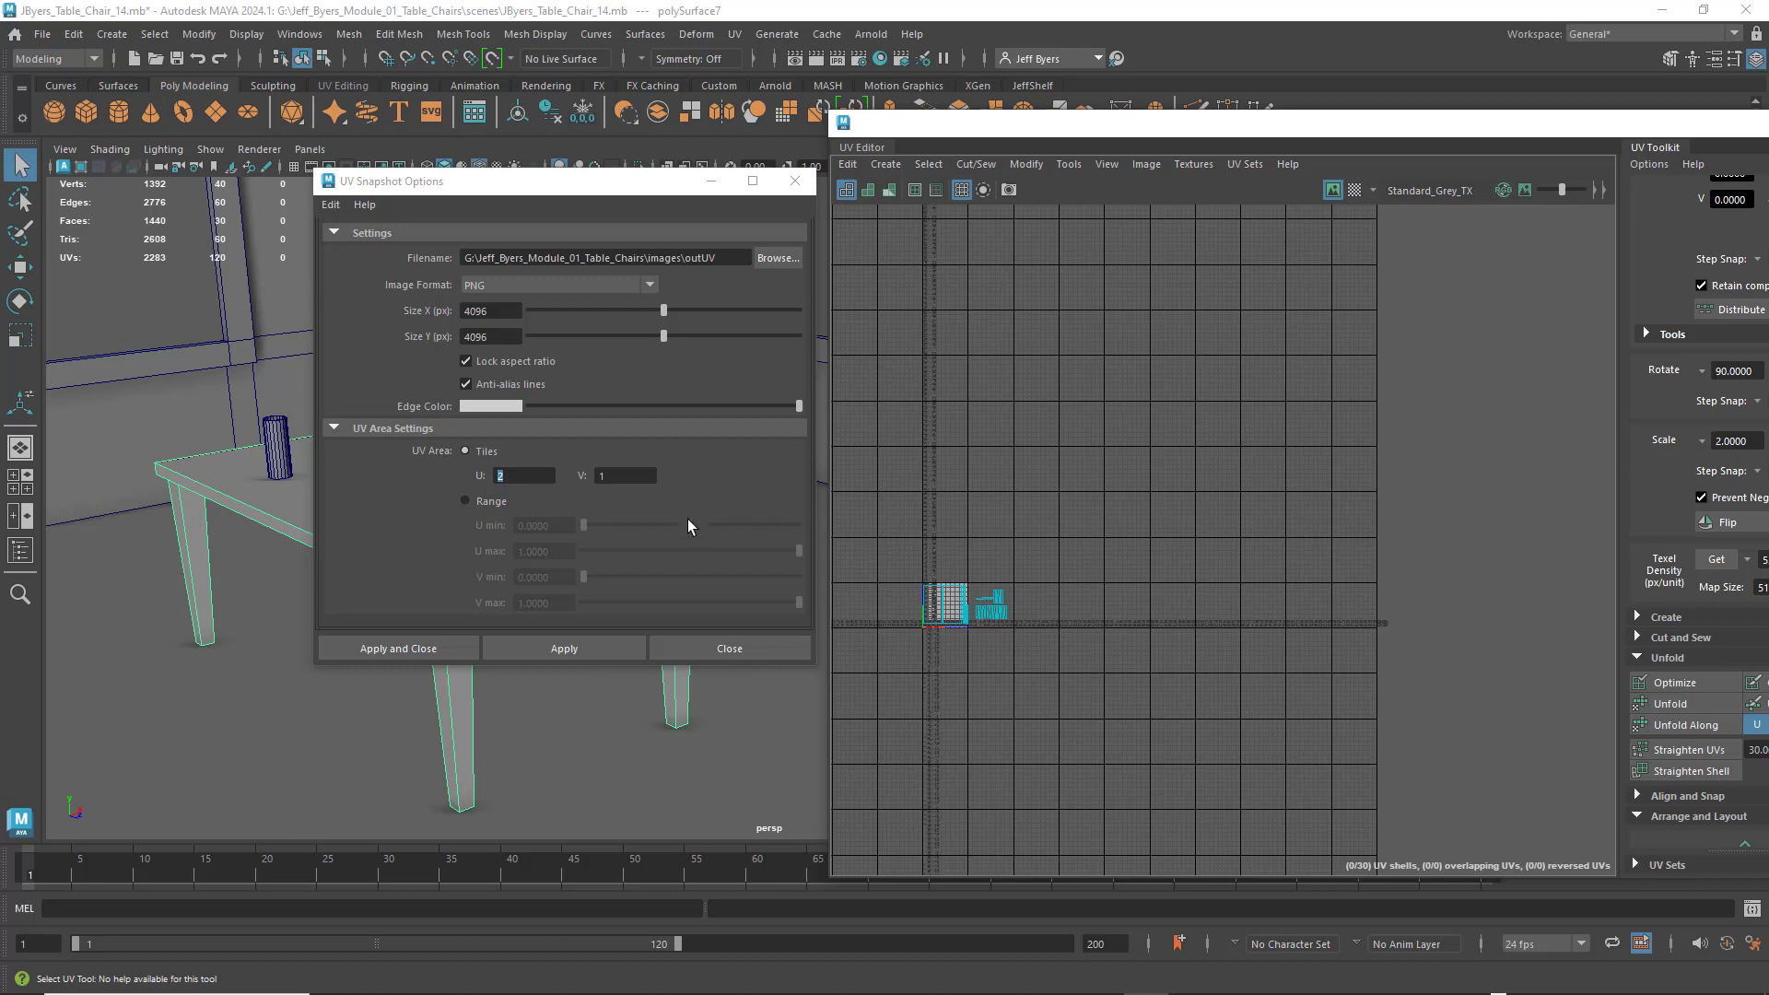
{"action": "type", "text": "2"}
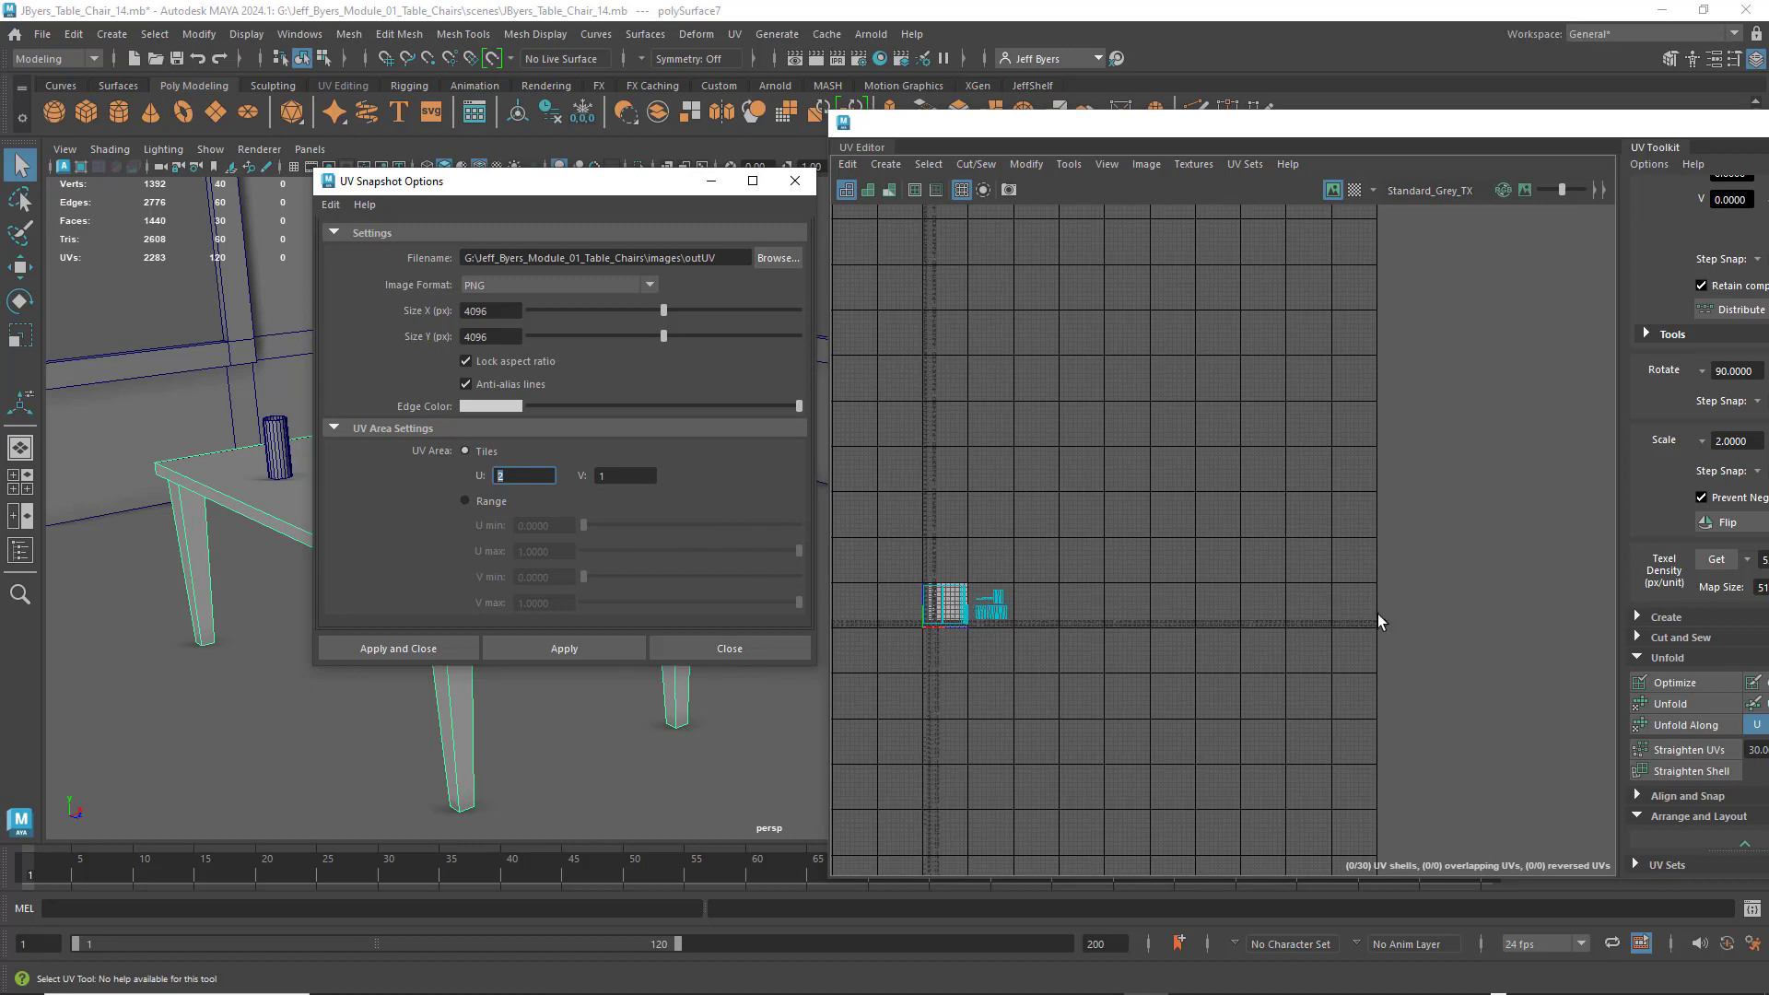
{"action": "left_click", "coordinate": [623, 477]}
{"action": "scroll", "coordinate": [1050, 610], "scroll_direction": "down", "scroll_amount": 3}
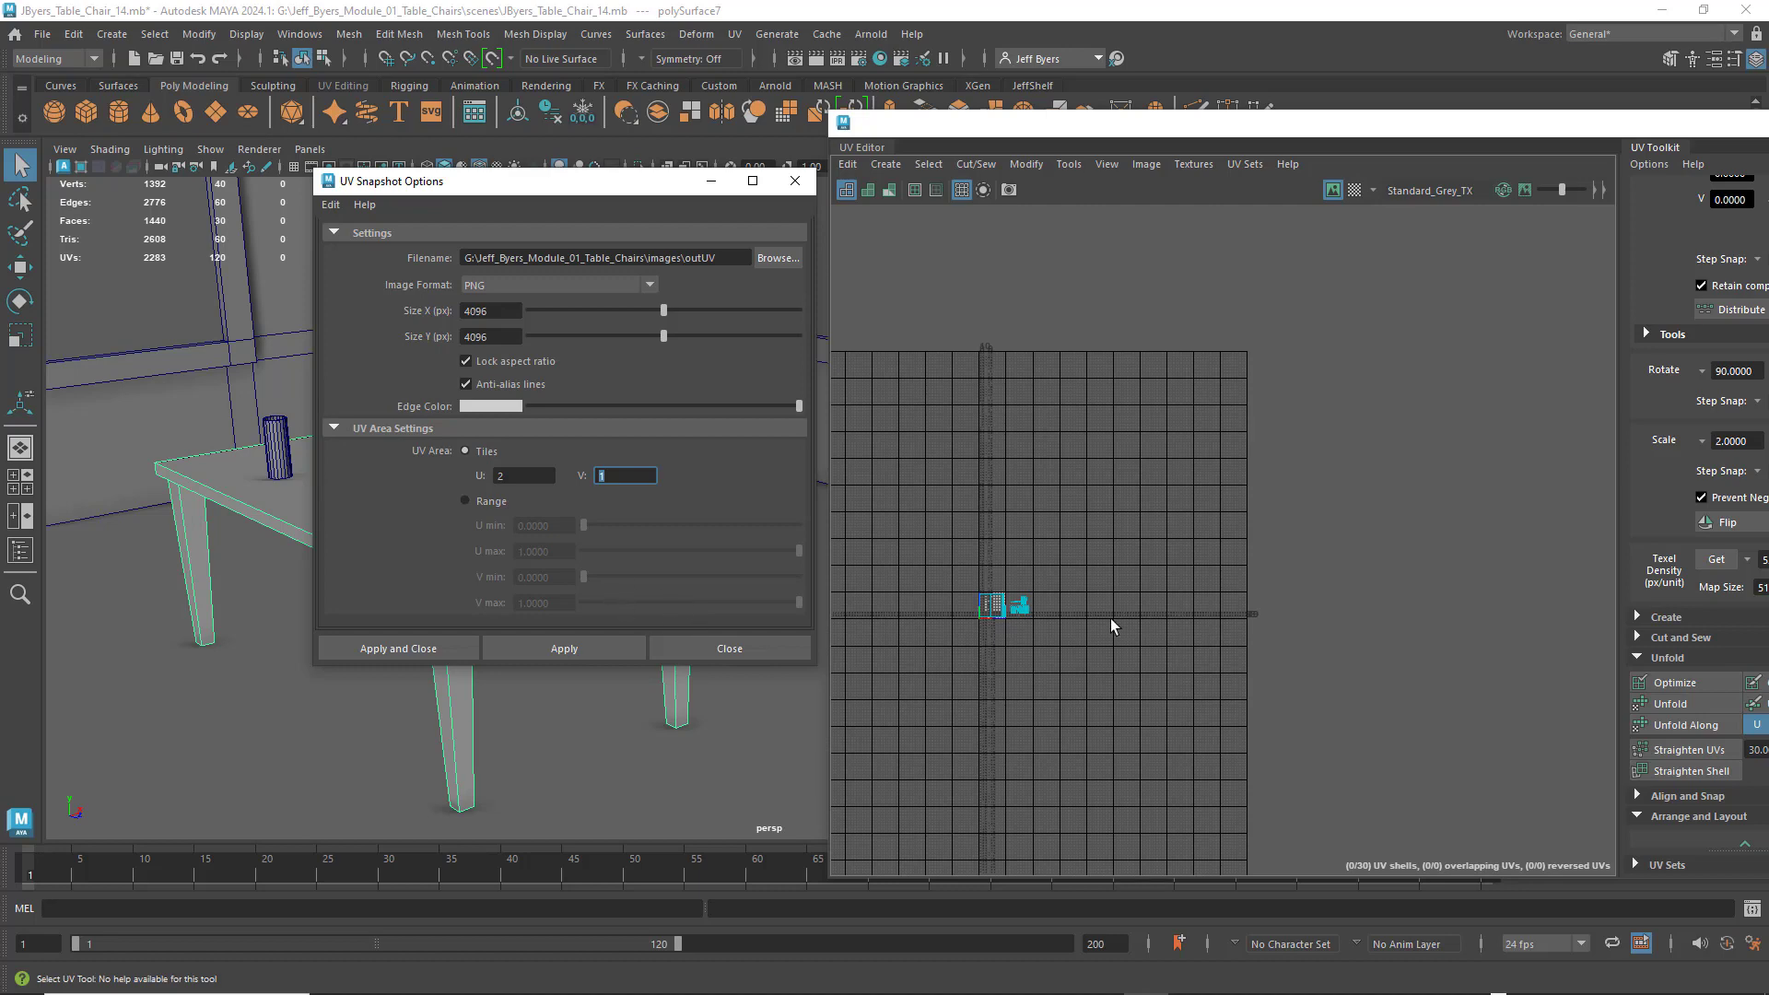
{"action": "scroll", "coordinate": [1042, 600], "scroll_direction": "up", "scroll_amount": 3}
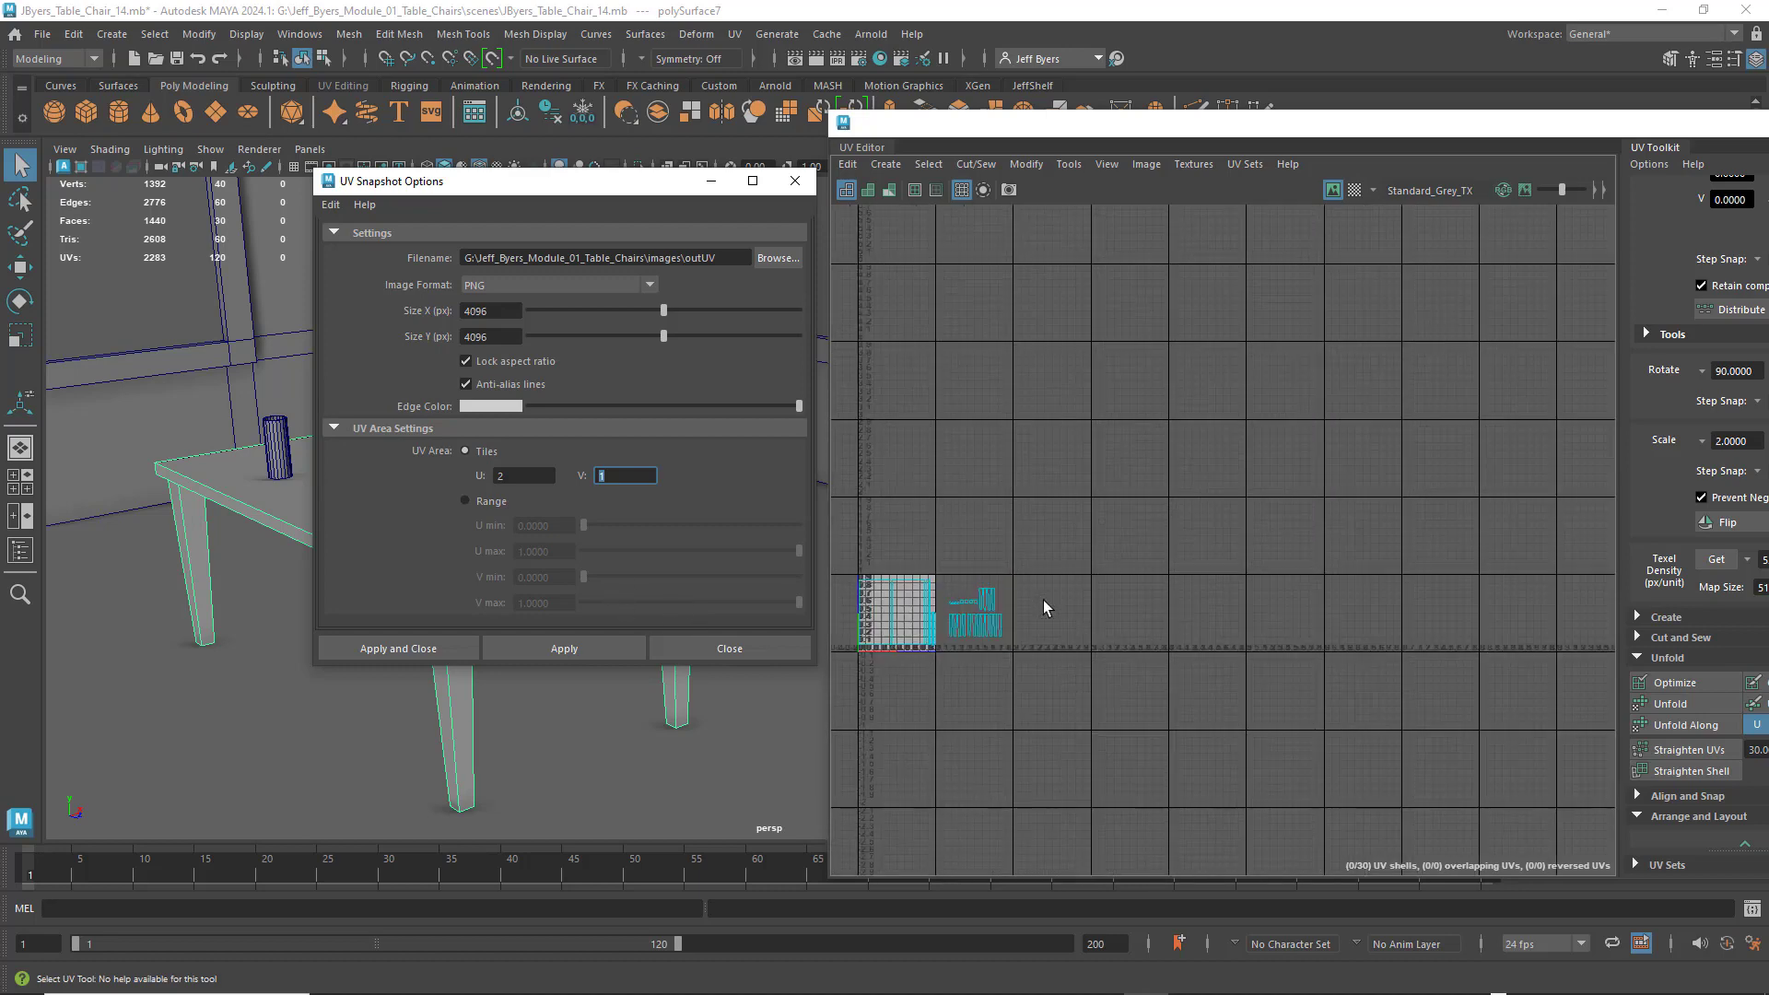
{"action": "middle_click_drag", "start_coordinate": [983, 588], "coordinate": [1041, 591], "text": "alt"}
{"action": "scroll", "coordinate": [1075, 578], "scroll_direction": "up", "scroll_amount": 2}
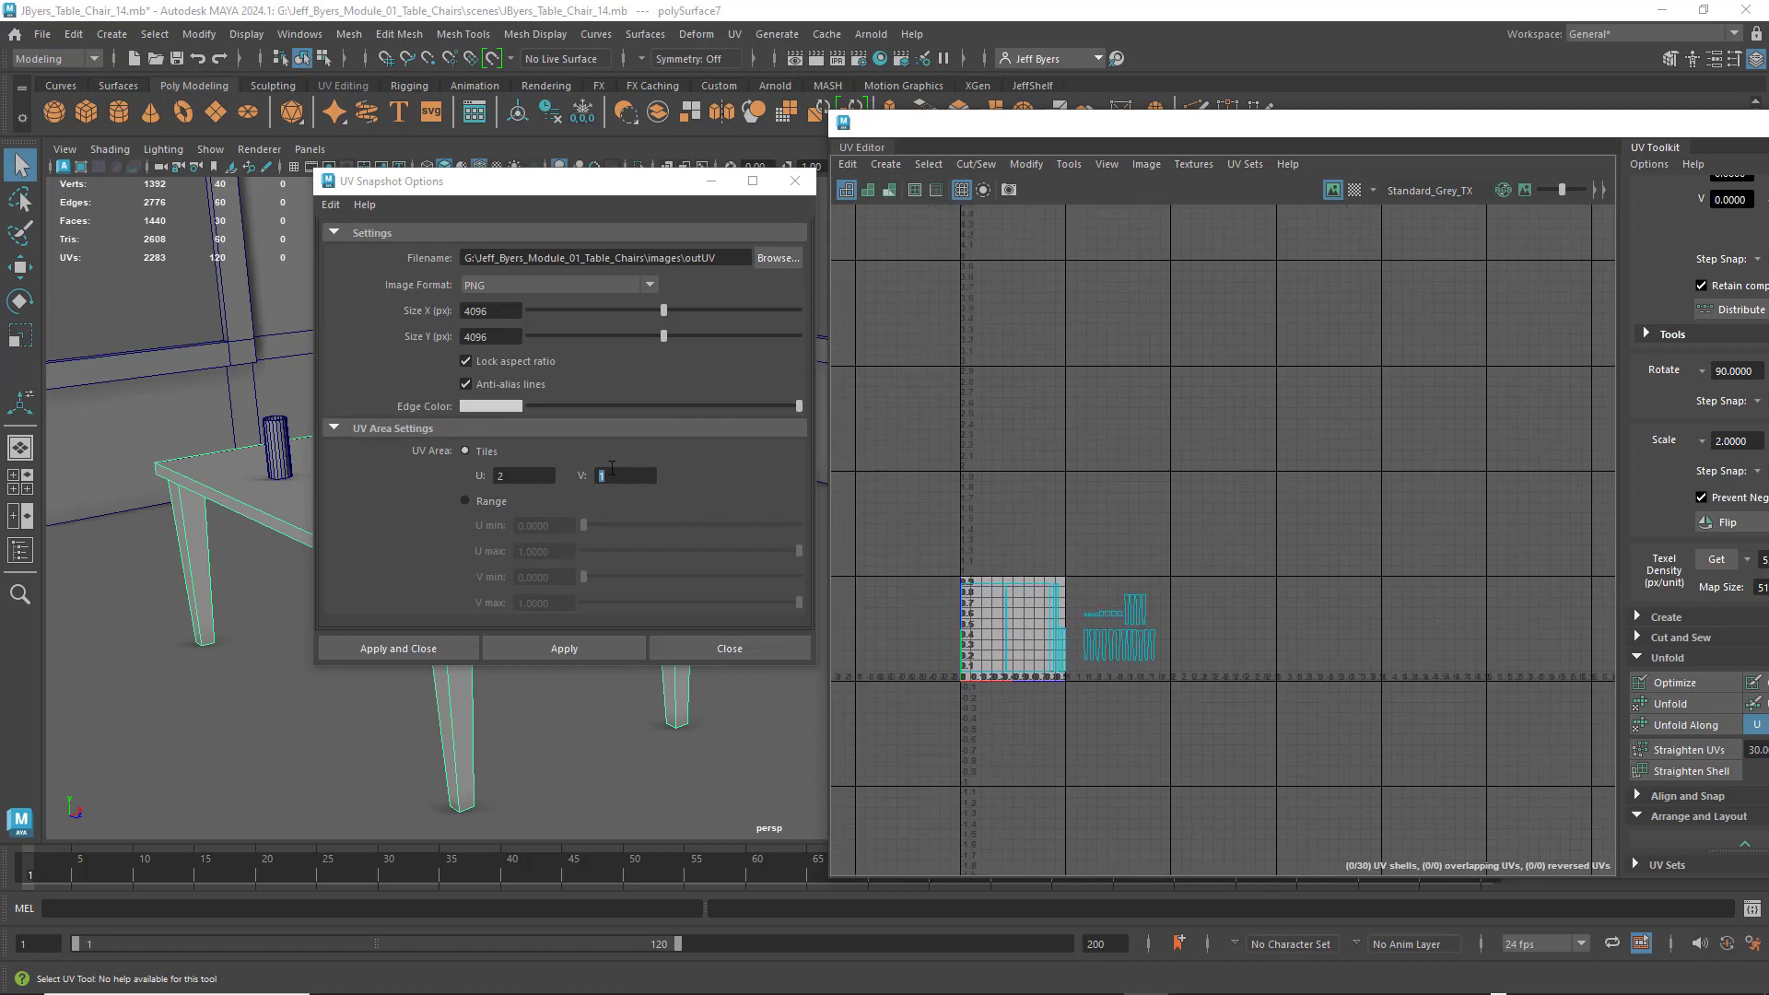
- Set the snapshot's output file to Table_UV_TX in the project's sourceimages folder
{"action": "left_click", "coordinate": [776, 259]}
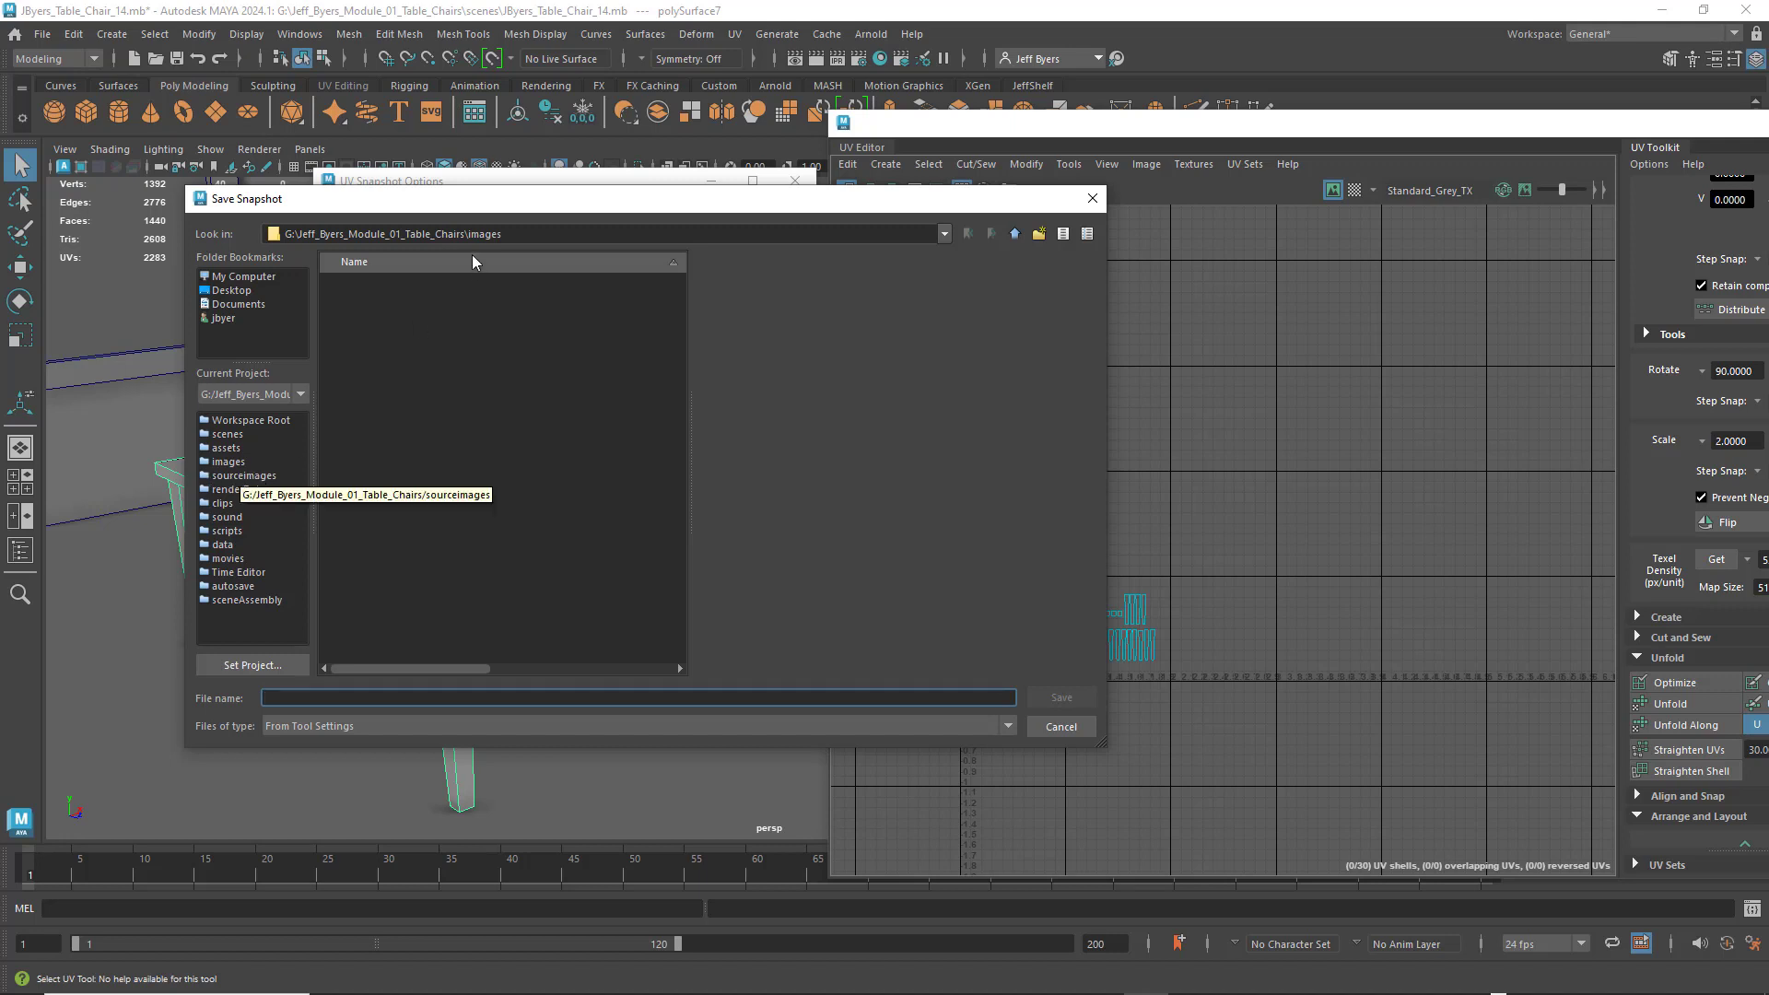
{"action": "left_click", "coordinate": [260, 478]}
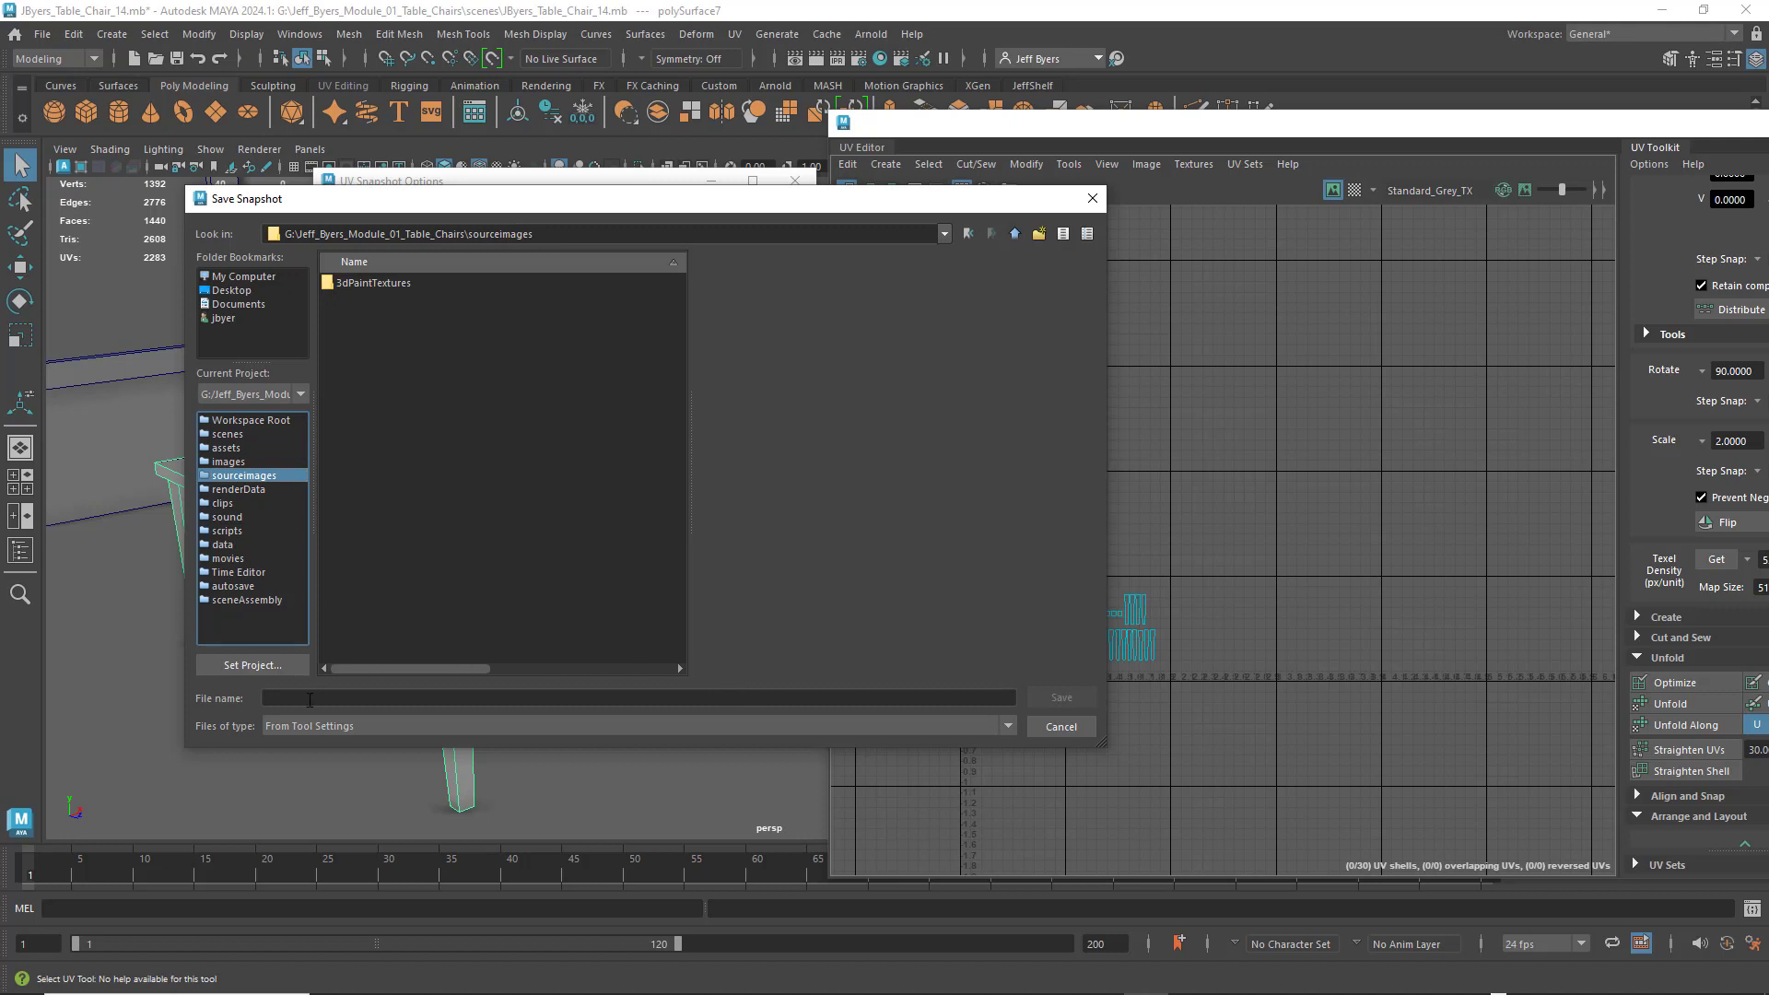
{"action": "left_click", "coordinate": [646, 693]}
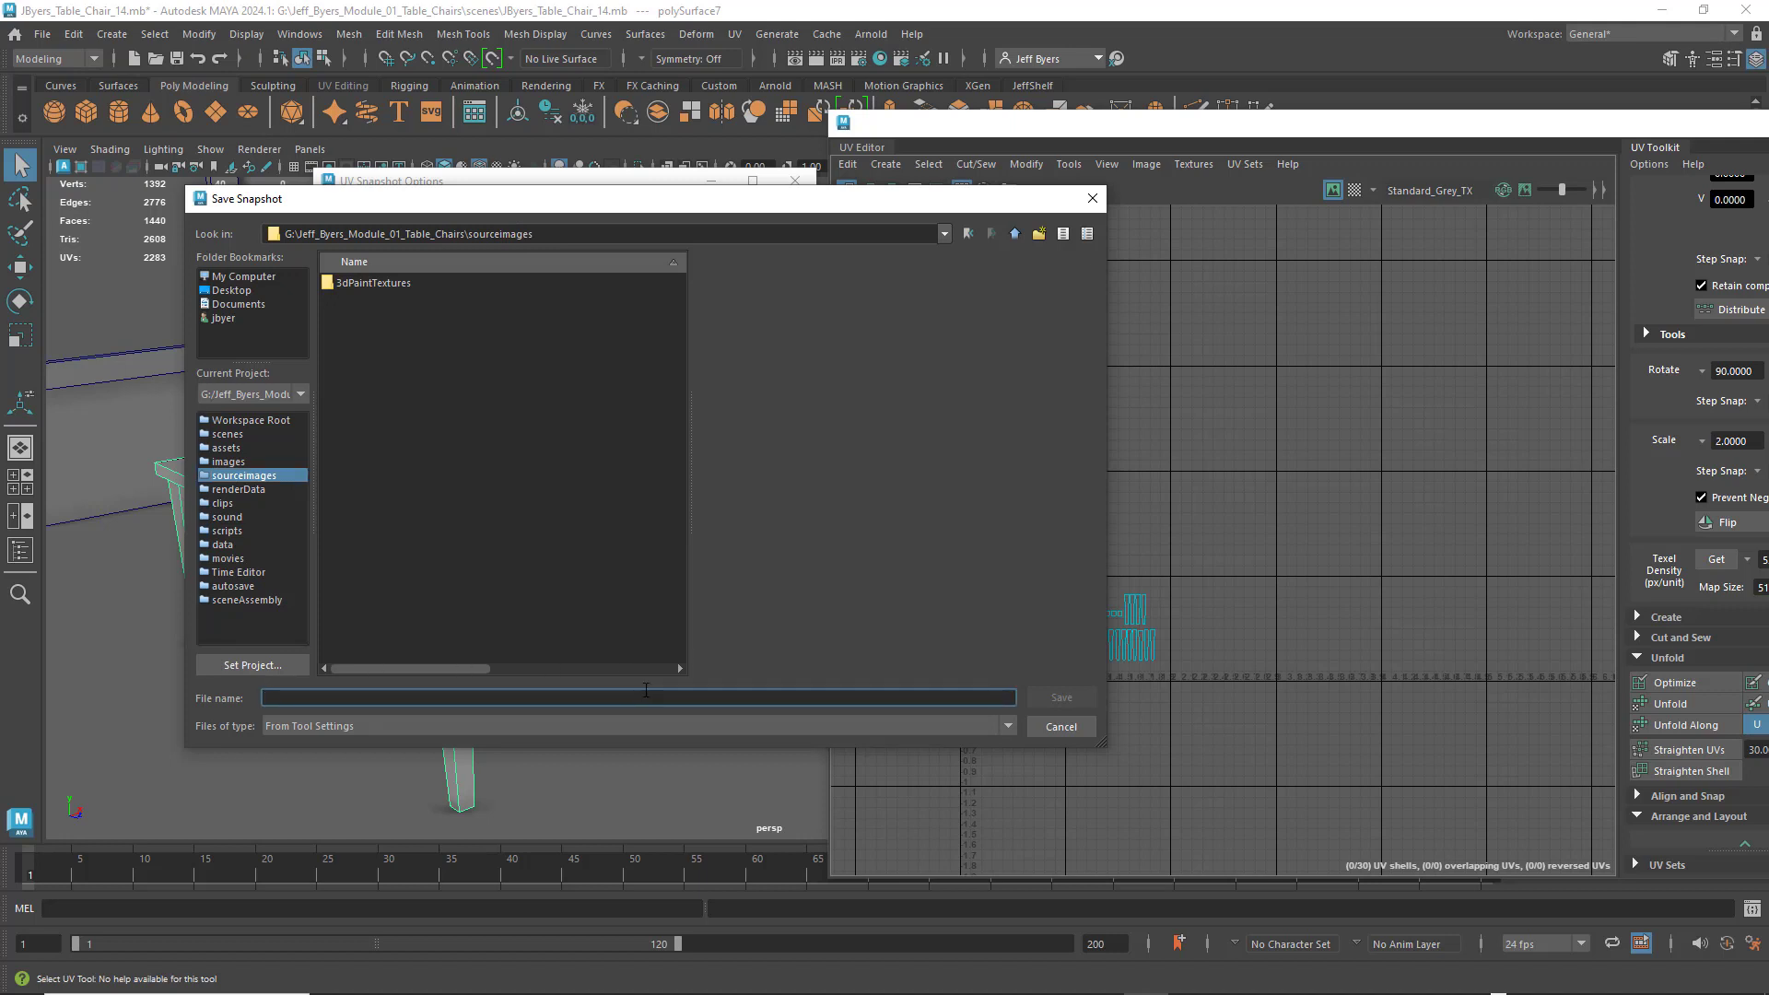
{"action": "type", "text": "Table_"}
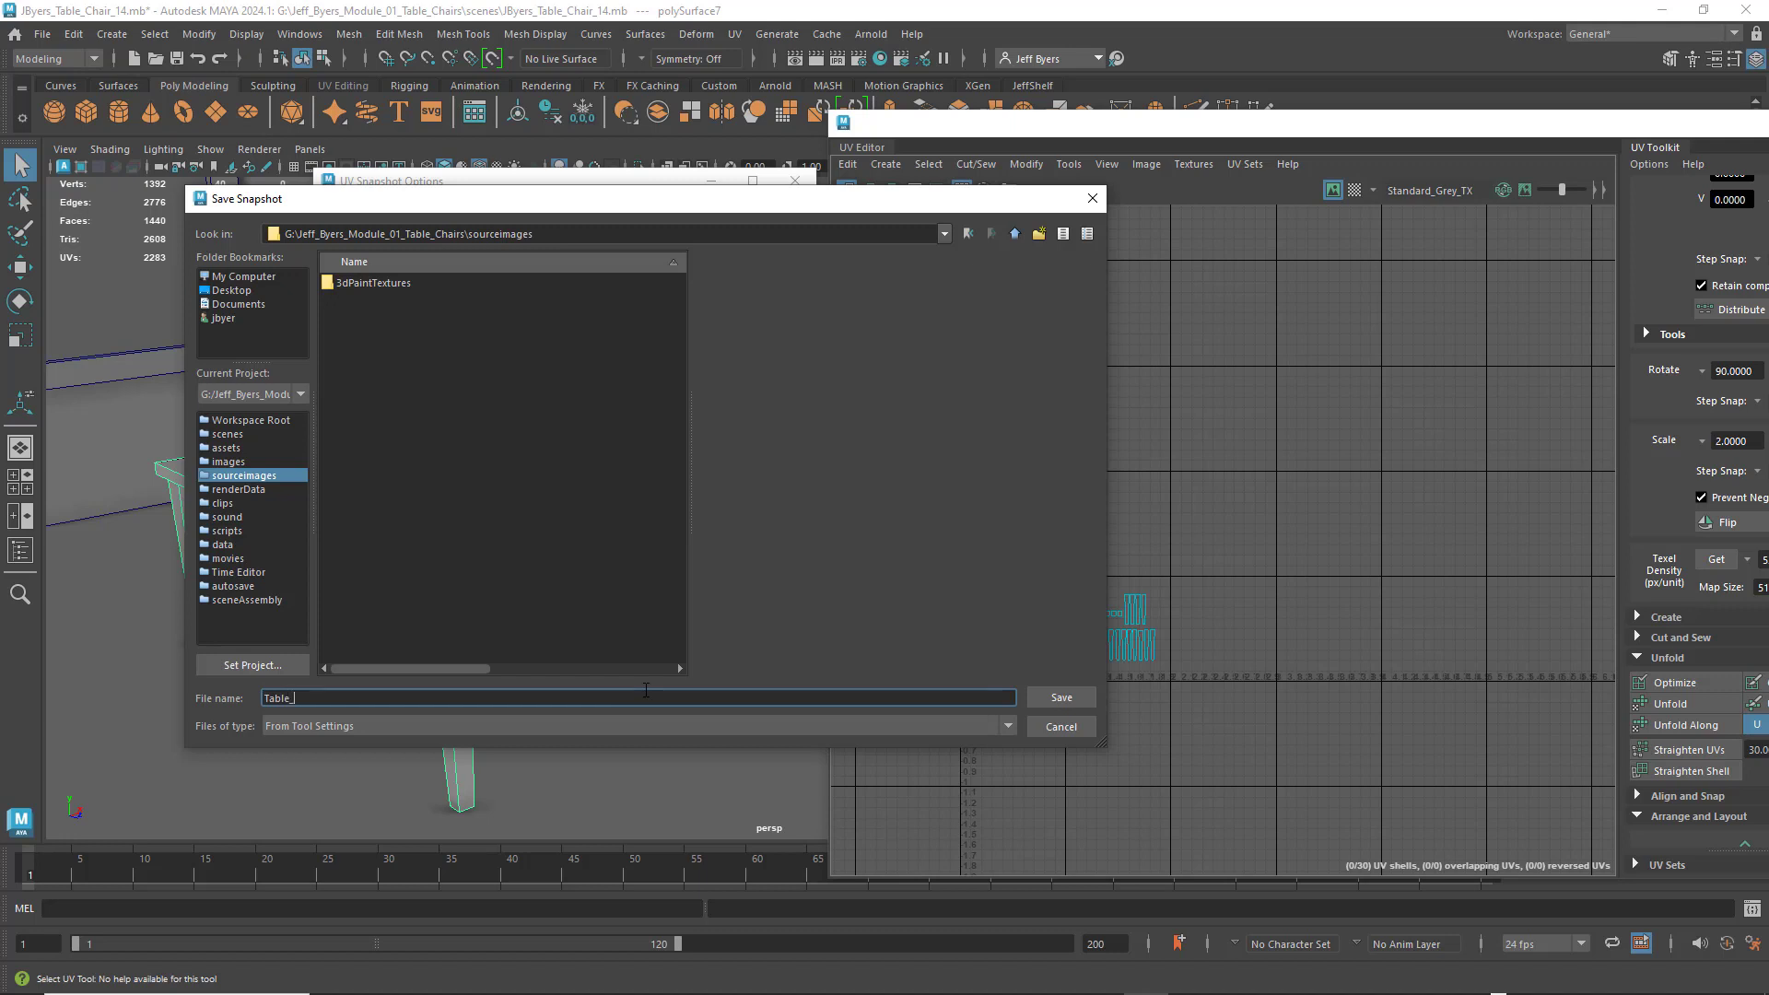
{"action": "type", "text": "UV_TX"}
{"action": "left_click", "coordinate": [1062, 700]}
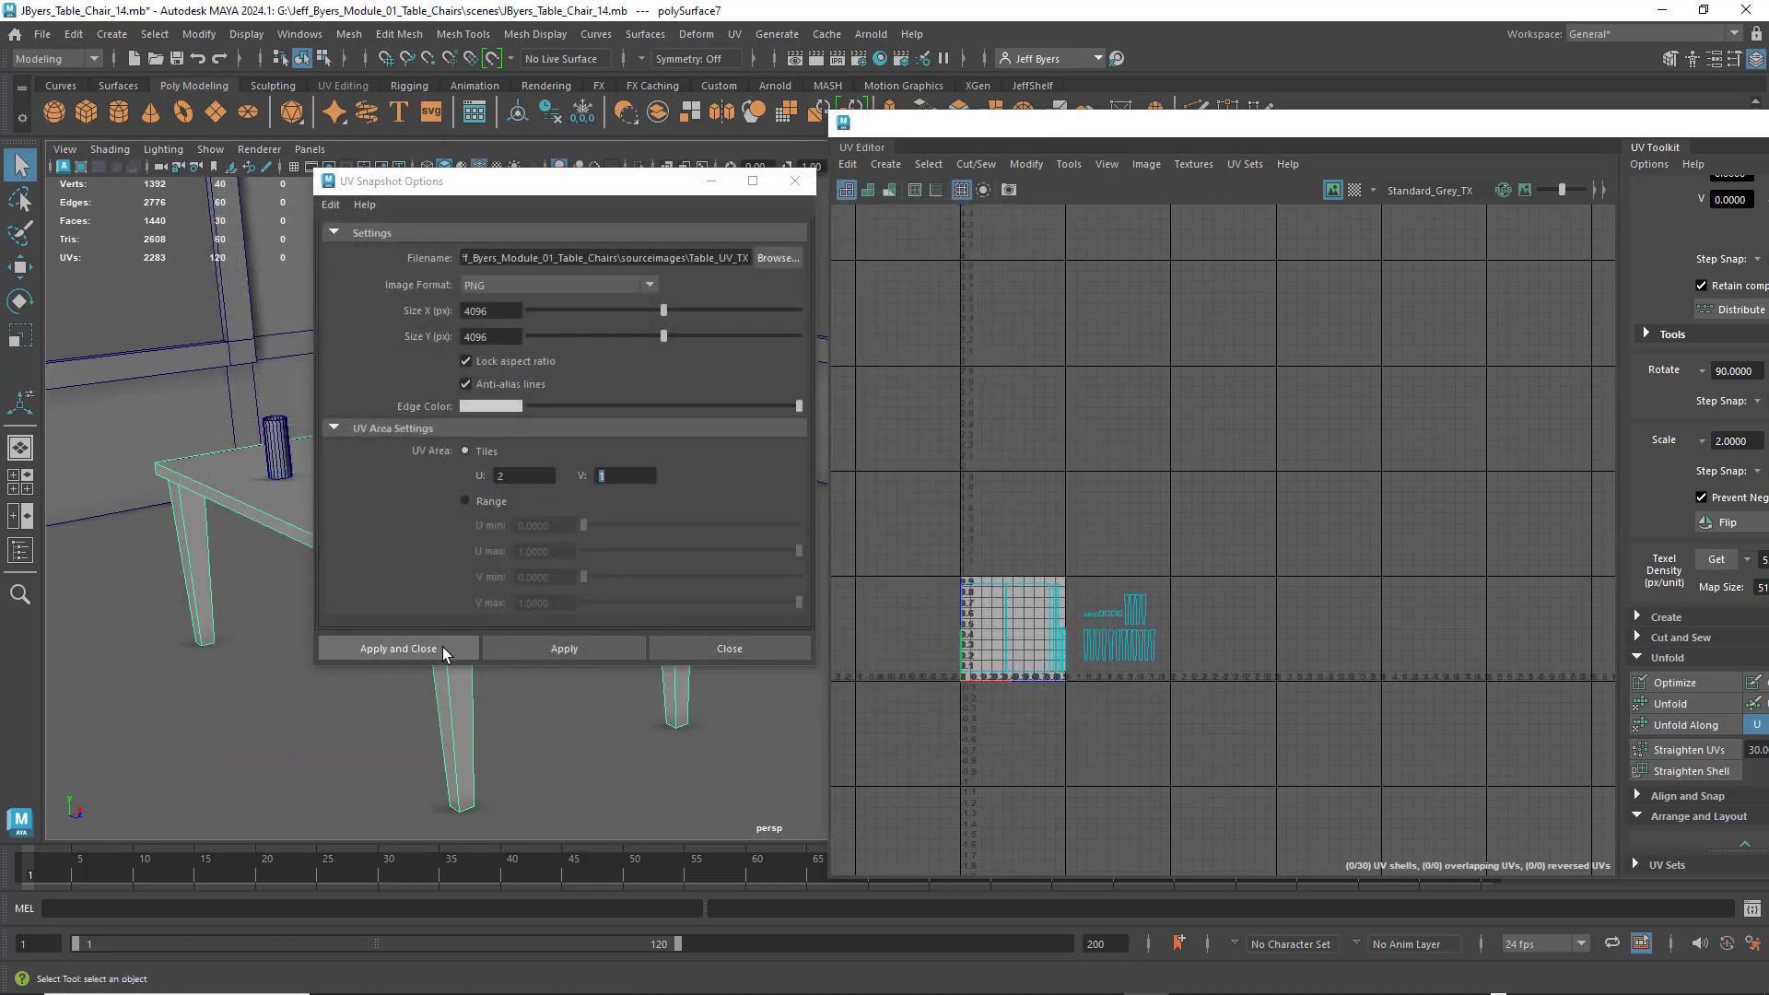
- Export the table's UV snapshot with the current settings and close the snapshot options
{"action": "left_click_drag", "start_coordinate": [520, 186], "coordinate": [980, 196]}
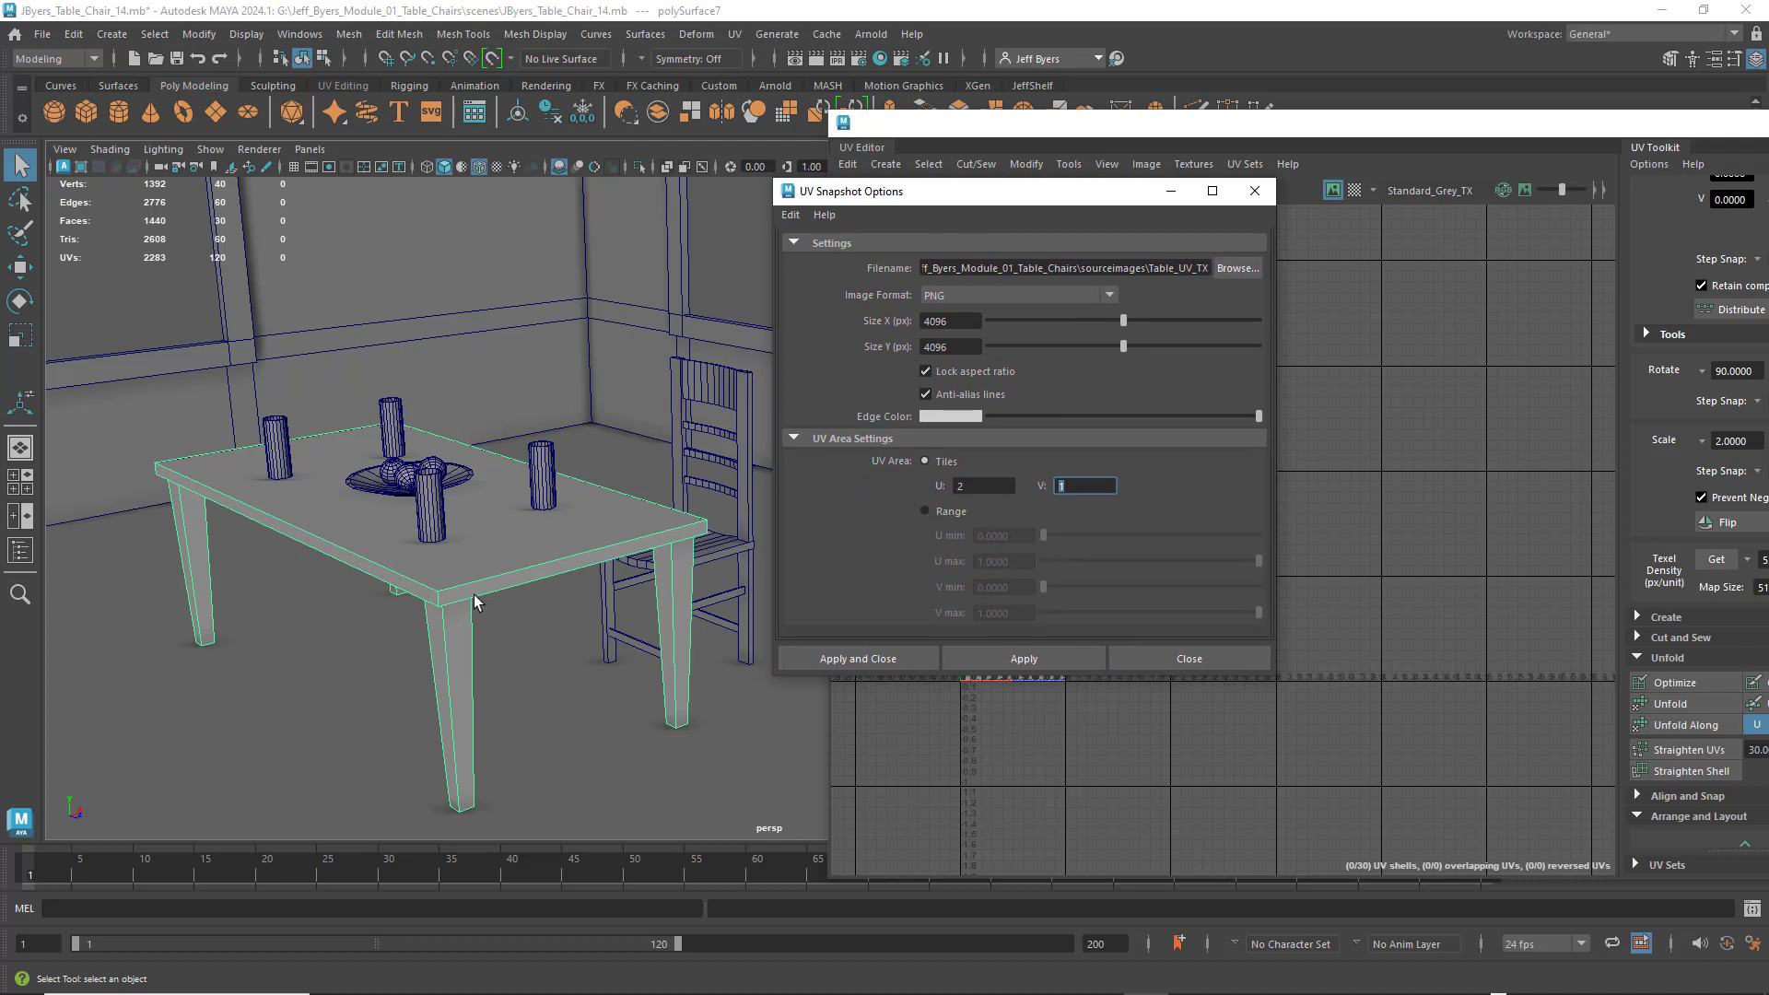
{"action": "left_click_drag", "start_coordinate": [984, 197], "coordinate": [929, 233]}
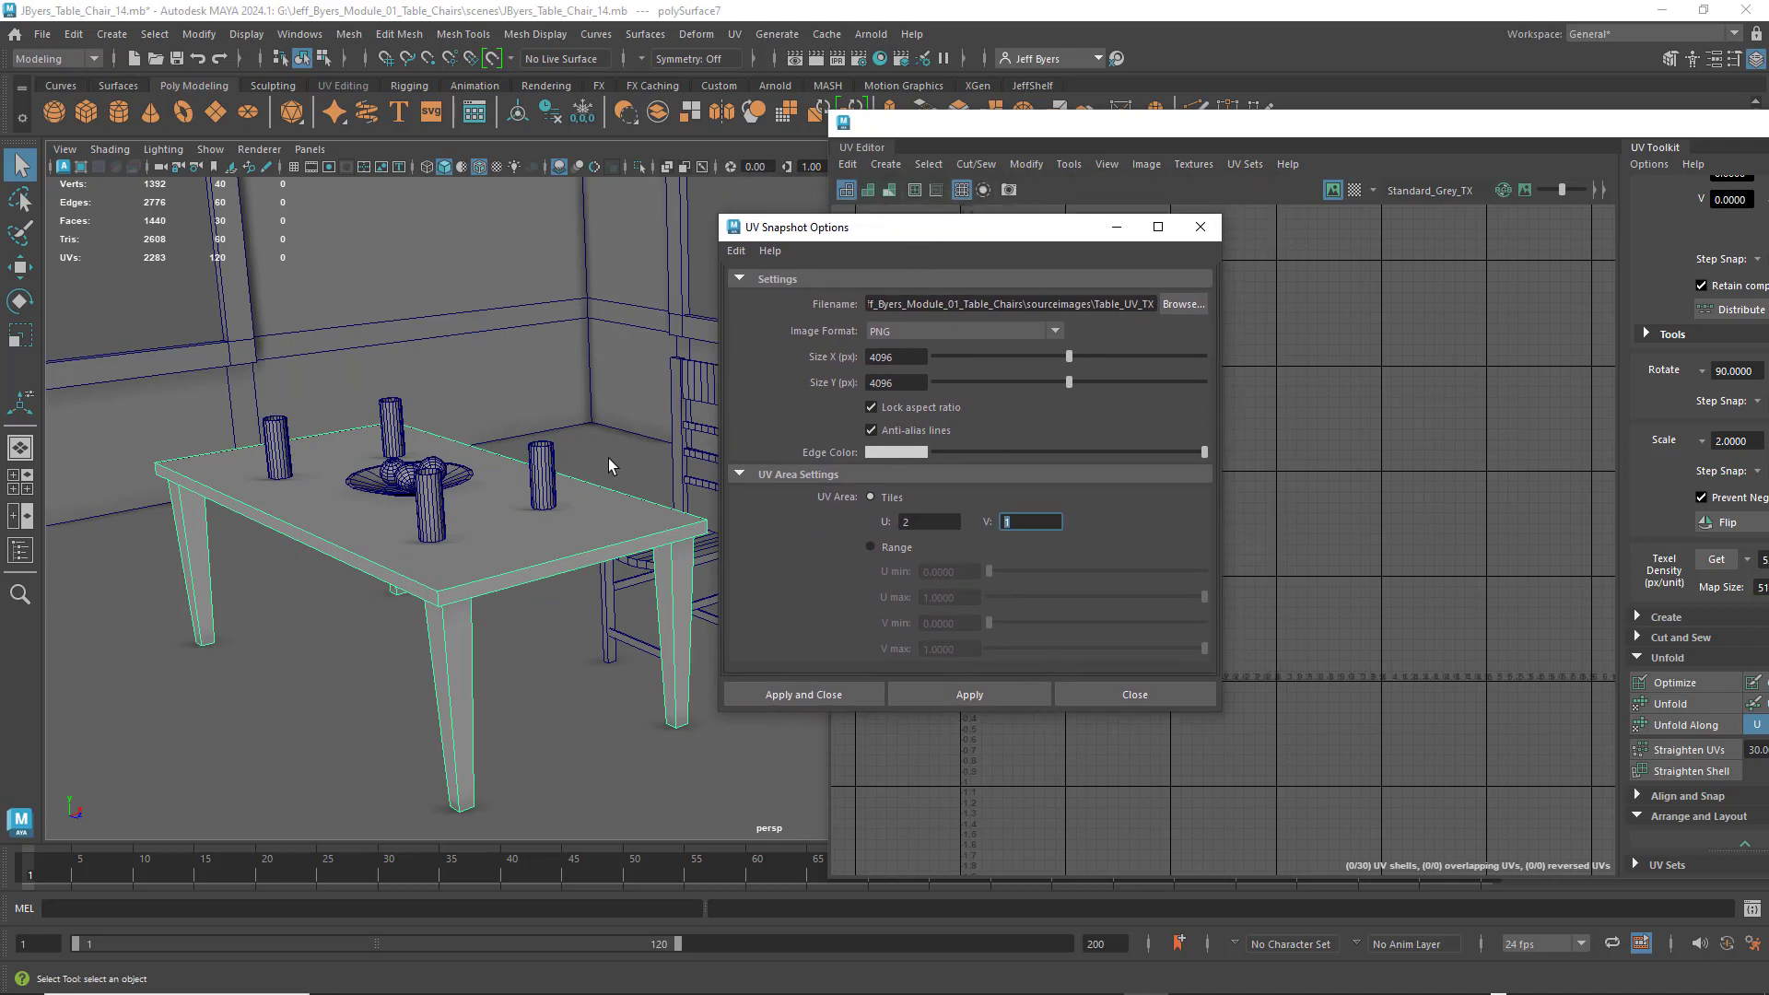
{"action": "left_click", "coordinate": [807, 693]}
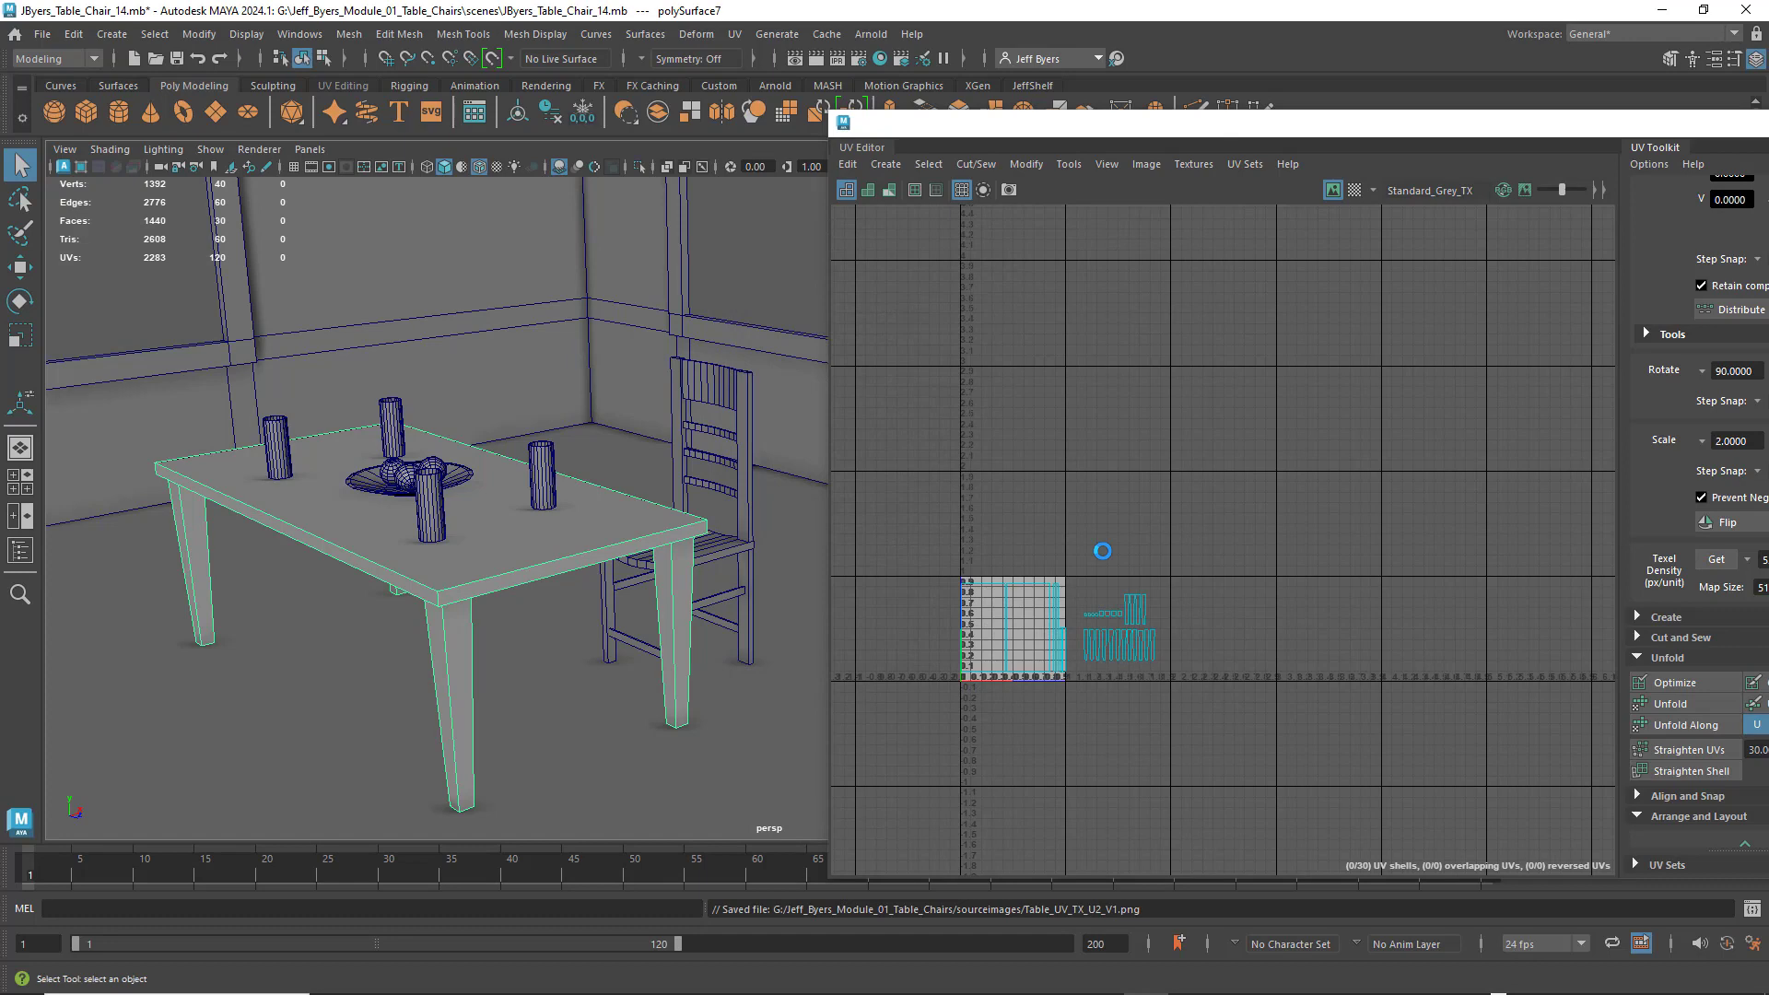
- Close the UV Editor, select the chair, and reopen the editor to show the chair's UV layout in the 0–1 tile
{"action": "left_click_drag", "start_coordinate": [1146, 127], "coordinate": [922, 119]}
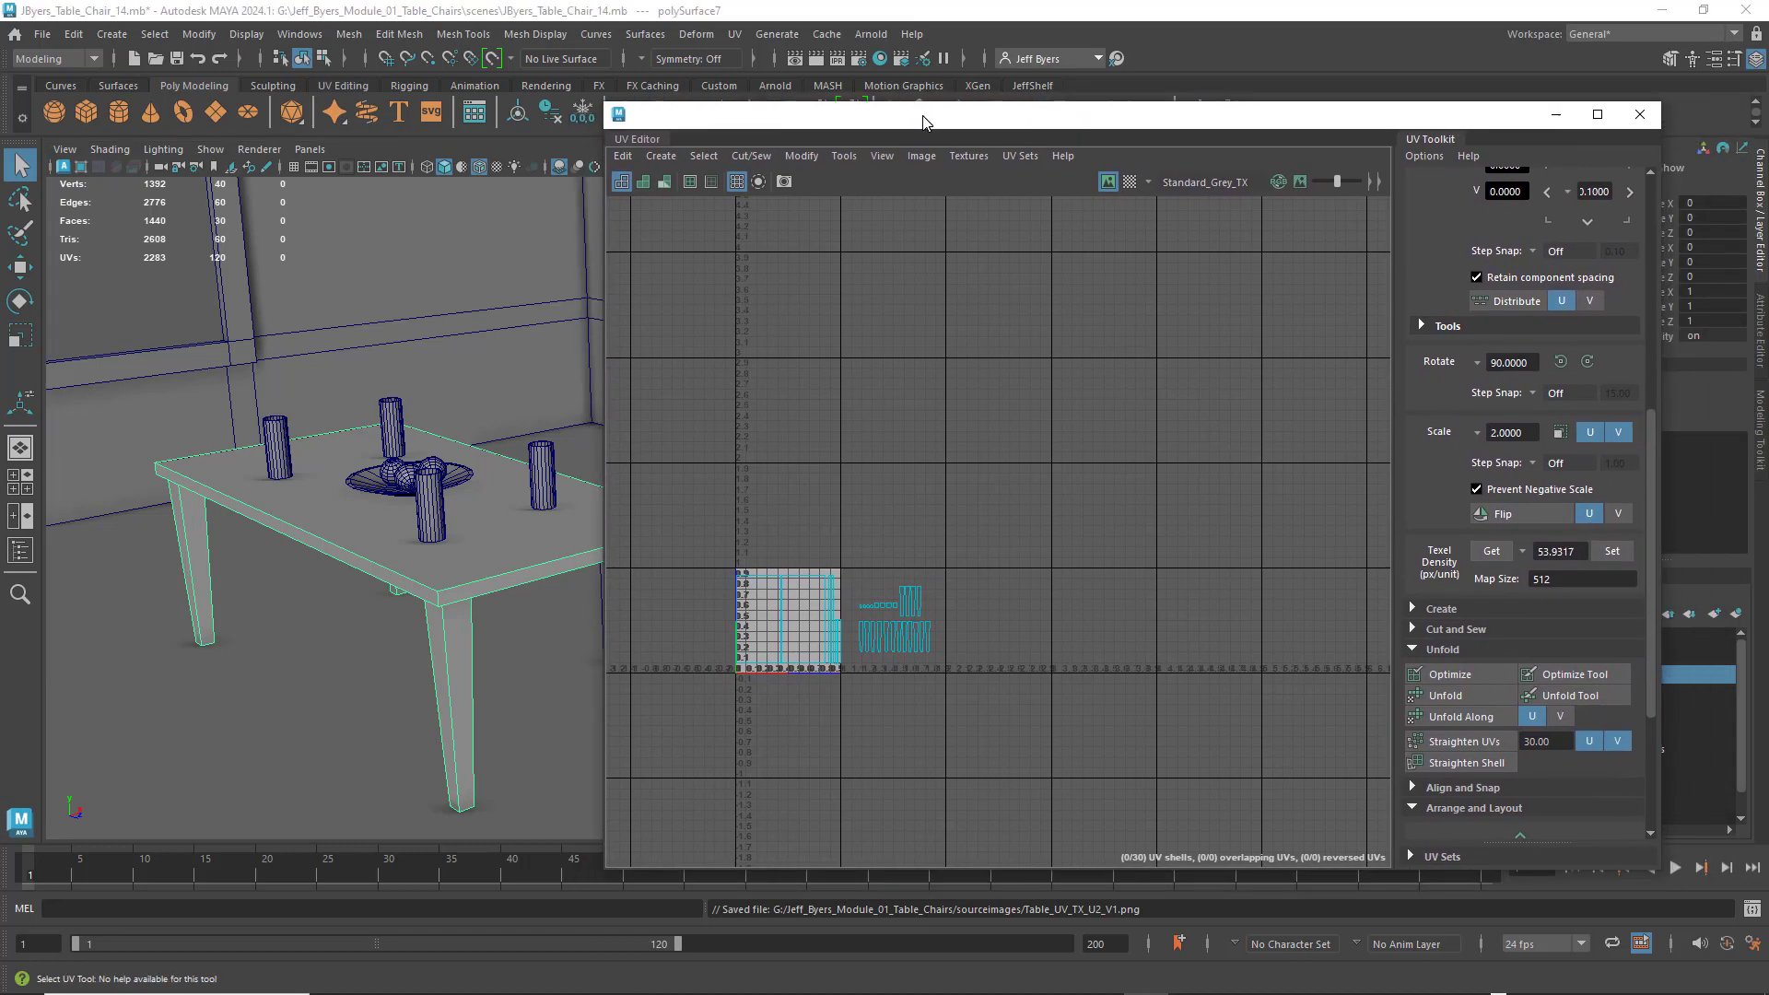
{"action": "left_click", "coordinate": [1640, 114]}
{"action": "left_click", "coordinate": [737, 397]}
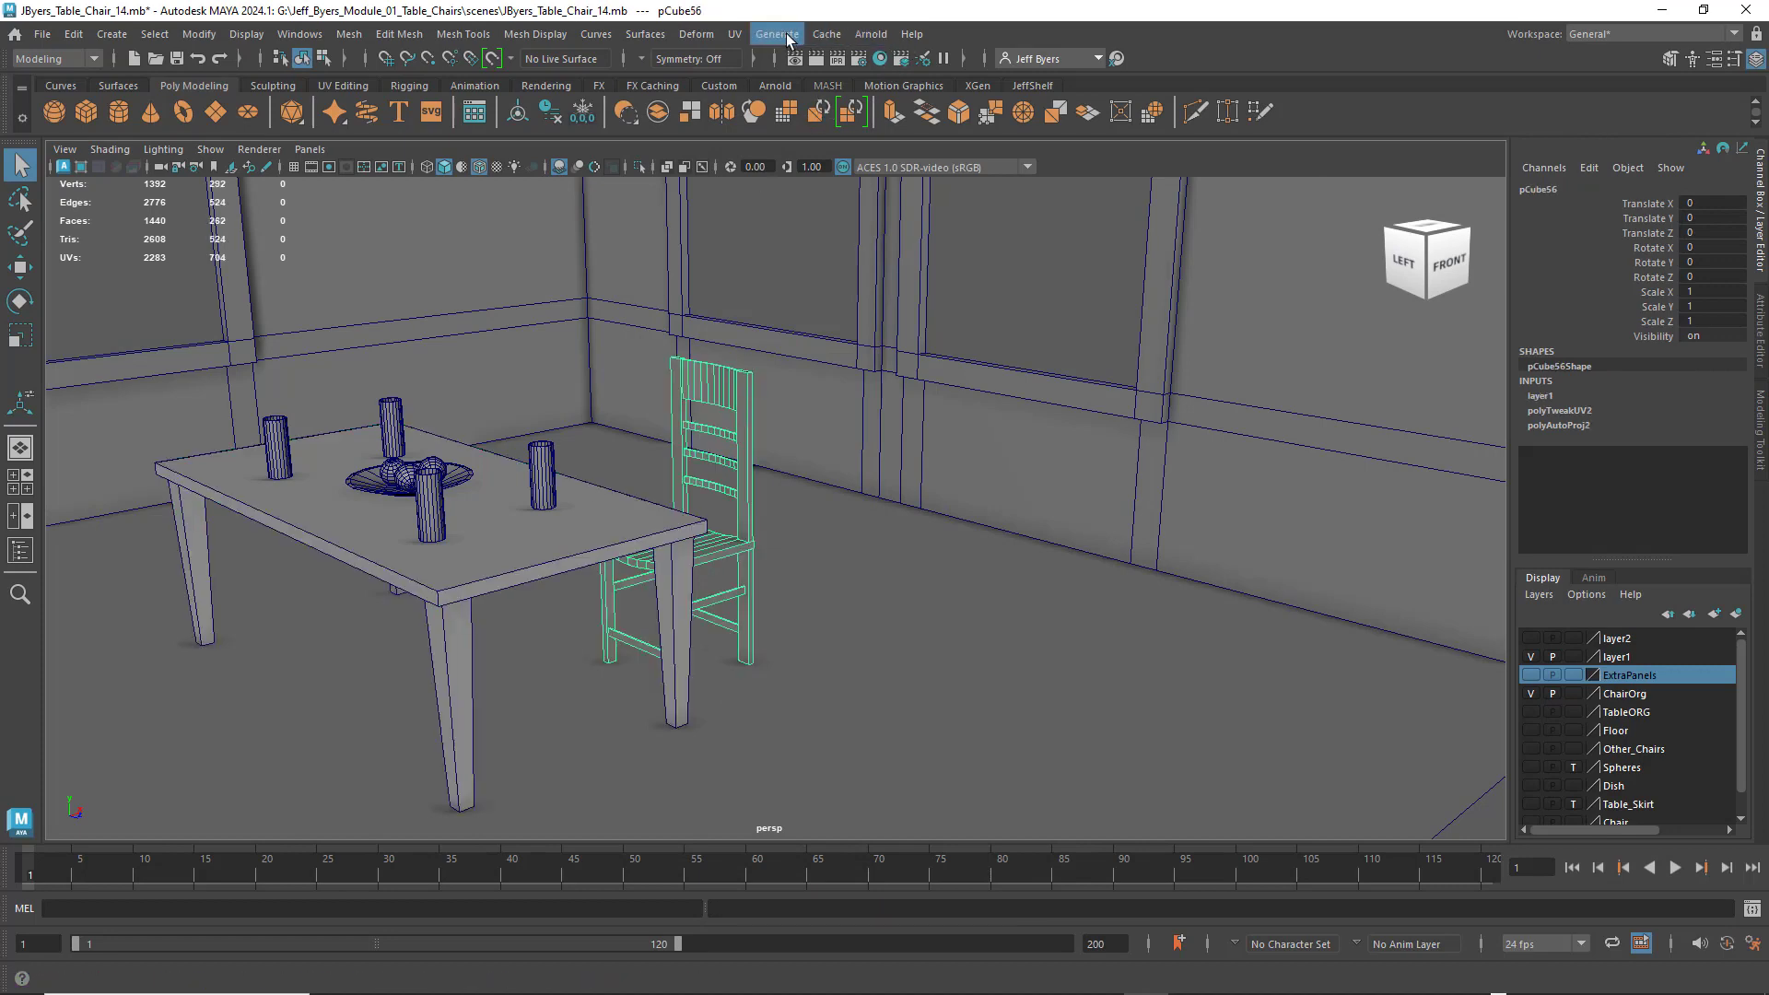
{"action": "left_click", "coordinate": [734, 34]}
{"action": "left_click", "coordinate": [784, 70]}
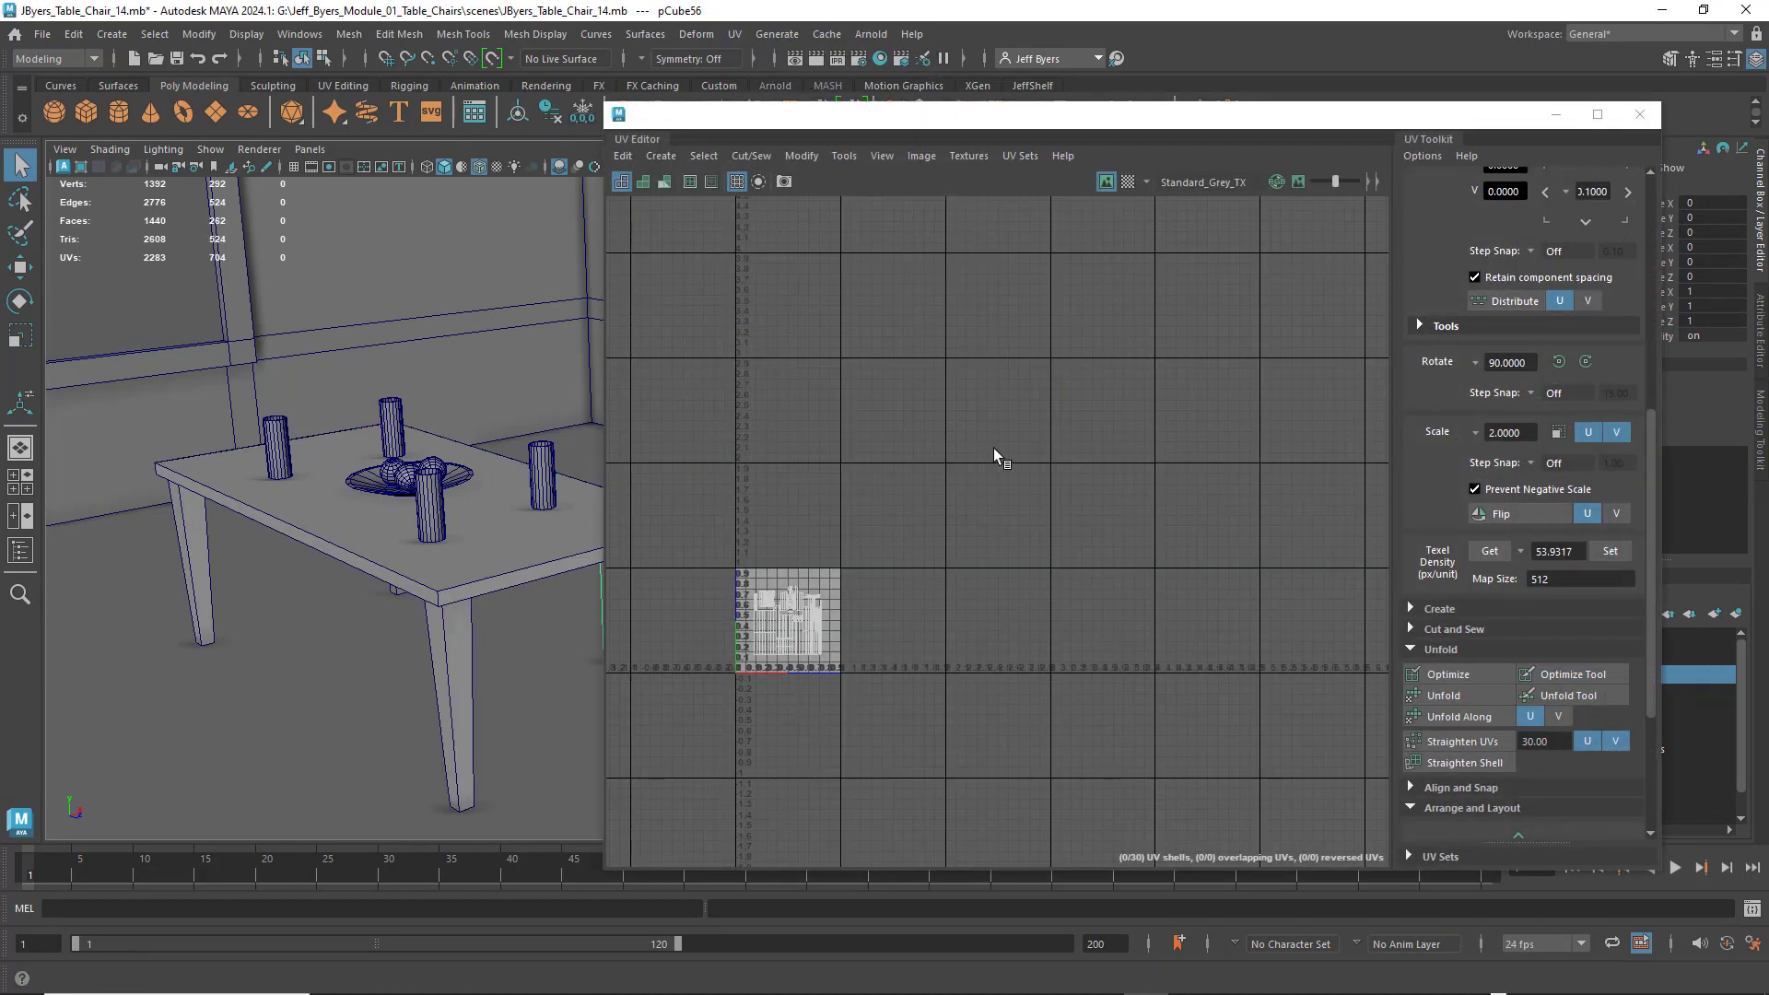
{"action": "scroll", "coordinate": [997, 655], "scroll_direction": "up", "scroll_amount": 5}
{"action": "middle_click_drag", "start_coordinate": [782, 608], "coordinate": [1217, 557], "text": "alt"}
{"action": "scroll", "coordinate": [1105, 579], "scroll_direction": "up", "scroll_amount": 4}
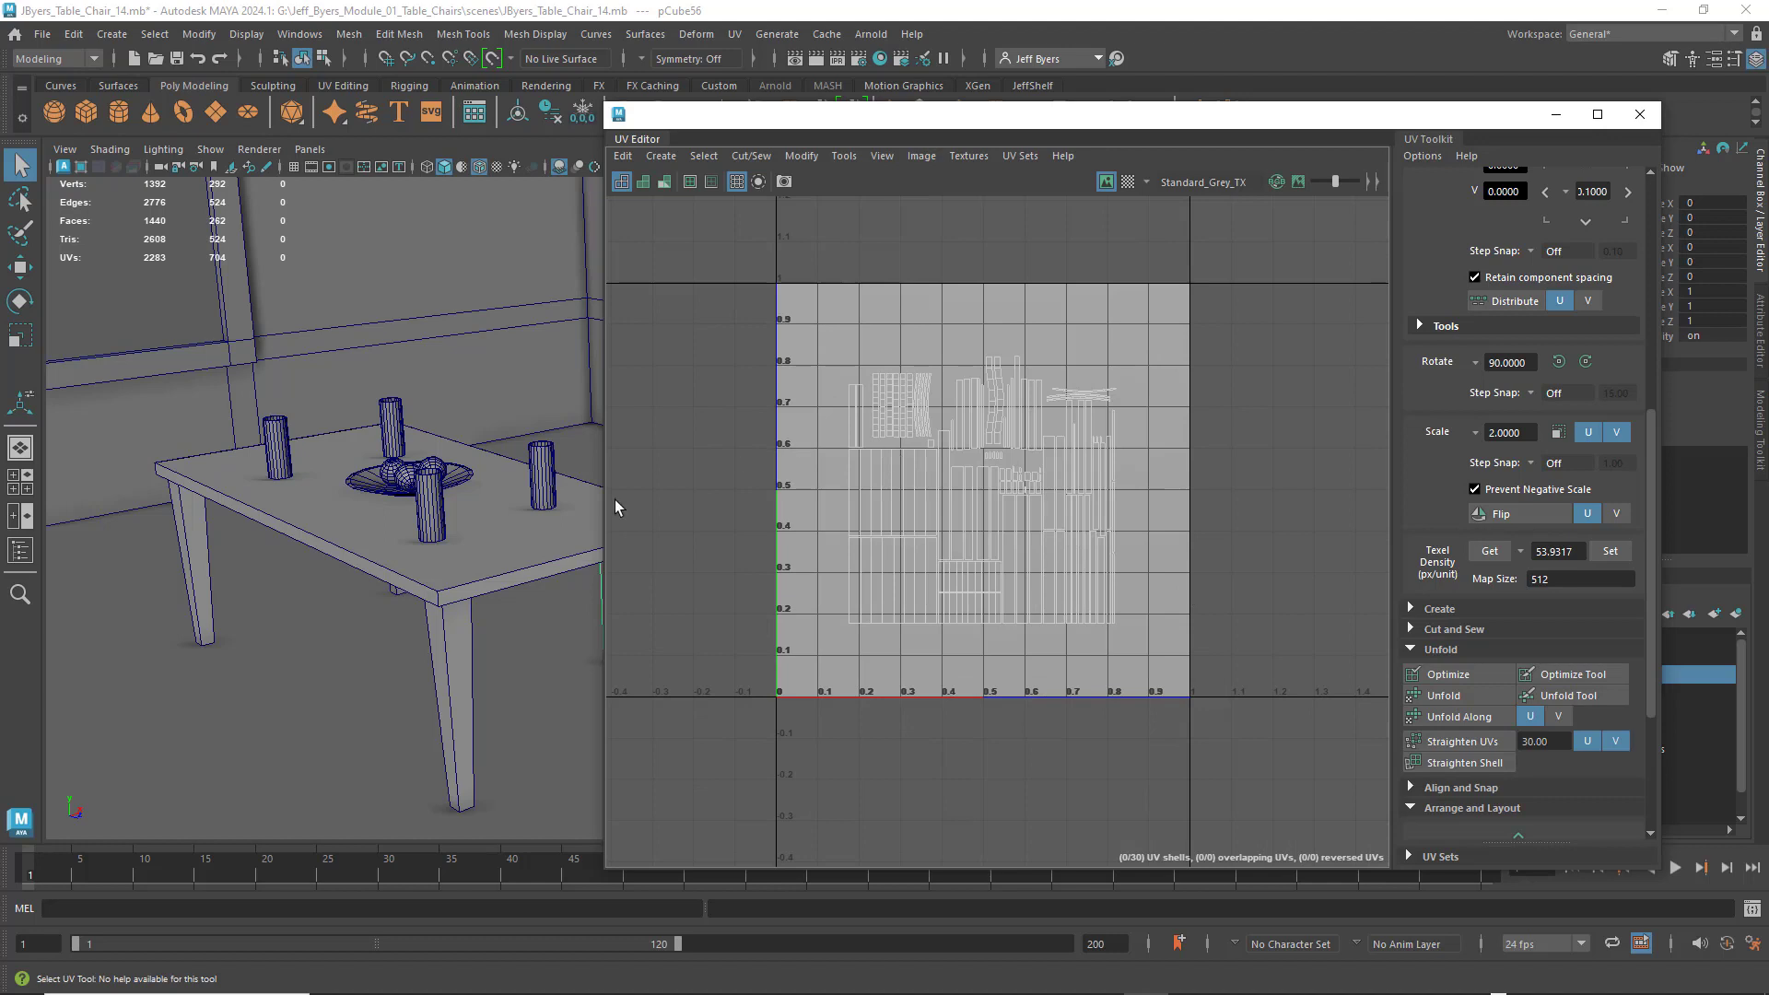
- Select the table in the scene and examine its UV layout across the tiles
{"action": "left_click", "coordinate": [304, 59]}
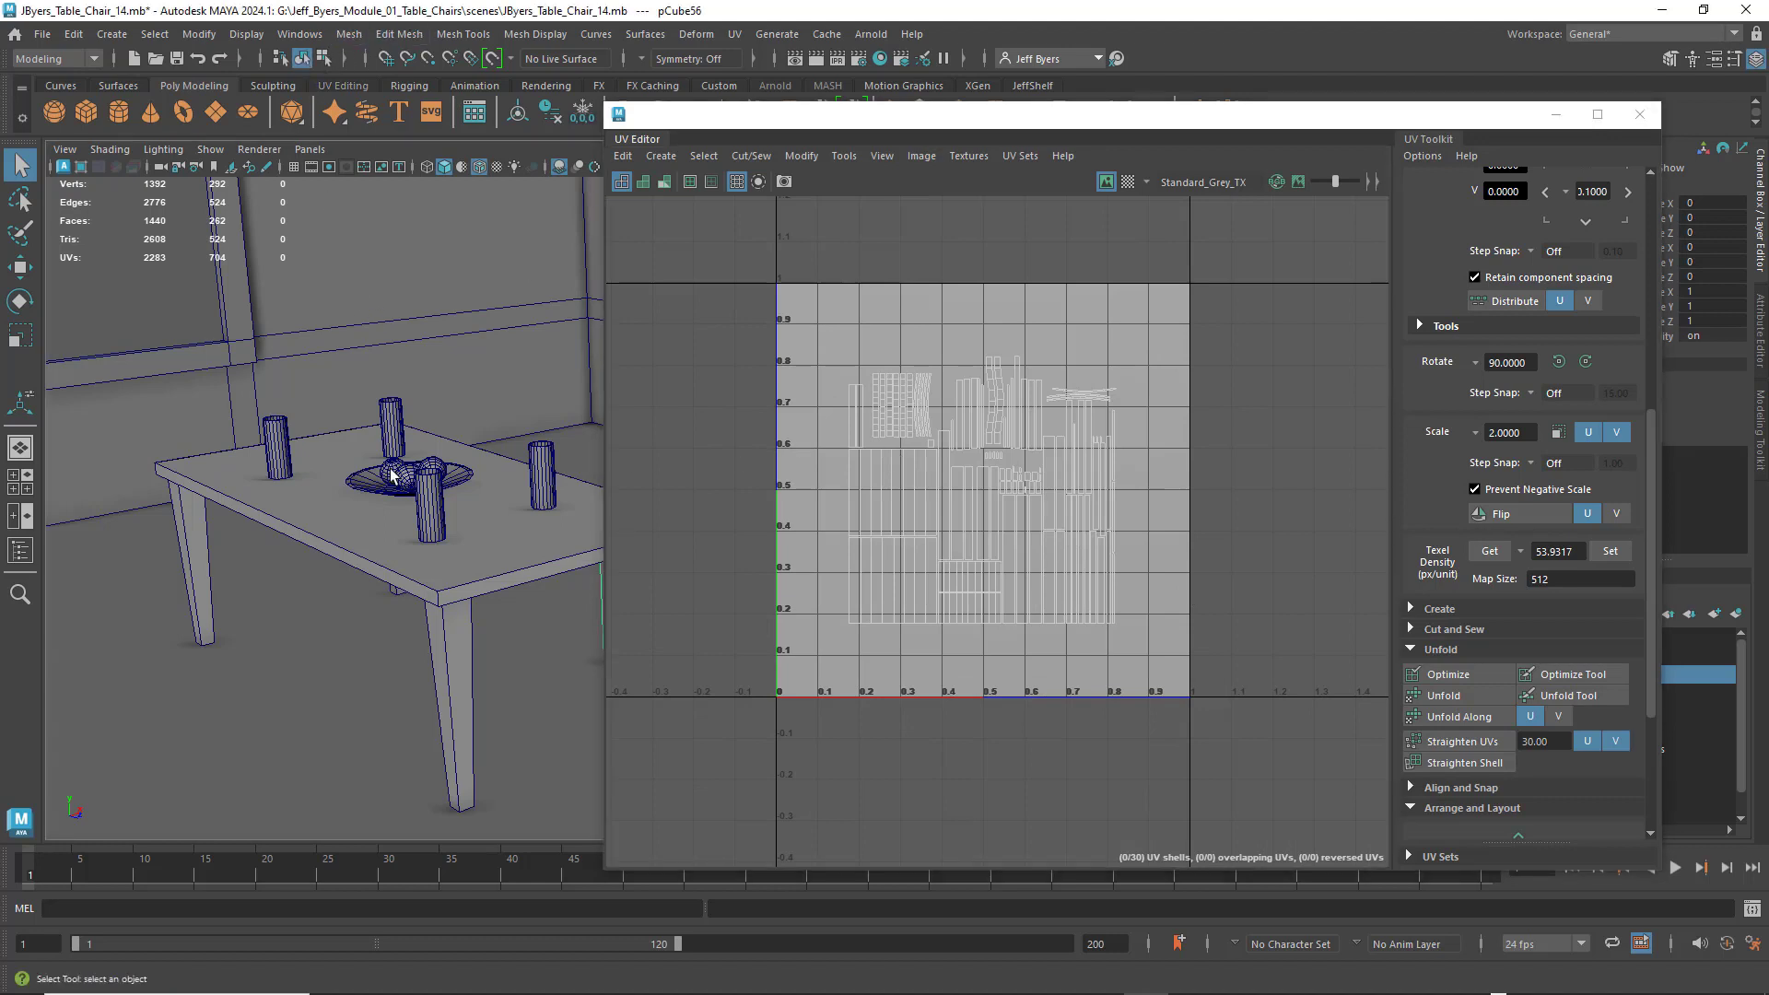
{"action": "left_click", "coordinate": [363, 534]}
{"action": "scroll", "coordinate": [563, 472], "scroll_direction": "down", "scroll_amount": 1}
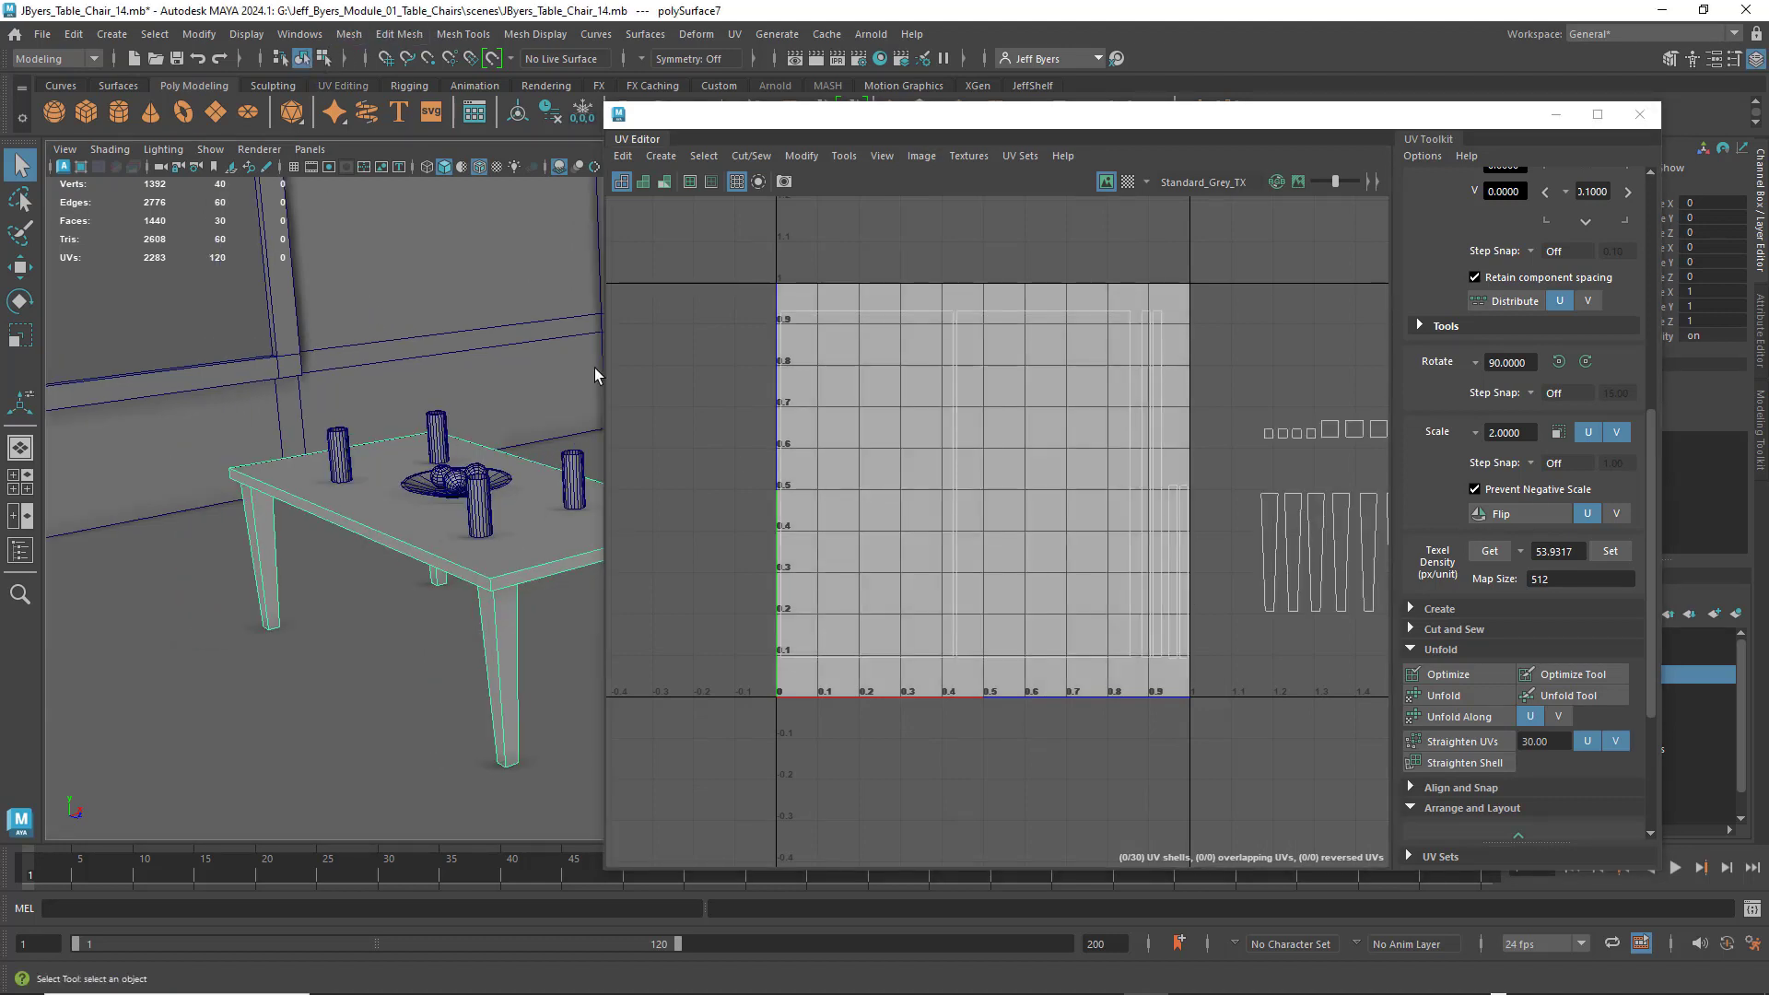
{"action": "mouse_move", "coordinate": [695, 124]}
{"action": "left_mouse_down"}
{"action": "mouse_move", "coordinate": [920, 136]}
{"action": "mouse_move", "coordinate": [685, 128]}
{"action": "left_mouse_up"}
- Open the UV snapshot options for the chair and set the UV area's tile U value to 1
{"action": "left_click", "coordinate": [715, 396]}
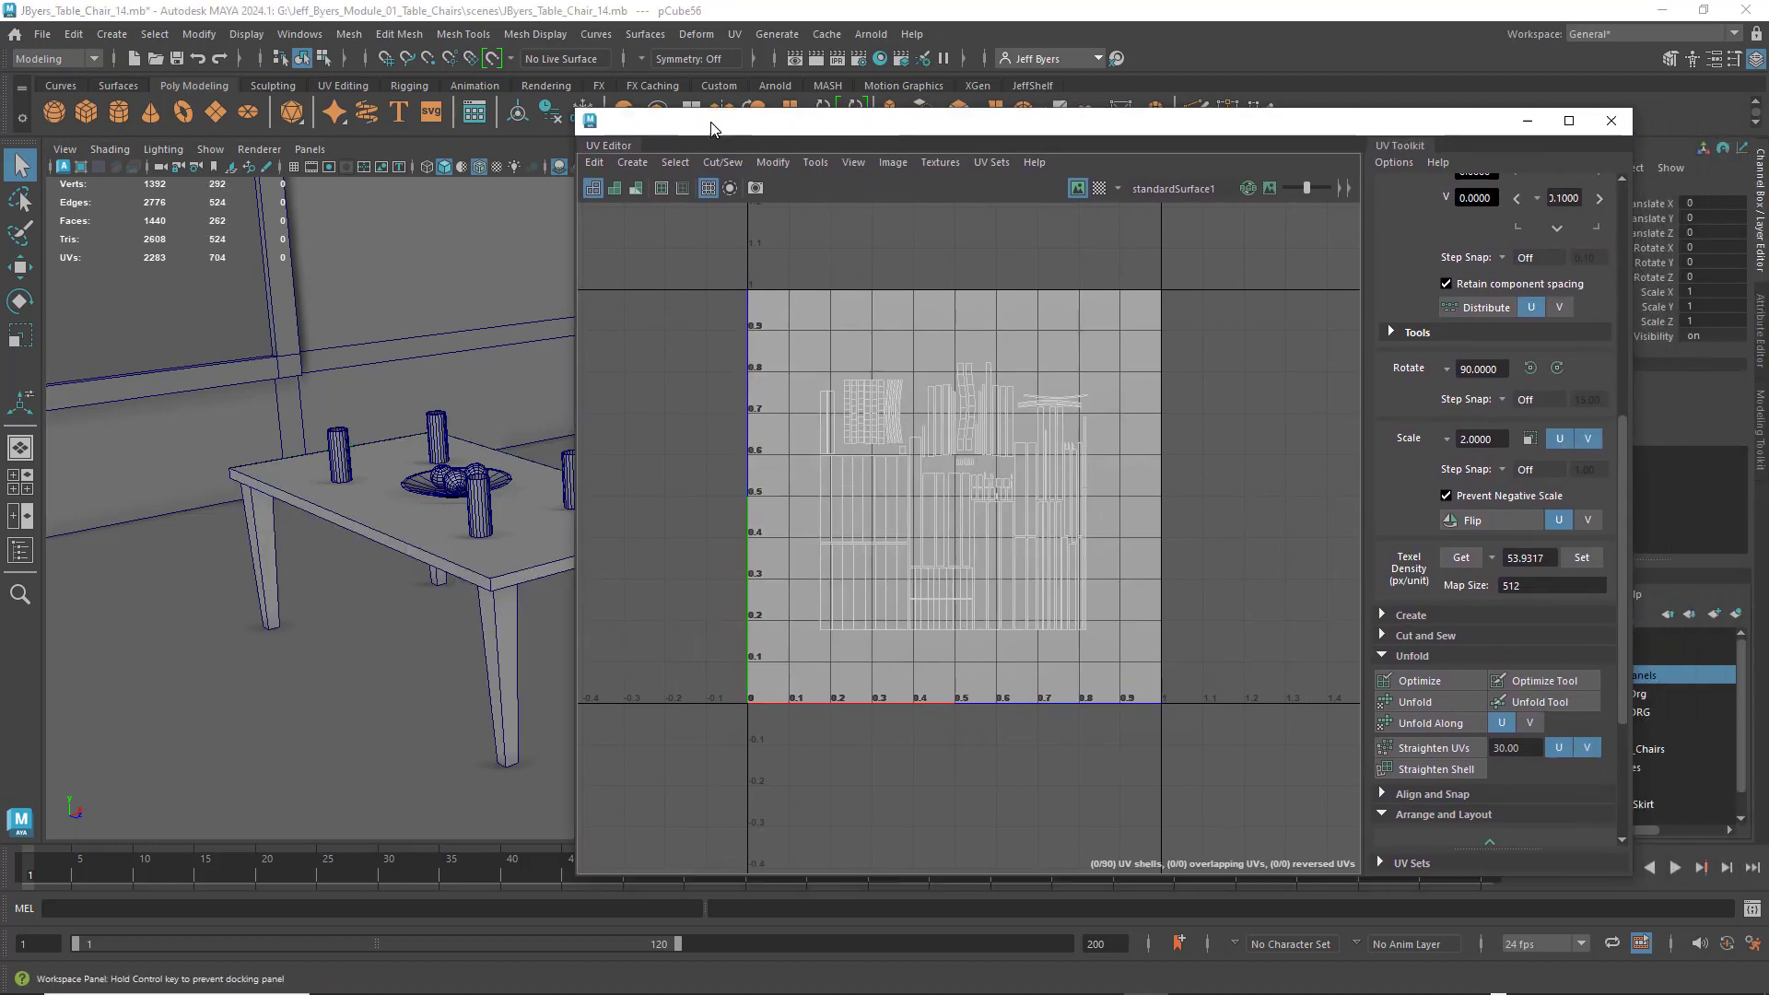
{"action": "left_click", "coordinate": [754, 188]}
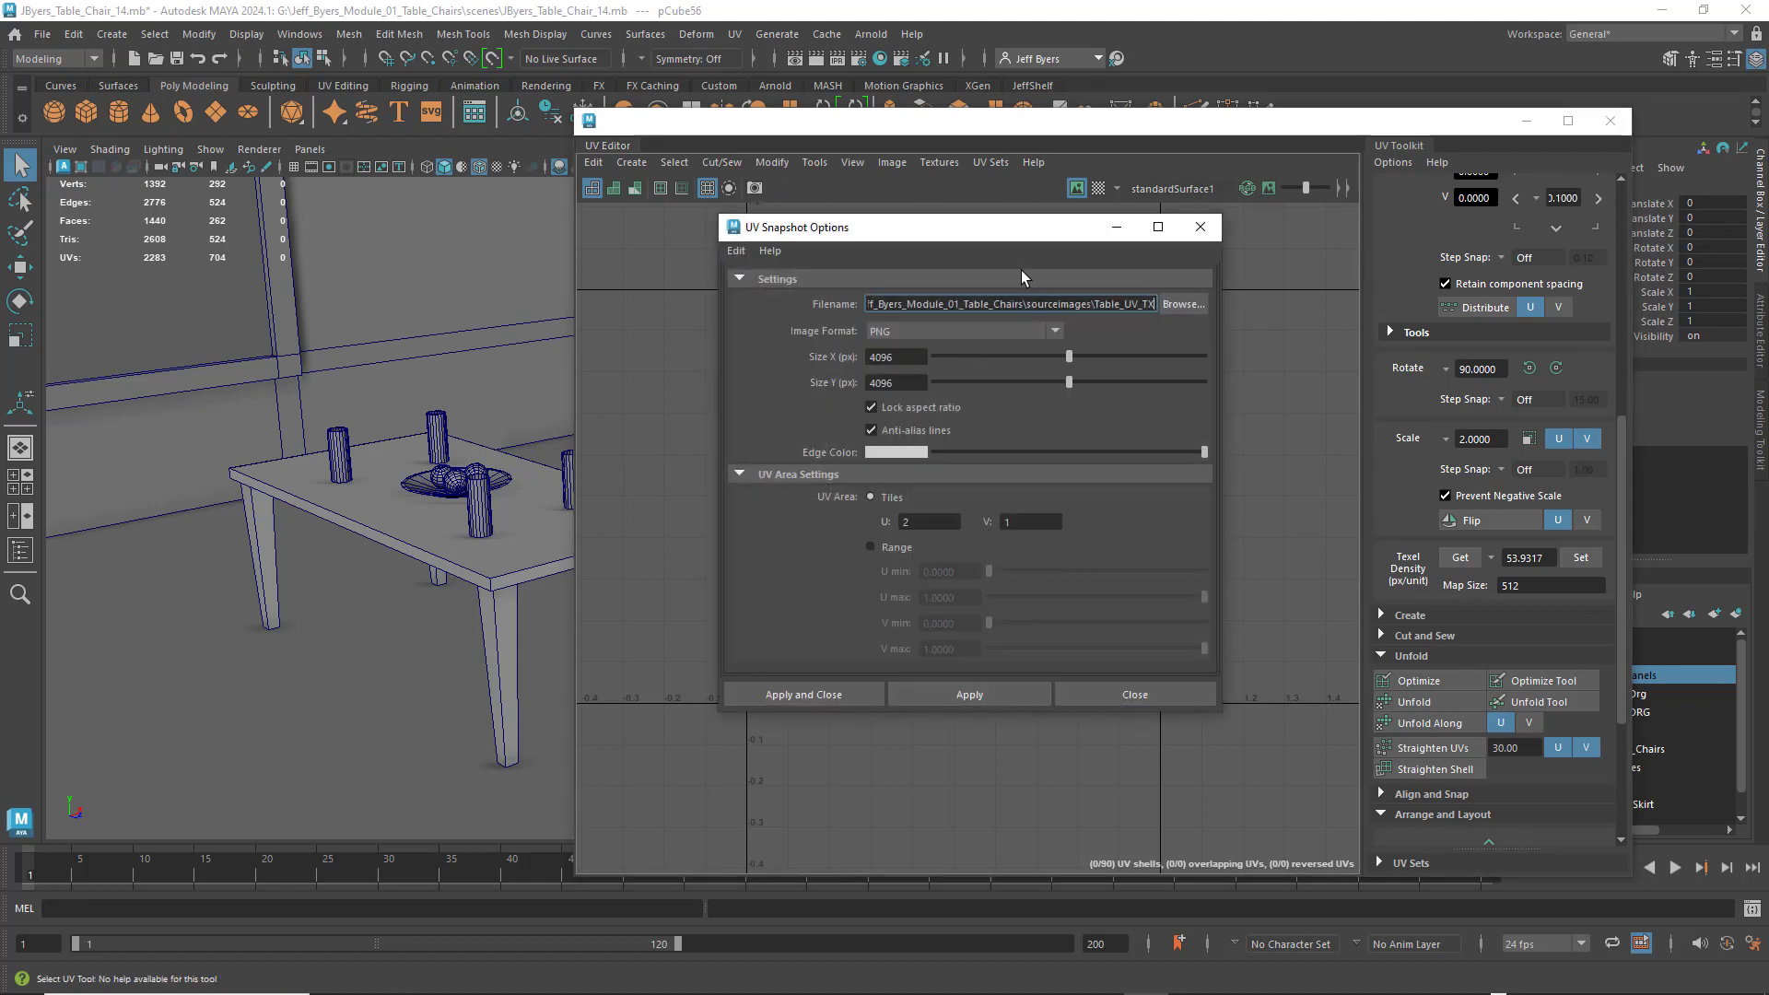
{"action": "left_click_drag", "start_coordinate": [1107, 240], "coordinate": [616, 421]}
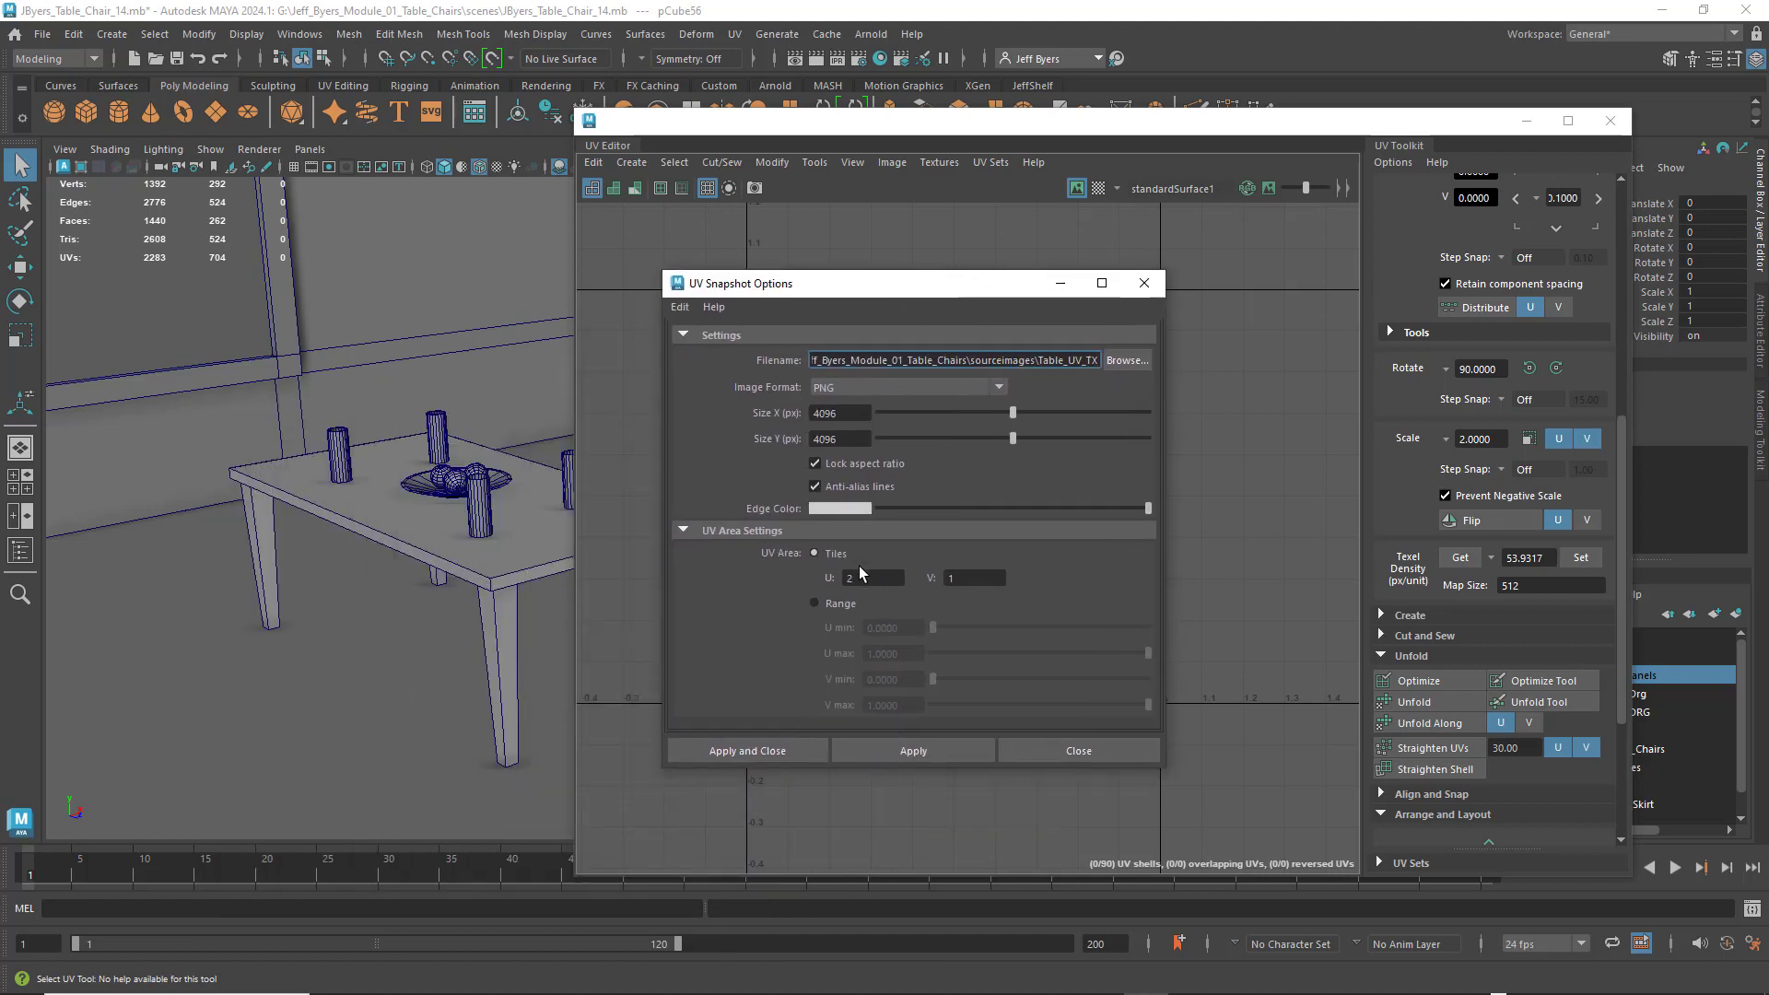
{"action": "left_click", "coordinate": [861, 577]}
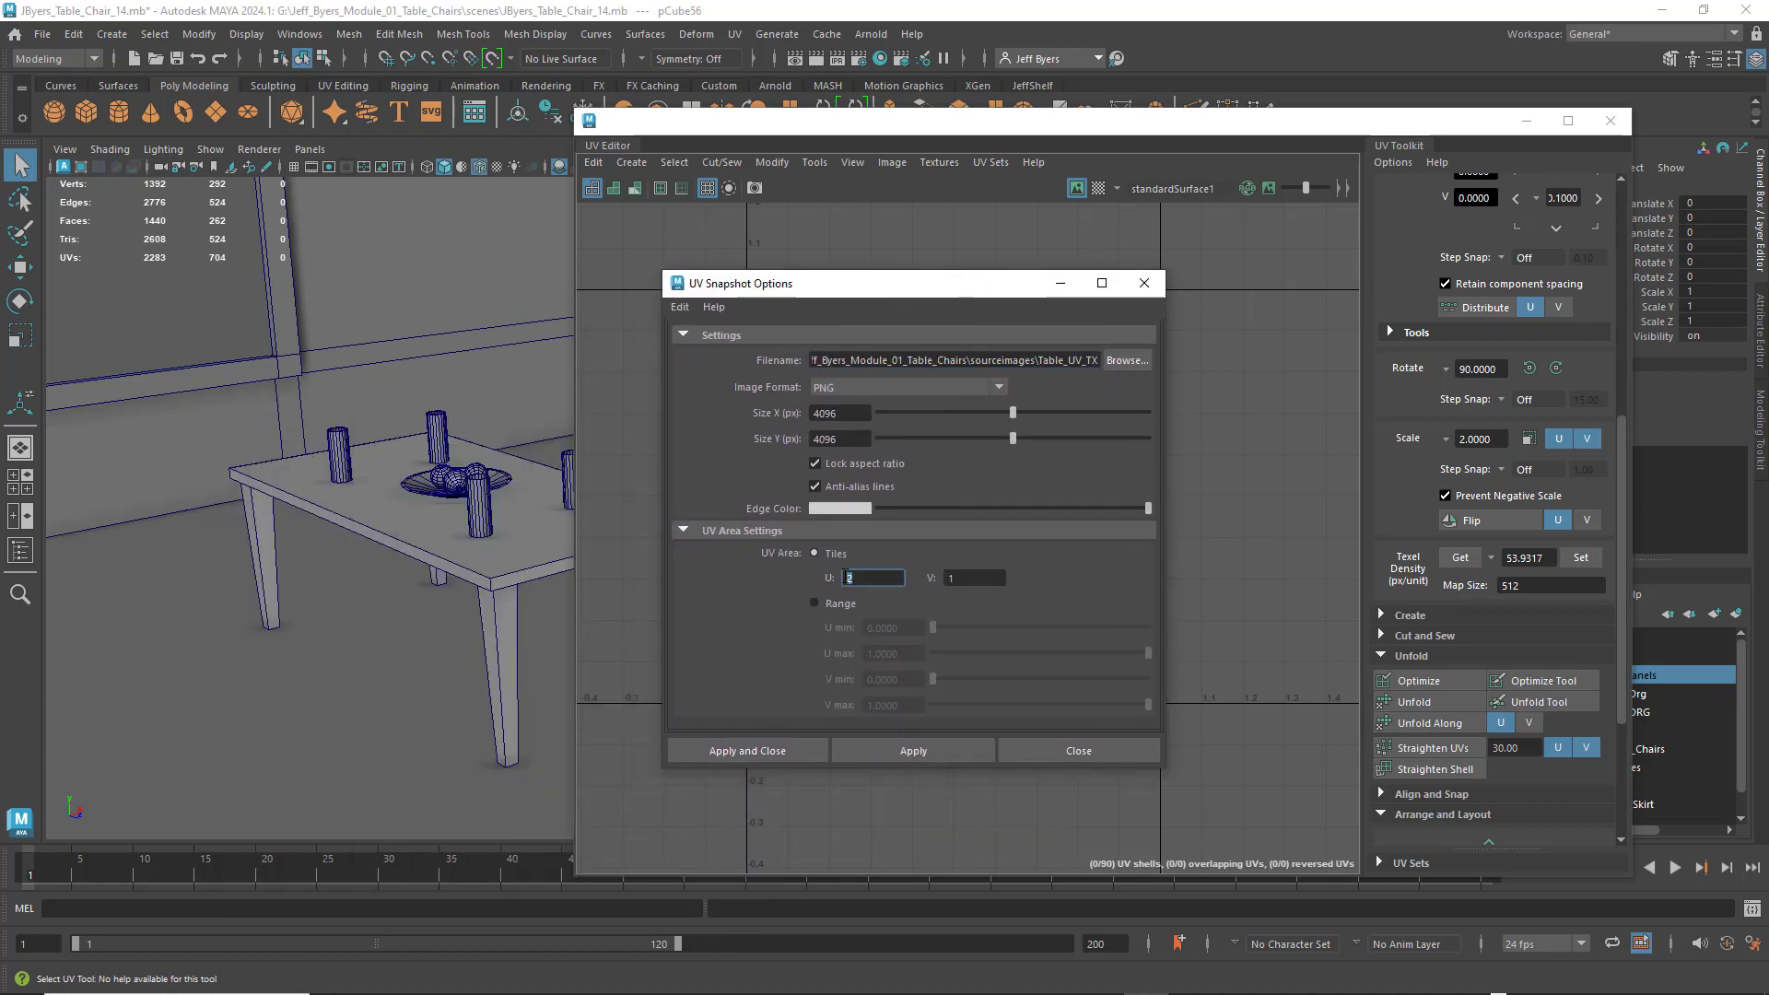
{"action": "type", "text": "1"}
{"action": "left_click_drag", "start_coordinate": [1022, 286], "coordinate": [638, 291]}
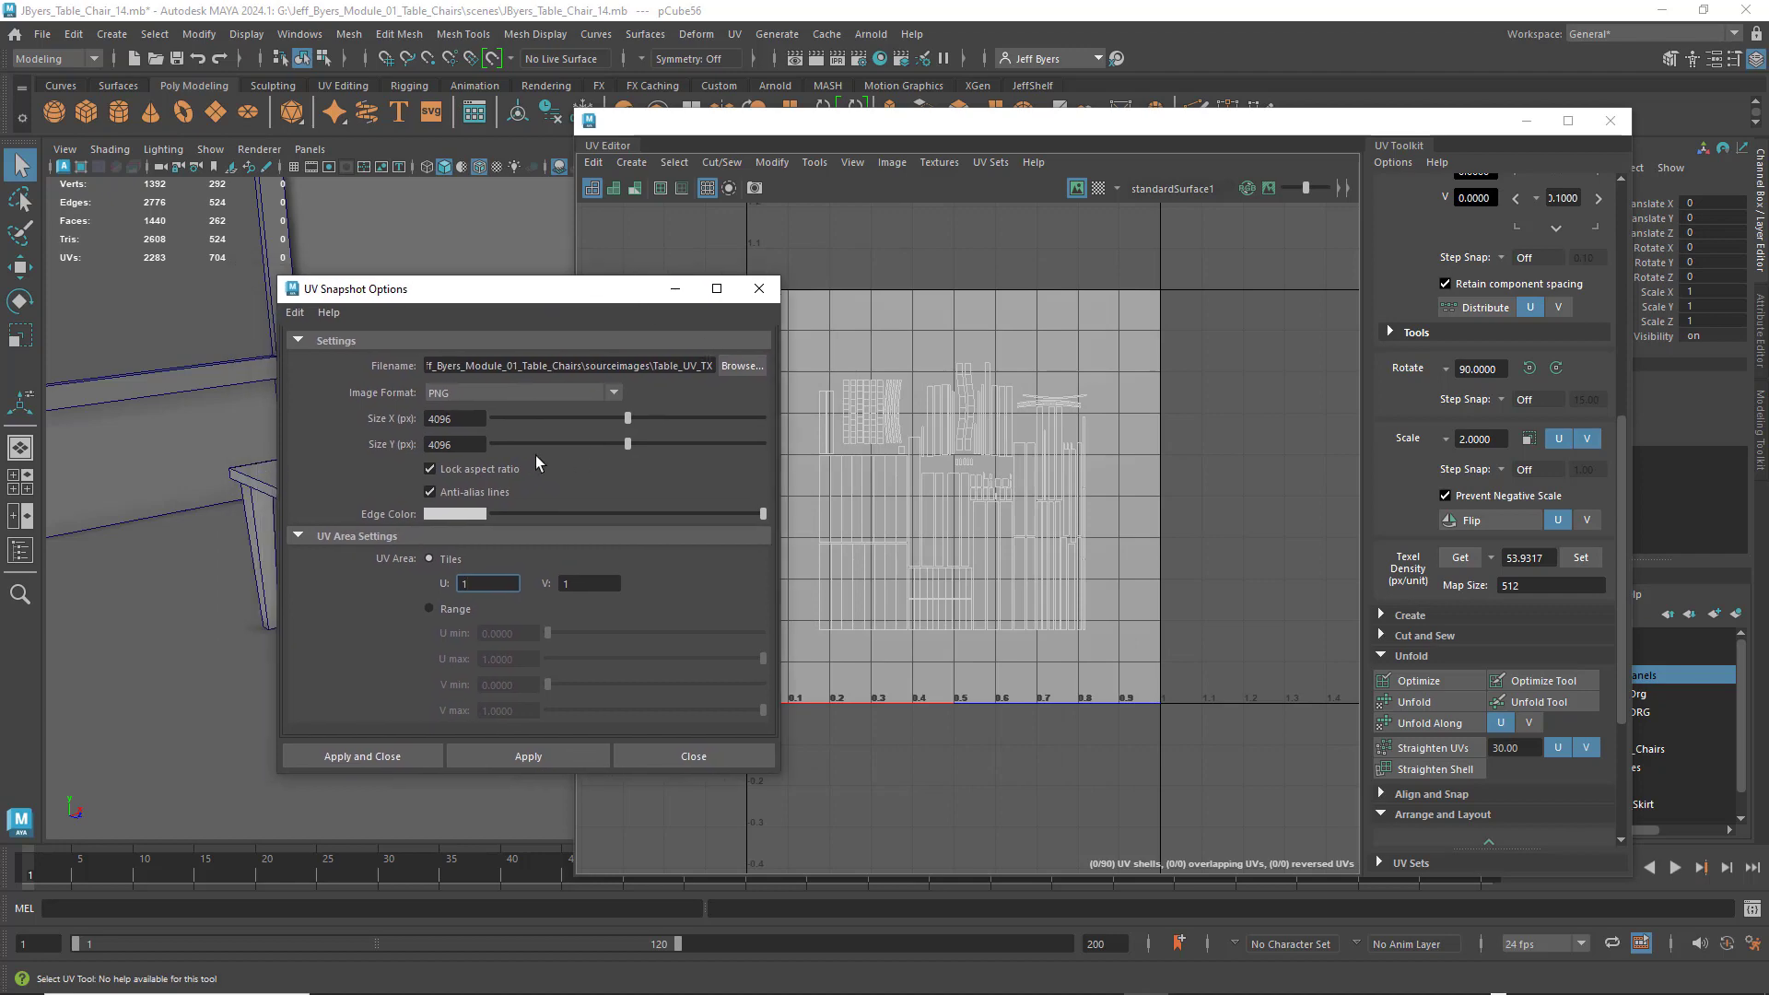
- Name the snapshot file Chair_UV_TX in the sourceimages folder and export the chair's UV layout
{"action": "left_click", "coordinate": [742, 367]}
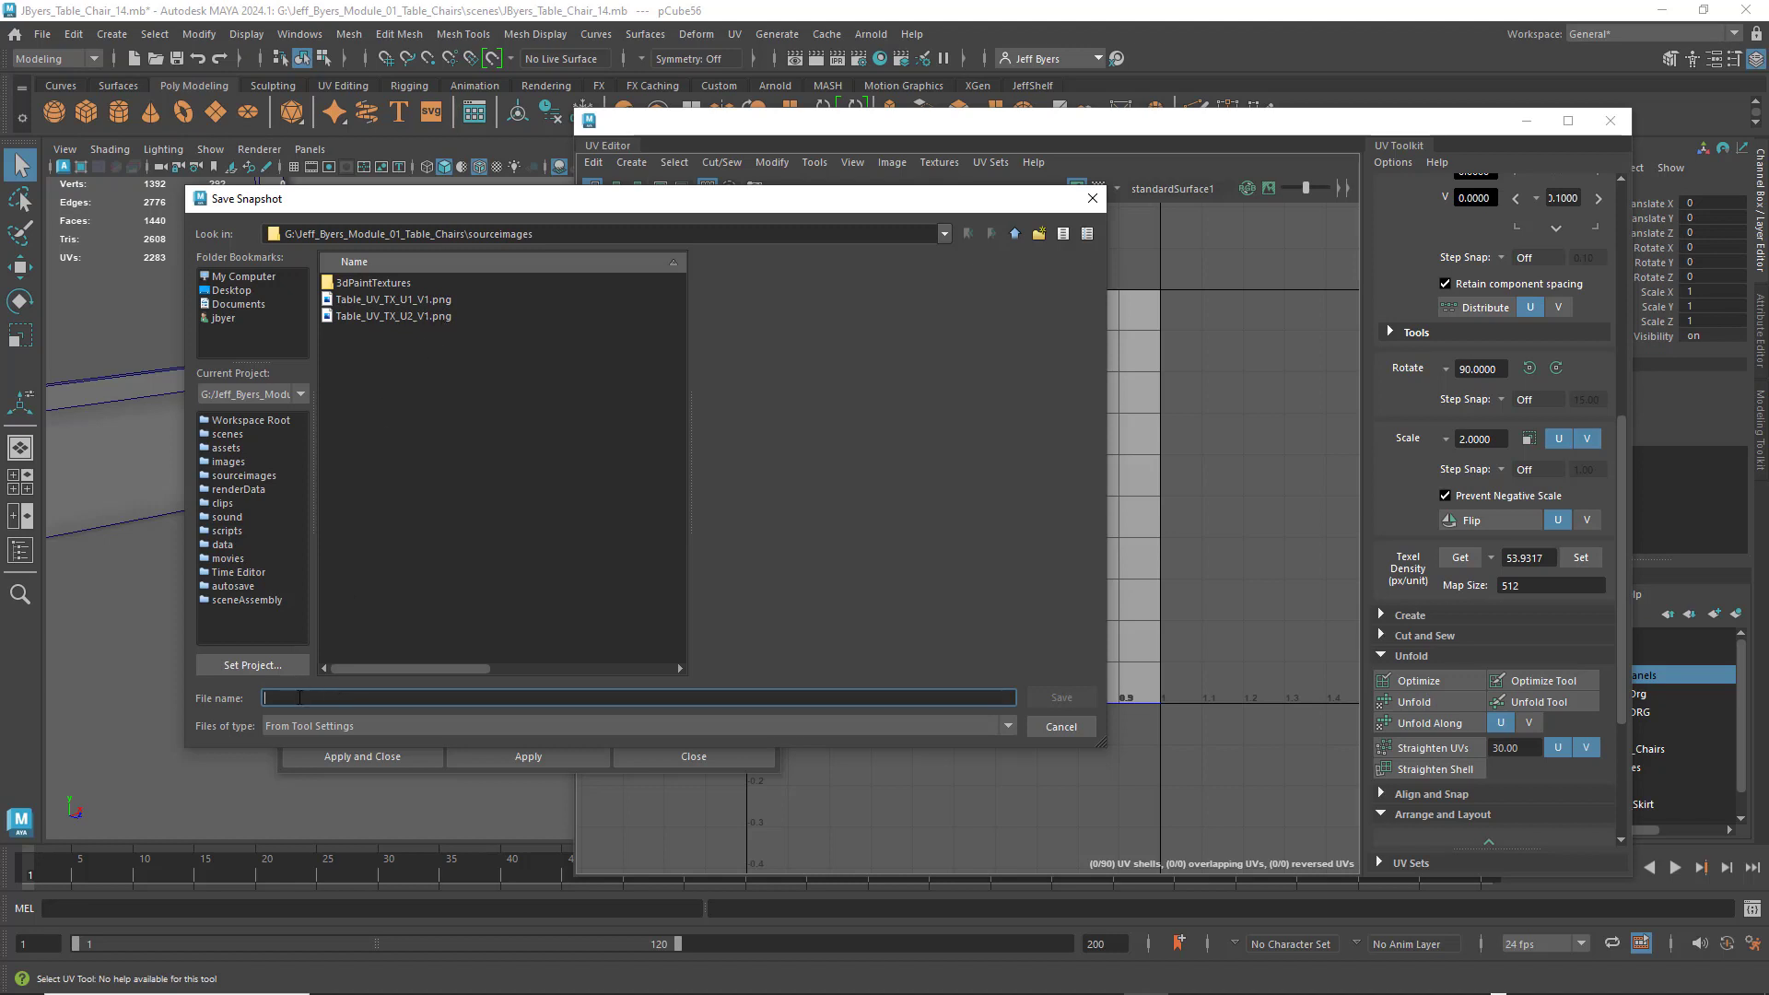
{"action": "type", "text": "c"}
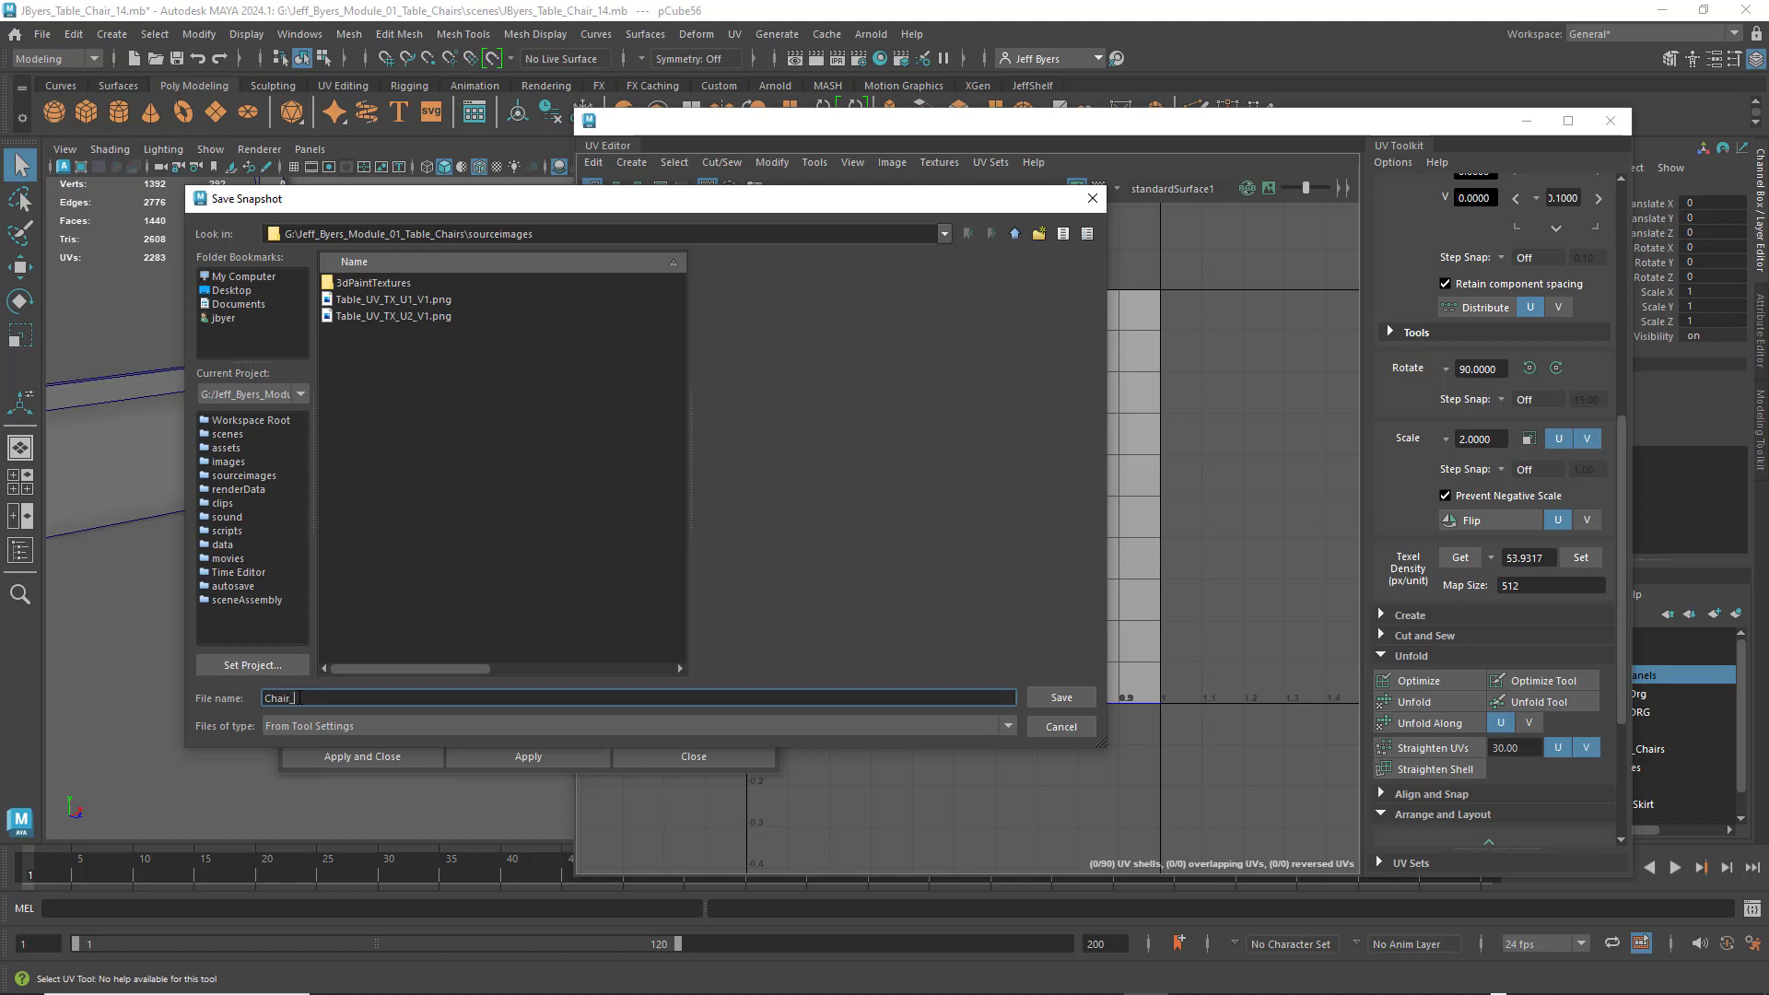
{"action": "type", "text": "hair_L"}
{"action": "left_click", "coordinate": [1059, 696]}
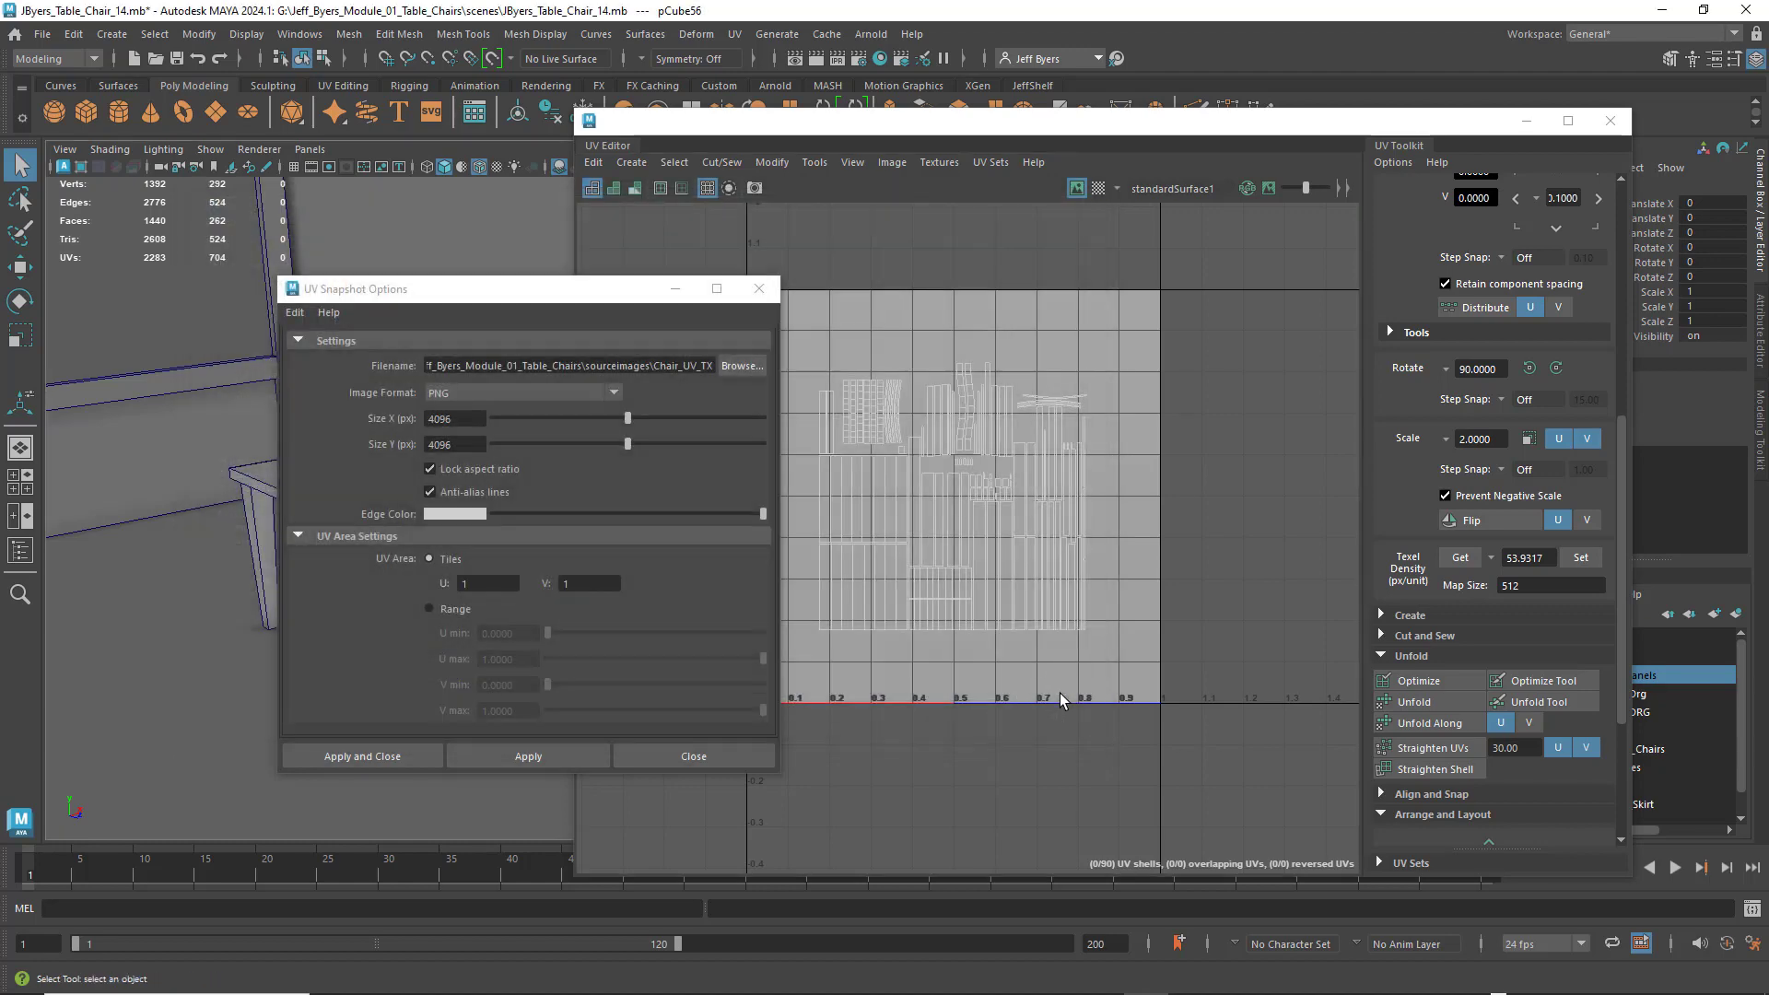
{"action": "left_click", "coordinate": [380, 755]}
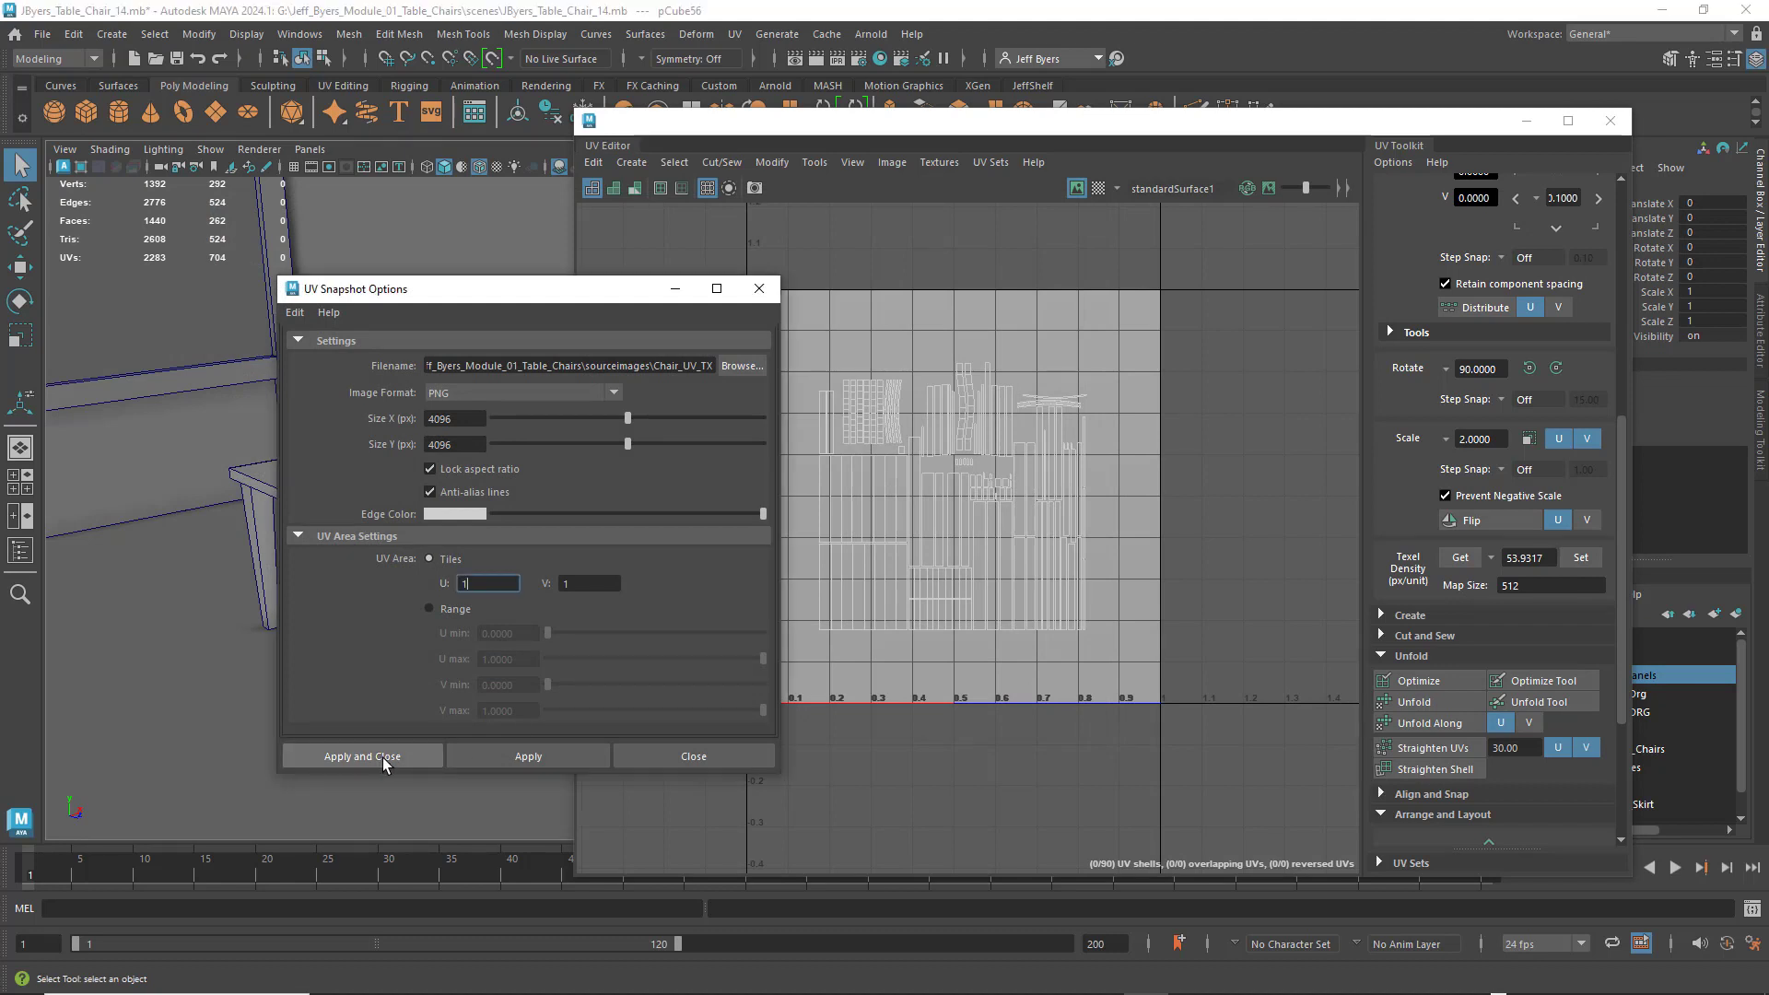
{"action": "left_click", "coordinate": [391, 758]}
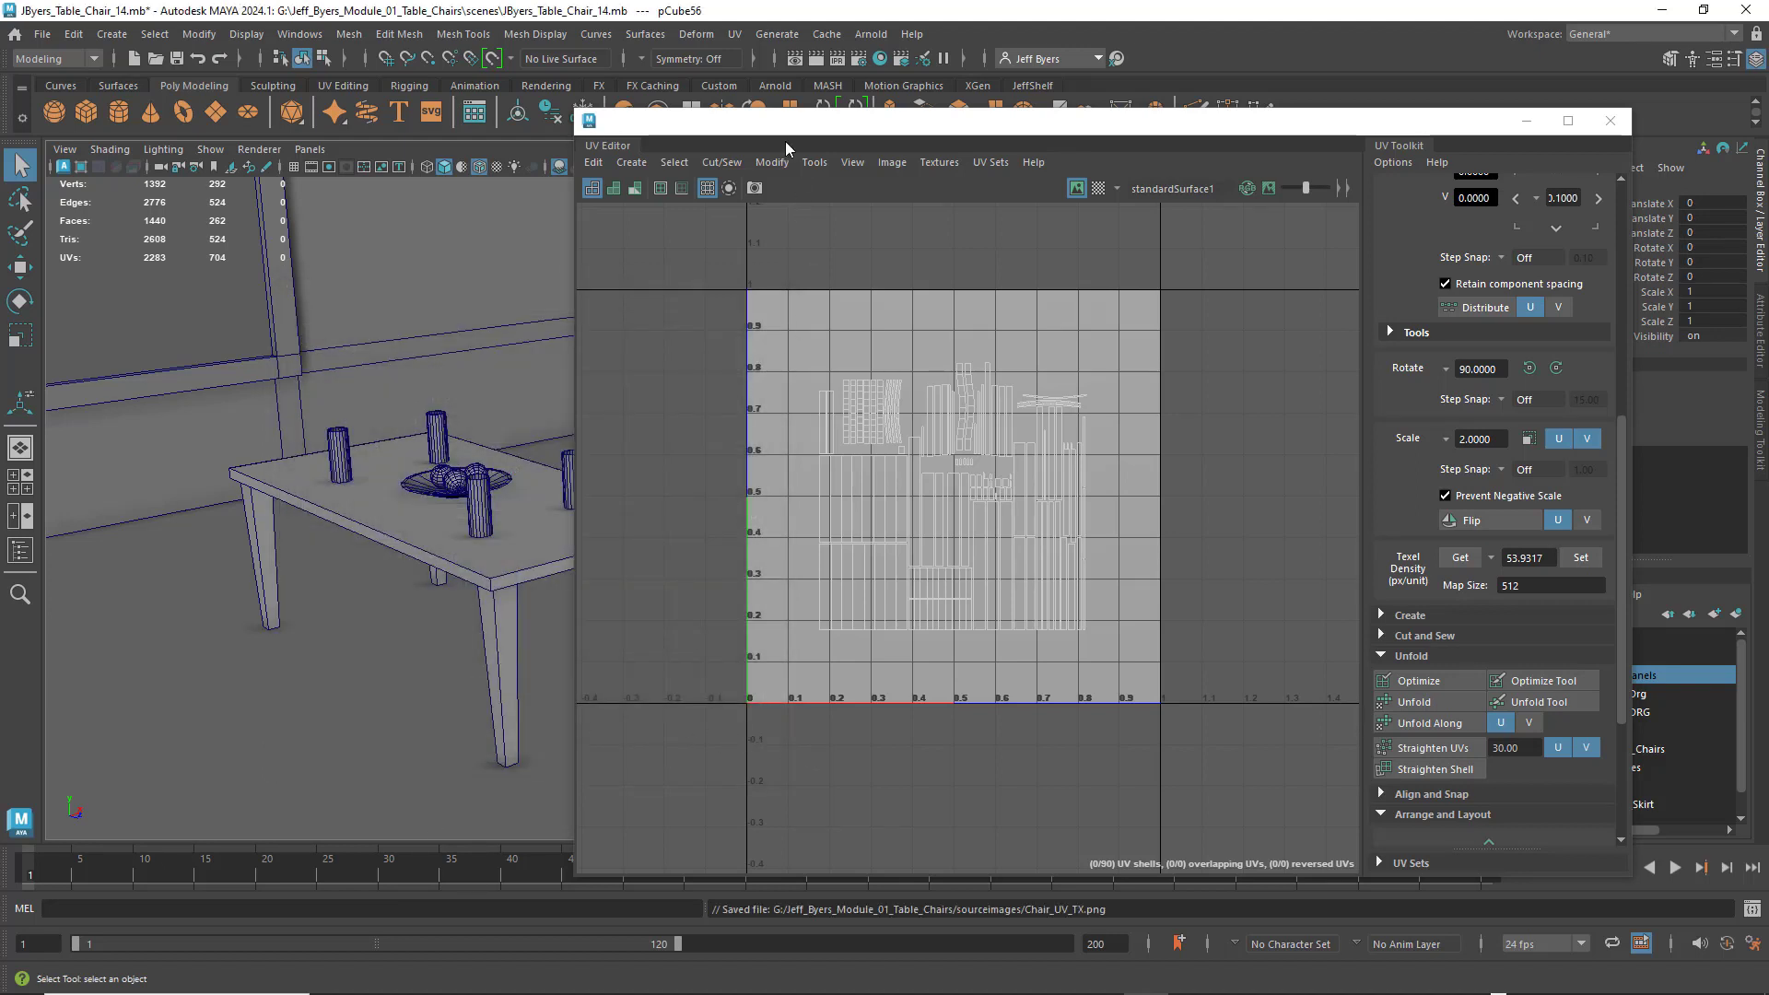
- Move the UV Editor clear of the scene objects and open the UV snapshot options for the plate on the table
{"action": "left_click_drag", "start_coordinate": [785, 141], "coordinate": [1007, 115]}
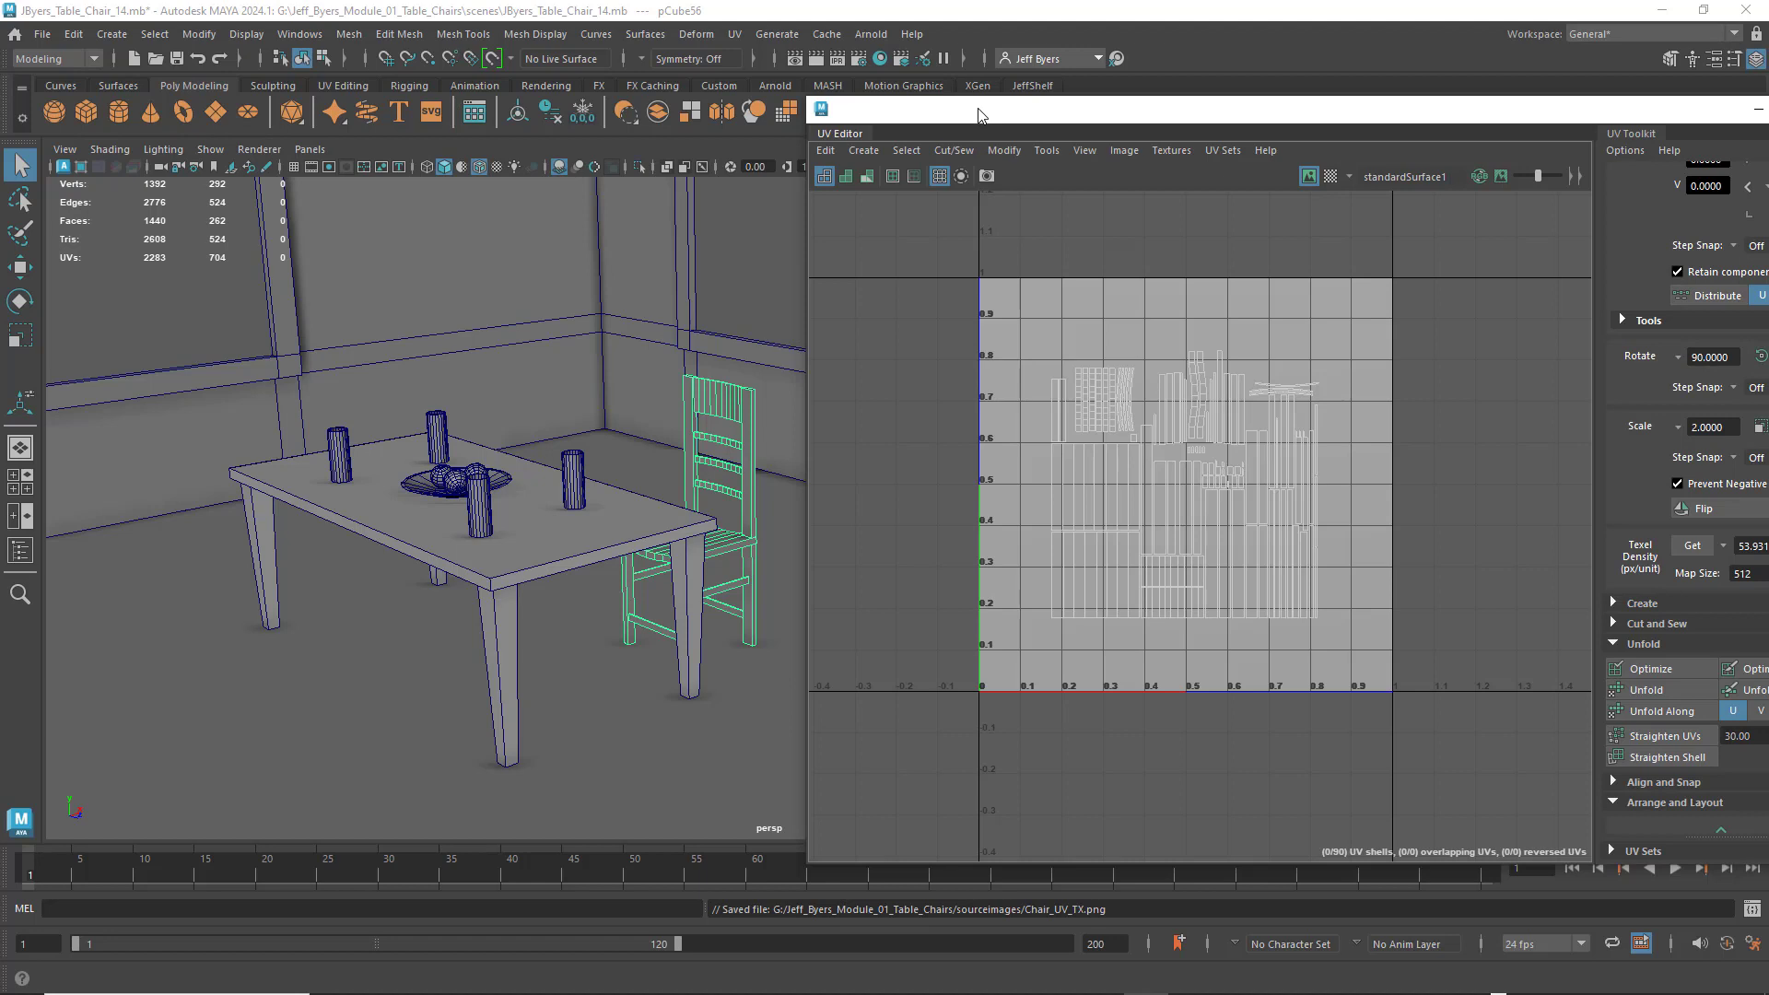
{"action": "left_click_drag", "start_coordinate": [968, 111], "coordinate": [885, 97]}
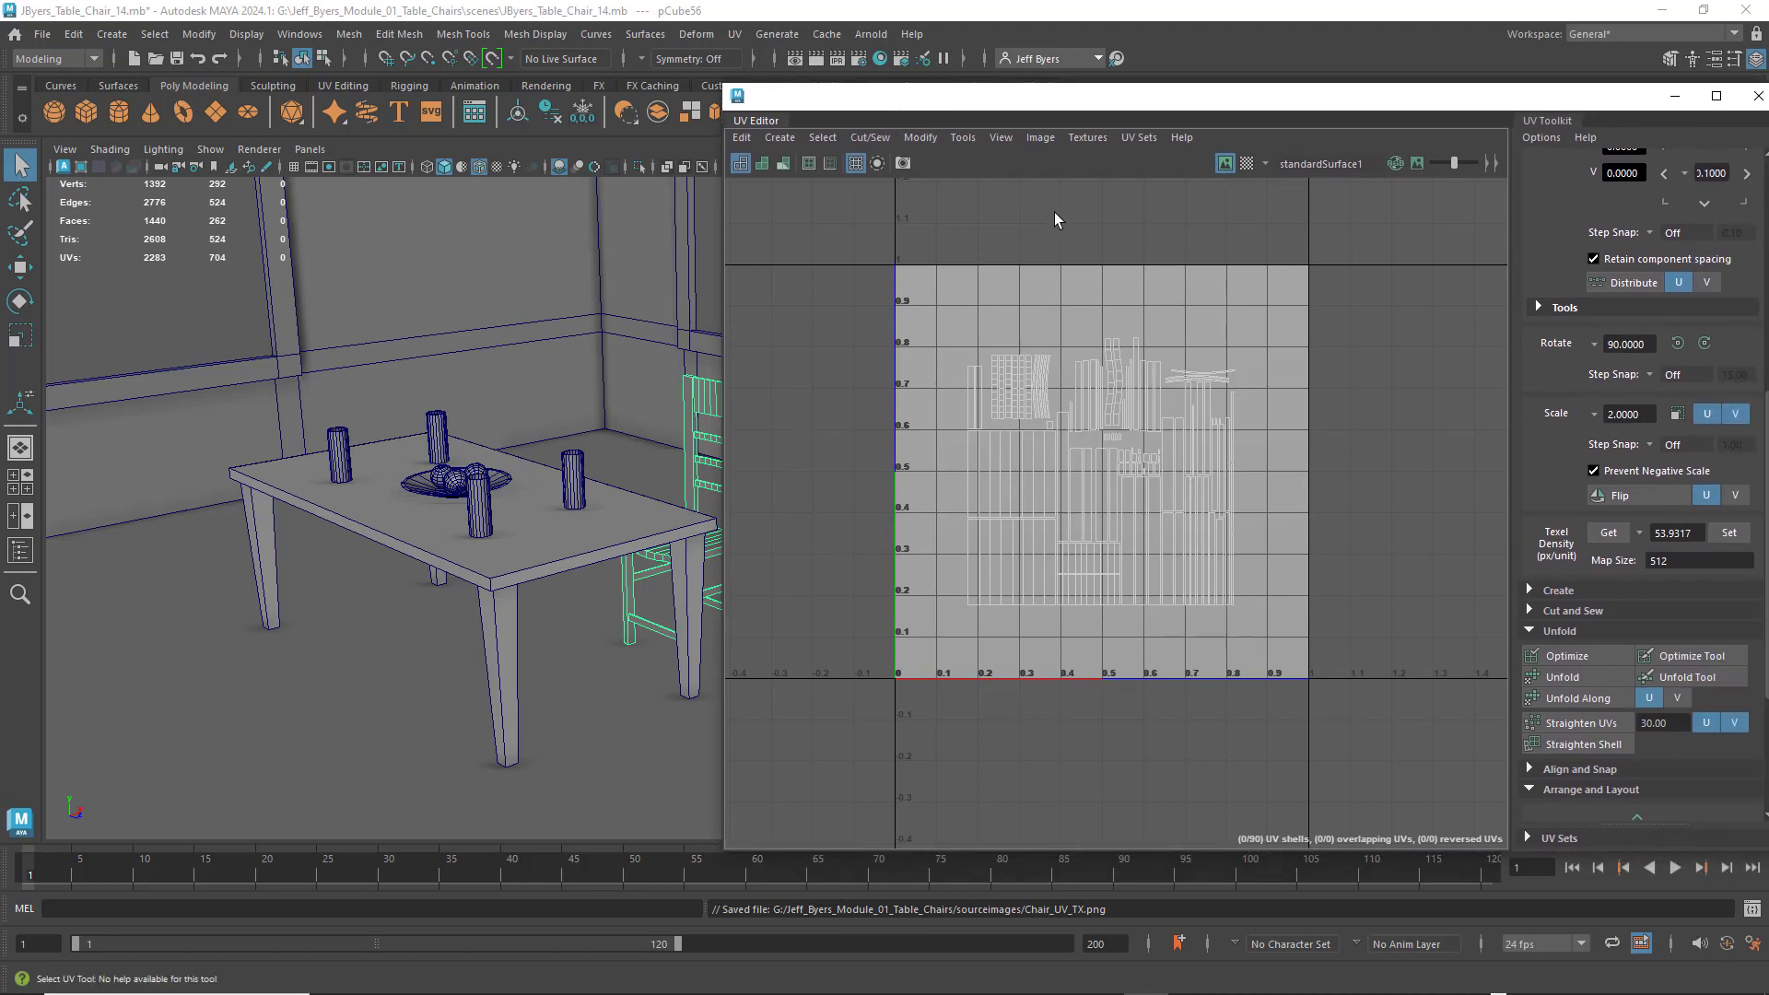
{"action": "left_click_drag", "start_coordinate": [1054, 89], "coordinate": [1107, 121]}
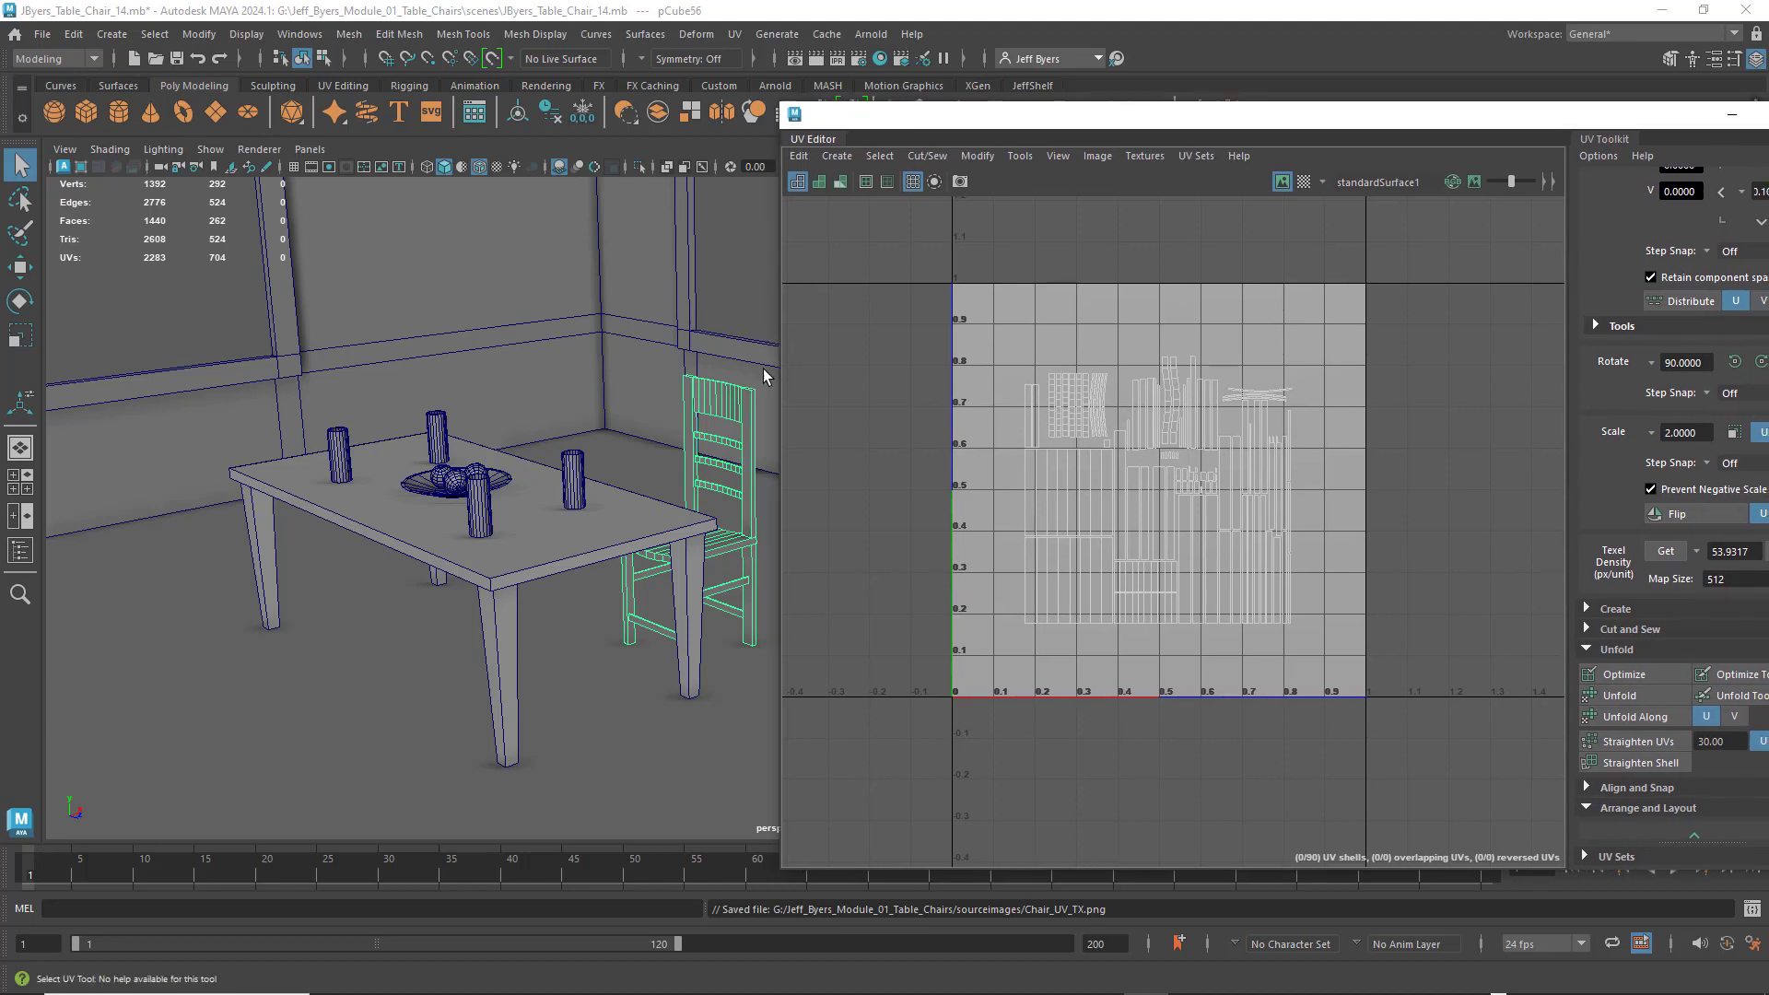
{"action": "left_click", "coordinate": [502, 486]}
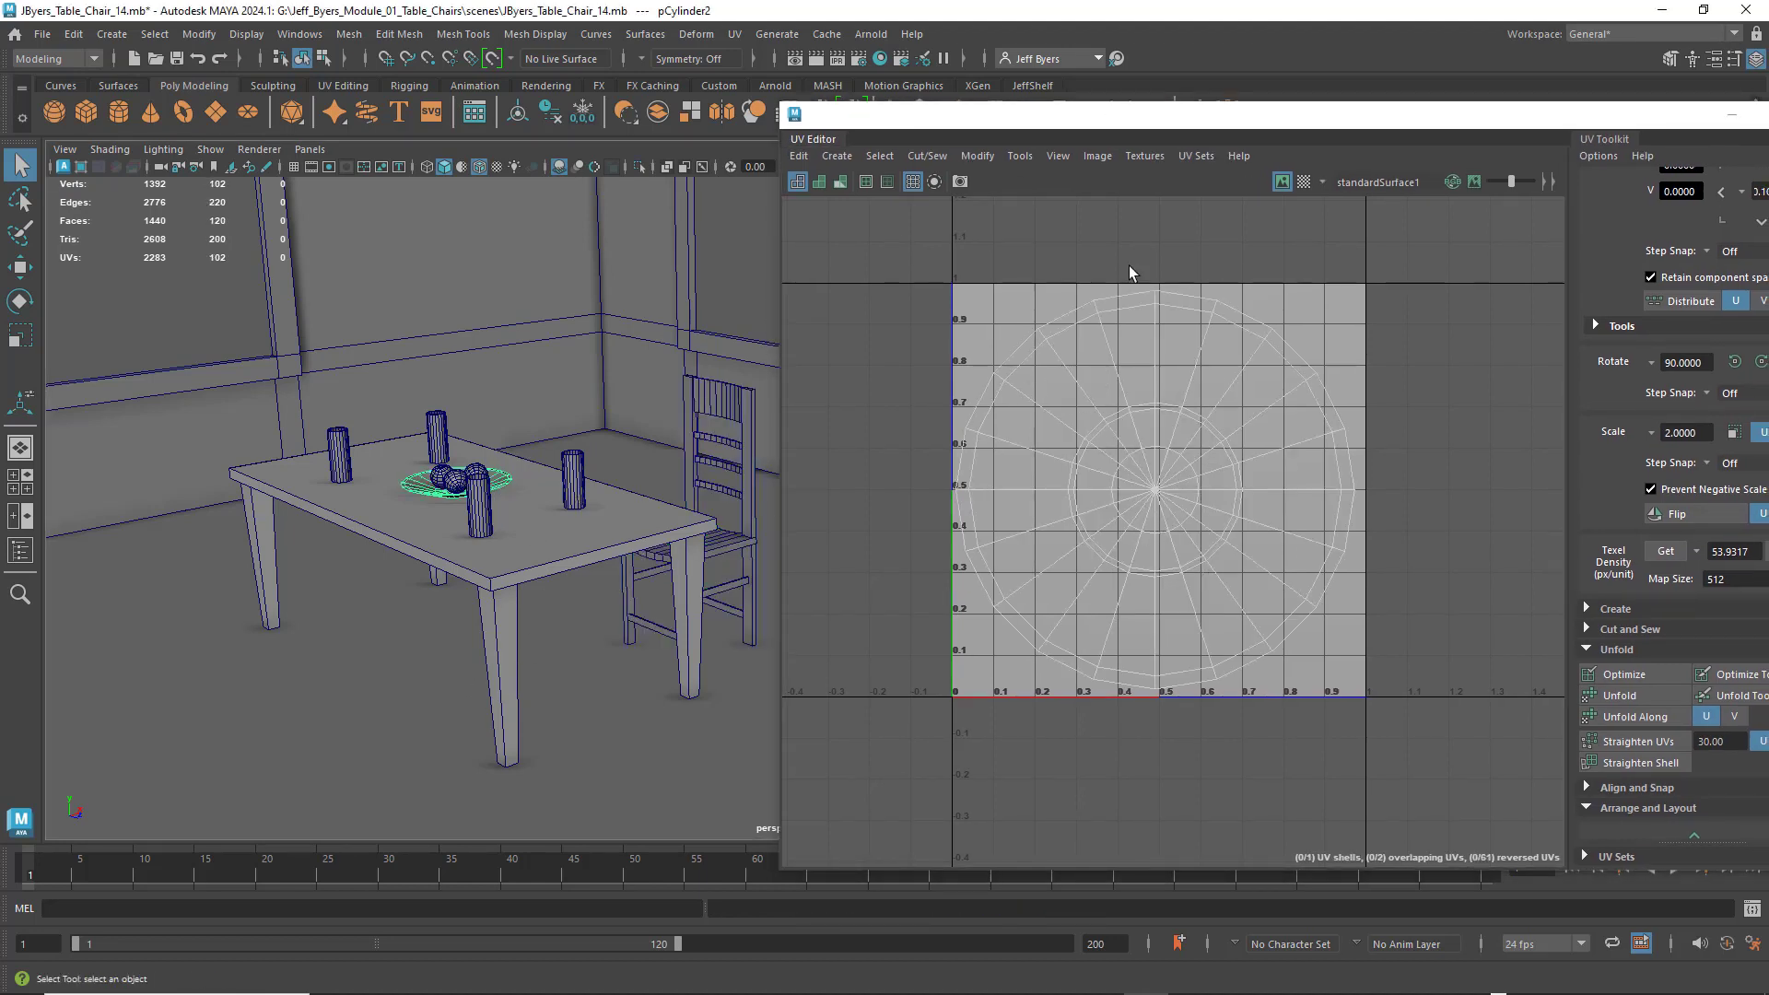
{"action": "left_click_drag", "start_coordinate": [989, 115], "coordinate": [977, 117]}
{"action": "left_click", "coordinate": [947, 184]}
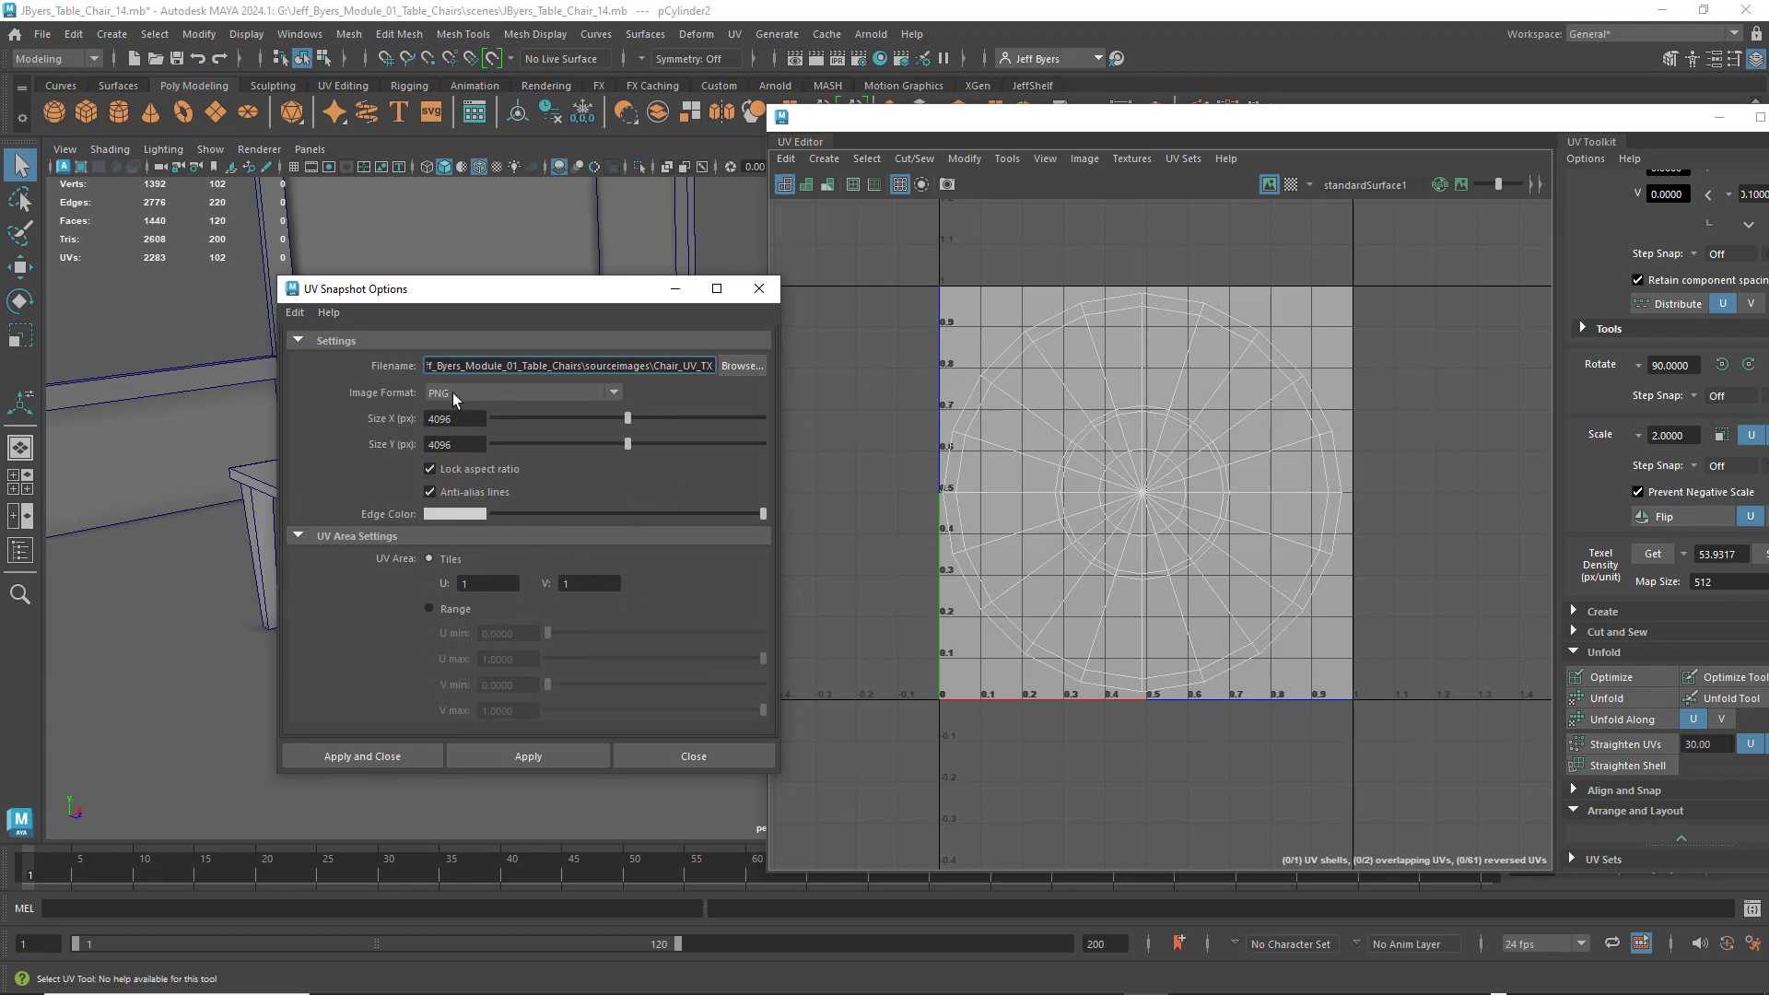
- Name the snapshot file Decrotive_Plate_UV_TX in the sourceimages folder and export the plate's UV layout
{"action": "left_click", "coordinate": [739, 367]}
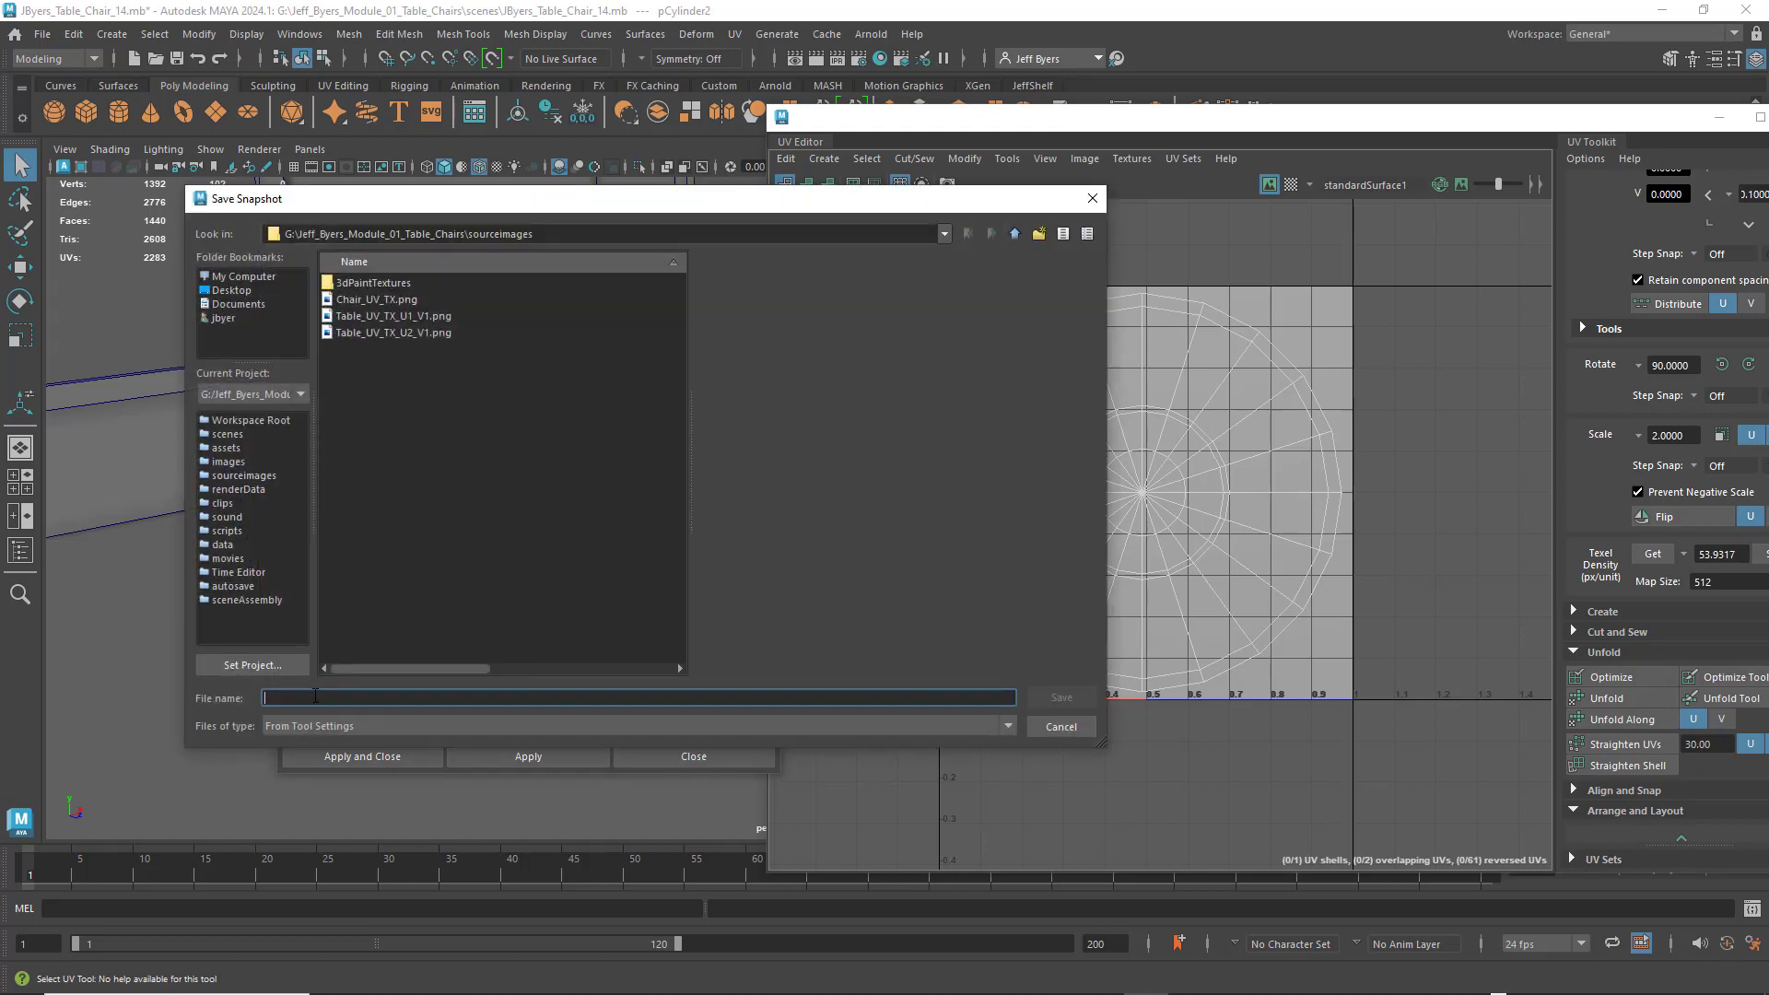
{"action": "type", "text": "Decrotive"}
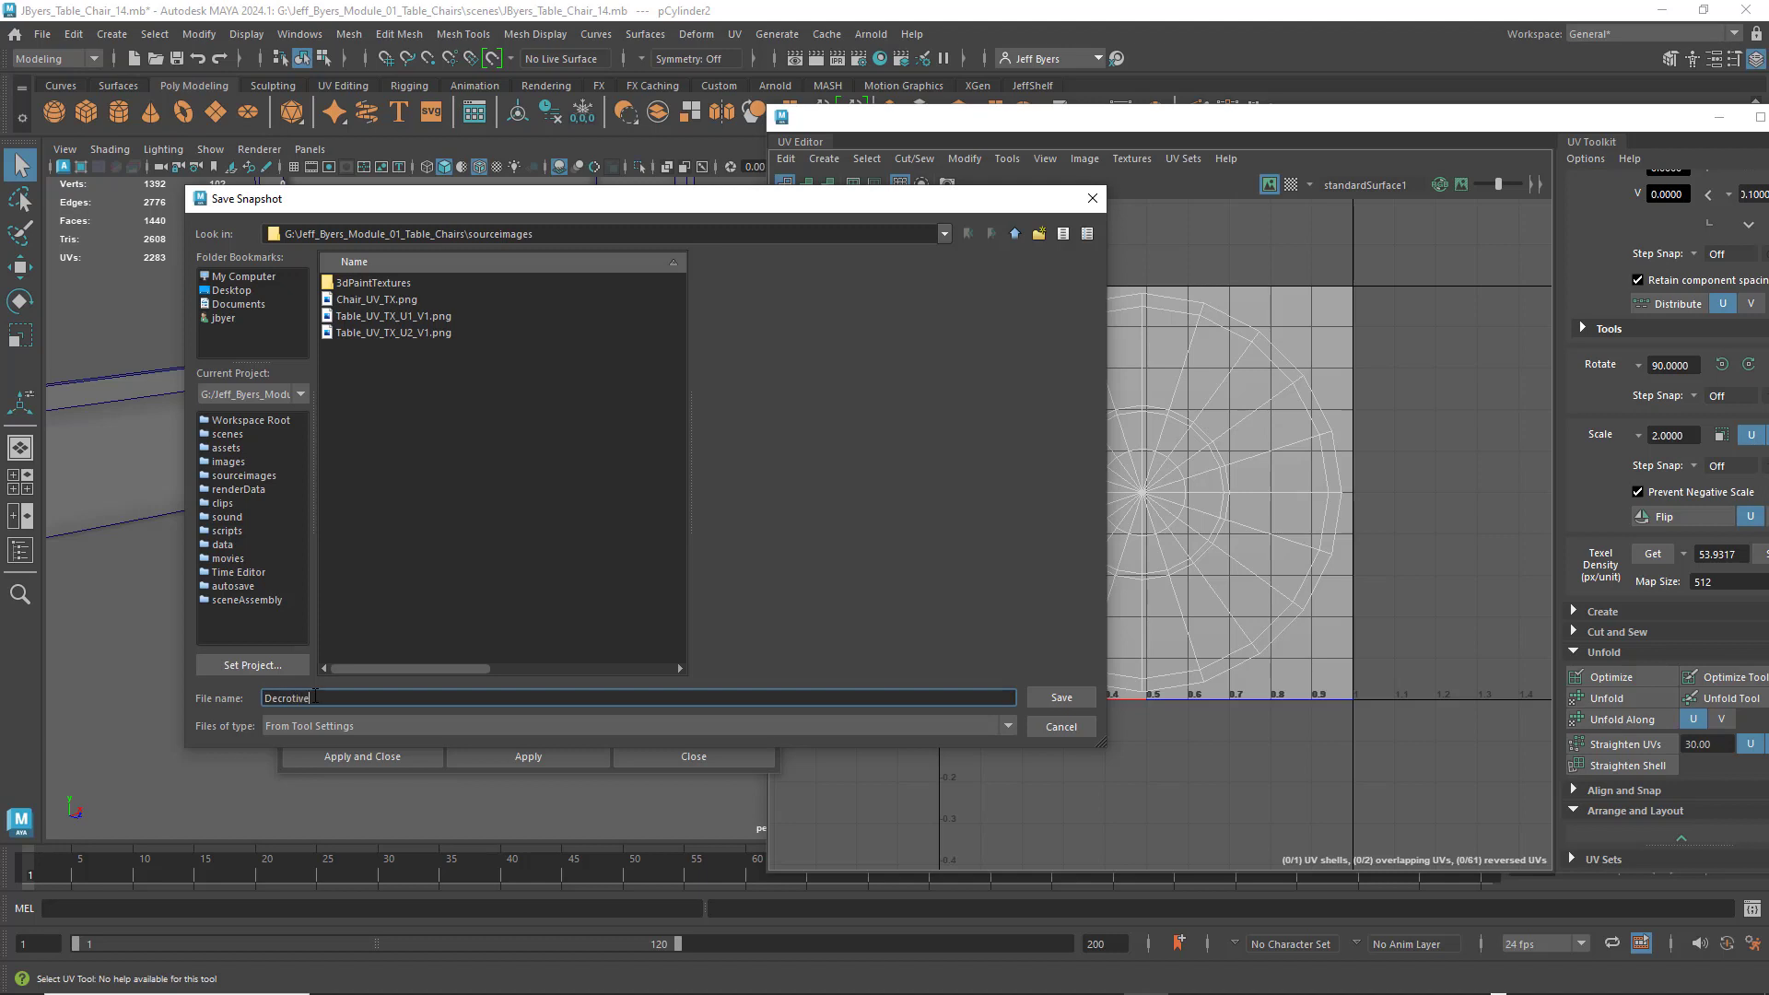
{"action": "type", "text": "_Plate_UV_TX"}
{"action": "left_click", "coordinate": [1060, 697]}
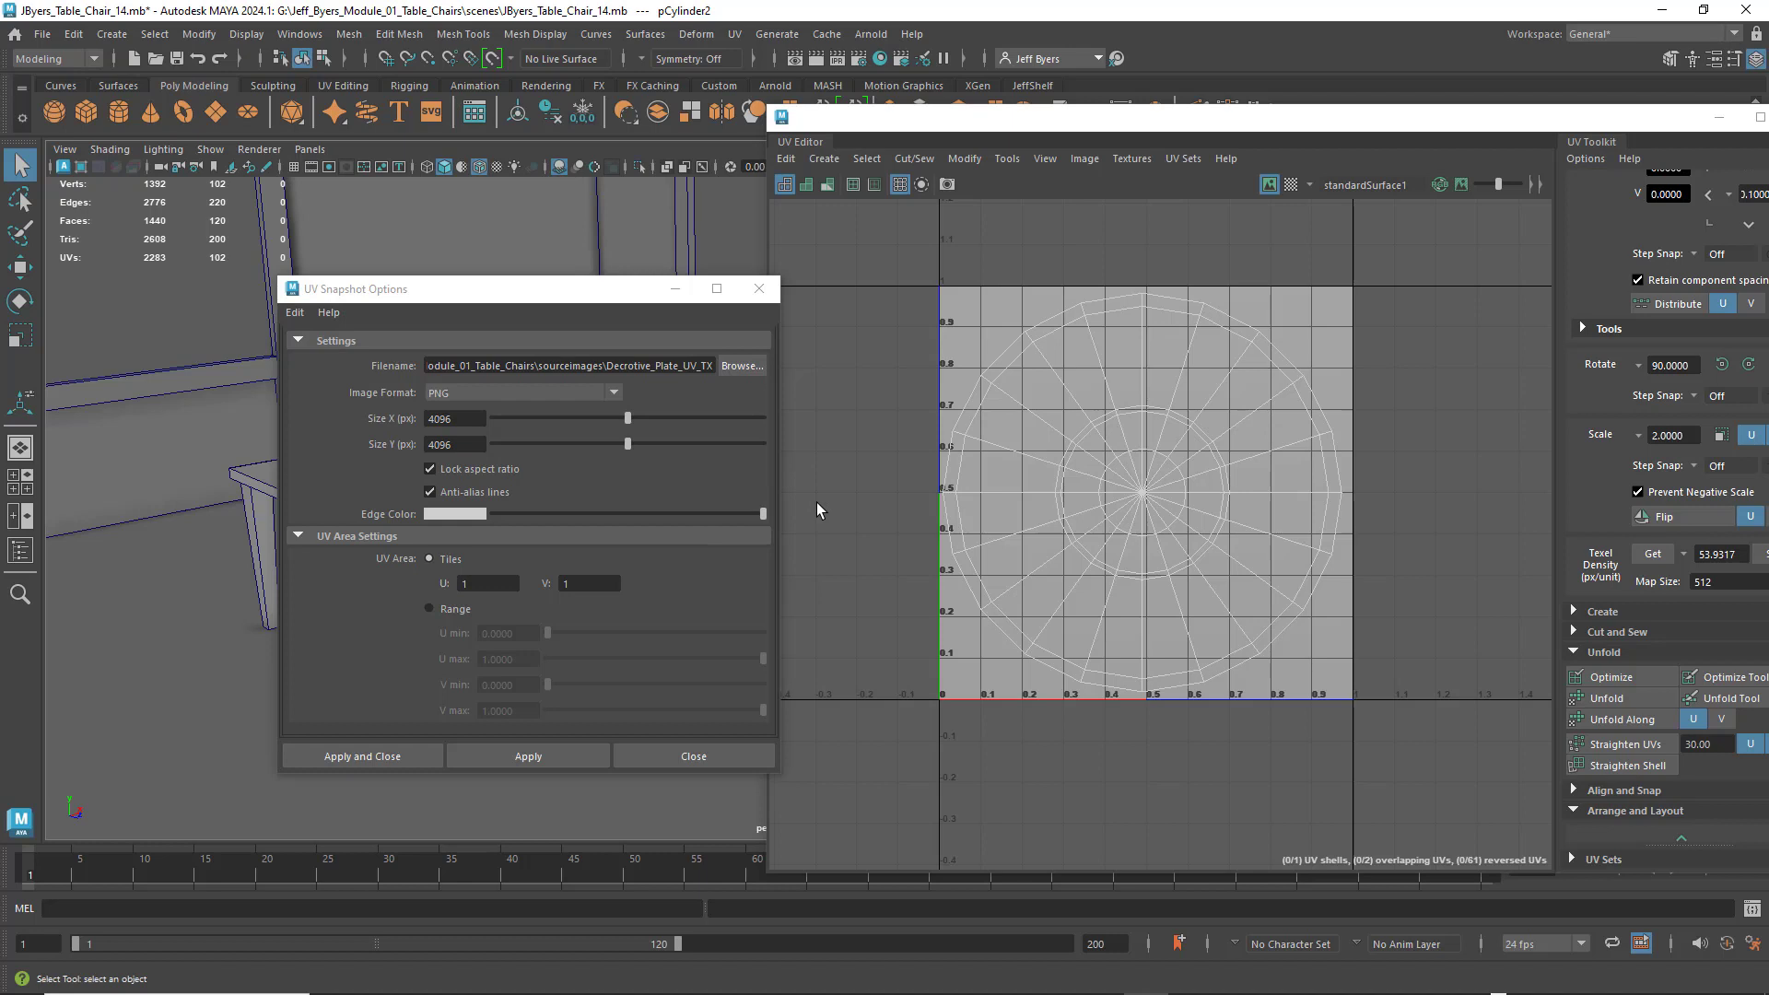
{"action": "left_click", "coordinate": [398, 755]}
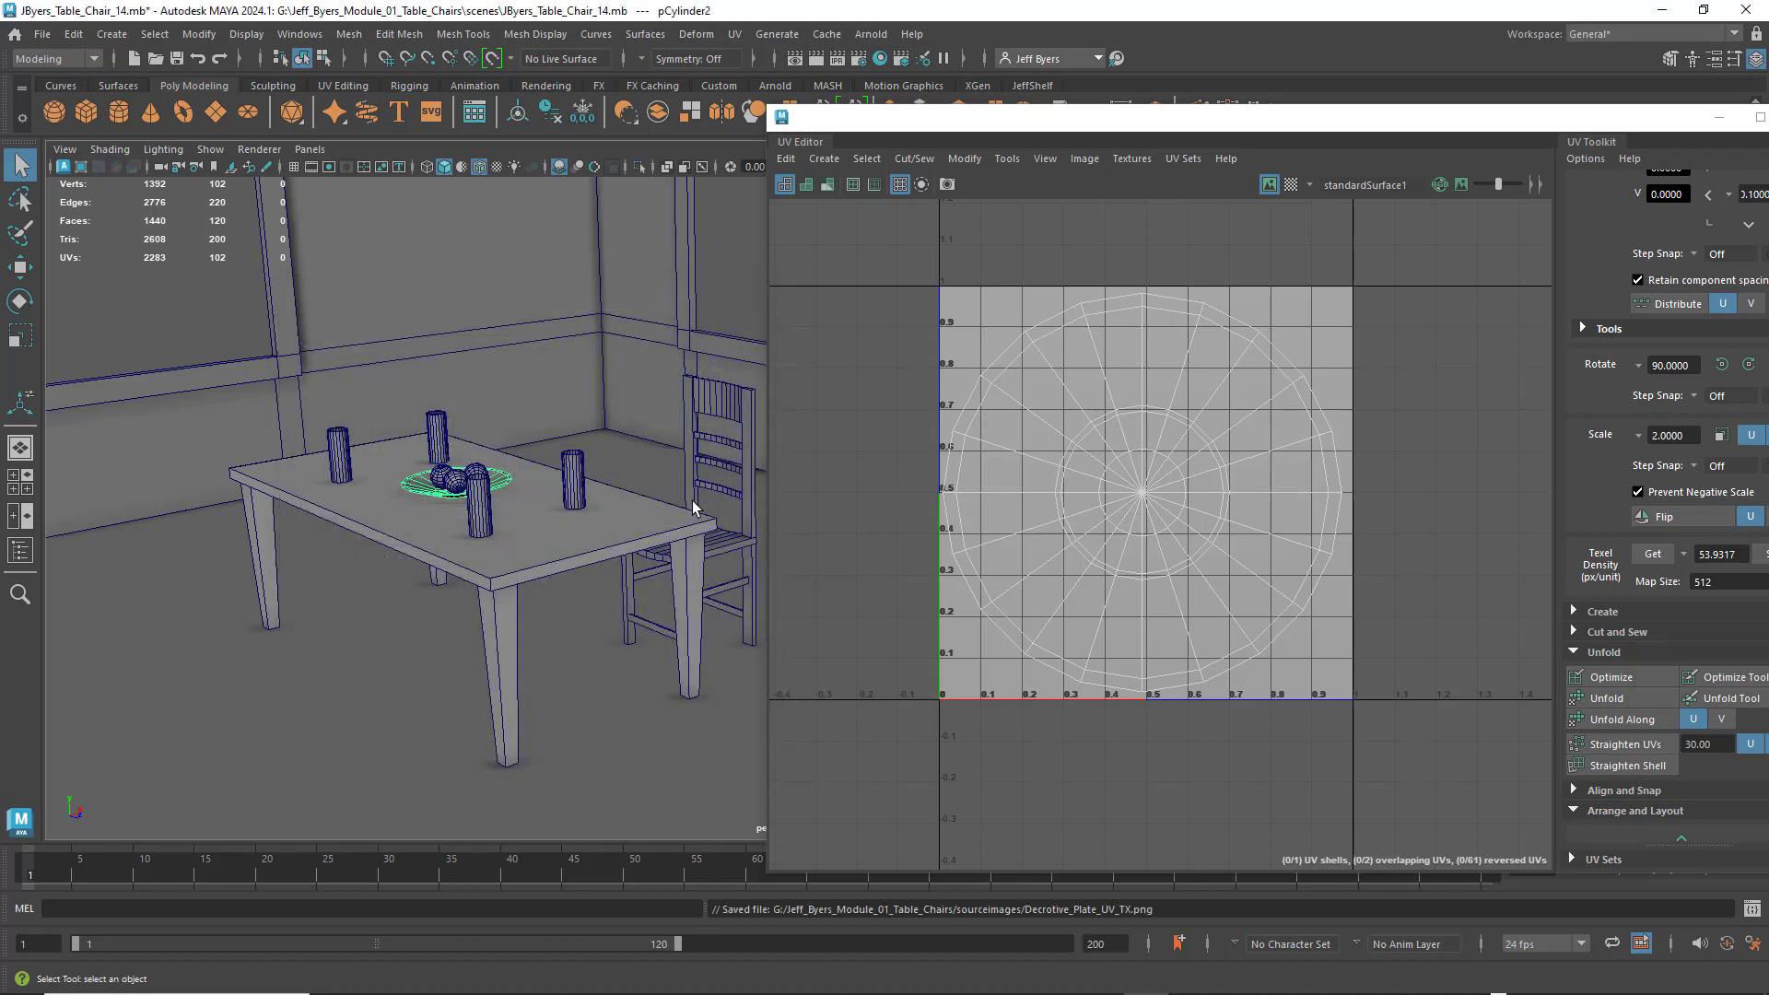
- Select the decorative sphere nearest the front cup on the plate and open its UV snapshot options
{"action": "middle_click_drag", "start_coordinate": [569, 466], "coordinate": [701, 504], "text": "alt"}
{"action": "scroll", "coordinate": [701, 503], "scroll_direction": "up", "scroll_amount": 5}
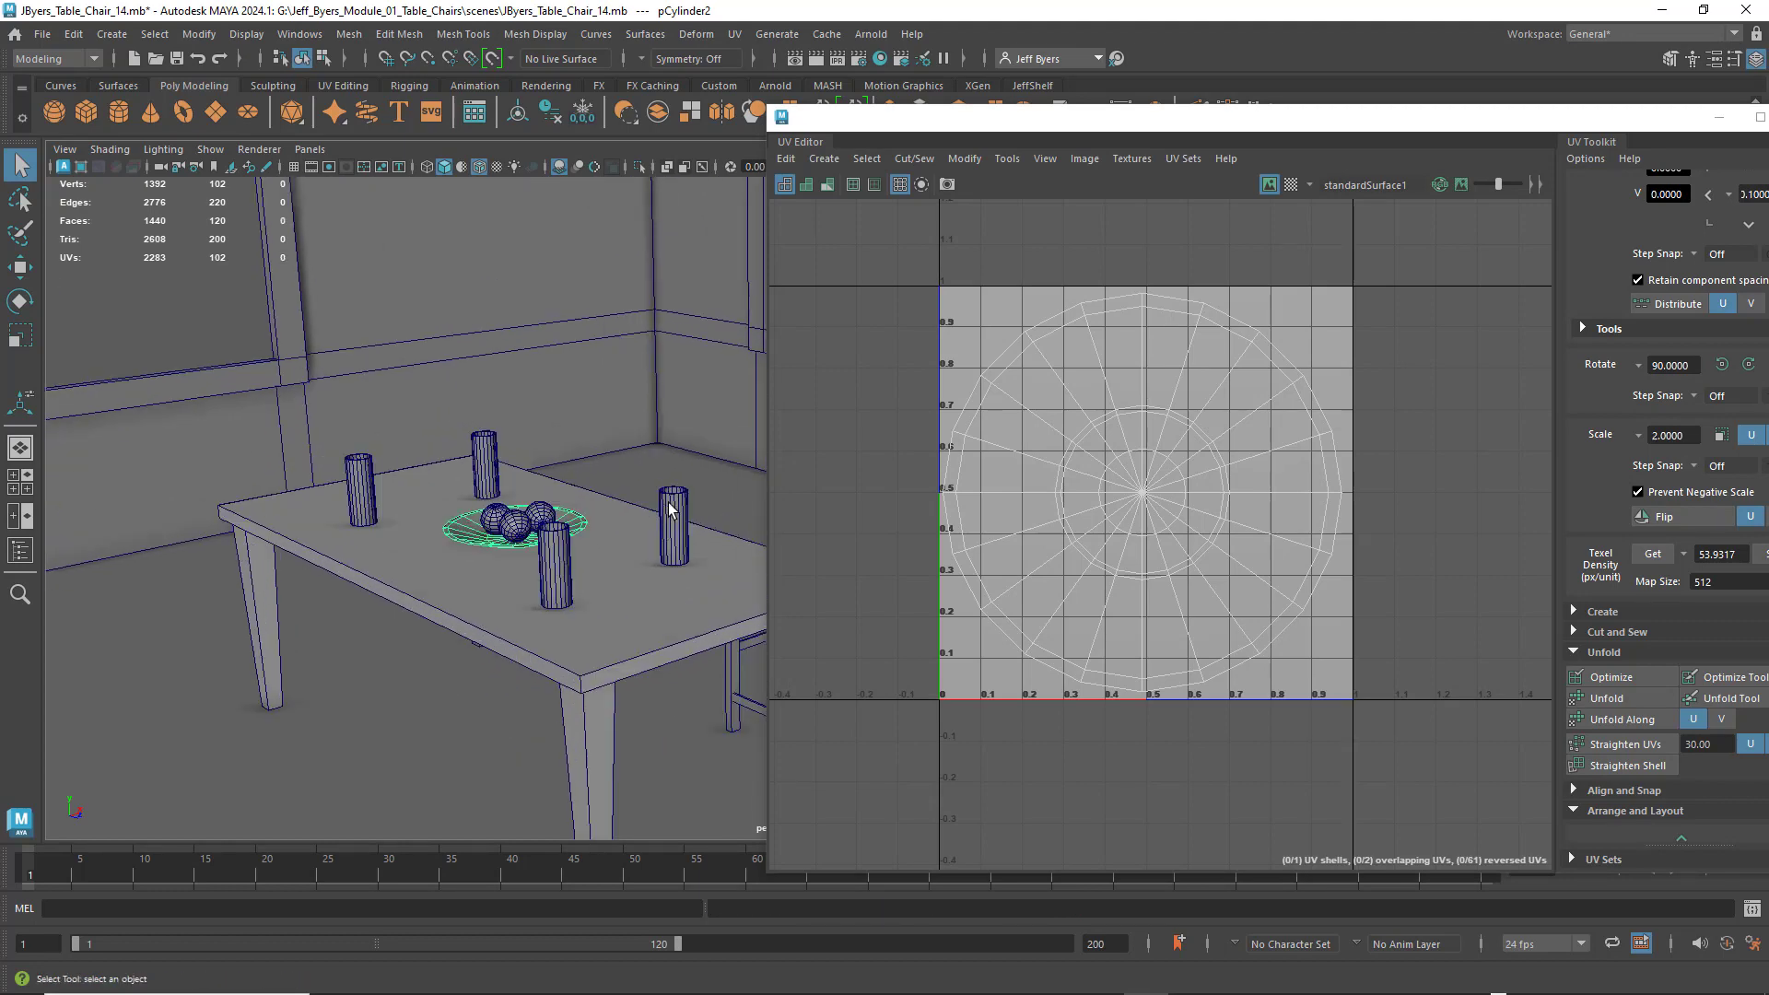
{"action": "left_click", "coordinate": [475, 513]}
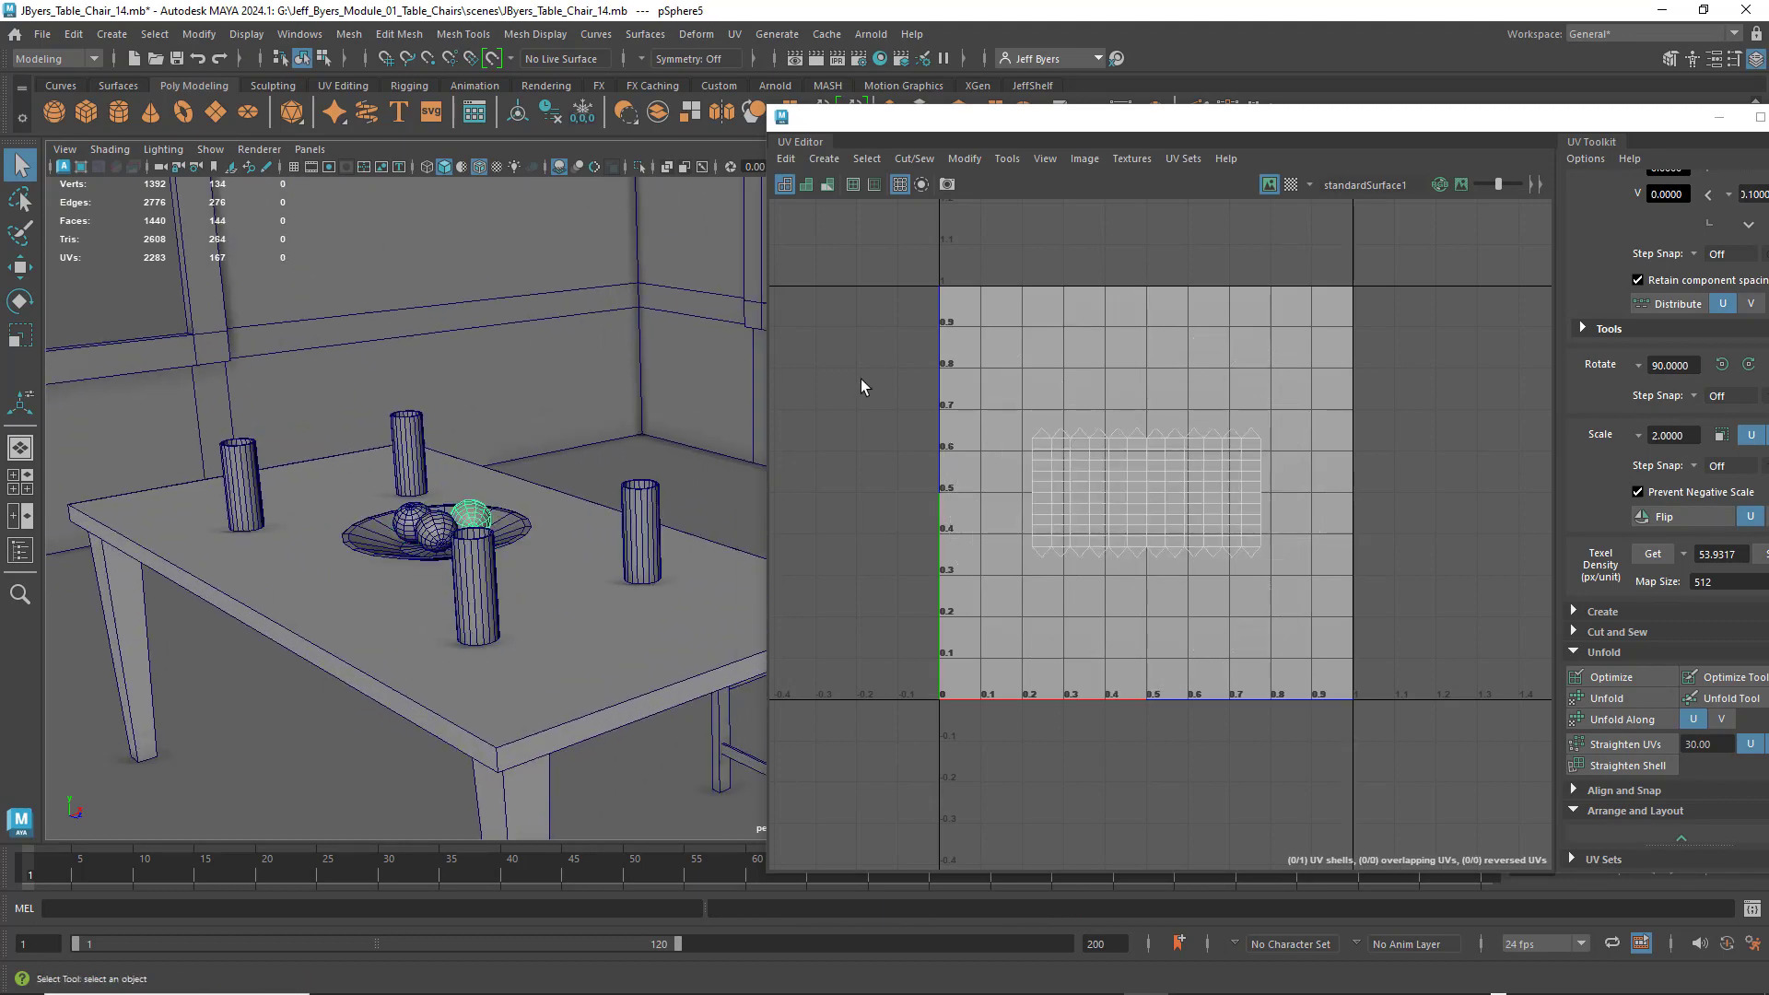
{"action": "left_click", "coordinate": [948, 184]}
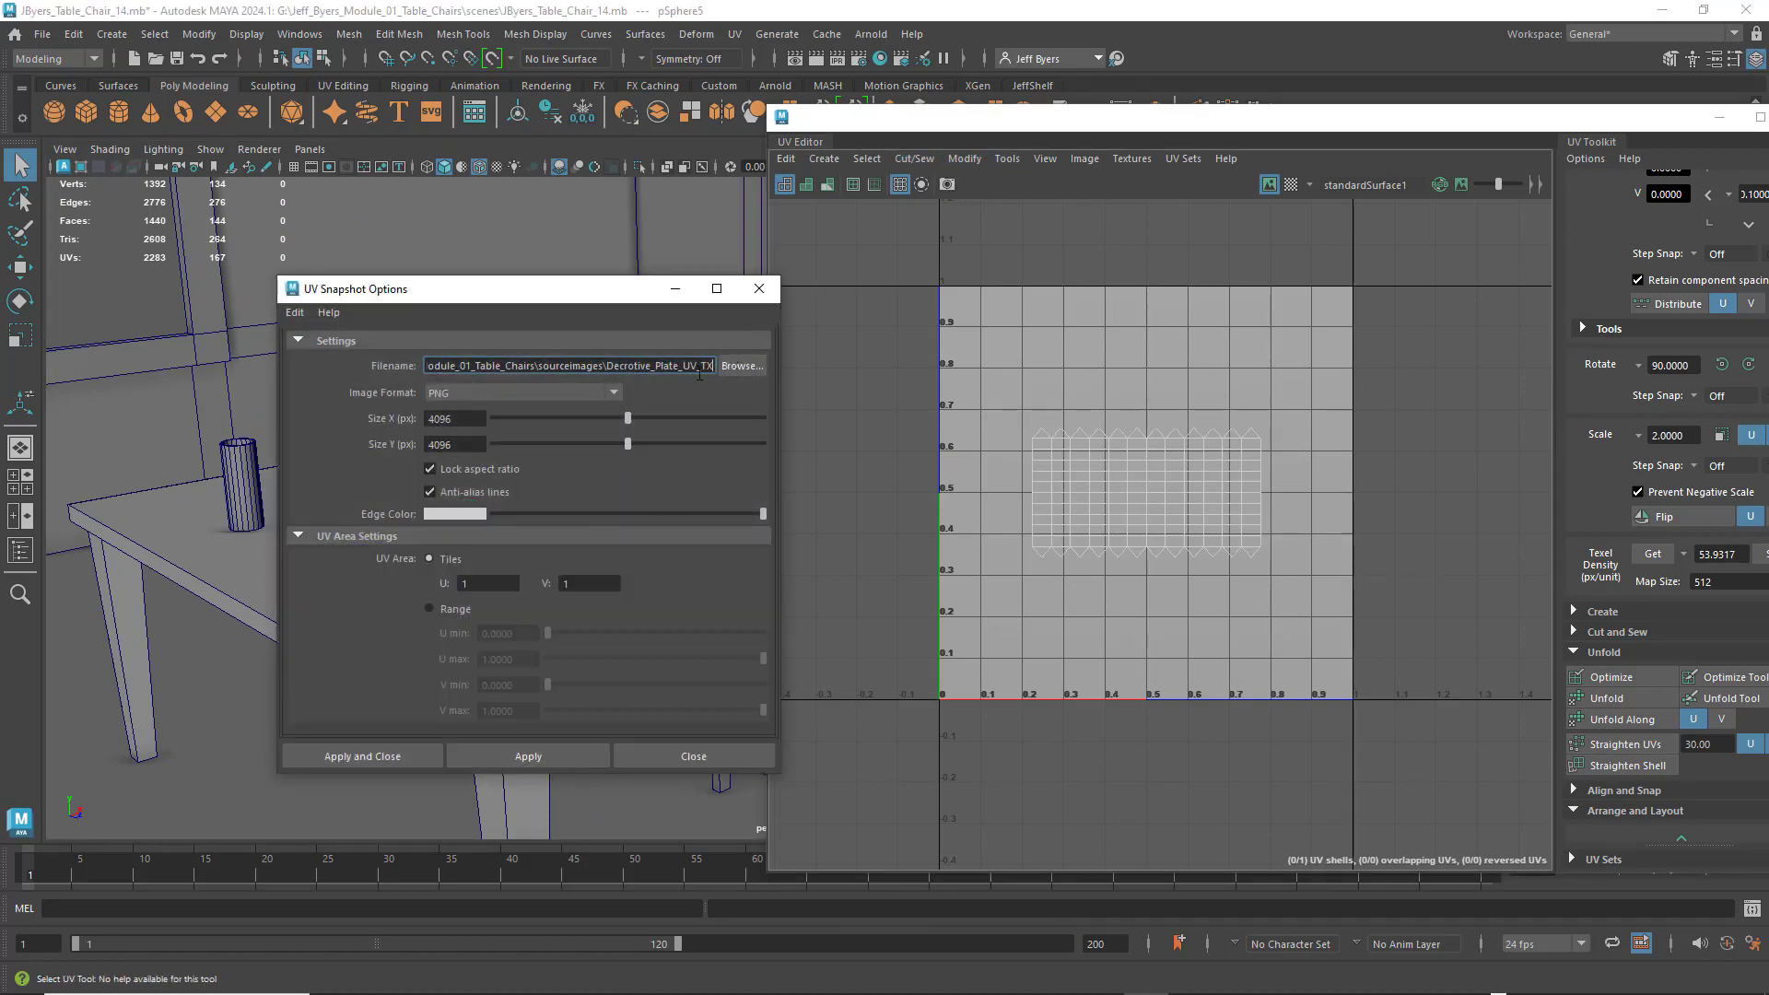
- Name the snapshot file Deco_Sphere_UV_TX in the sourceimages folder and export the sphere's UV layout
{"action": "left_click", "coordinate": [742, 366]}
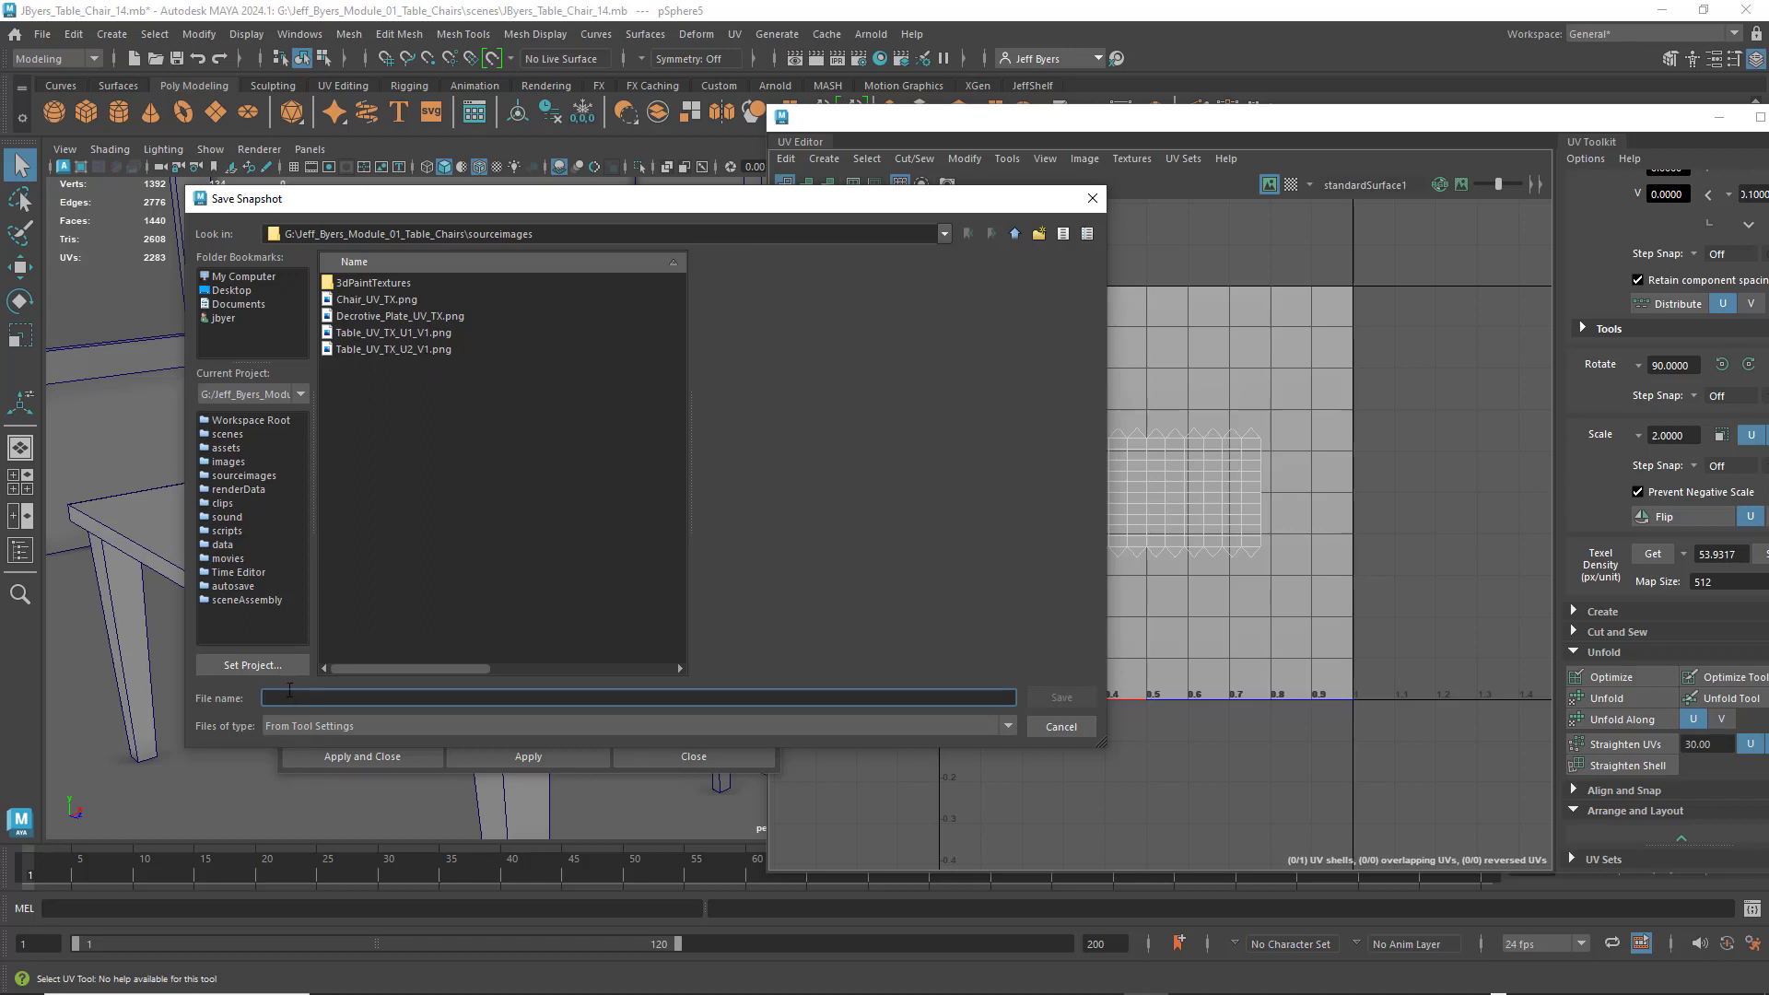
{"action": "type", "text": "Dec"}
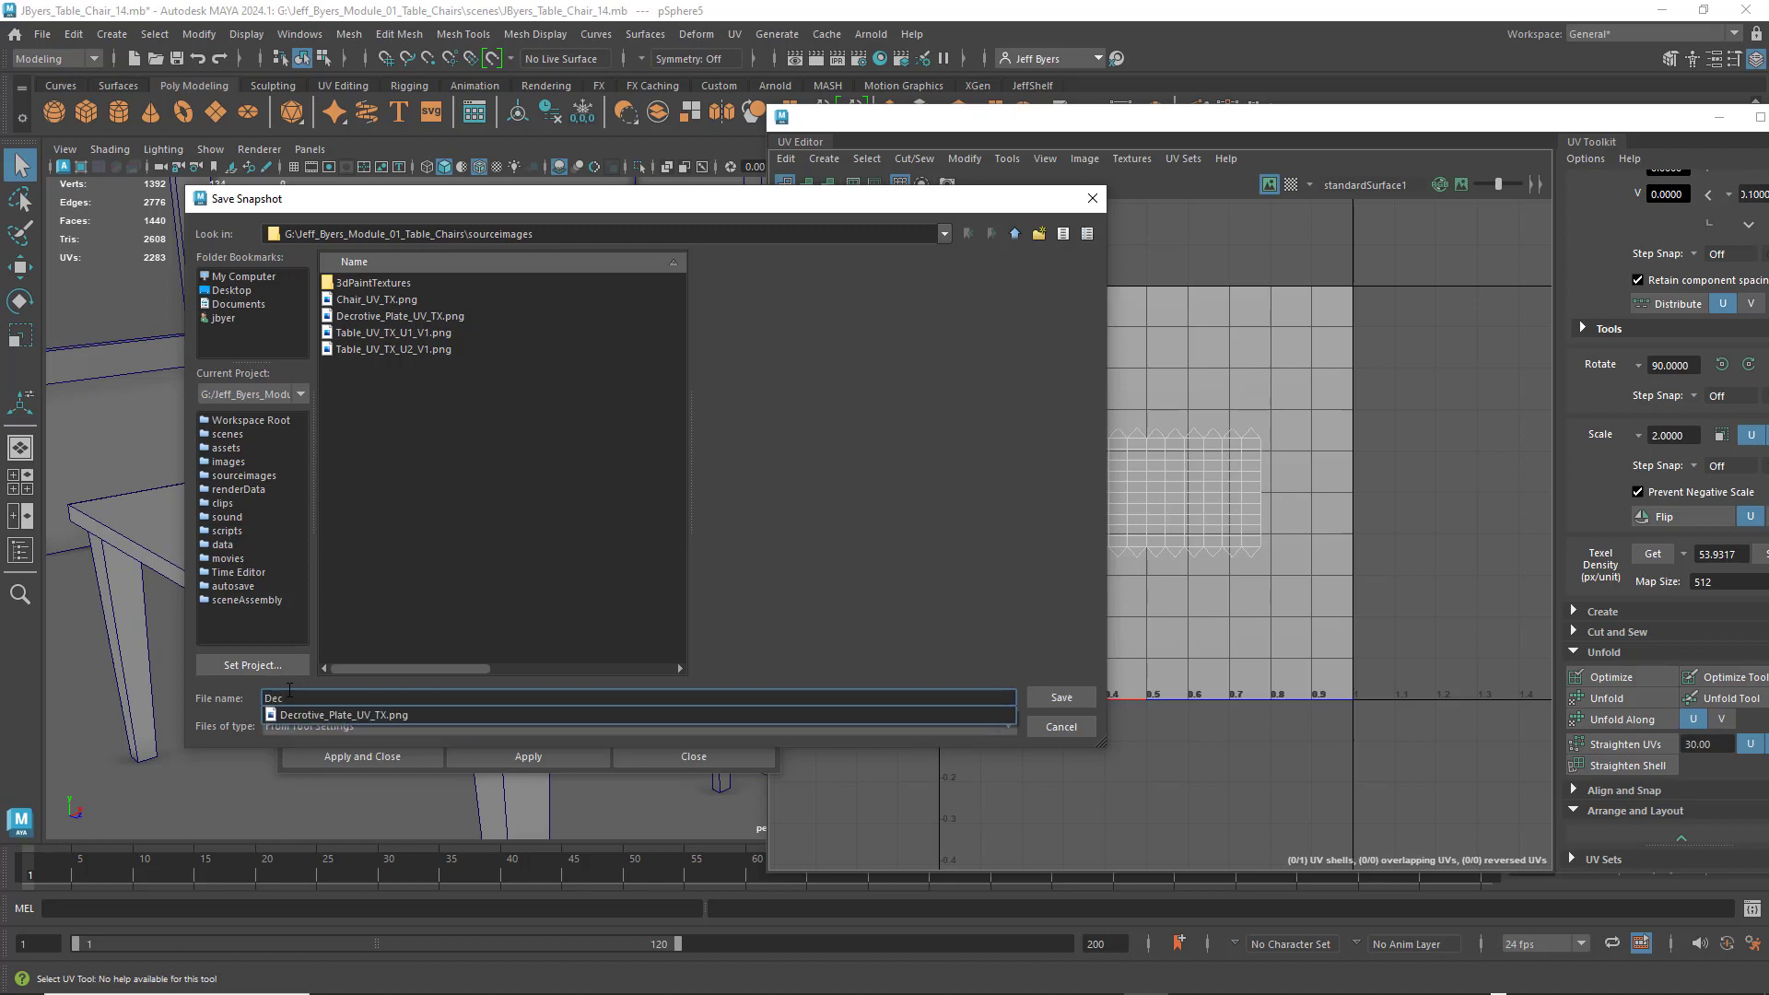
{"action": "type", "text": "o"}
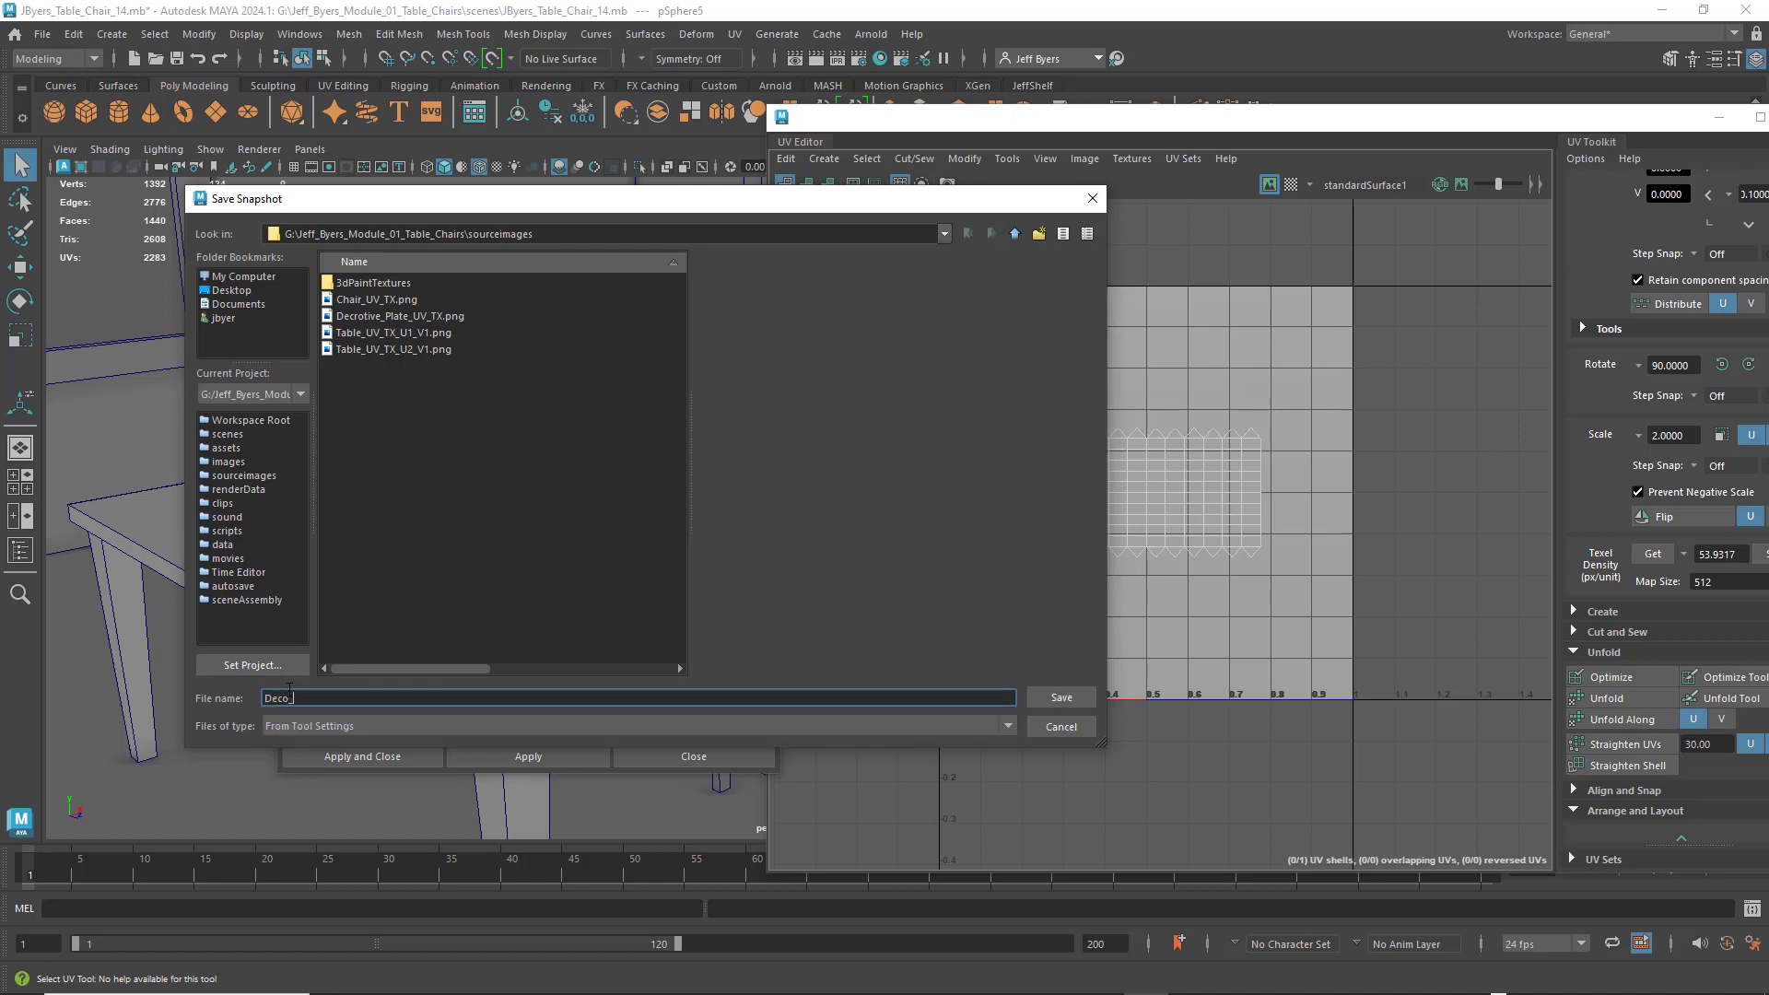
{"action": "type", "text": "_Sohere_UV_TX"}
{"action": "left_click", "coordinate": [301, 698]}
{"action": "key", "text": "BackSpace"}
{"action": "type", "text": "p"}
{"action": "key", "text": "BackSpace"}
{"action": "type", "text": "p"}
{"action": "left_click", "coordinate": [1061, 698]}
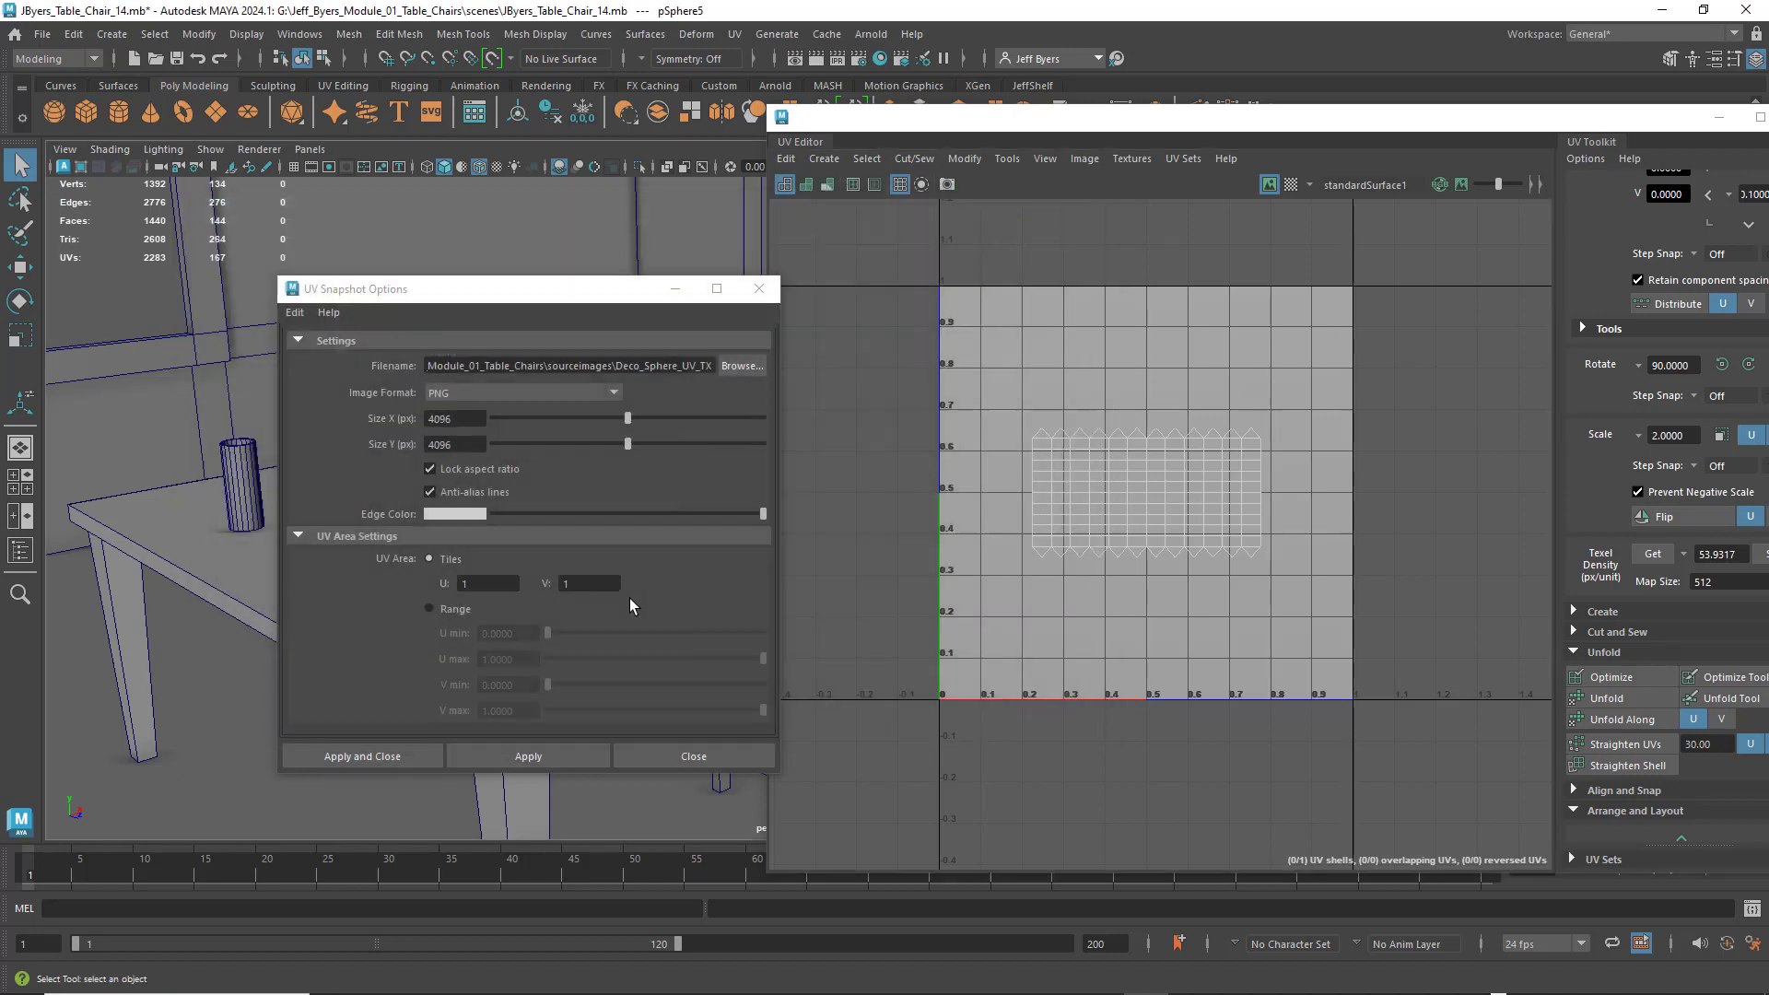
{"action": "left_click", "coordinate": [391, 756]}
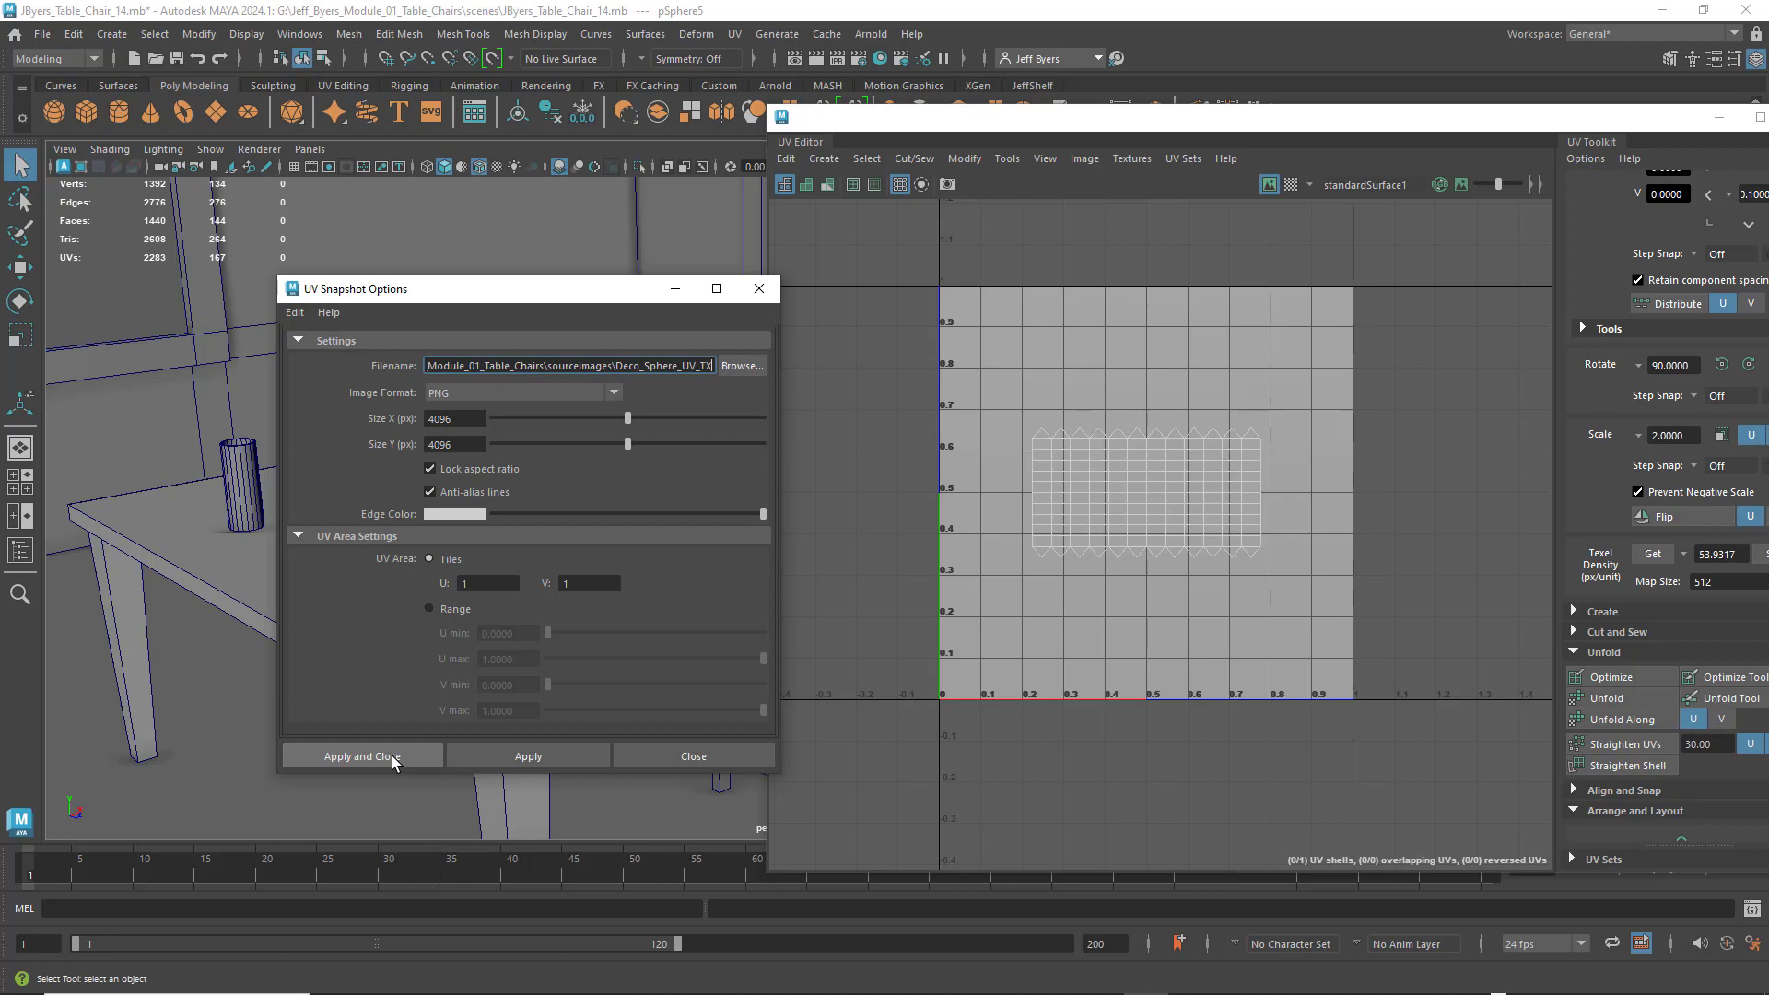
{"action": "left_click", "coordinate": [391, 756]}
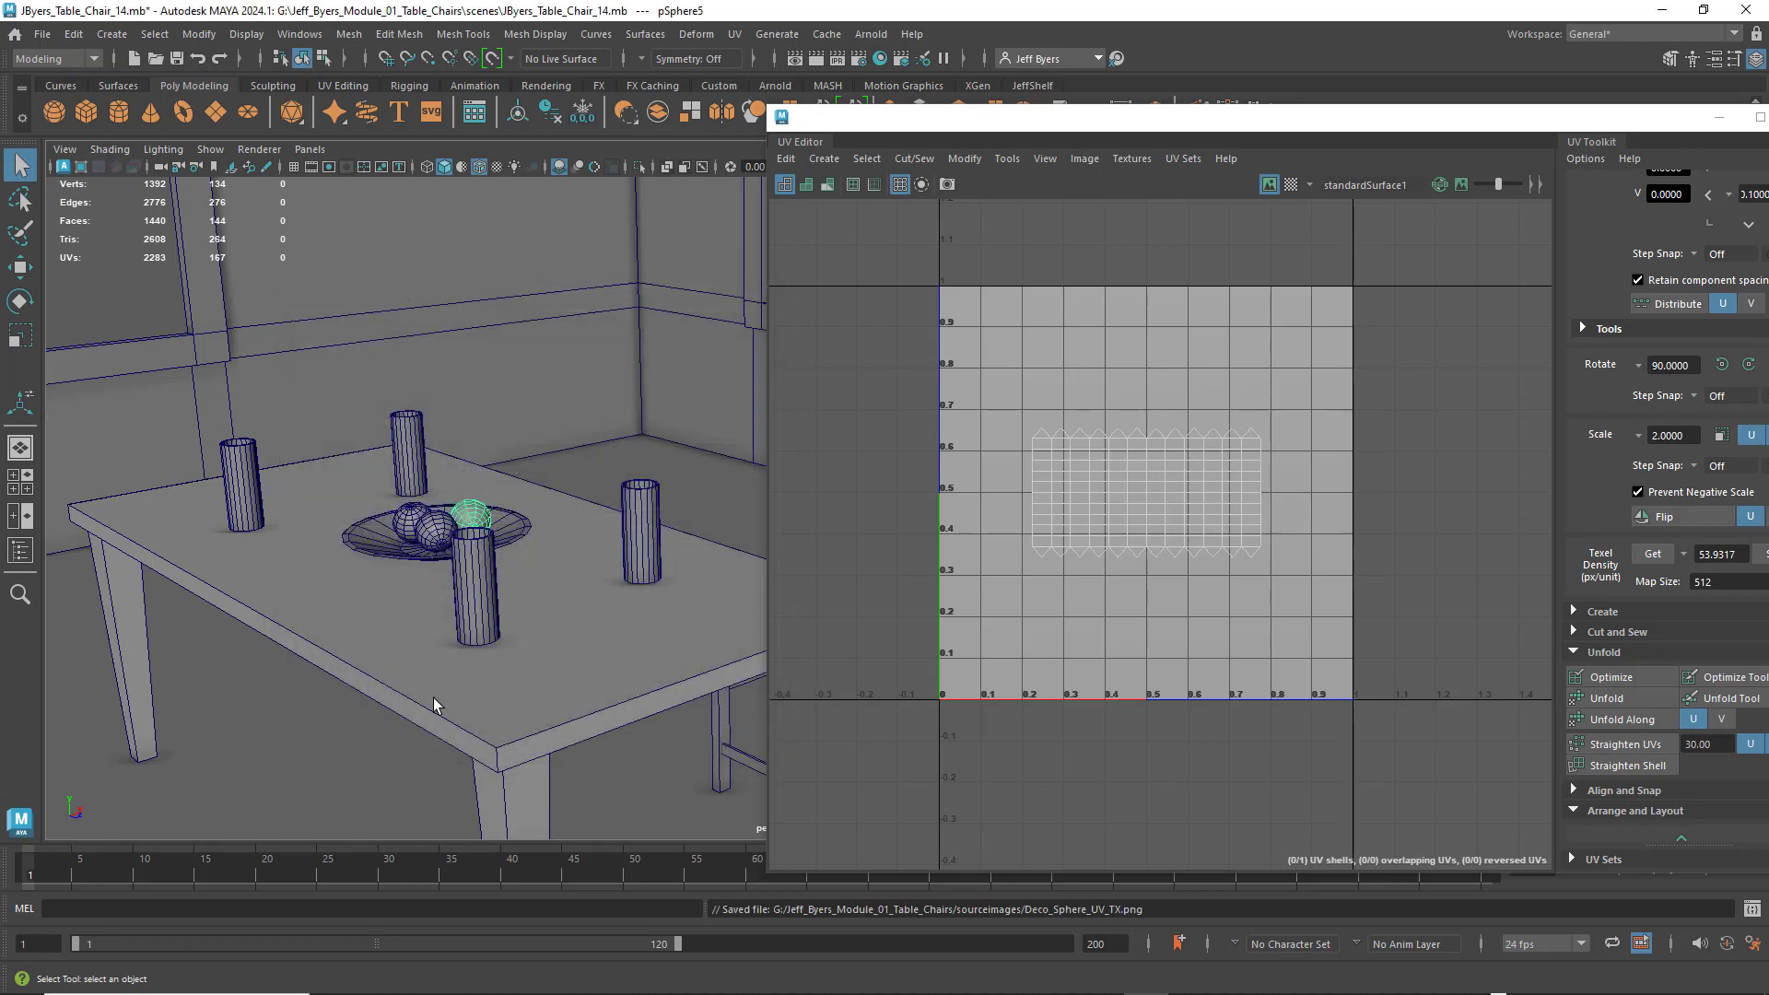
- Reposition the UV Editor window, select the room's floor and open its UV snapshot options
{"action": "middle_click_drag", "start_coordinate": [433, 696], "coordinate": [433, 642], "text": "alt"}
{"action": "scroll", "coordinate": [445, 600], "scroll_direction": "down", "scroll_amount": 3}
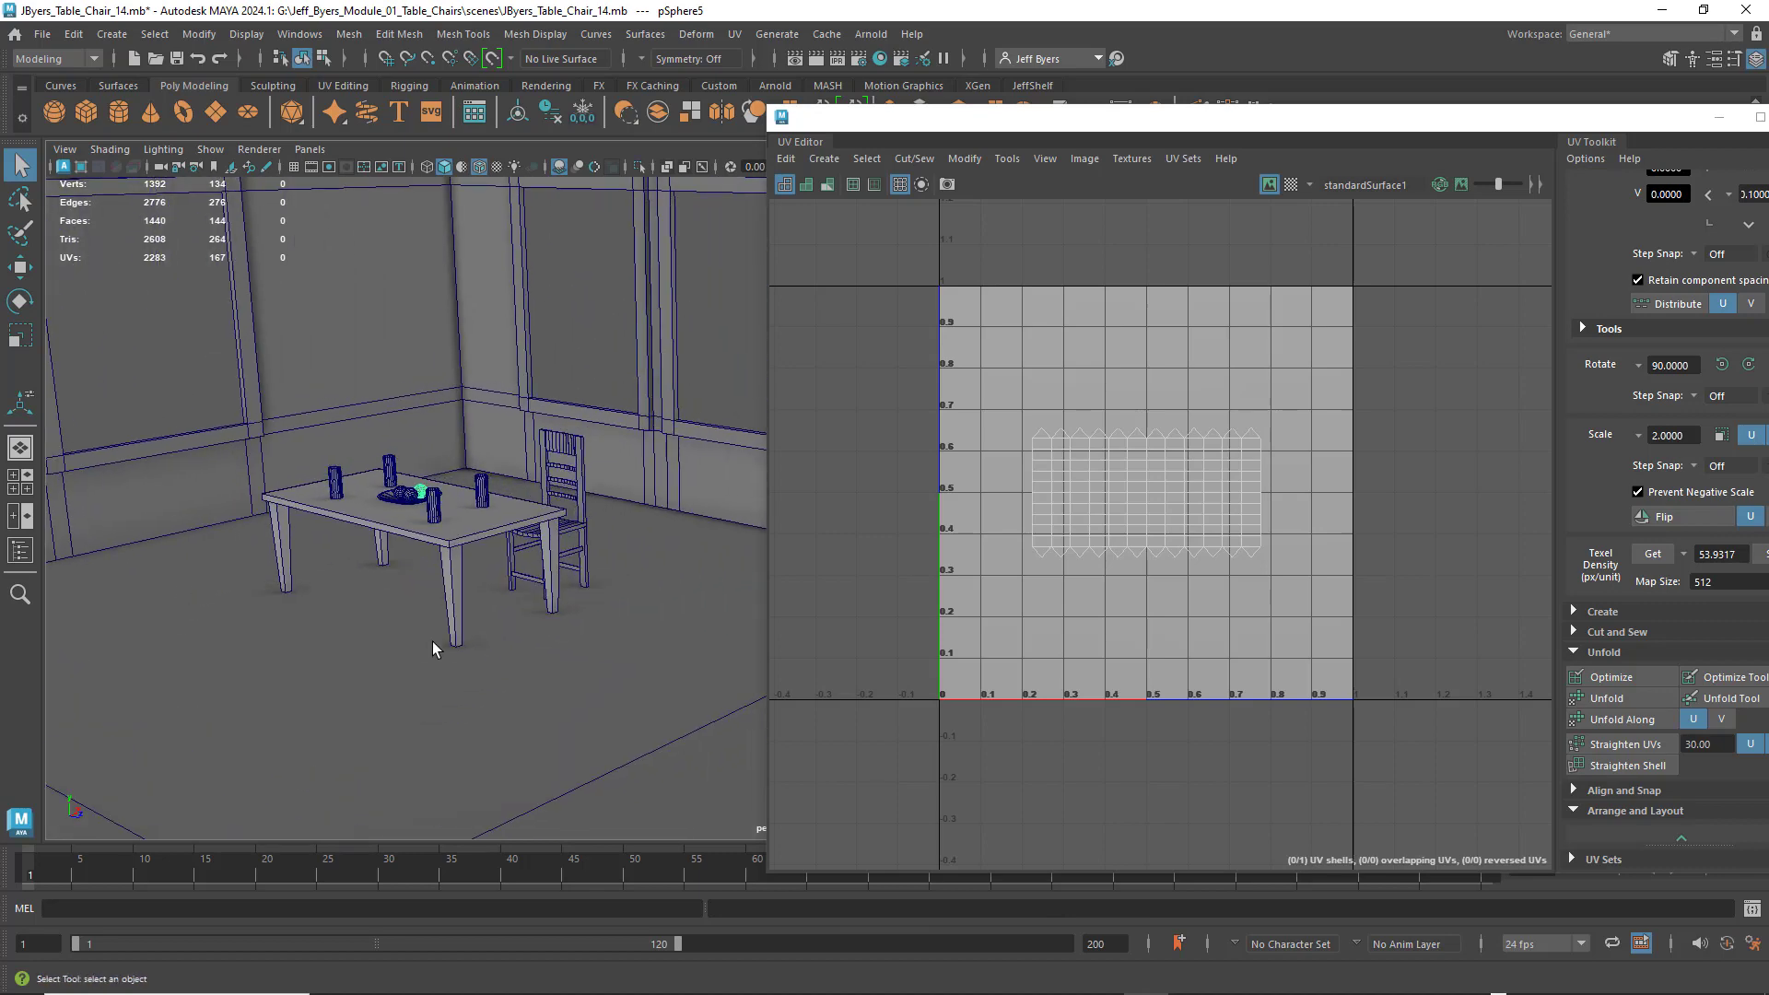
{"action": "scroll", "coordinate": [433, 639], "scroll_direction": "down", "scroll_amount": 3}
{"action": "scroll", "coordinate": [490, 632], "scroll_direction": "up", "scroll_amount": 3}
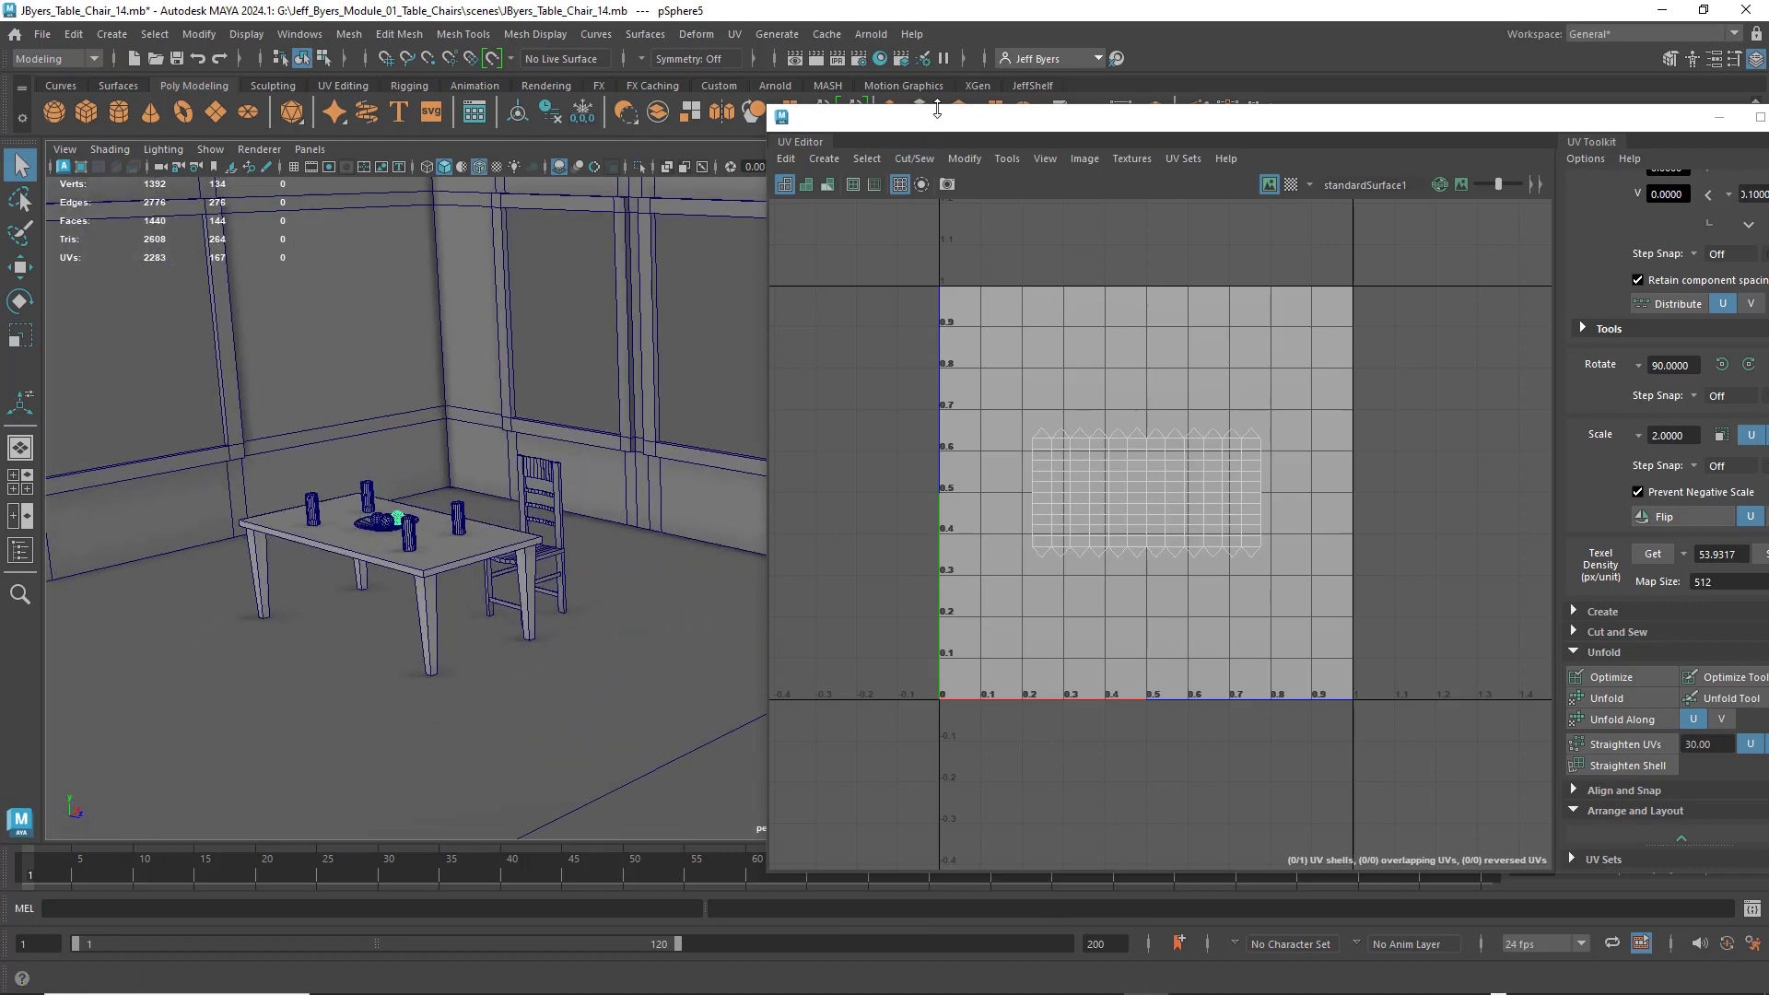
{"action": "left_click_drag", "start_coordinate": [943, 121], "coordinate": [990, 109]}
{"action": "left_click", "coordinate": [599, 661]}
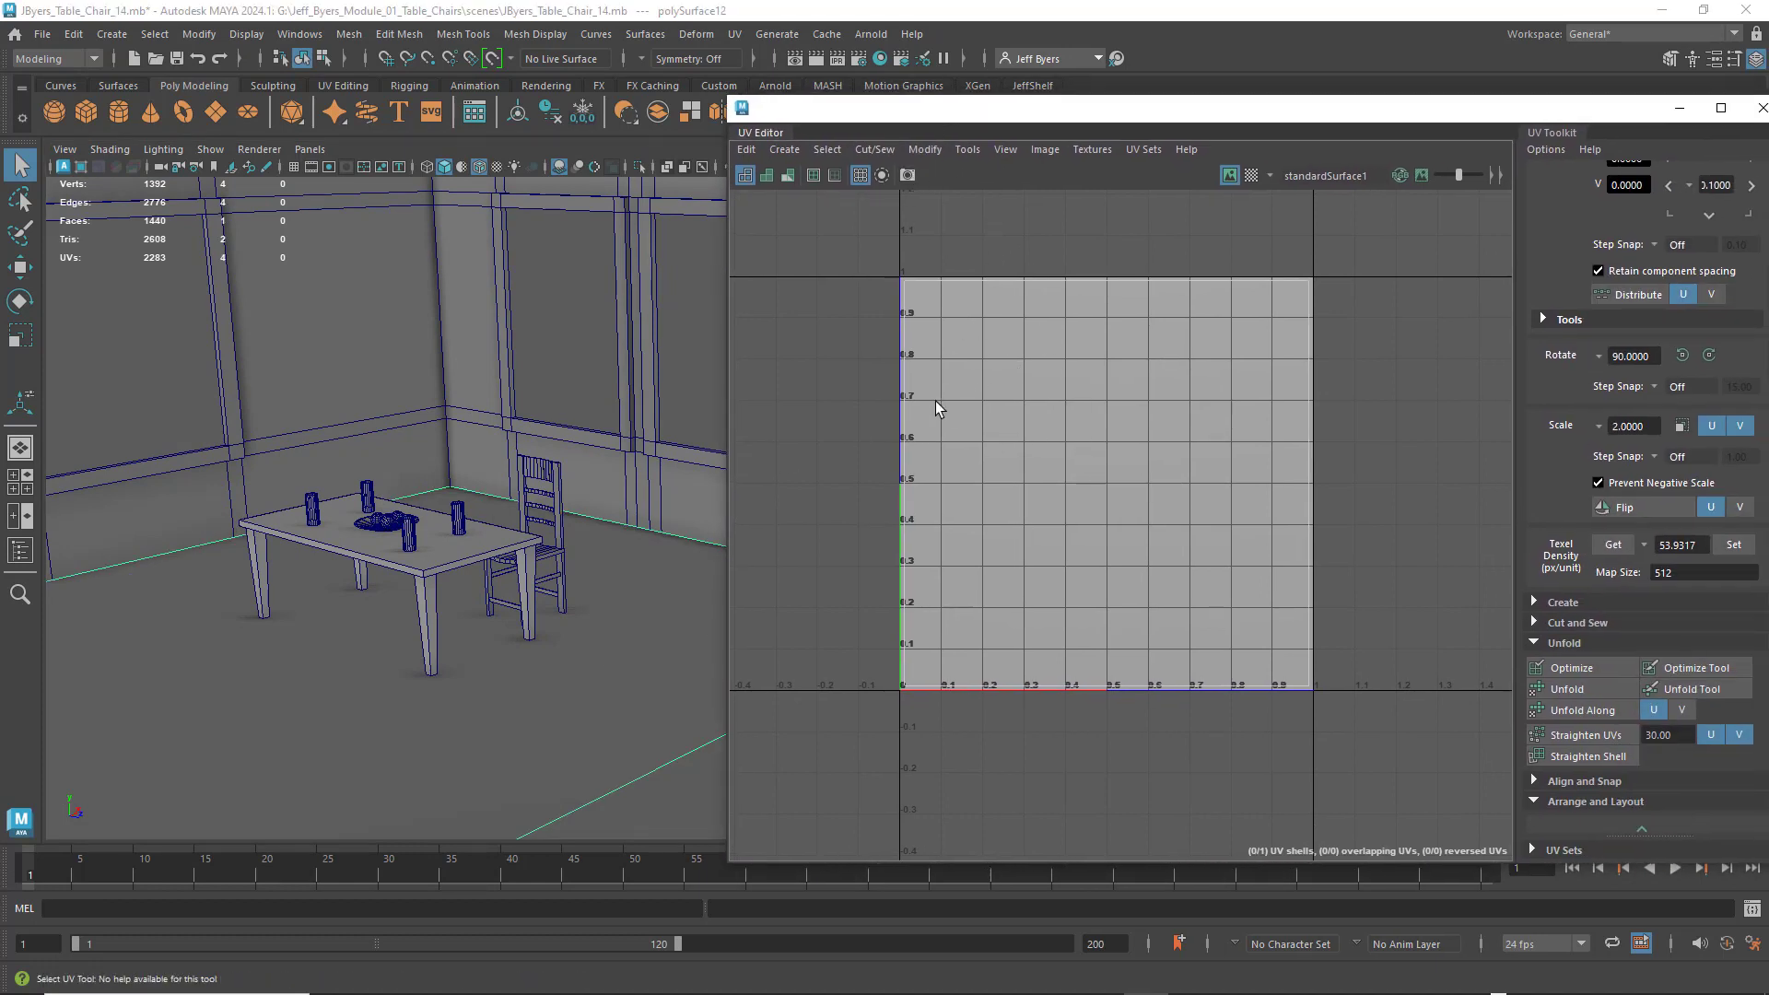
{"action": "left_click", "coordinate": [908, 175]}
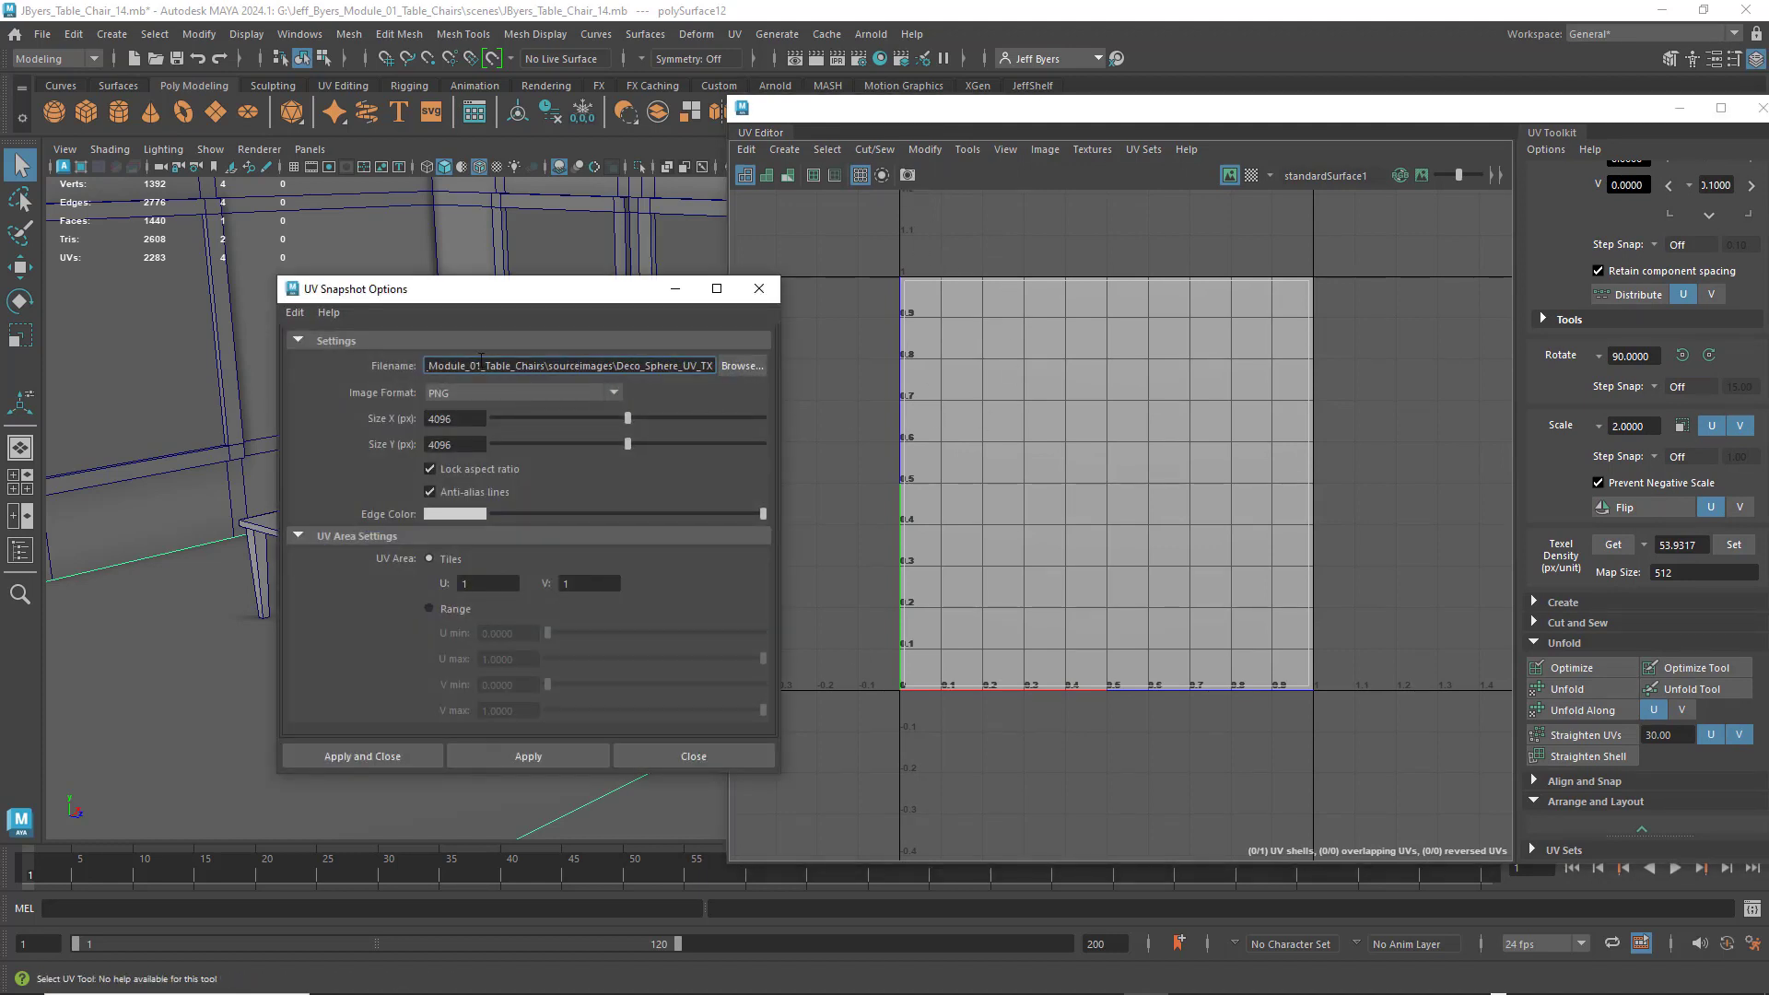
- Name the snapshot file Floor_UV_TX in the sourceimages folder and export the floor's UV layout
{"action": "left_click", "coordinate": [737, 365]}
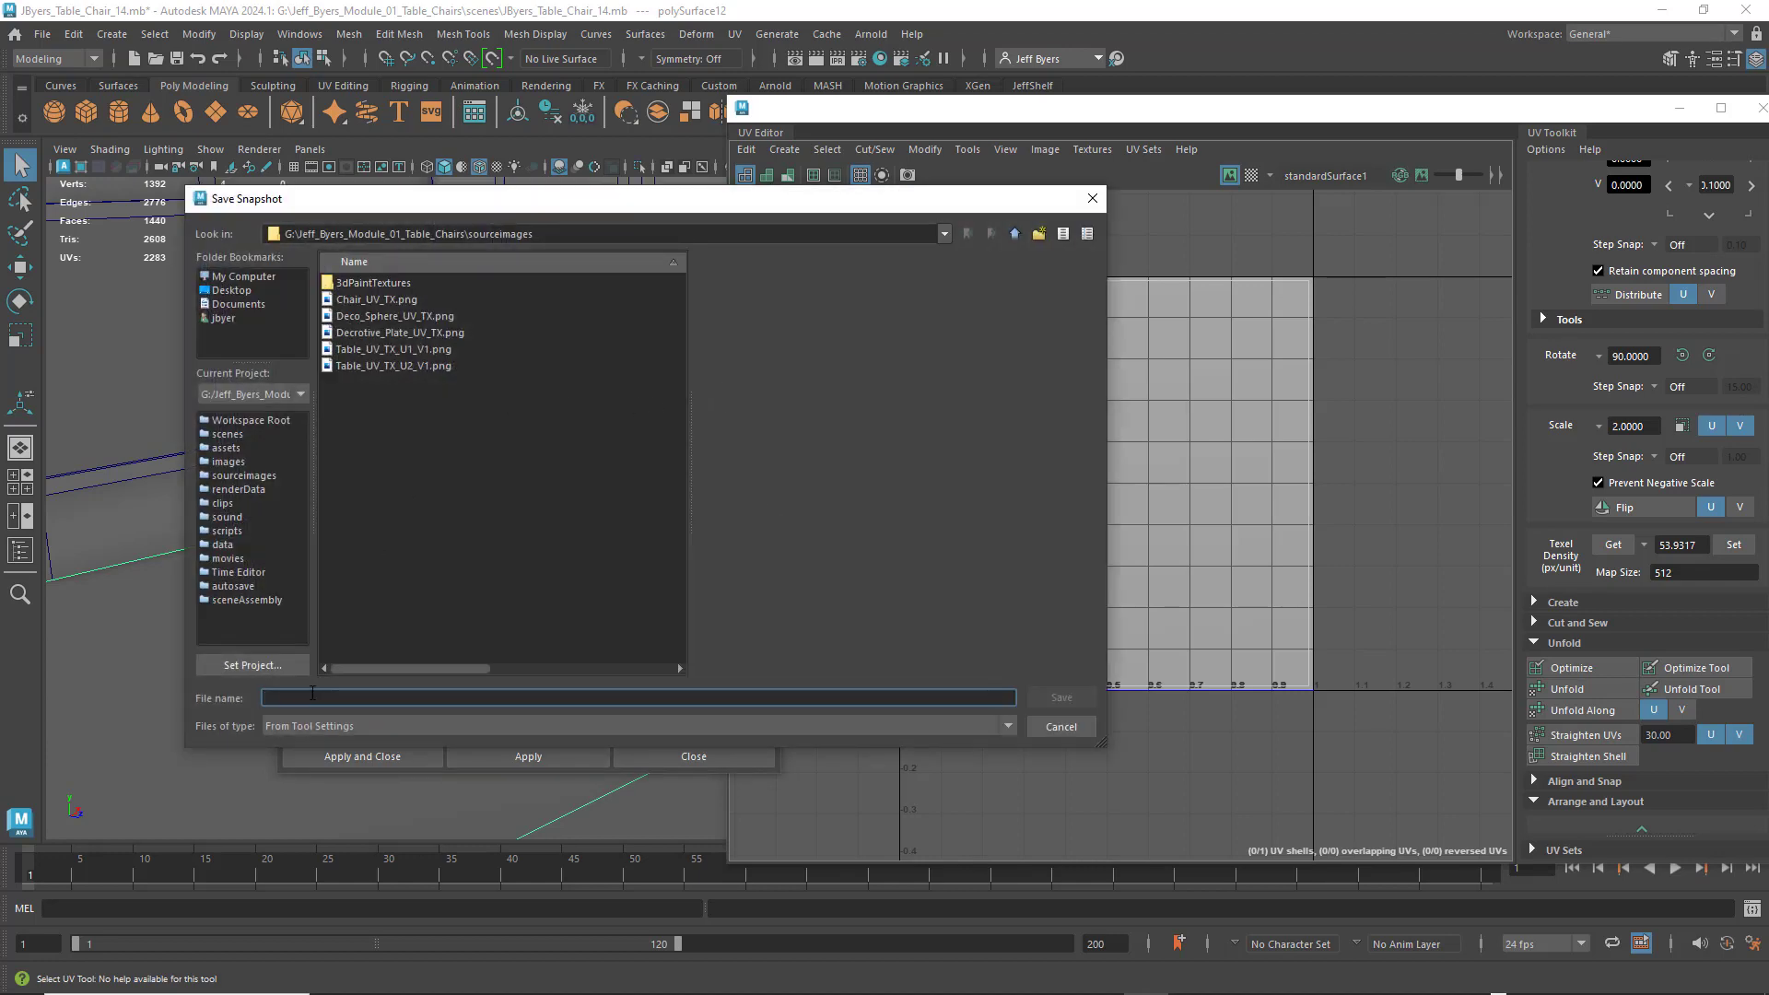
{"action": "type", "text": "Floor_UV_TX"}
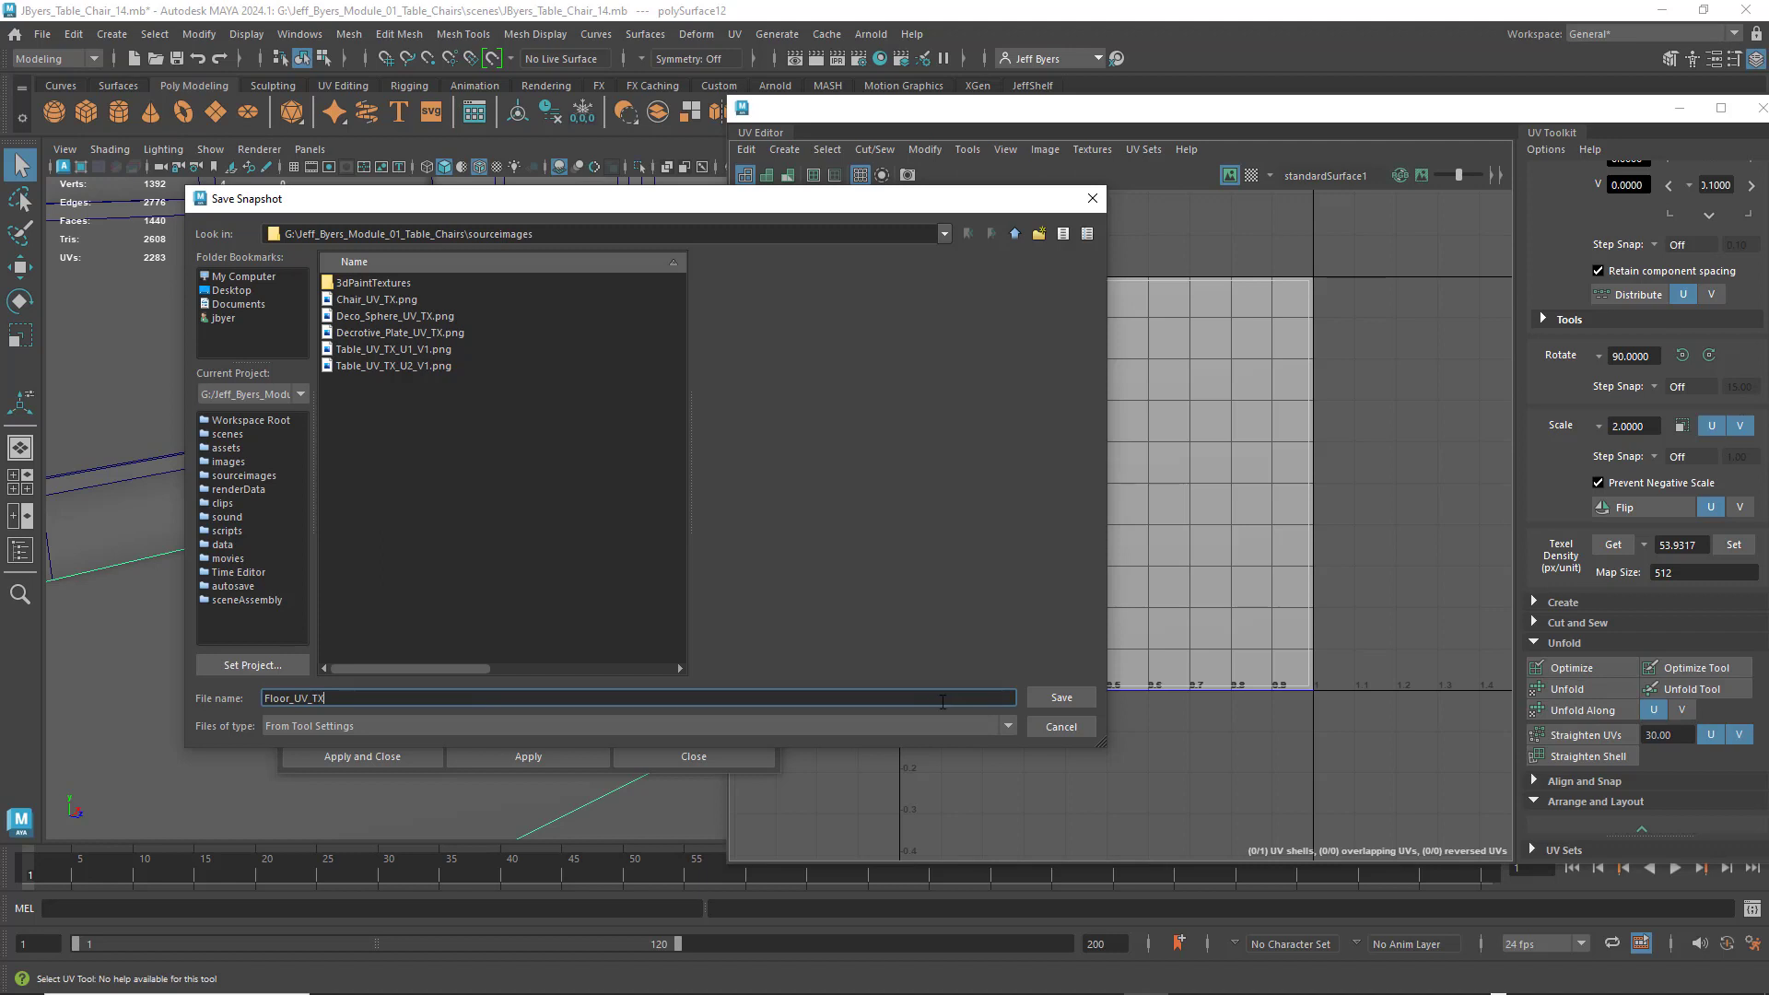
{"action": "left_click", "coordinate": [1059, 699]}
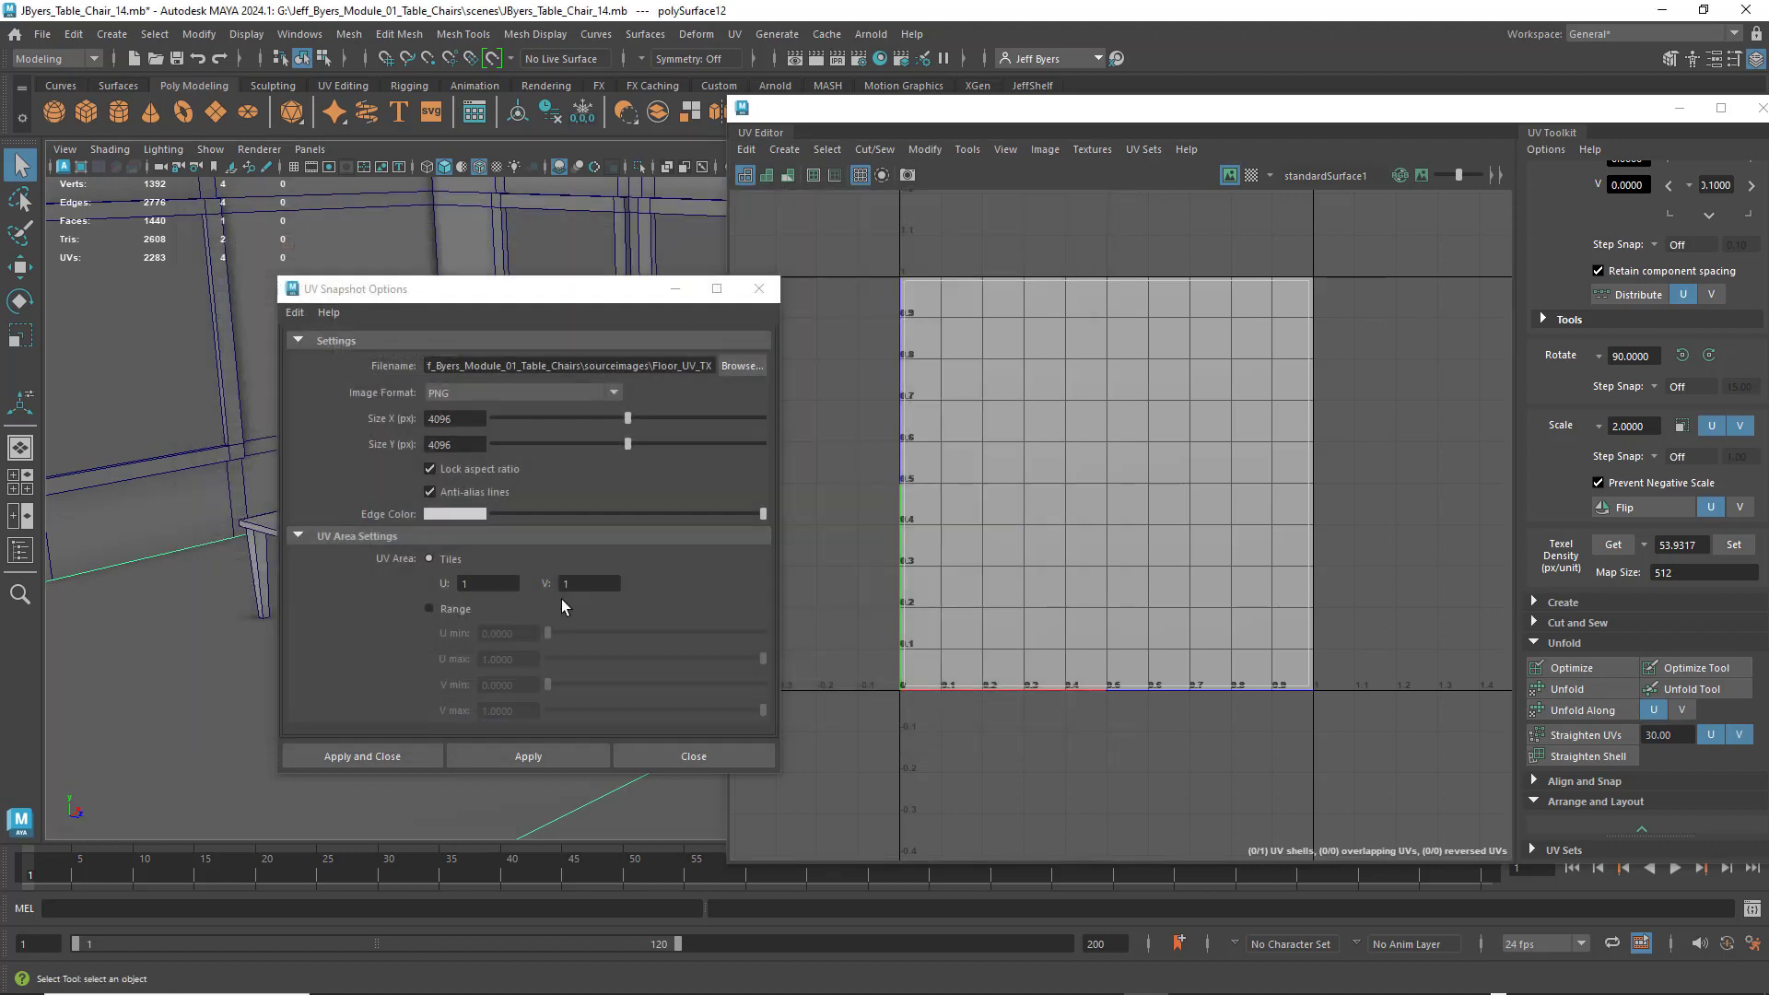
{"action": "left_click", "coordinate": [376, 756]}
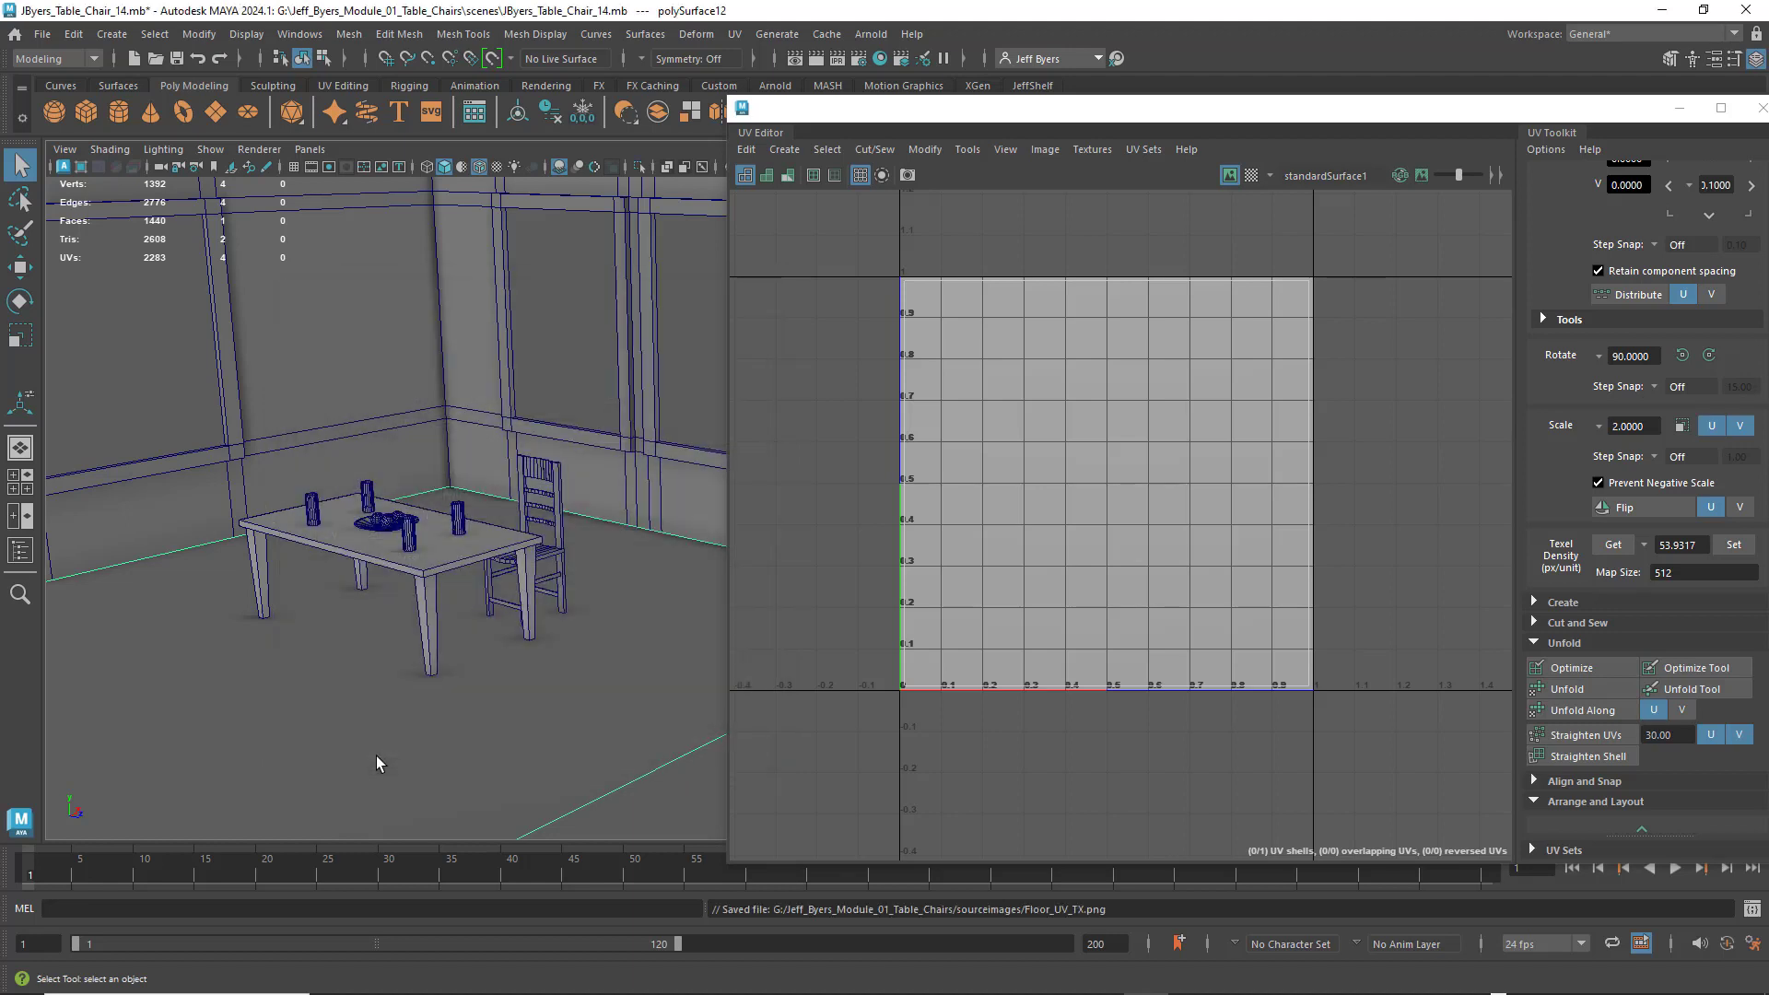
- Open the UV snapshot options for the room's left wall and set the UV area's tile U value to 2
{"action": "left_click", "coordinate": [295, 366]}
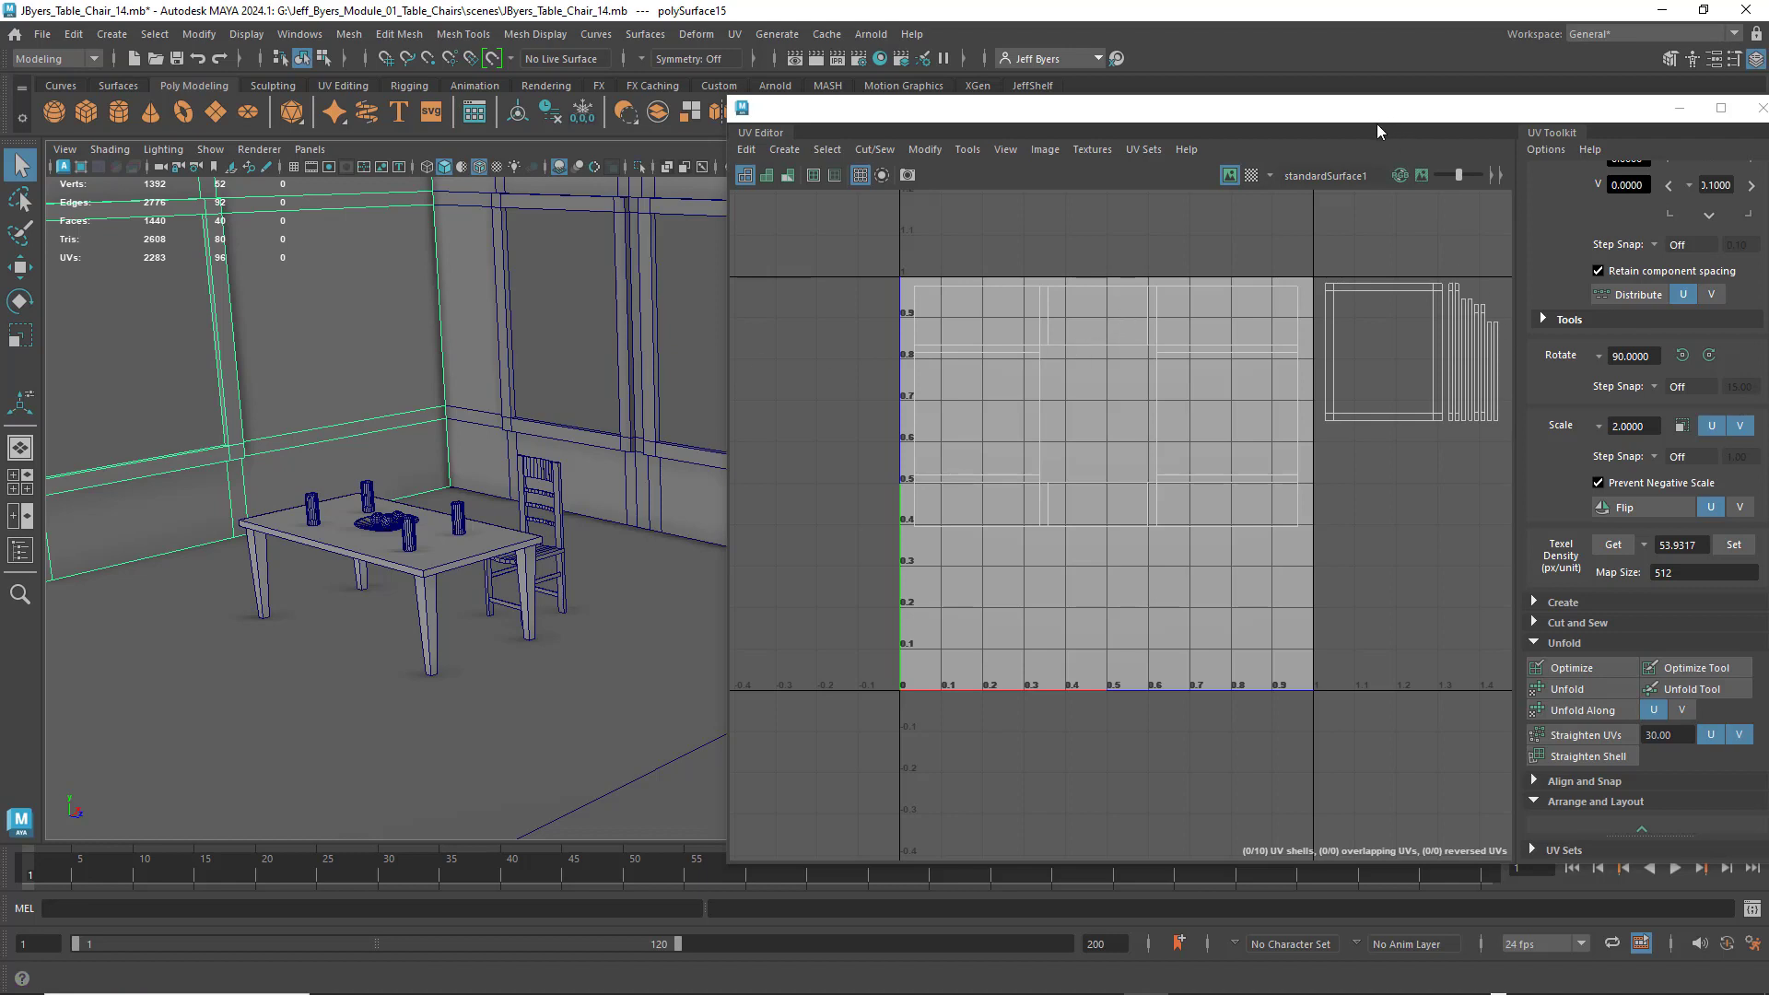
{"action": "middle_click_drag", "start_coordinate": [1385, 456], "coordinate": [1292, 520], "text": "alt"}
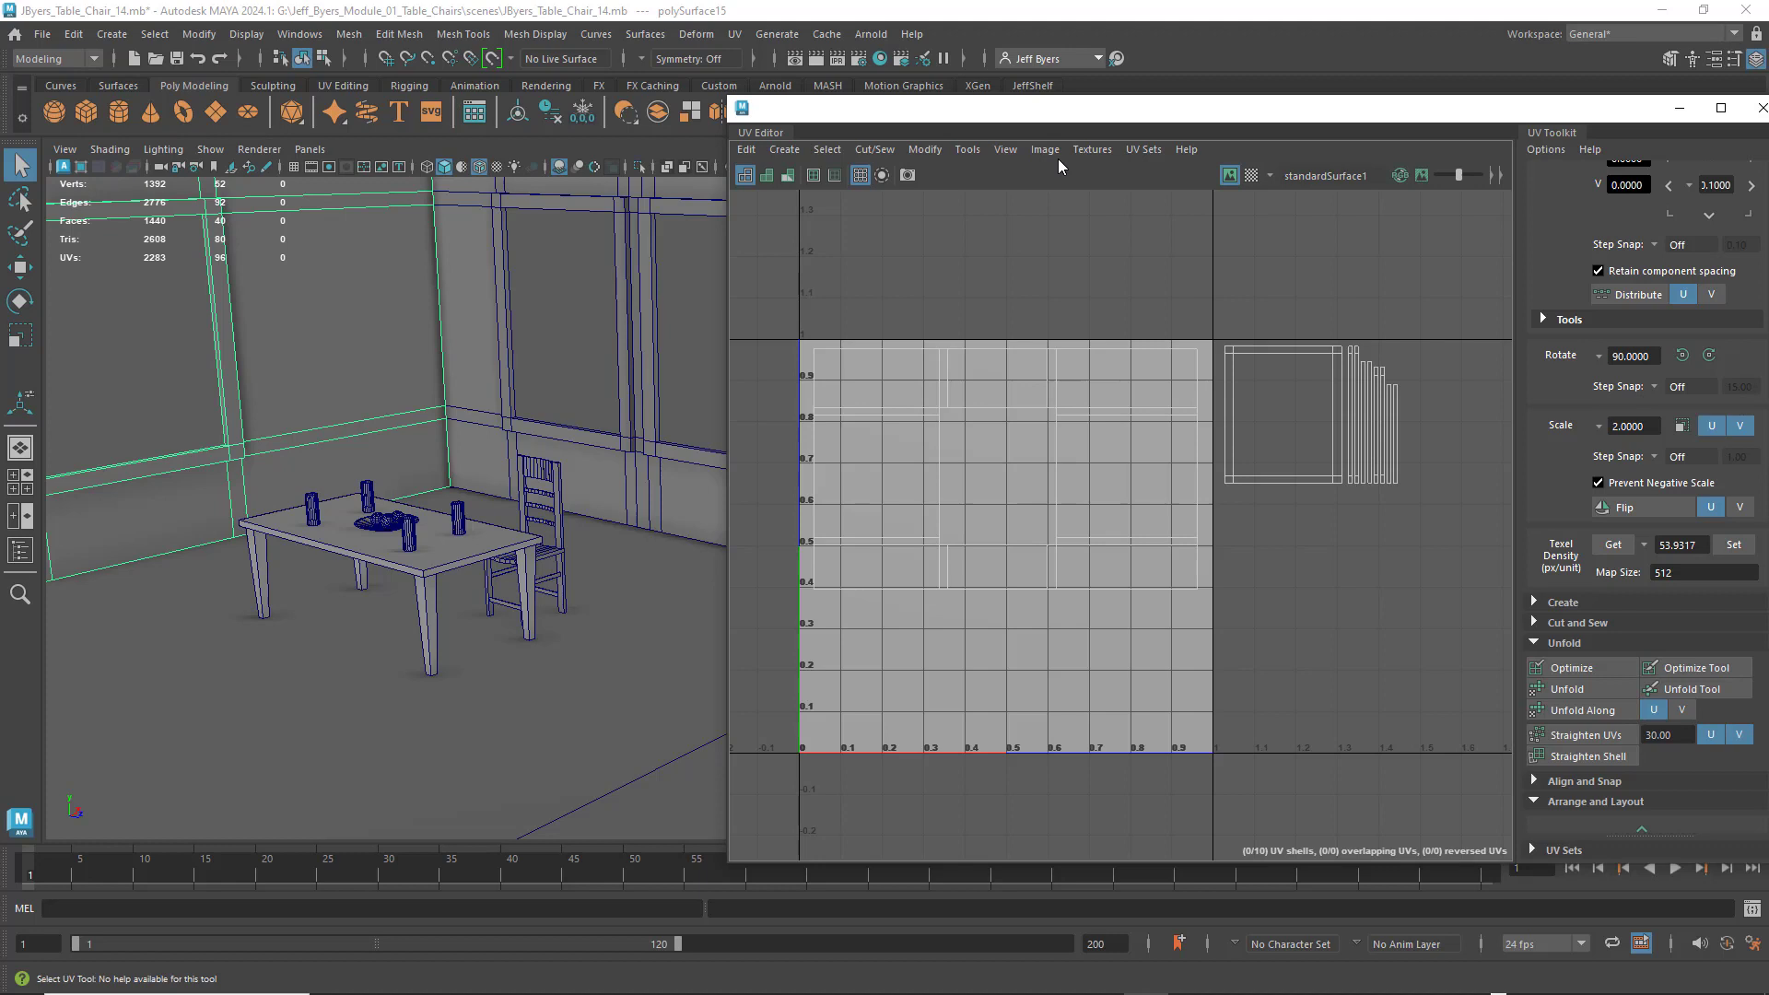
{"action": "left_click", "coordinate": [909, 174]}
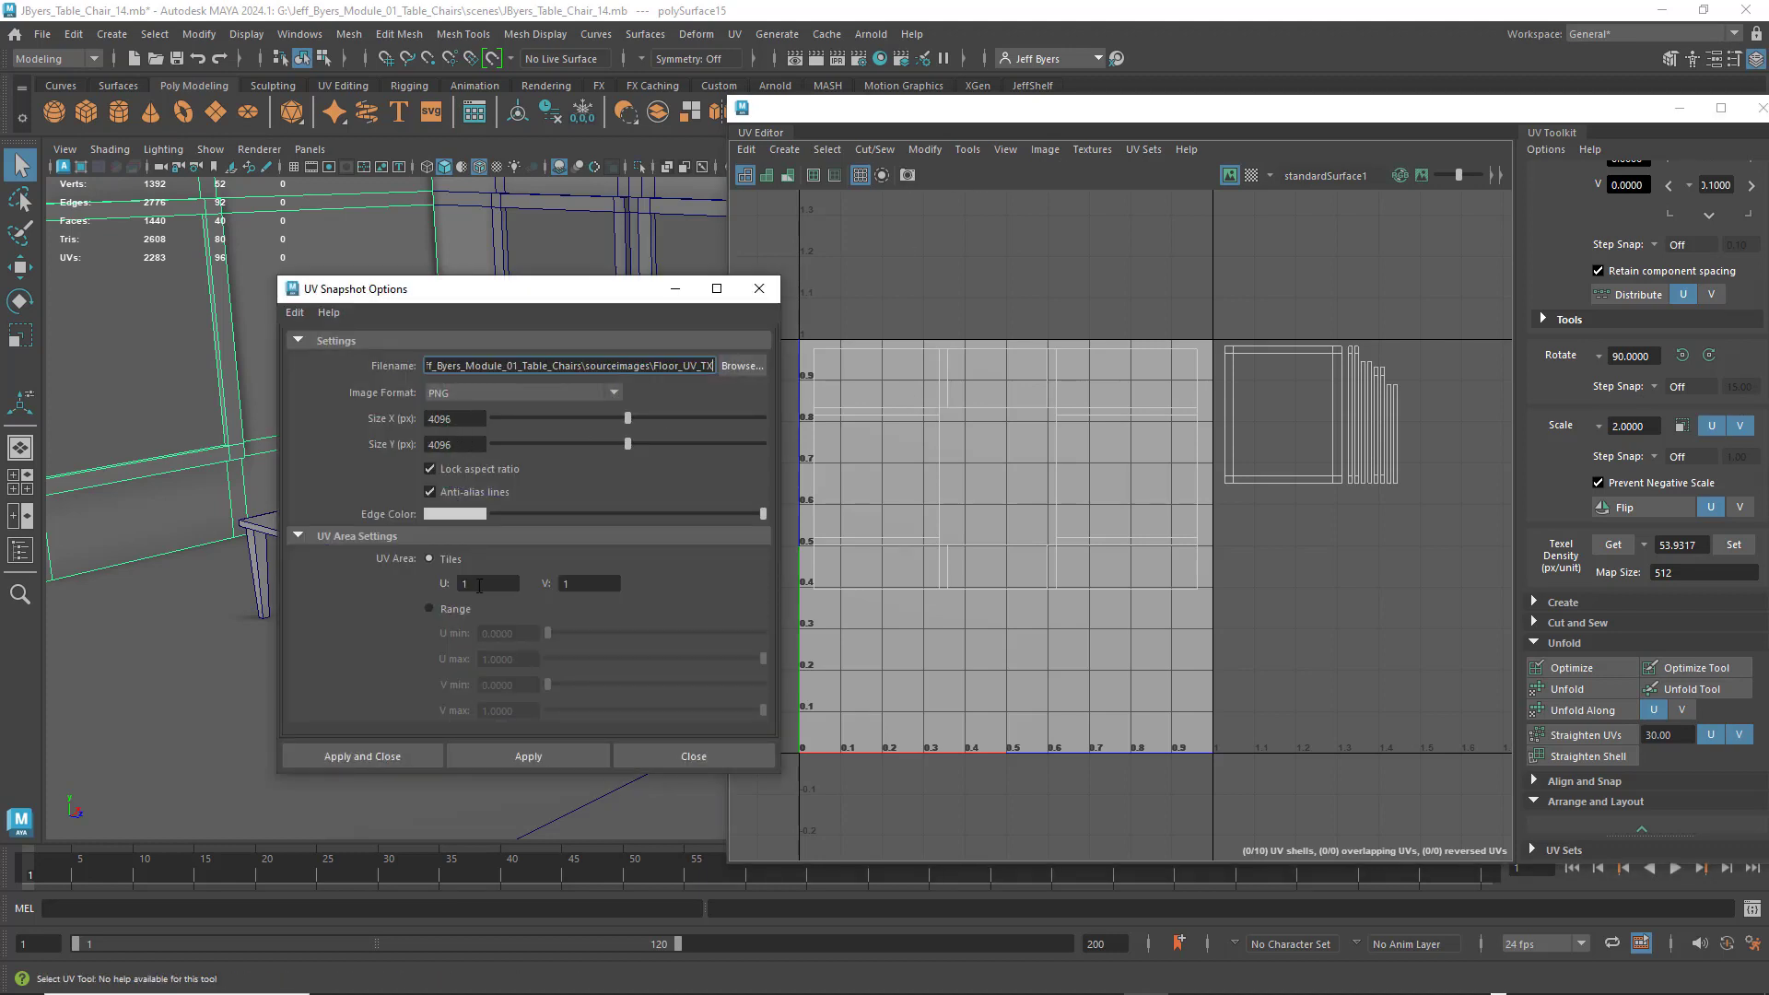
{"action": "left_click_drag", "start_coordinate": [479, 584], "coordinate": [455, 584]}
{"action": "type", "text": "2"}
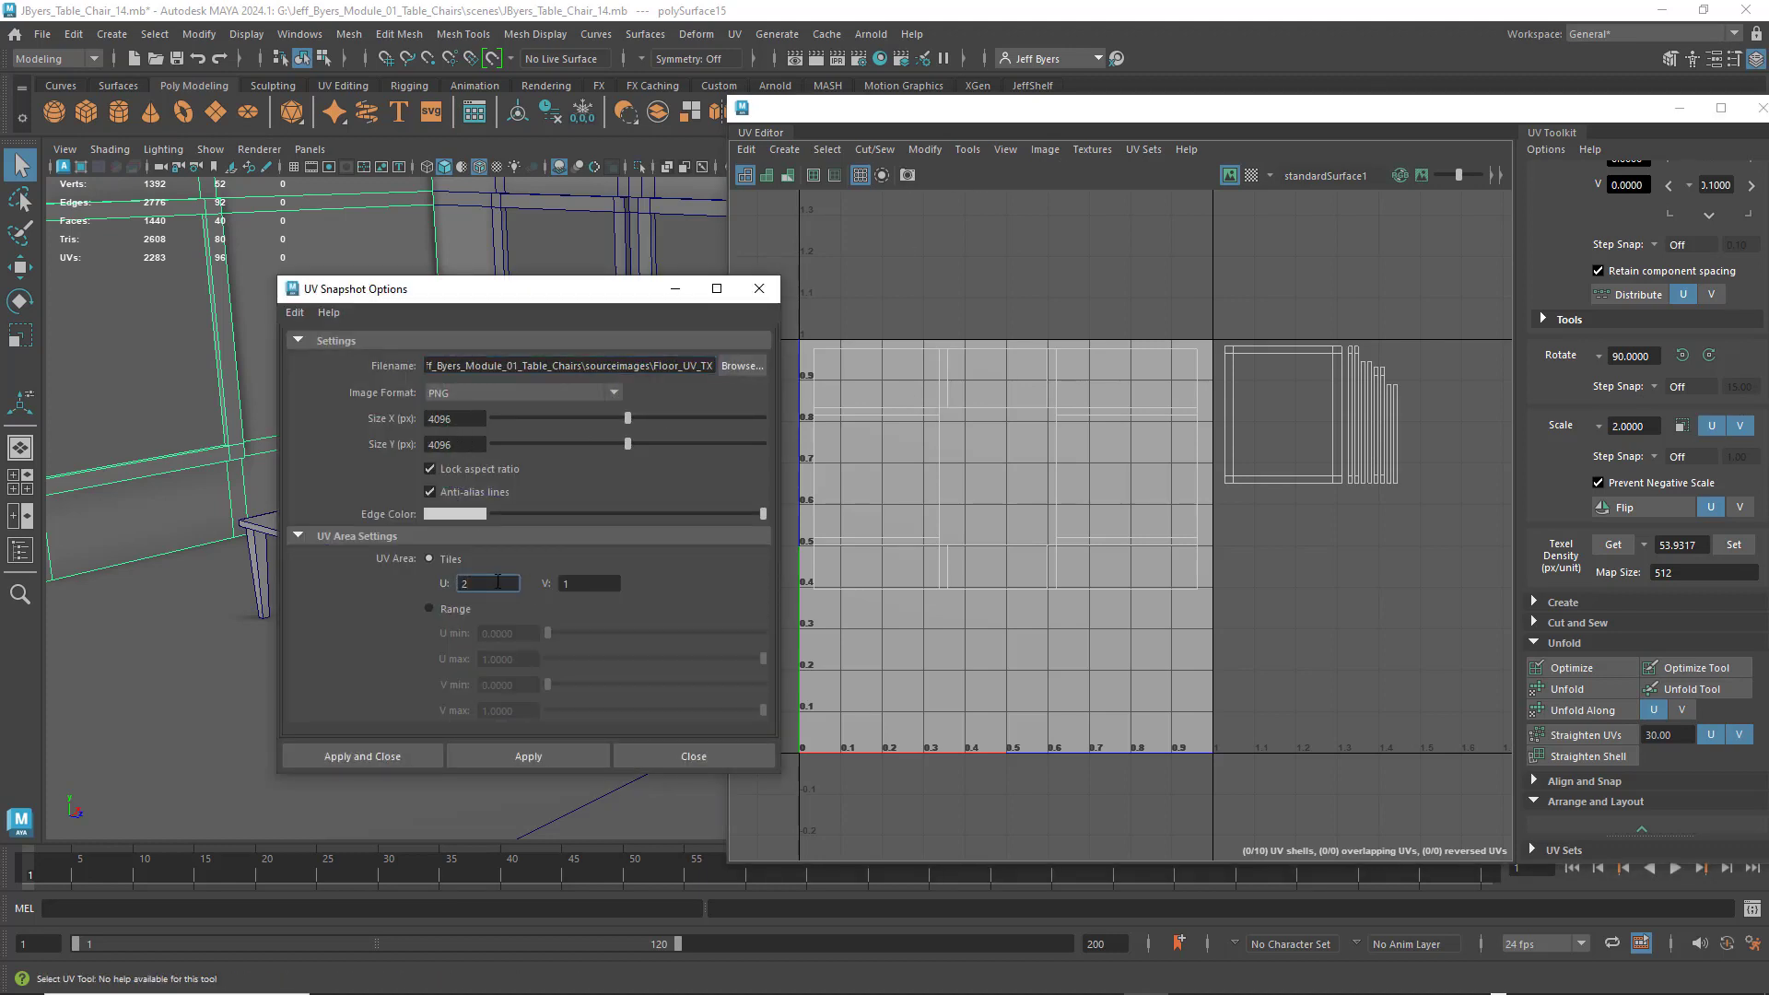
{"action": "left_click", "coordinate": [594, 584]}
- Name the snapshot file Left_Wall_UV_TX in the sourceimages folder and export the left wall's UV tiles
{"action": "left_click", "coordinate": [737, 367]}
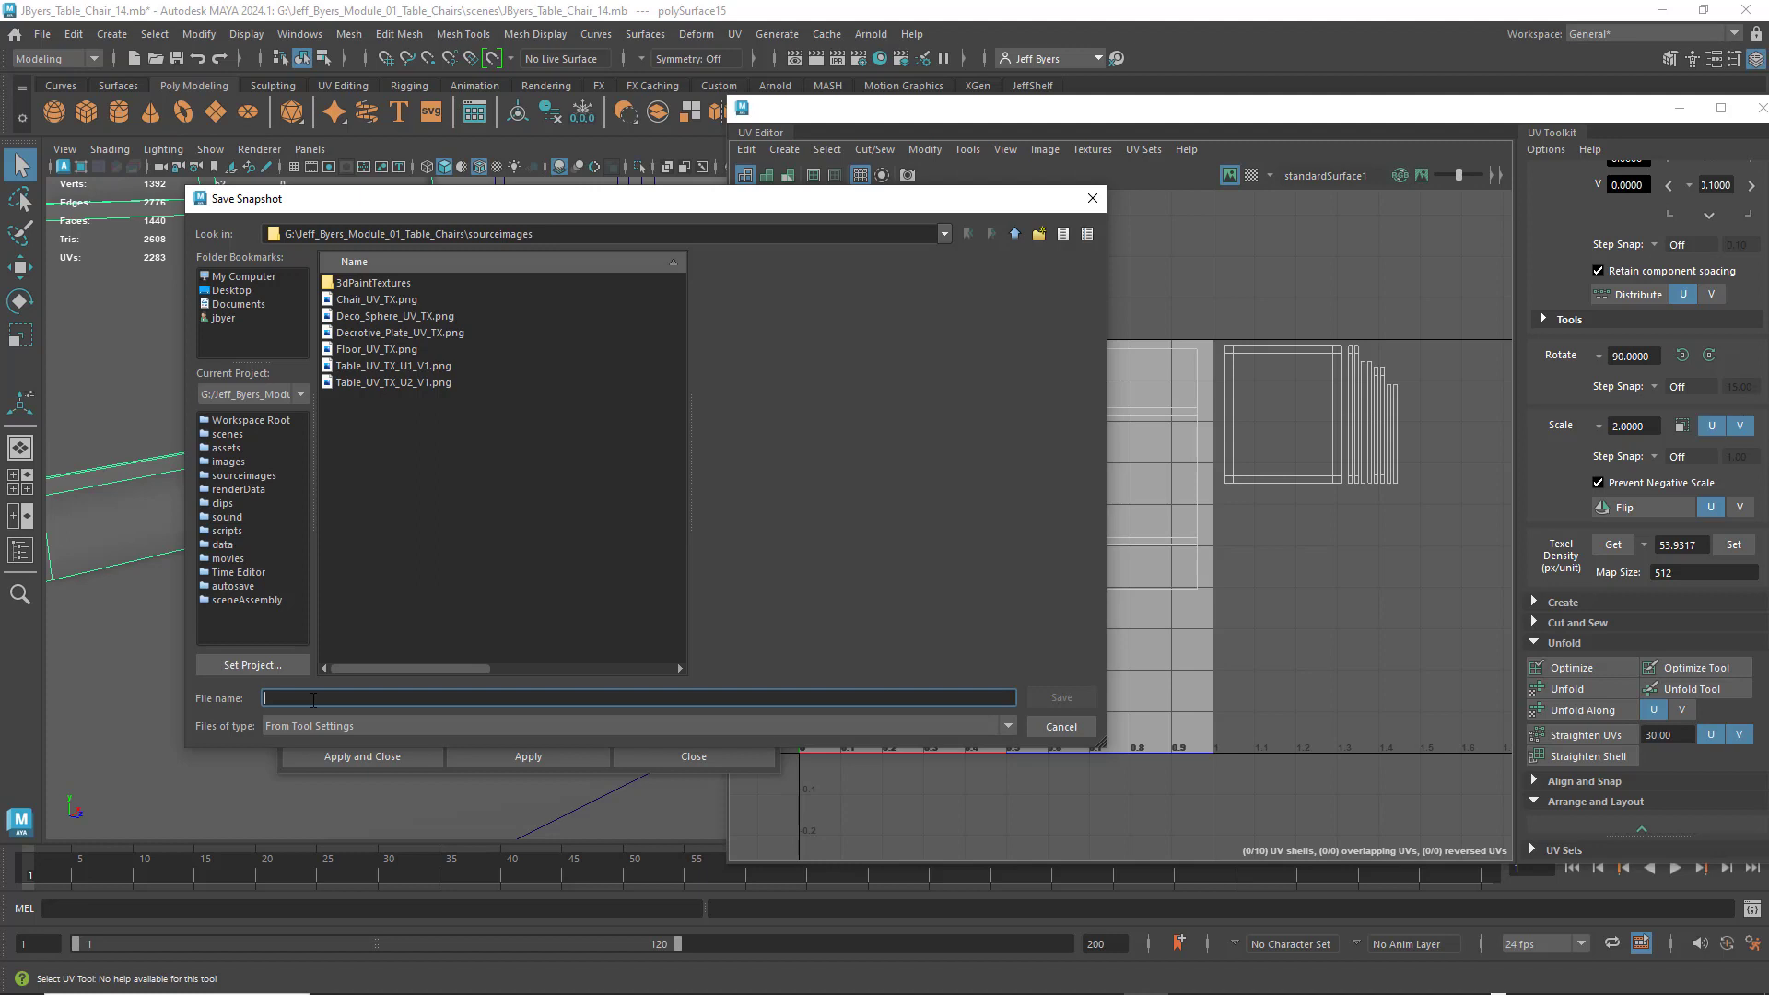
{"action": "type", "text": "Left_Wall_U"}
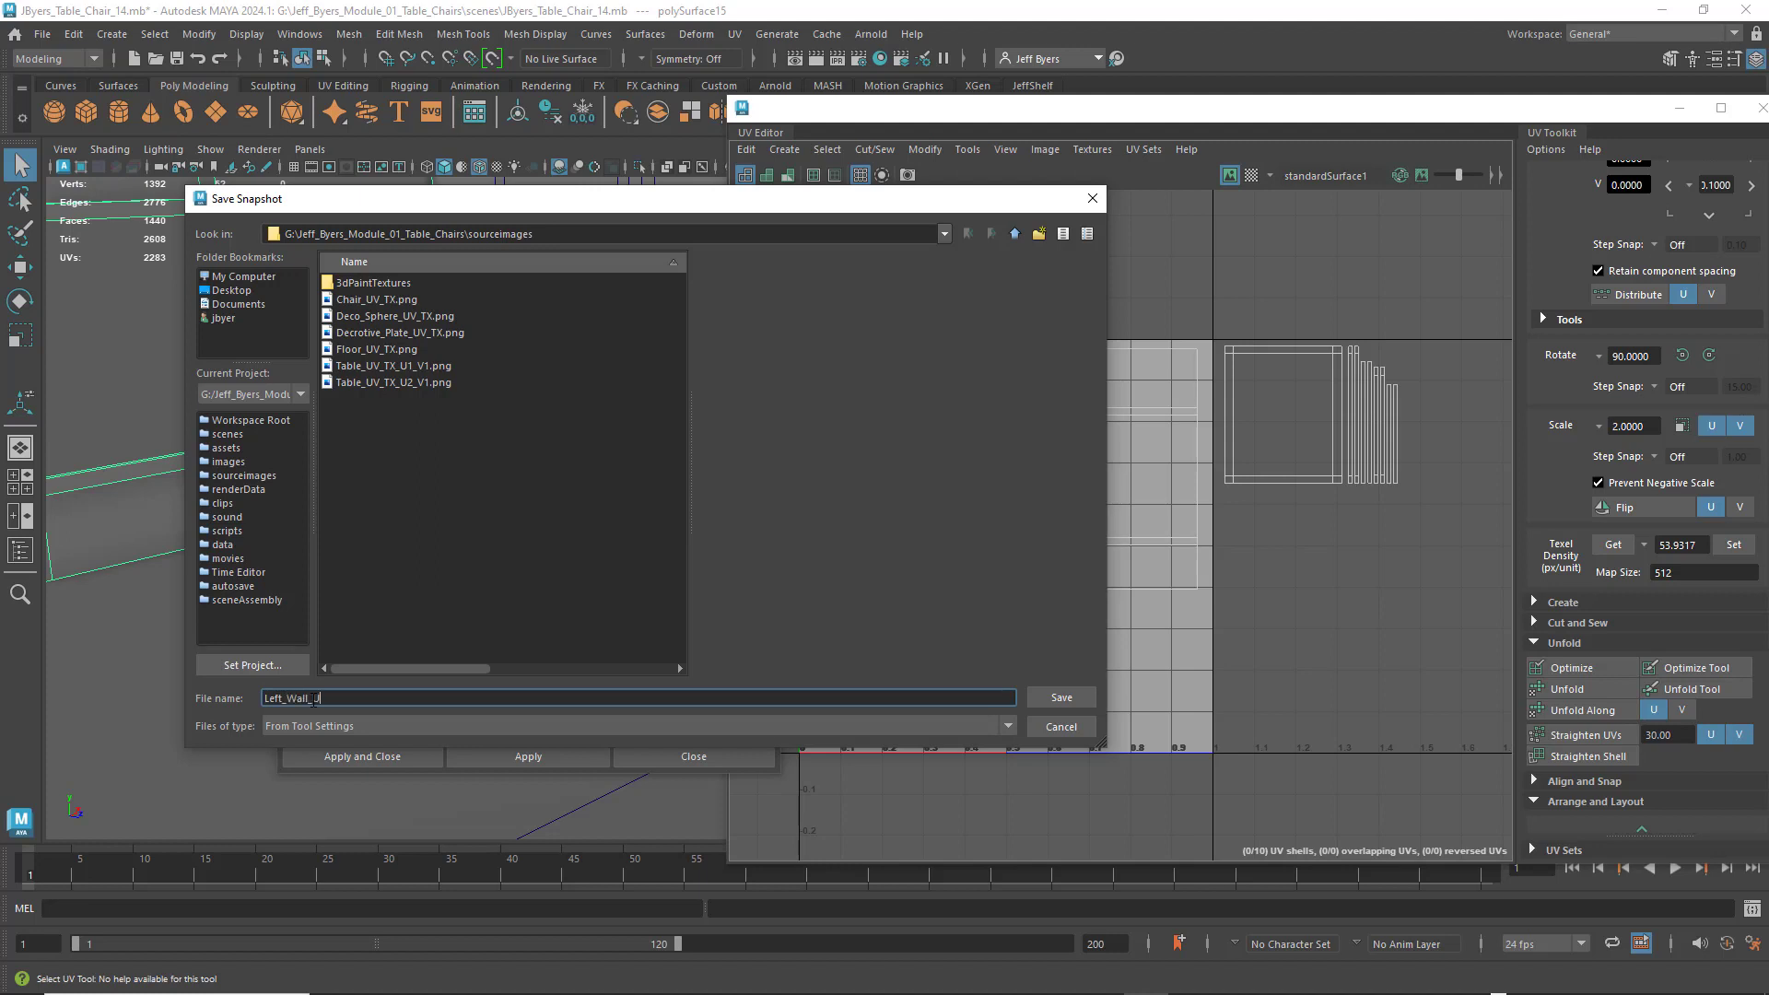
{"action": "type", "text": "V_TX"}
{"action": "left_click", "coordinate": [1059, 699]}
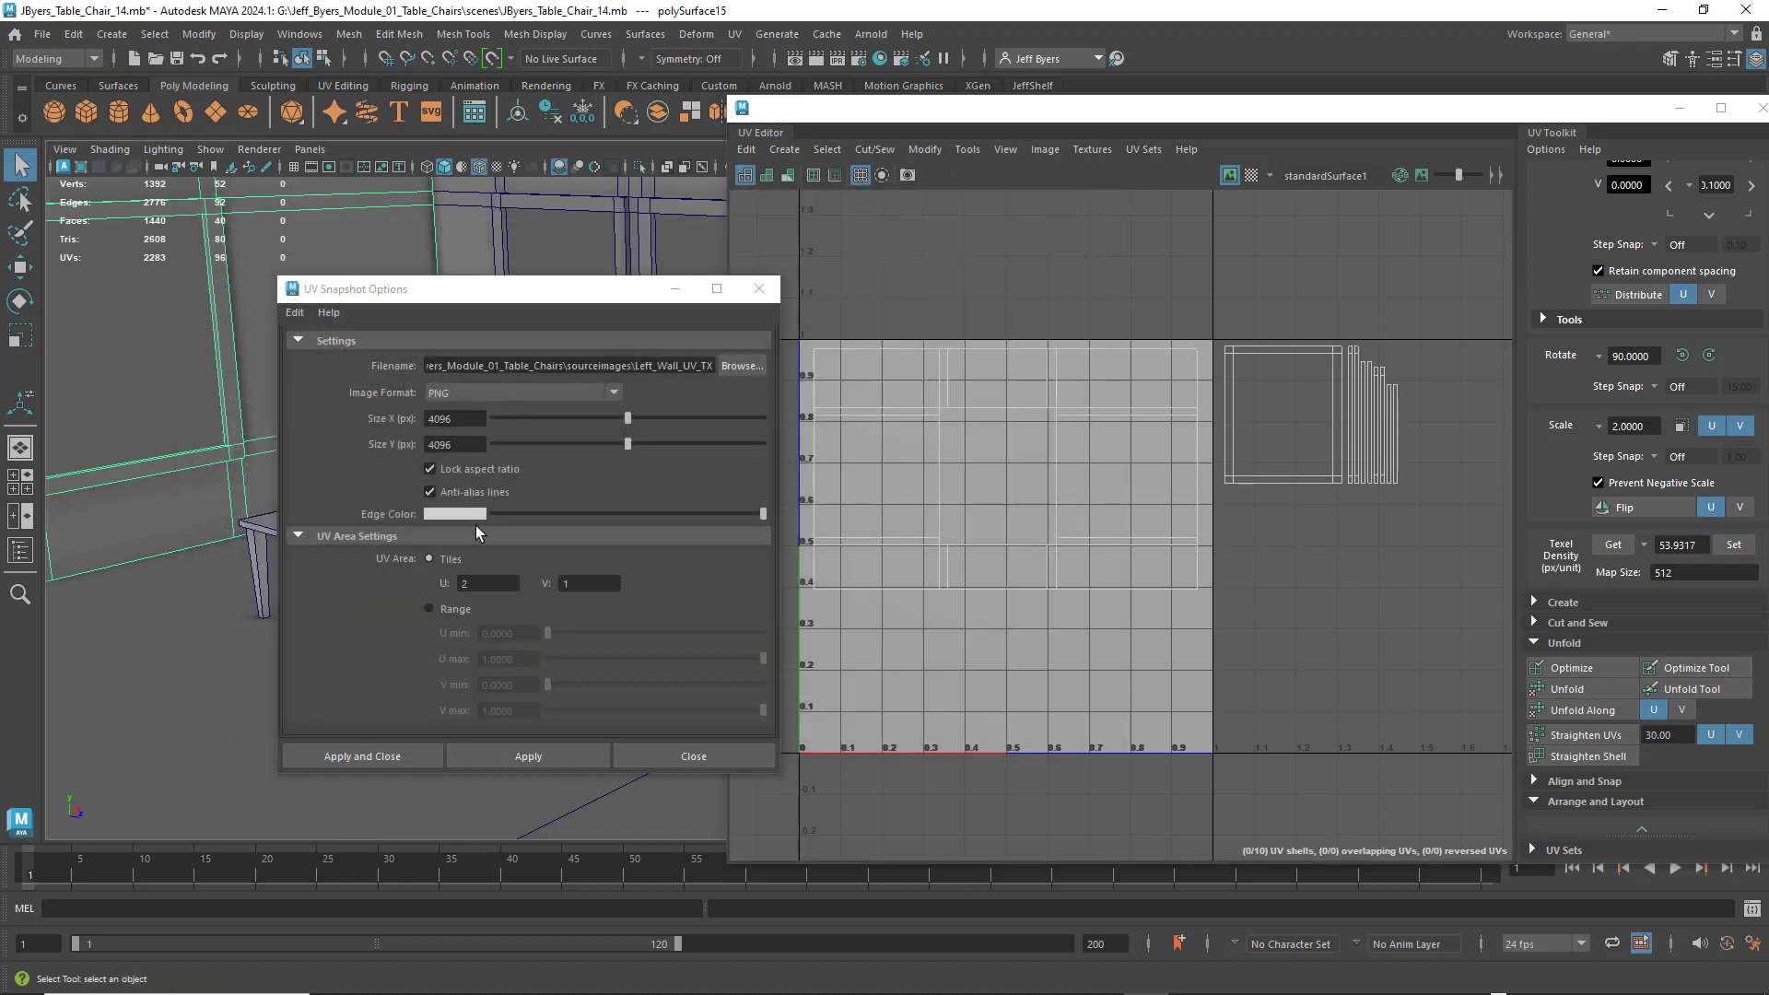
{"action": "left_click", "coordinate": [380, 759]}
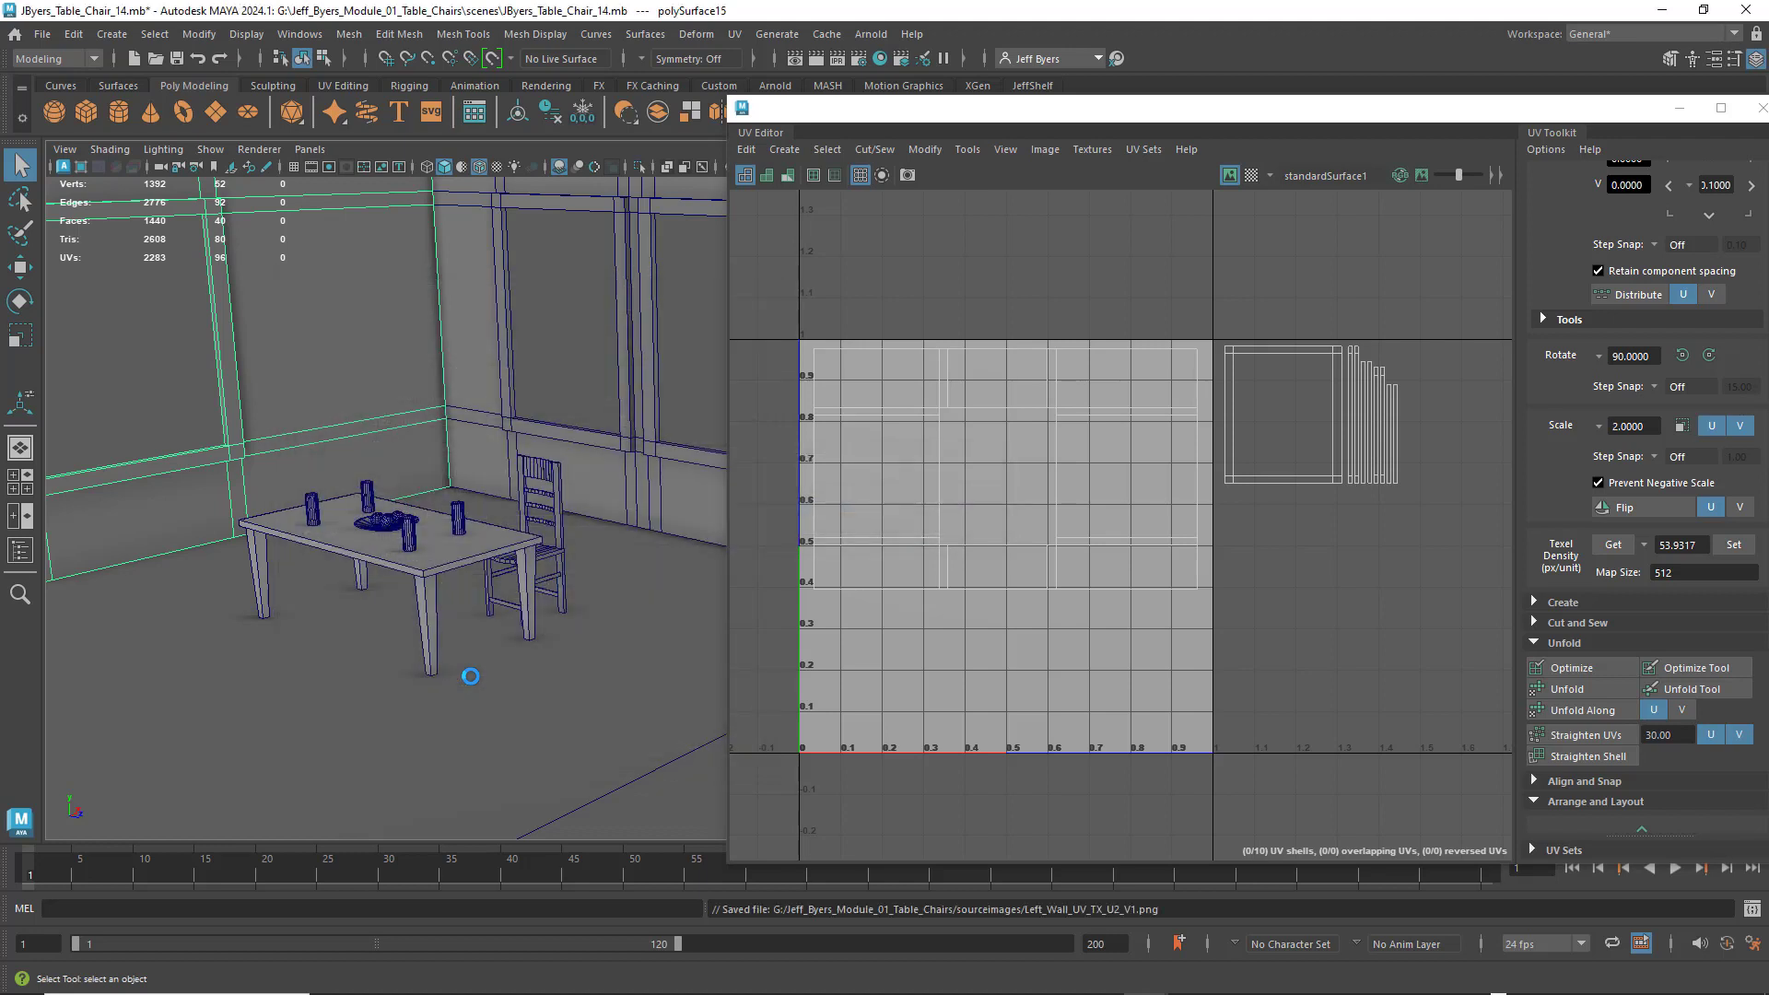
- Select the room's right wall behind the chair and open its UV snapshot options
{"action": "left_click", "coordinate": [568, 708]}
{"action": "left_click_drag", "start_coordinate": [571, 697], "coordinate": [581, 698], "text": "alt"}
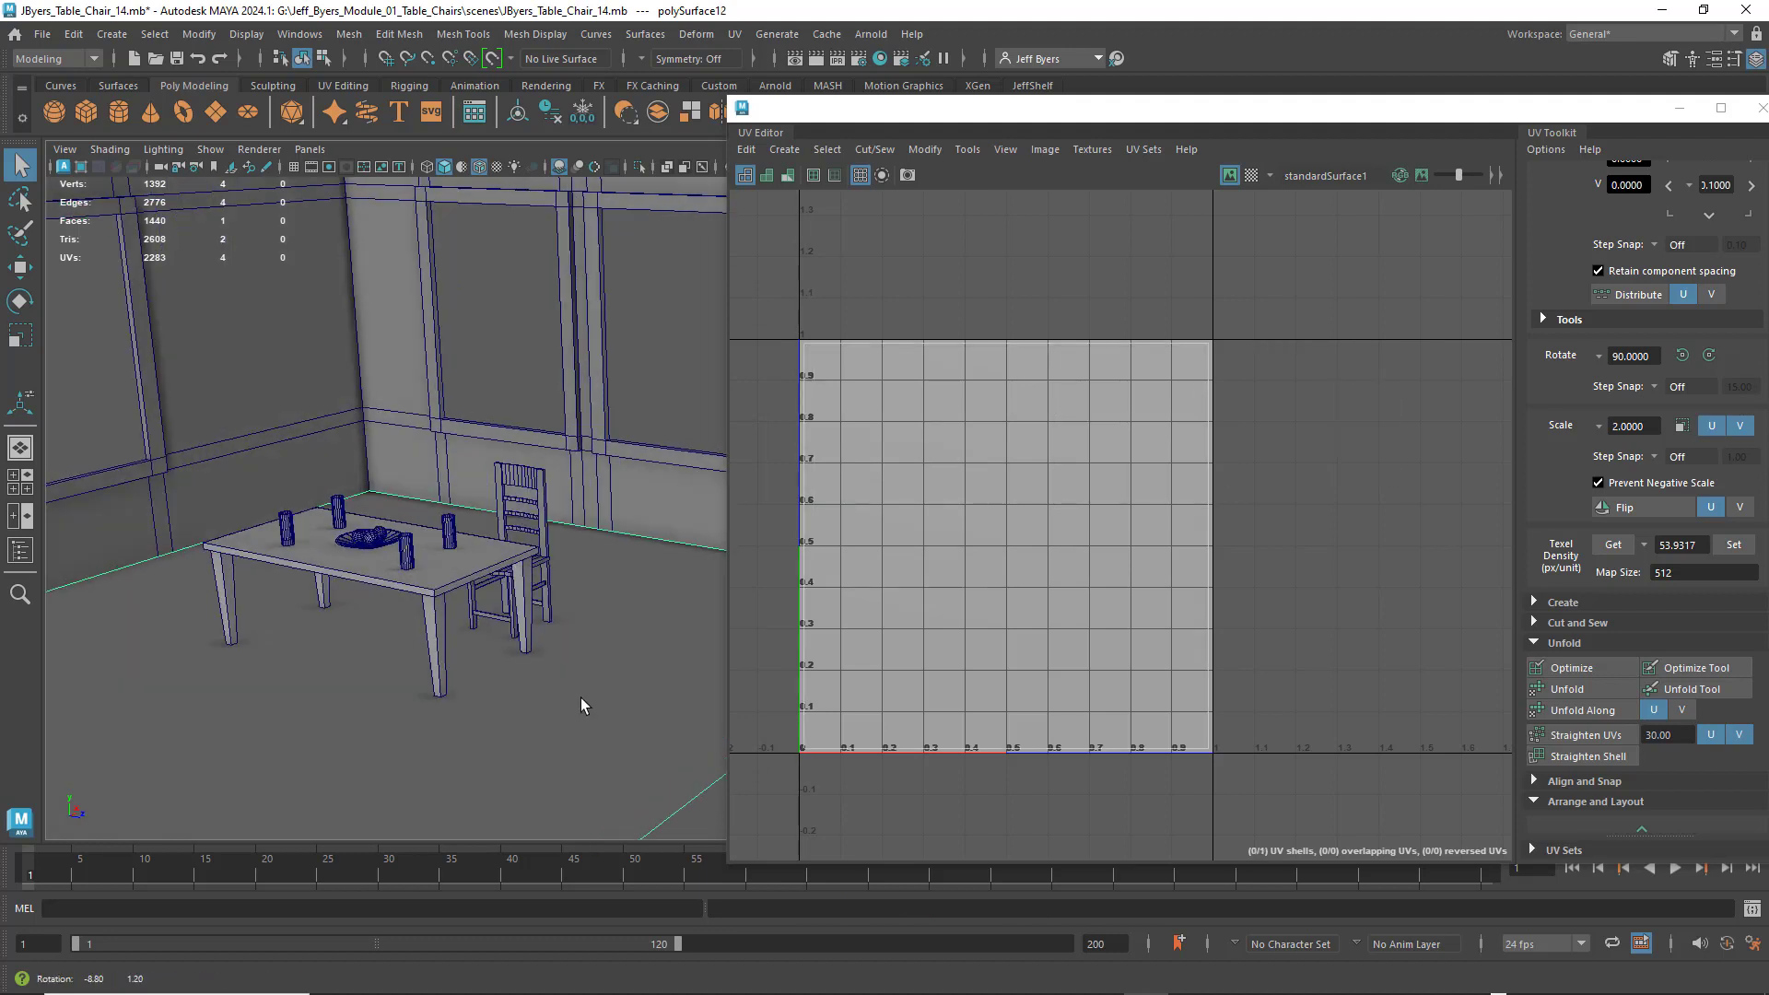
{"action": "left_click", "coordinate": [601, 498]}
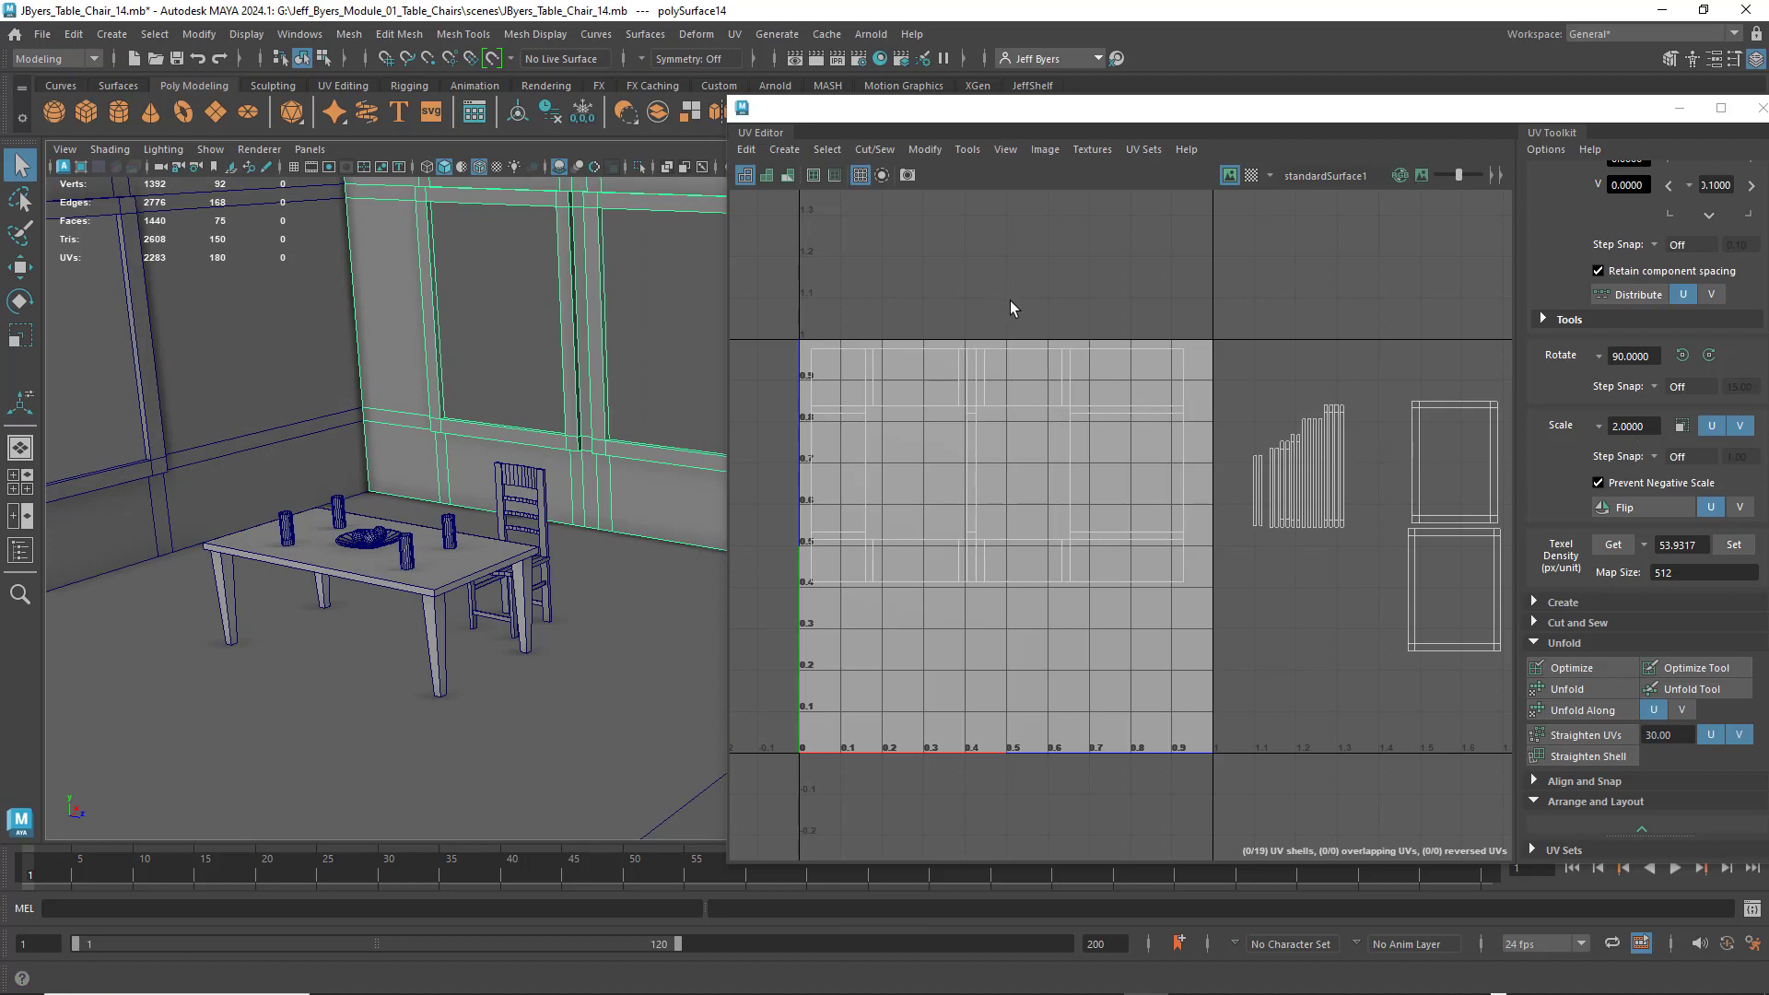
{"action": "left_click", "coordinate": [908, 175]}
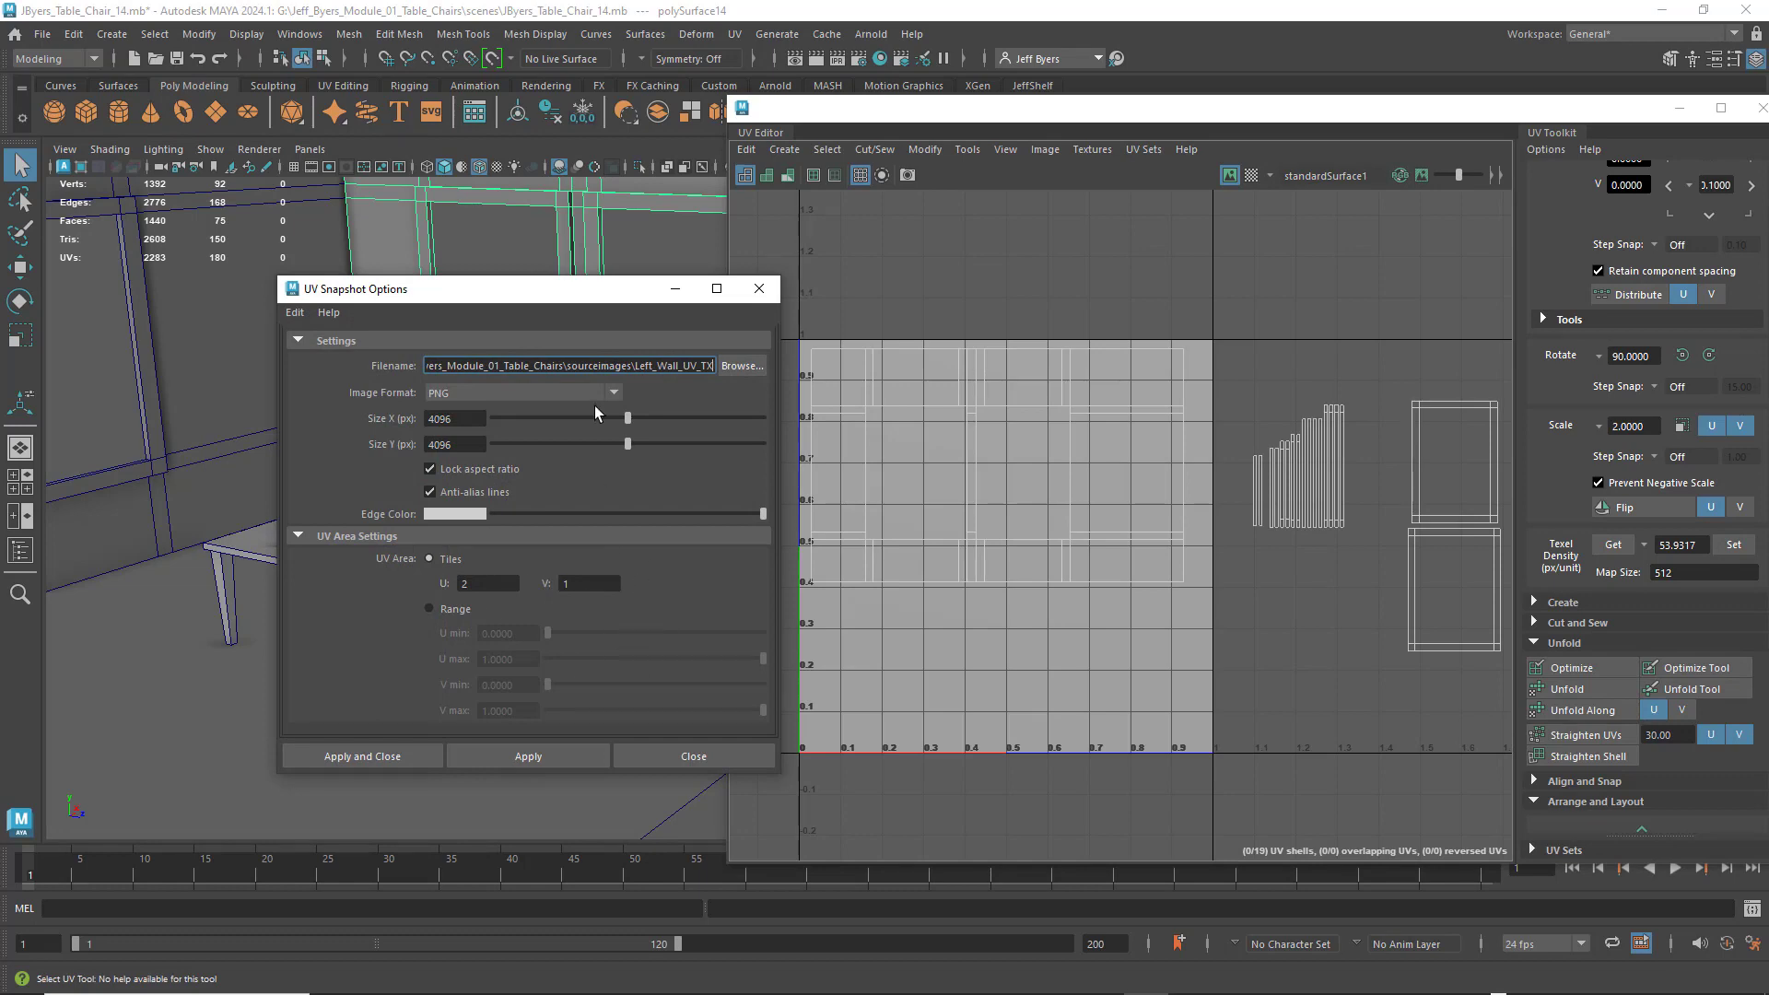
- Name the snapshot file Right_Wall_UV_TX in the sourceimages folder and export the right wall's UV tiles
{"action": "left_click", "coordinate": [743, 365]}
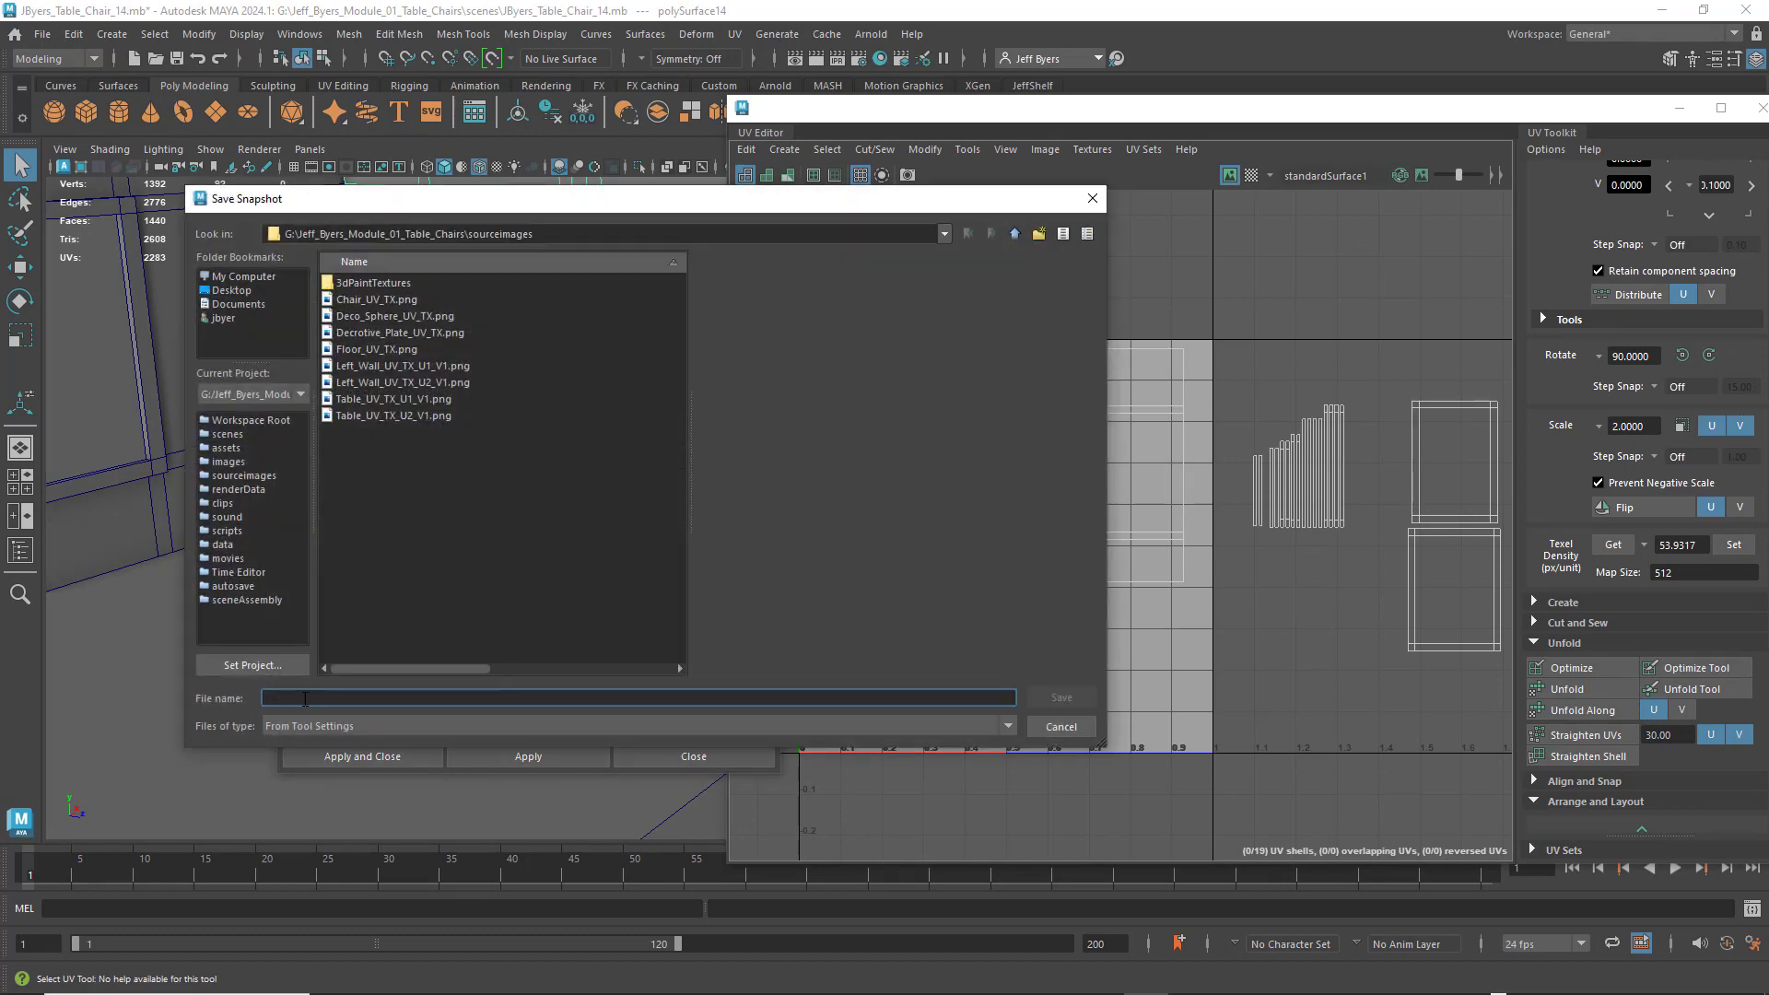
{"action": "type", "text": "Wall_"}
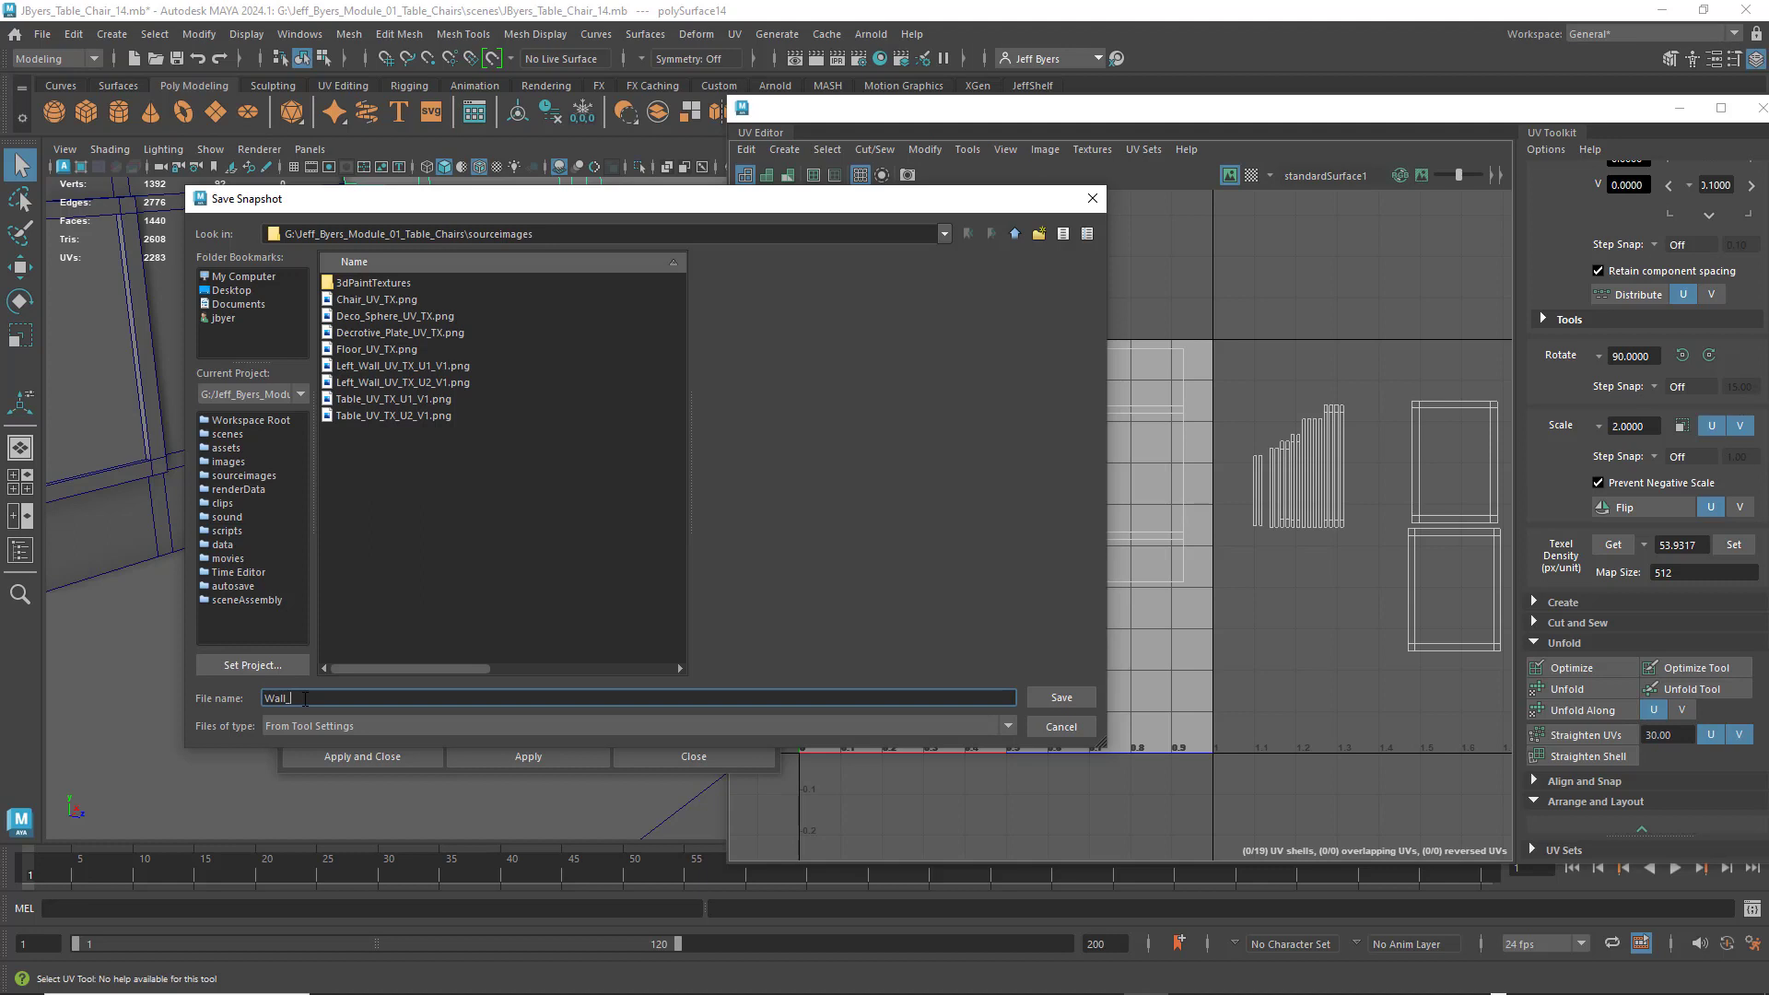
{"action": "left_click_drag", "start_coordinate": [300, 699], "coordinate": [266, 698]}
{"action": "type", "text": "R"}
{"action": "key", "text": "BackSpace"}
{"action": "type", "text": "Right_Wall_UV_TX"}
{"action": "left_click", "coordinate": [1050, 700]}
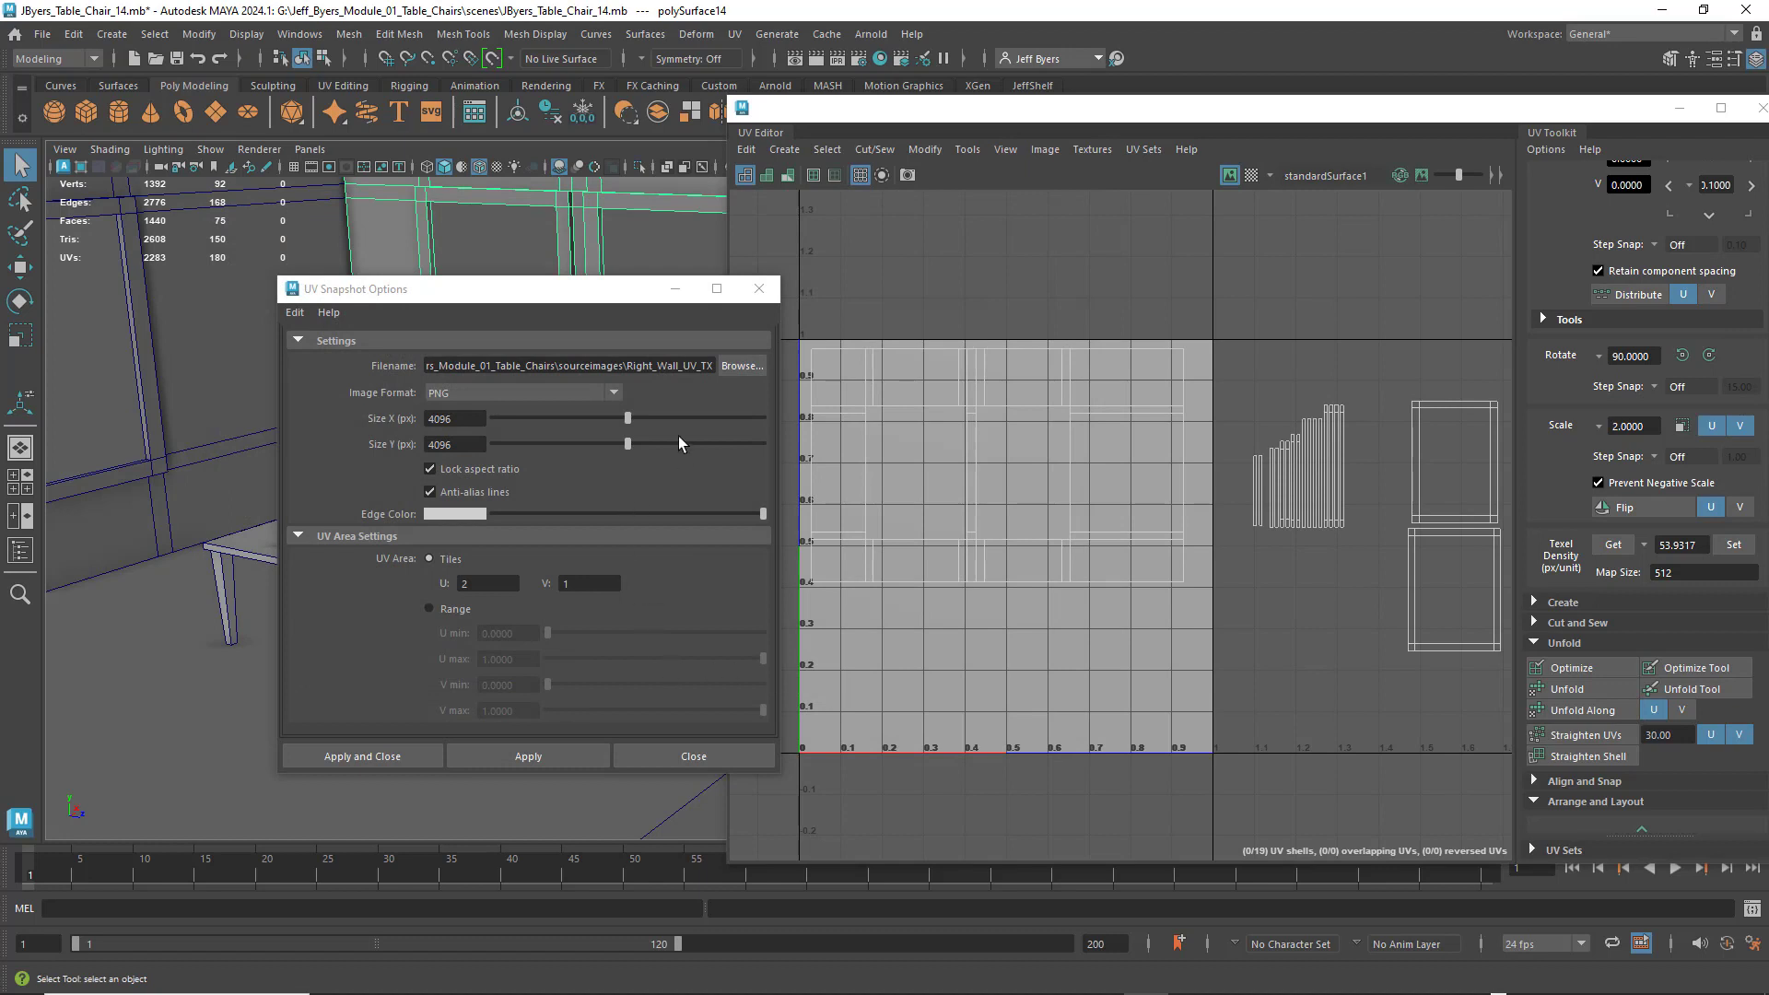
{"action": "left_click", "coordinate": [411, 754]}
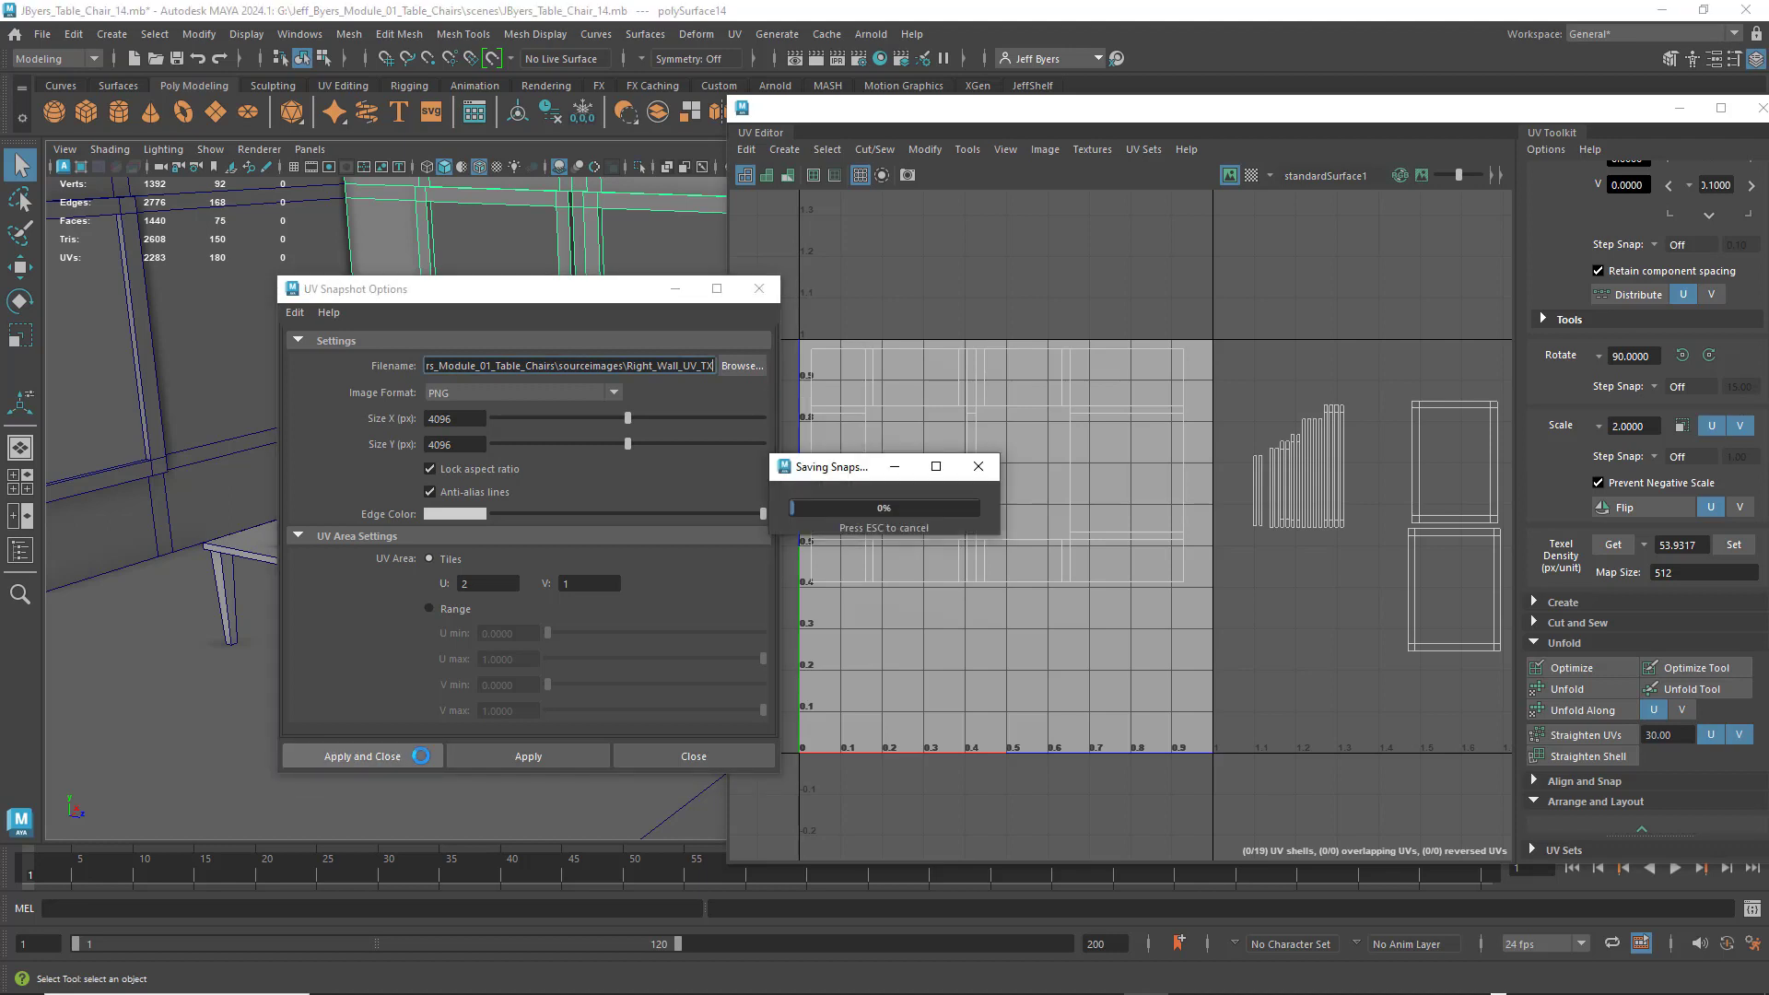
{"action": "scroll", "coordinate": [439, 673], "scroll_direction": "down", "scroll_amount": 3}
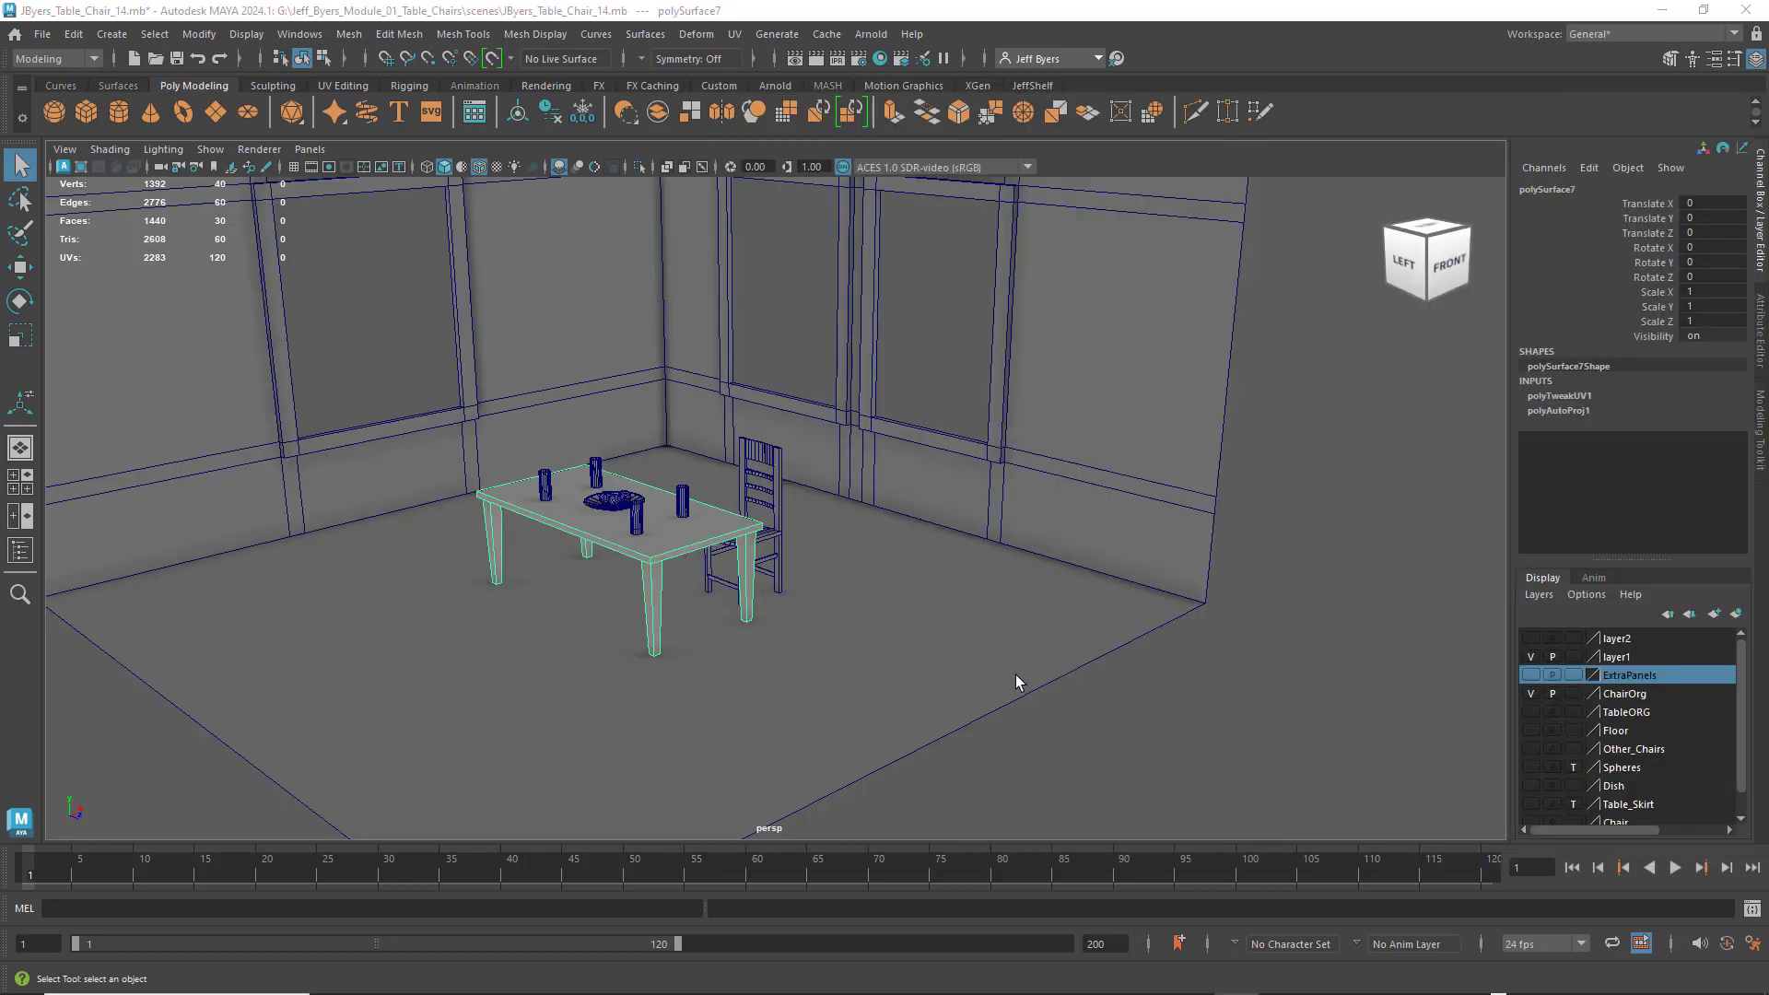
{"action": "left_click_drag", "start_coordinate": [1016, 674], "coordinate": [956, 610], "text": "alt"}
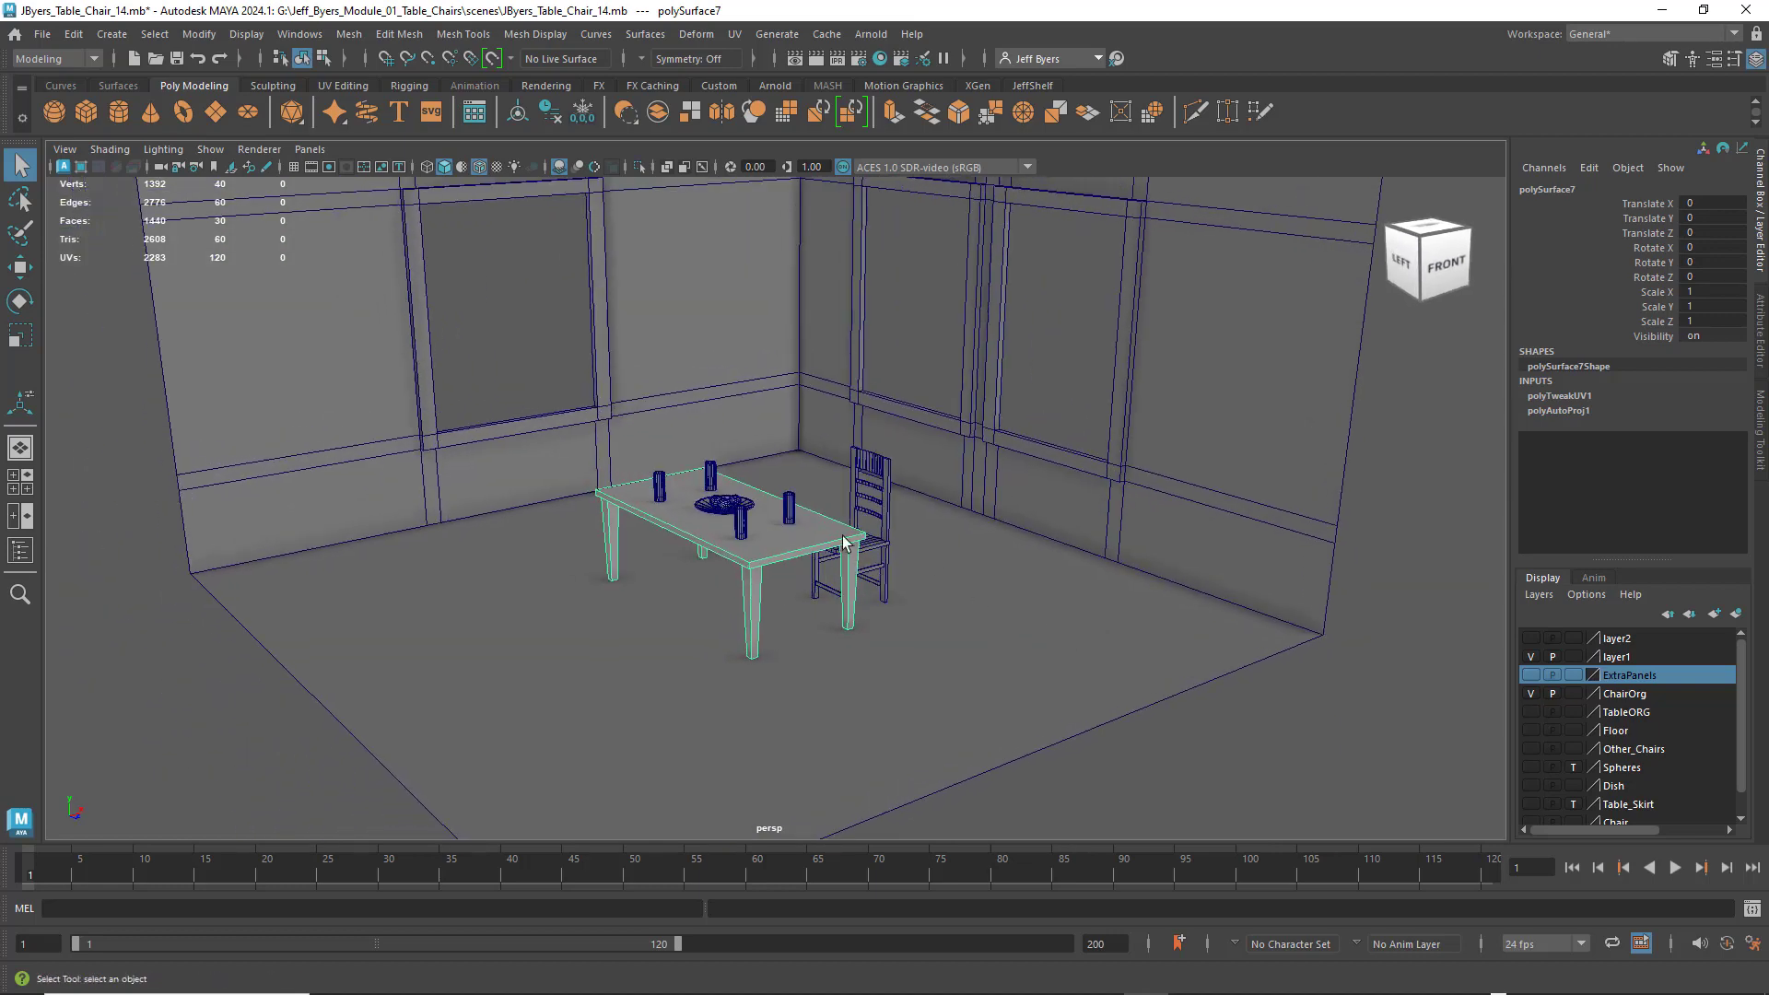